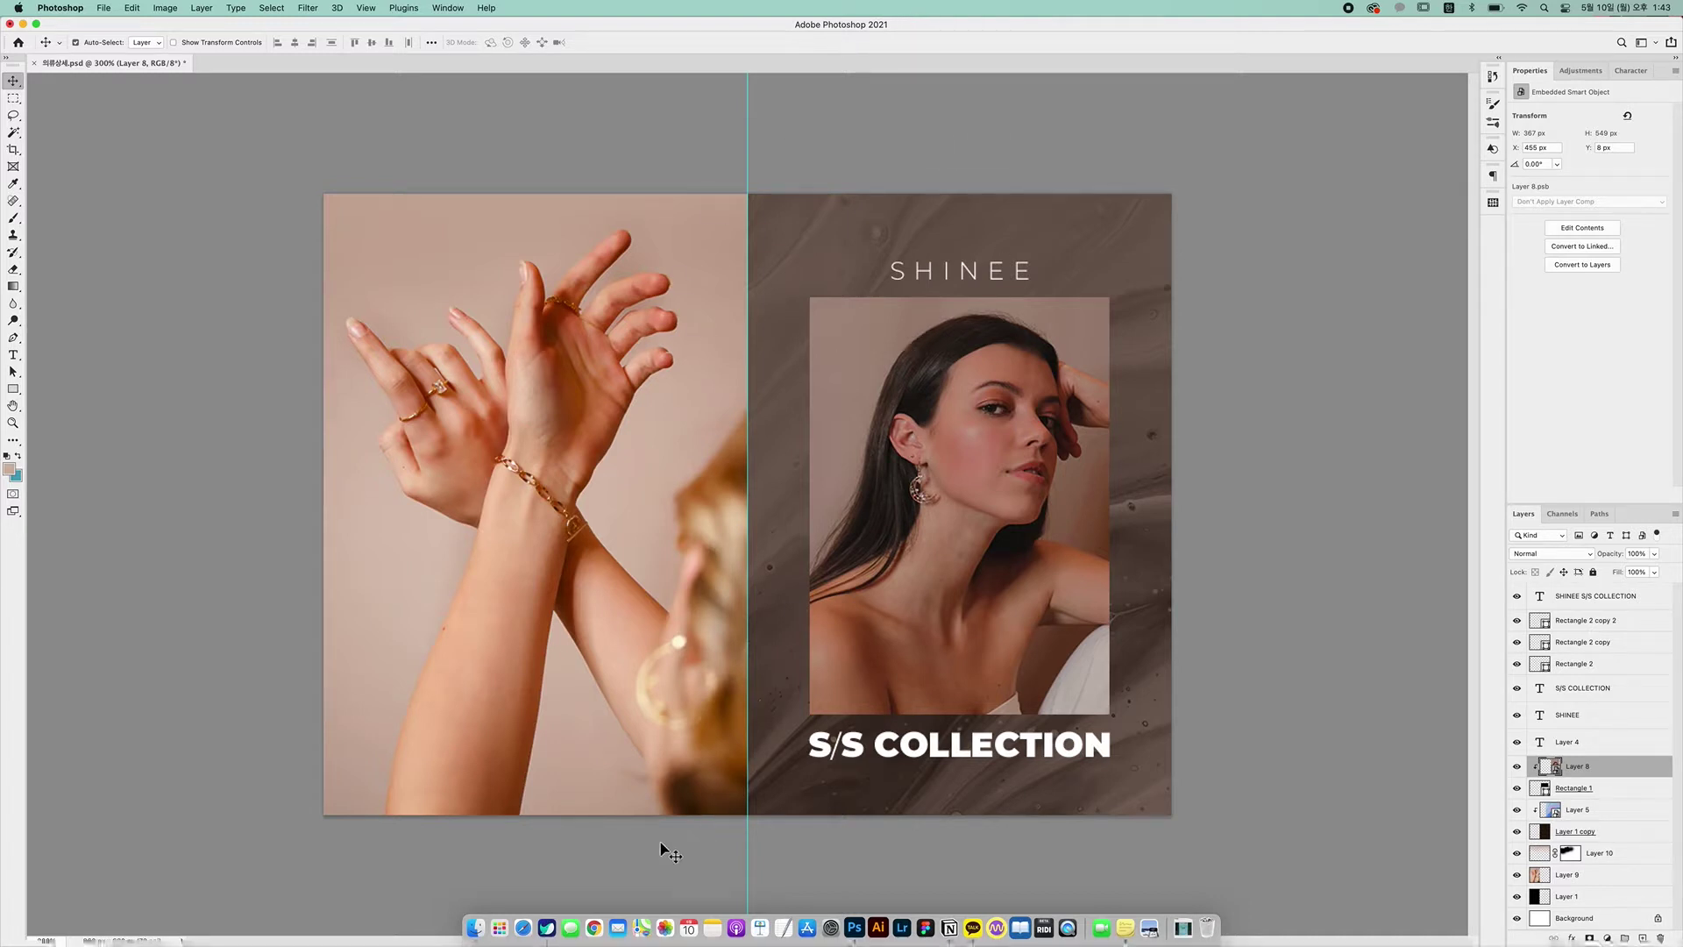
# Switch to the Pinterest browser window and browse the 의류 상세페이지 results for fashion detail-page layout references
pyautogui.click(546, 927)
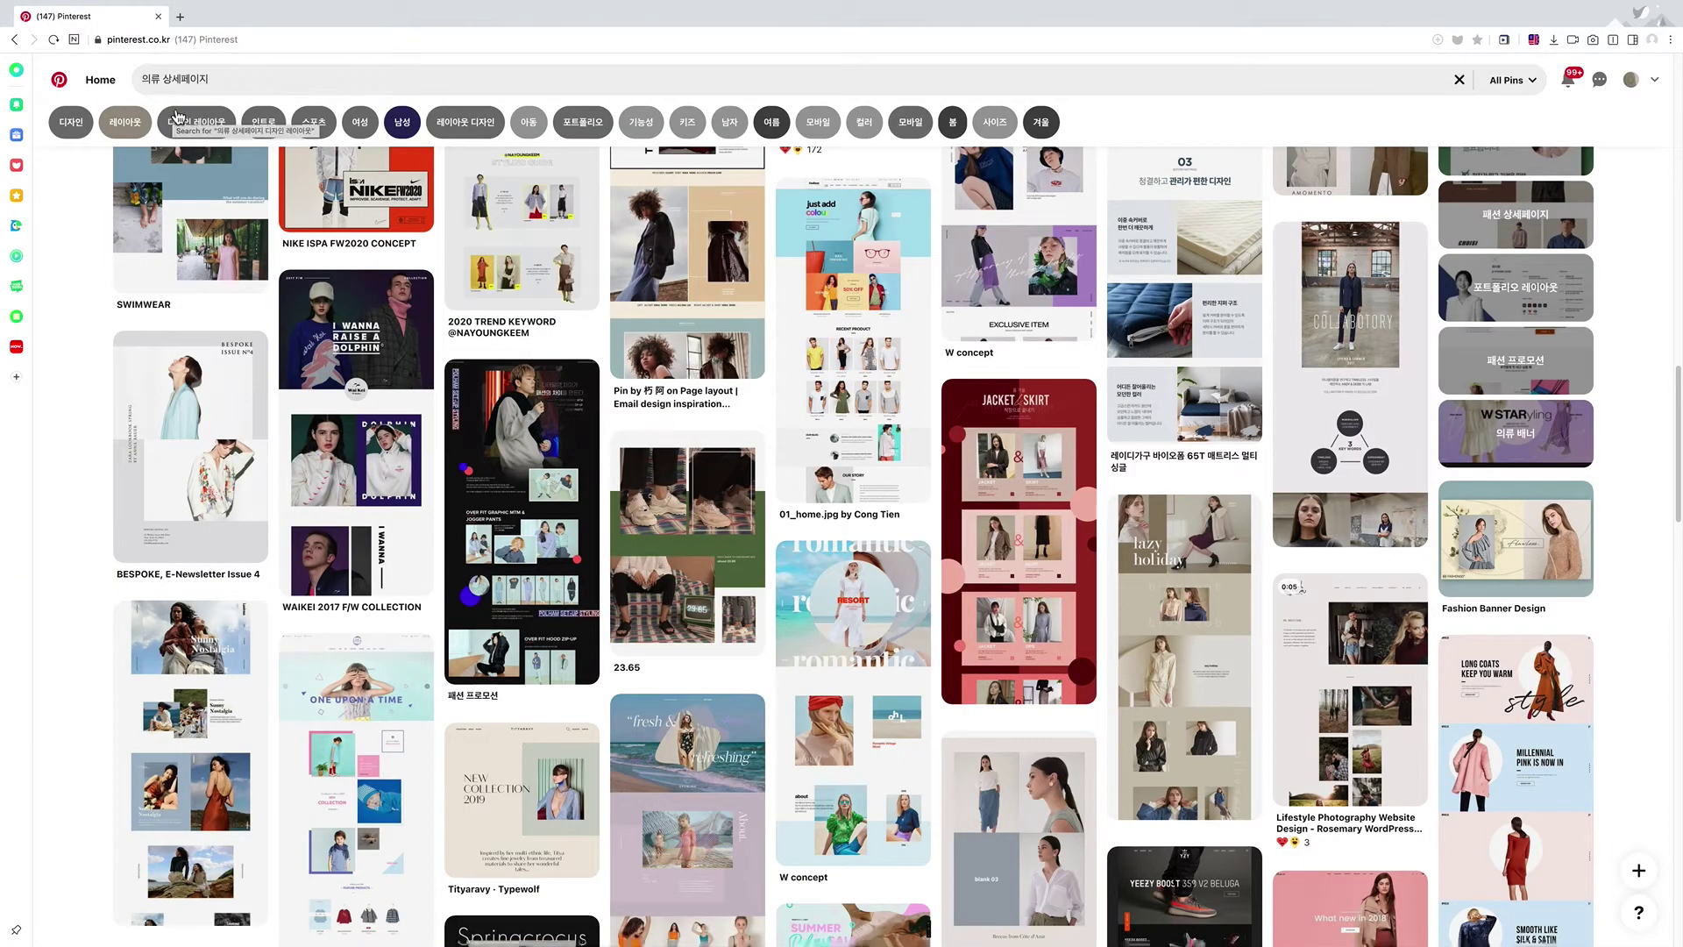
pyautogui.click(165, 78)
pyautogui.doubleClick(248, 78)
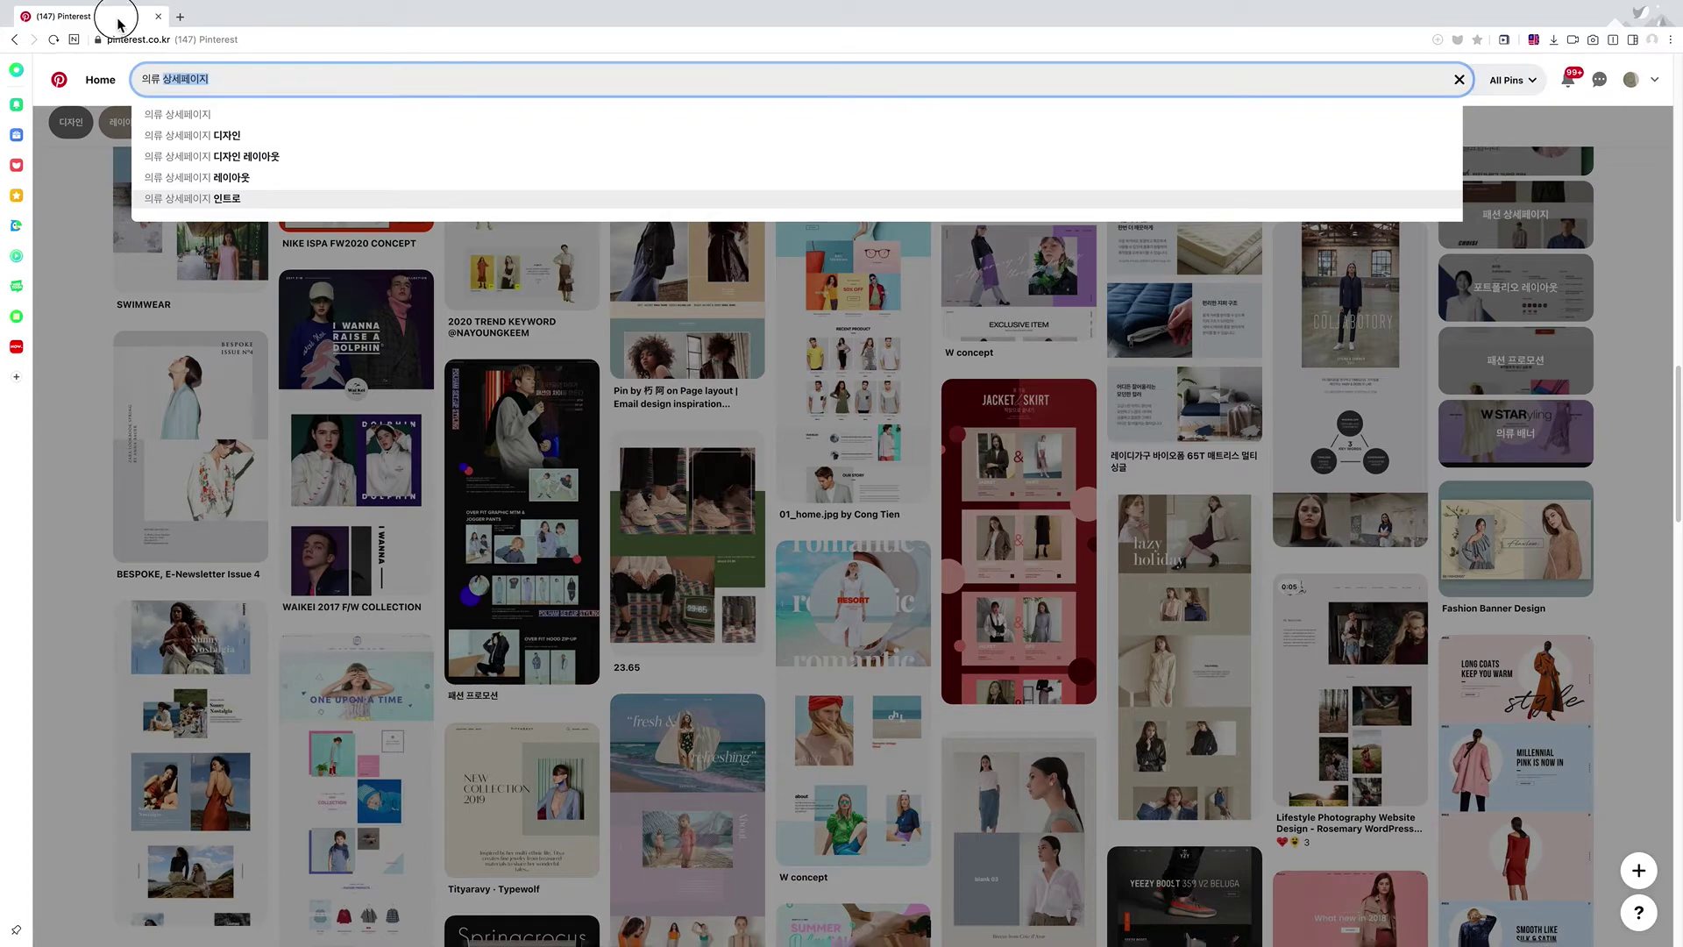
pyautogui.click(87, 310)
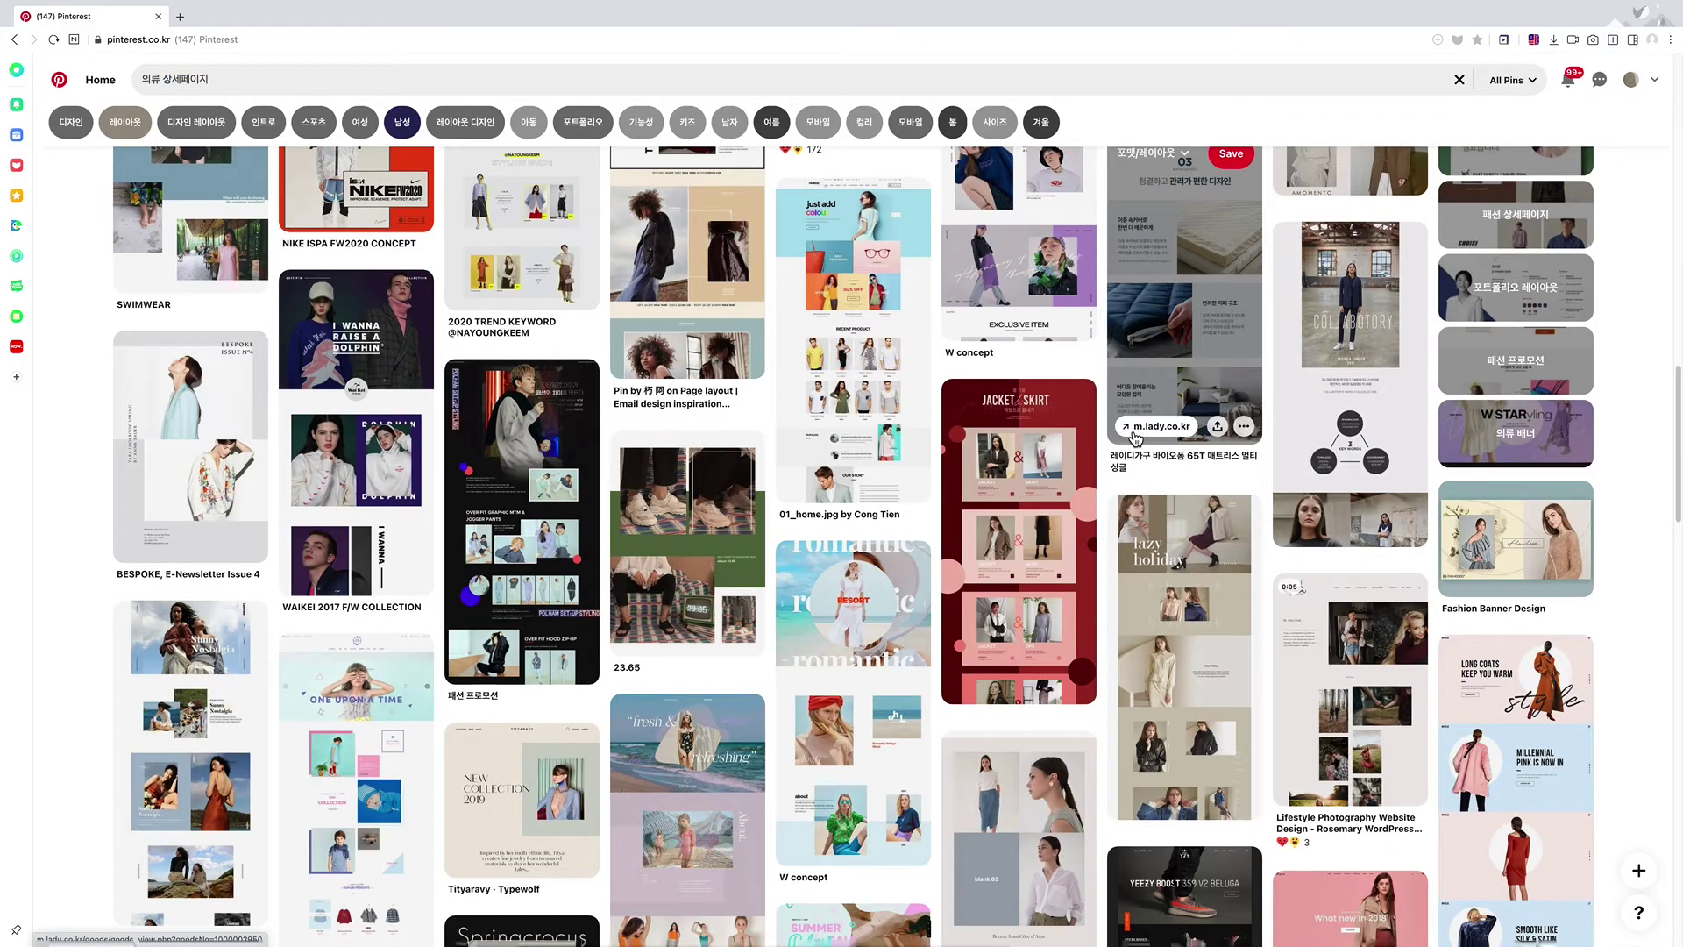
pyautogui.scroll(-15, 1135, 438)
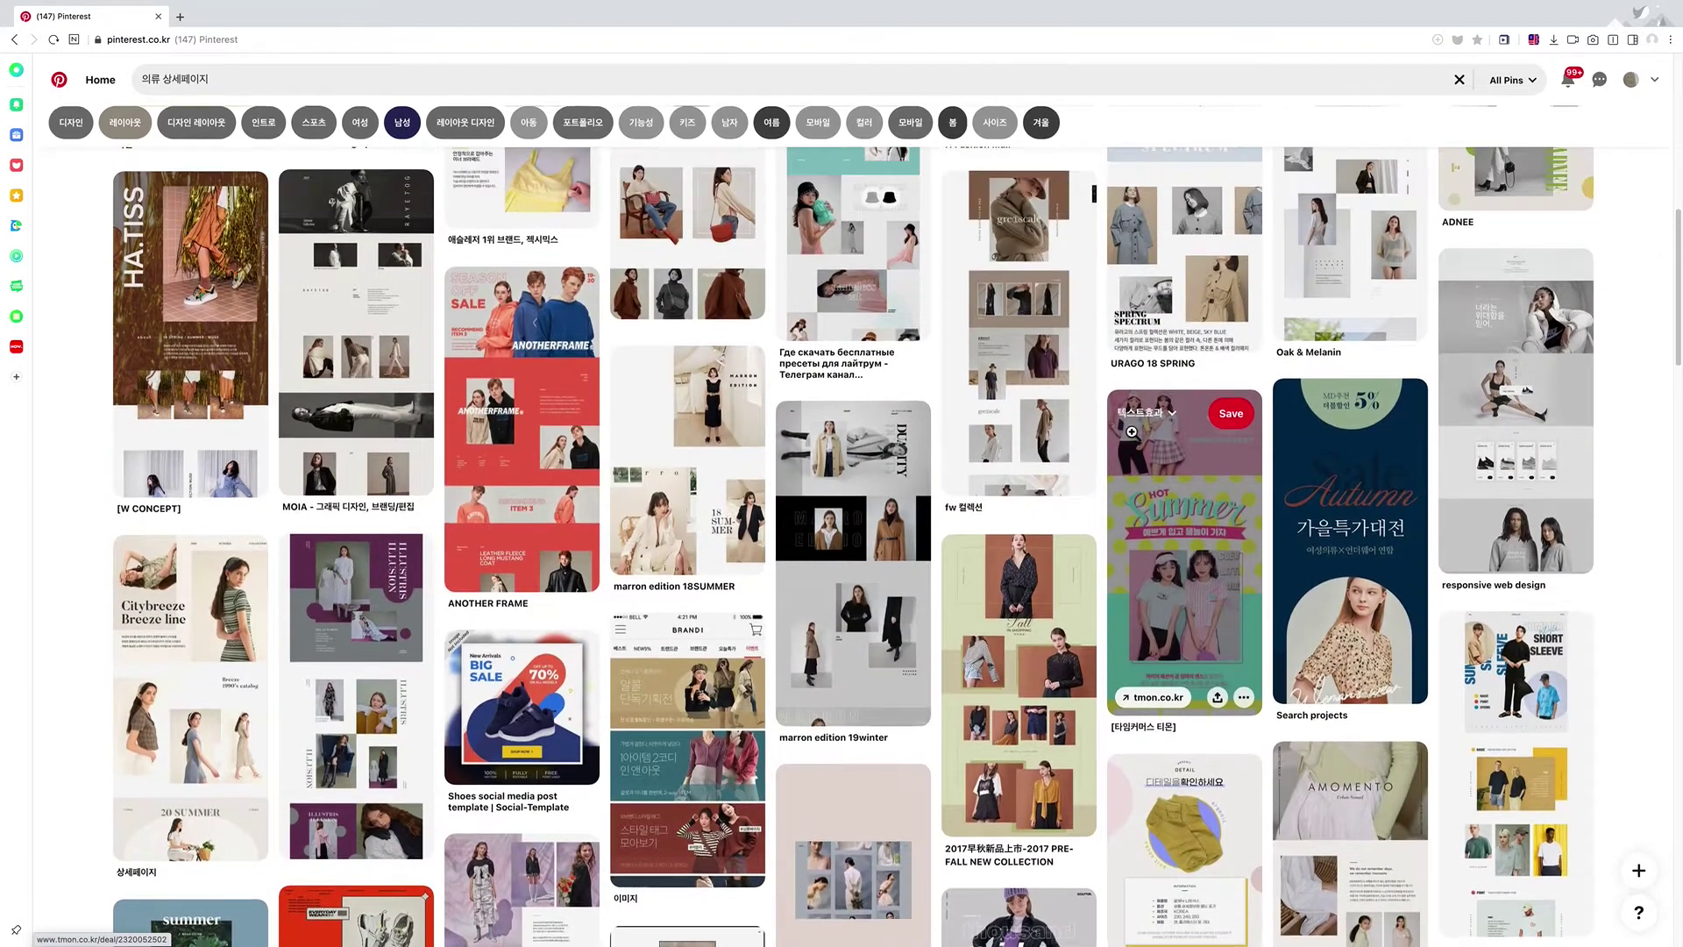
pyautogui.scroll(8, 1131, 432)
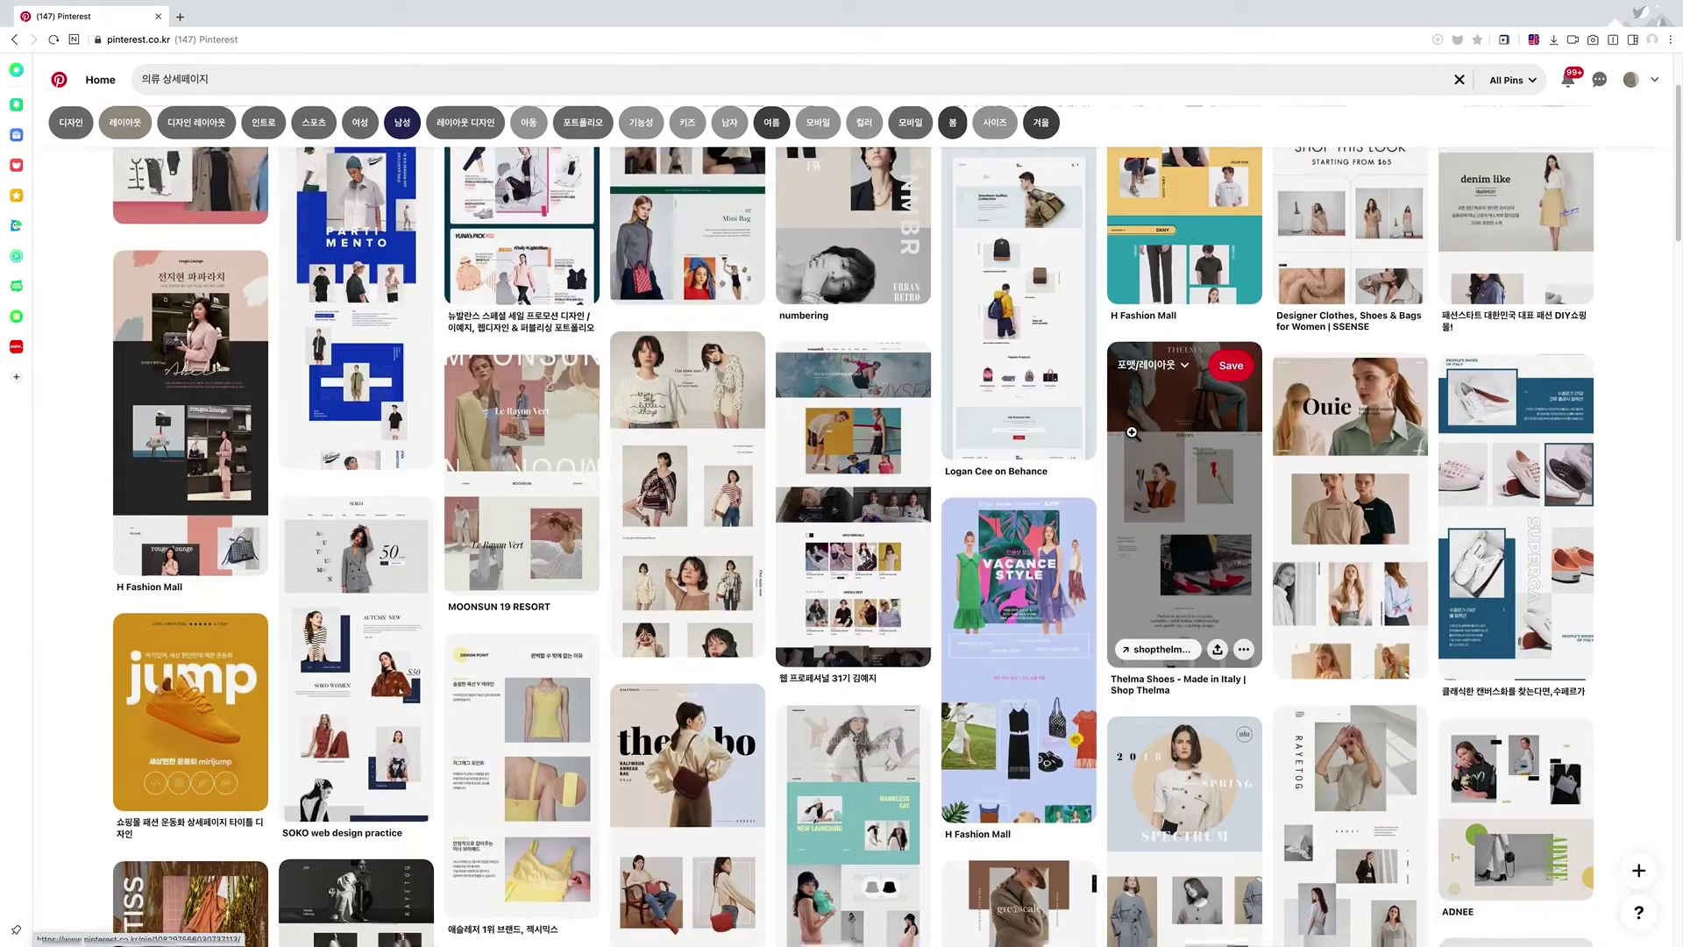
pyautogui.scroll(2, 1132, 432)
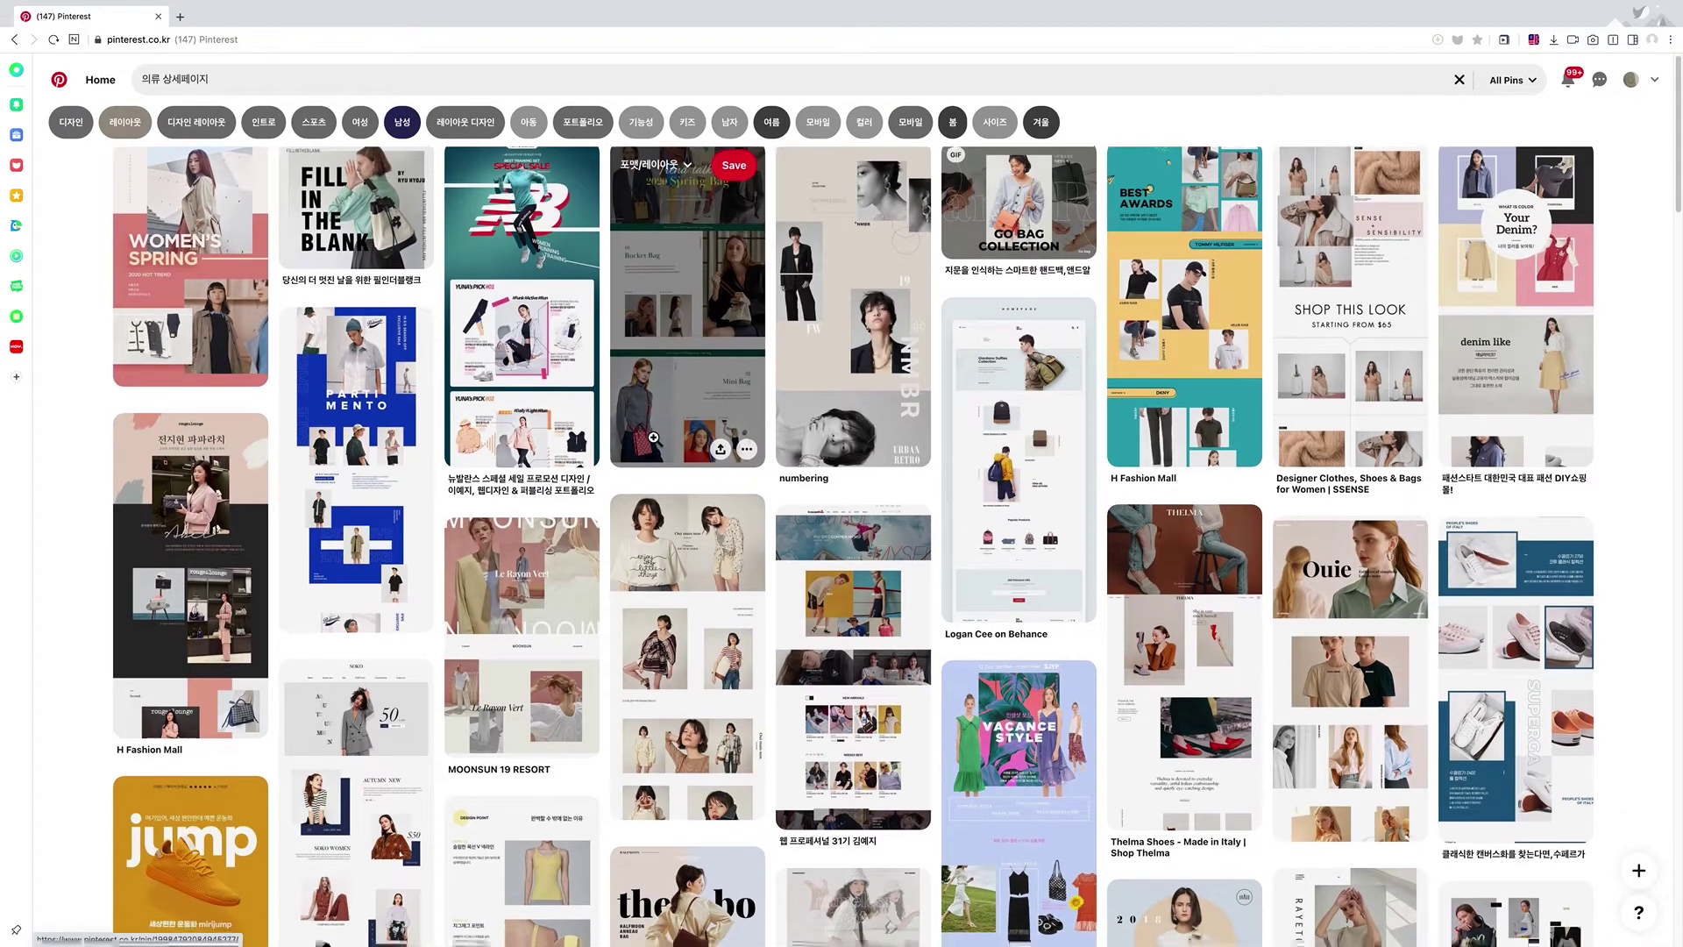
pyautogui.scroll(-1, 653, 437)
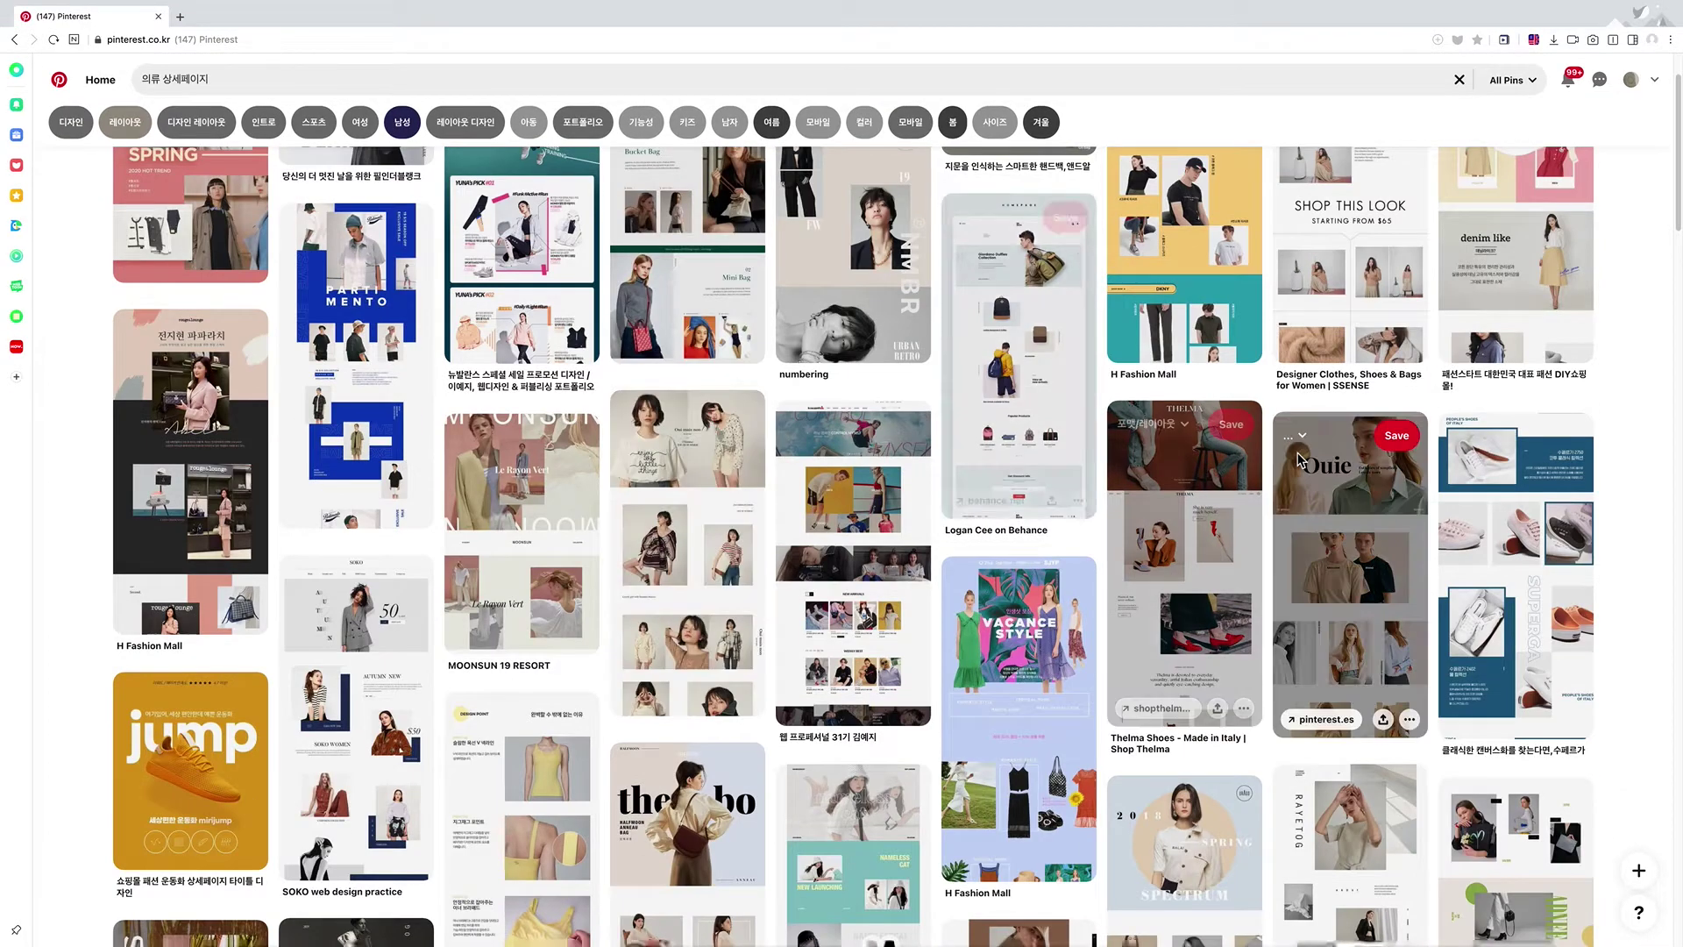
pyautogui.scroll(-1, 1300, 460)
pyautogui.scroll(-4, 1300, 459)
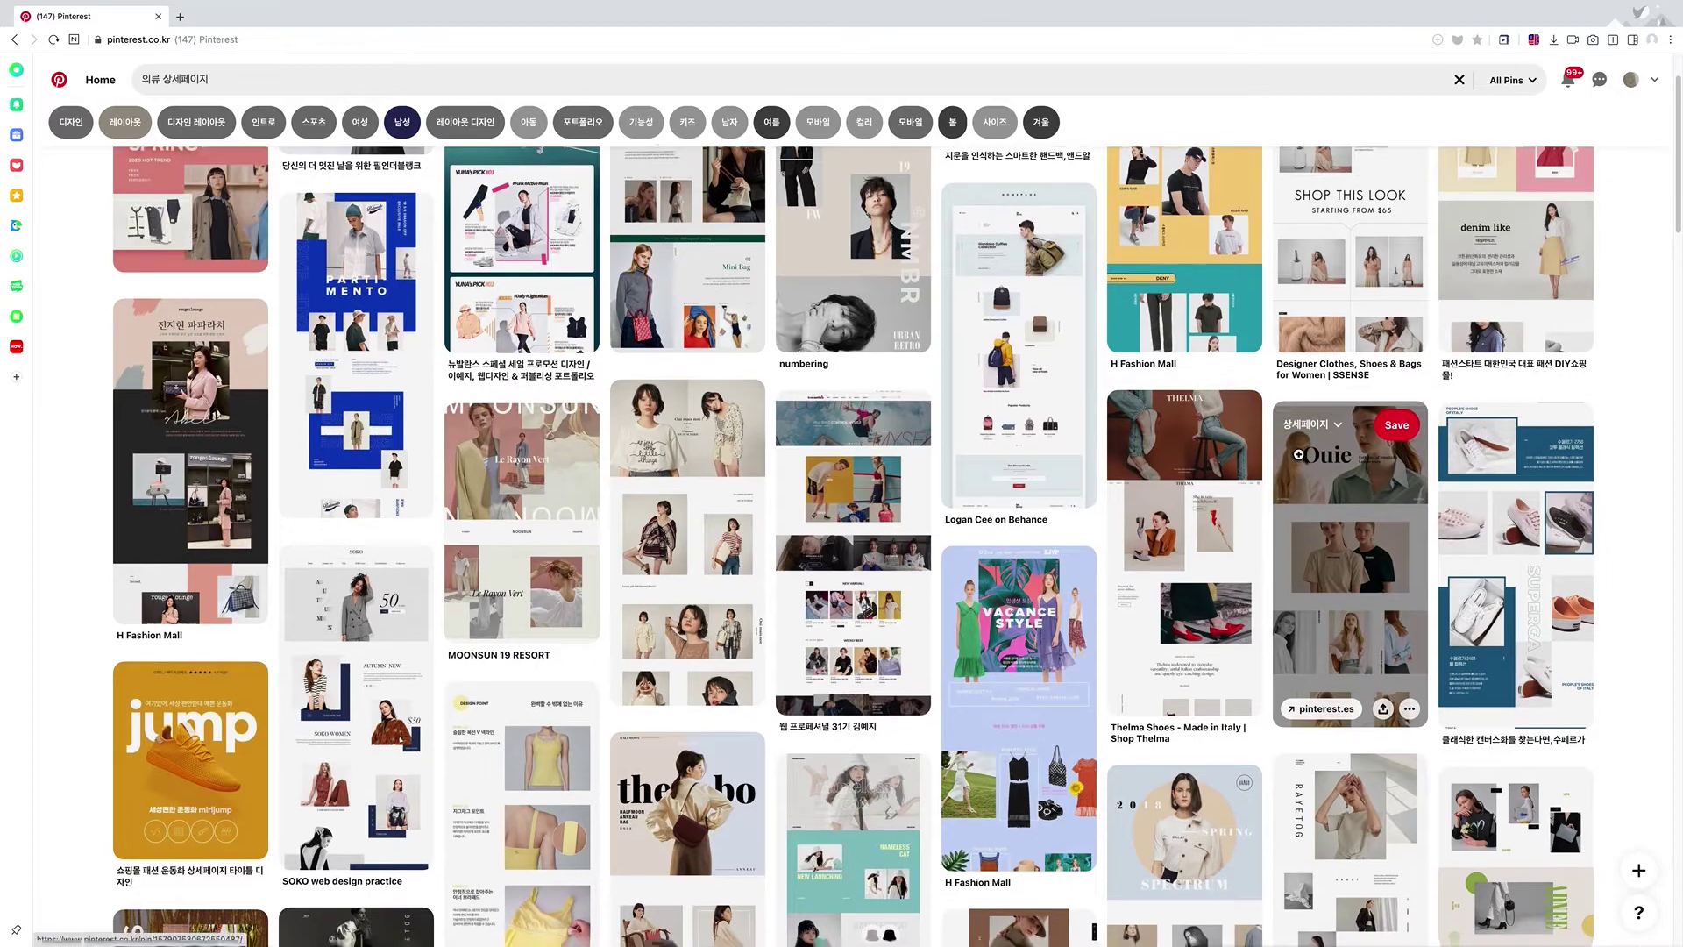
pyautogui.scroll(-5, 1301, 462)
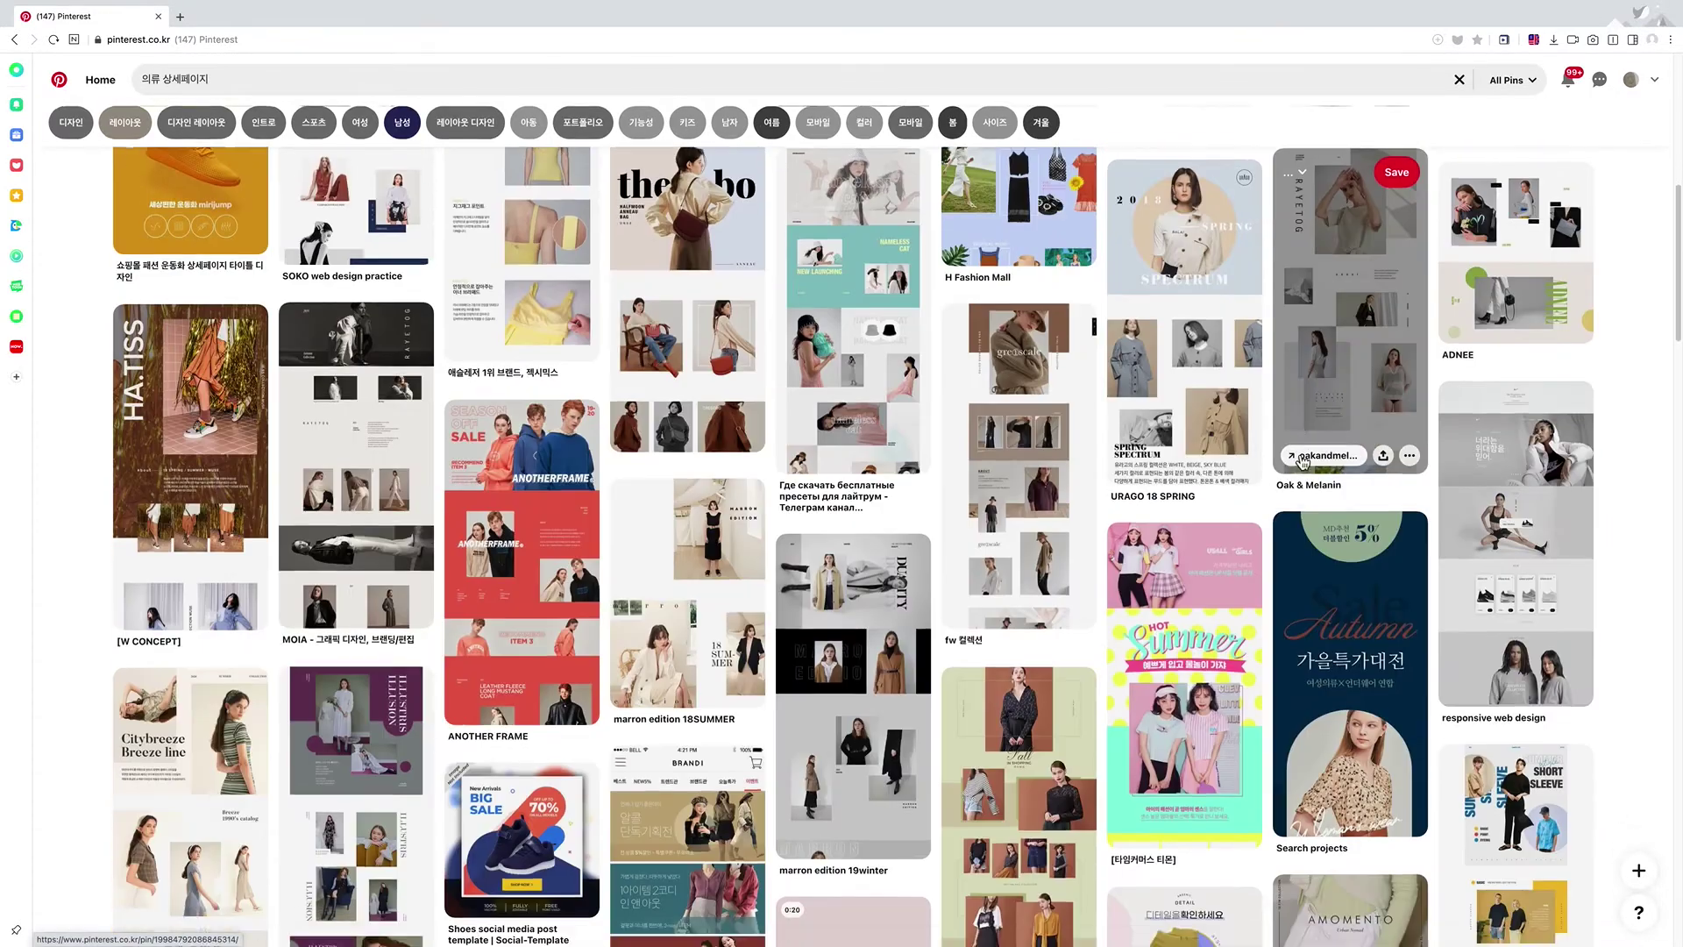
pyautogui.scroll(-5, 1300, 455)
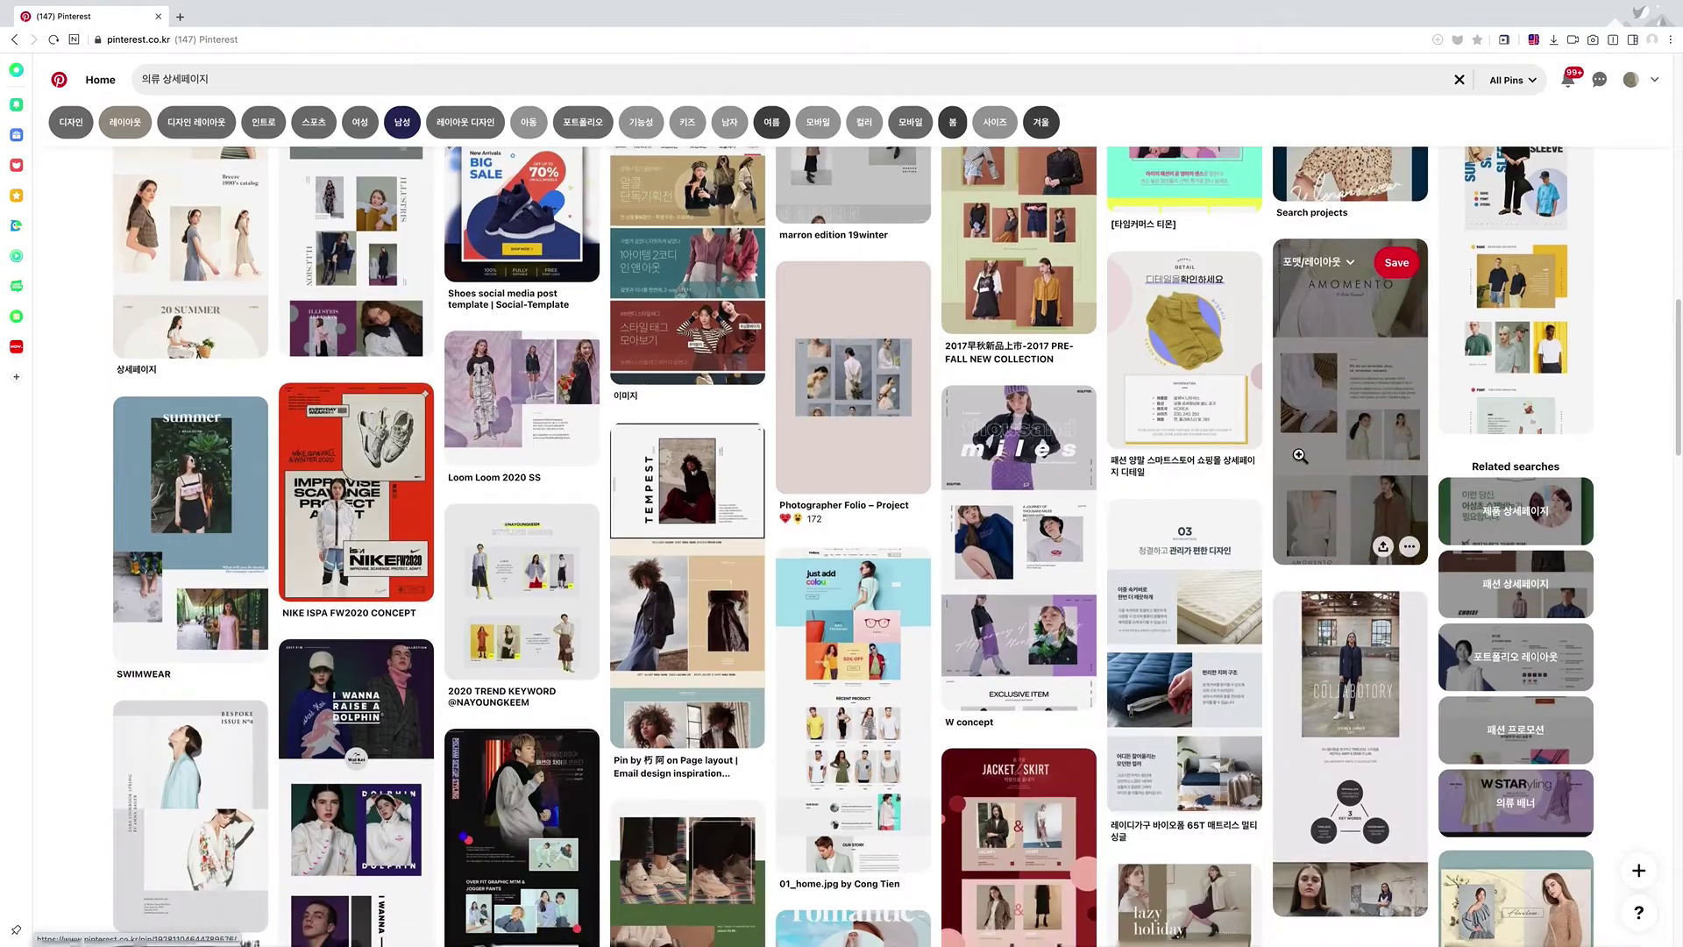
# Open the W concept pin with the "miles" lettering, visit its source page and examine the purple split-background banner
pyautogui.click(1019, 637)
pyautogui.scroll(-3, 1020, 638)
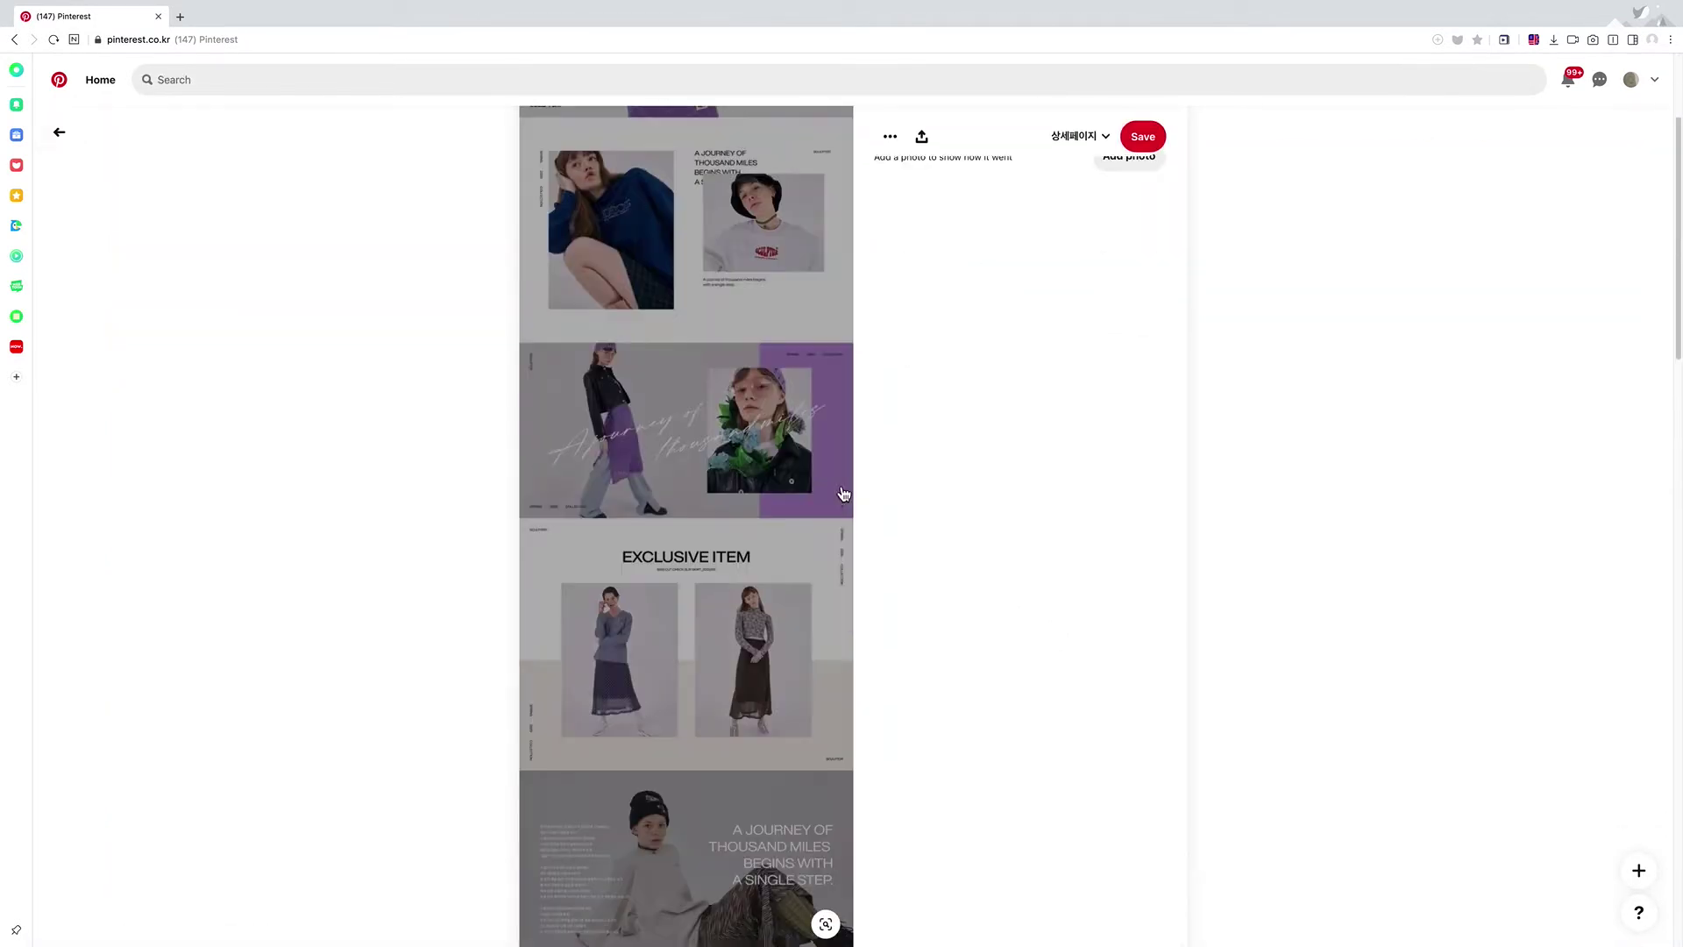
pyautogui.click(750, 441)
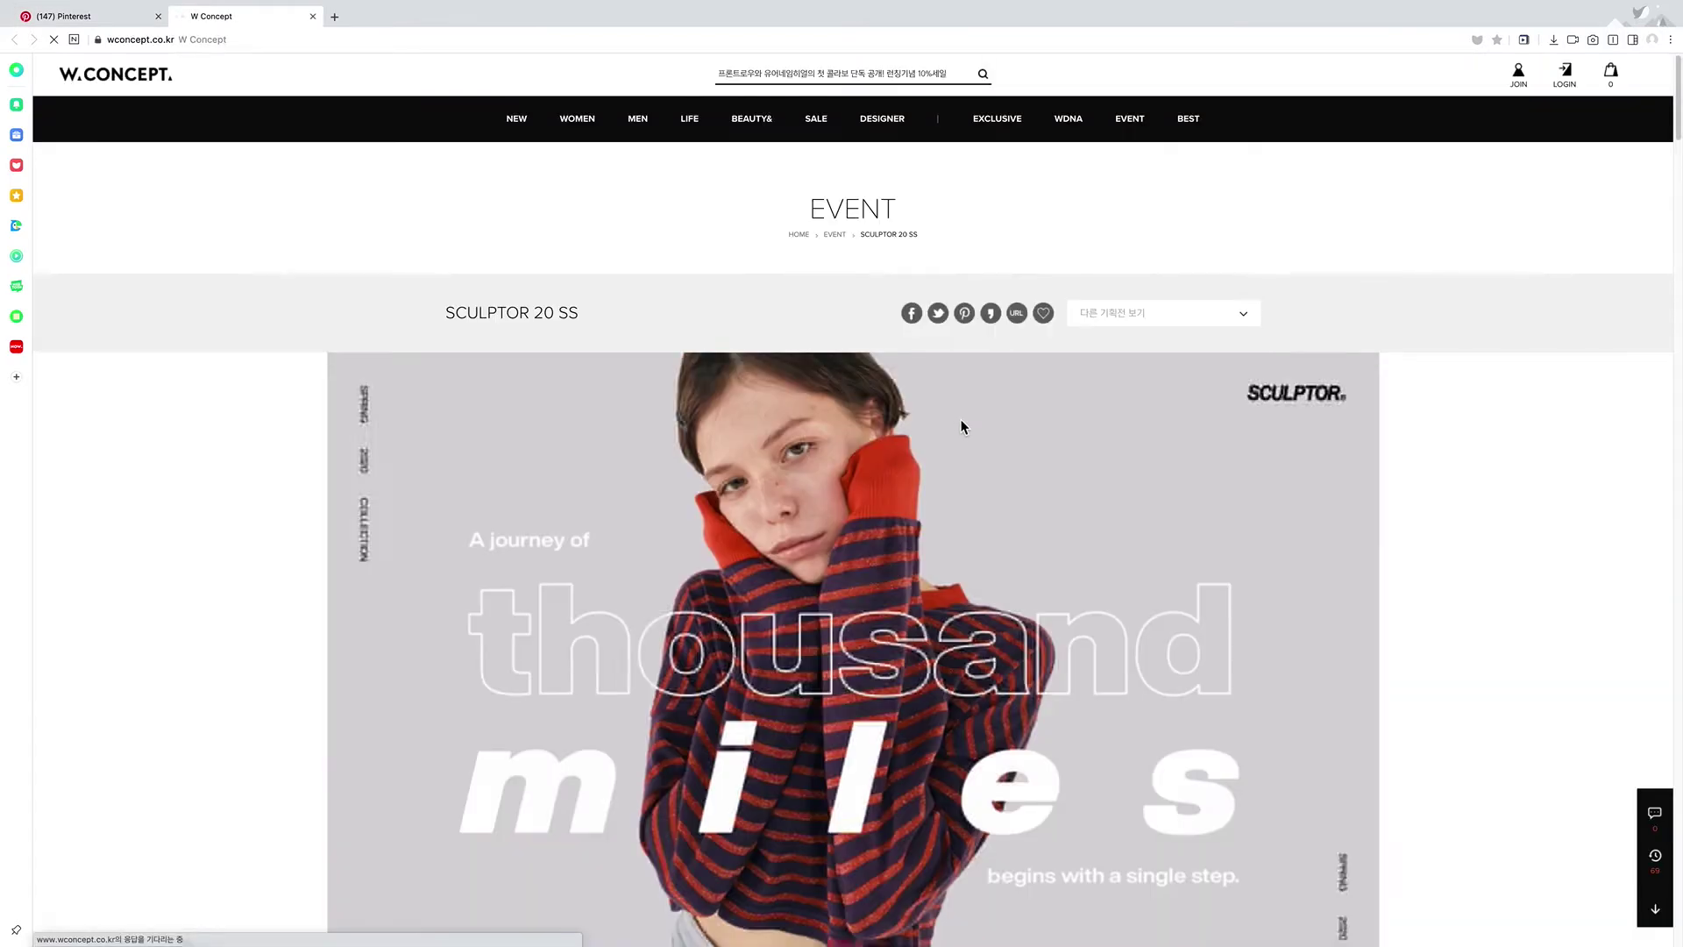
pyautogui.scroll(-5, 955, 420)
pyautogui.scroll(-10, 945, 419)
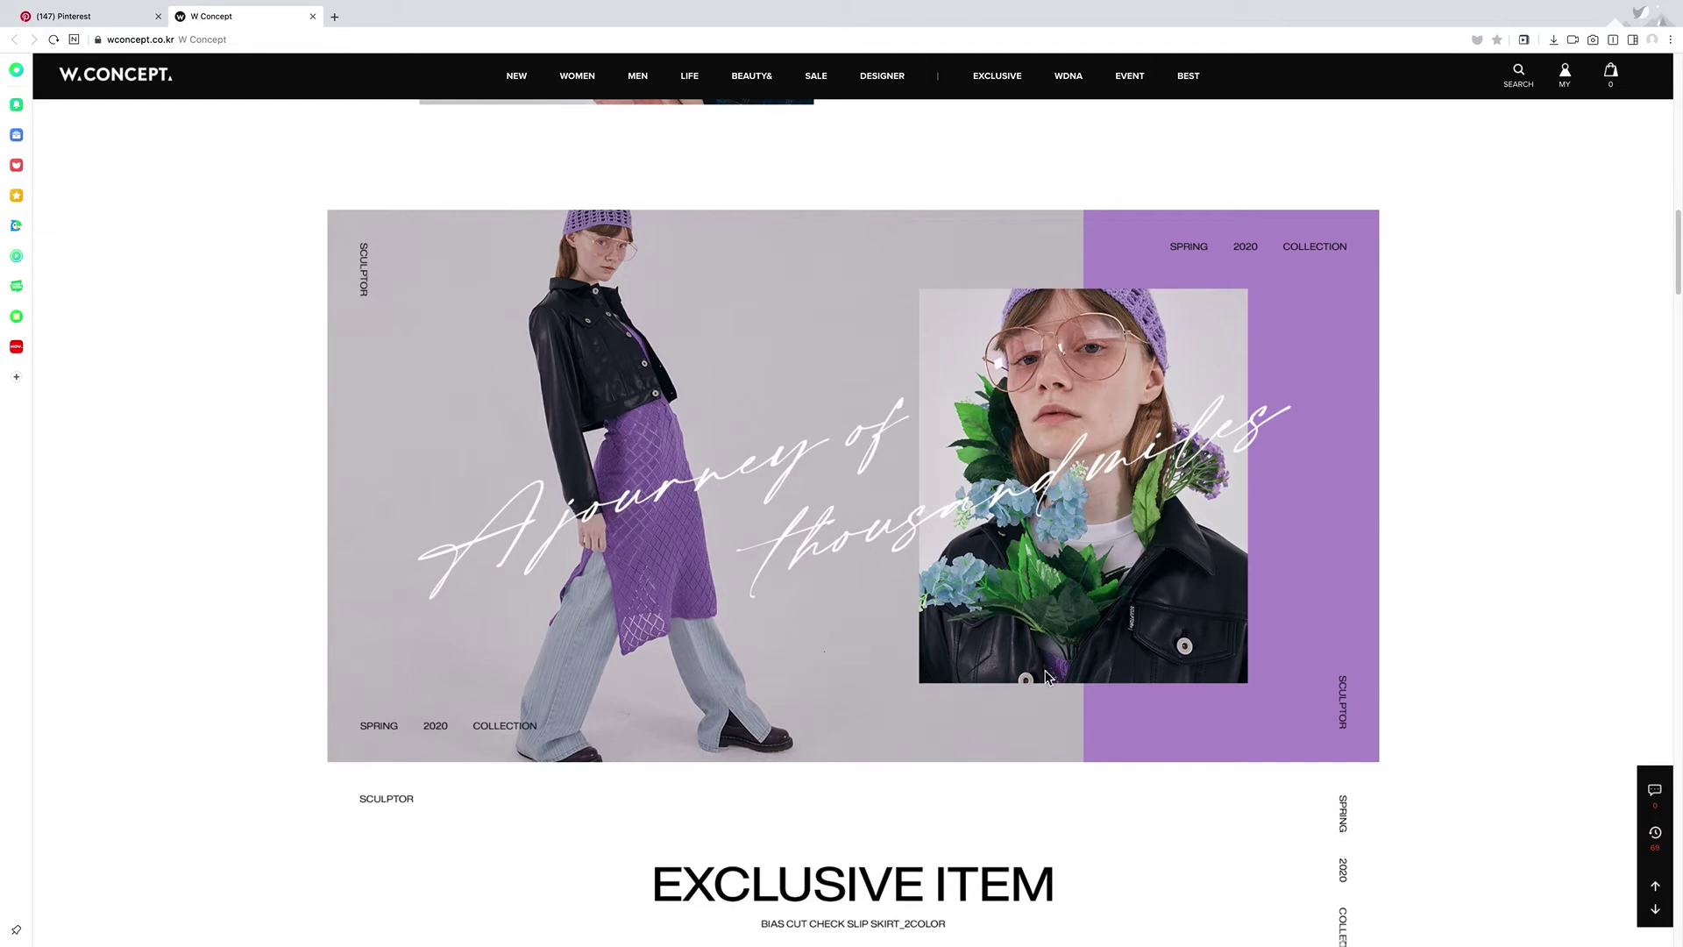
# Compare the W Concept purple banner with the SHINEE S/S COLLECTION layout in Photoshop, finishing in Photoshop
pyautogui.hotkey('ctrl', 'Up')
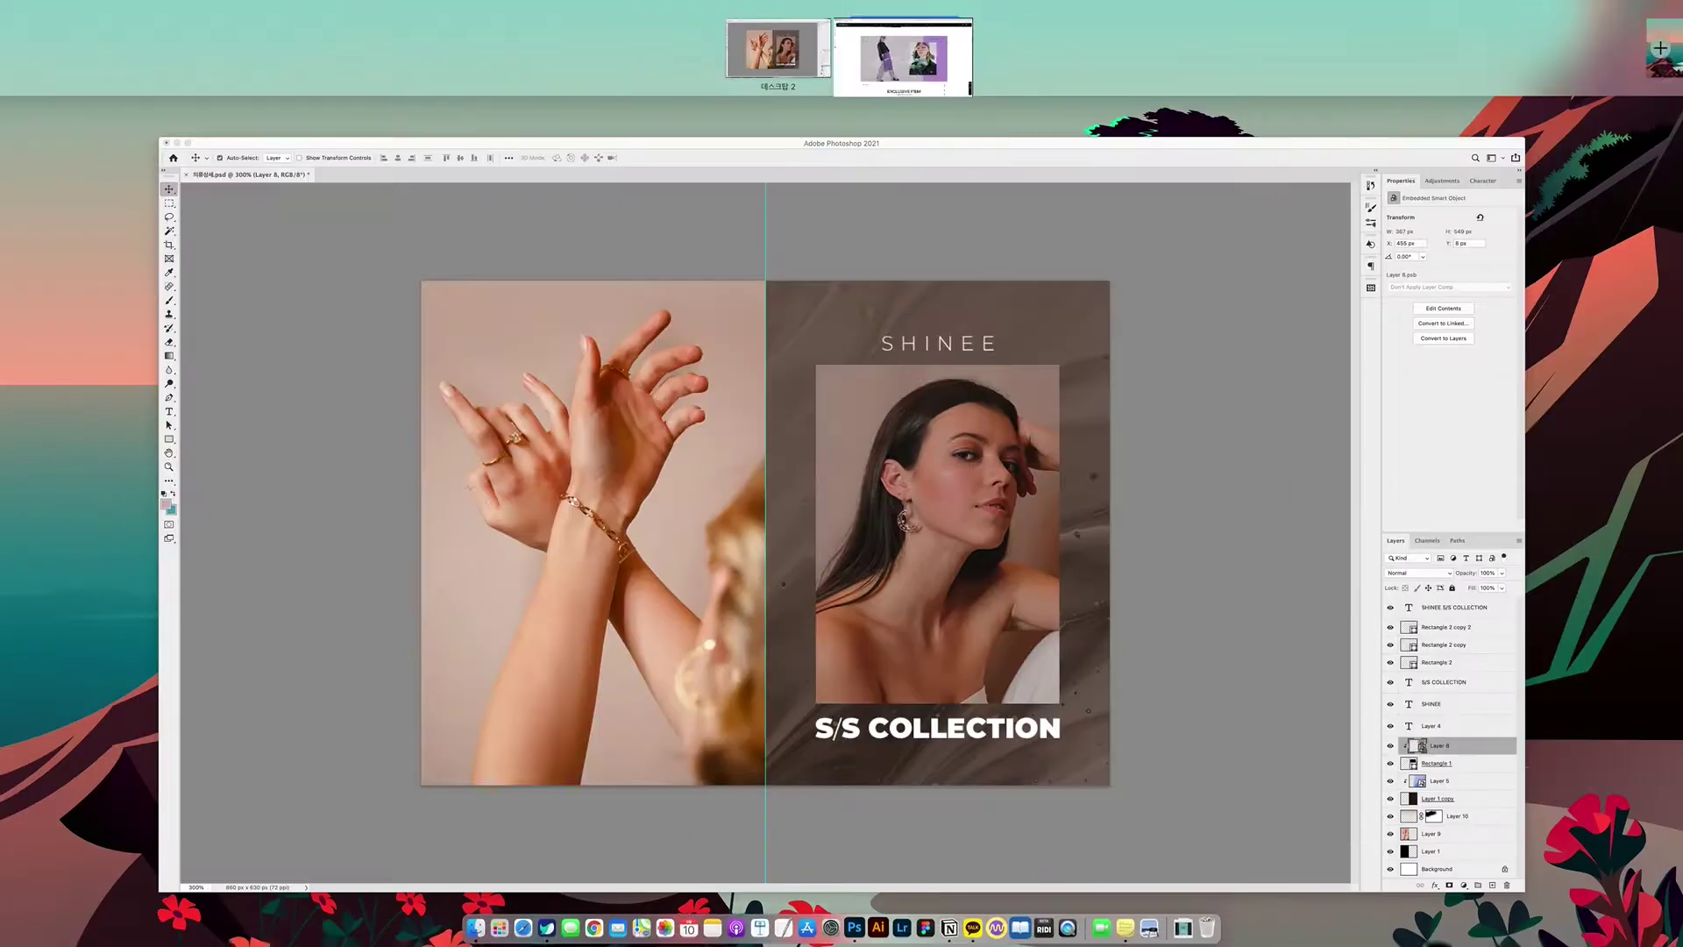
pyautogui.click(1110, 354)
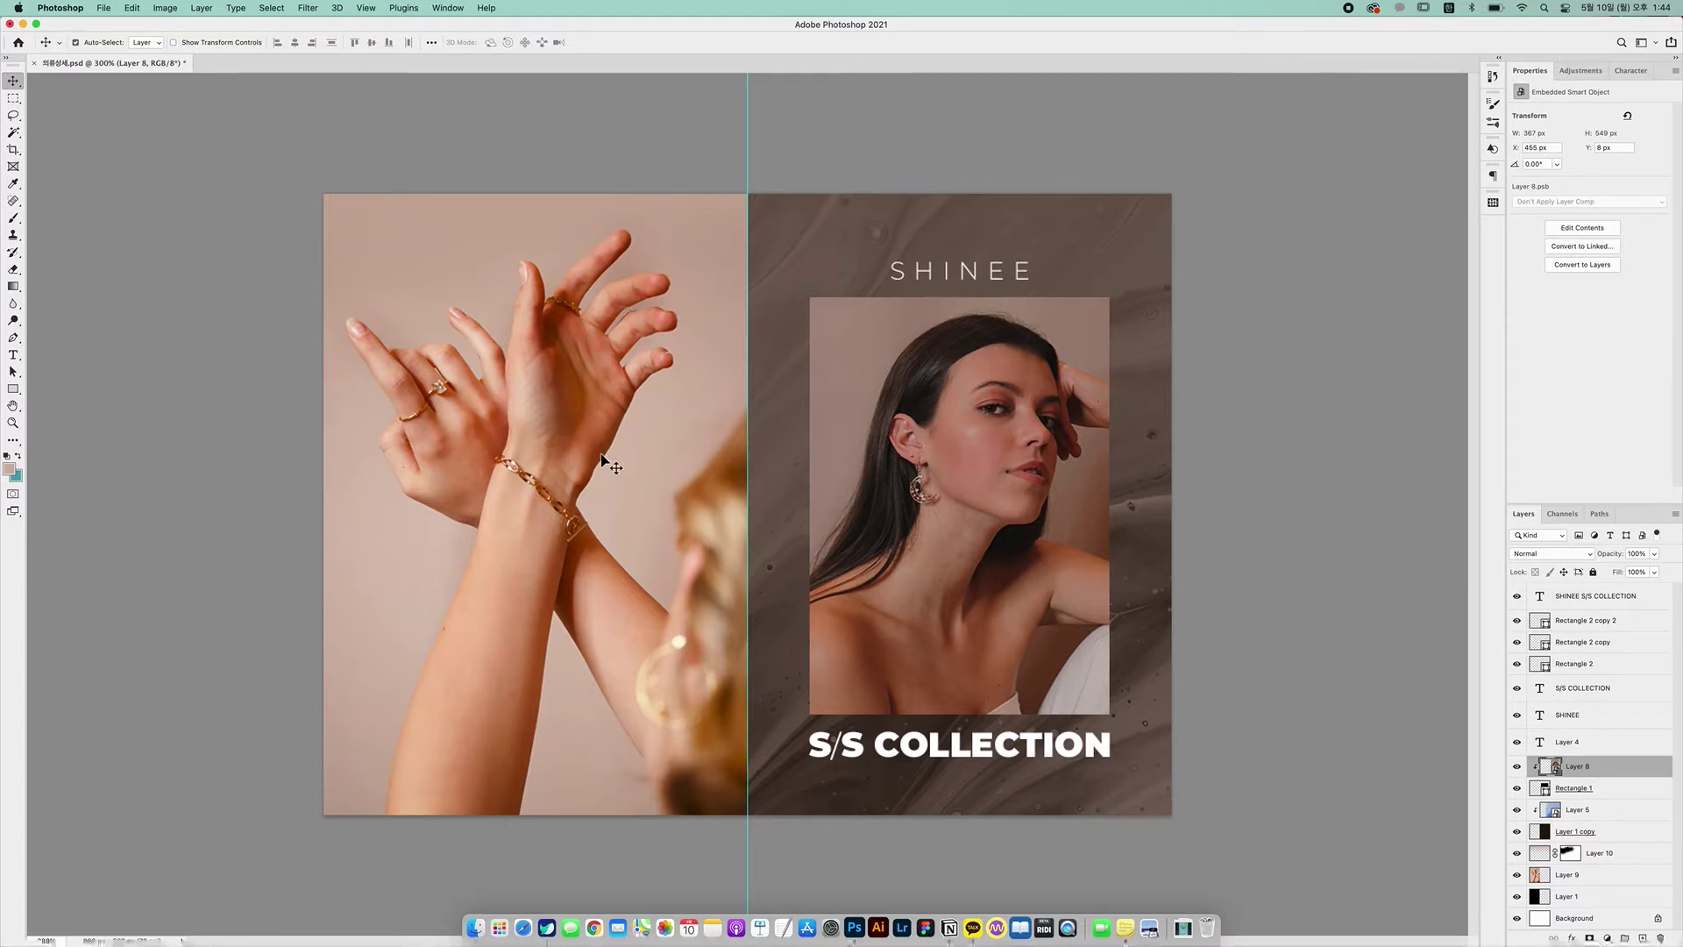
pyautogui.hotkey('ctrl', 'Up')
pyautogui.hotkey('ctrl', 'Right')
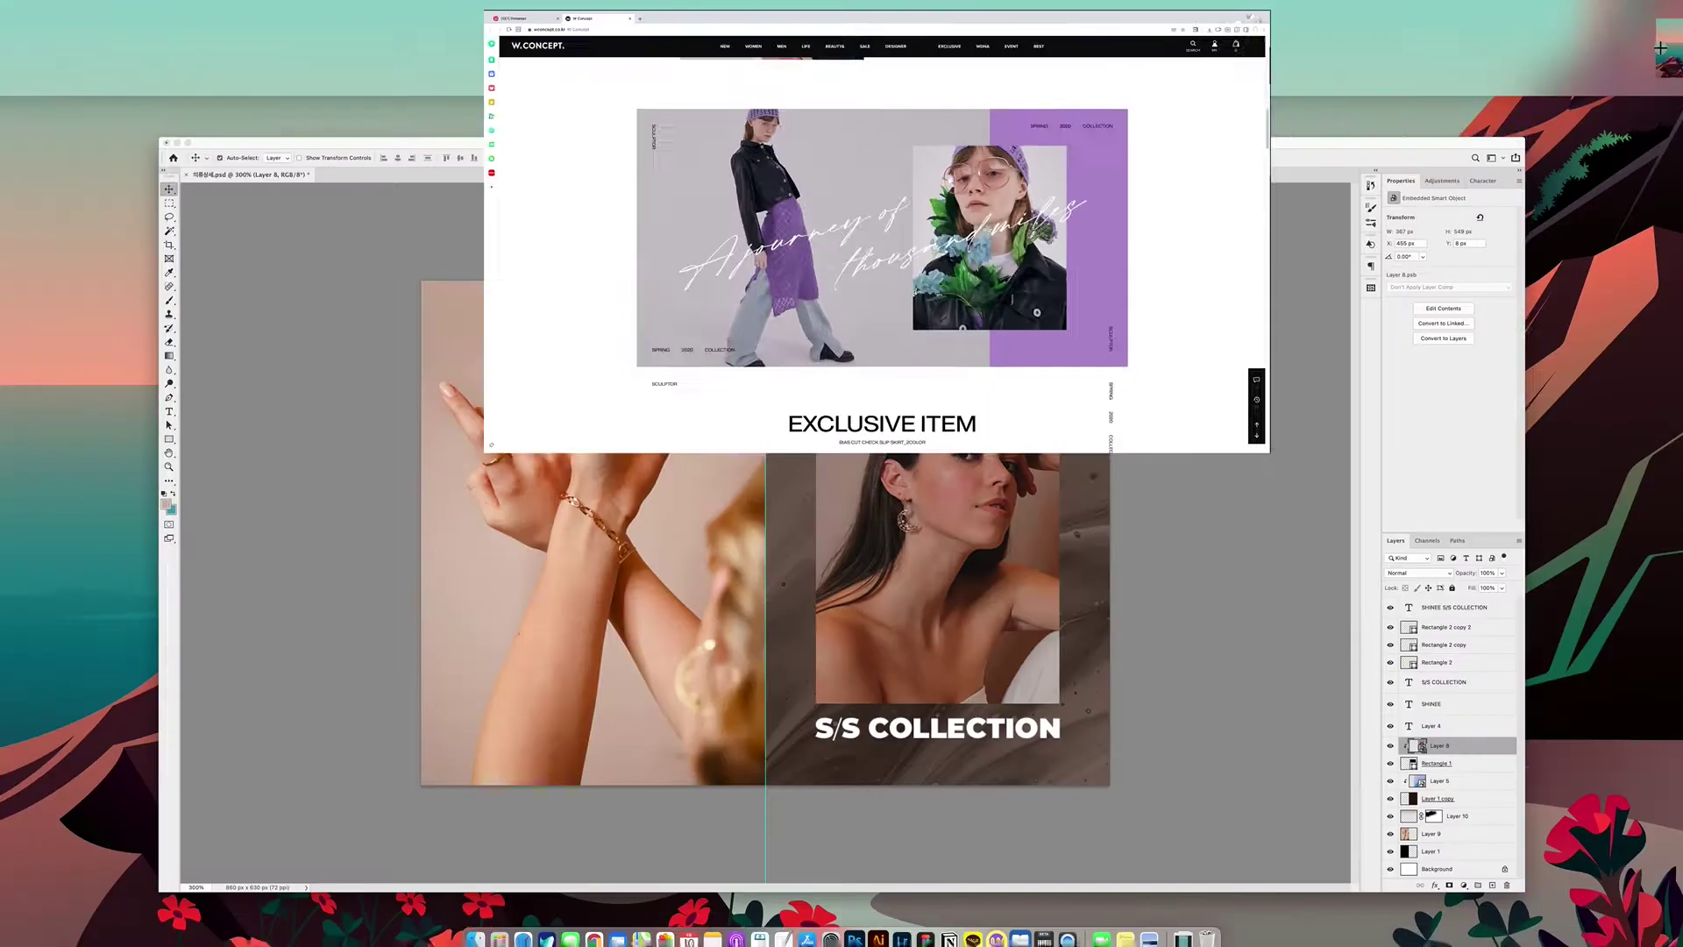
pyautogui.hotkey('ctrl', 'Up')
pyautogui.click(912, 46)
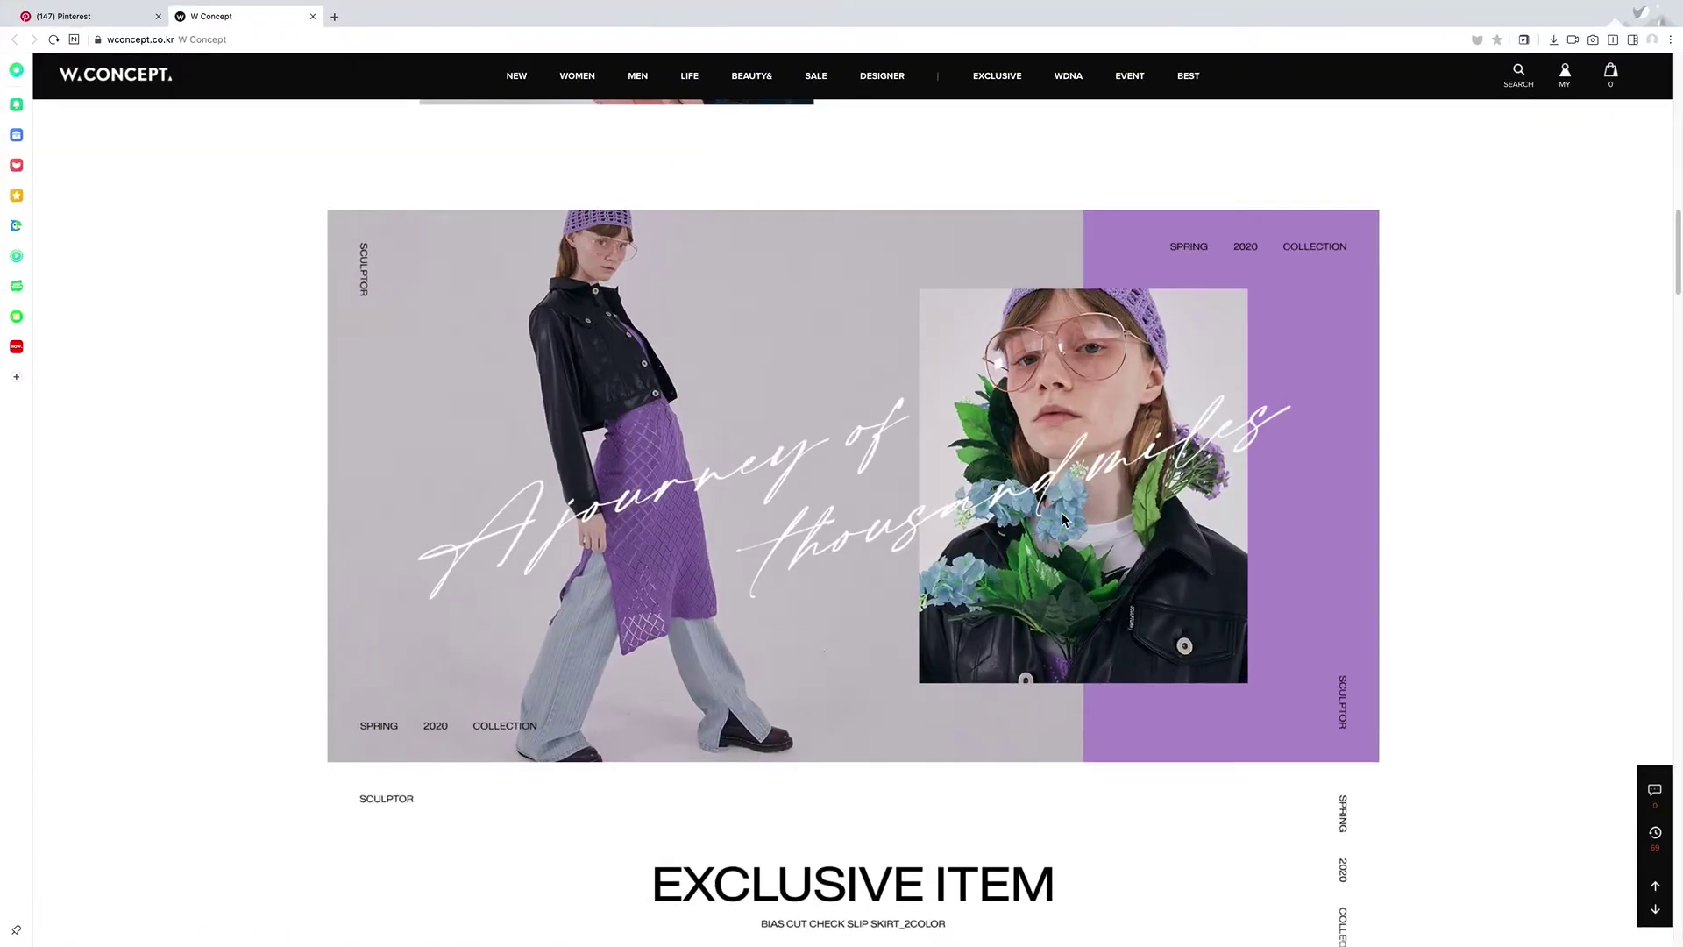
pyautogui.hotkey('ctrl', 'Up')
pyautogui.click(1234, 385)
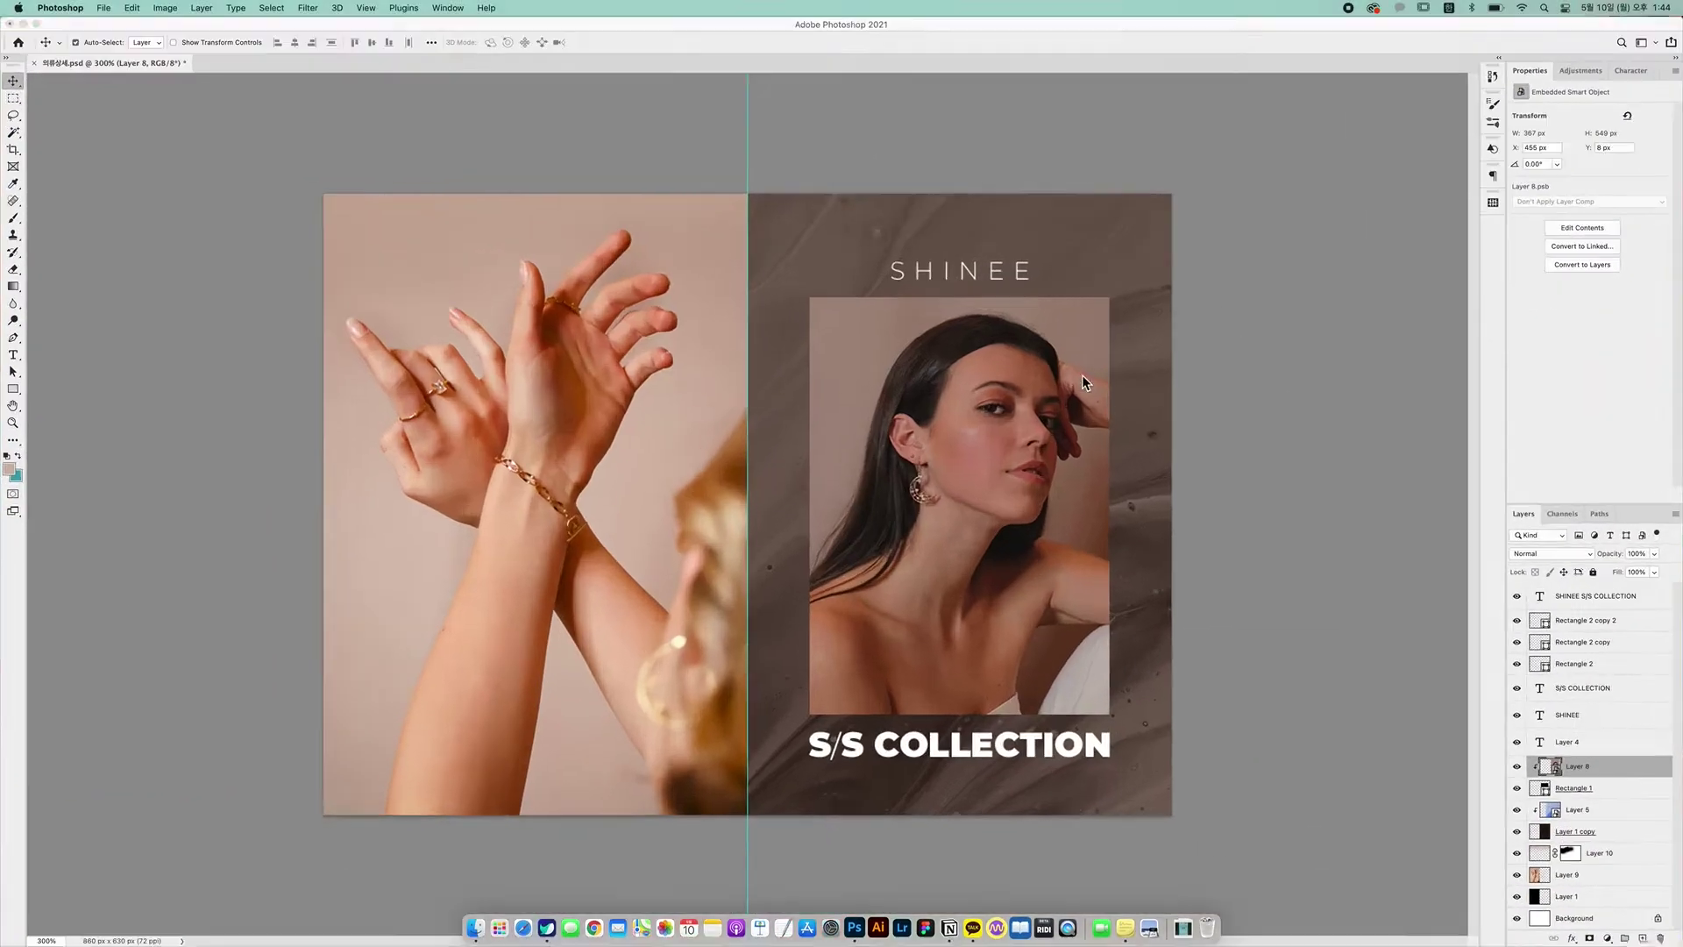
# Deselect the layer, hide the guides over the SHINEE layout and check the document's image size
pyautogui.click(1299, 368)
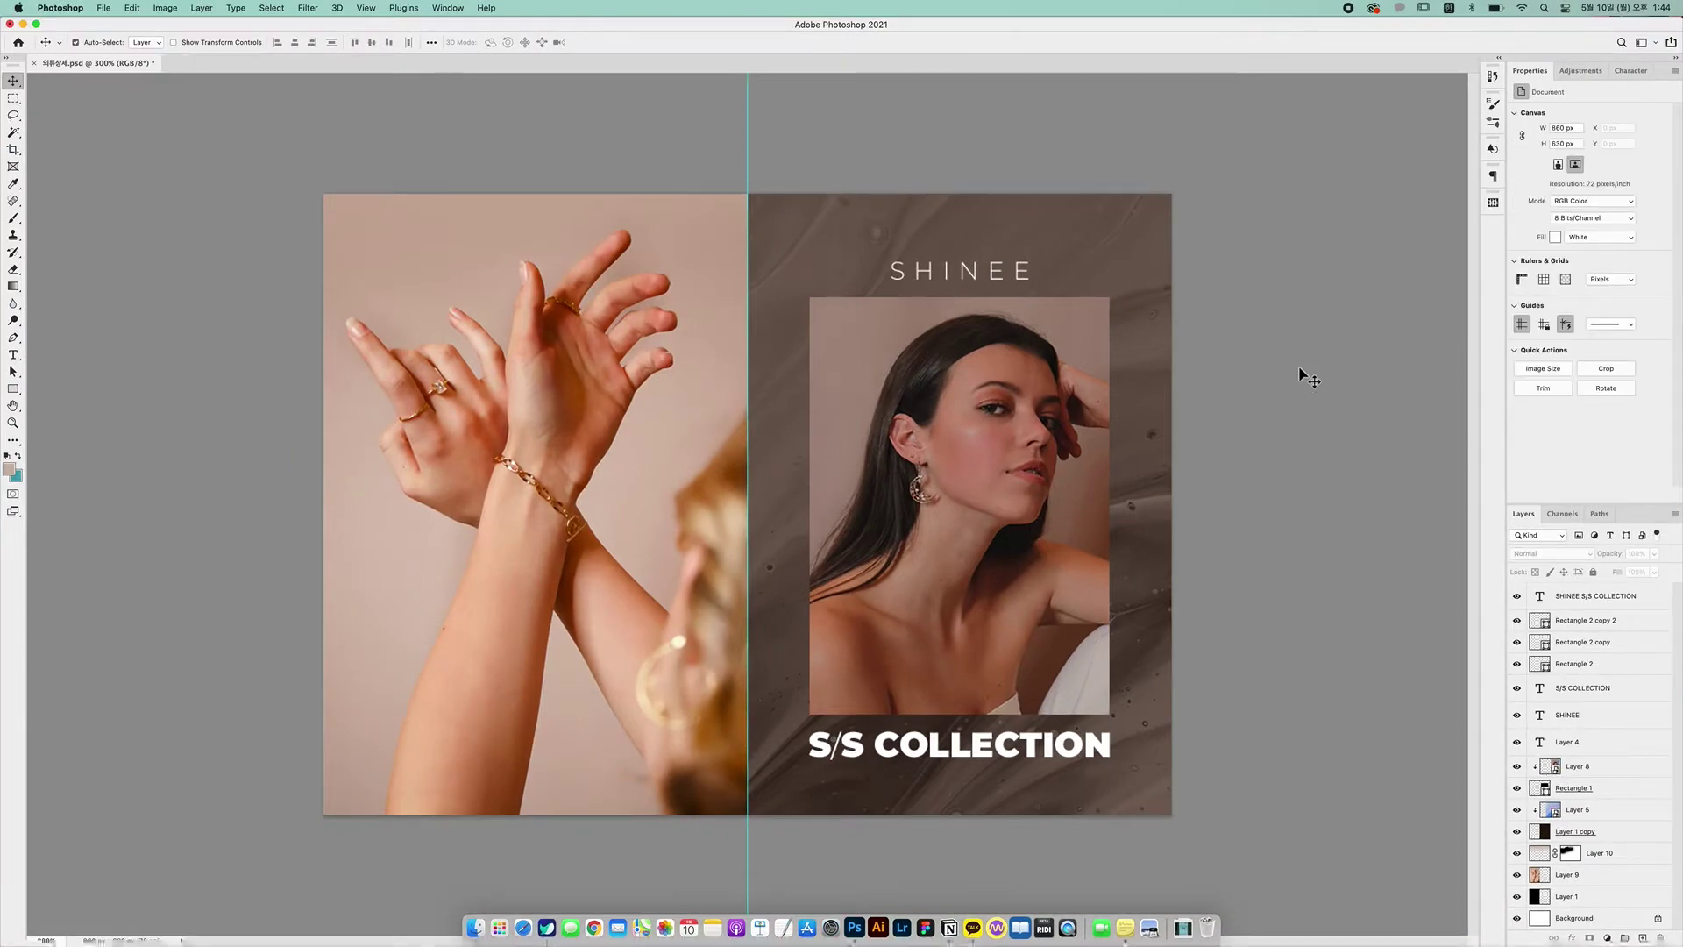
pyautogui.press('super+semicolon')
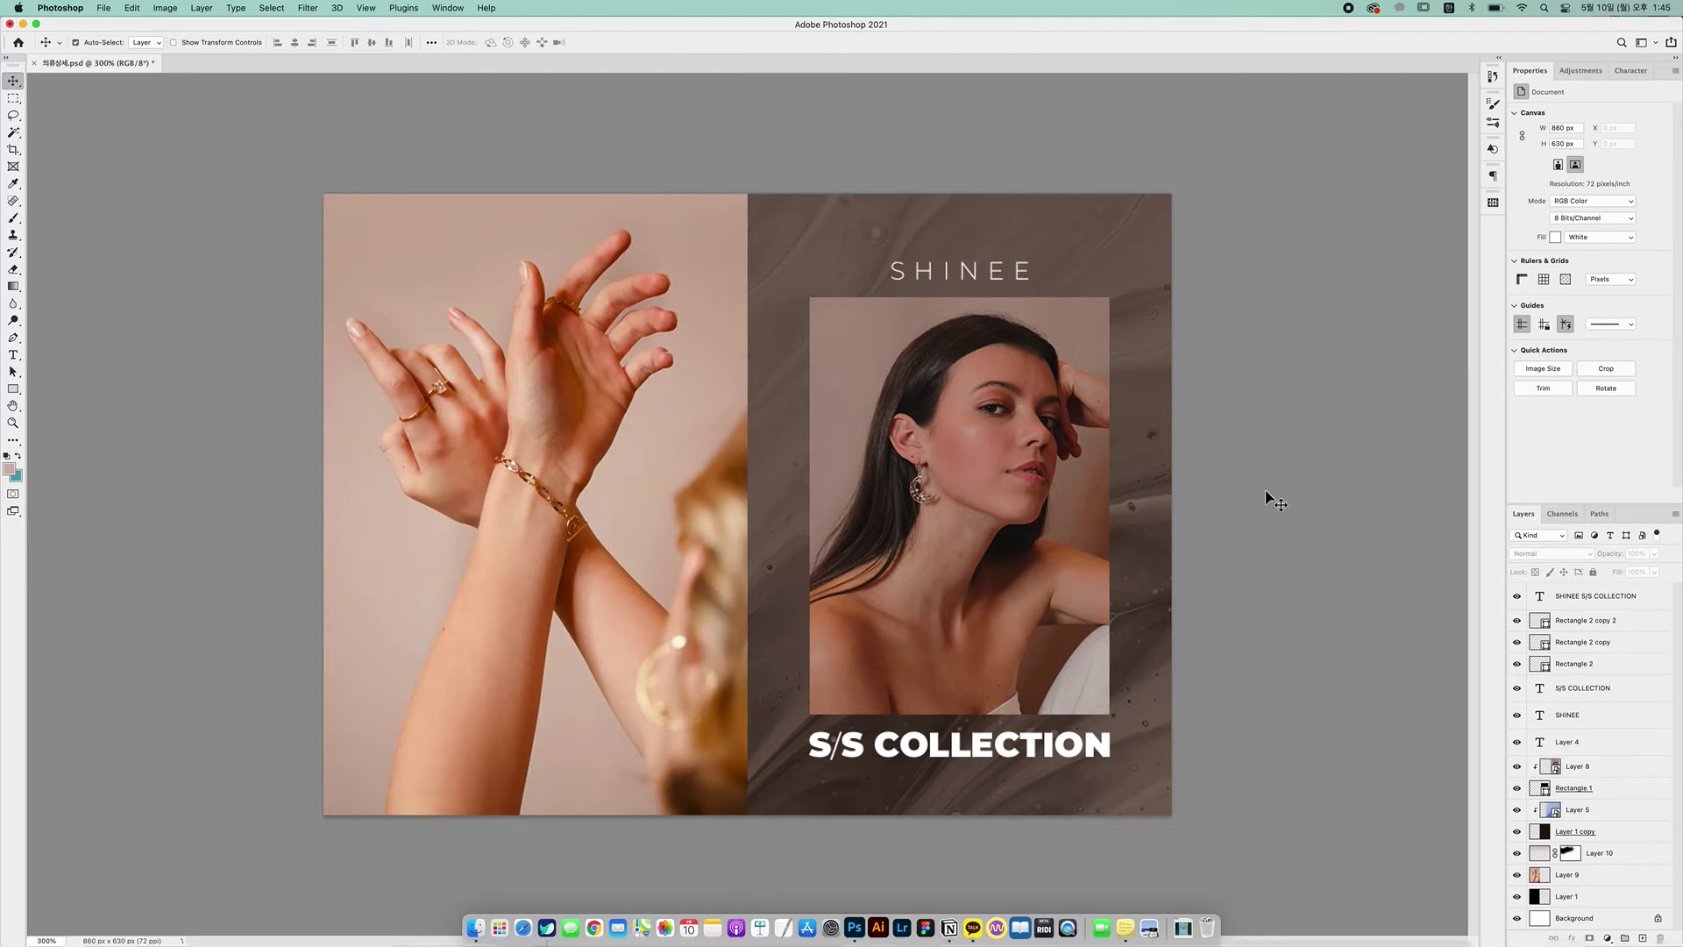
pyautogui.press('alt+super+i')
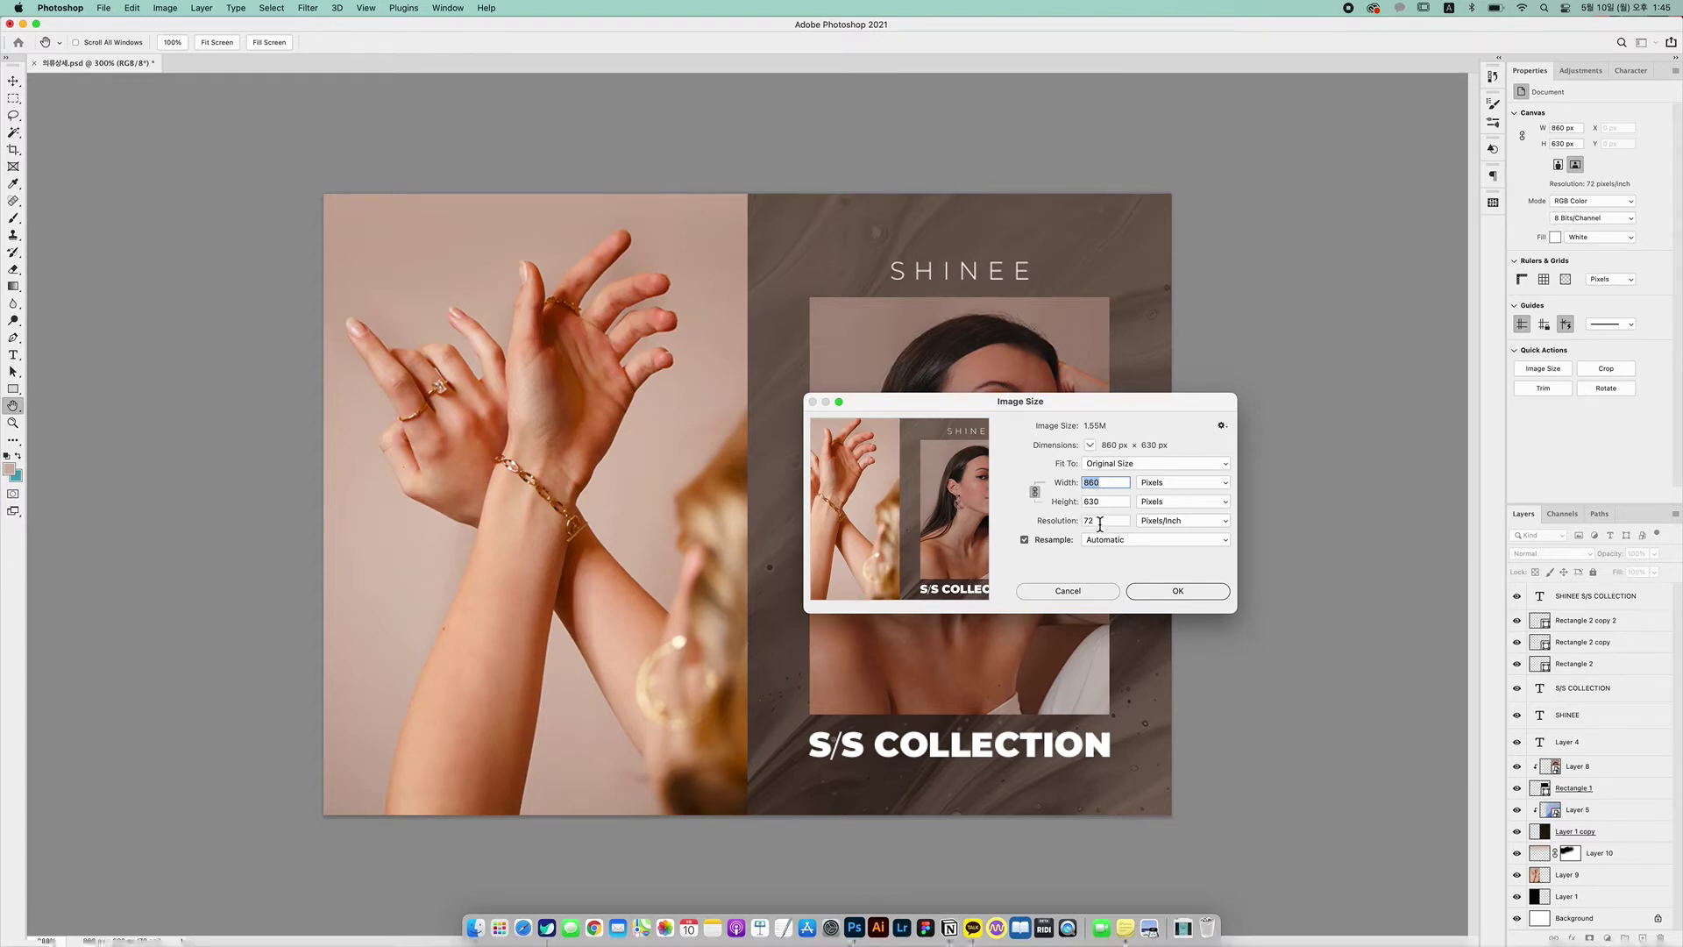
pyautogui.click(1106, 594)
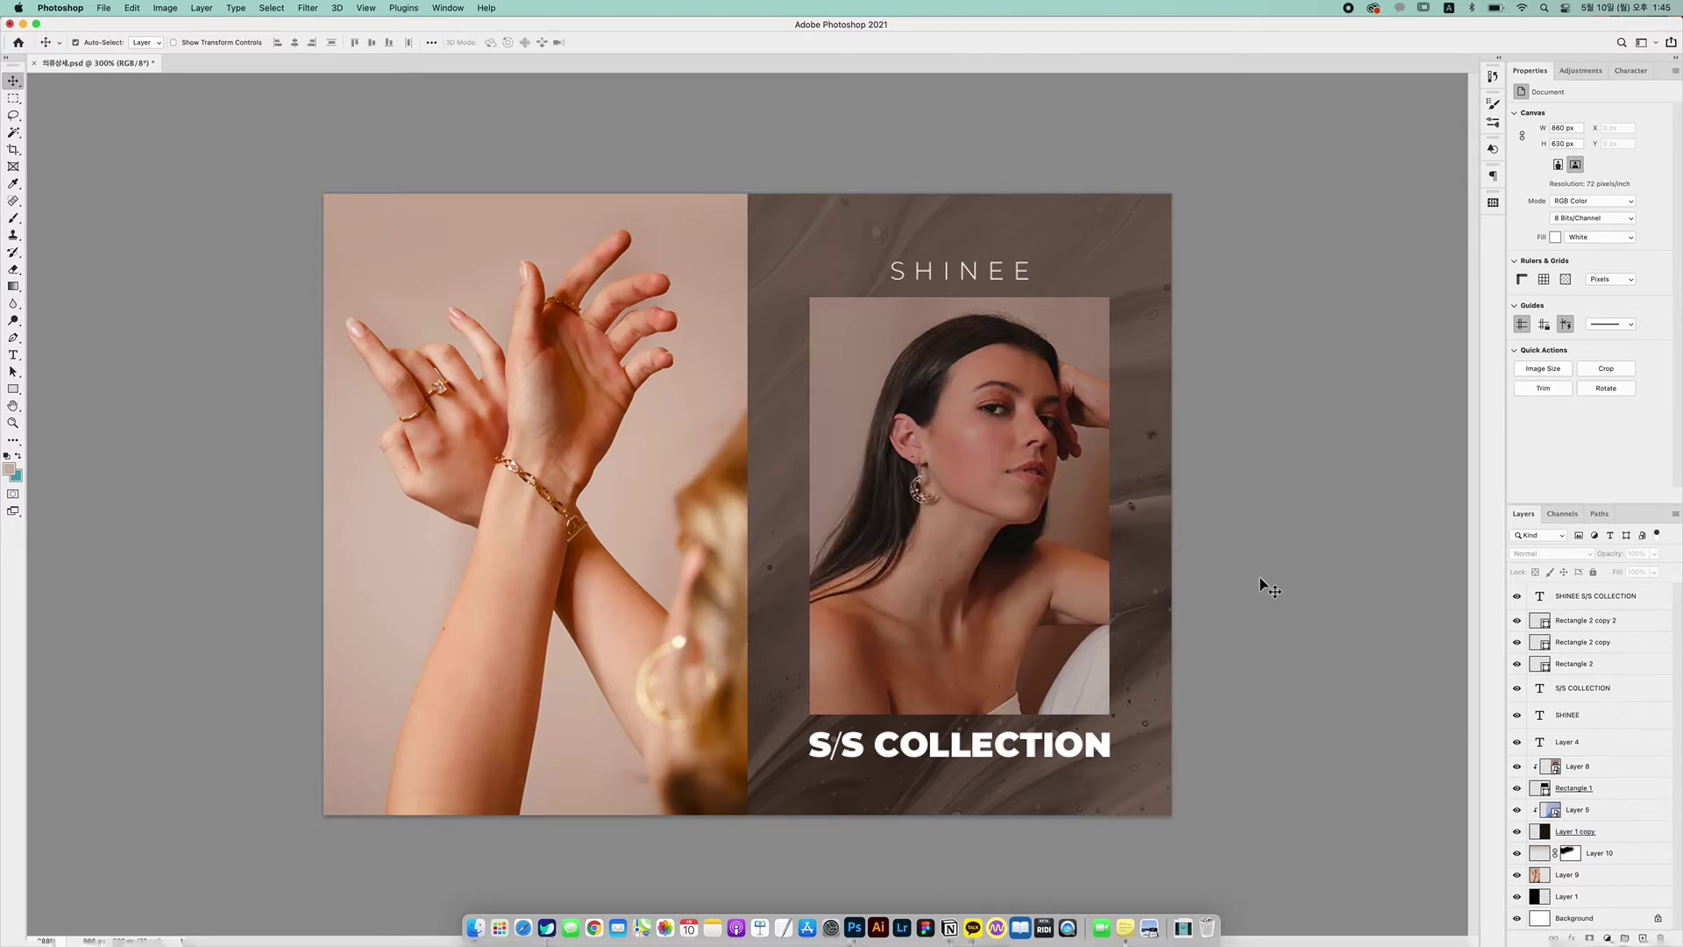
# Create a new portrait document of 860 x 2000 pixels at 72 pixels/inch, RGB Color, with a white background
pyautogui.press('super+n')
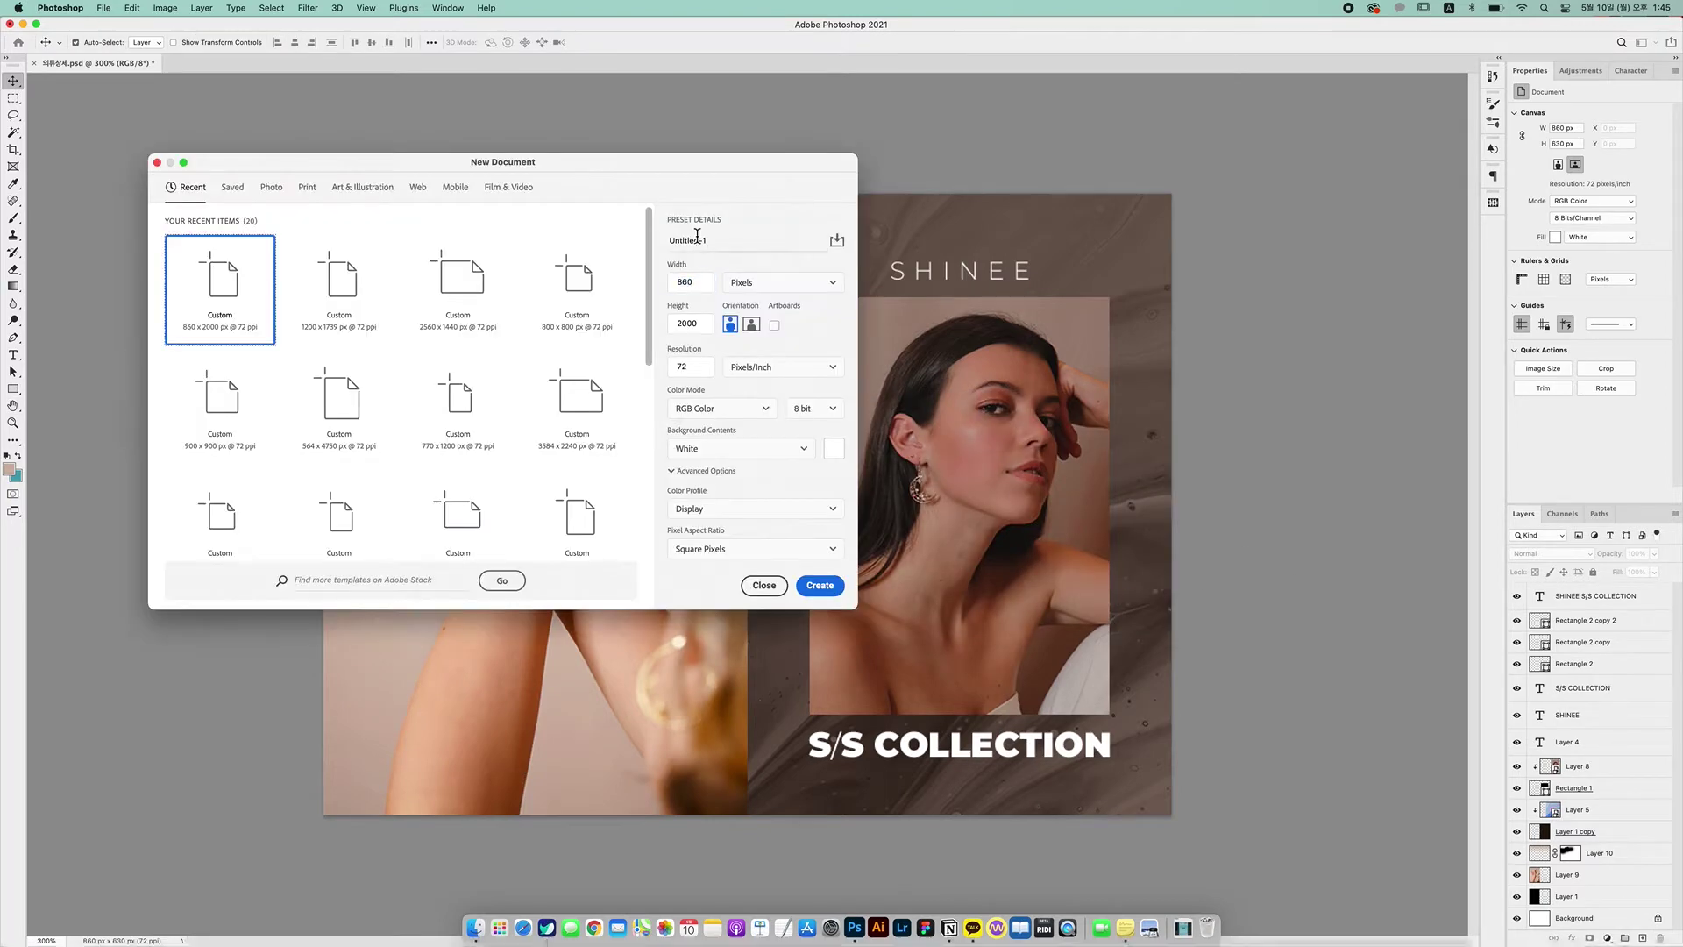
pyautogui.click(764, 585)
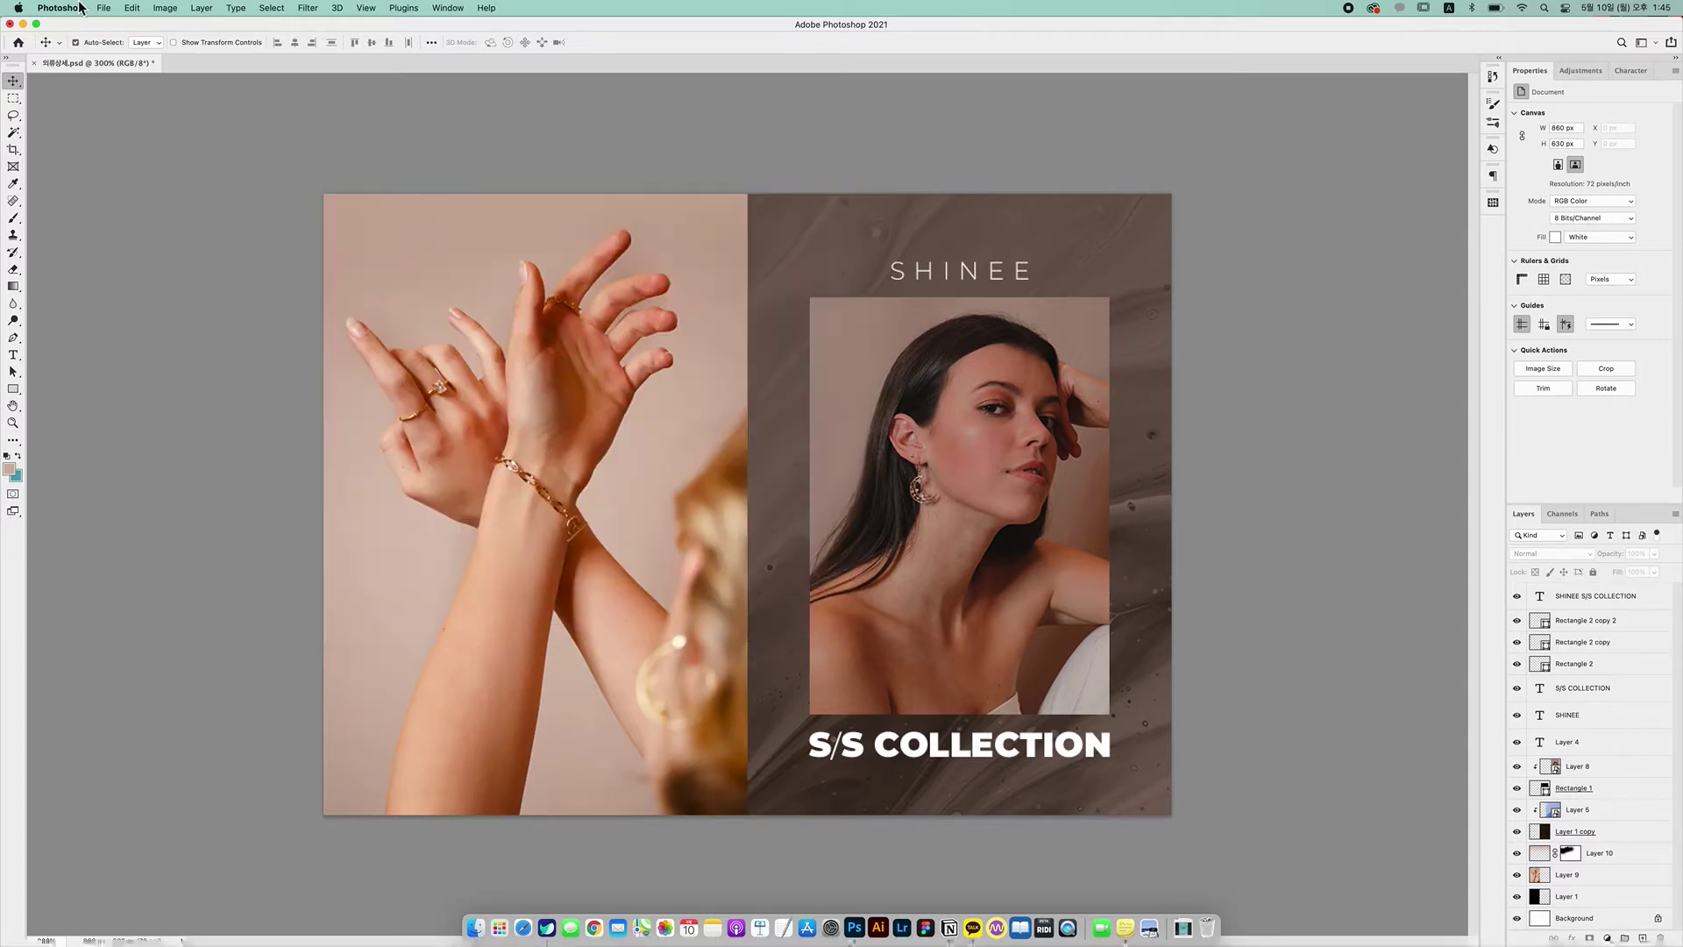
pyautogui.click(103, 8)
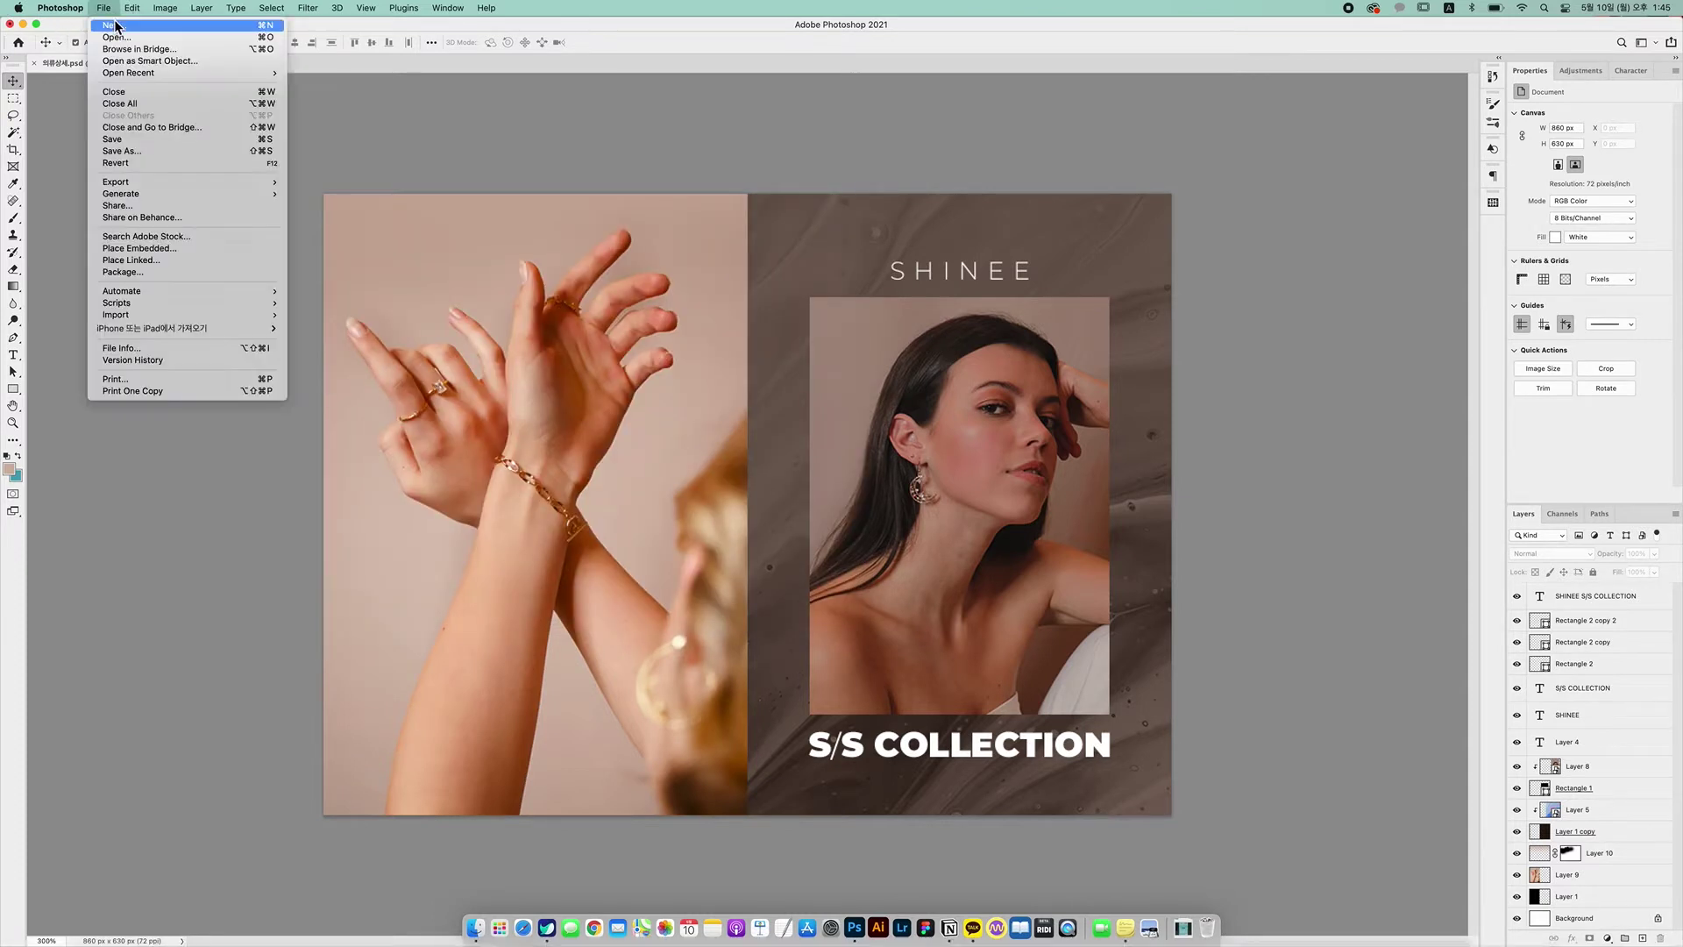
pyautogui.click(119, 26)
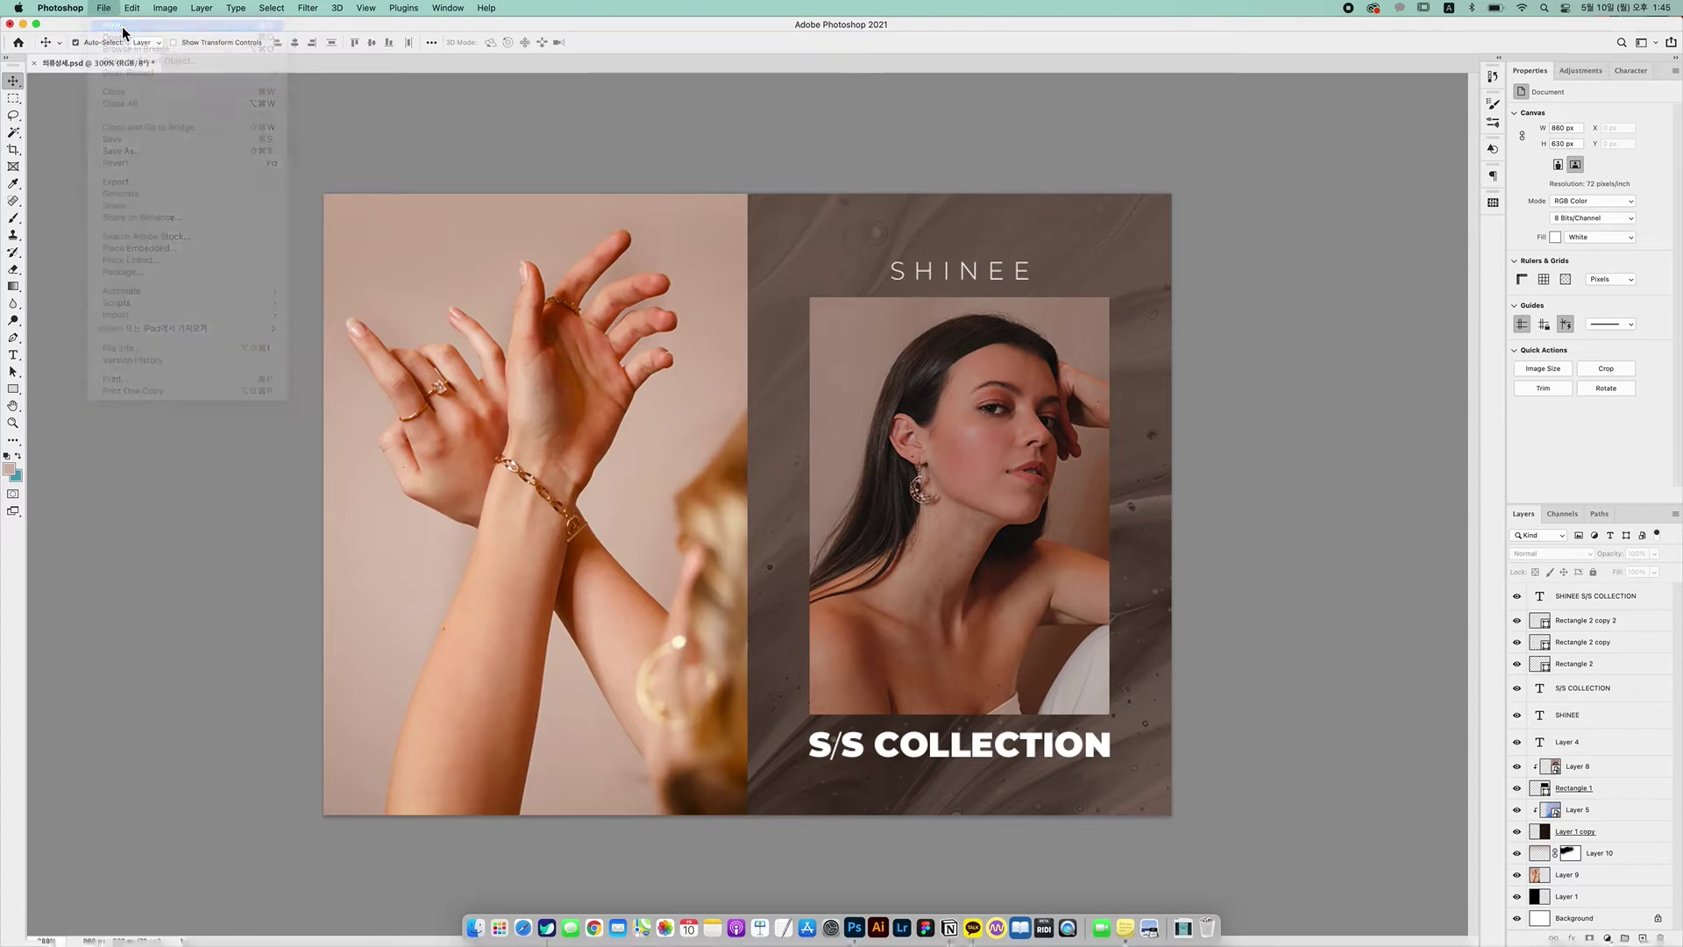
pyautogui.moveTo(551, 167); pyautogui.dragTo(904, 220)
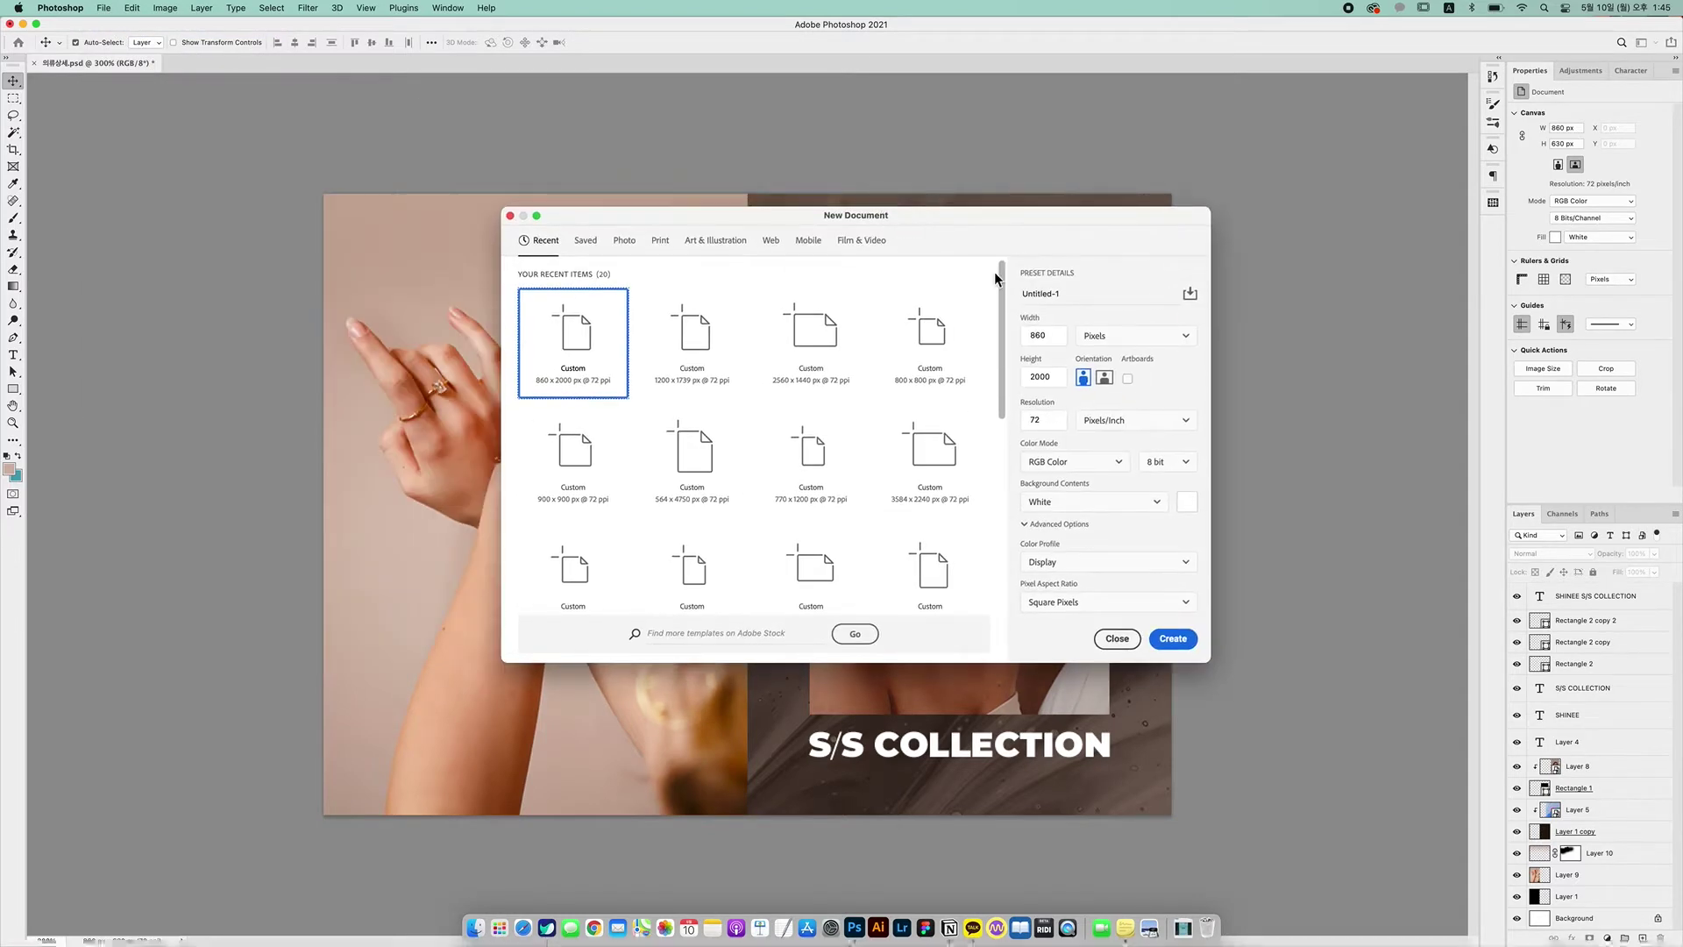
pyautogui.moveTo(1056, 339); pyautogui.dragTo(1022, 376)
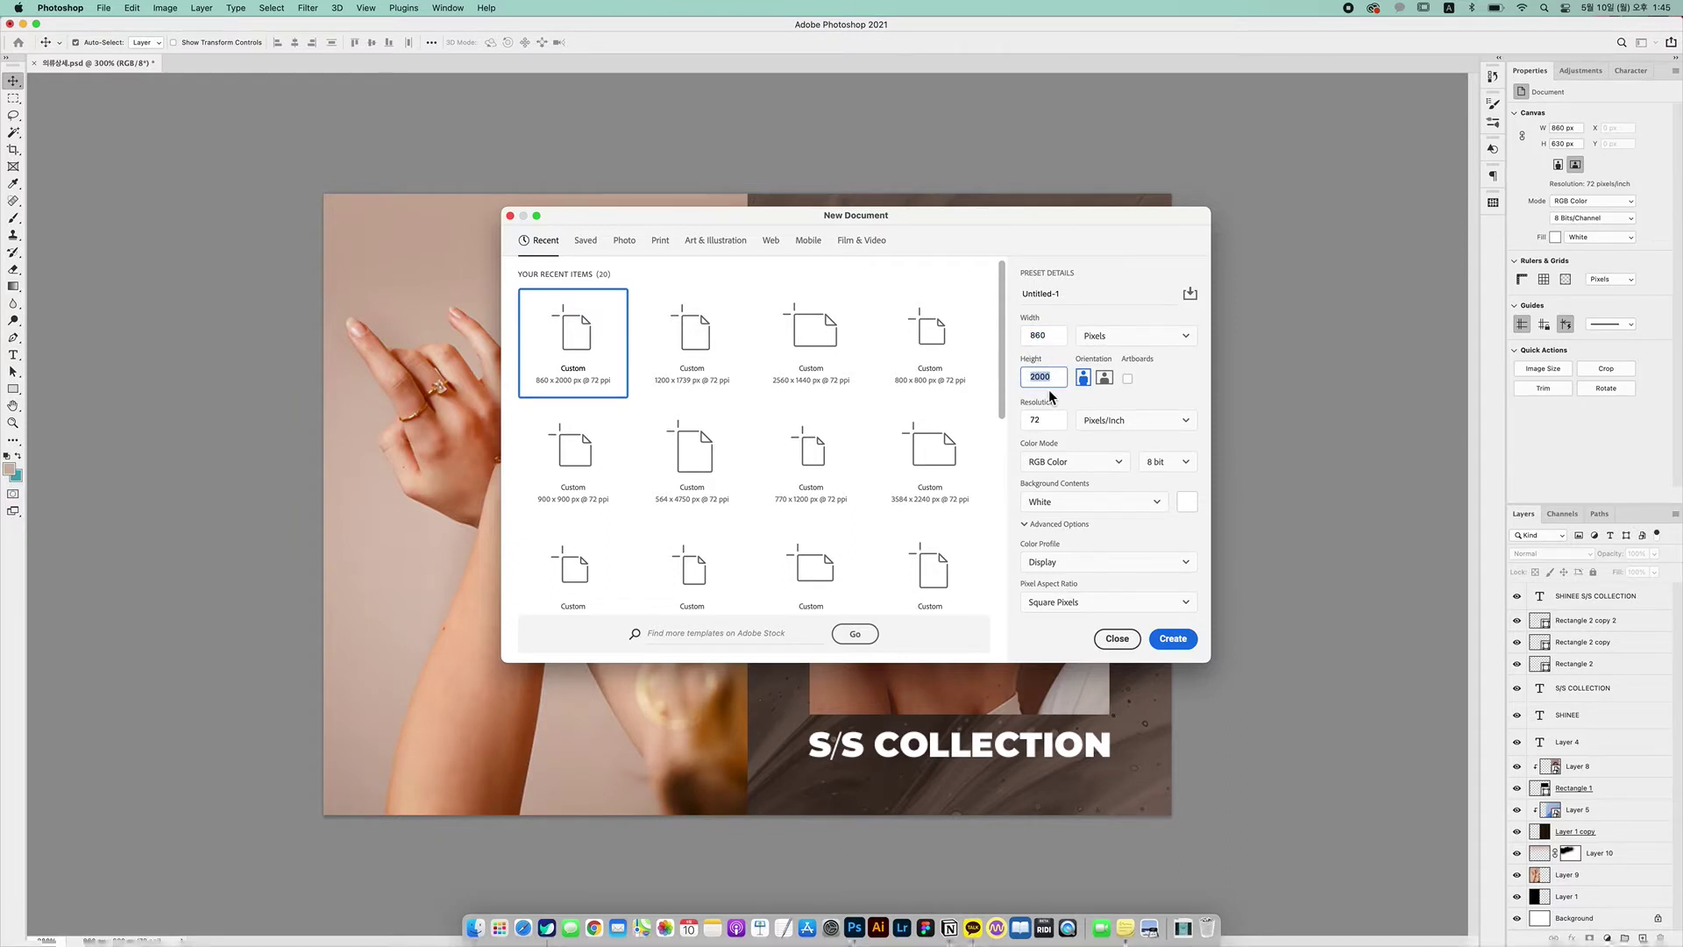
pyautogui.moveTo(1046, 428)
pyautogui.mouseDown()
pyautogui.moveTo(1015, 432)
pyautogui.moveTo(1043, 427)
pyautogui.mouseUp()
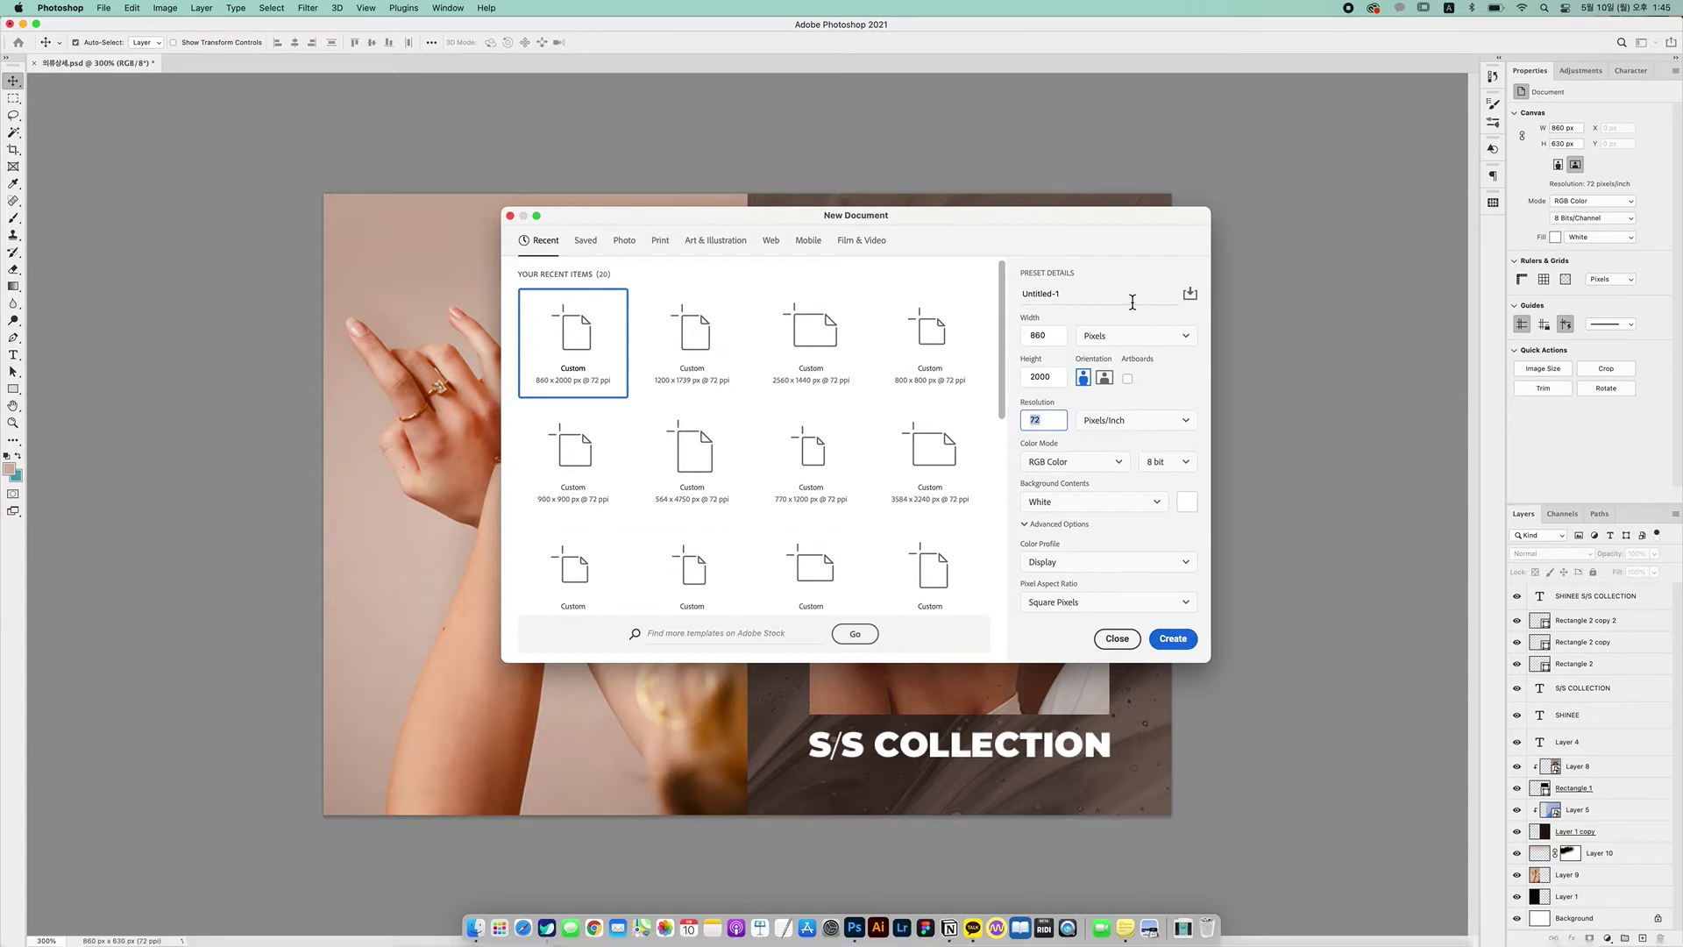
pyautogui.click(1173, 638)
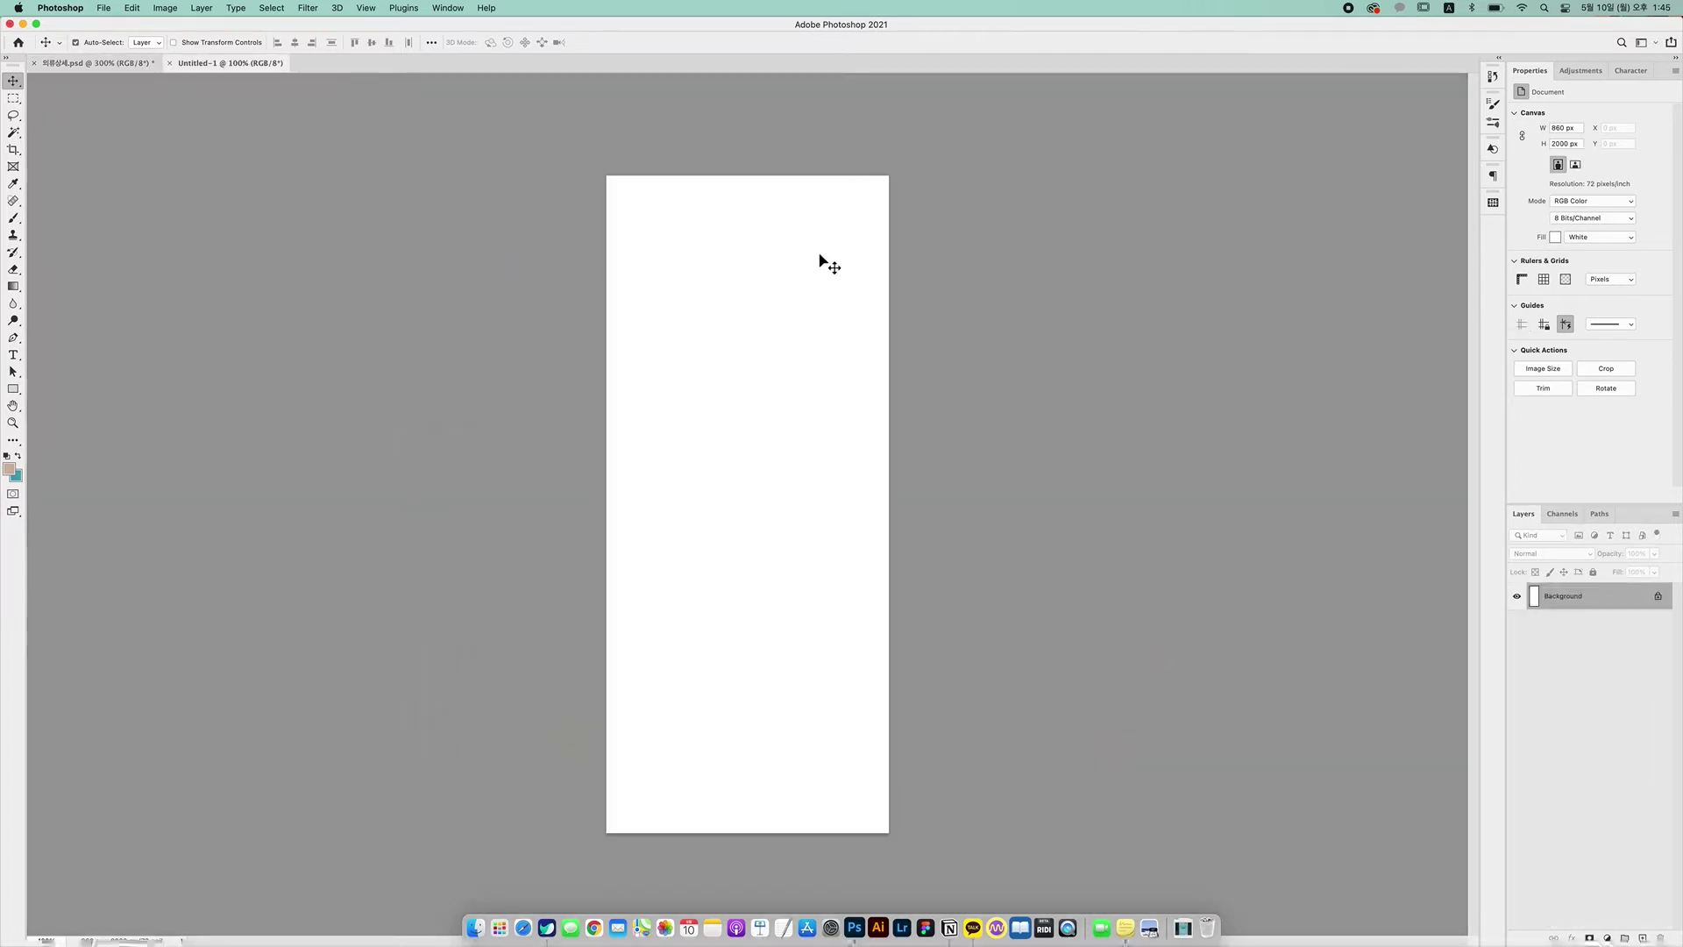
# Compare the upper part of the blank canvas with the finished SHINEE layout, returning to the new document
pyautogui.press('z')
pyautogui.moveTo(770, 260); pyautogui.dragTo(951, 444)
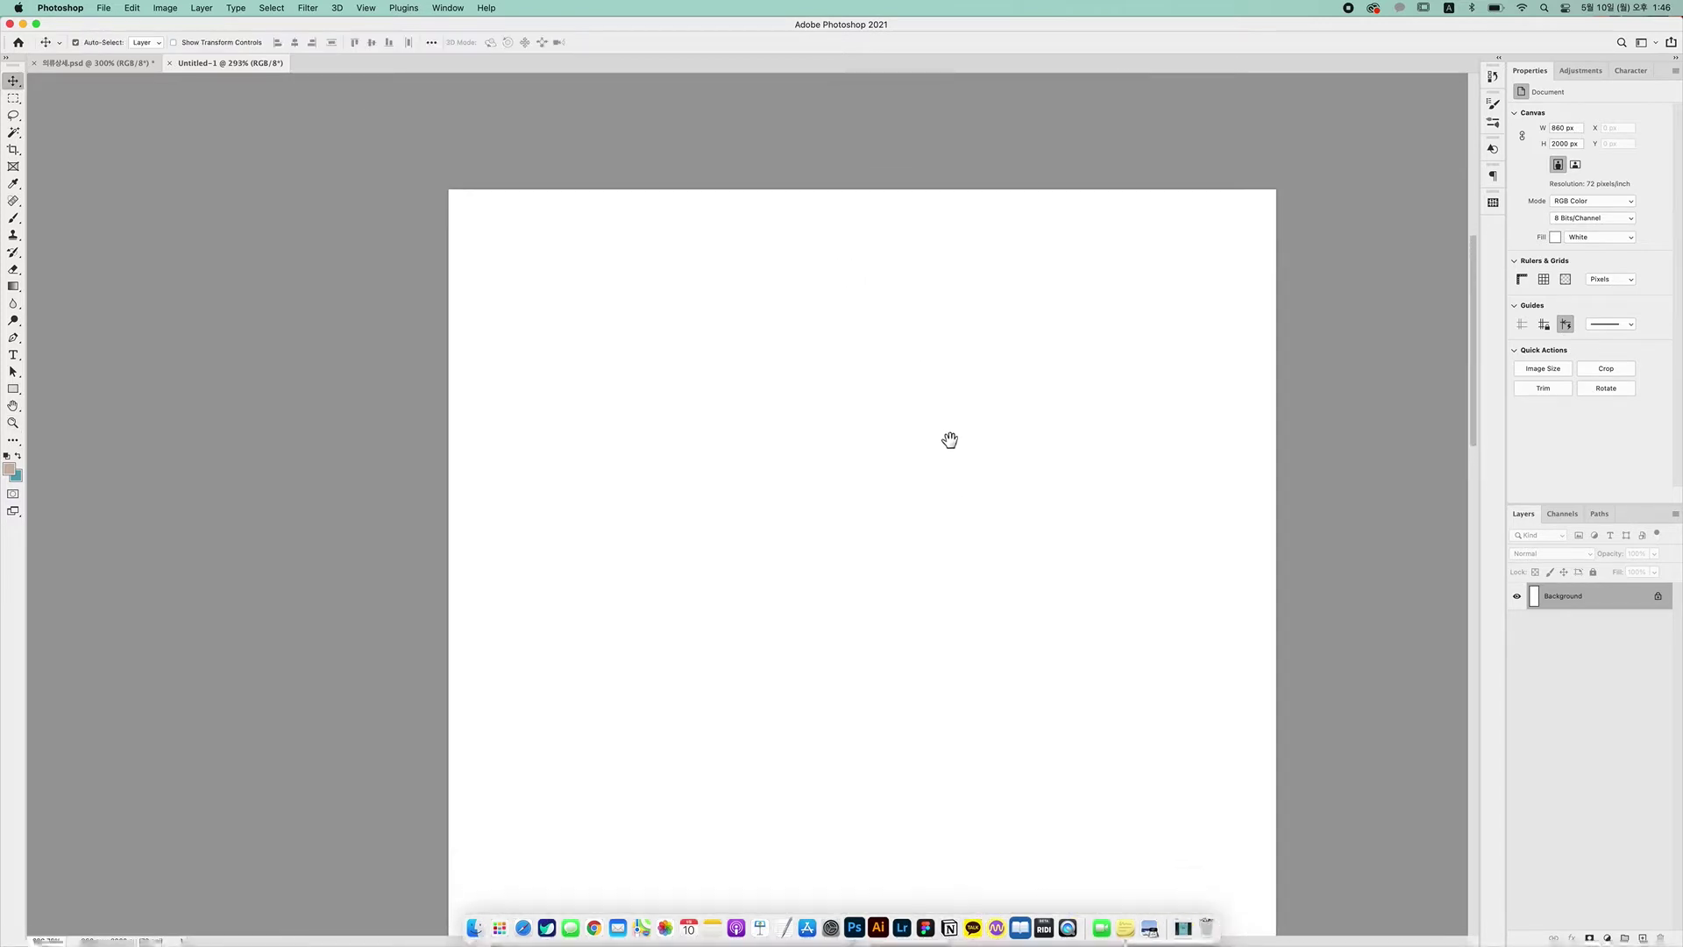
pyautogui.press('v')
pyautogui.moveTo(927, 375); pyautogui.dragTo(925, 363)
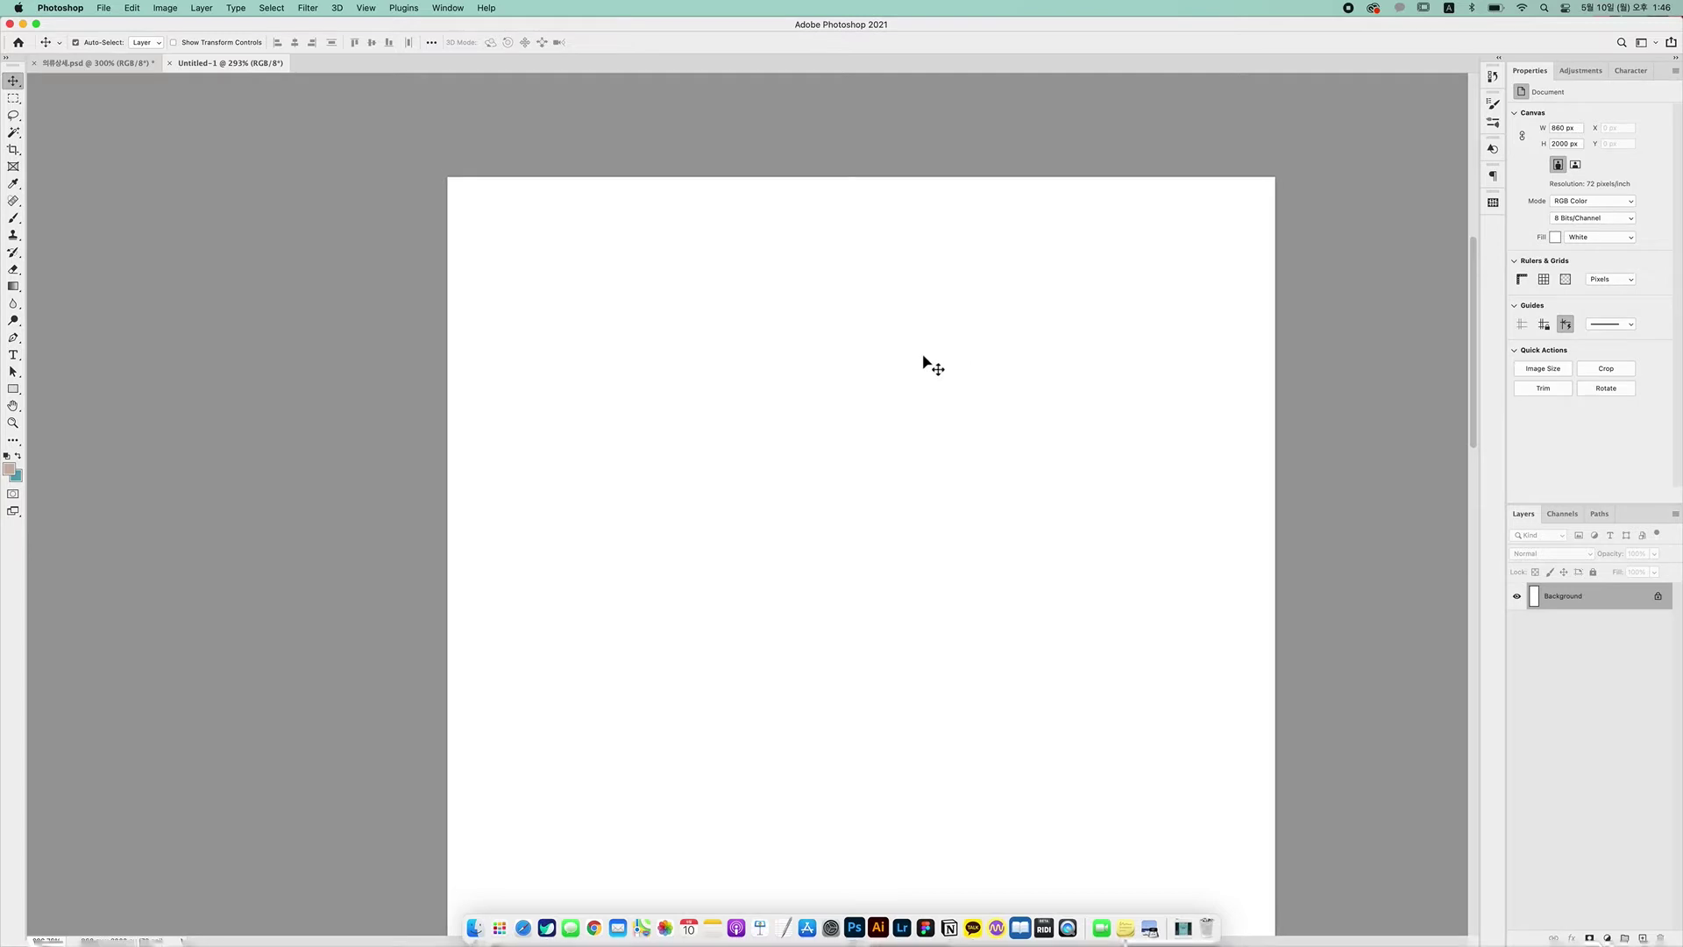
pyautogui.click(102, 62)
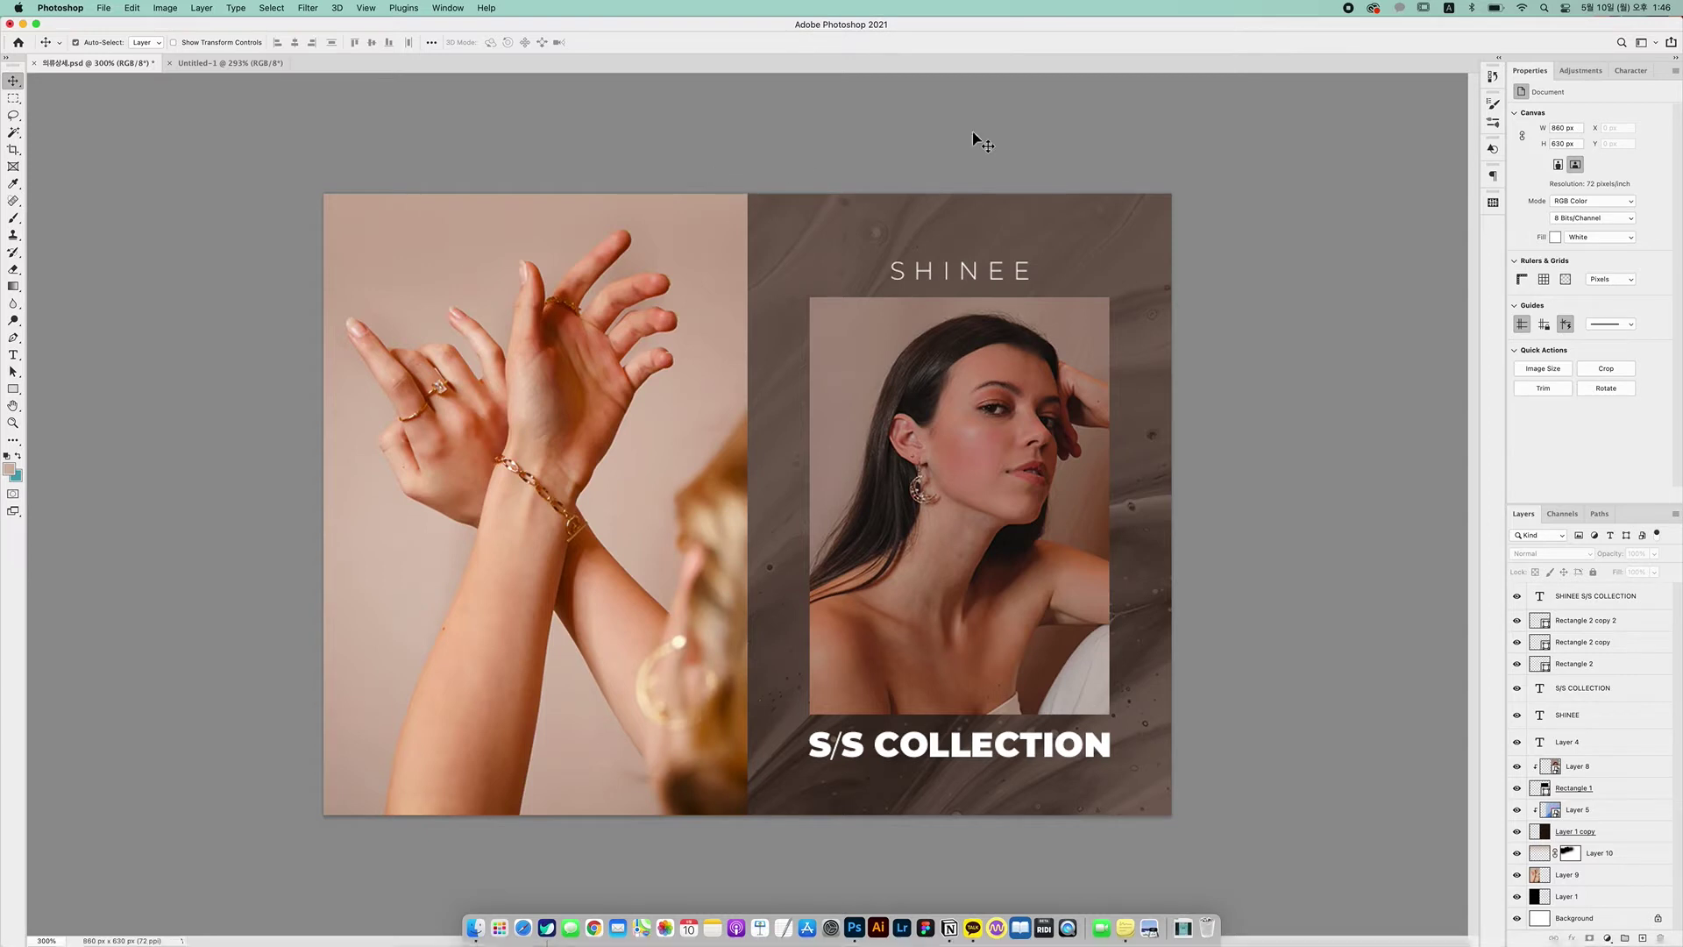
pyautogui.click(197, 63)
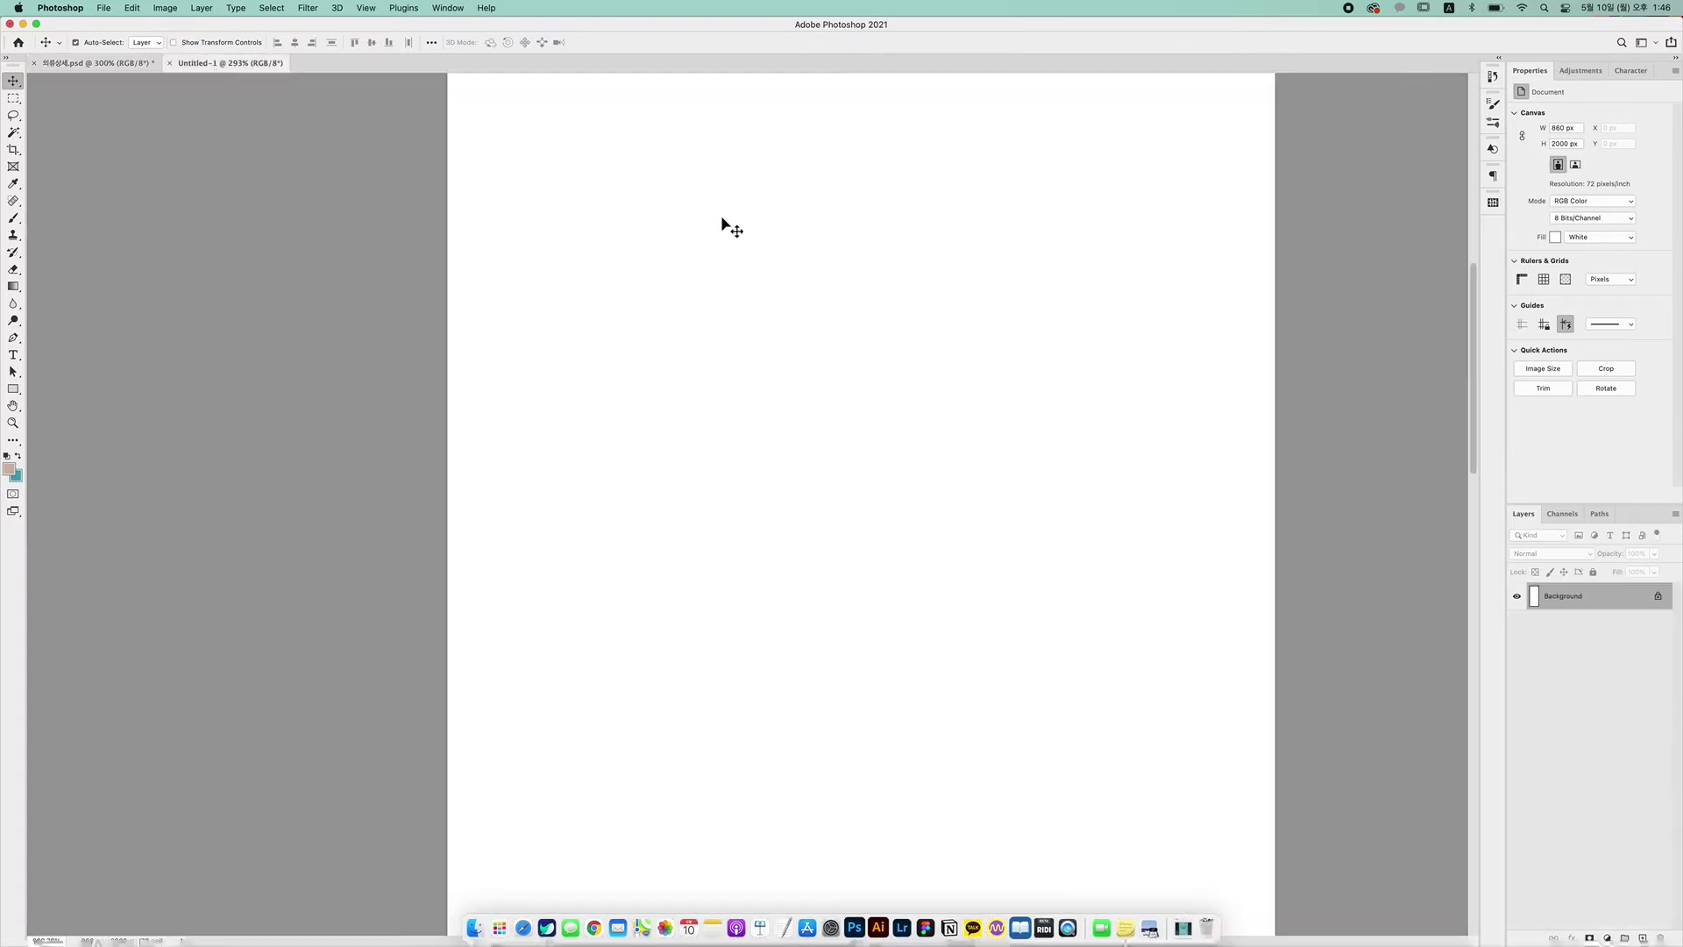
pyautogui.moveTo(901, 192); pyautogui.dragTo(898, 357)
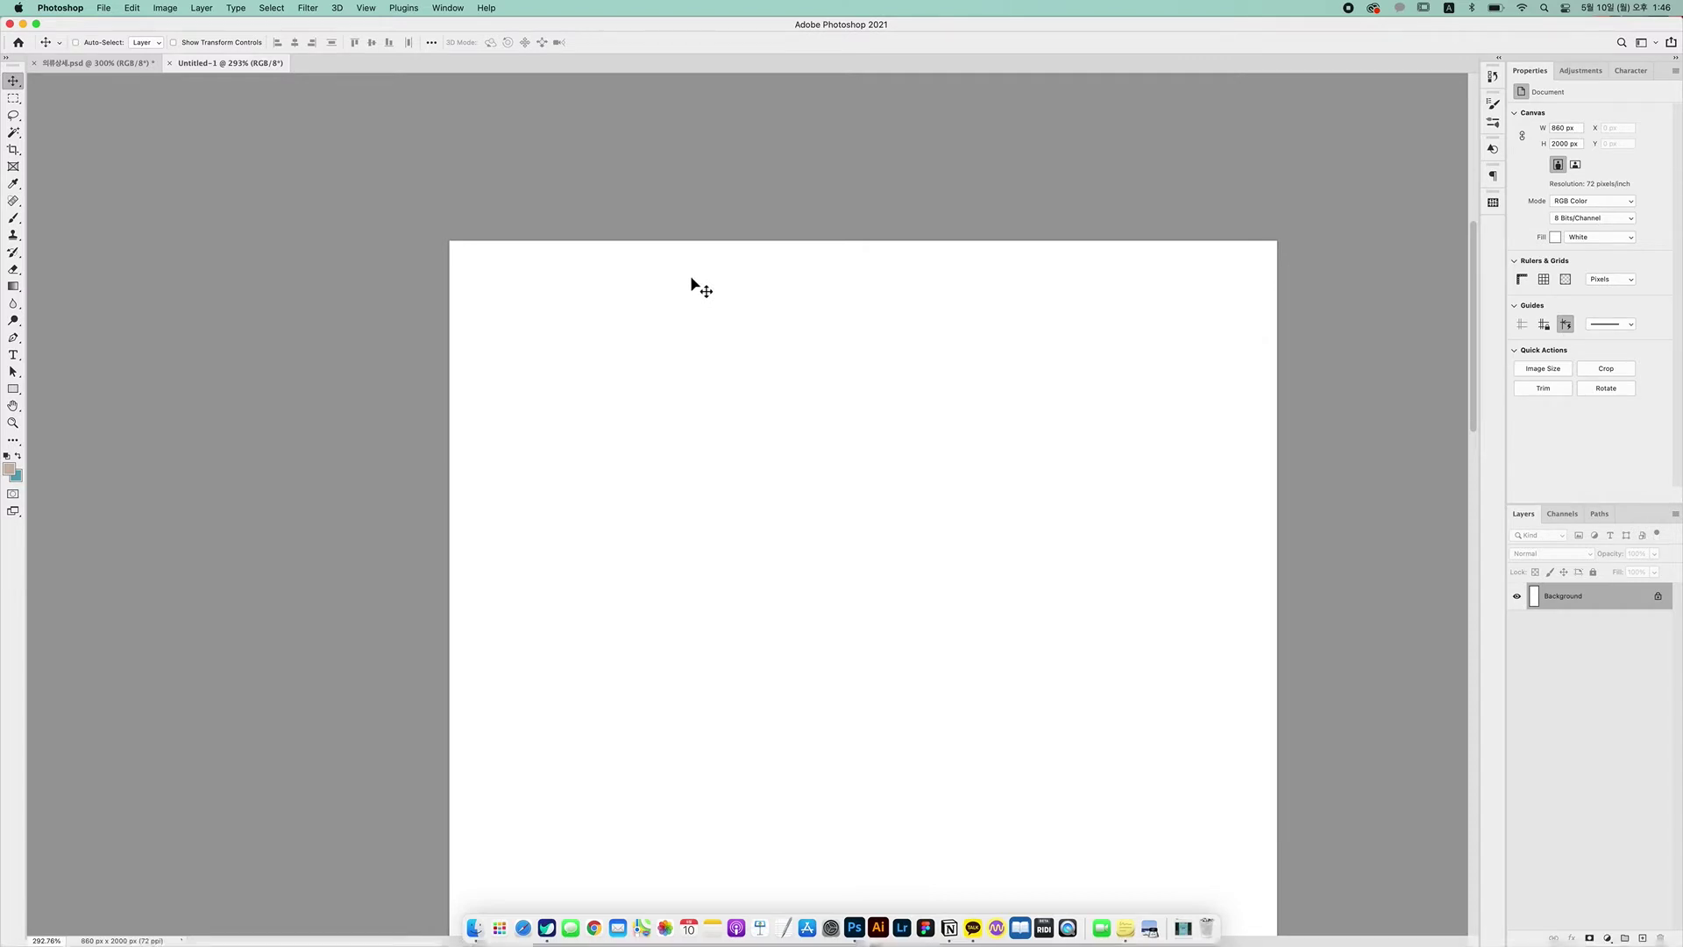
# Show the rulers and place a vertical guide at the horizontal centre of the blank canvas
pyautogui.press('super+r')
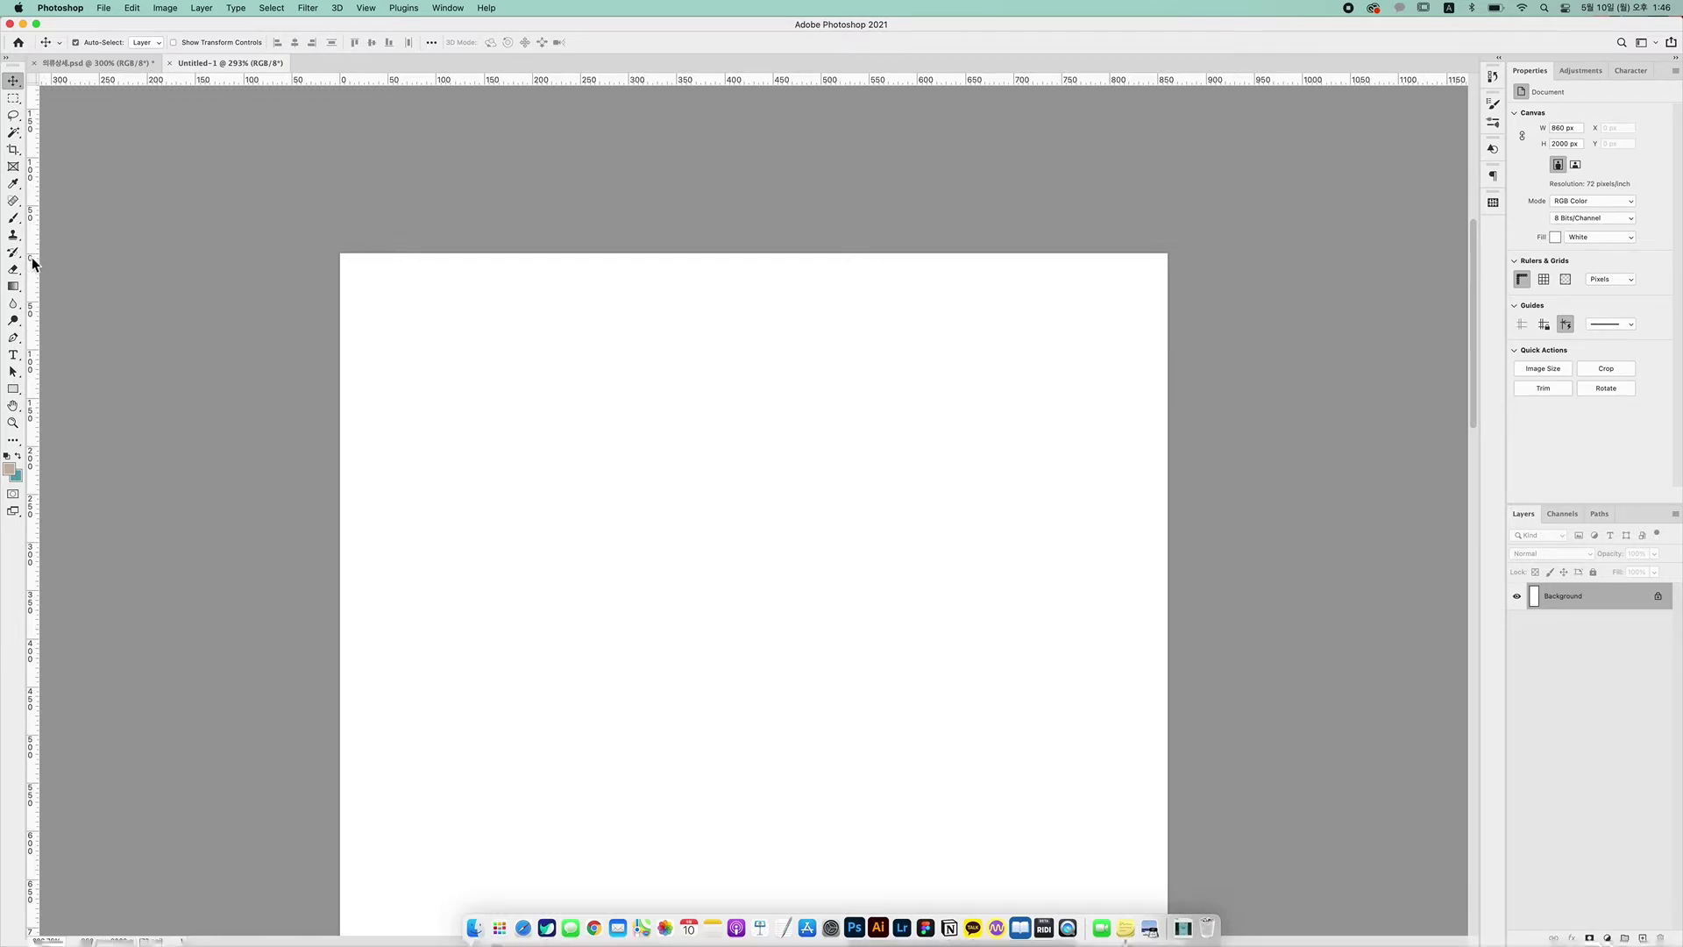
pyautogui.moveTo(34, 263); pyautogui.dragTo(755, 437)
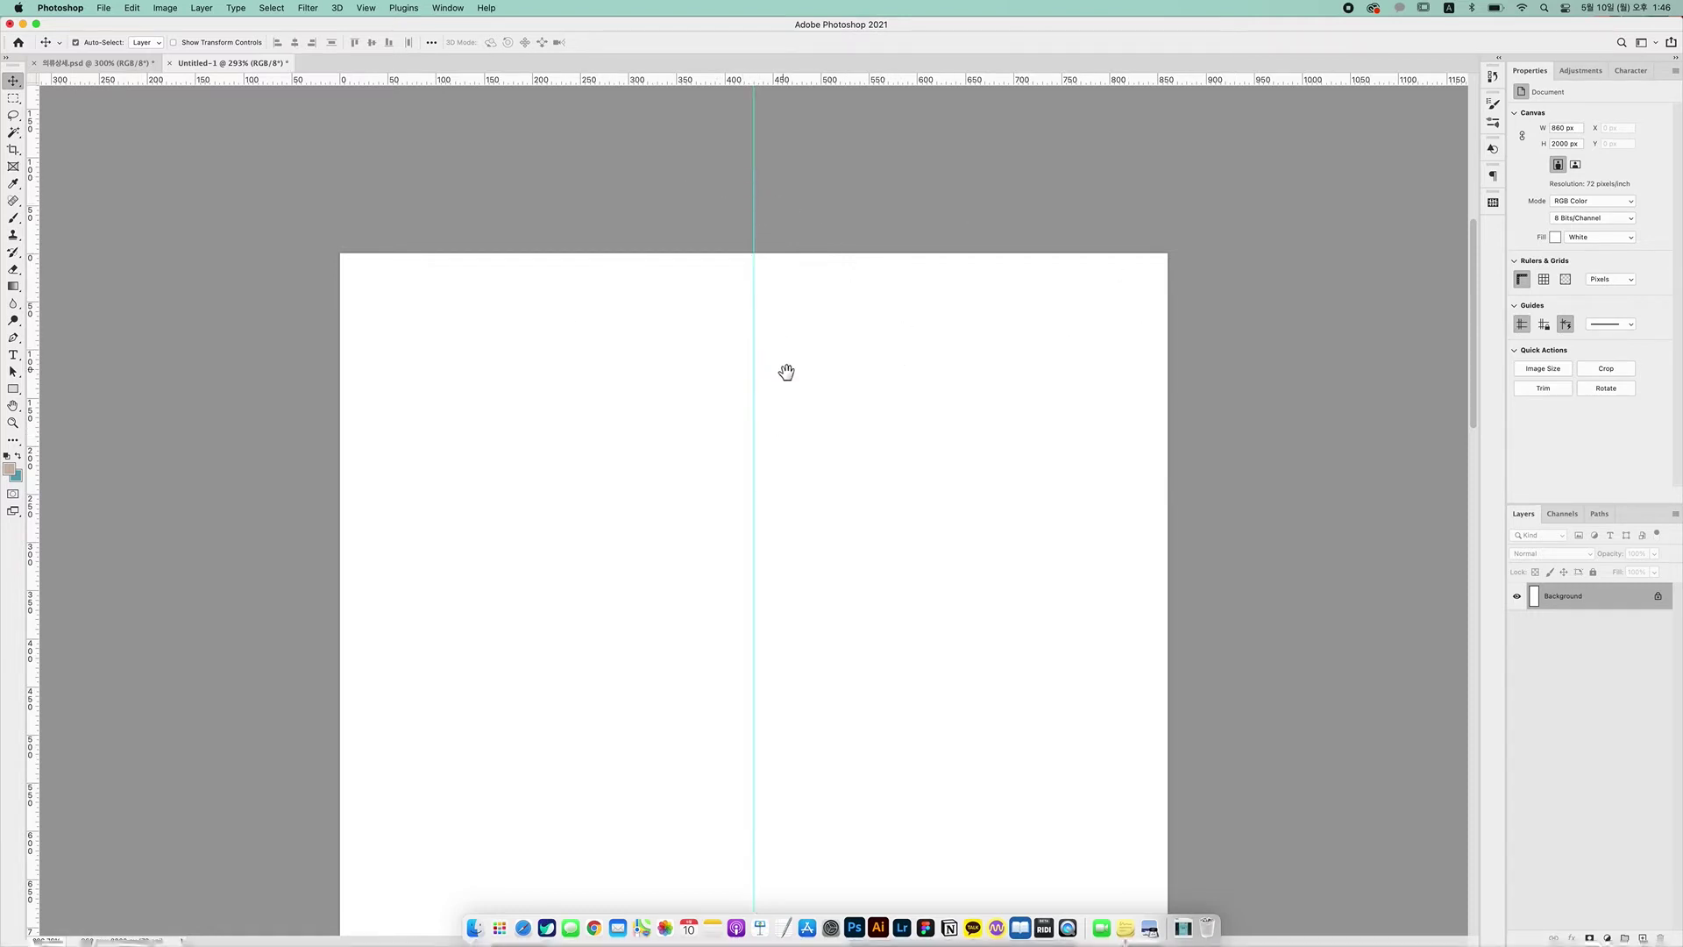
pyautogui.moveTo(785, 371); pyautogui.dragTo(792, 363)
pyautogui.moveTo(831, 430); pyautogui.dragTo(848, 424)
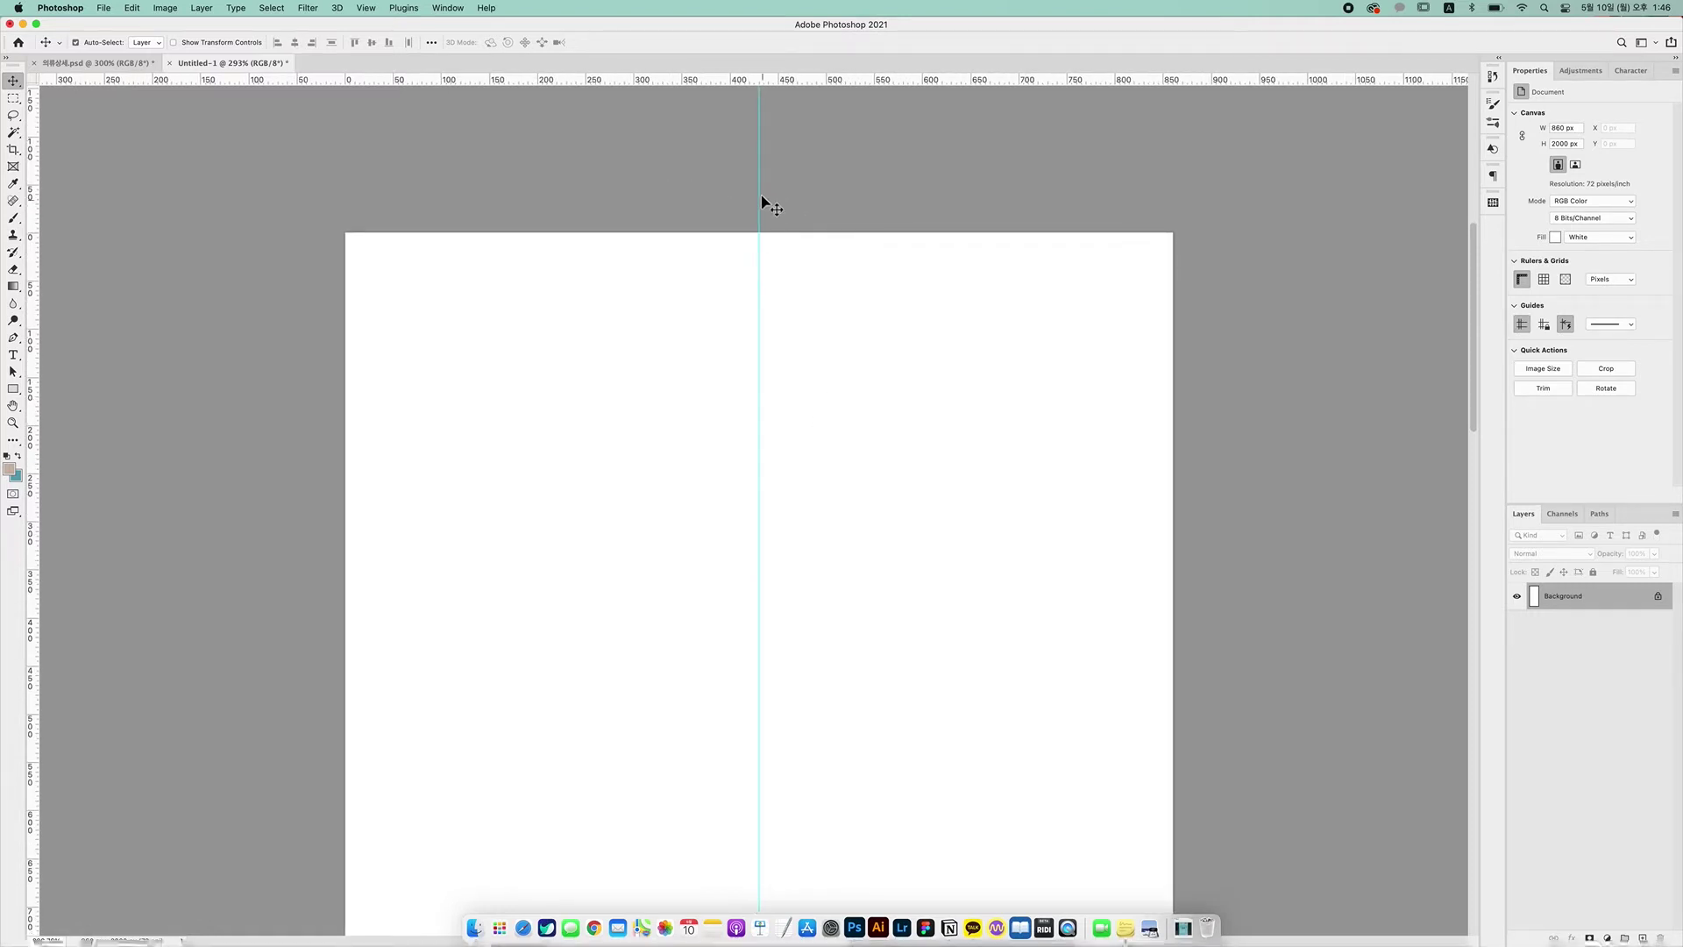
# In the finished SHINEE layout, hide all layers above the background, leaving only the black left-half block of Layer 1 shown
pyautogui.click(98, 63)
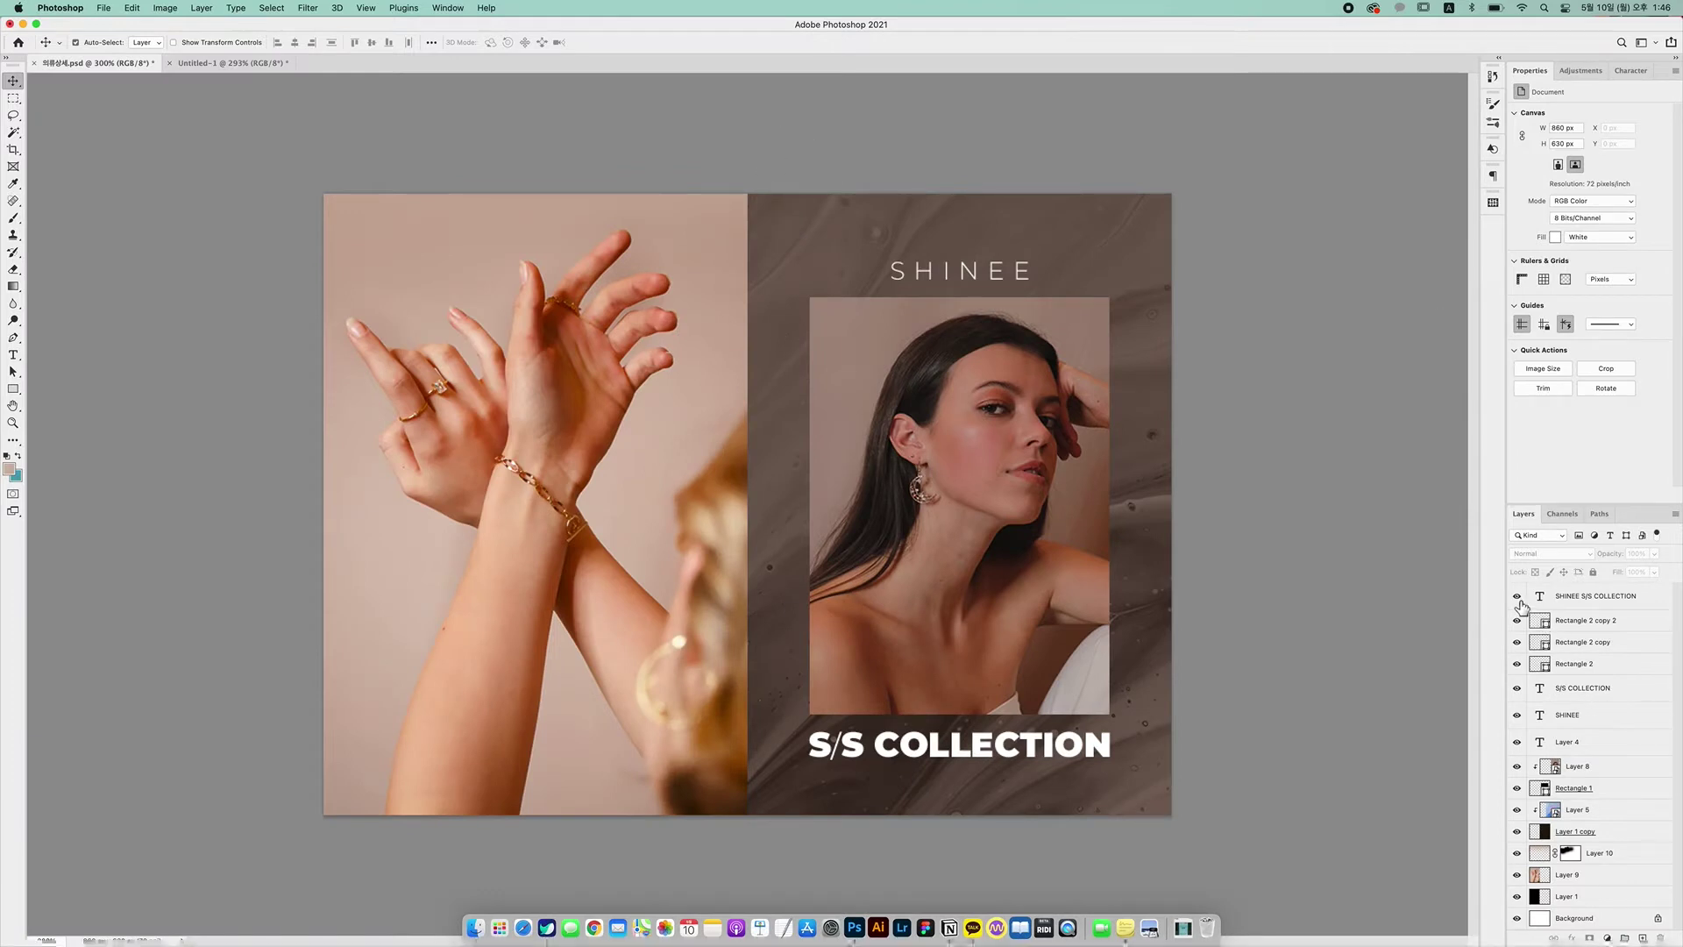
pyautogui.moveTo(1521, 603); pyautogui.dragTo(1530, 904)
pyautogui.click(1516, 896)
pyautogui.click(1516, 896)
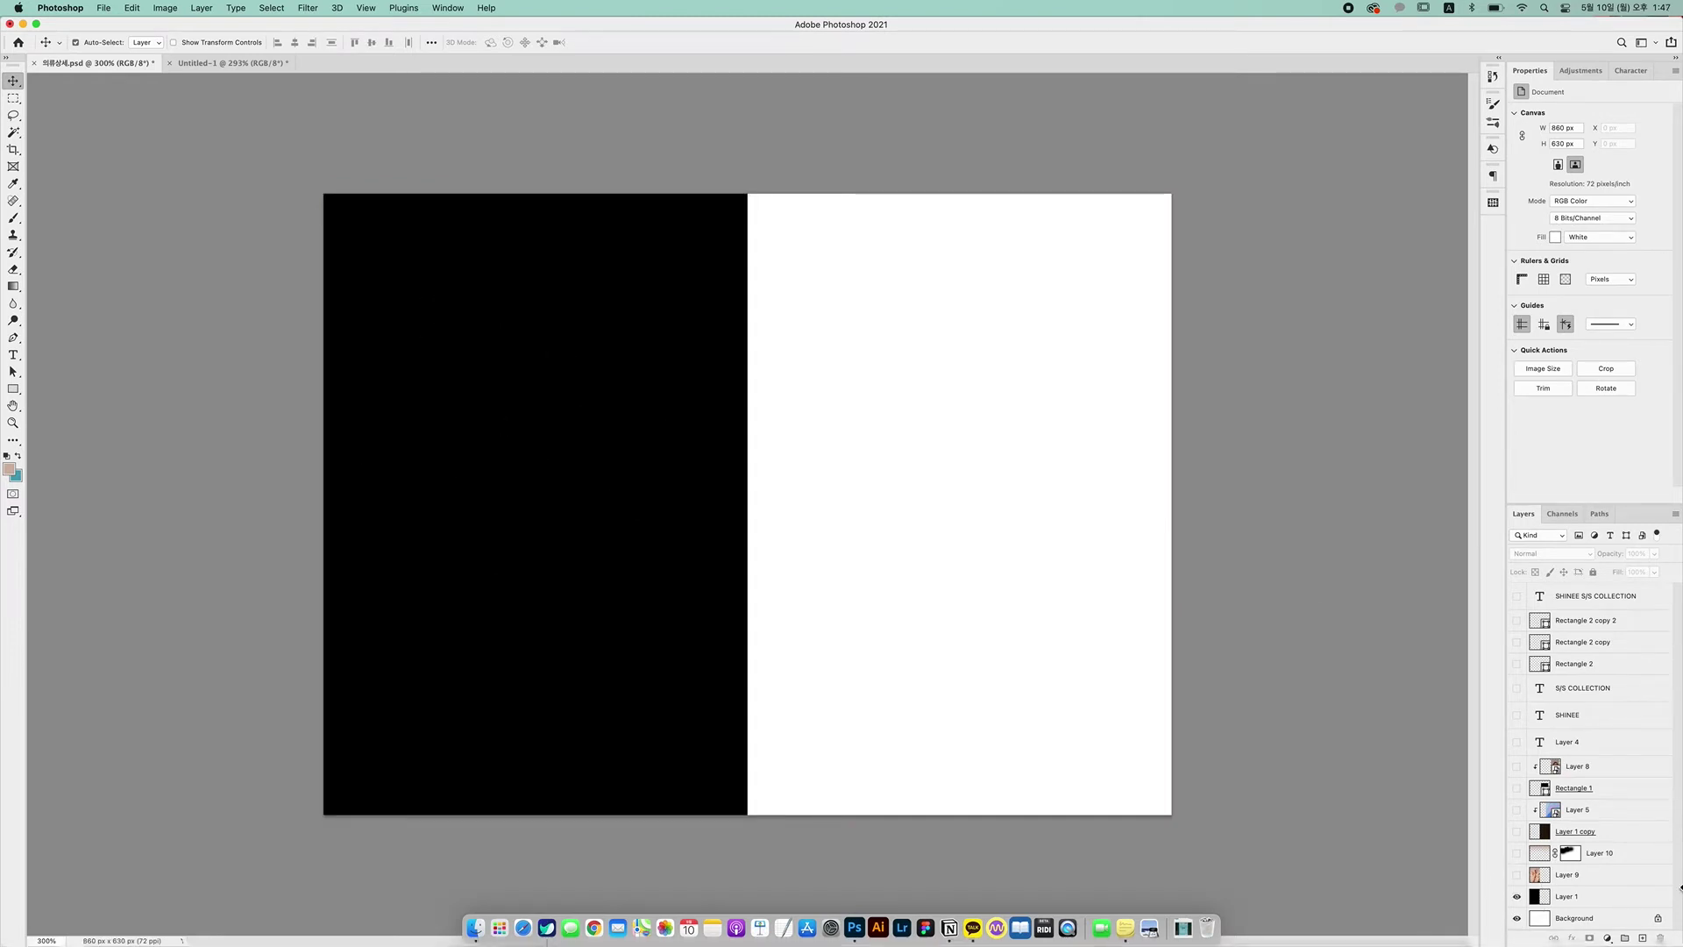
# Show the dark brown right-half block, the hands photo and the marbled texture clipped to the brown block
pyautogui.click(1516, 831)
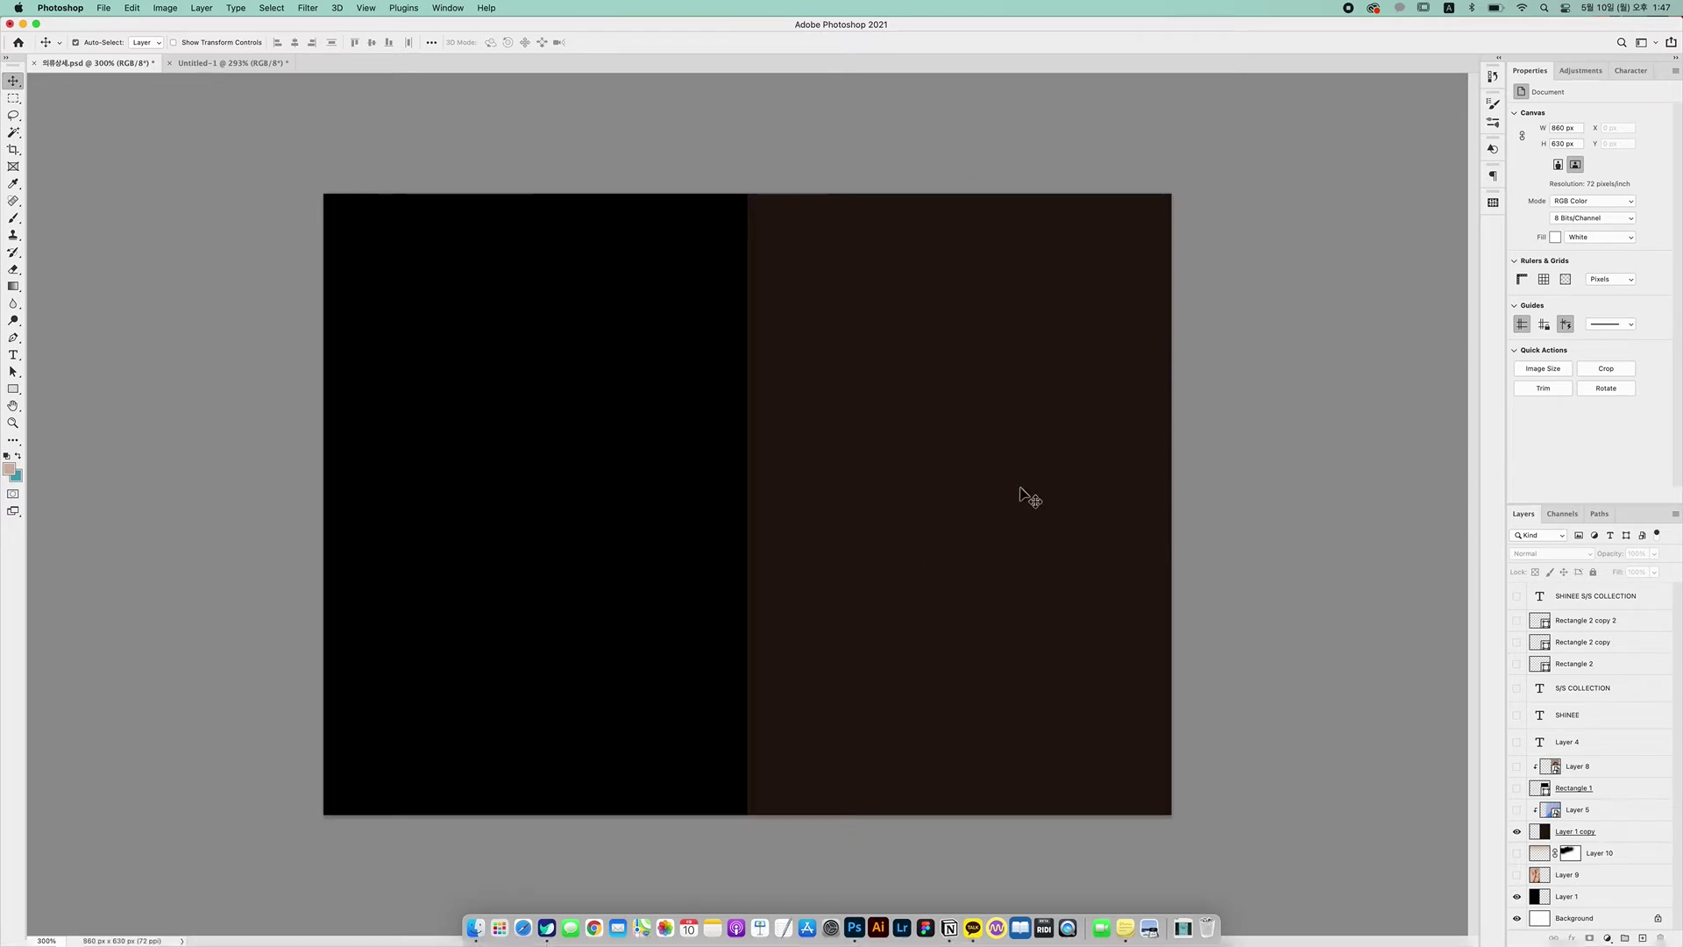
pyautogui.click(1517, 874)
pyautogui.moveTo(503, 427); pyautogui.dragTo(518, 384)
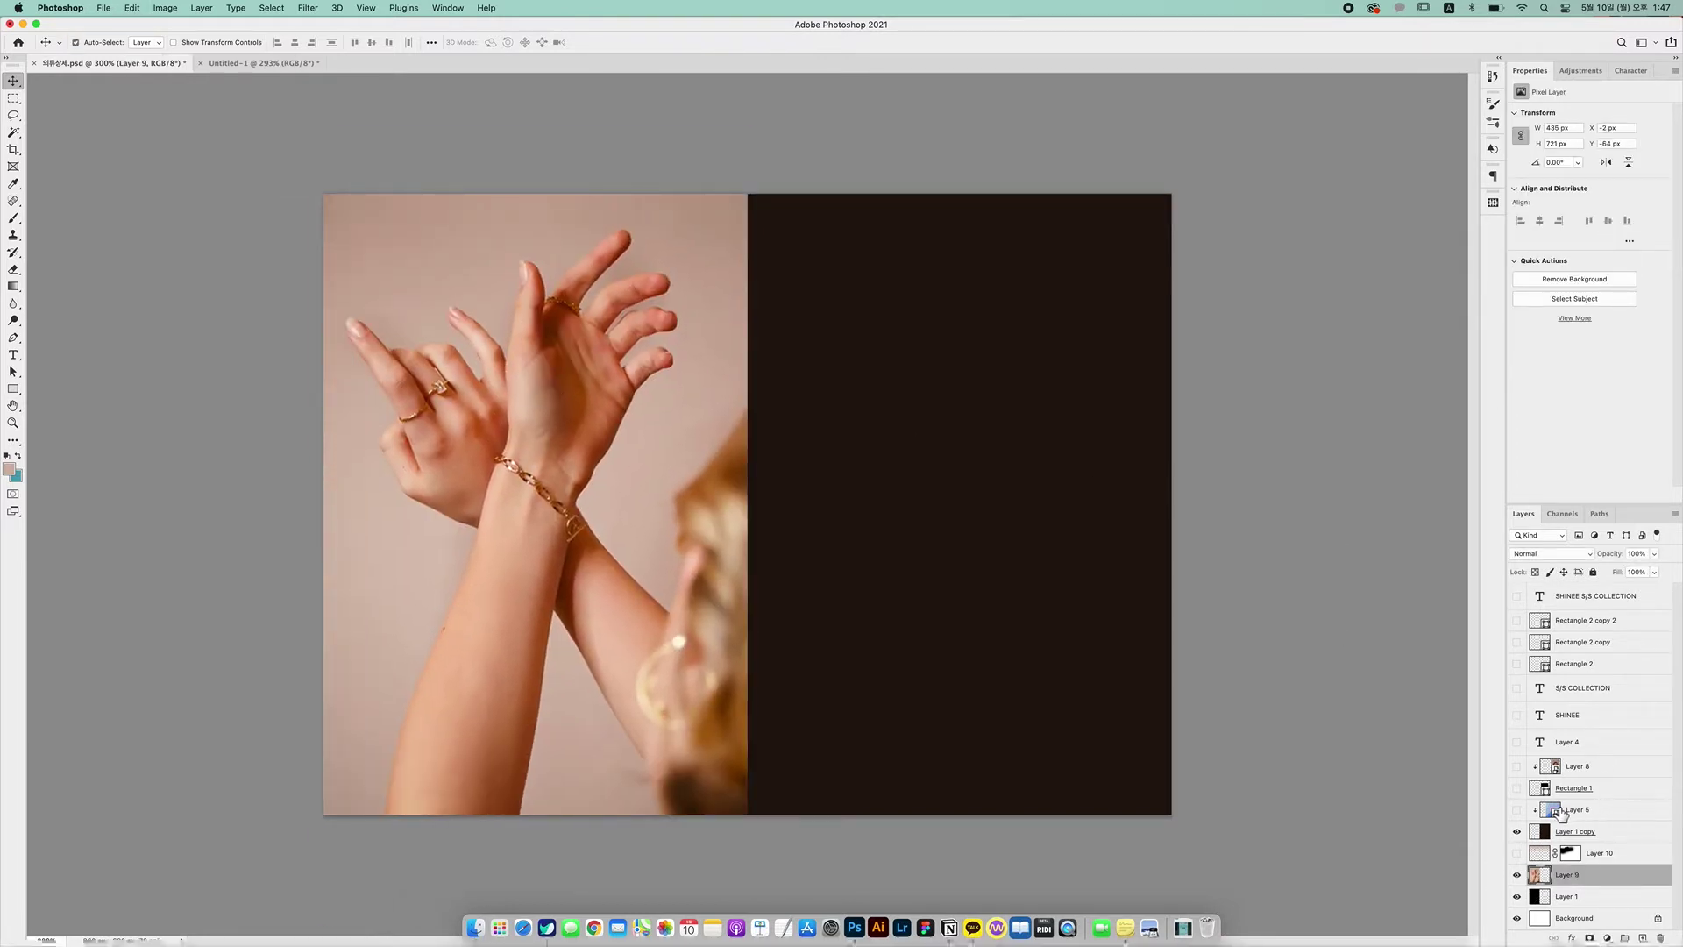
pyautogui.click(1518, 809)
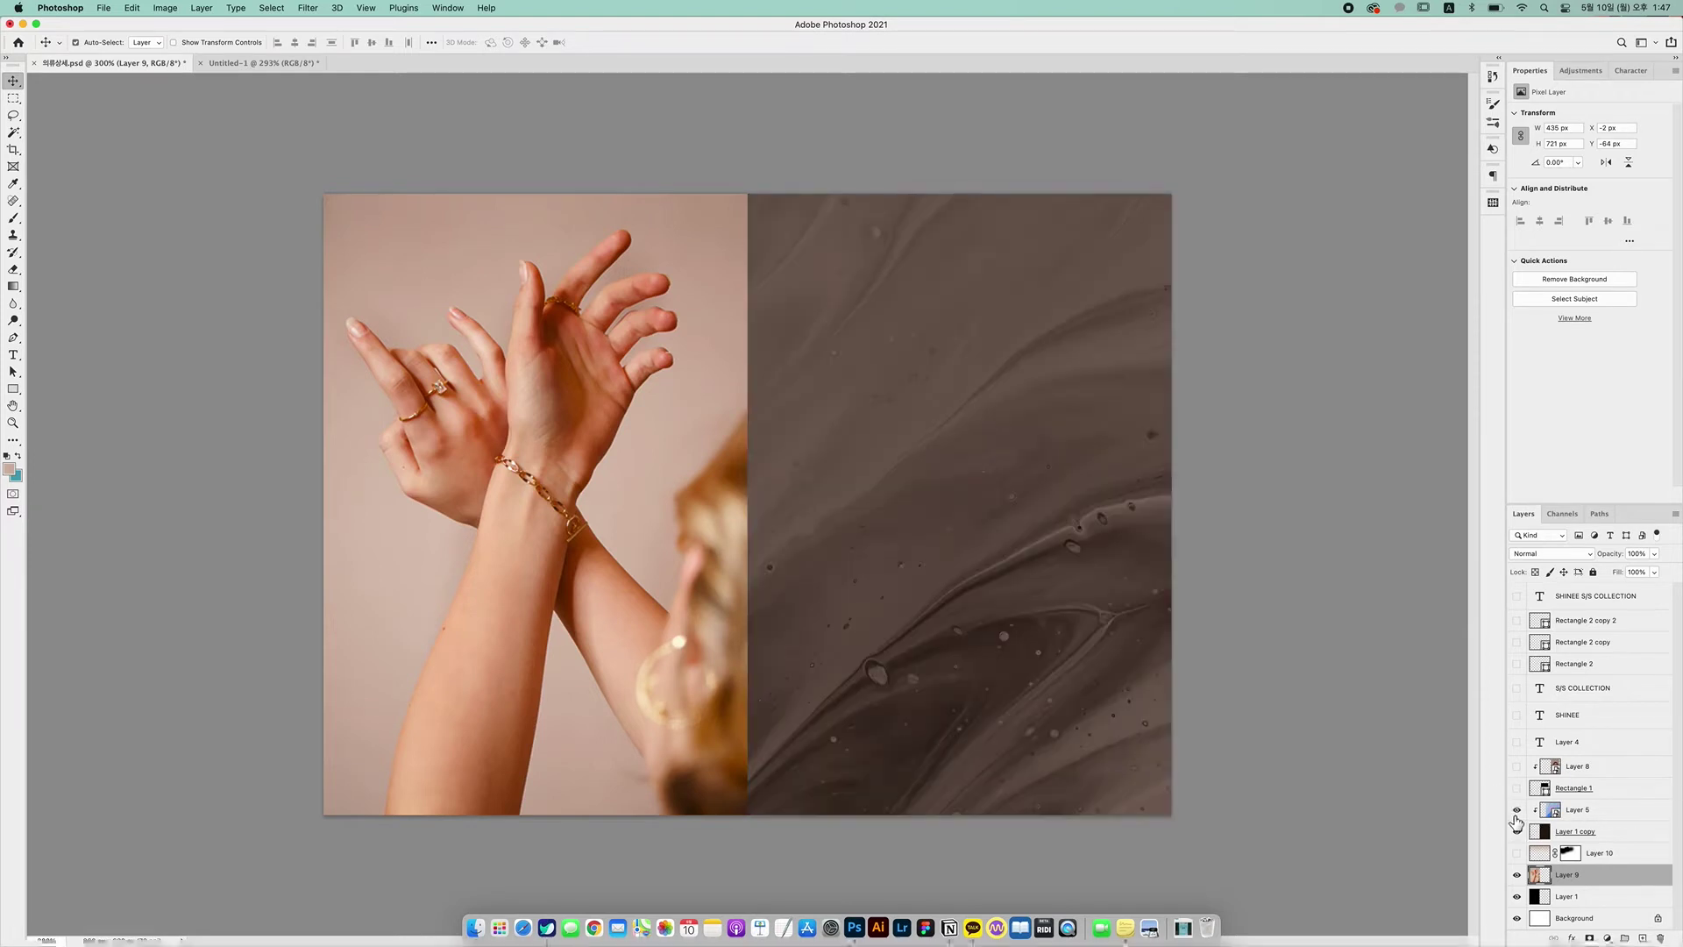
# Preview the marbled texture layer in Normal mode at 100% opacity, then set its blend mode back to Luminosity
pyautogui.moveTo(1017, 451)
pyautogui.mouseDown()
pyautogui.moveTo(939, 492)
pyautogui.moveTo(991, 521)
pyautogui.moveTo(1017, 452)
pyautogui.mouseUp()
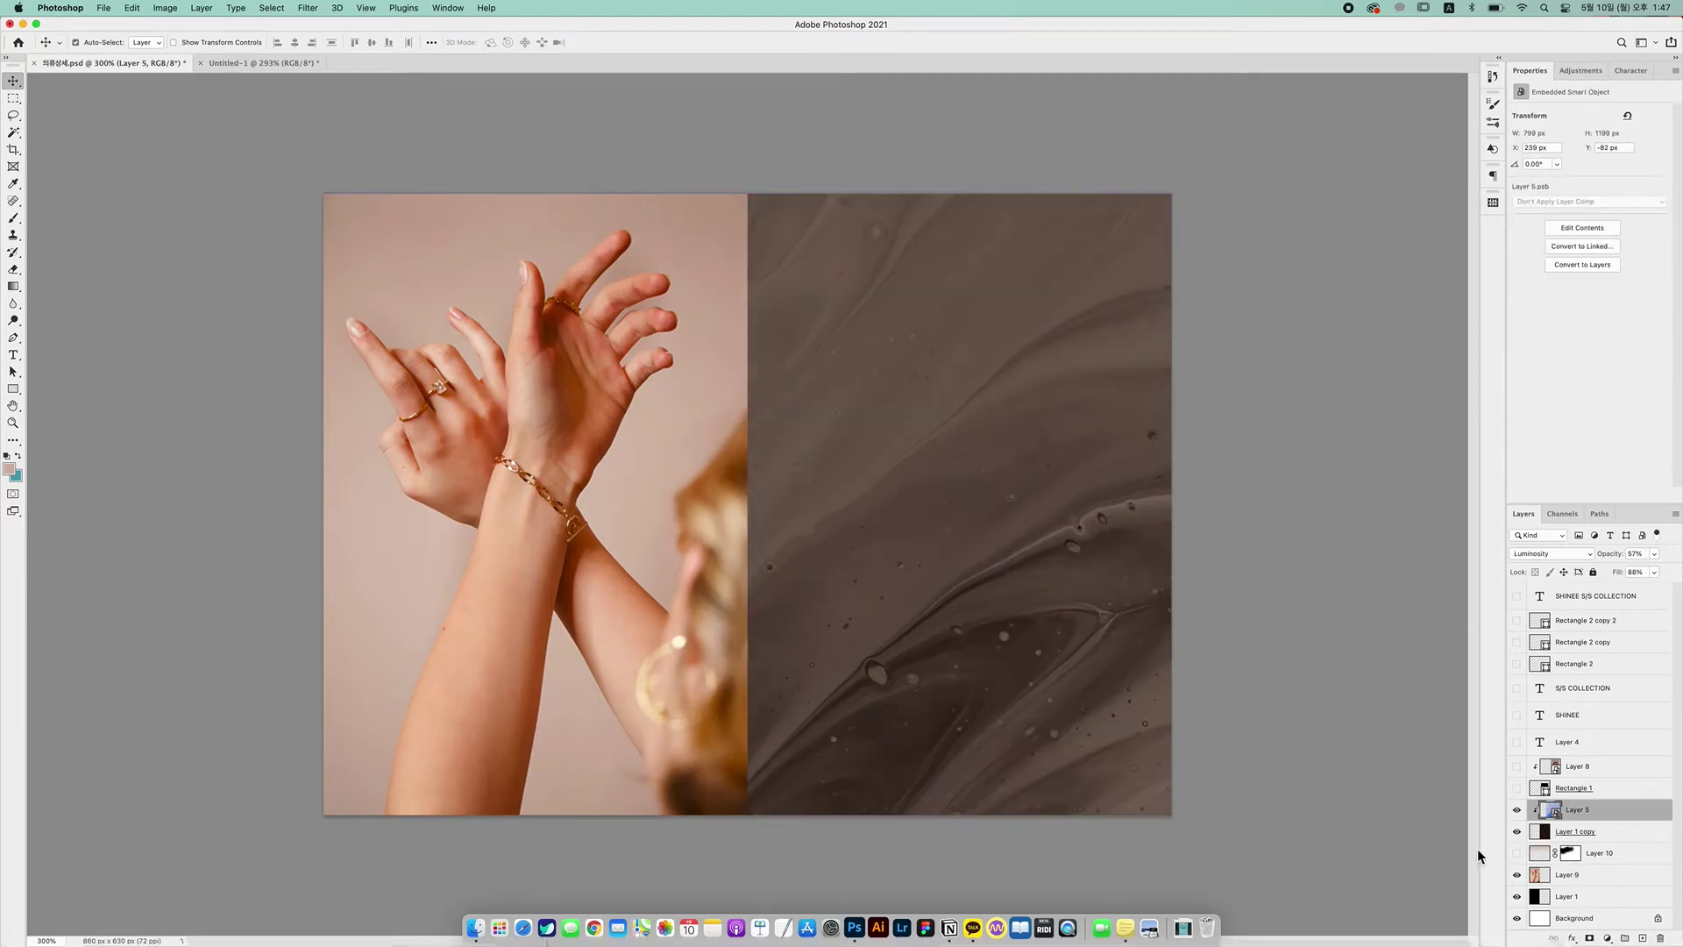
pyautogui.click(1565, 556)
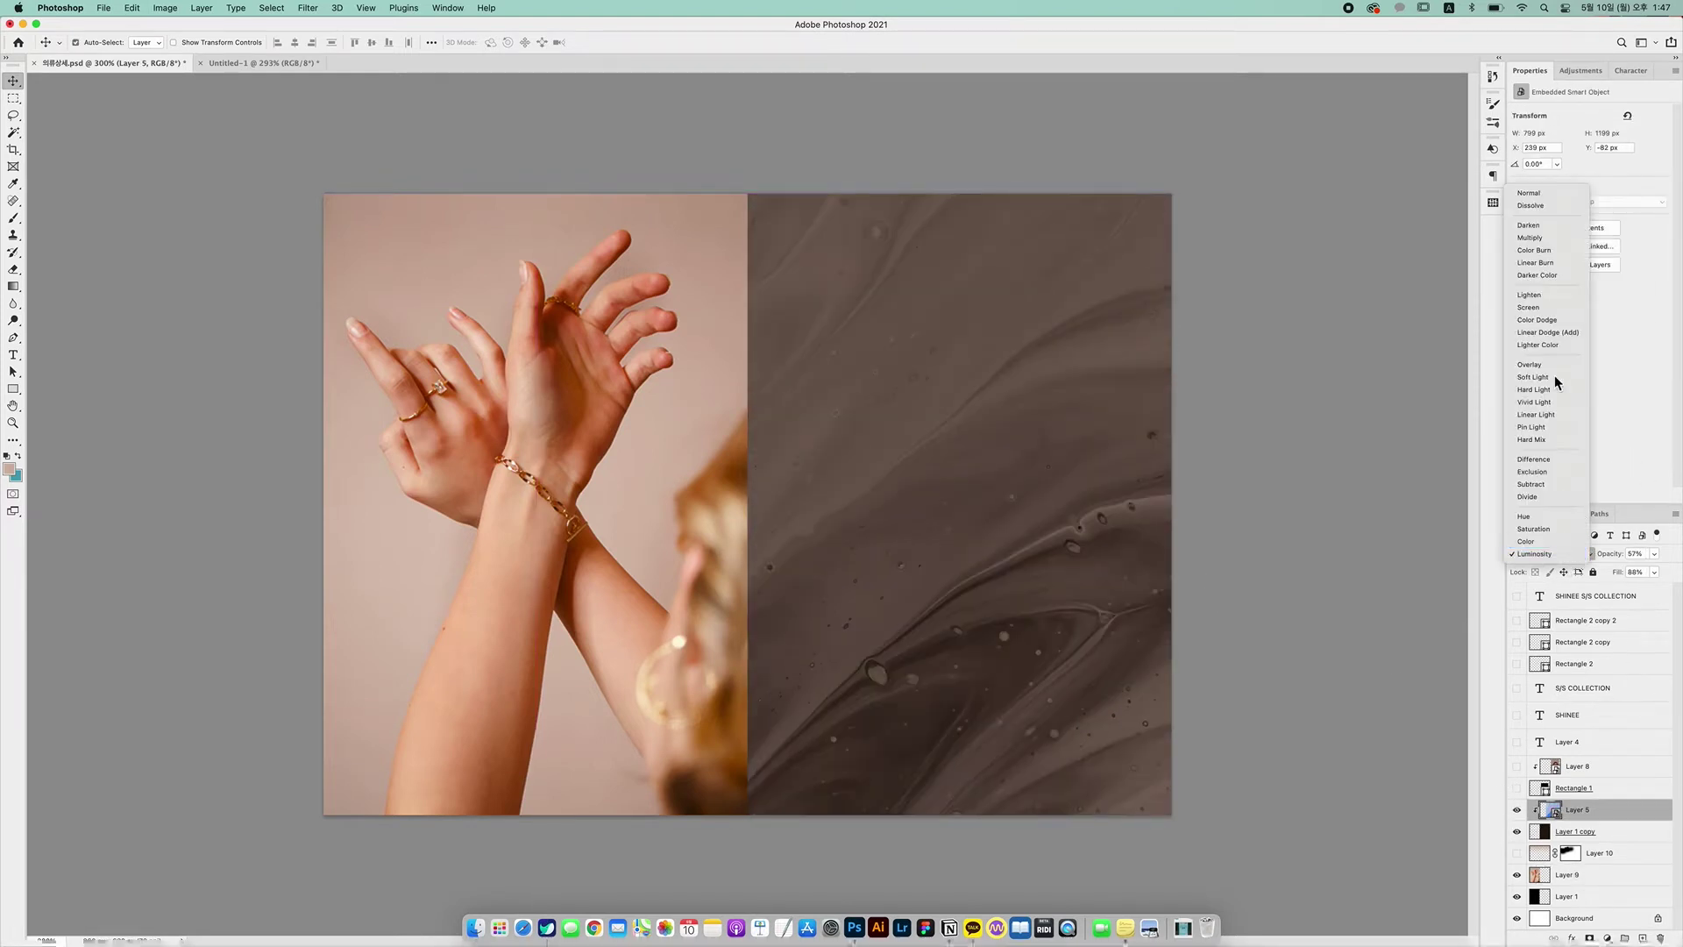
pyautogui.click(1541, 194)
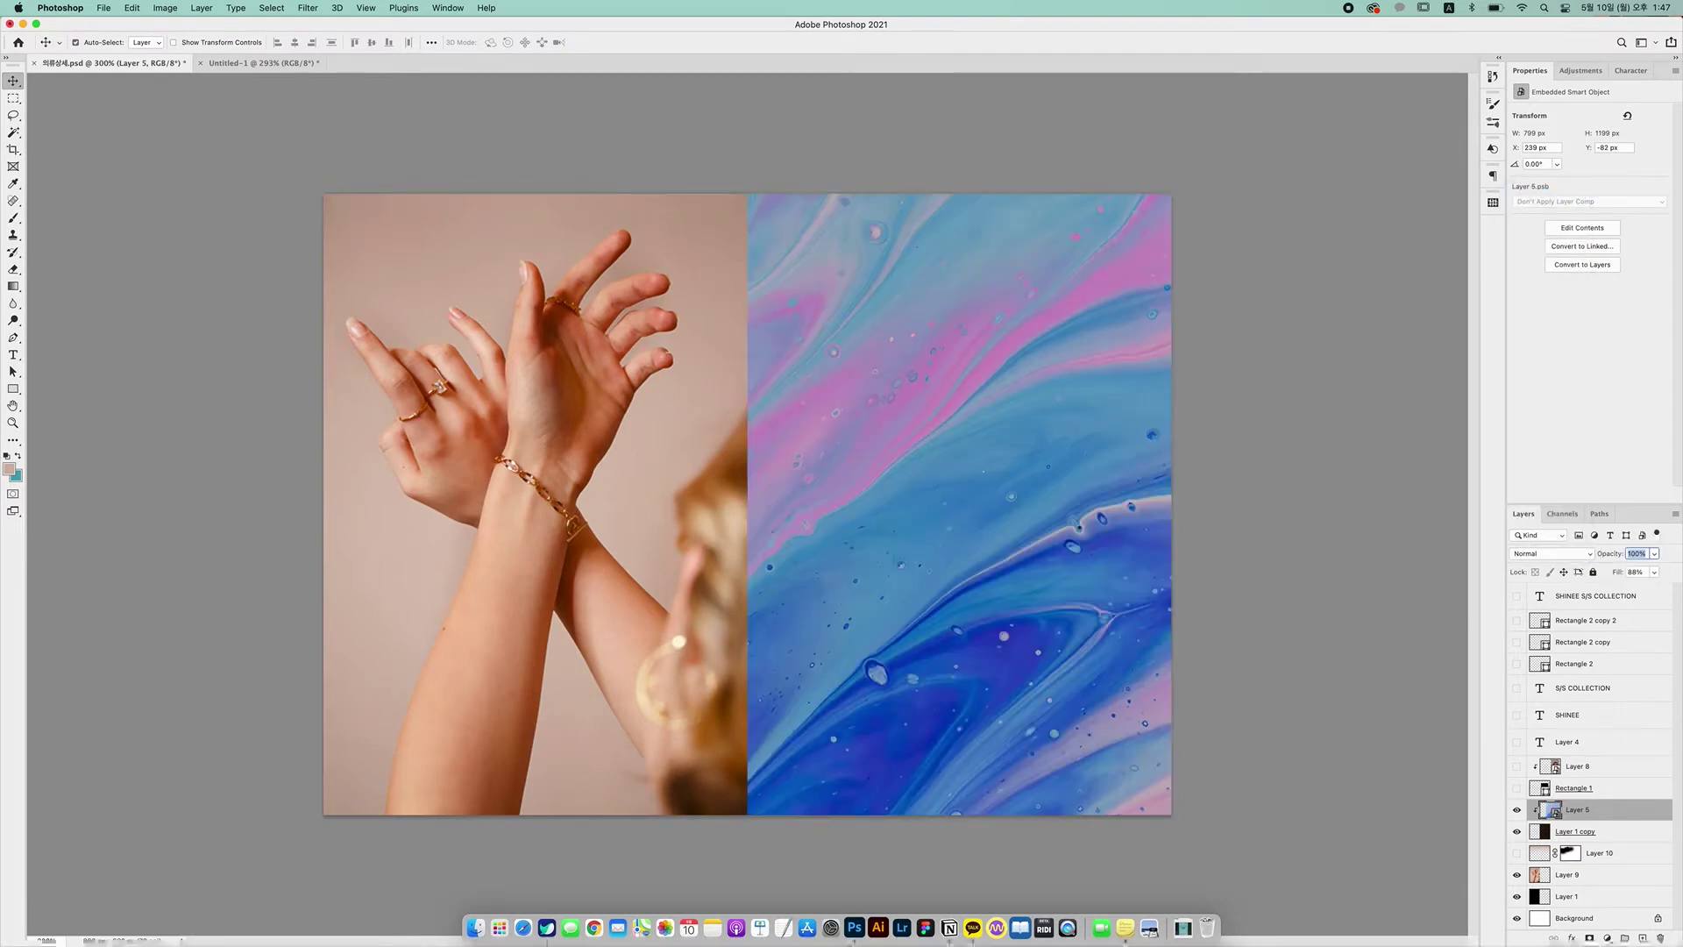
pyautogui.click(1584, 558)
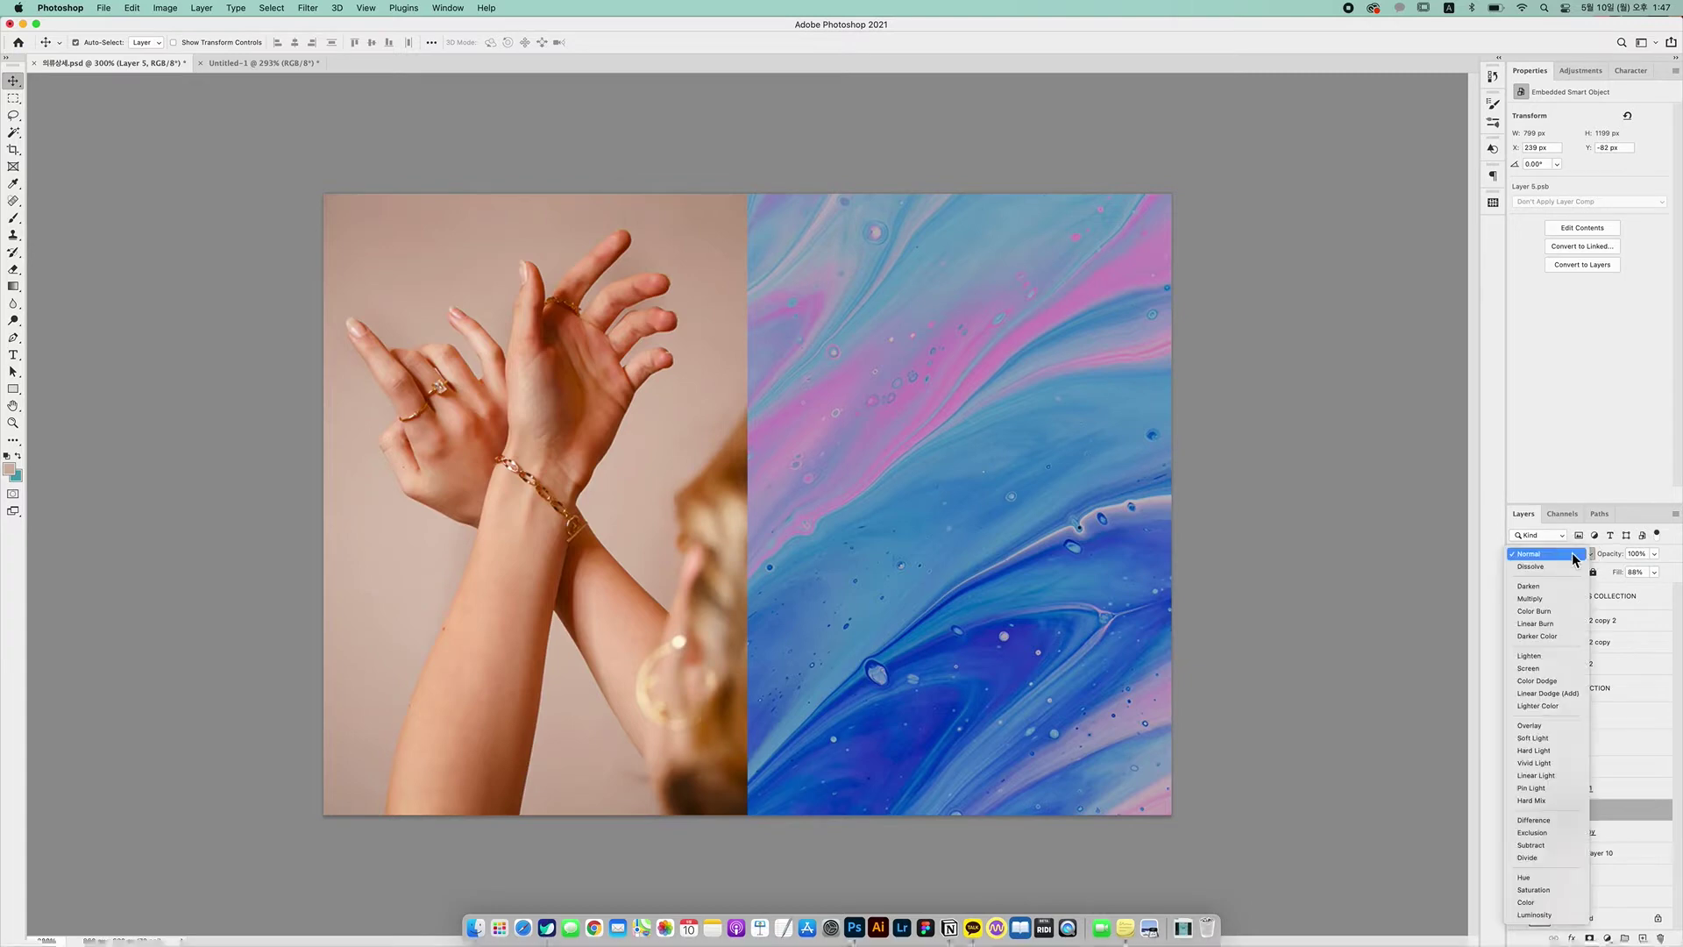
pyautogui.click(1533, 914)
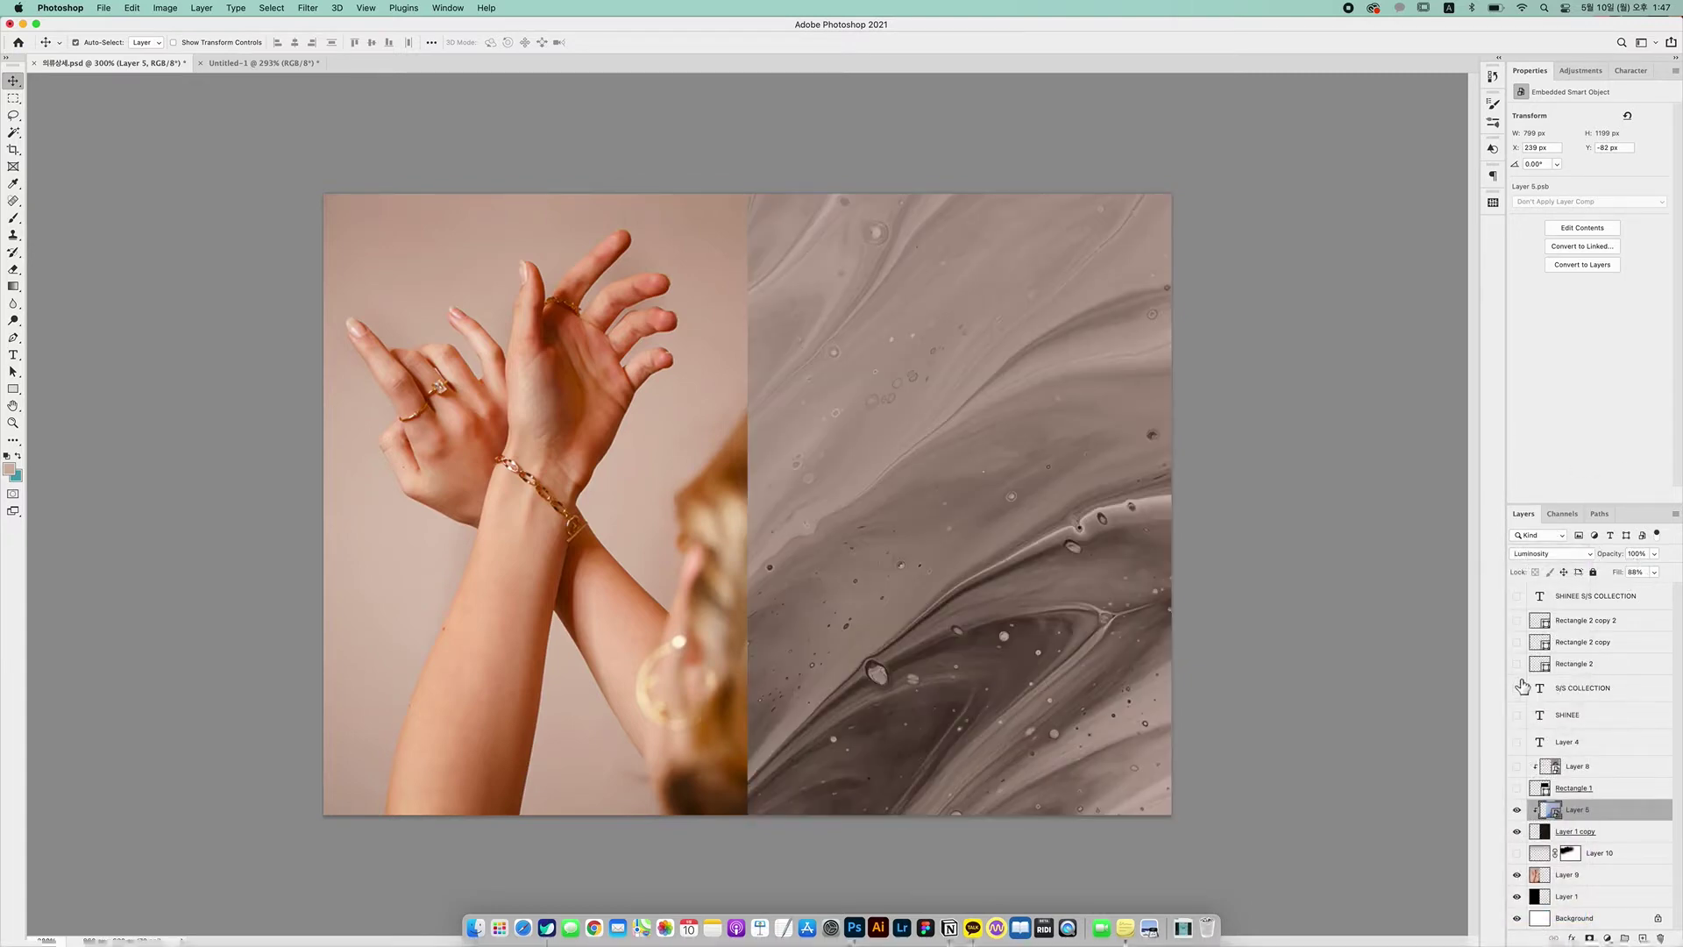
# Show the black frame rectangle and its clipped portrait, and try shifting the portrait inside the frame before undoing the move
pyautogui.click(1516, 788)
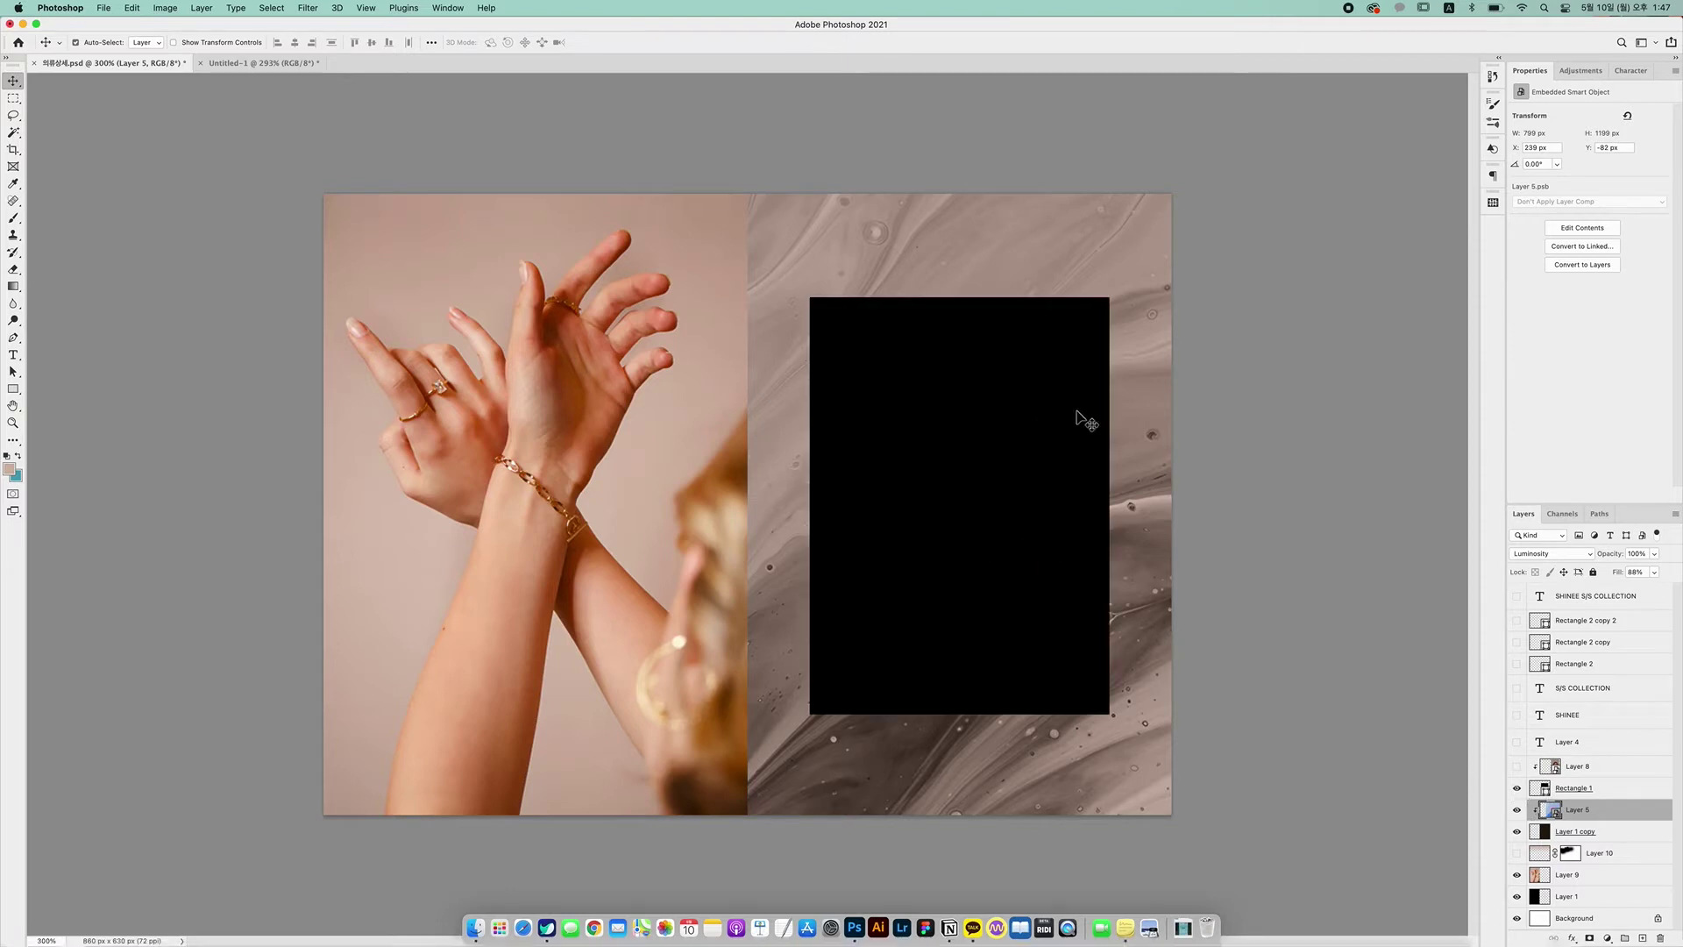
pyautogui.click(1517, 766)
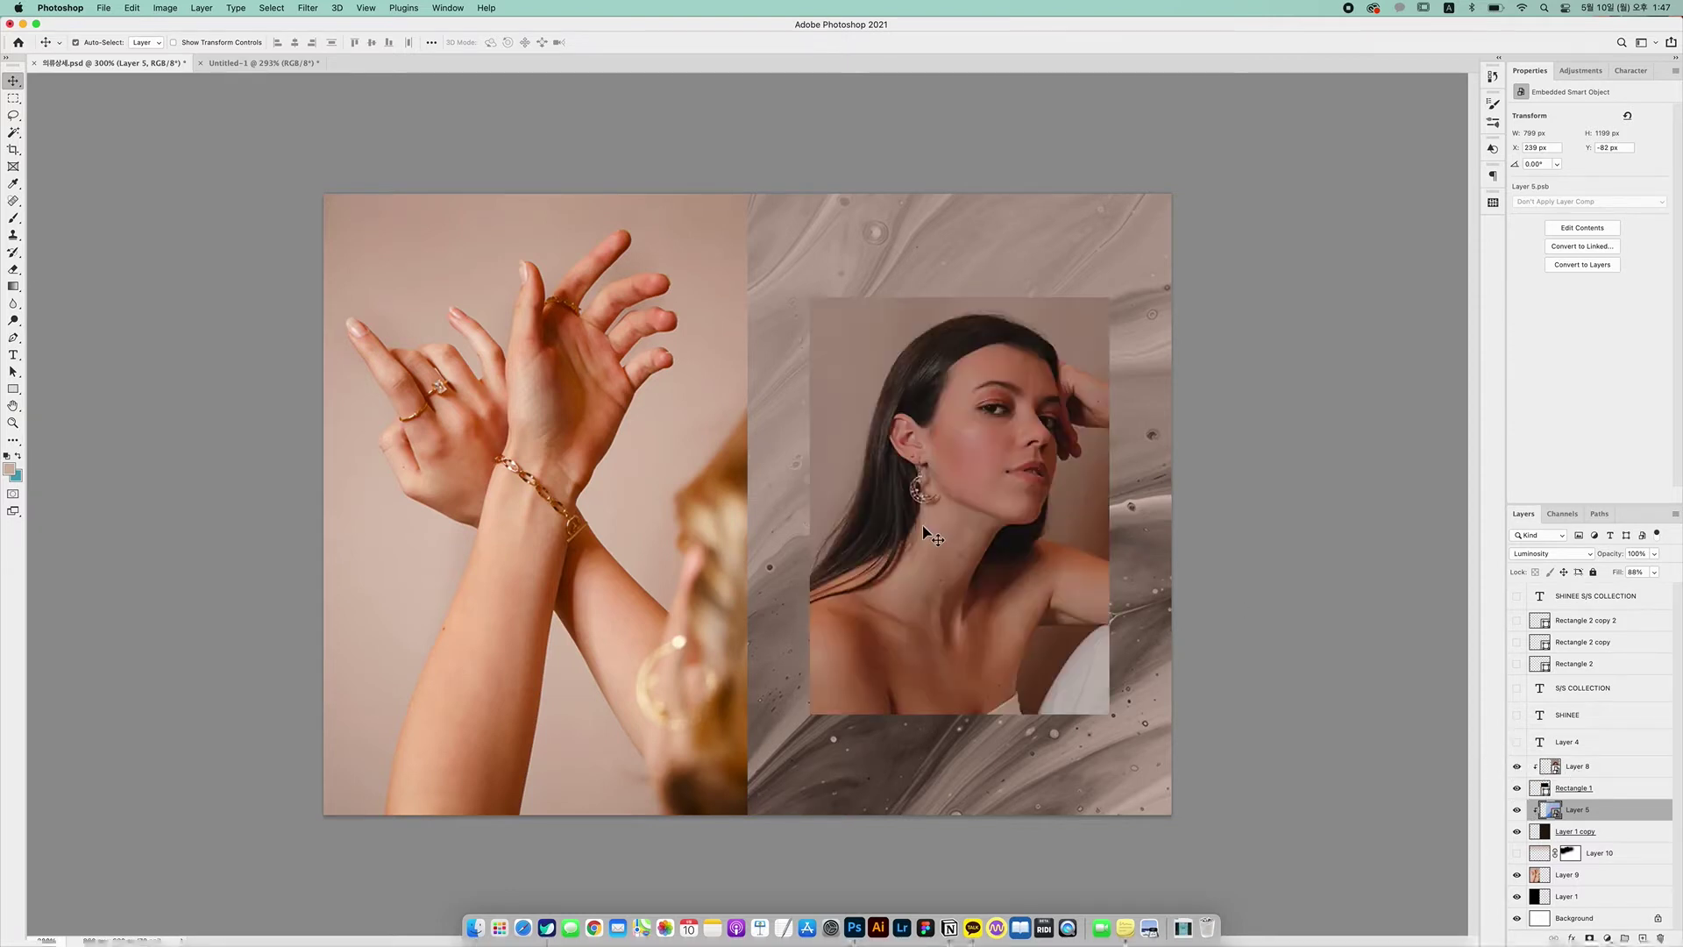
pyautogui.moveTo(981, 486); pyautogui.dragTo(912, 488)
pyautogui.press('super+z')
pyautogui.click(1534, 768)
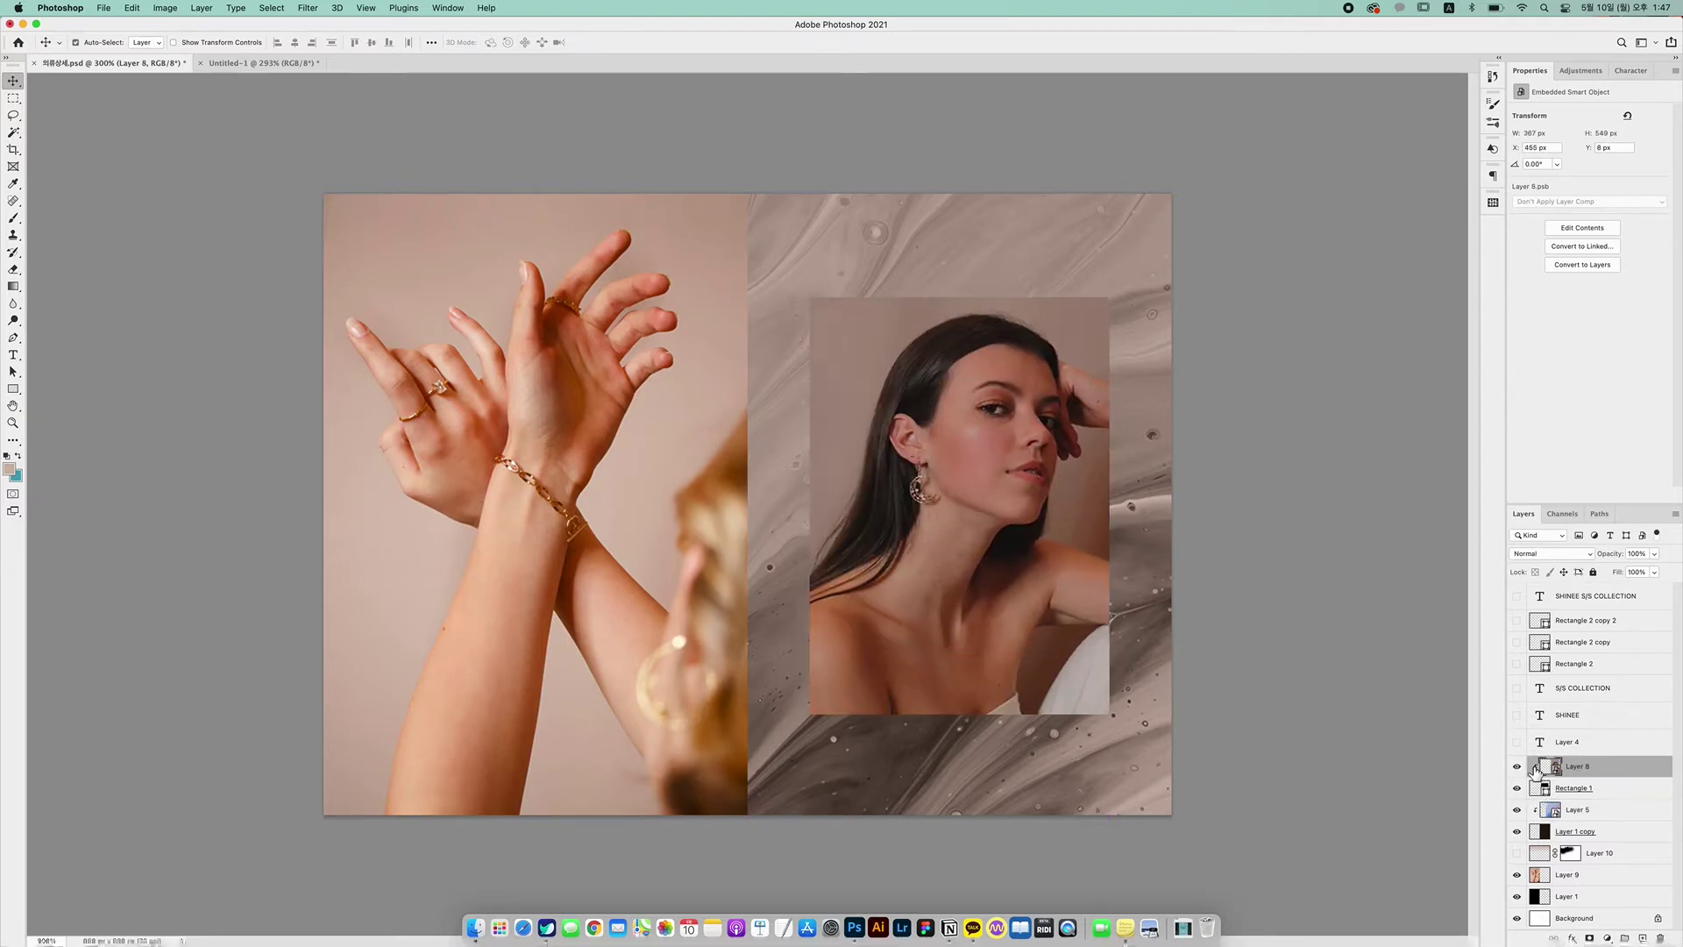
# Show the SHINEE and S/S COLLECTION titles, check the topmost text layer by showing and hiding it, and deselect the layers
pyautogui.click(1518, 714)
pyautogui.click(1517, 689)
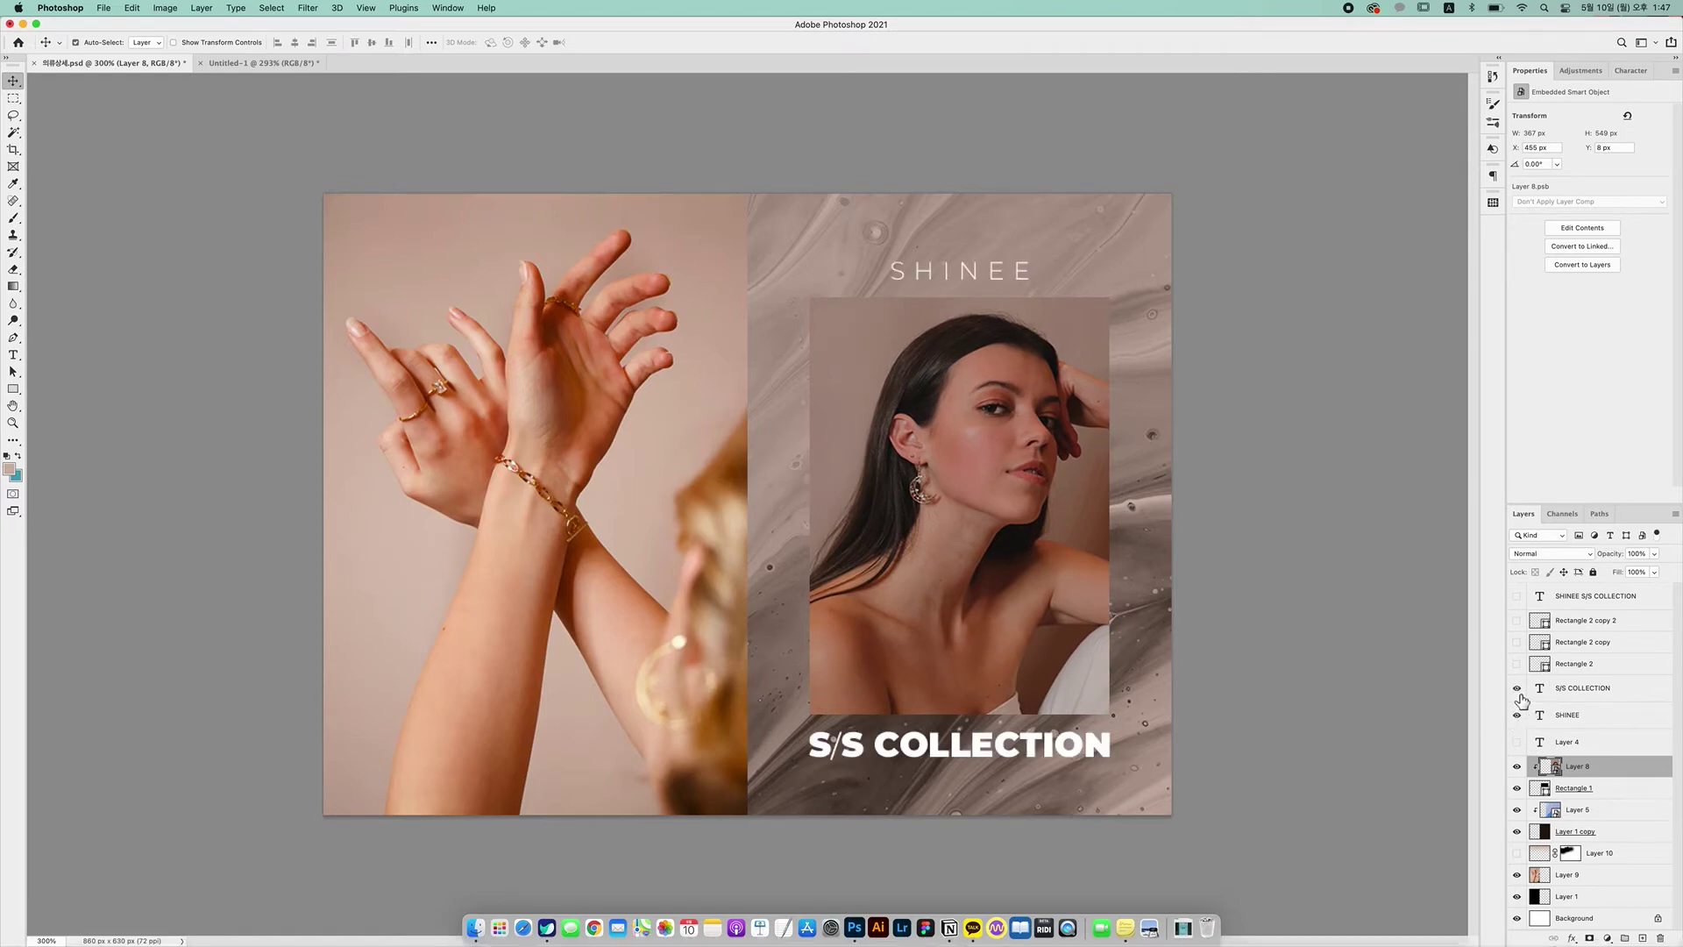
pyautogui.click(1521, 598)
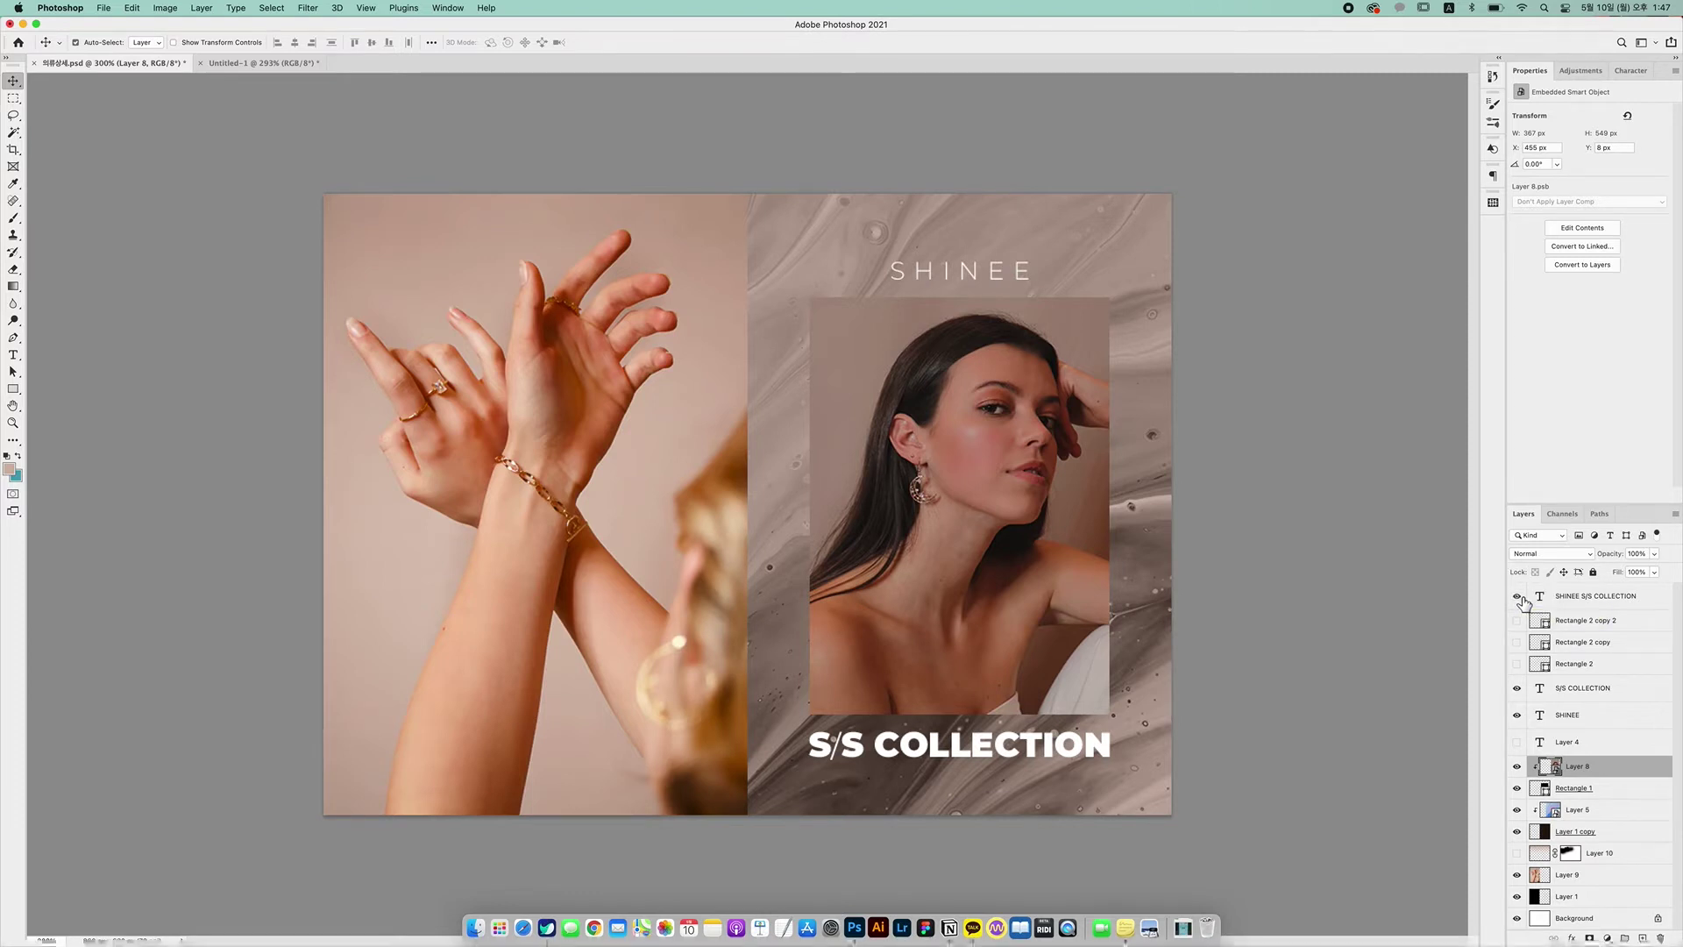
pyautogui.click(1523, 601)
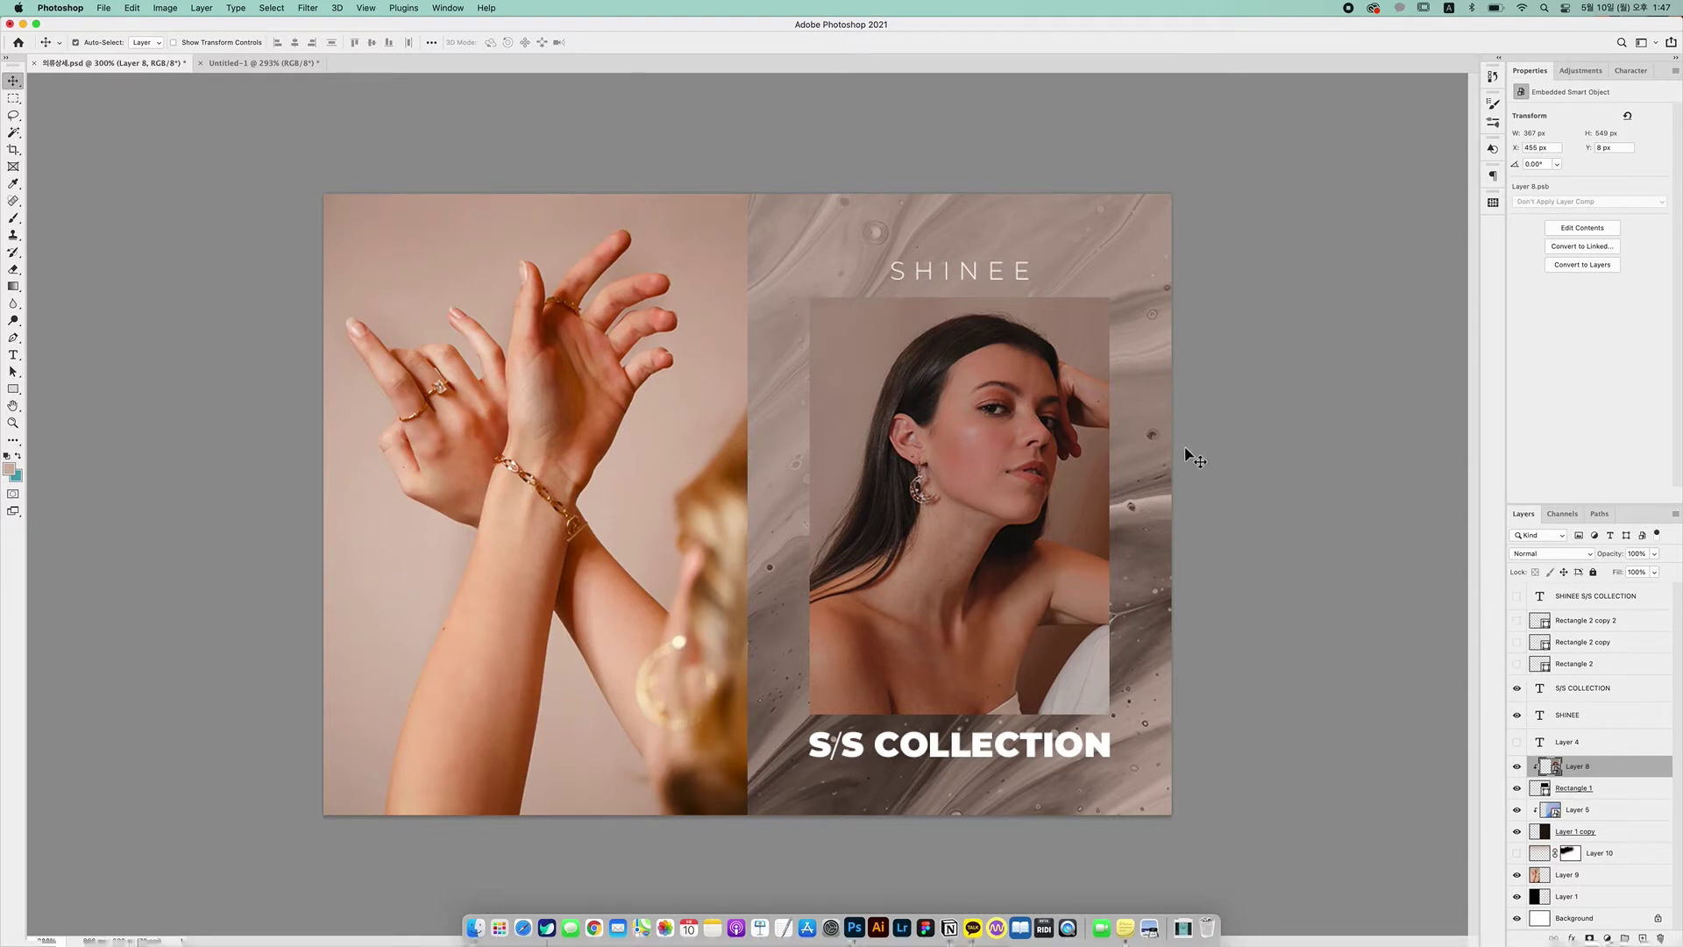
pyautogui.click(1245, 324)
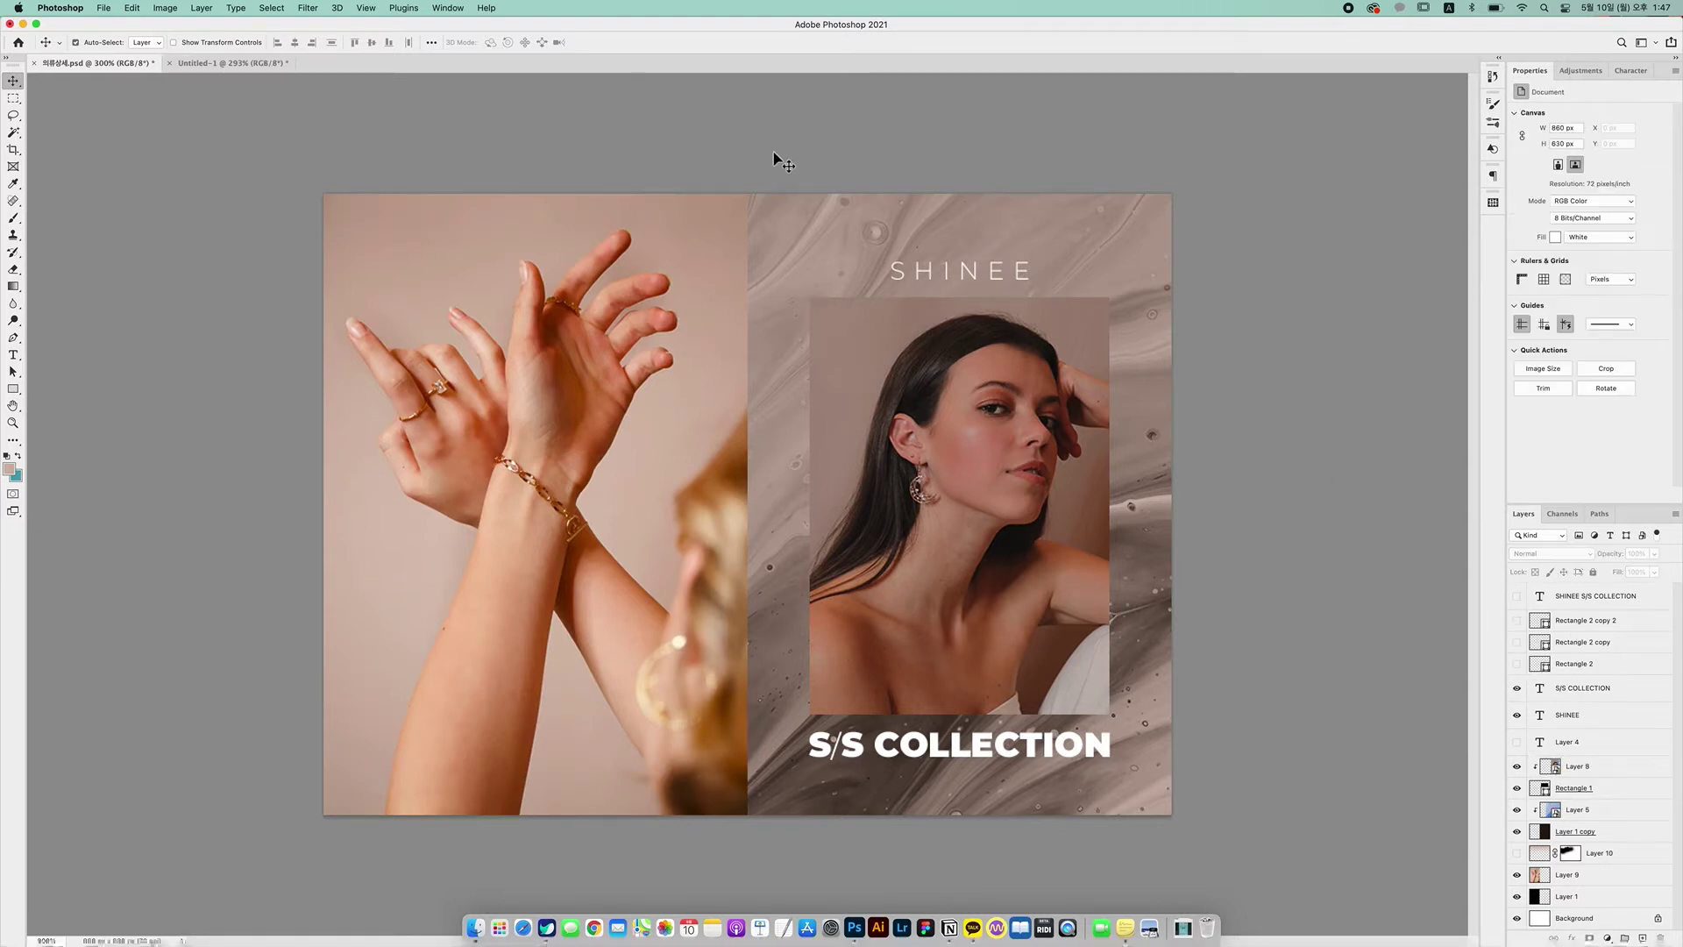
# Revert the SHINEE layout to its first Delete Layer history state and deselect the layers
pyautogui.click(1154, 233)
pyautogui.click(1491, 79)
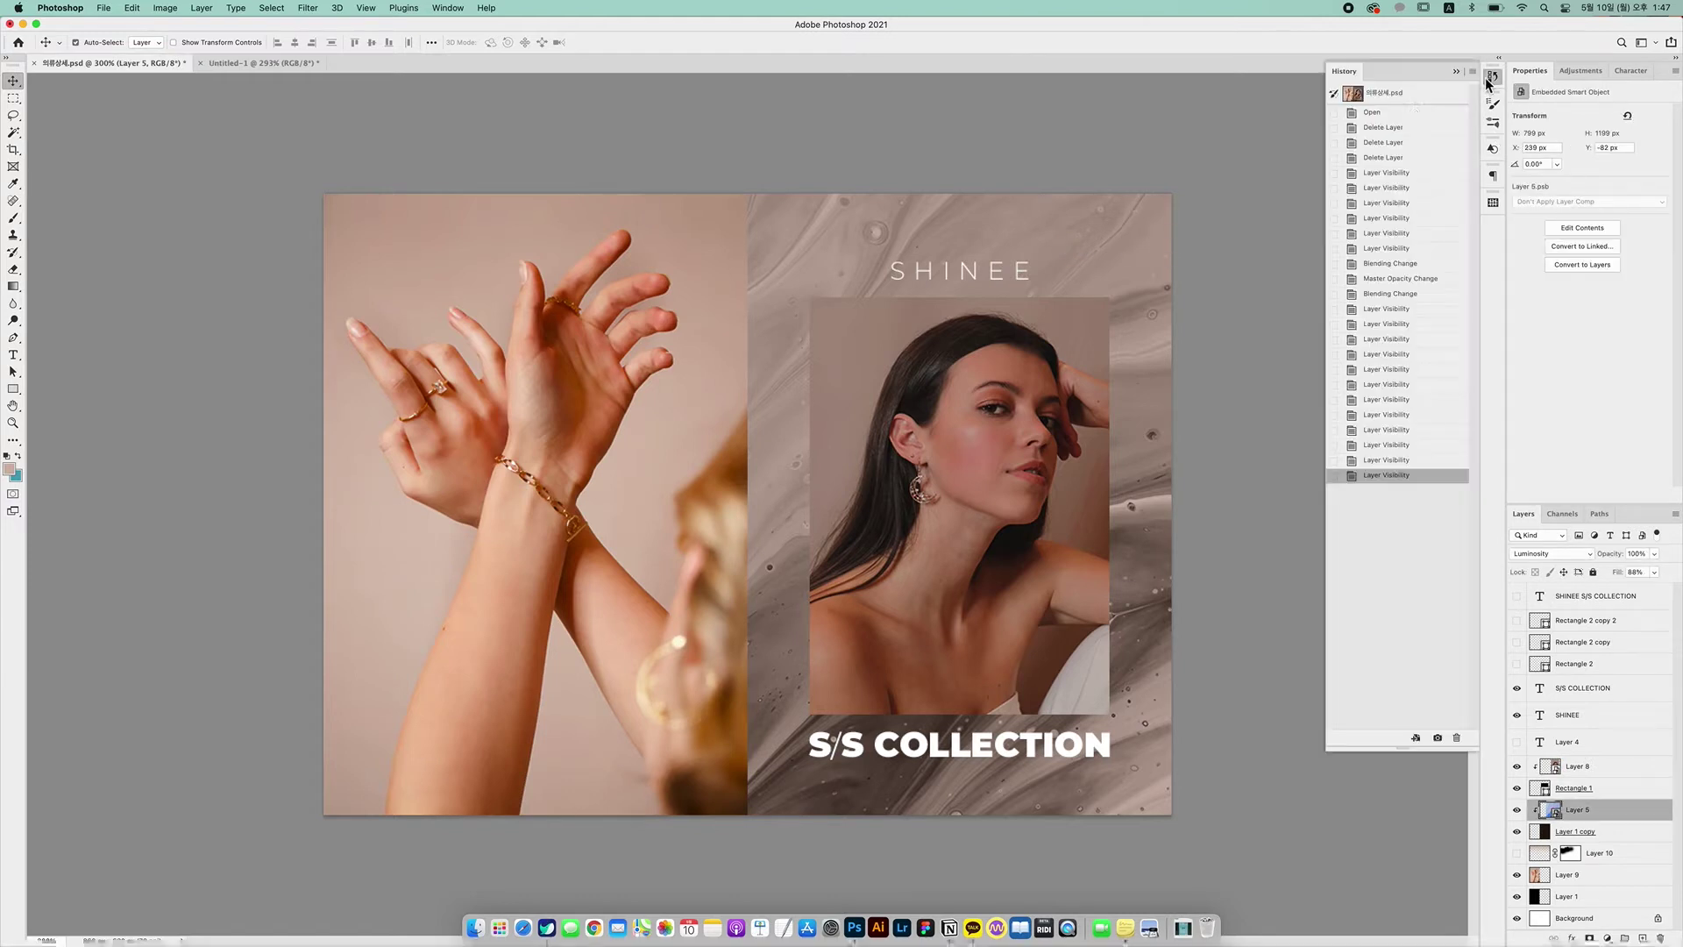
pyautogui.click(1394, 127)
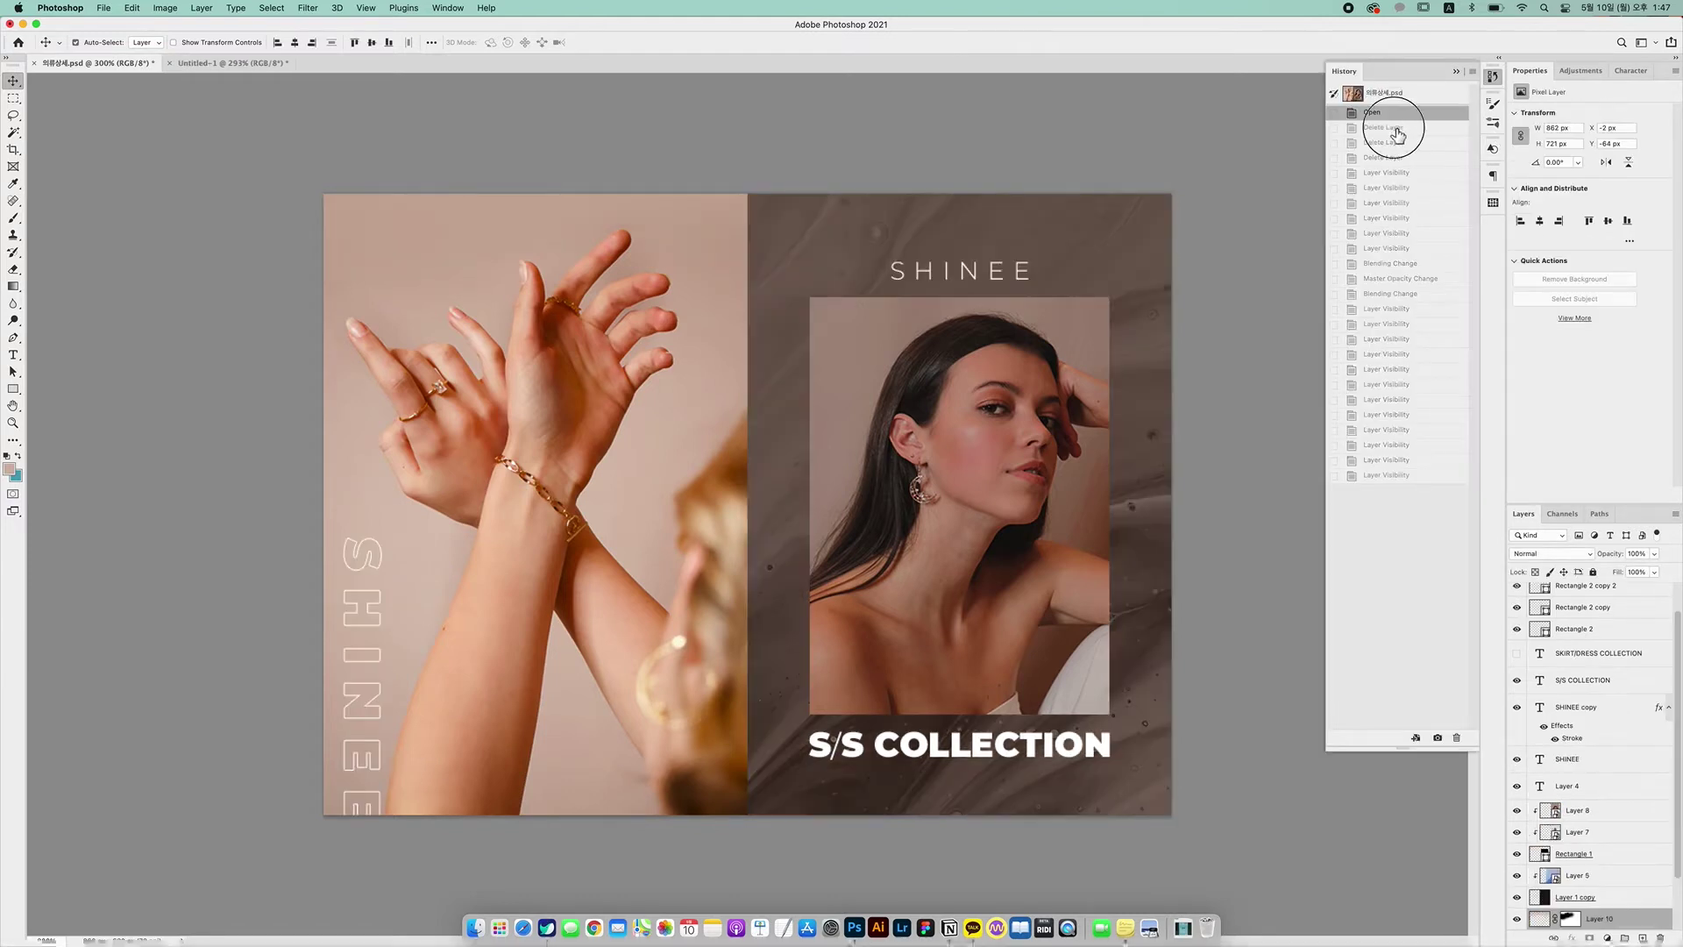
pyautogui.click(859, 123)
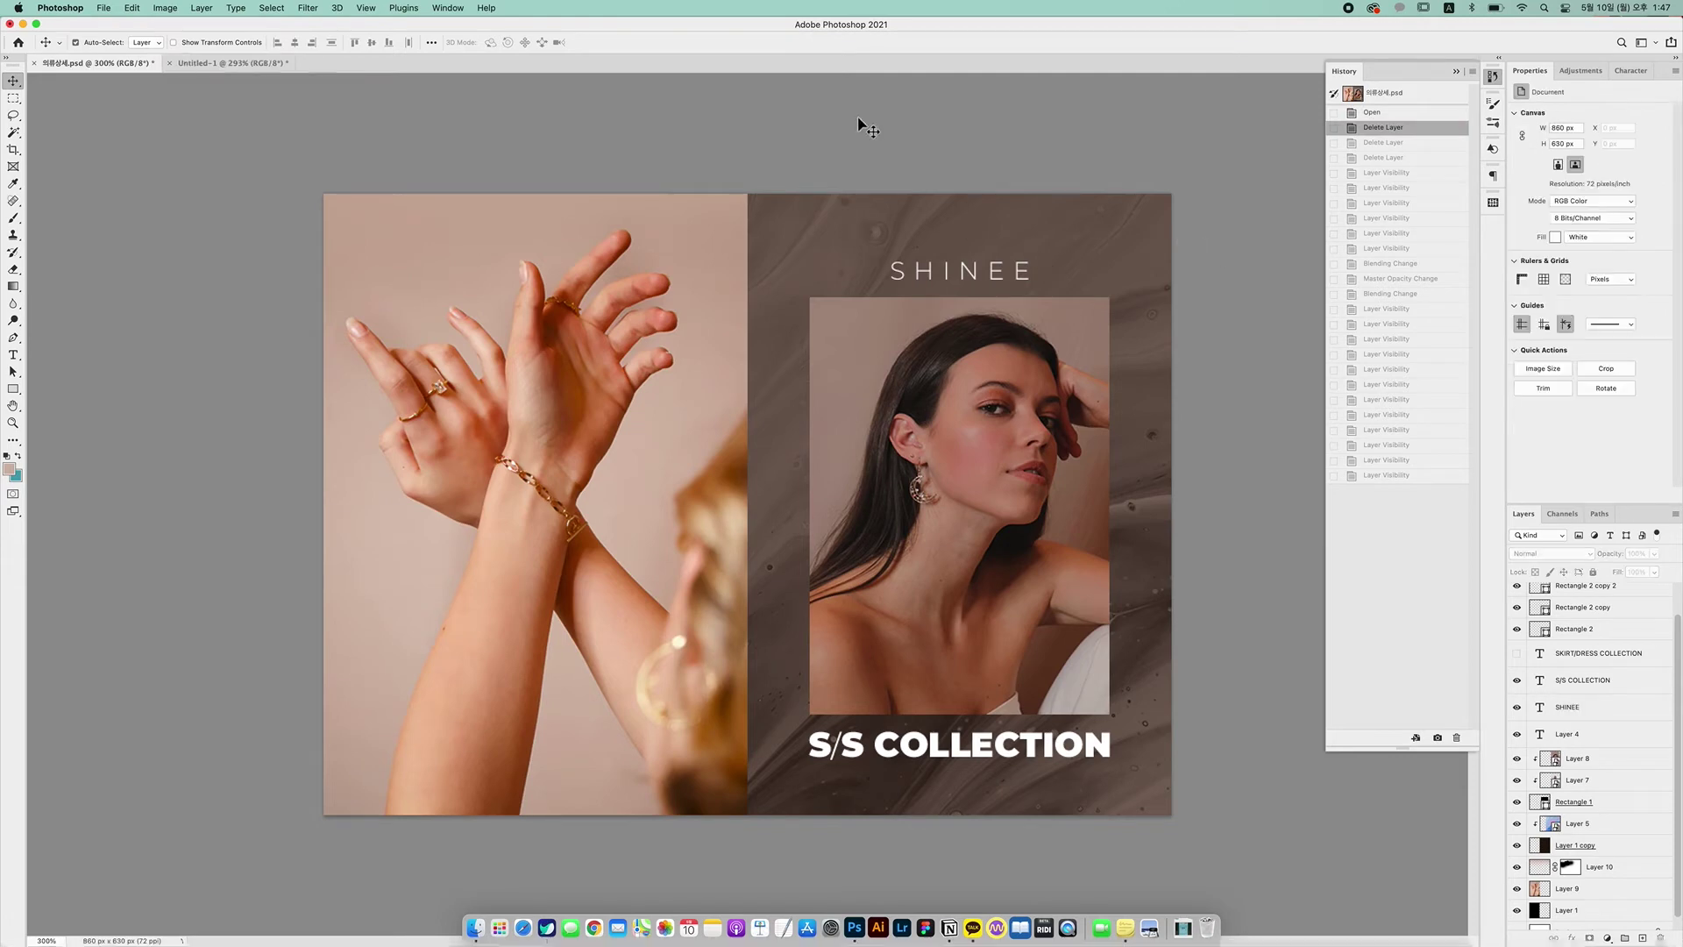
# In the blank document, draw a teal rectangle without stroke, about 462 x 600 px, over the upper left half up to the centre guide
pyautogui.click(187, 64)
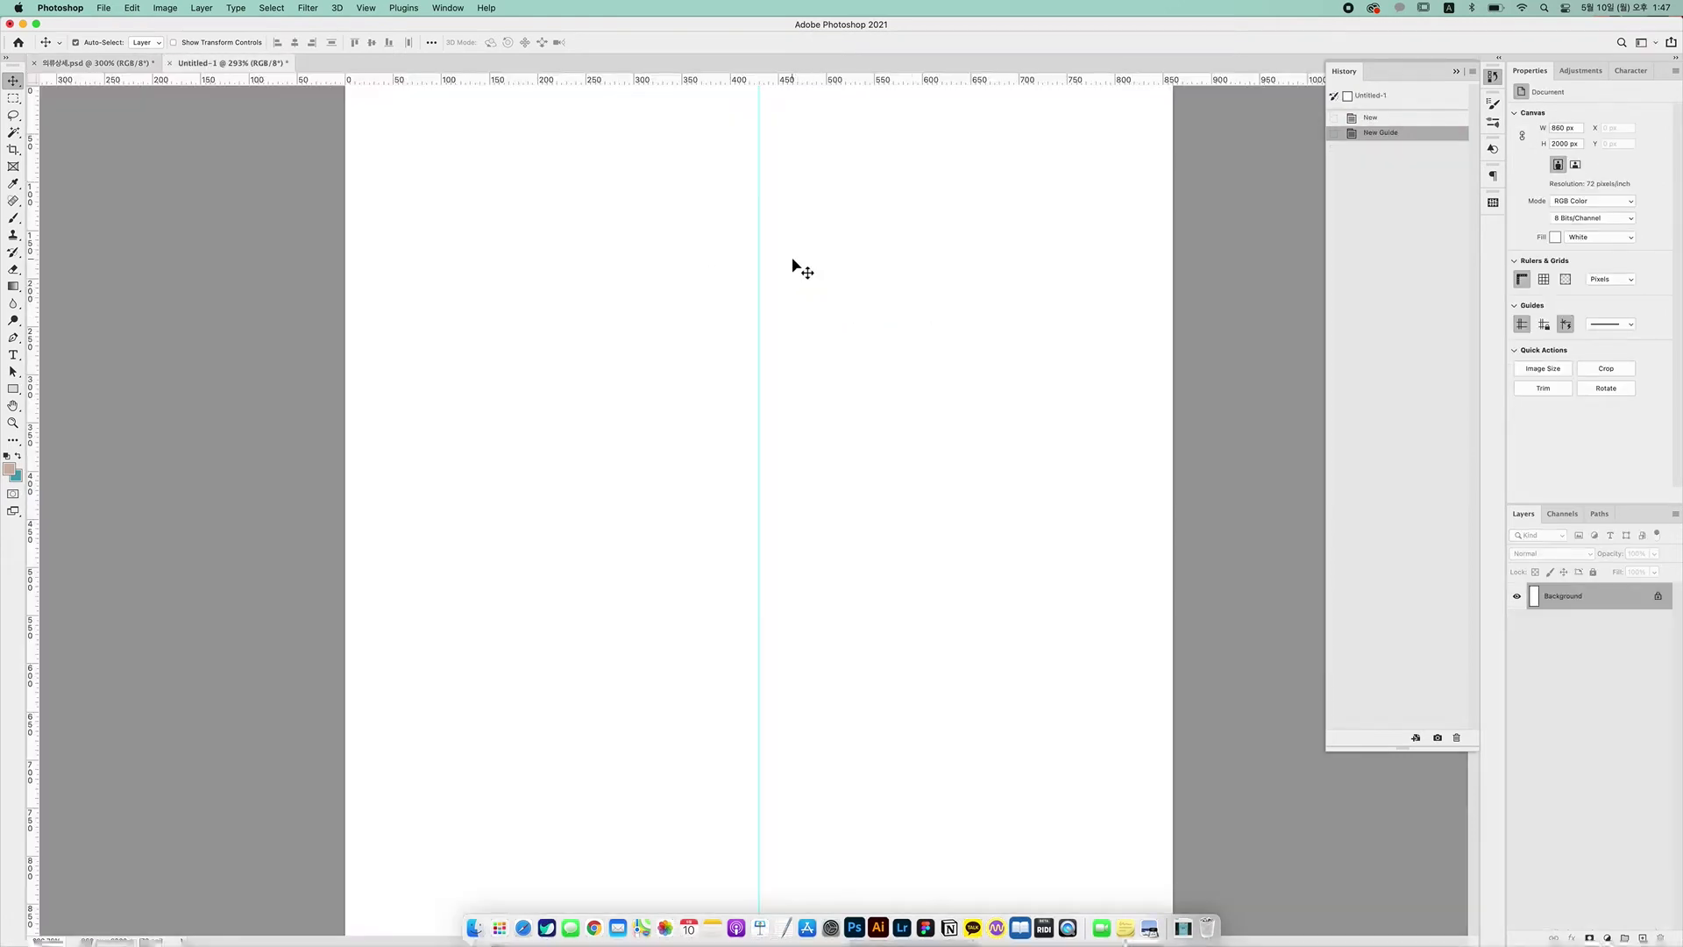
pyautogui.moveTo(793, 267); pyautogui.dragTo(806, 343)
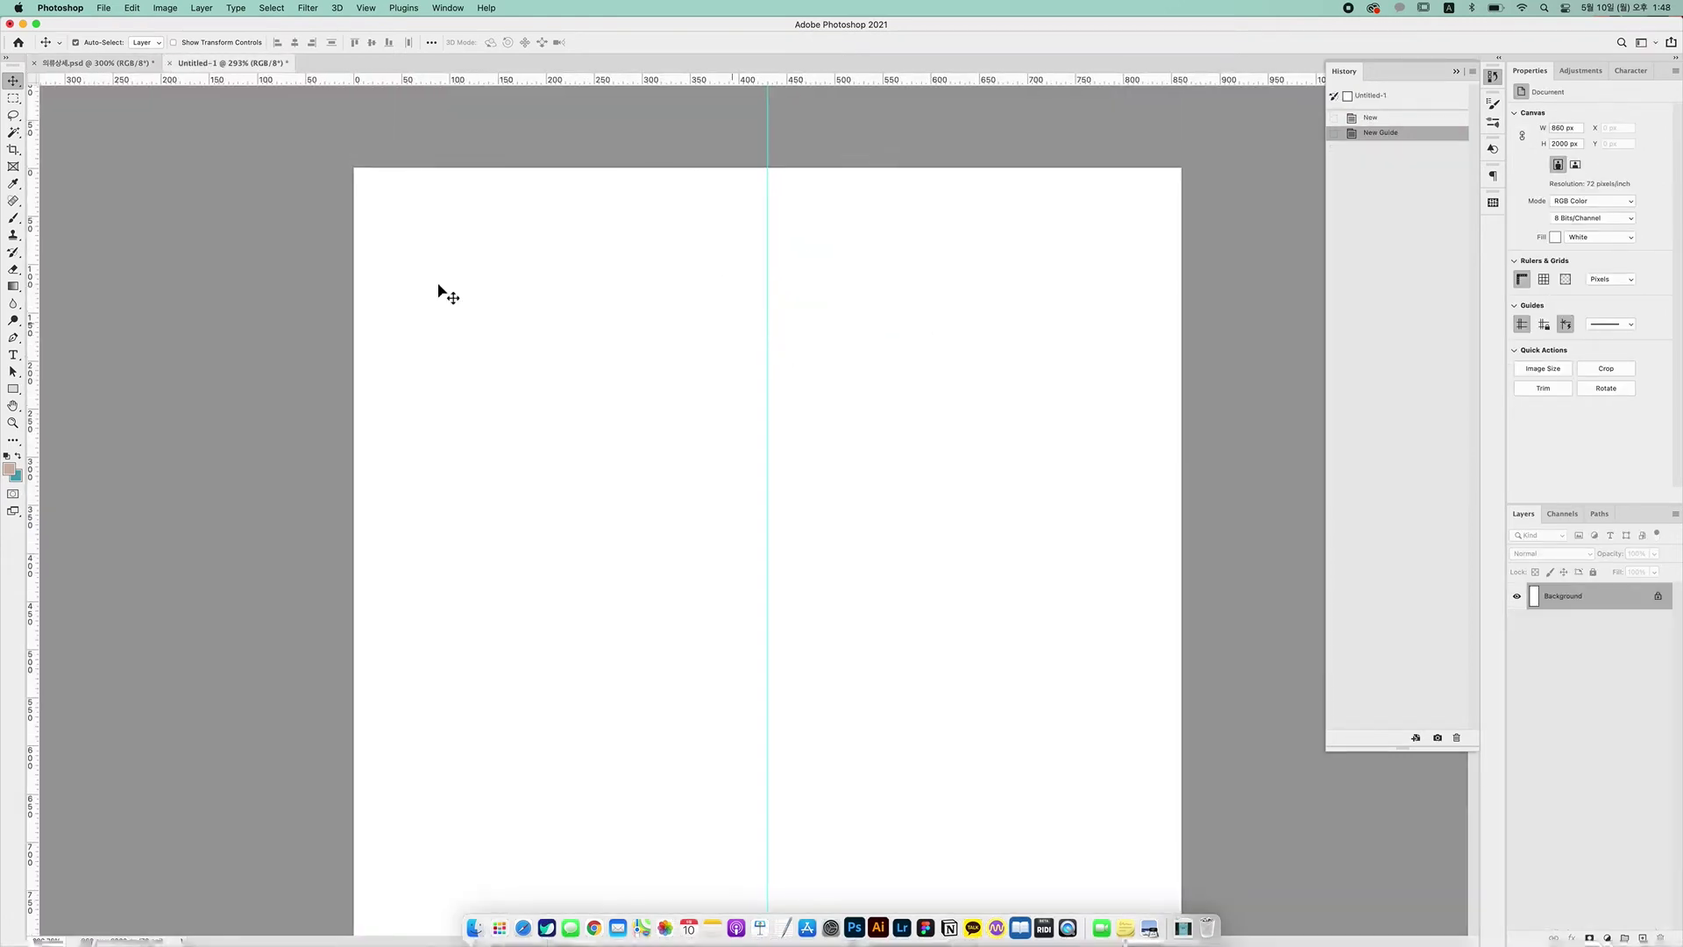
pyautogui.click(19, 393)
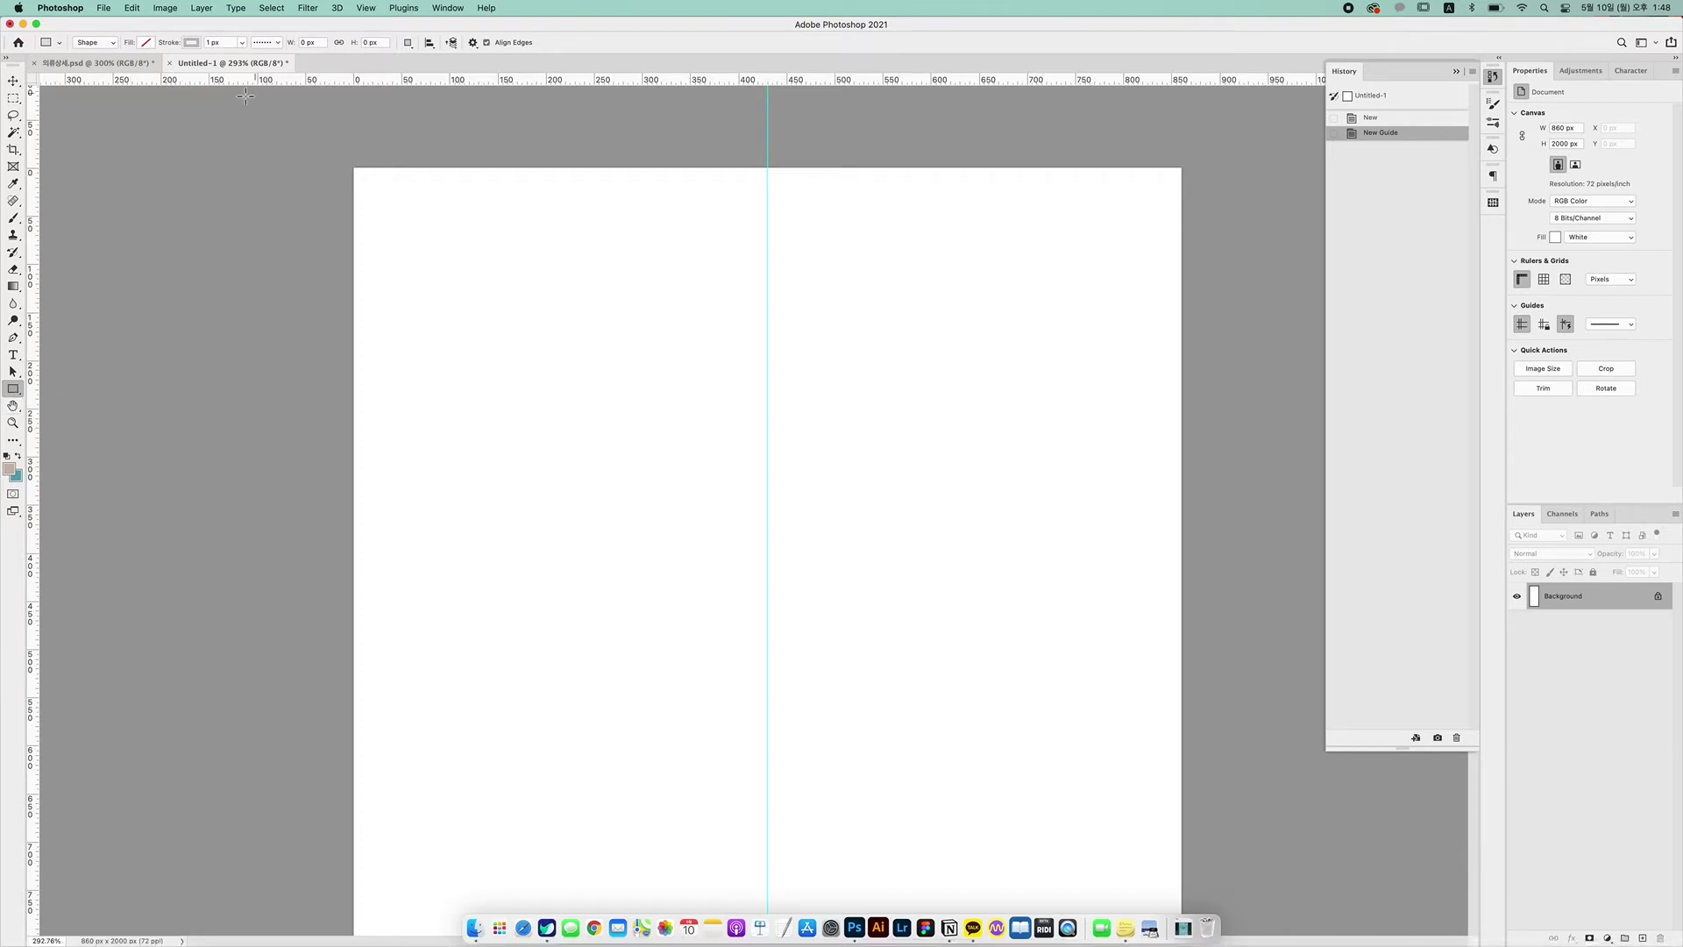
pyautogui.click(191, 43)
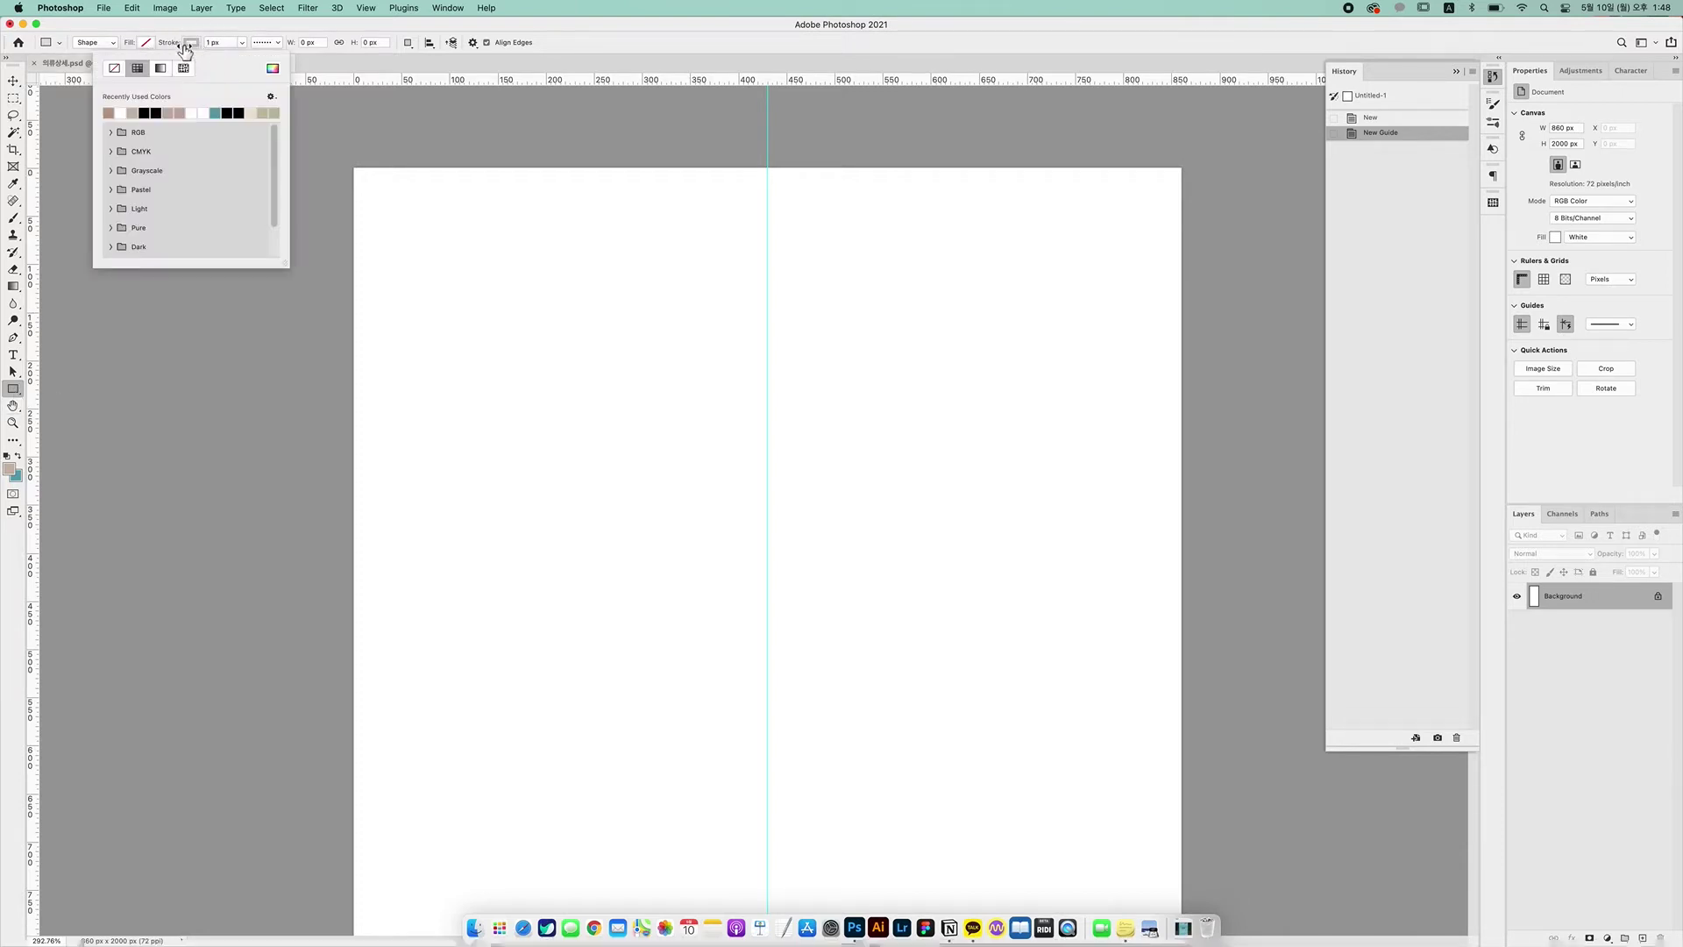
pyautogui.click(115, 69)
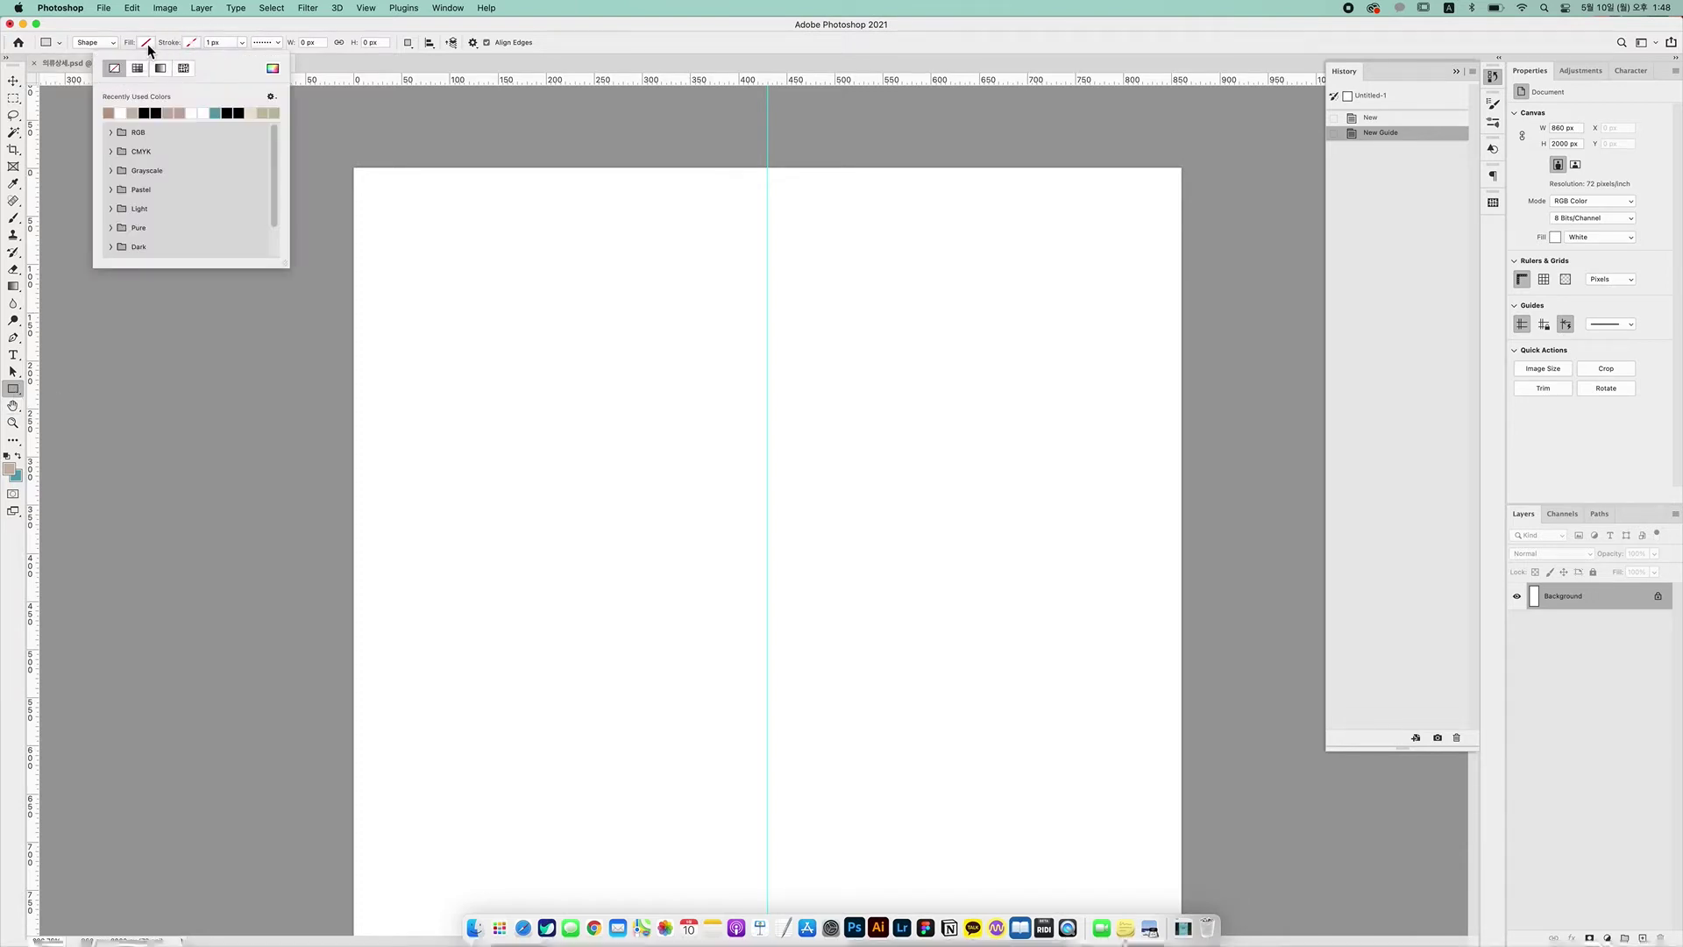
pyautogui.click(145, 42)
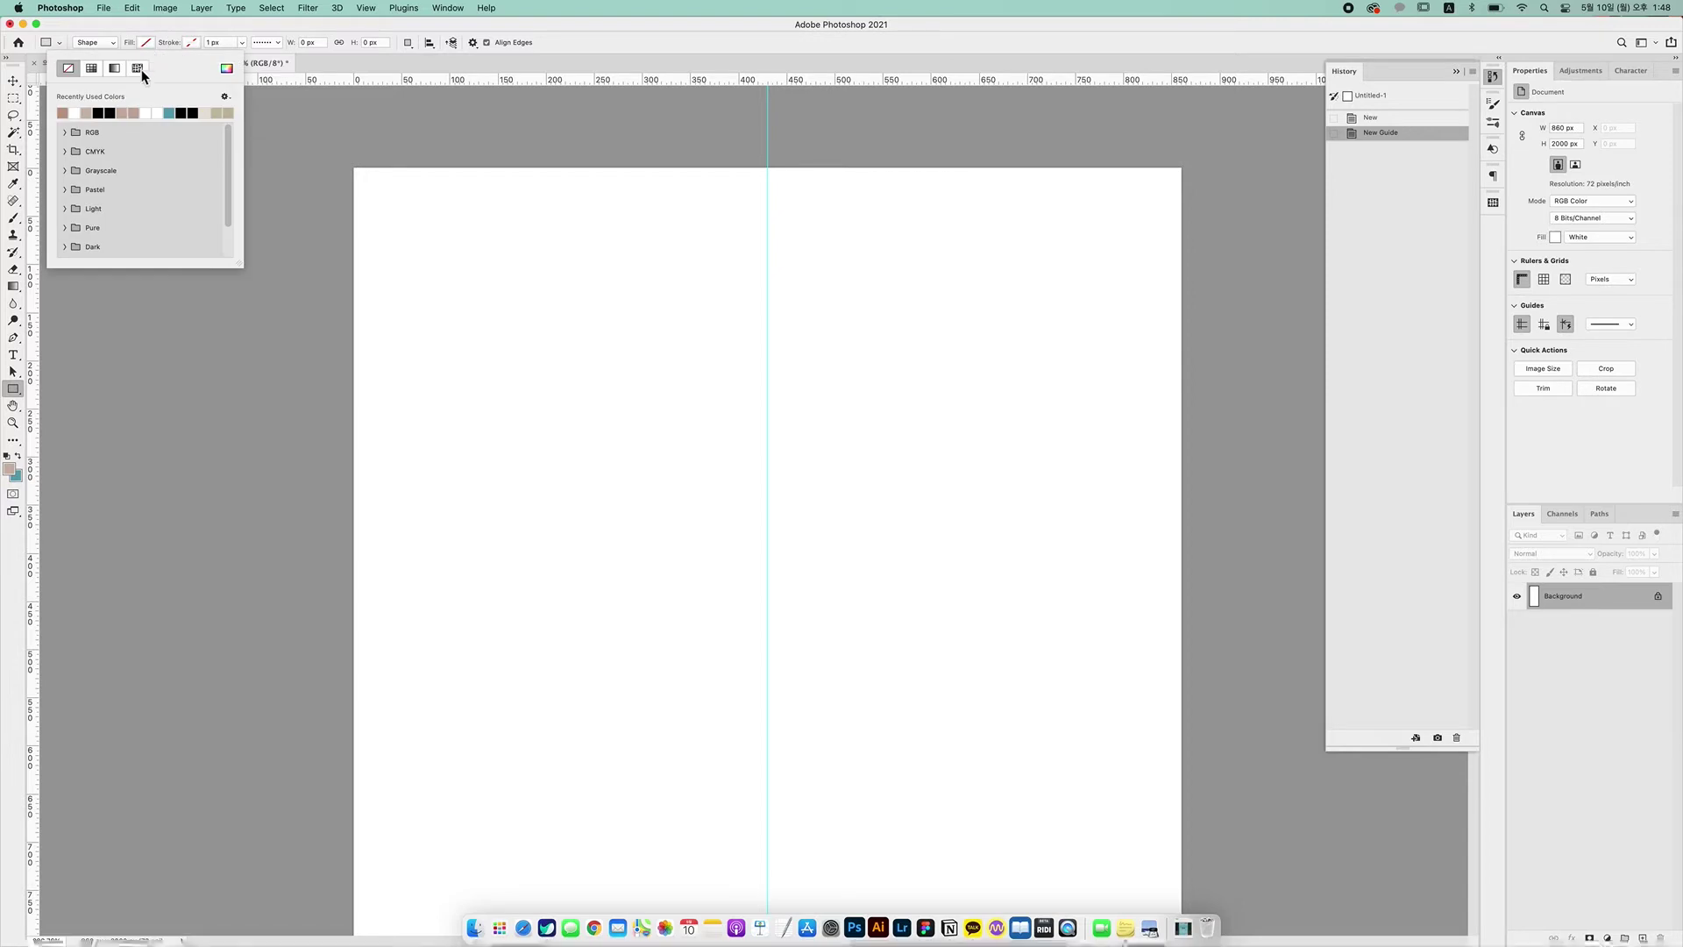
pyautogui.click(170, 113)
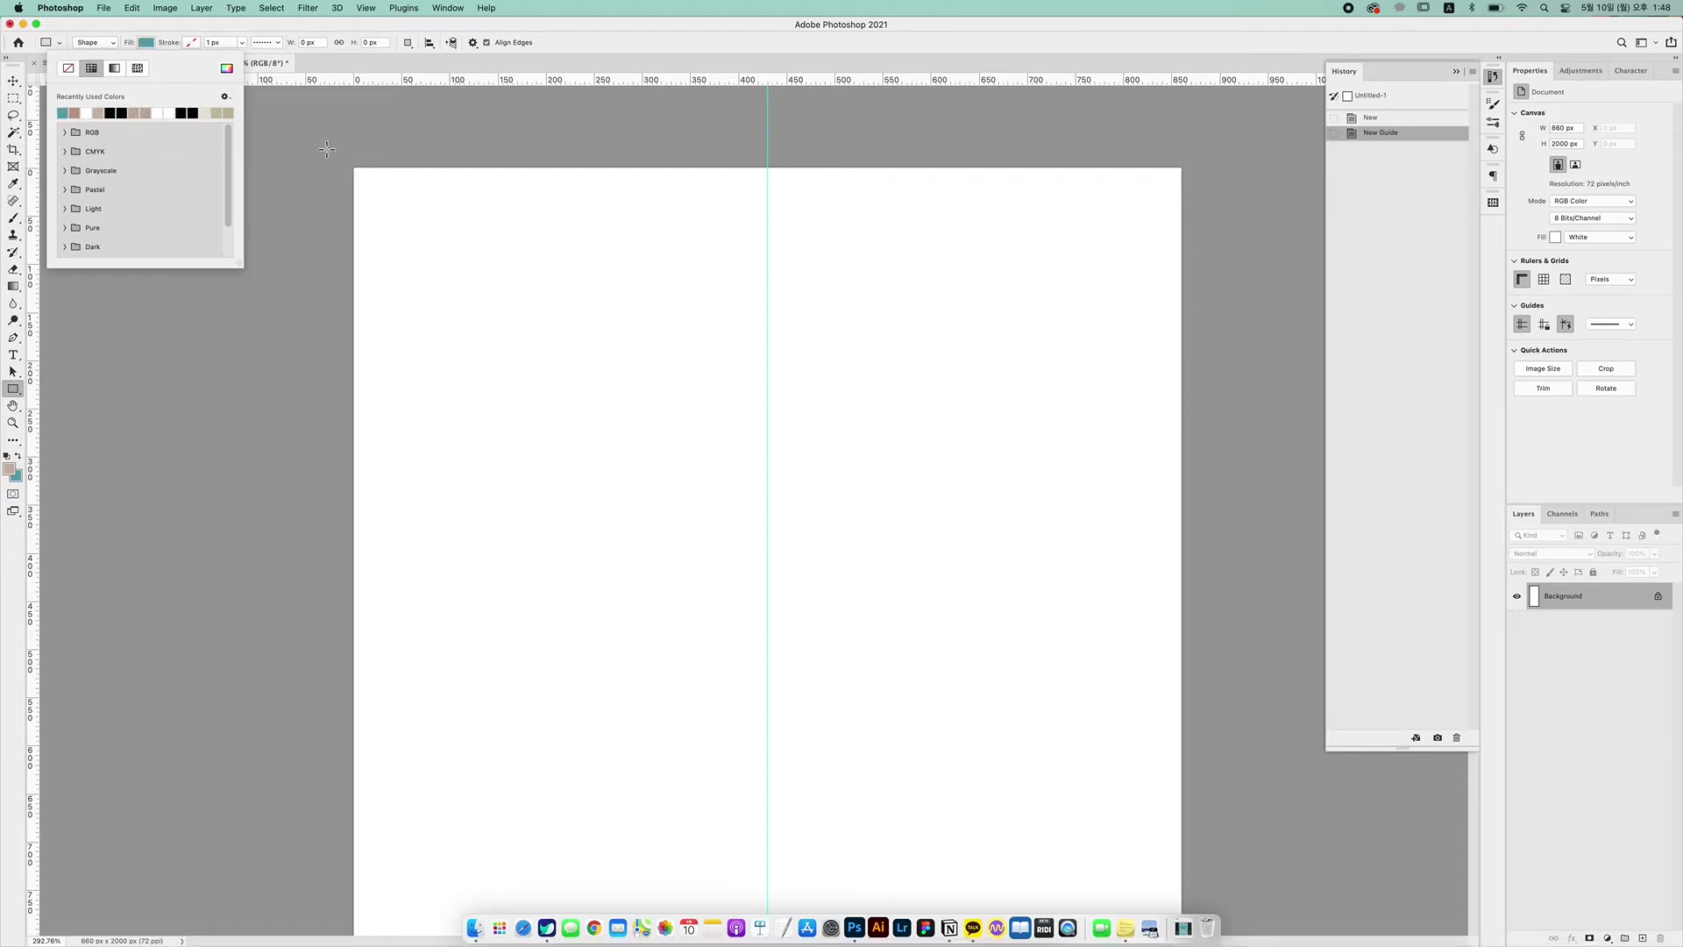
pyautogui.moveTo(325, 146); pyautogui.dragTo(767, 724)
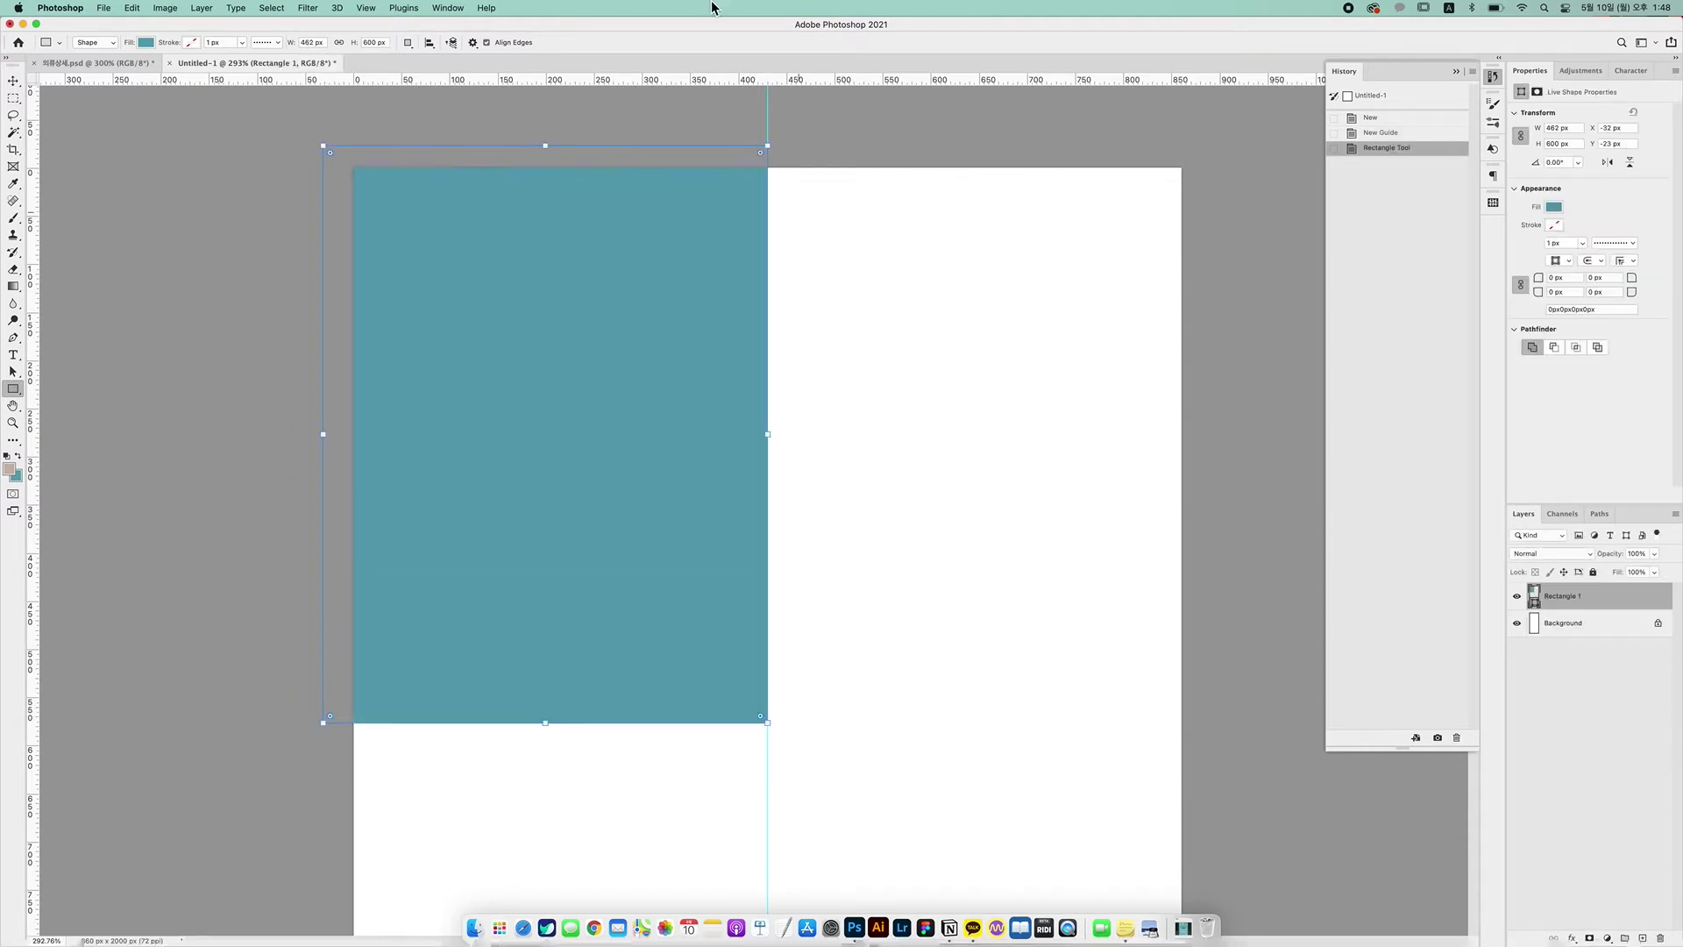
pyautogui.click(13, 80)
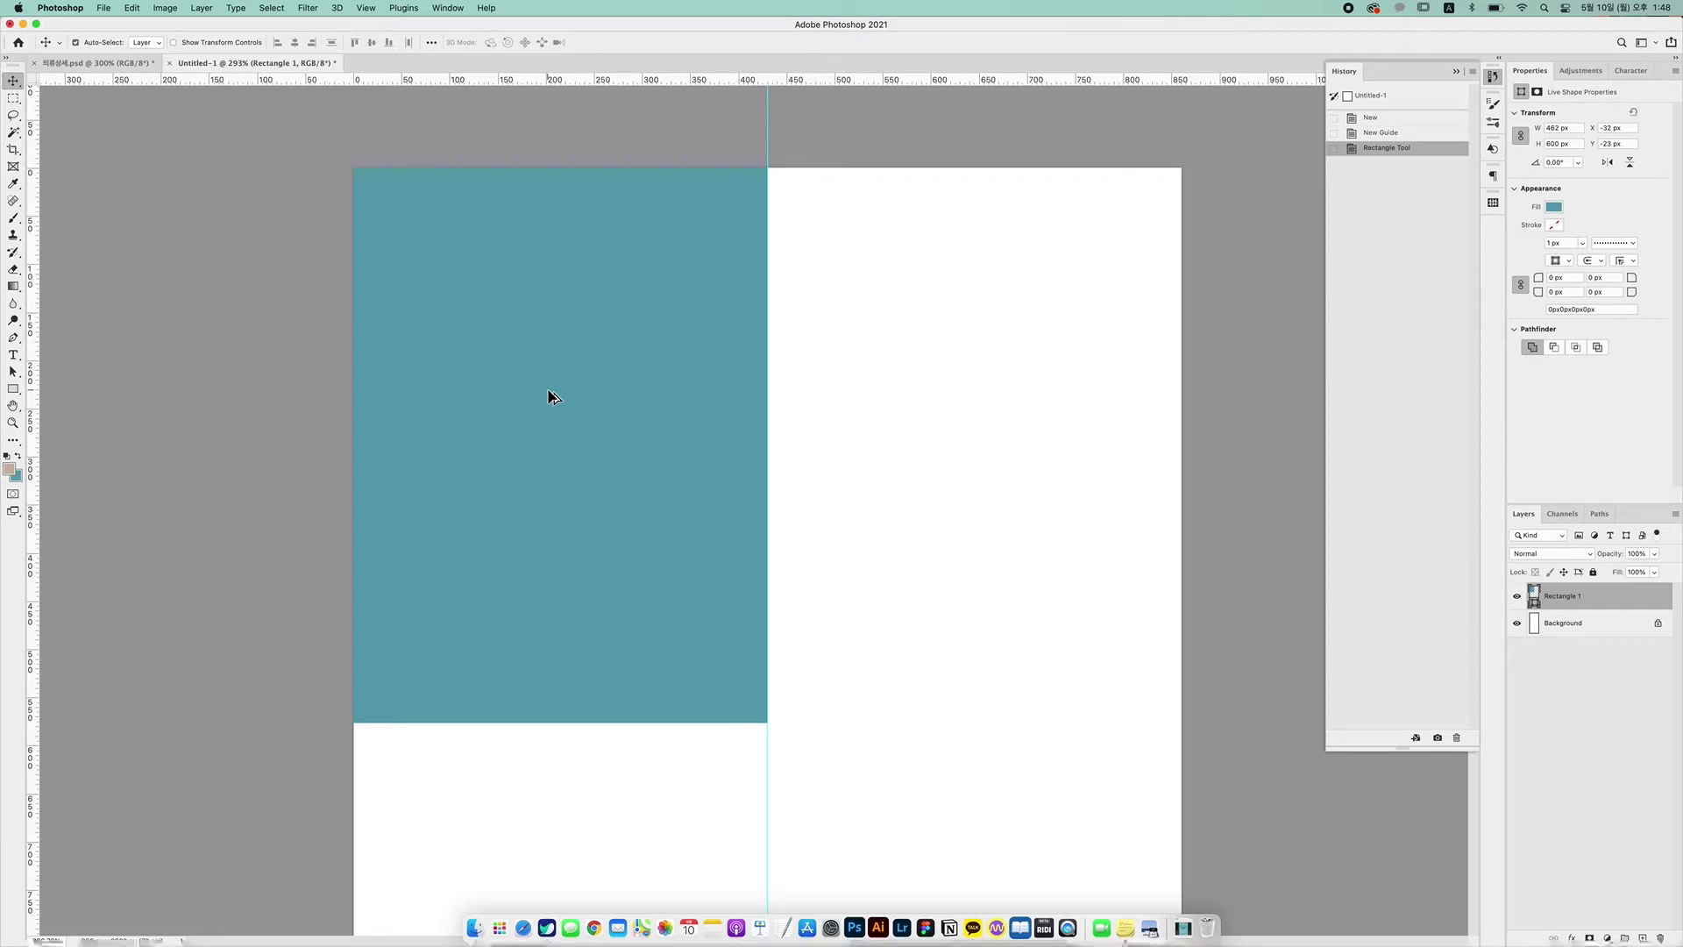
pyautogui.moveTo(550, 395); pyautogui.dragTo(820, 398)
pyautogui.hotkey('ctrl', 'z')
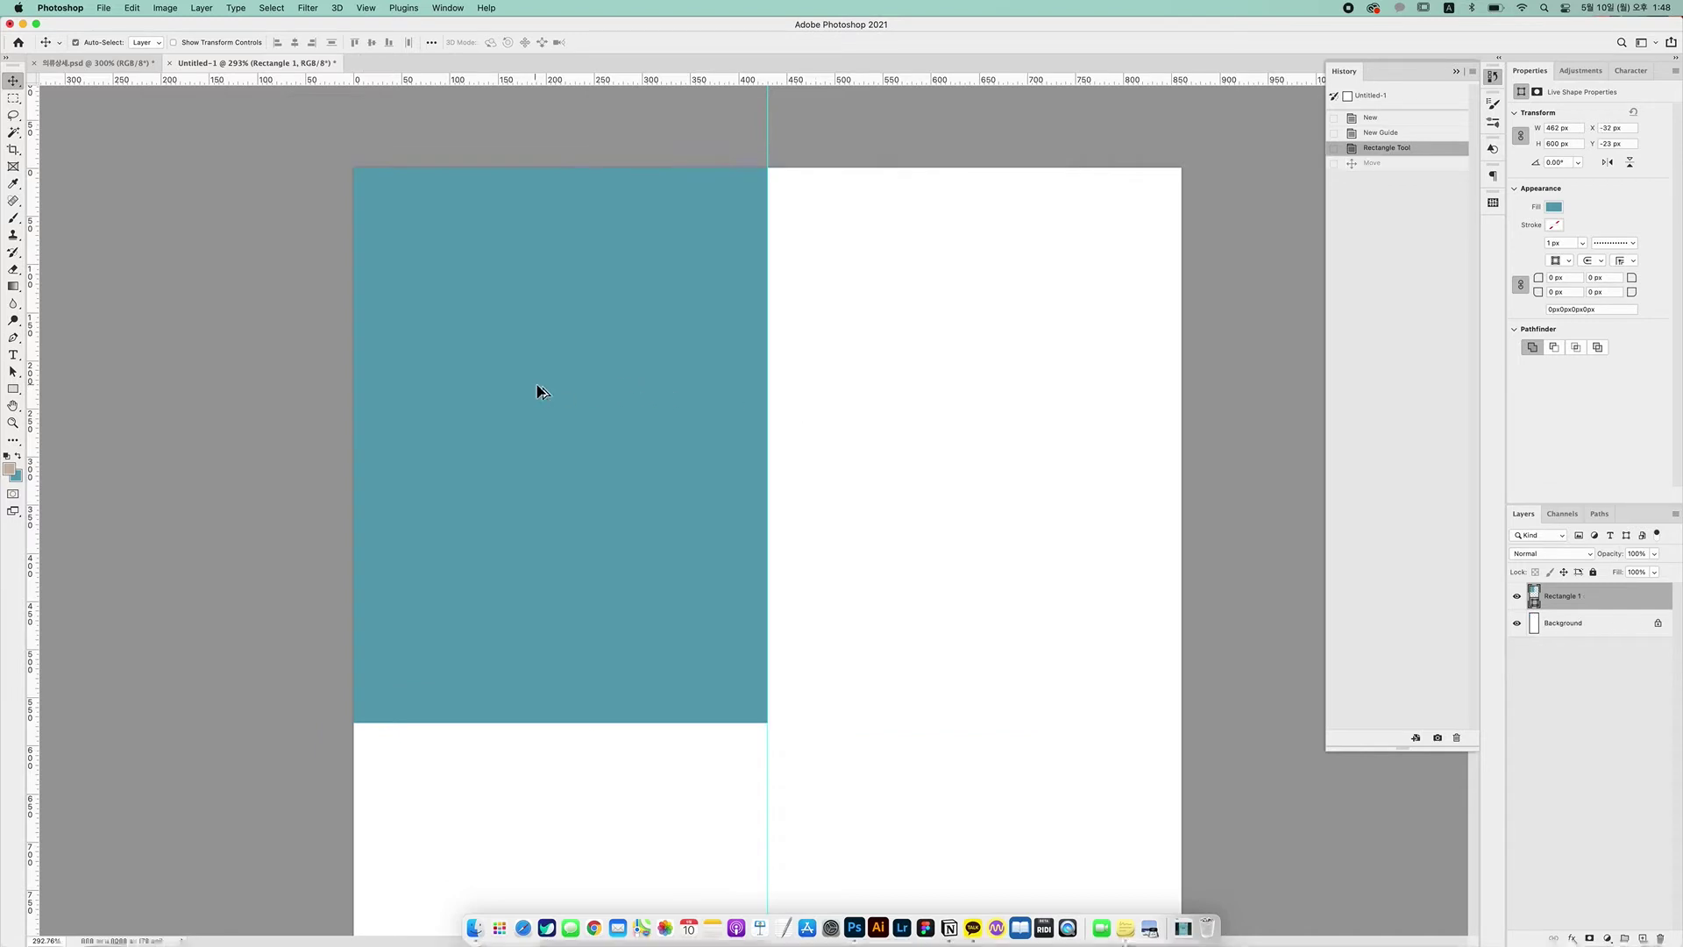
pyautogui.moveTo(539, 391); pyautogui.dragTo(861, 401)
pyautogui.press('super+z')
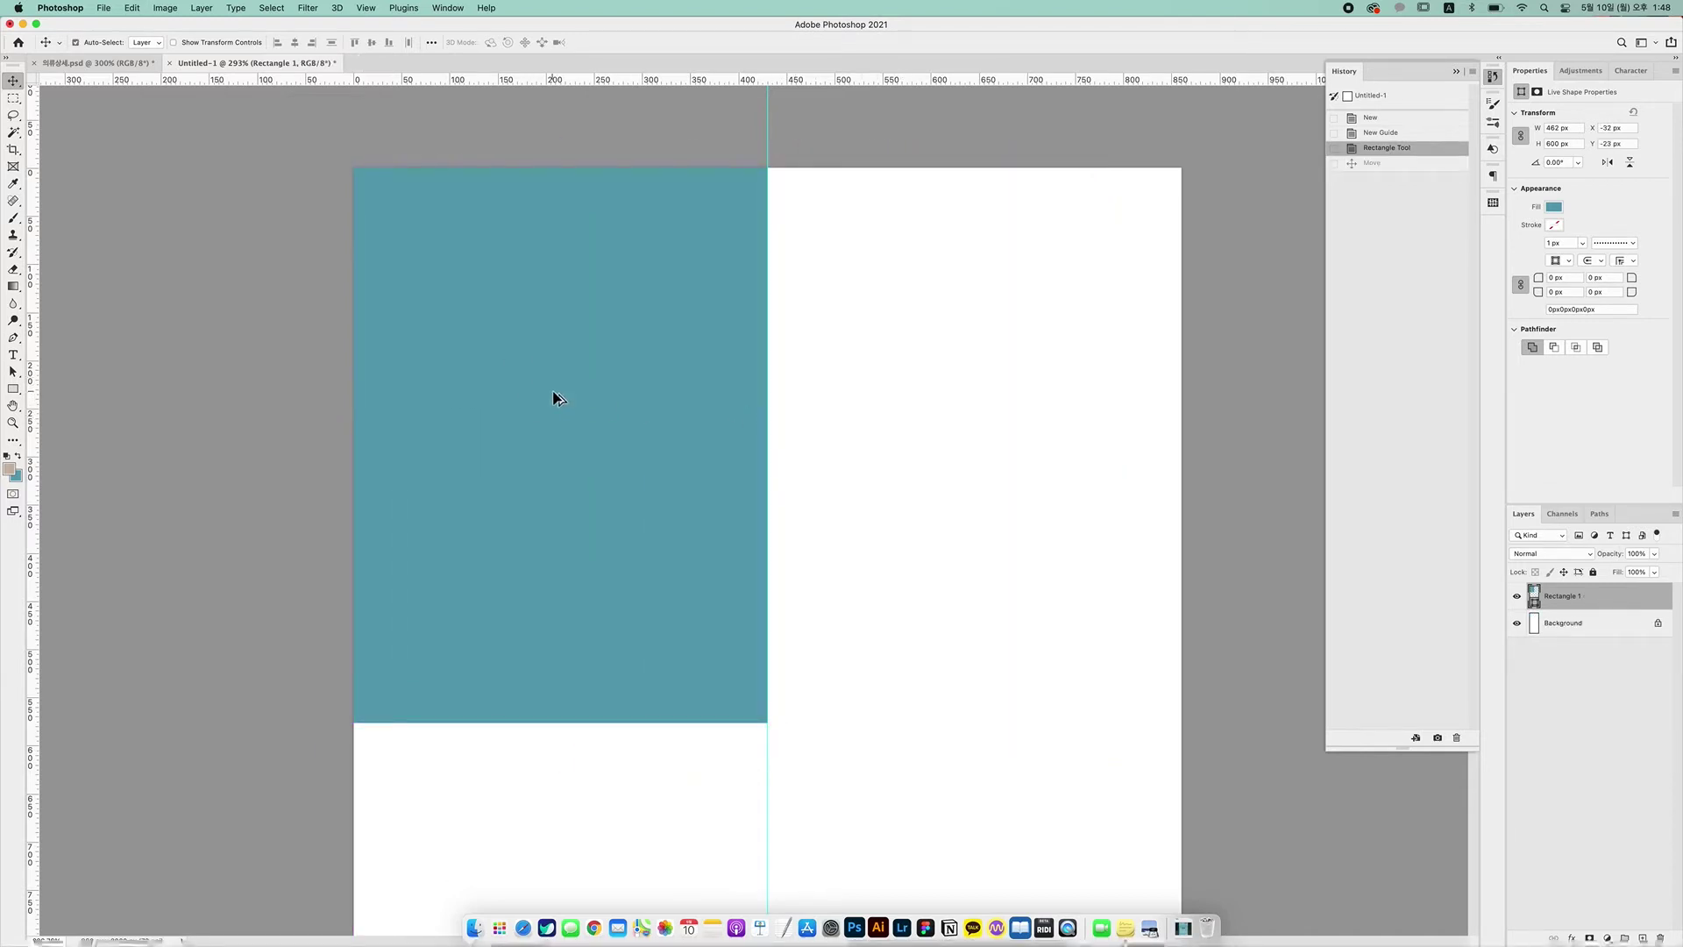
# Duplicate the teal rectangle onto the right half of the canvas, with its left edge on the centre guide
pyautogui.moveTo(556, 399); pyautogui.dragTo(999, 418)
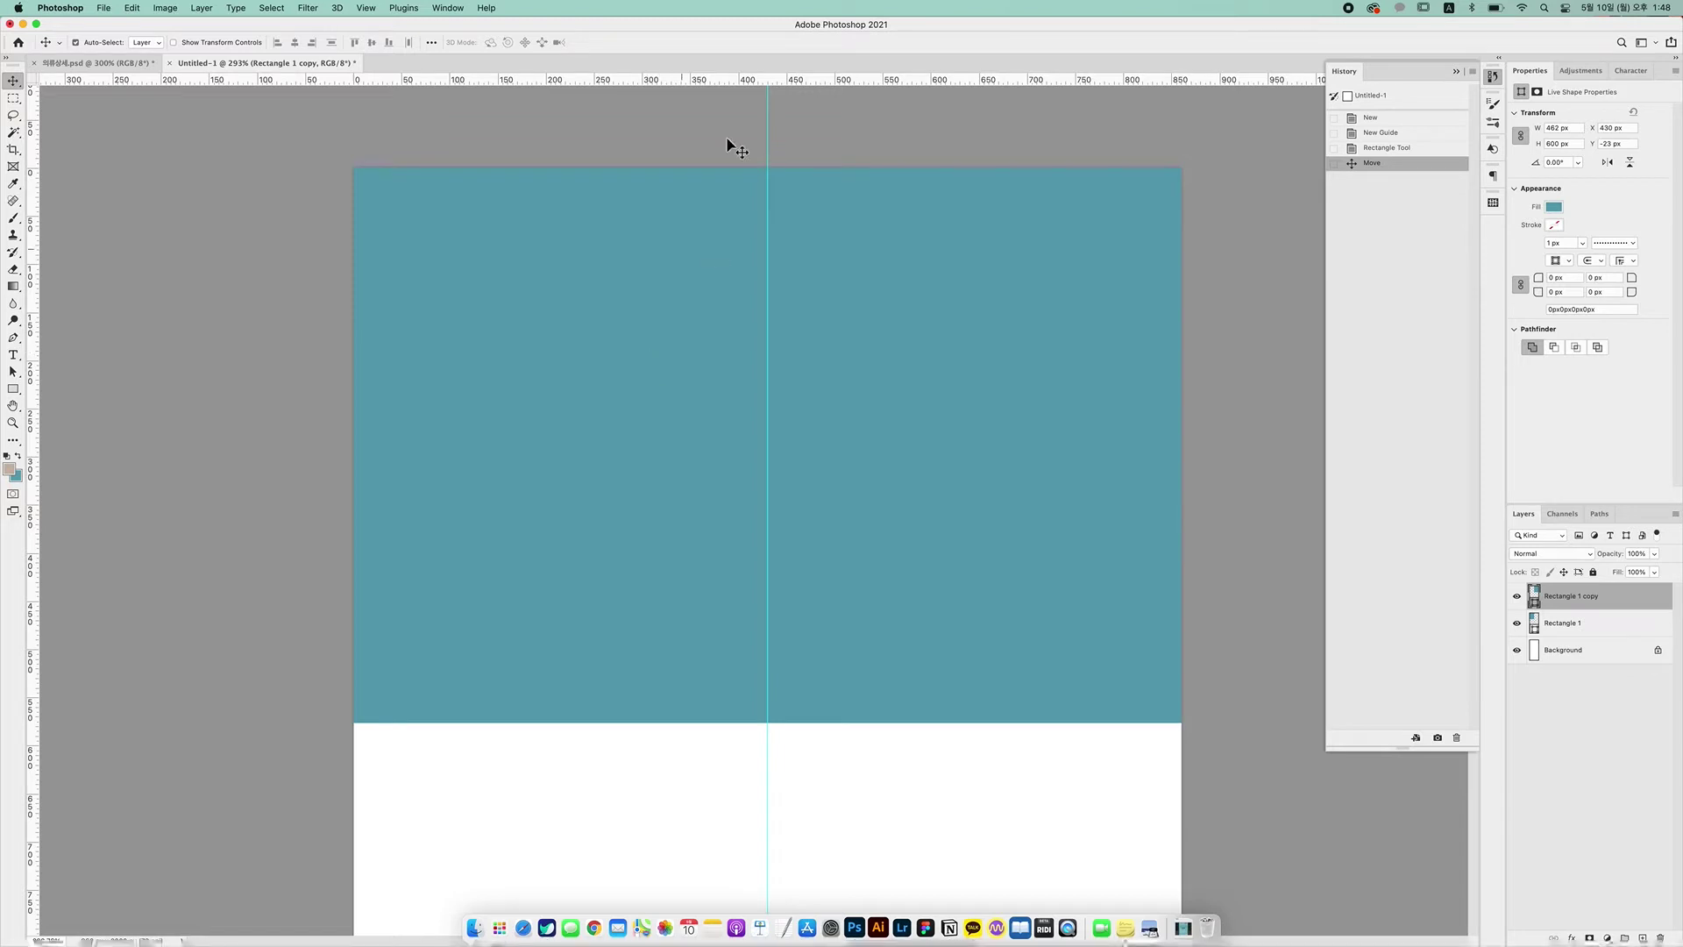
# Select the left teal rectangle, switch to the web browser and open unsplash.com in a new tab
pyautogui.click(572, 249)
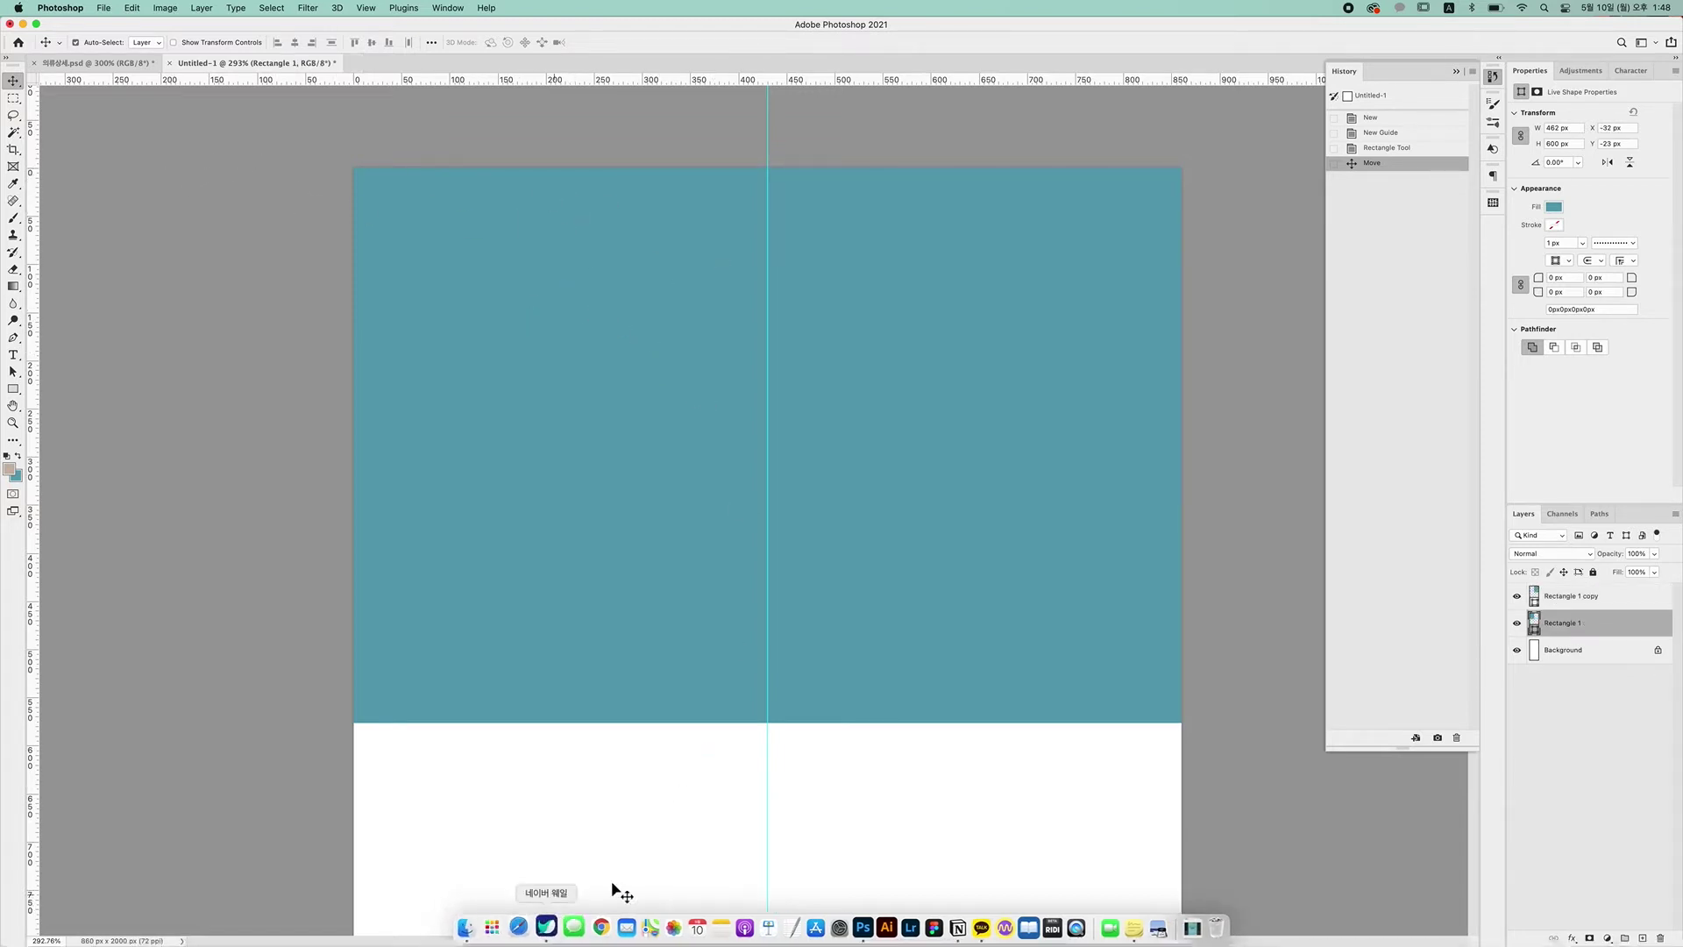
pyautogui.hotkey('ctrl', 'Up')
pyautogui.click(885, 39)
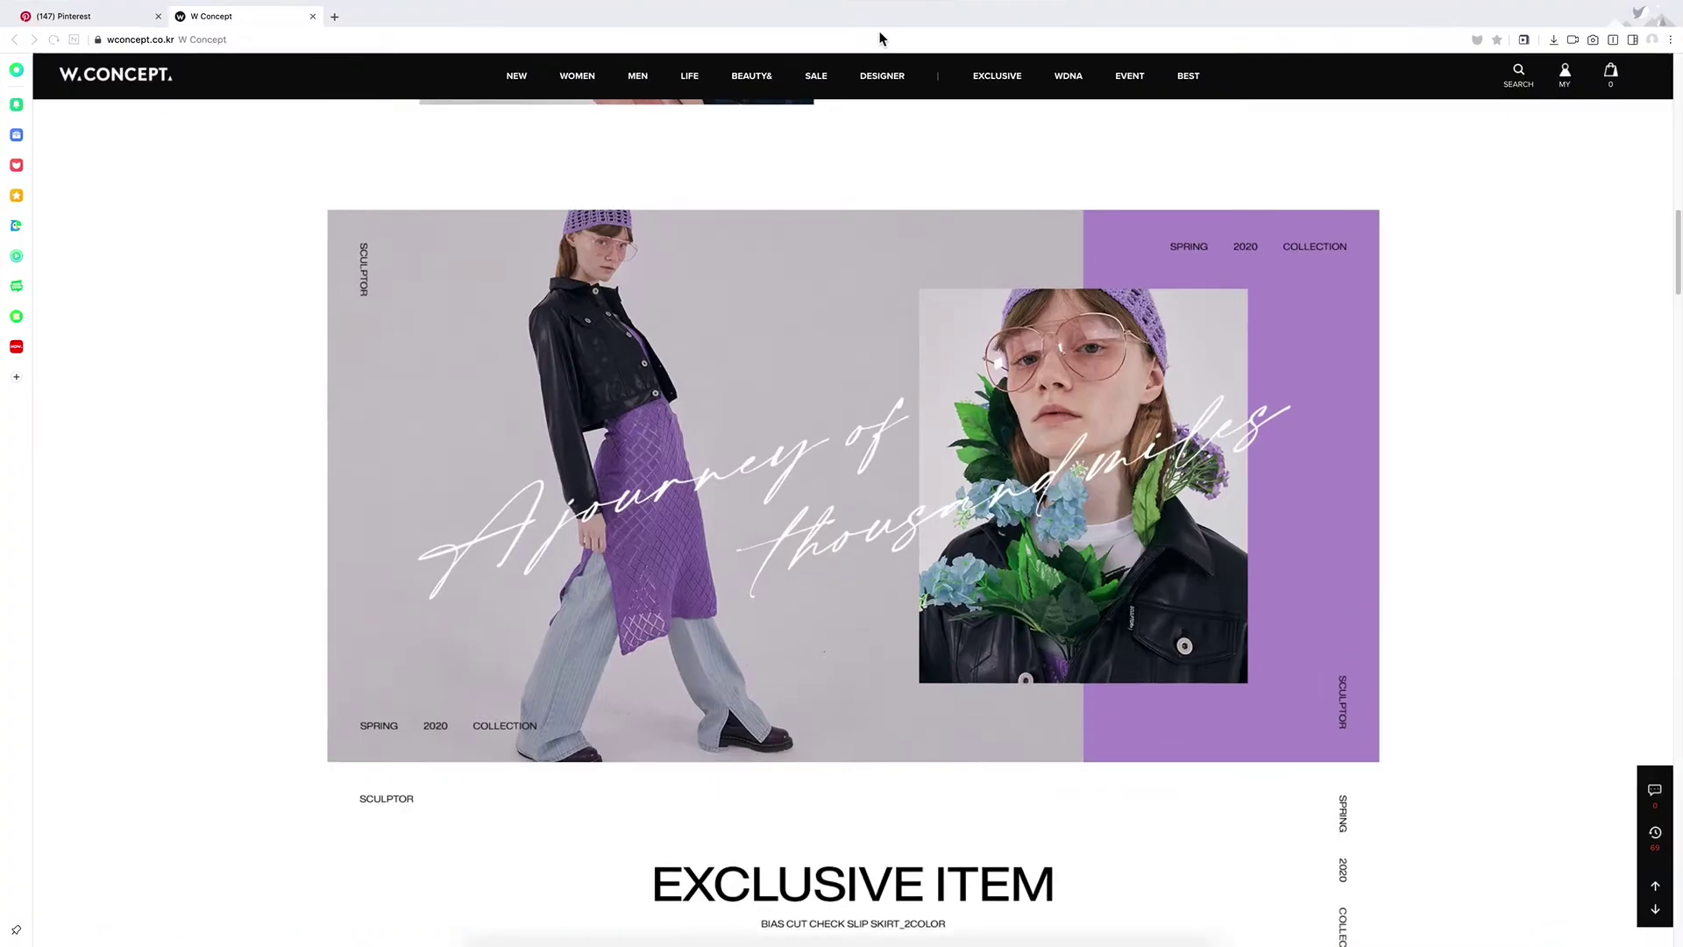
pyautogui.click(335, 18)
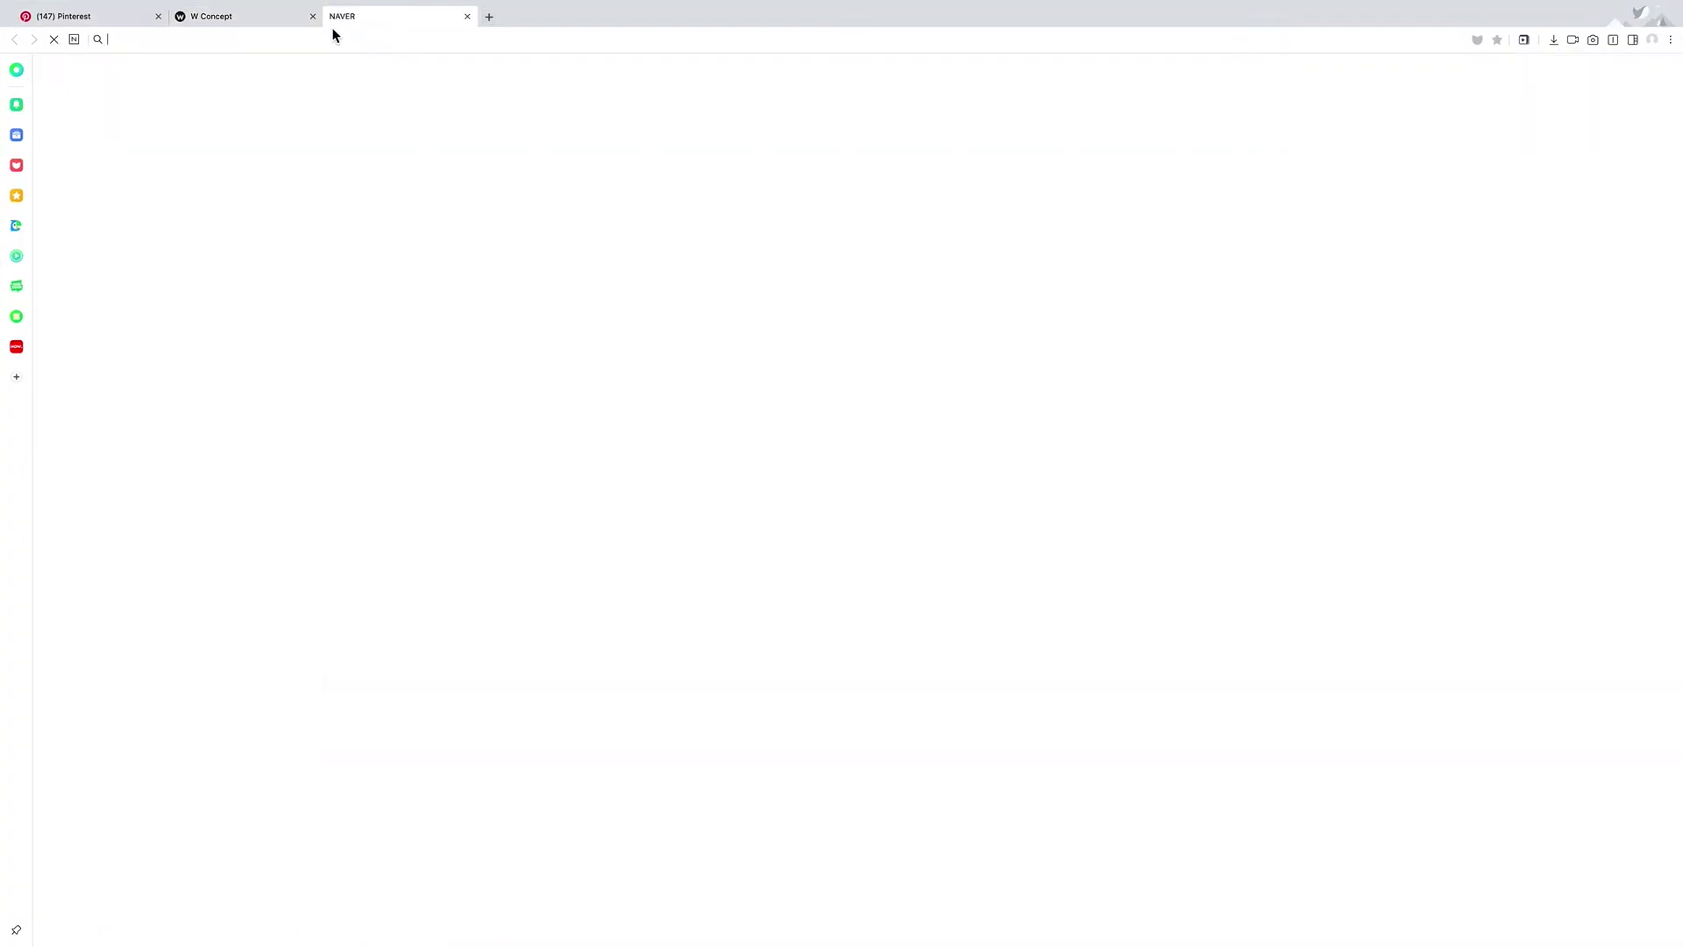
pyautogui.write('unsplash.com')
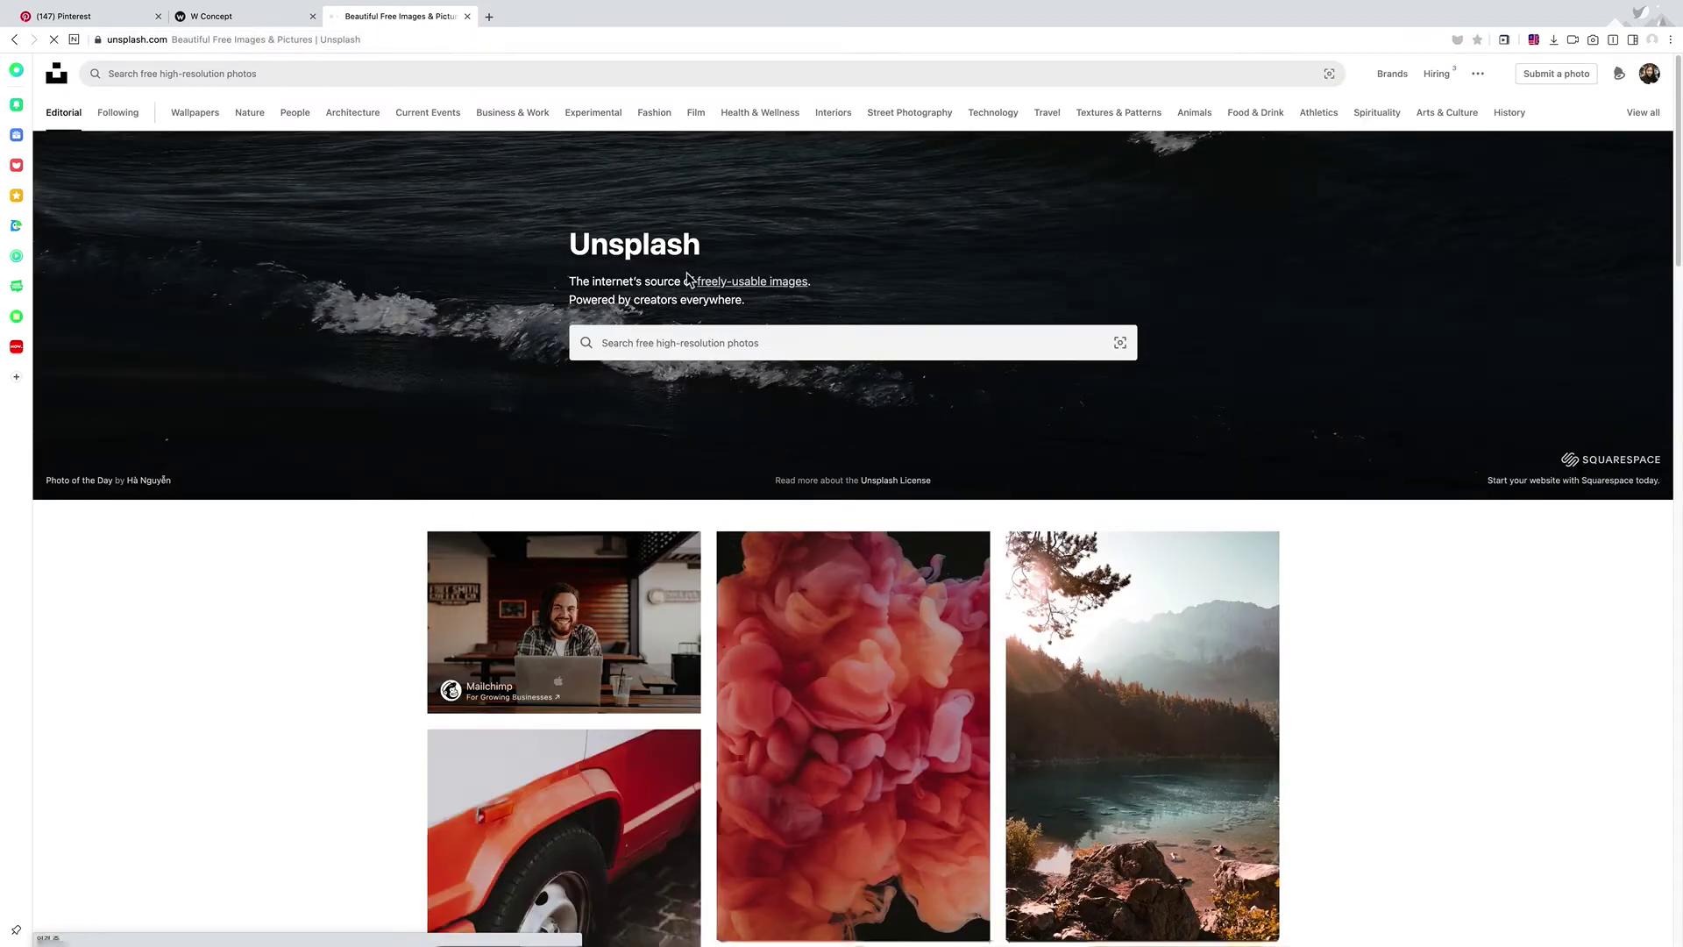
# Search Unsplash for model girl photos using the suggestion offered for "model"
pyautogui.click(619, 340)
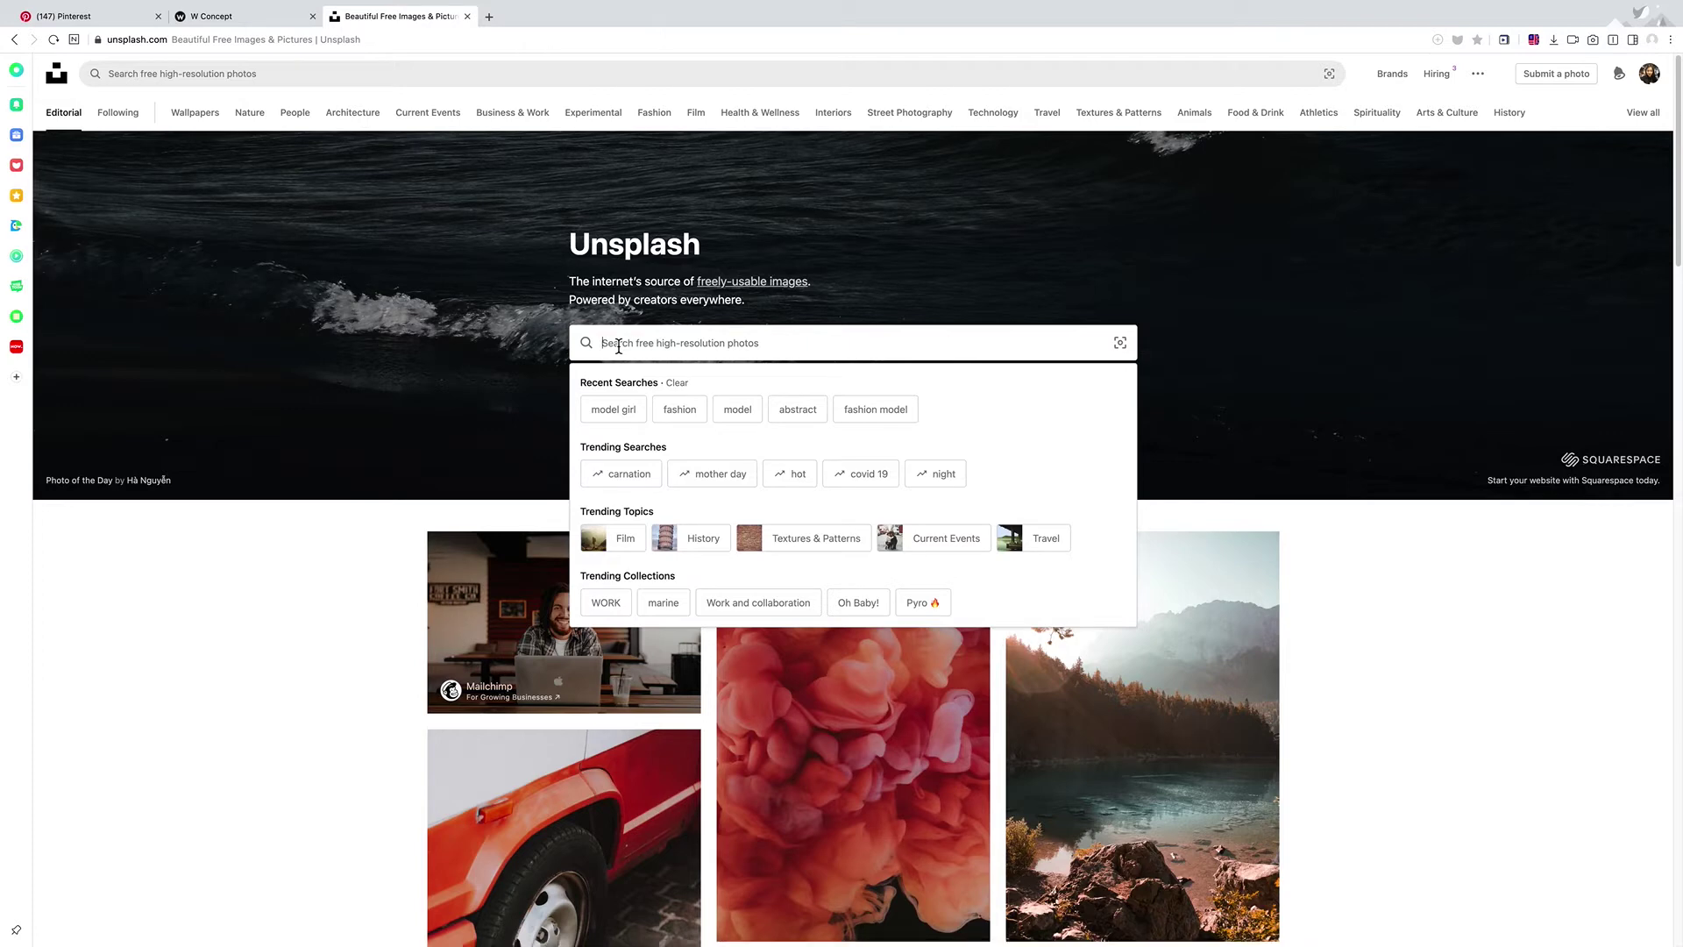
pyautogui.write('md')
pyautogui.write('odel')
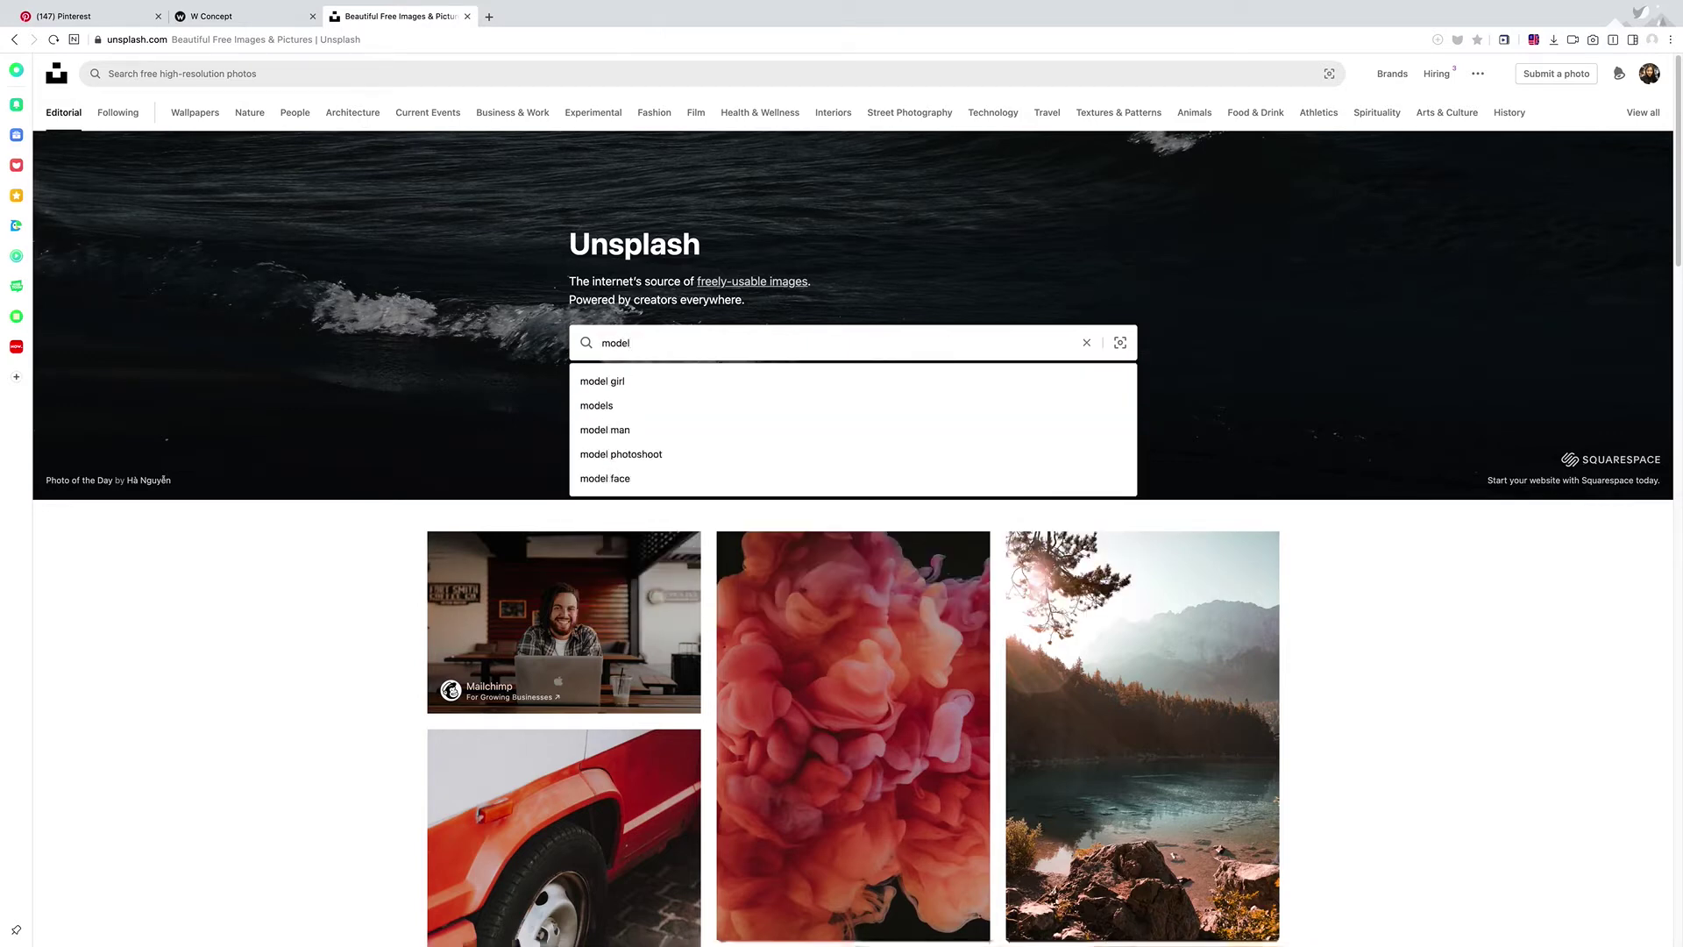
pyautogui.press('Down')
pyautogui.press('Return')
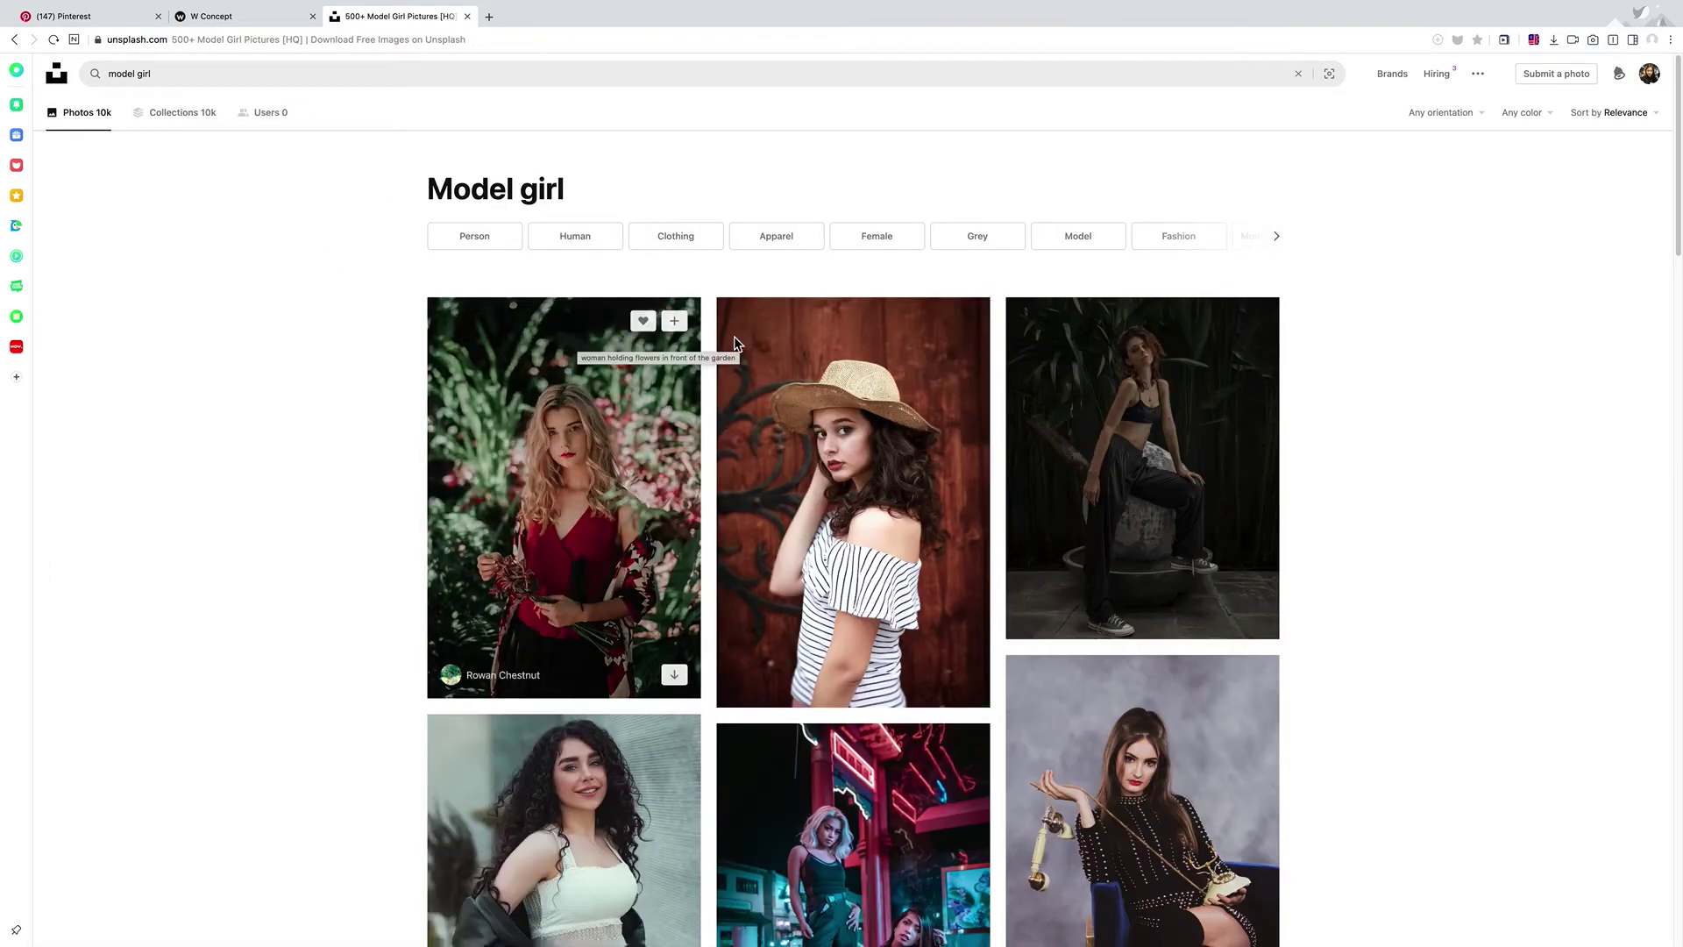
# Look through the model girl search results for photos suited to the fashion banner
pyautogui.scroll(-2, 929, 482)
pyautogui.scroll(-7, 1033, 639)
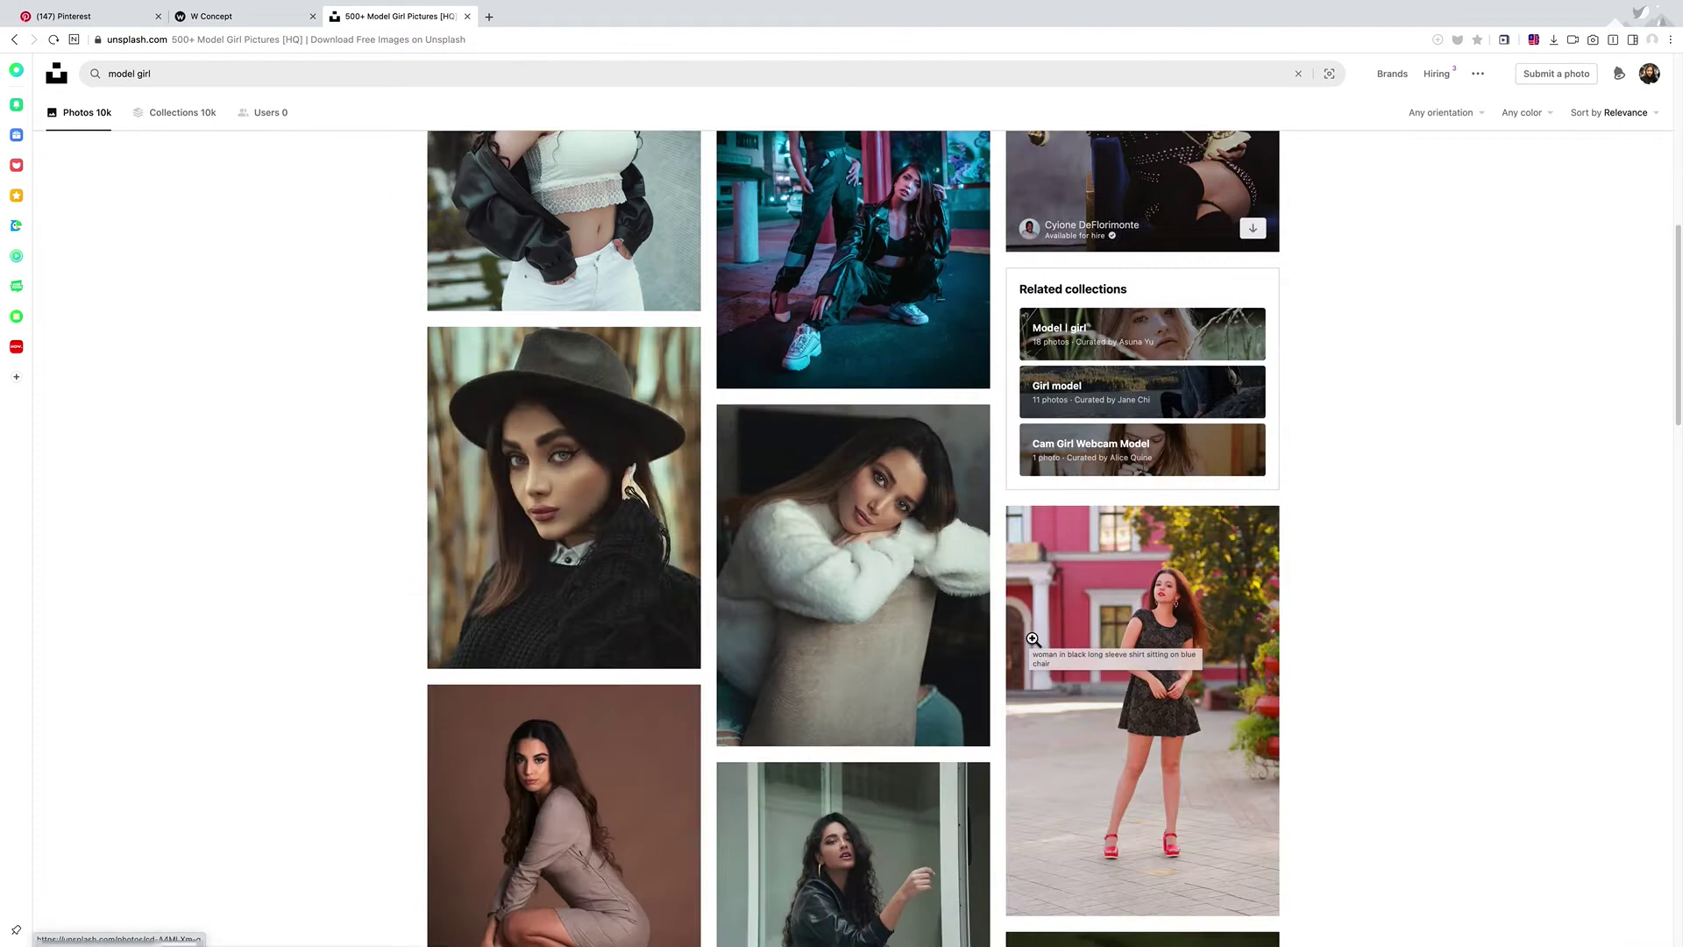
pyautogui.scroll(-2, 1033, 638)
pyautogui.scroll(-4, 1032, 638)
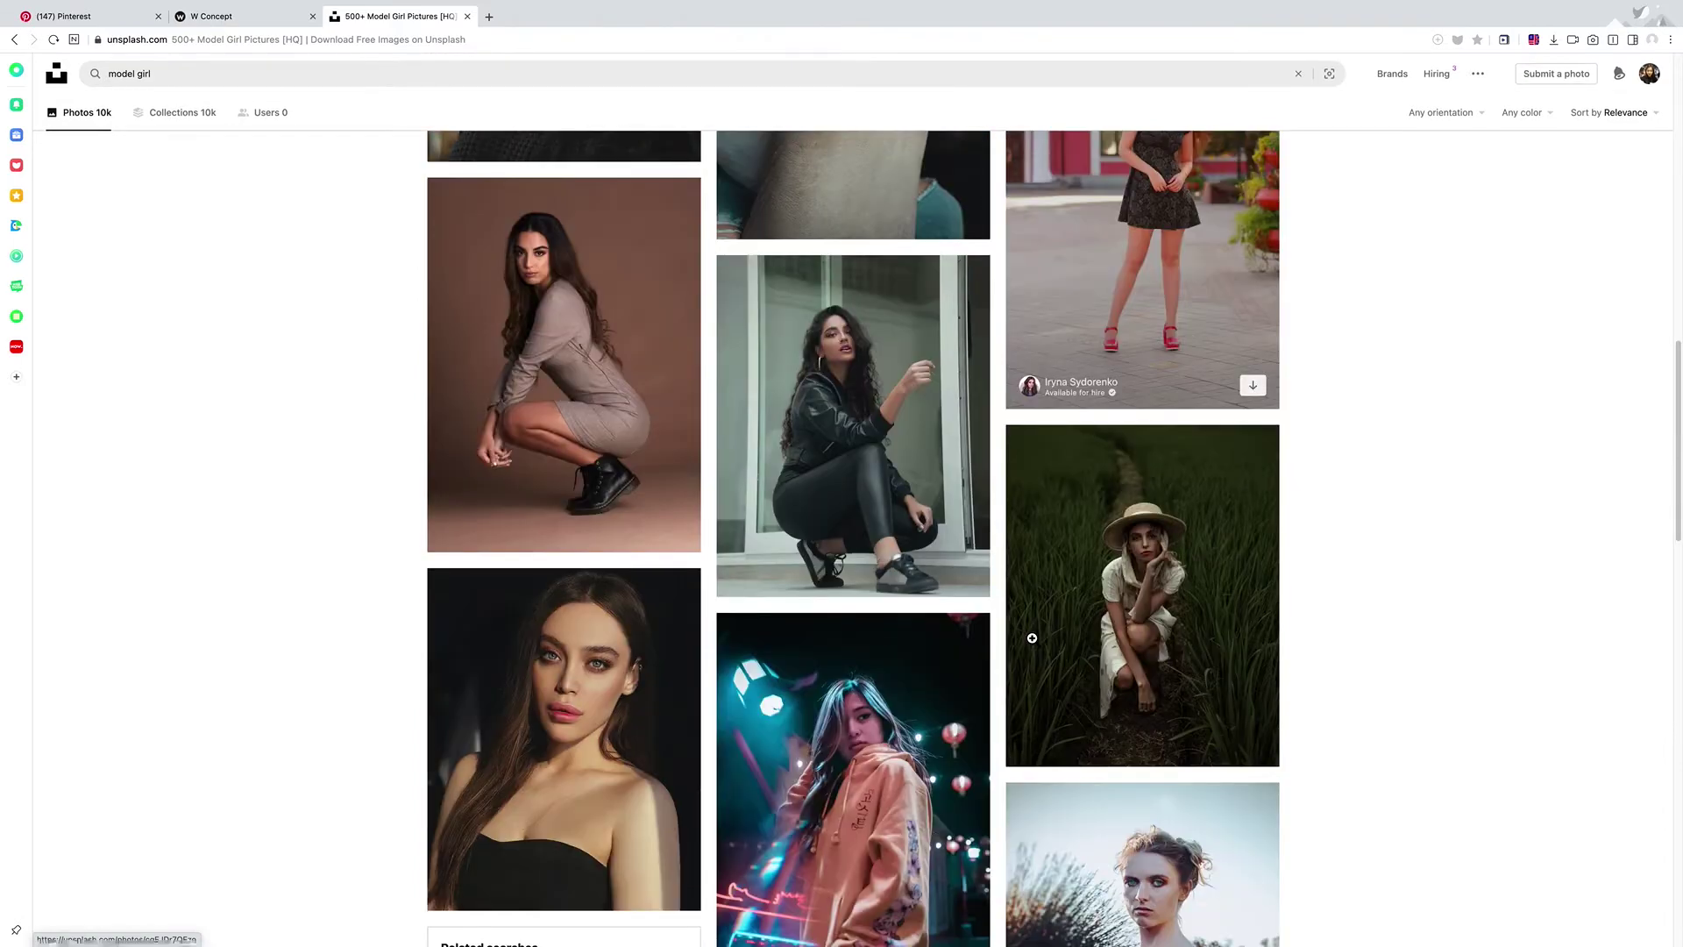
pyautogui.scroll(-8, 1031, 638)
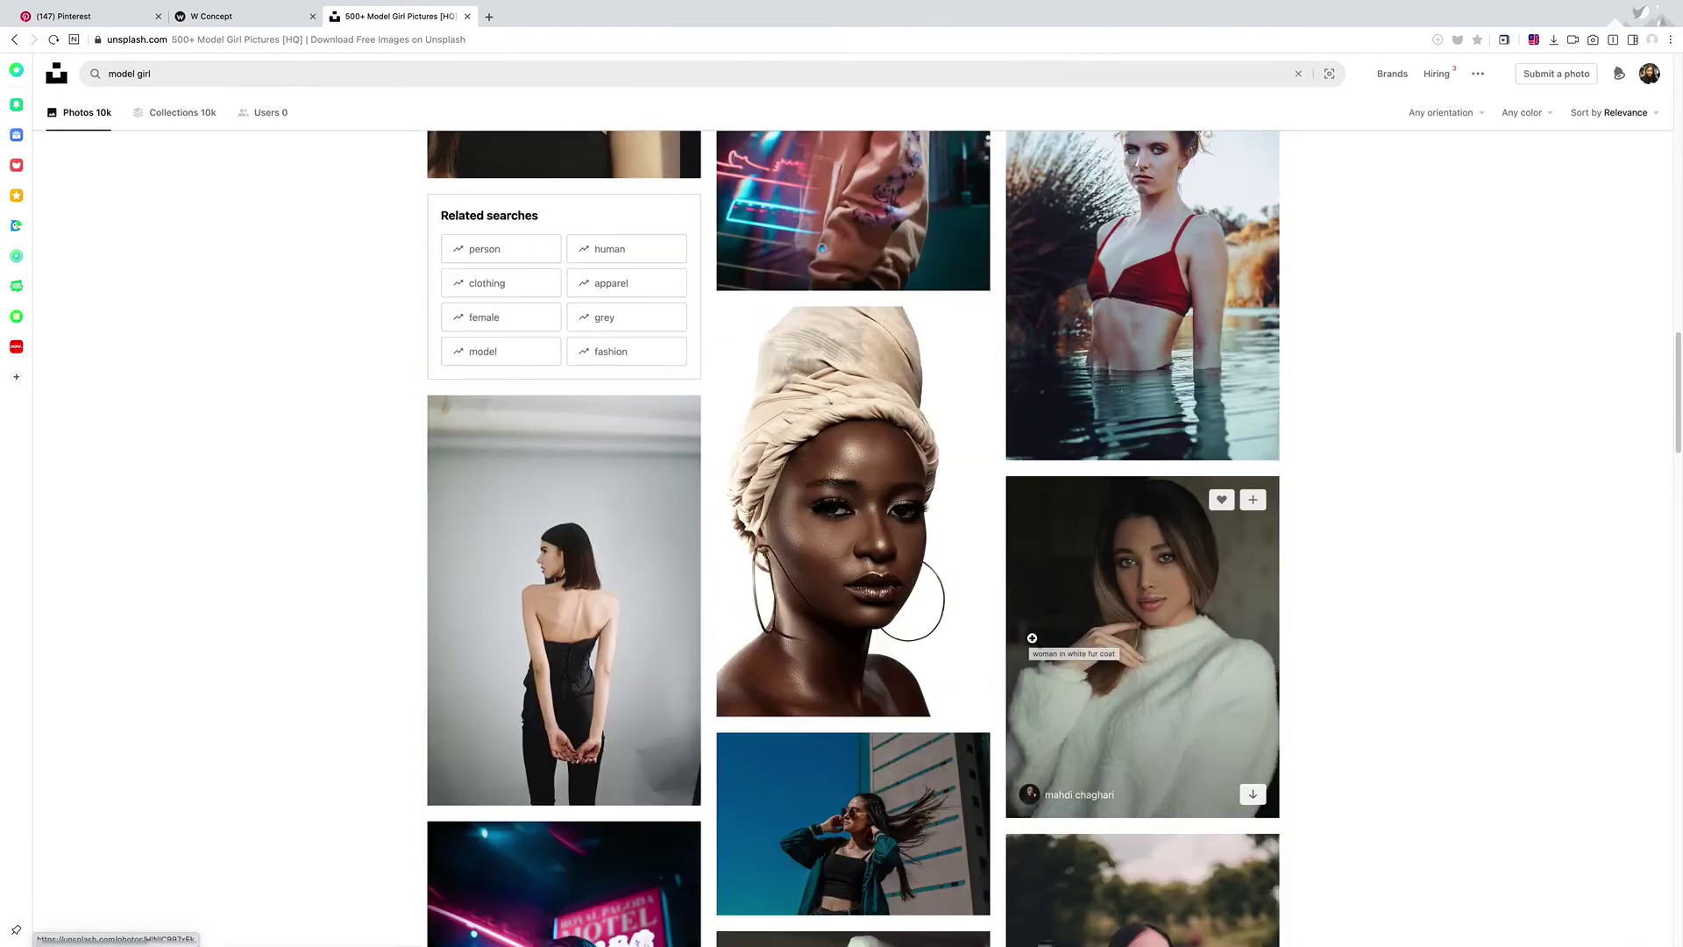
pyautogui.scroll(-4, 1031, 638)
pyautogui.scroll(-3, 1032, 638)
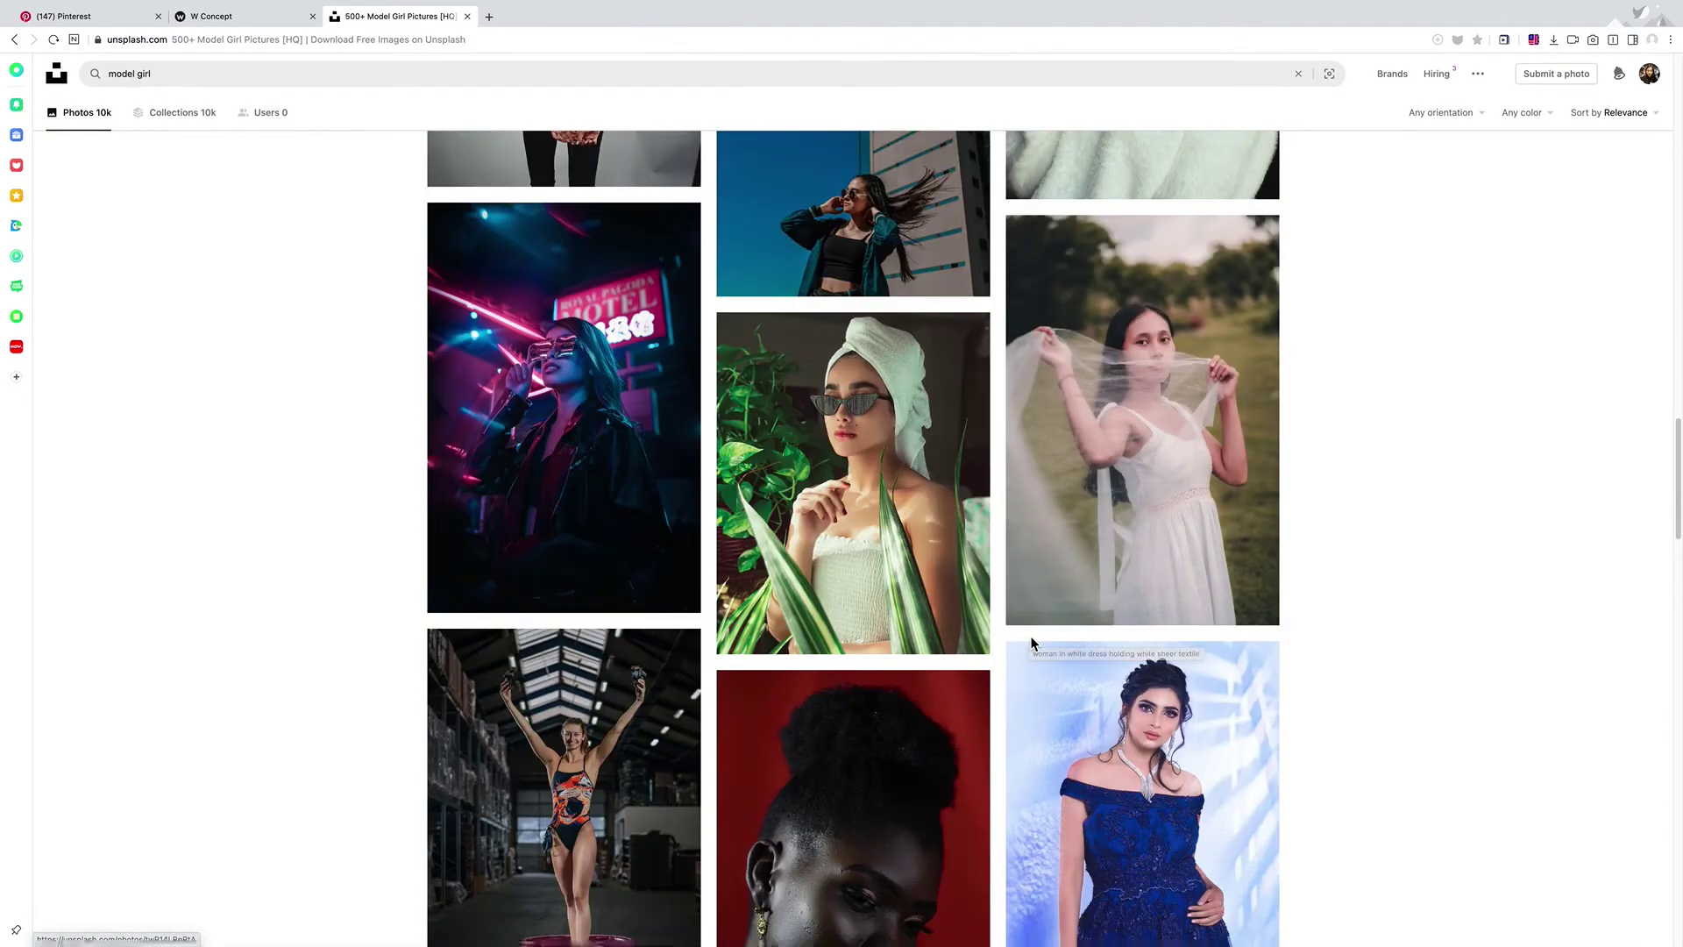
pyautogui.scroll(-2, 1032, 639)
pyautogui.scroll(-6, 1031, 639)
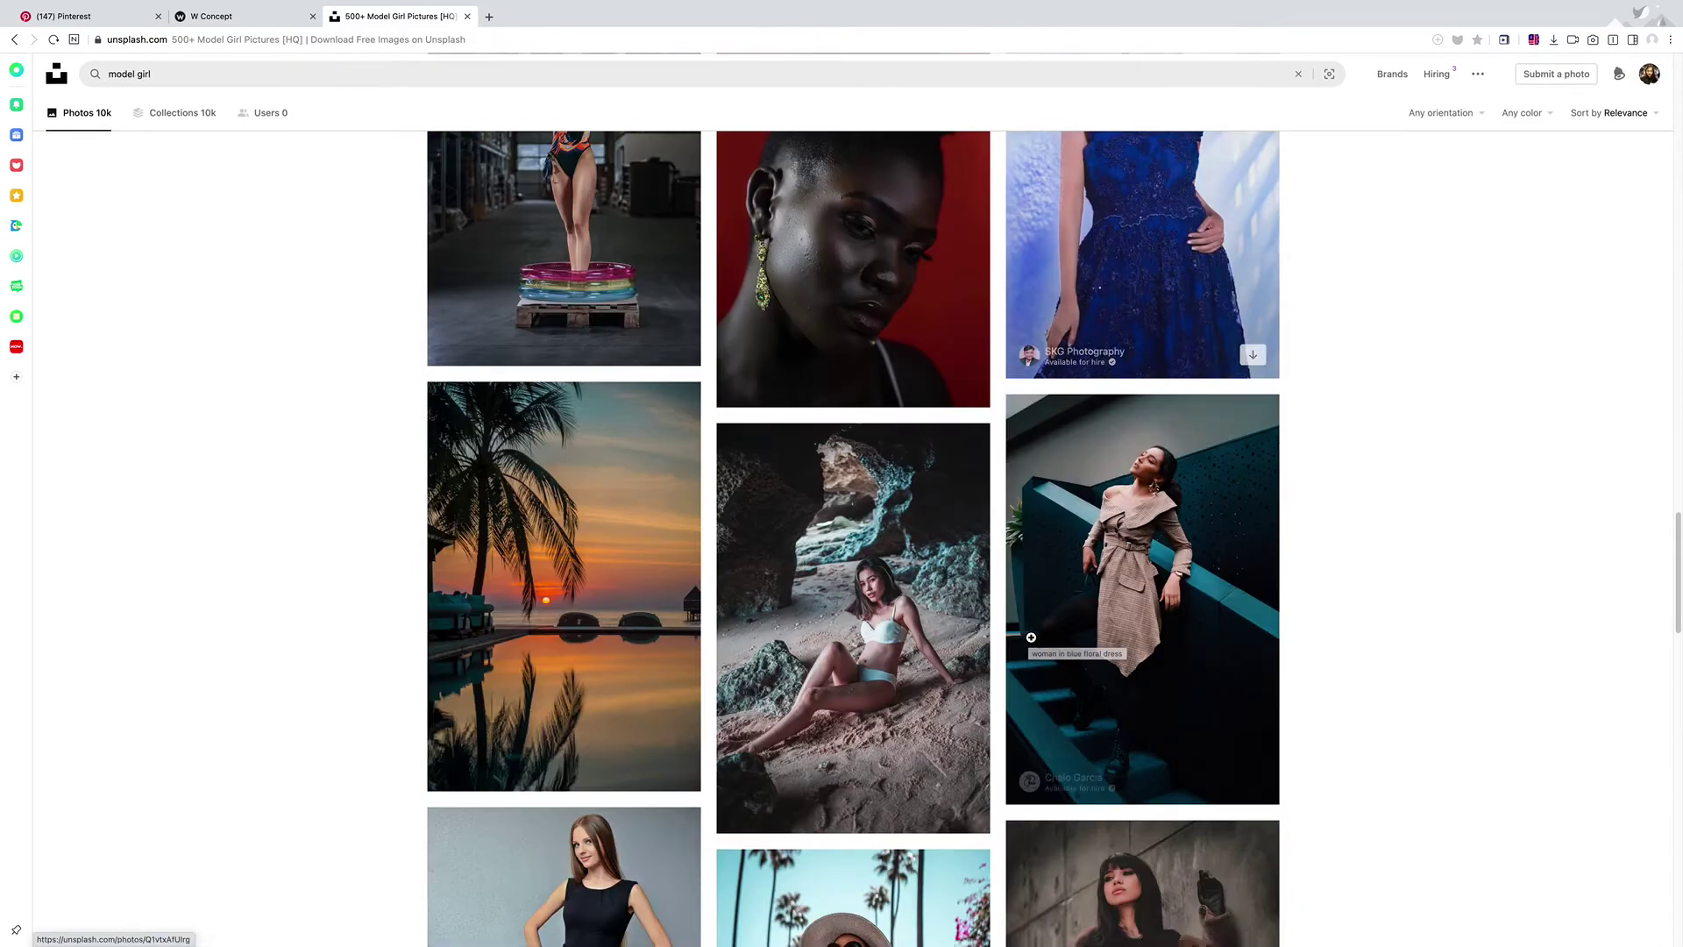
pyautogui.scroll(-12, 1031, 637)
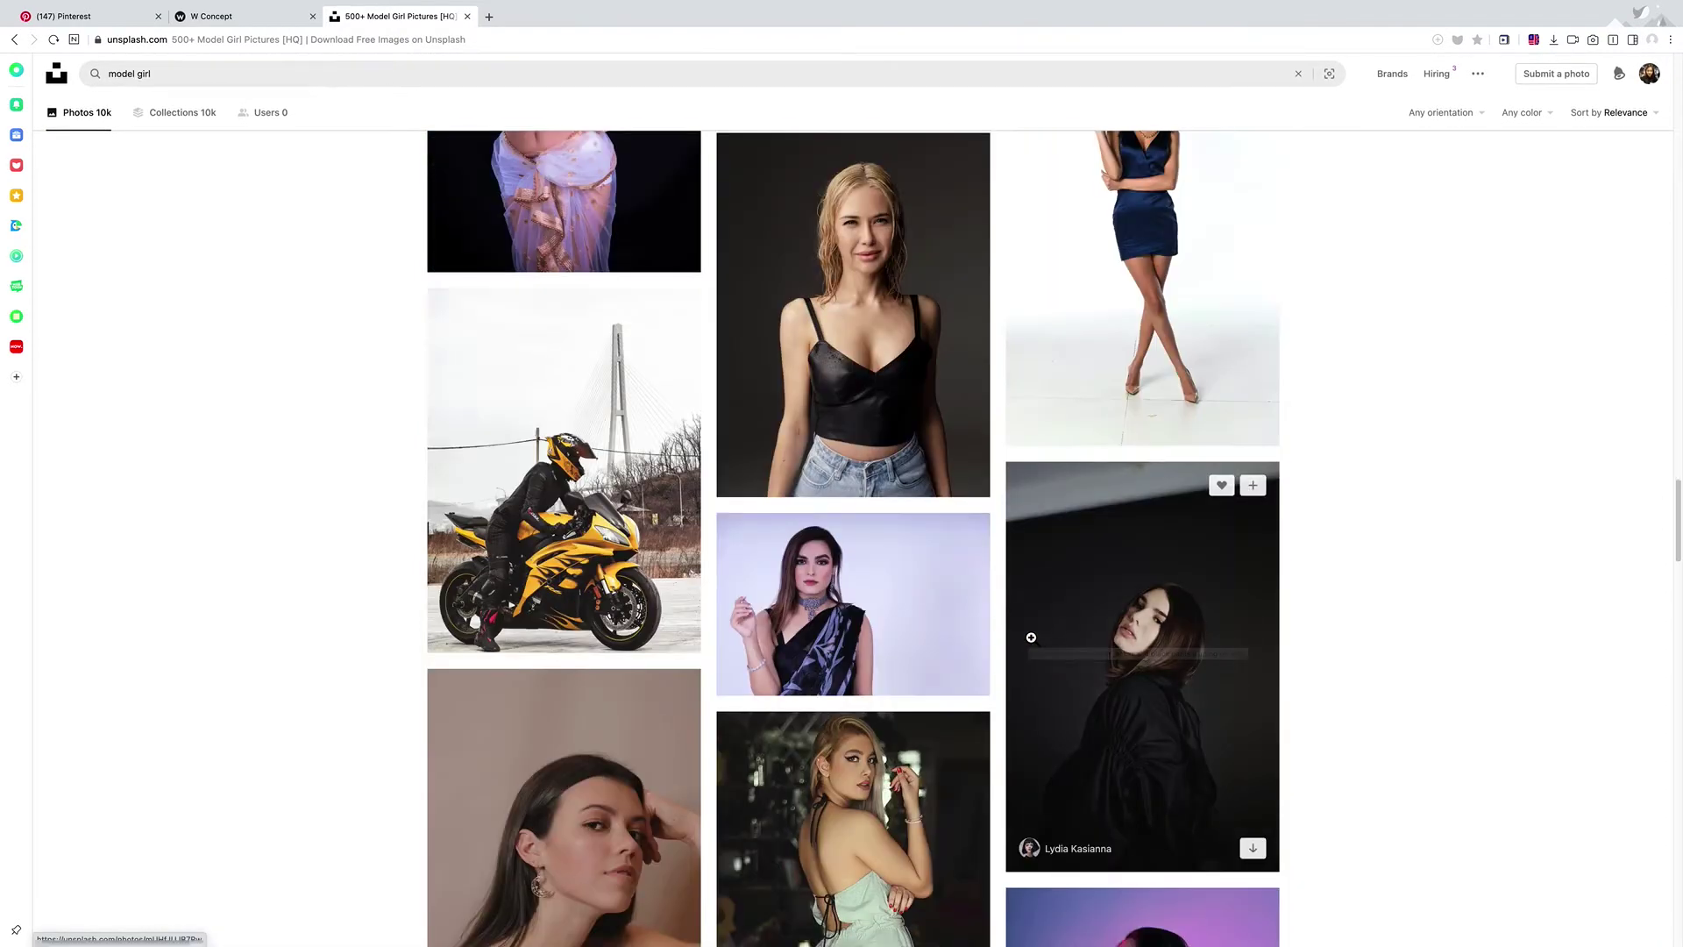
pyautogui.scroll(-10, 1030, 637)
pyautogui.scroll(-4, 1031, 637)
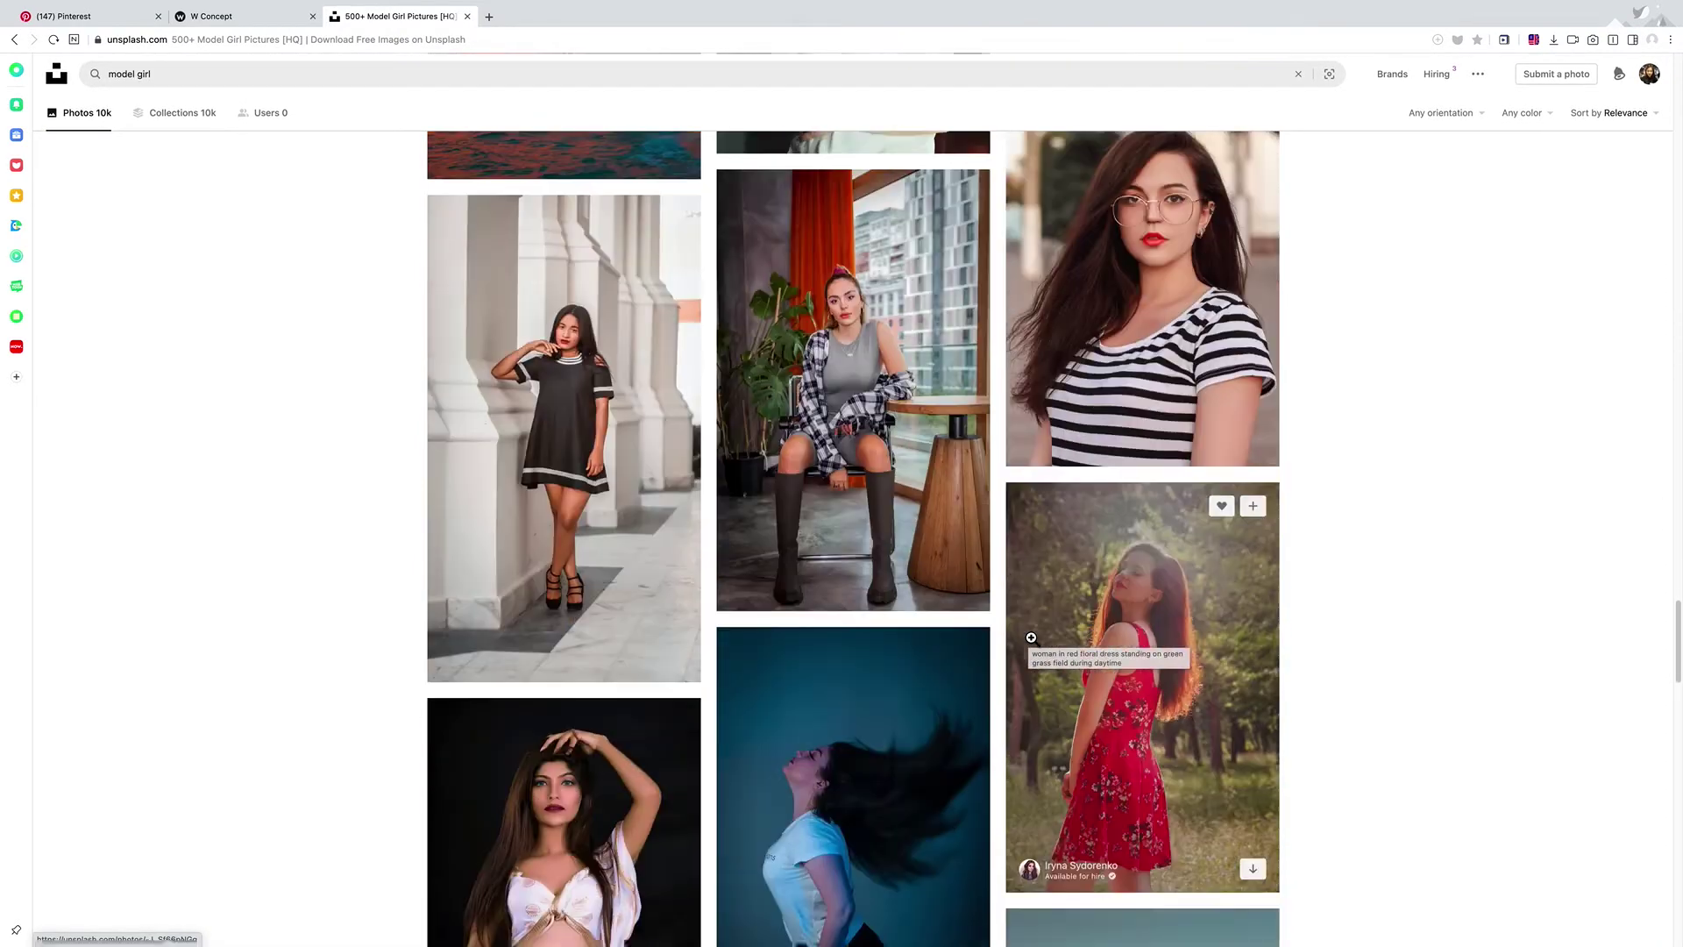
pyautogui.scroll(-20, 1030, 638)
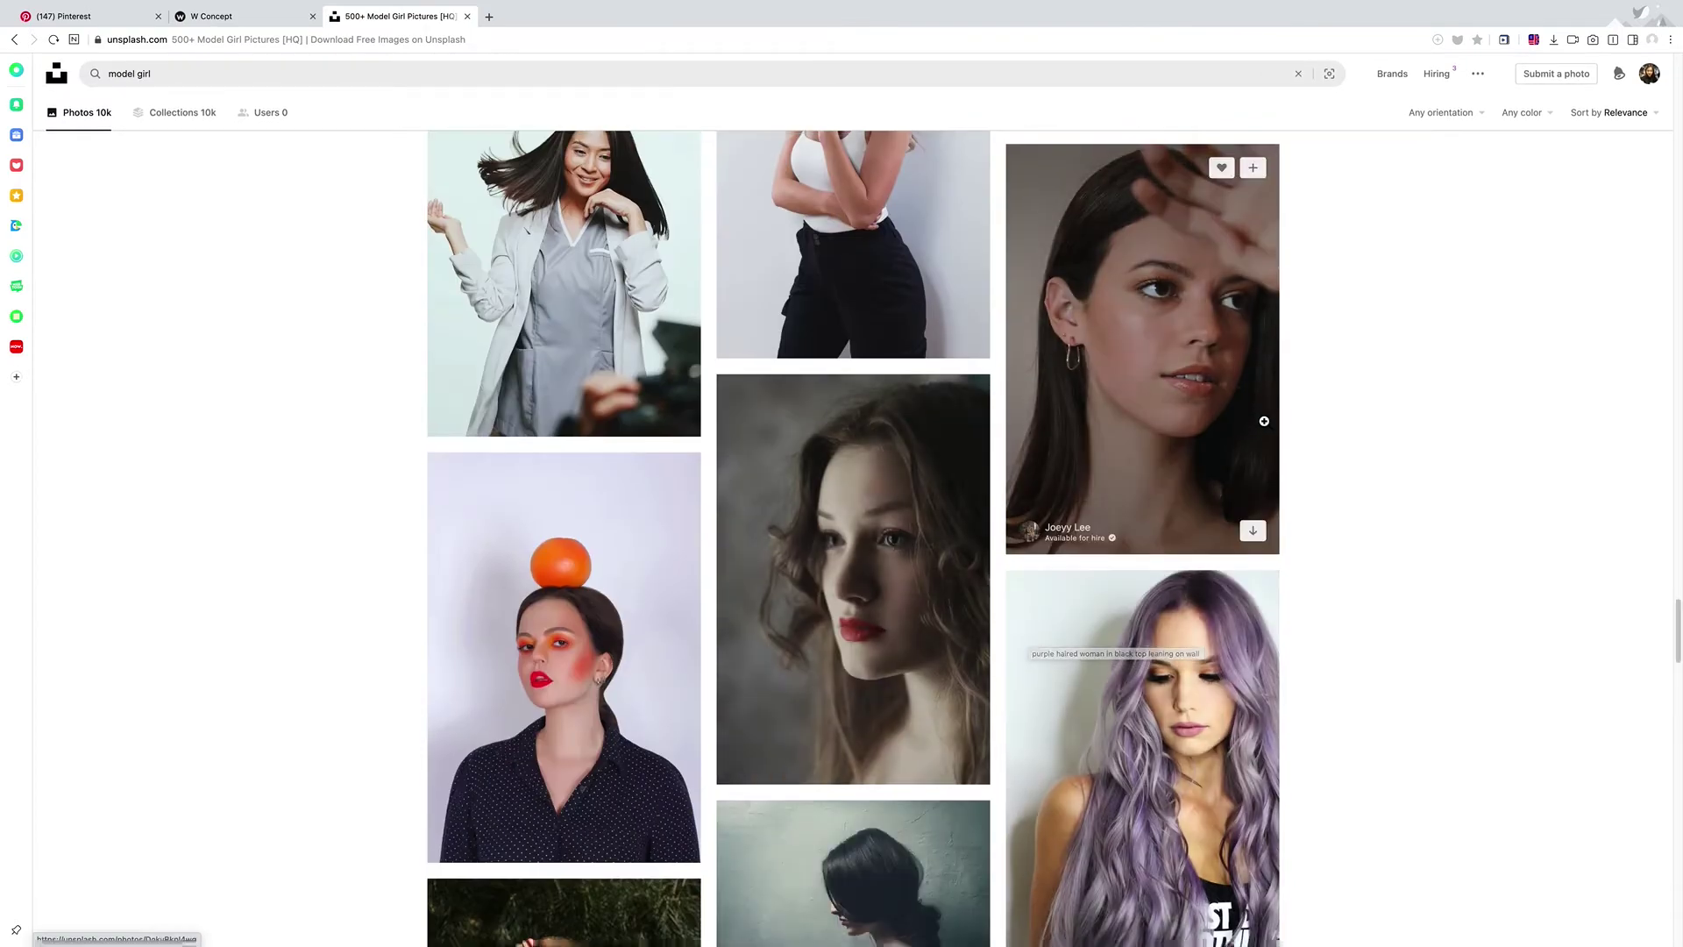
pyautogui.scroll(9, 1264, 421)
pyautogui.scroll(-6, 1279, 499)
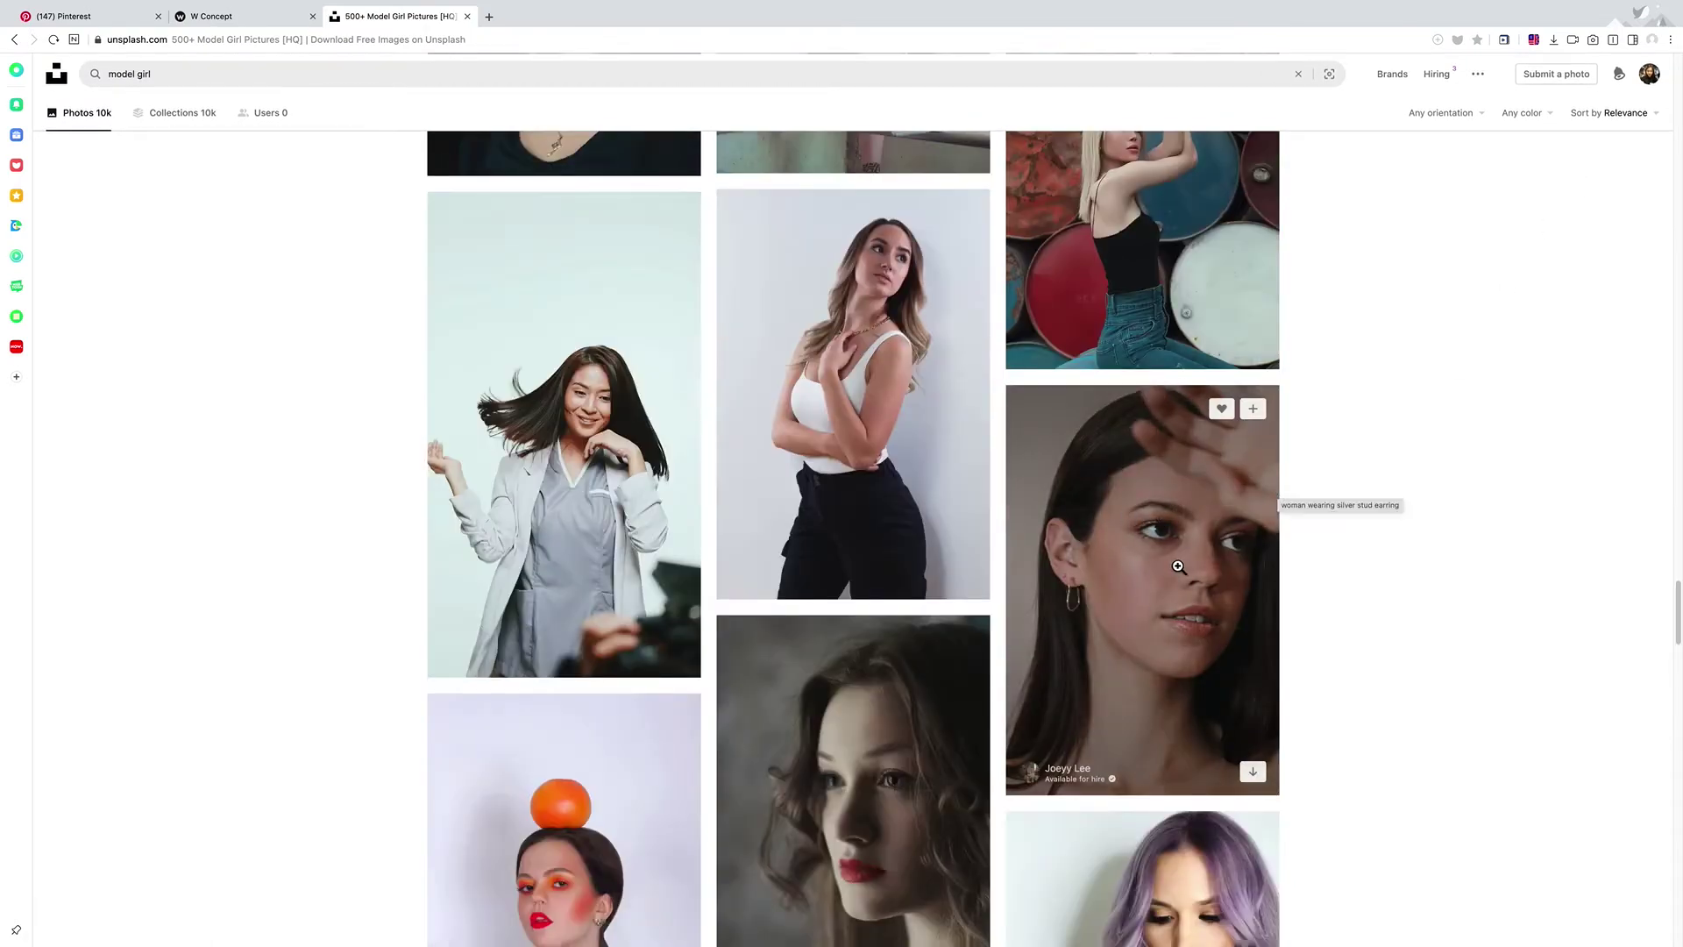
# Open the portrait of the woman wearing a silver stud earring, browse its related photos, and close it
pyautogui.click(1178, 566)
pyautogui.scroll(-10, 1178, 567)
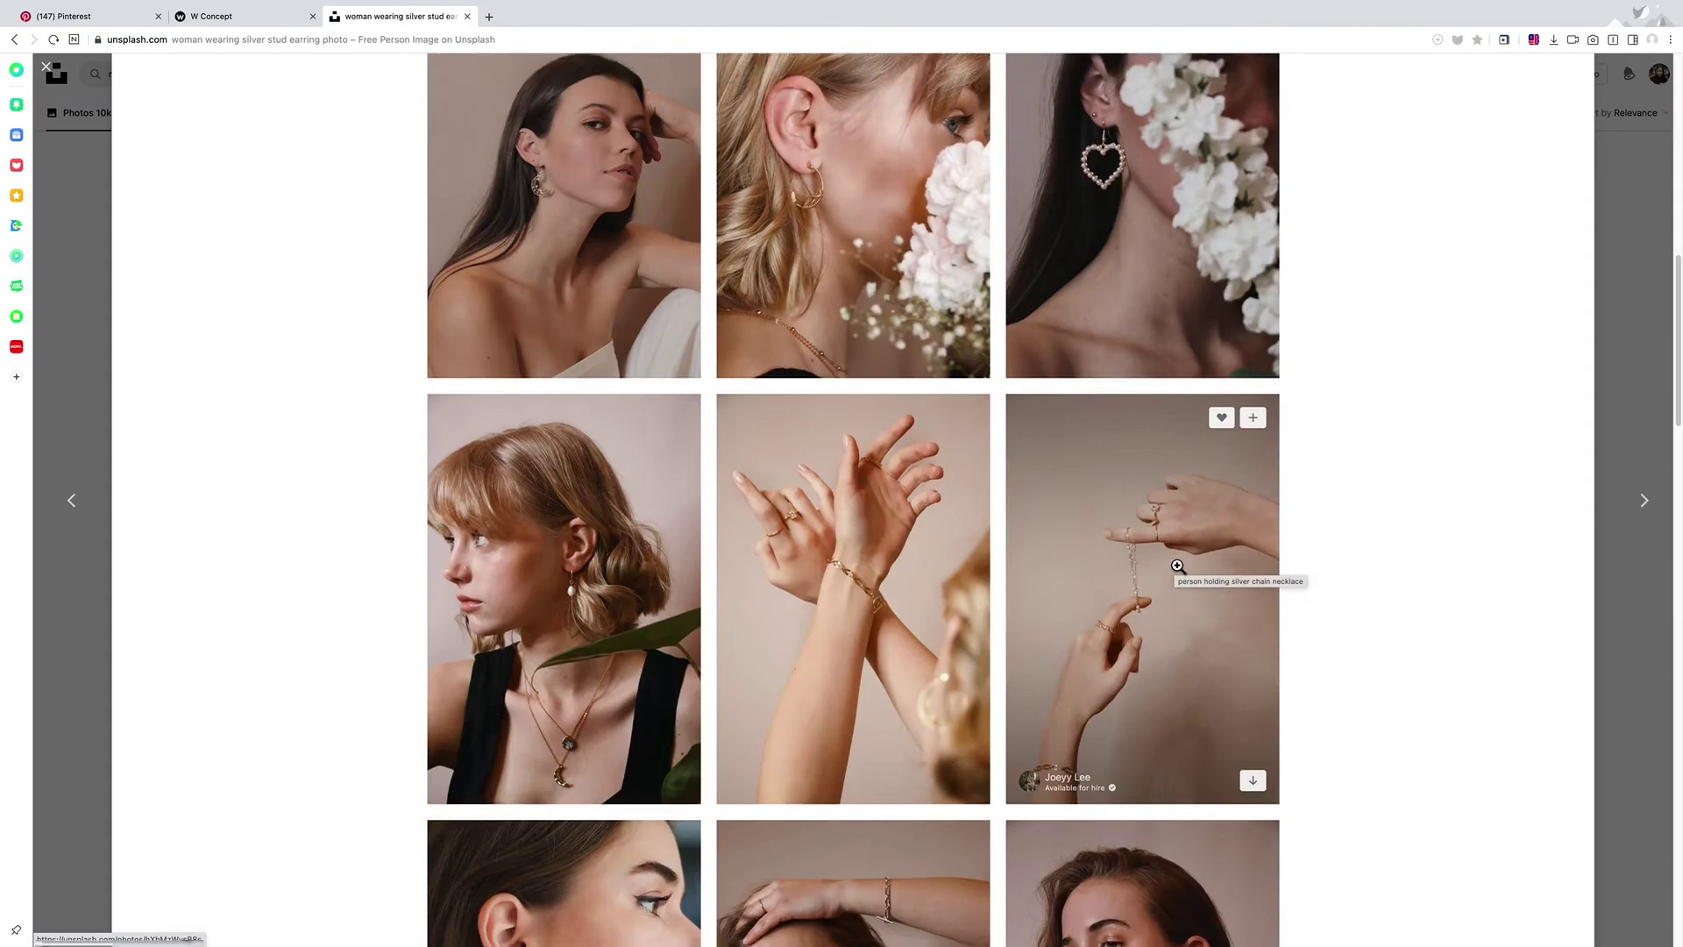
pyautogui.scroll(1, 668, 231)
pyautogui.scroll(-6, 719, 357)
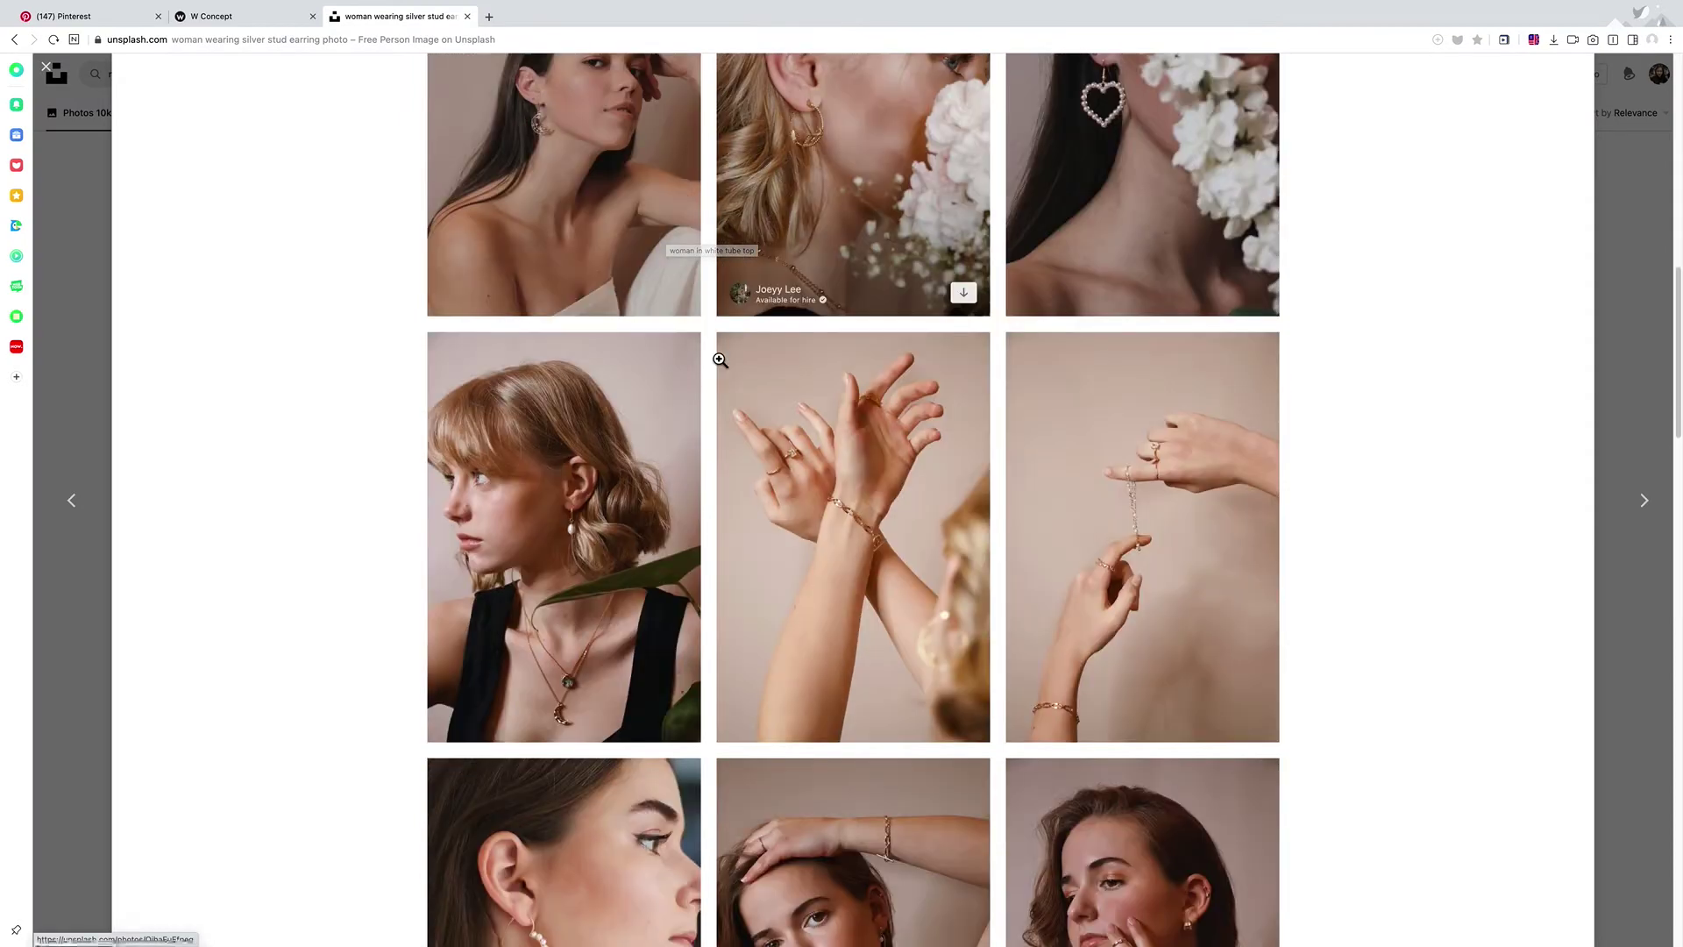
pyautogui.scroll(10, 720, 360)
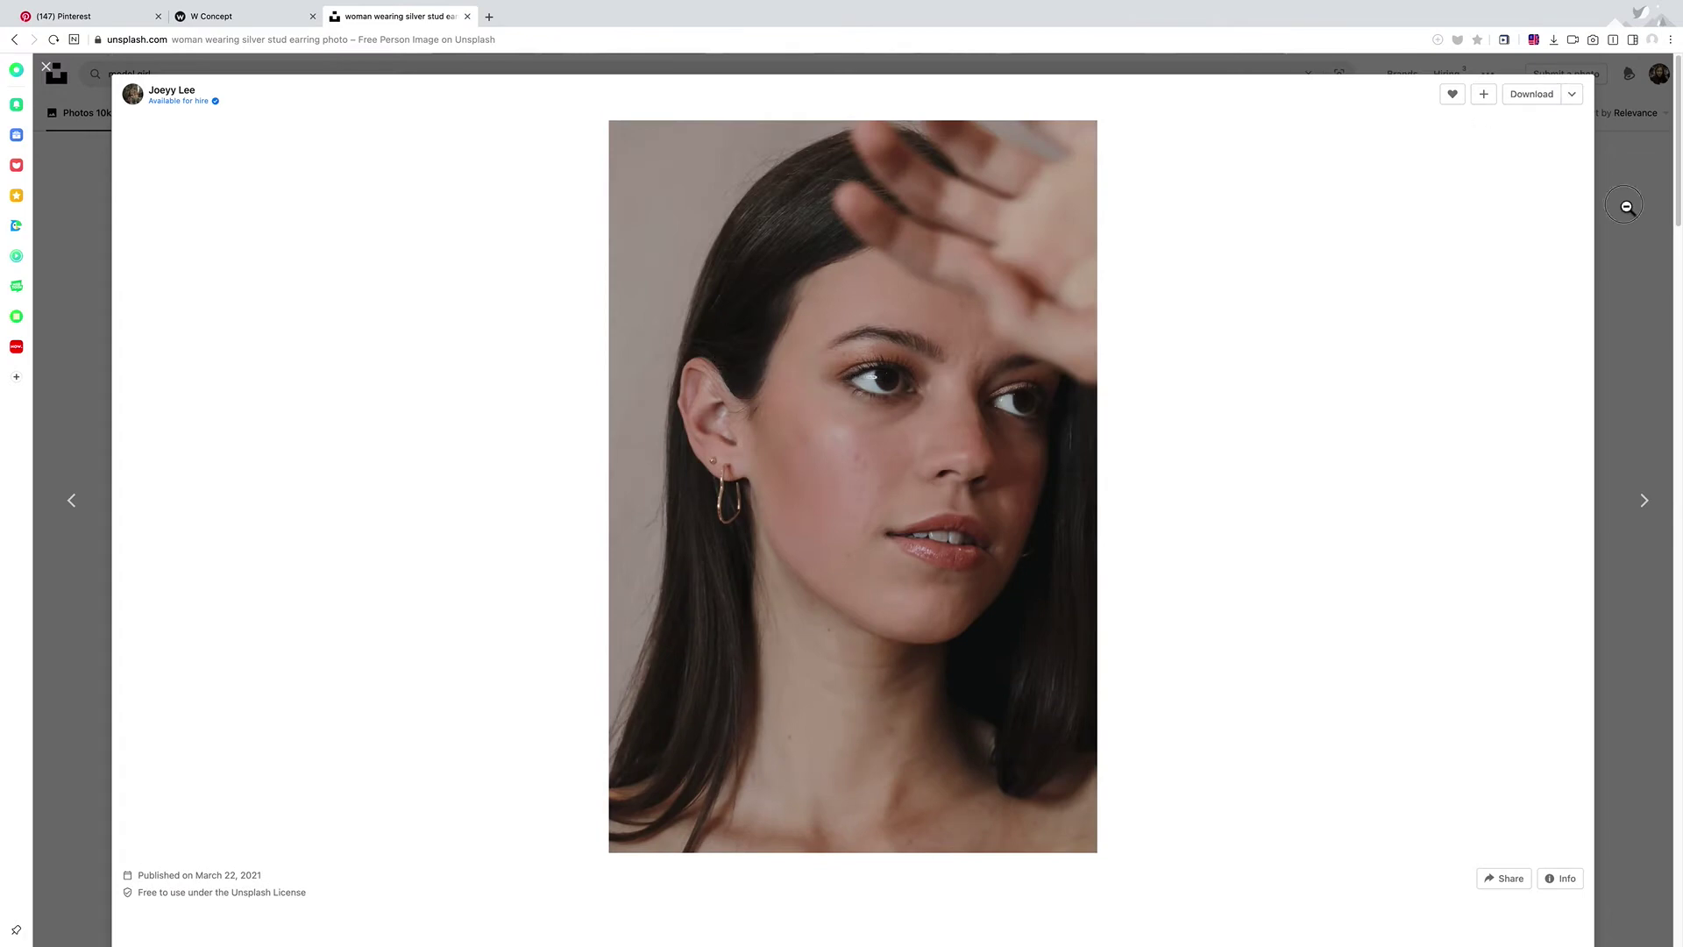
pyautogui.click(1626, 207)
# Go to the account profile's saved collections and open the 상세페이지 교육 collection
pyautogui.click(1648, 74)
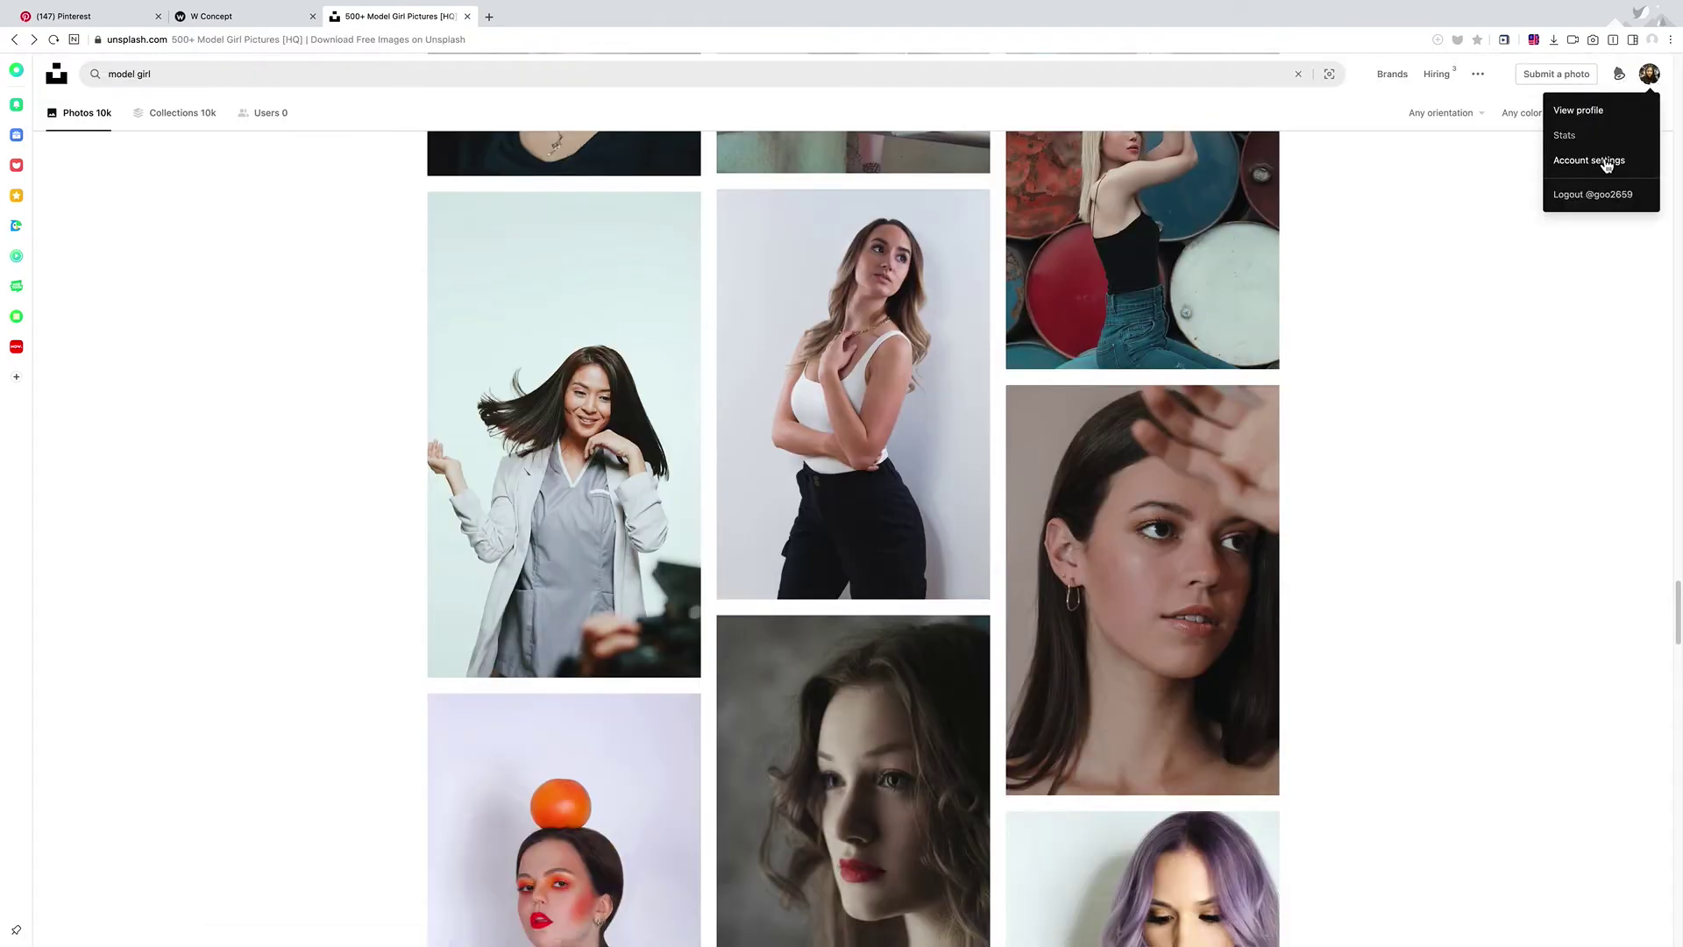
pyautogui.click(1603, 111)
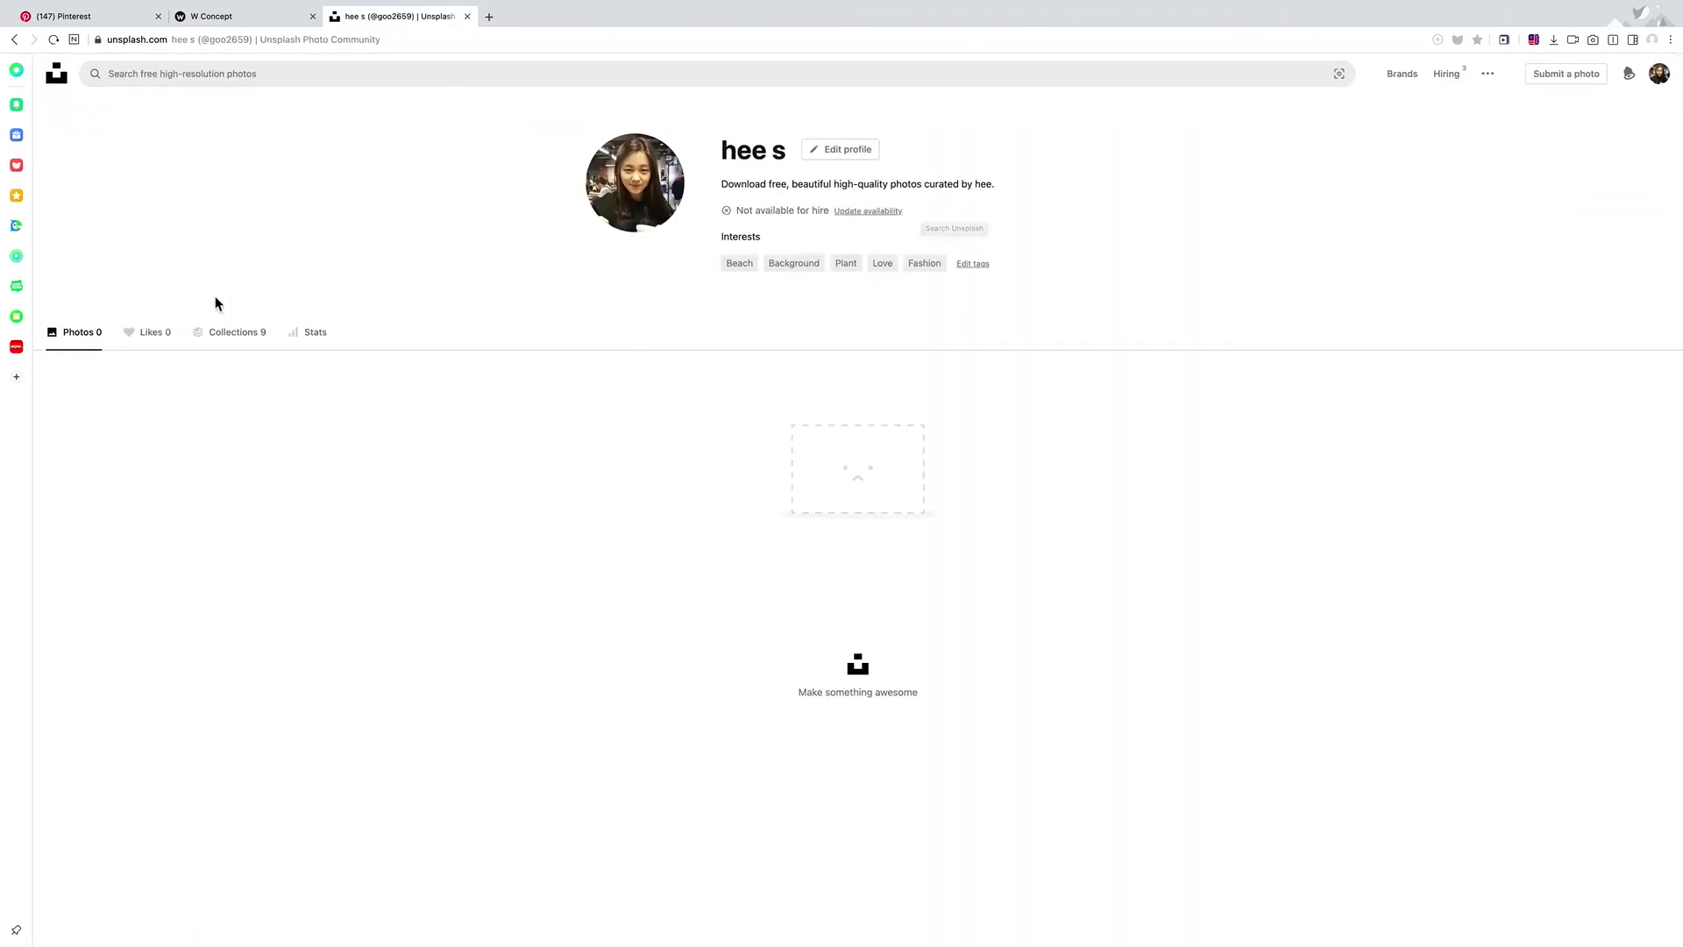
pyautogui.click(208, 338)
pyautogui.scroll(-4, 796, 484)
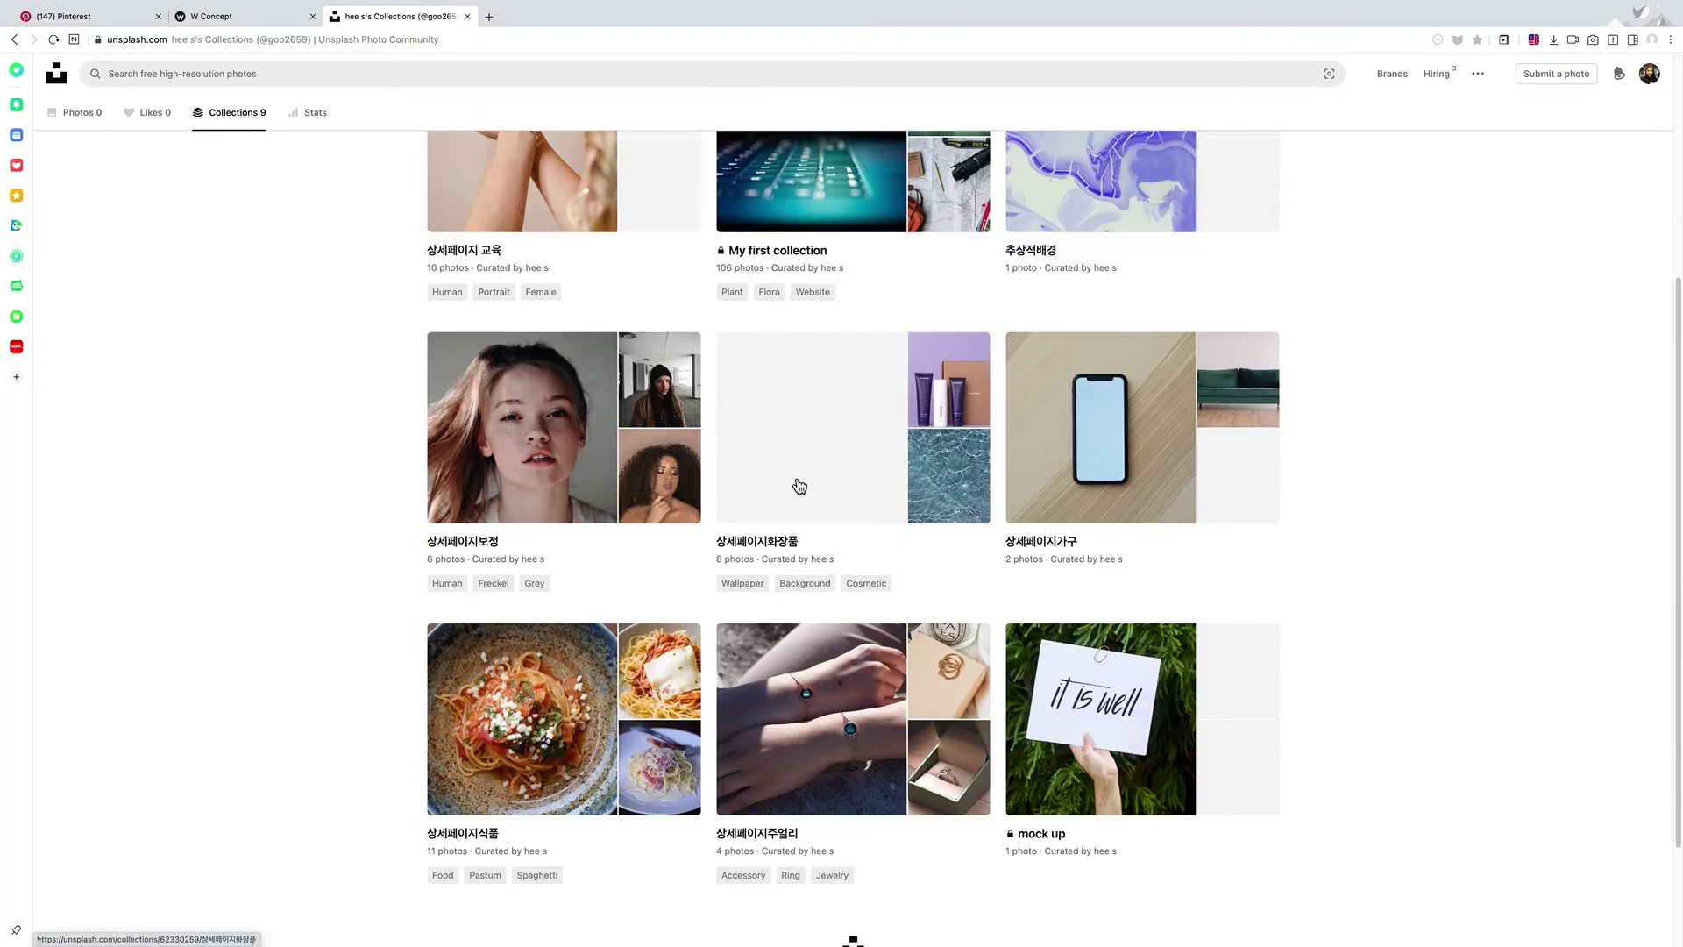
pyautogui.scroll(1, 798, 485)
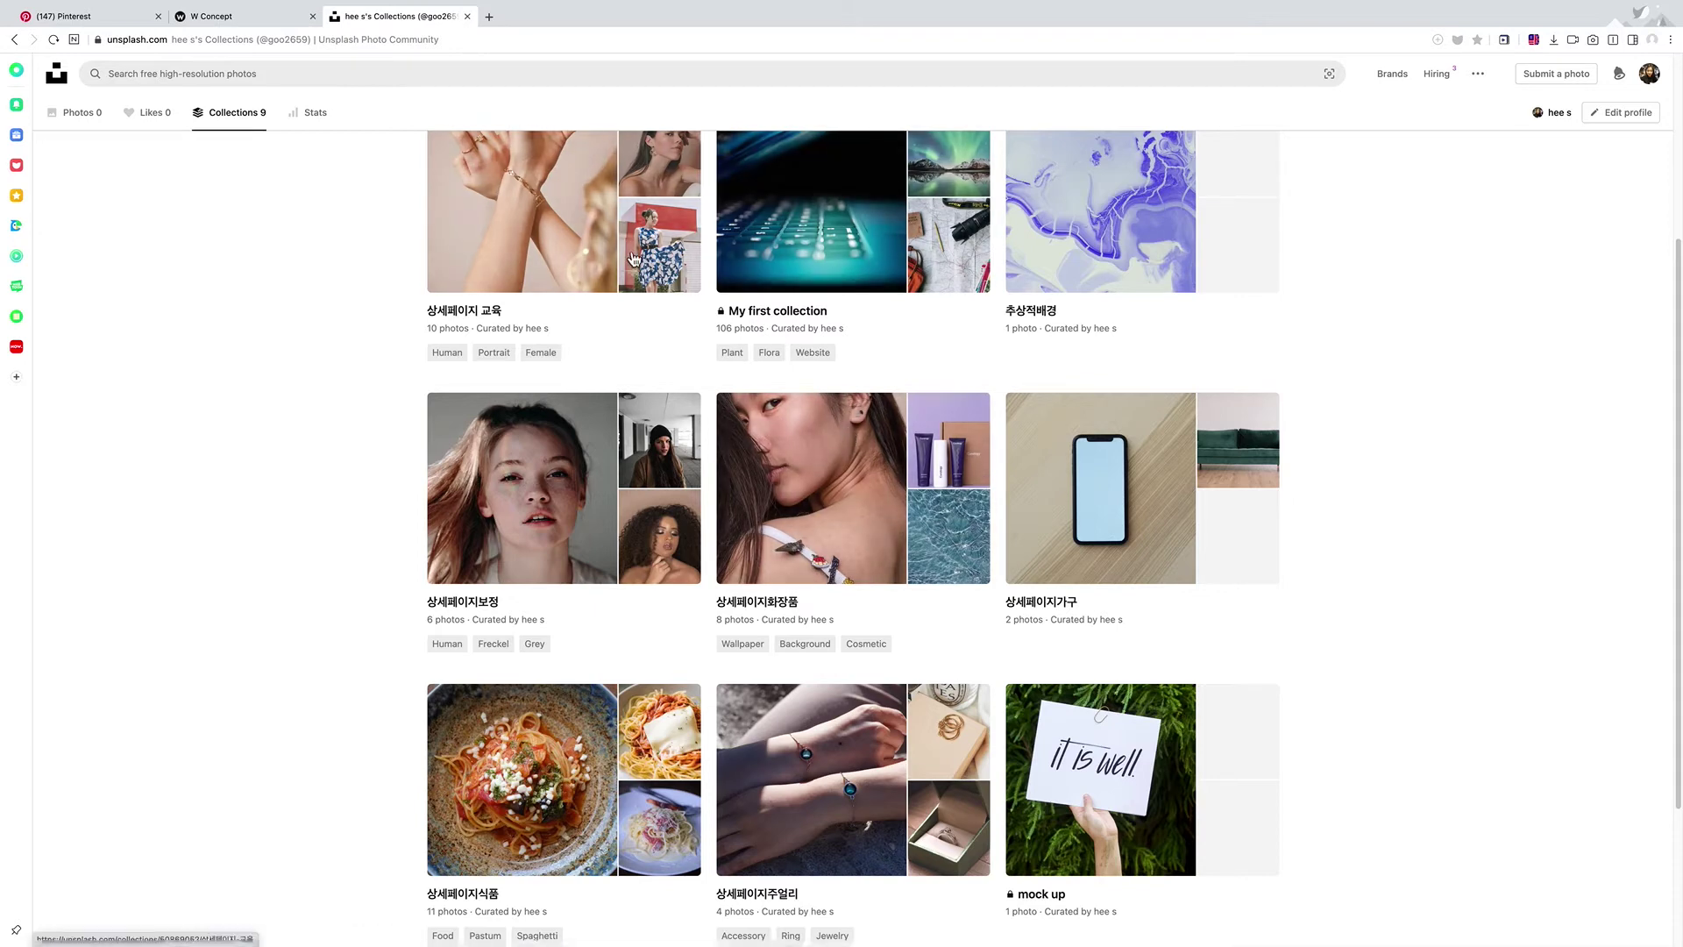
pyautogui.click(552, 260)
pyautogui.scroll(-4, 929, 351)
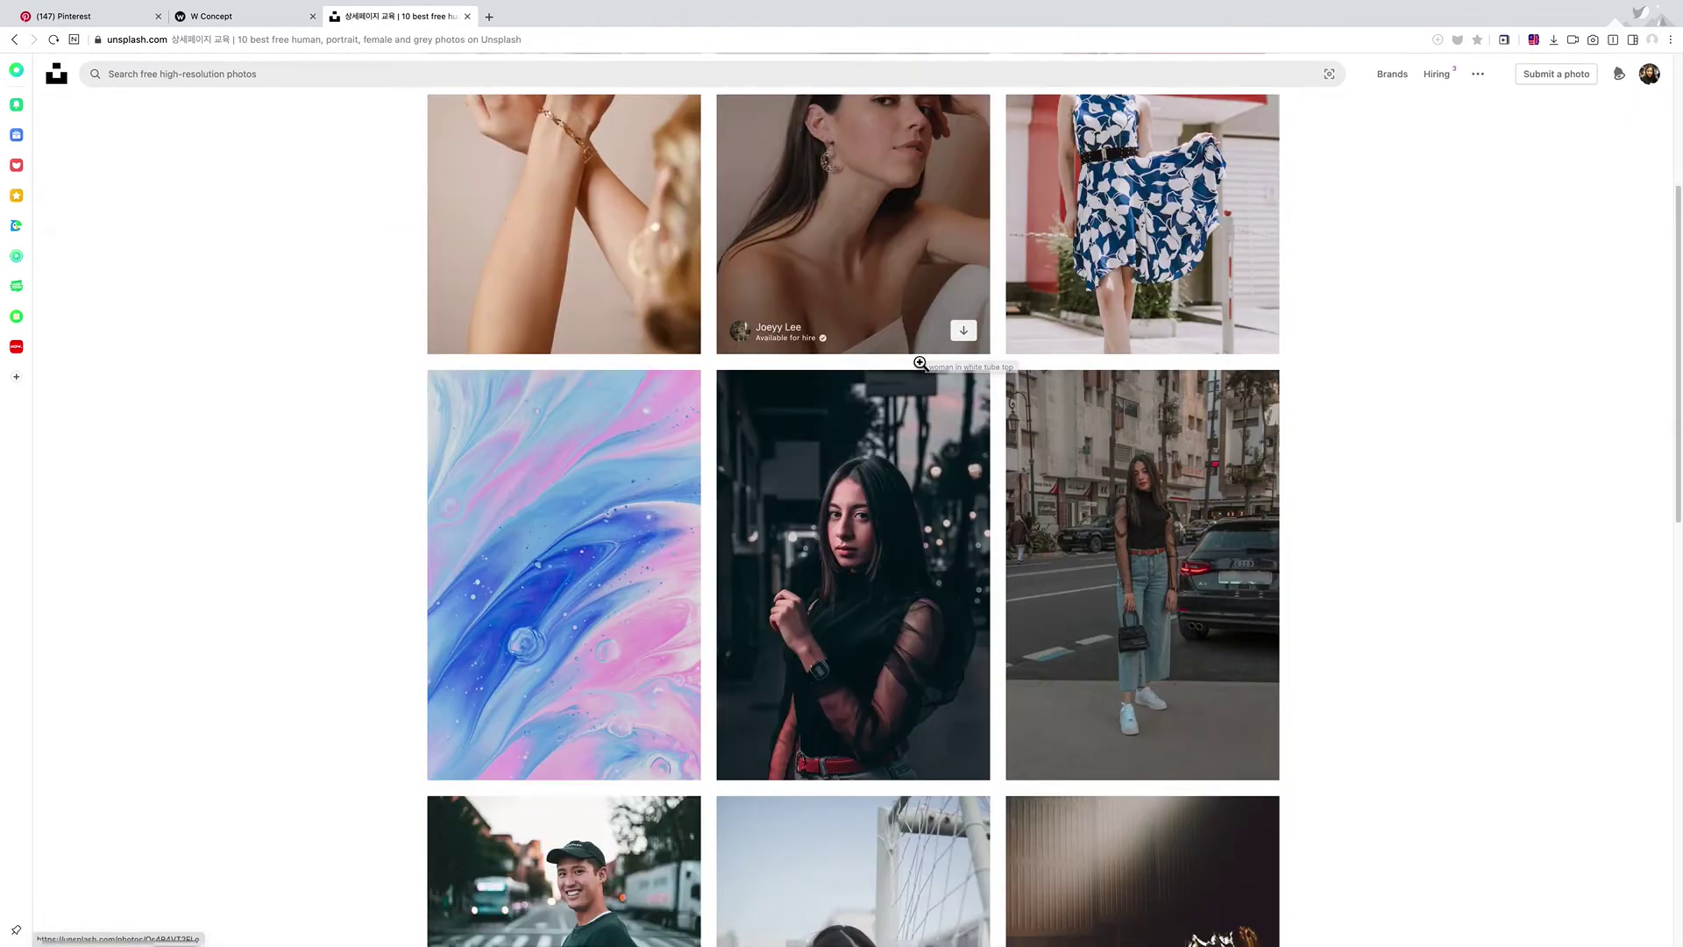
# Copy the enlarged photo of the woman in a white tube top from the collection and switch to Photoshop
pyautogui.click(885, 317)
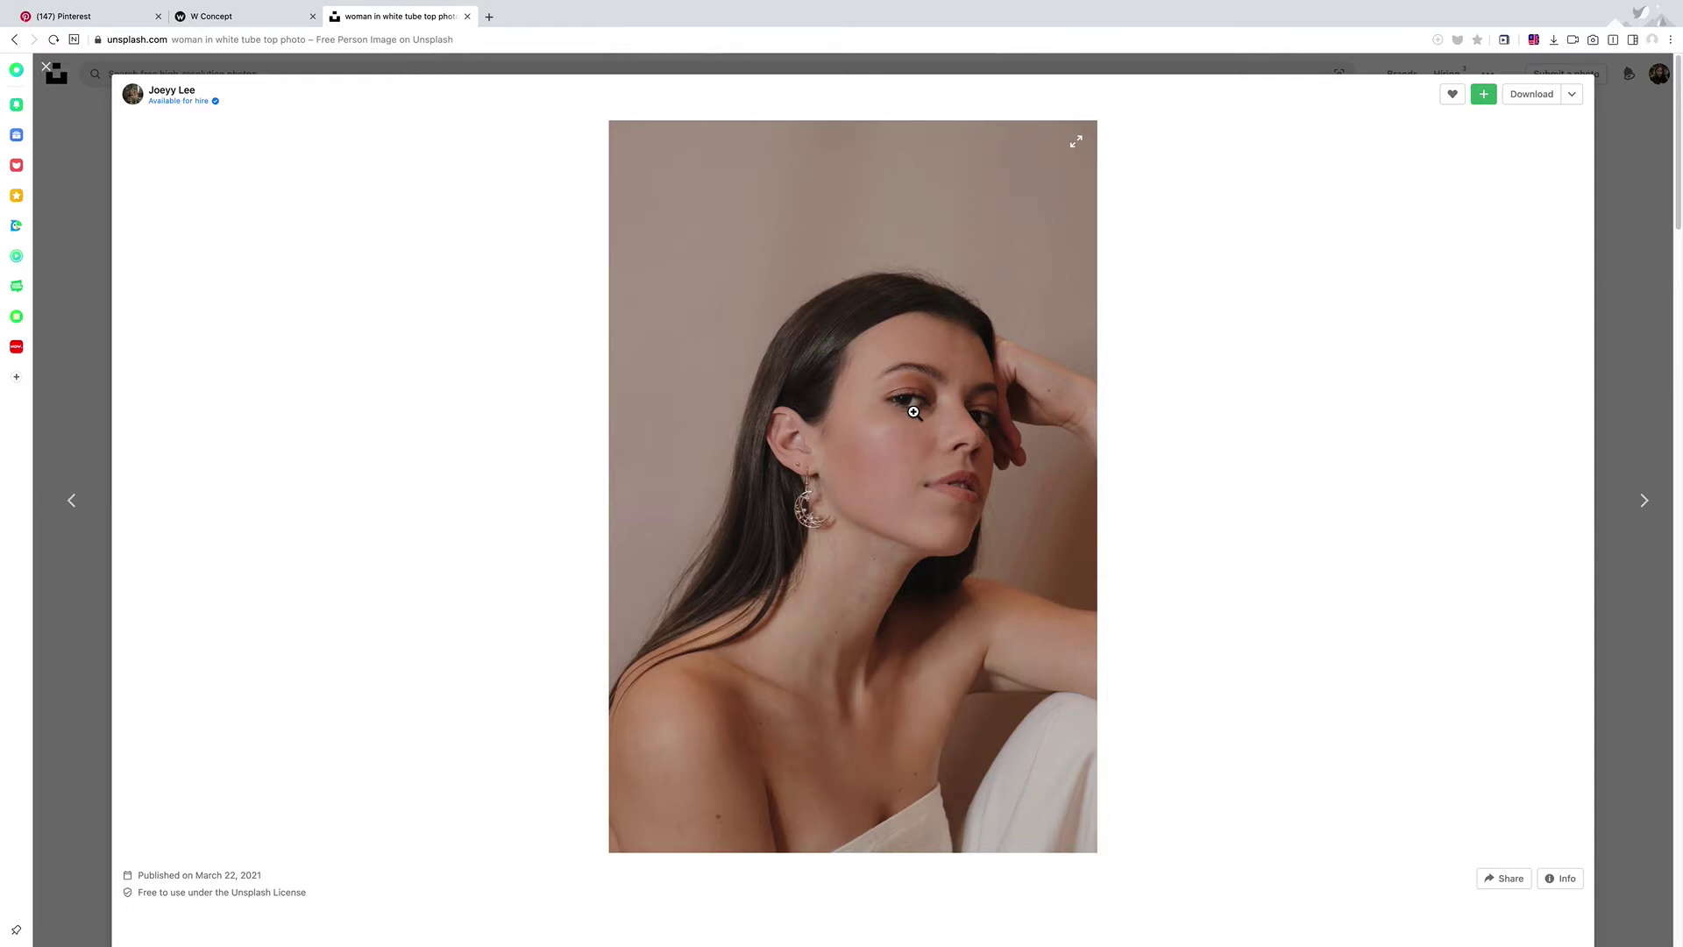
pyautogui.click(914, 412)
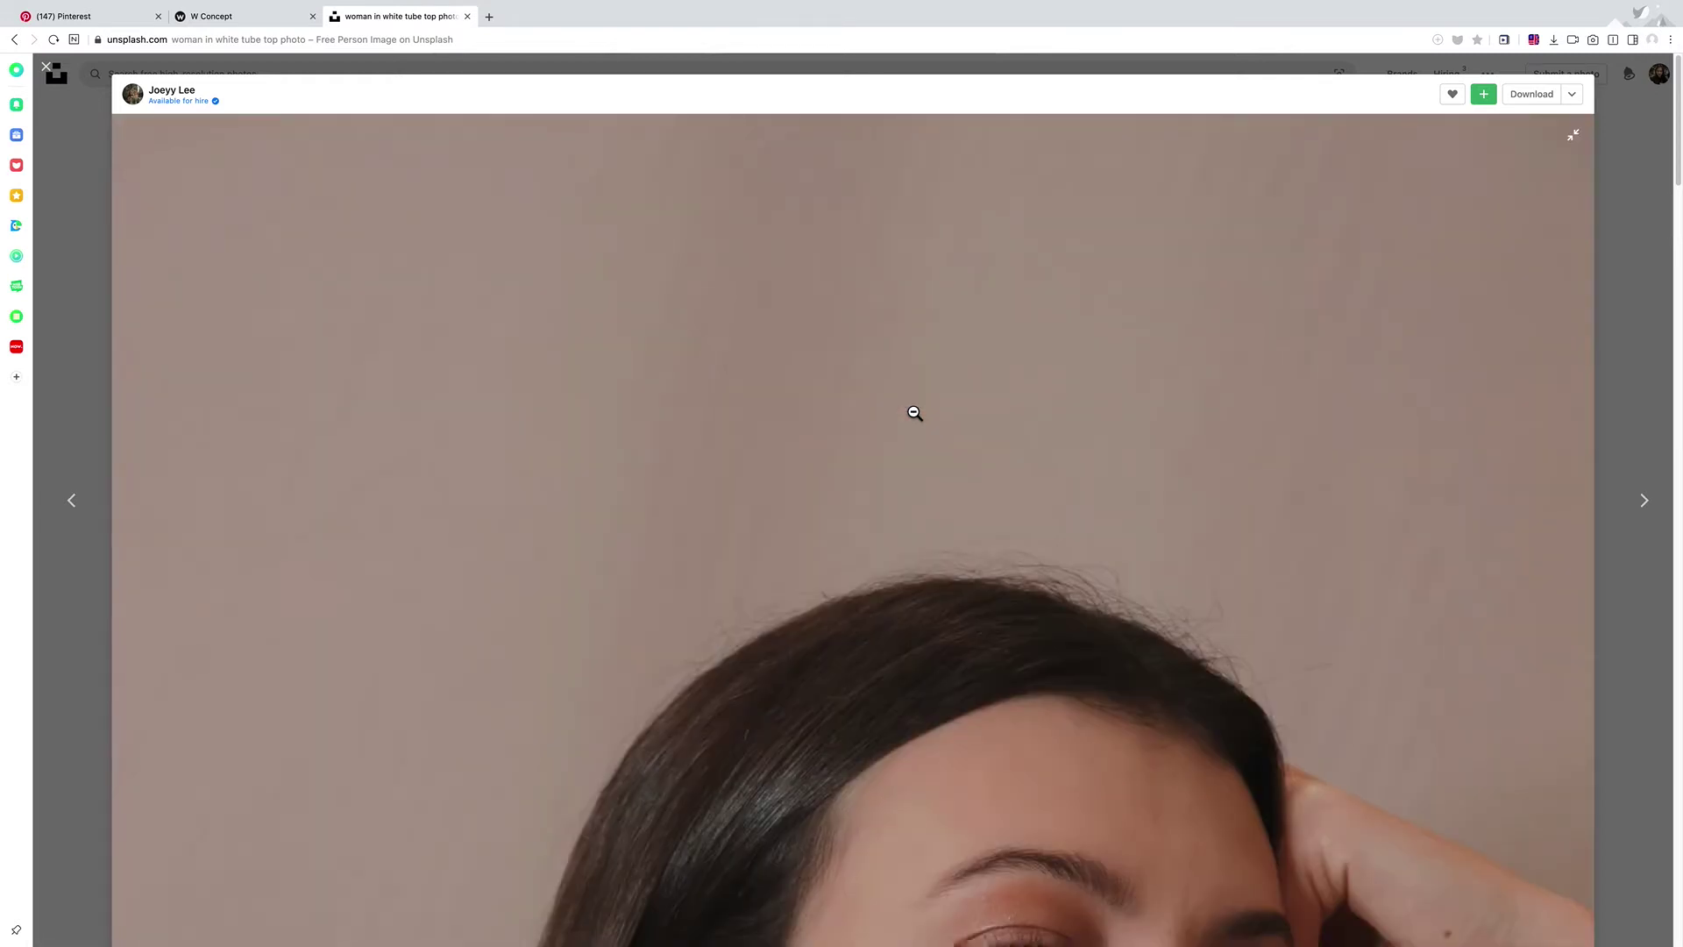
pyautogui.rightClick(914, 412)
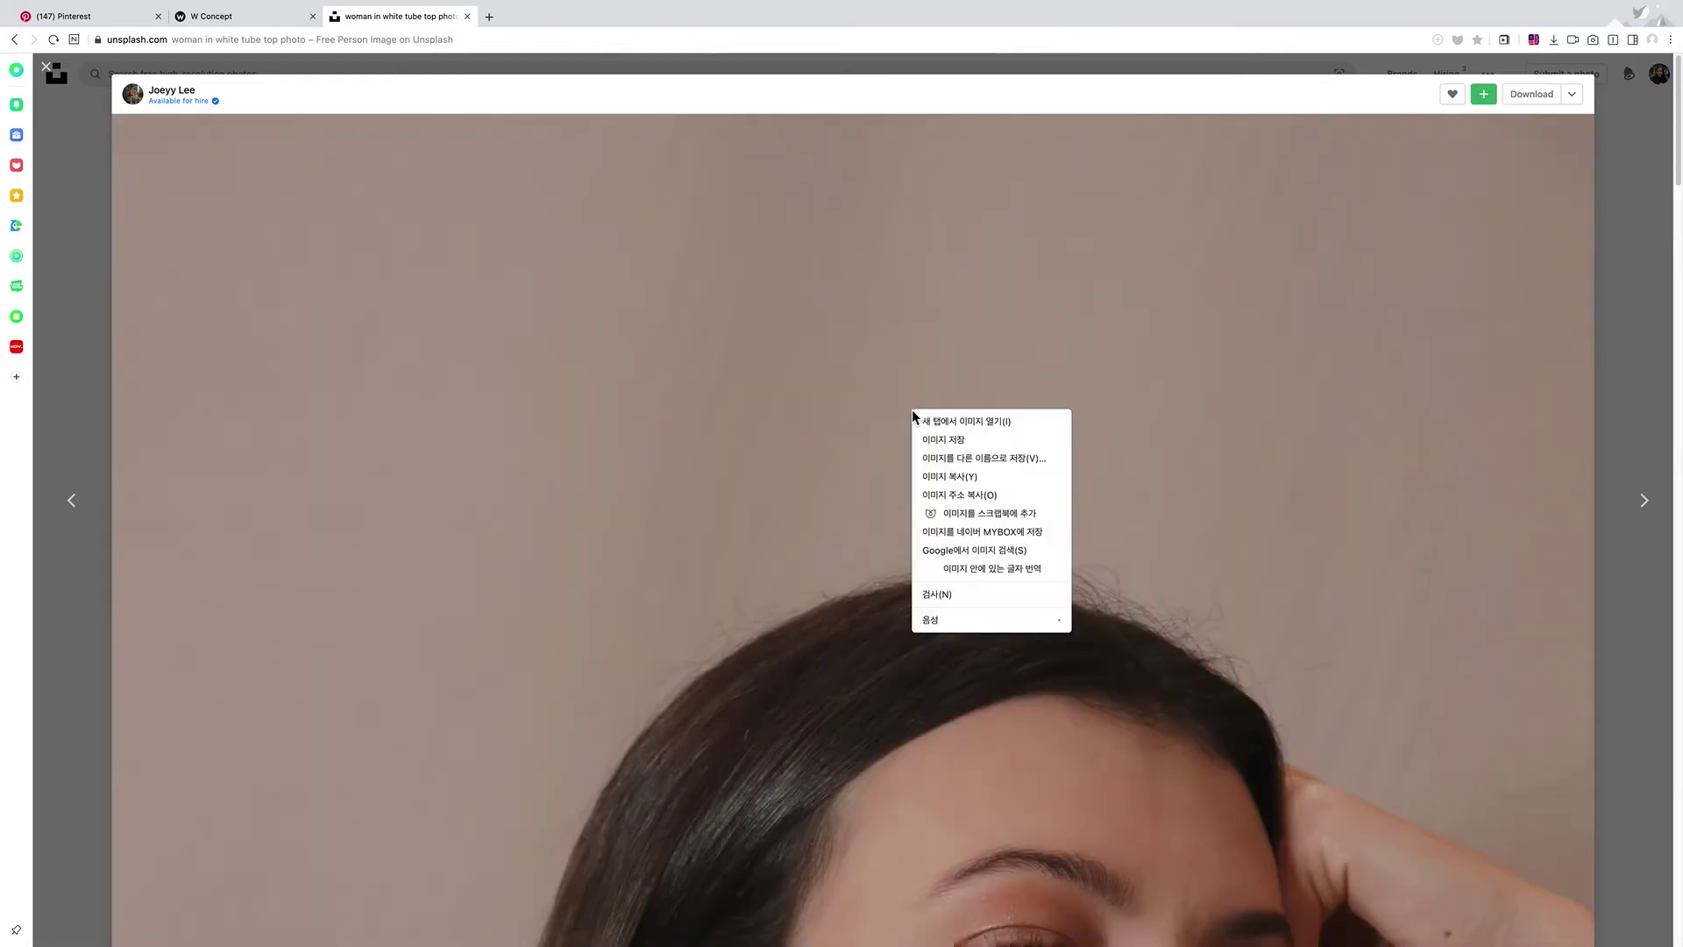
pyautogui.click(940, 478)
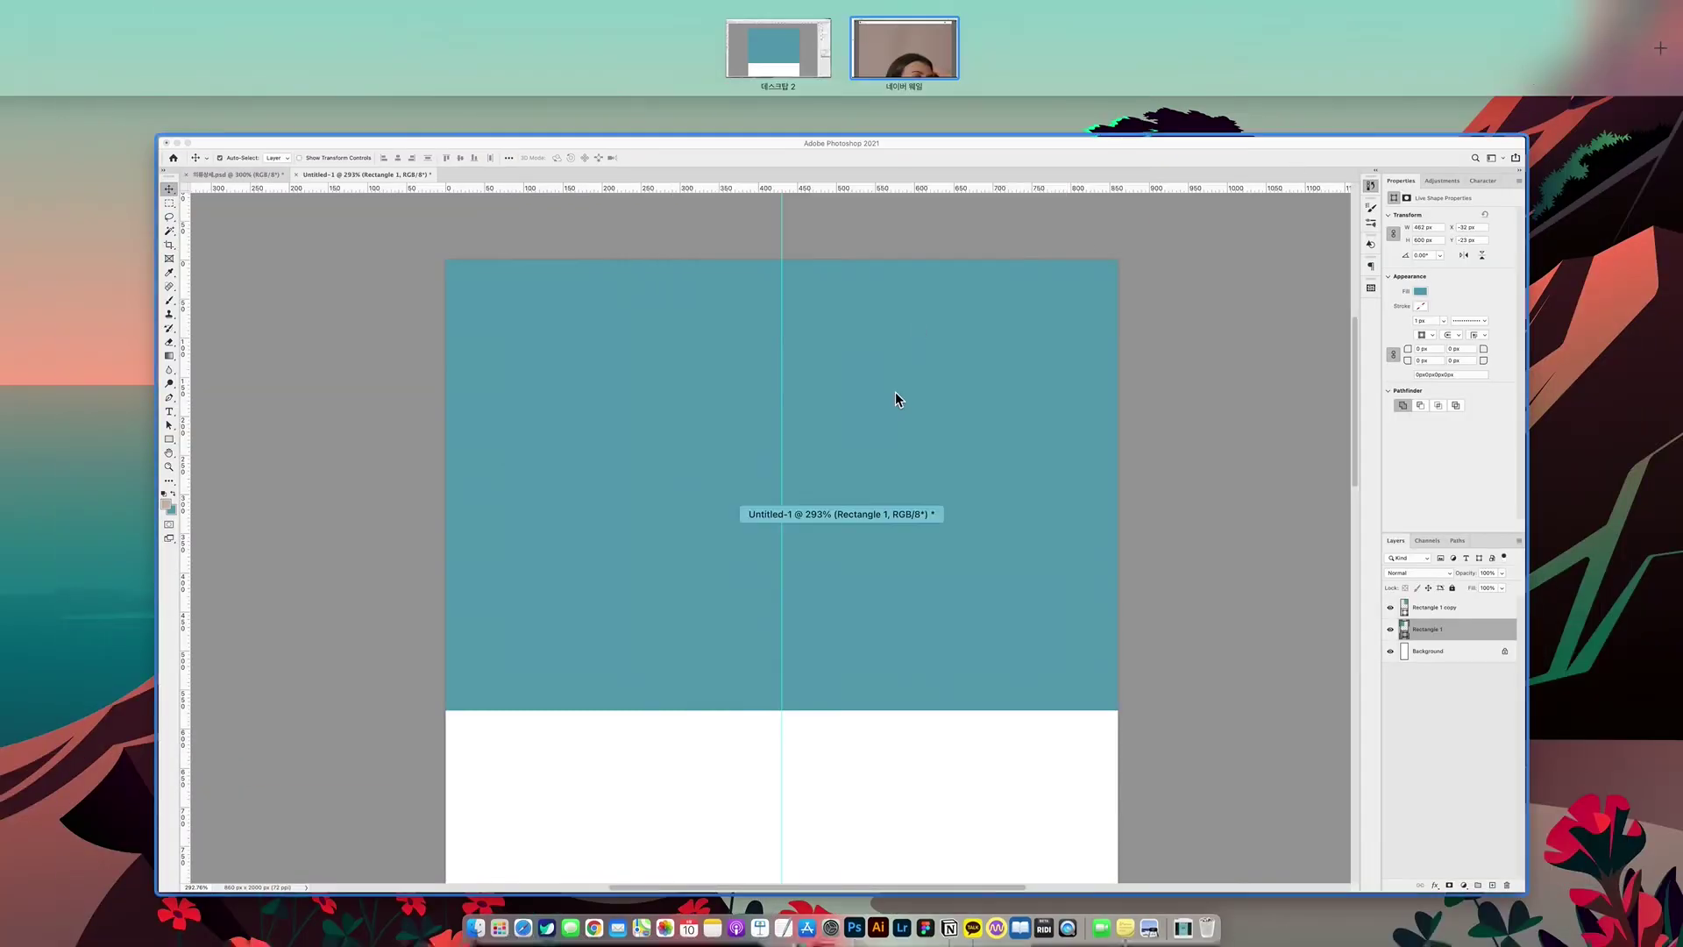
pyautogui.click(896, 392)
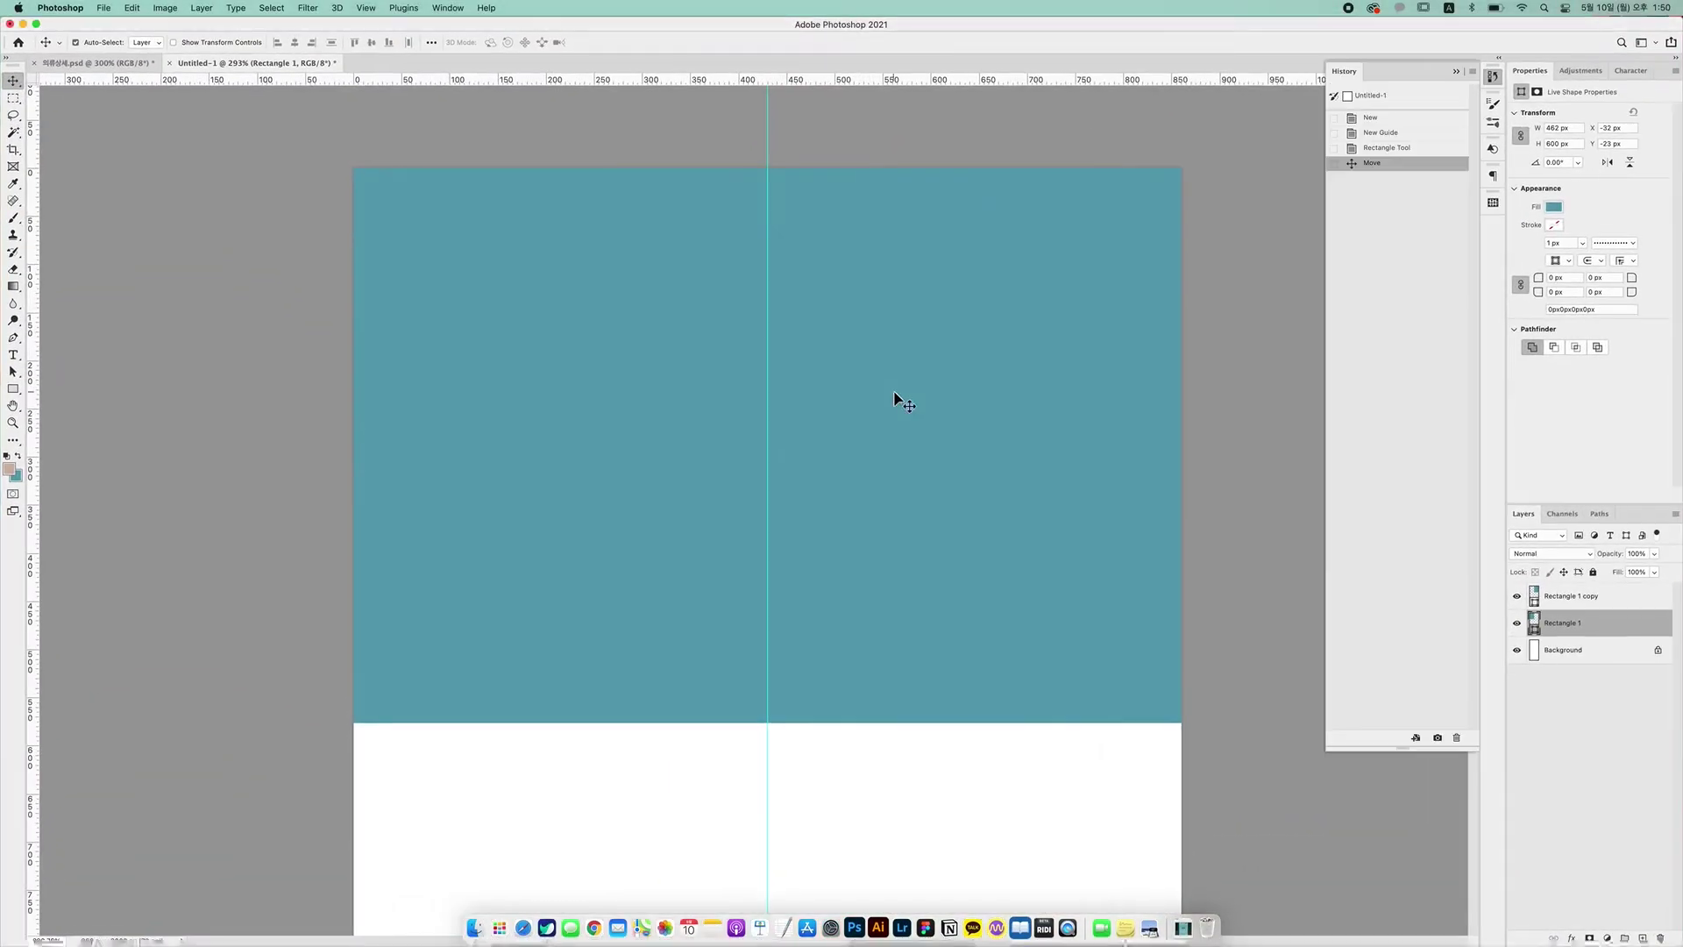
# Return to the collection, copy the enlarged photo of hands with gold ring and bracelet, and switch to Photoshop
pyautogui.hotkey('ctrl', 'Up')
pyautogui.click(903, 49)
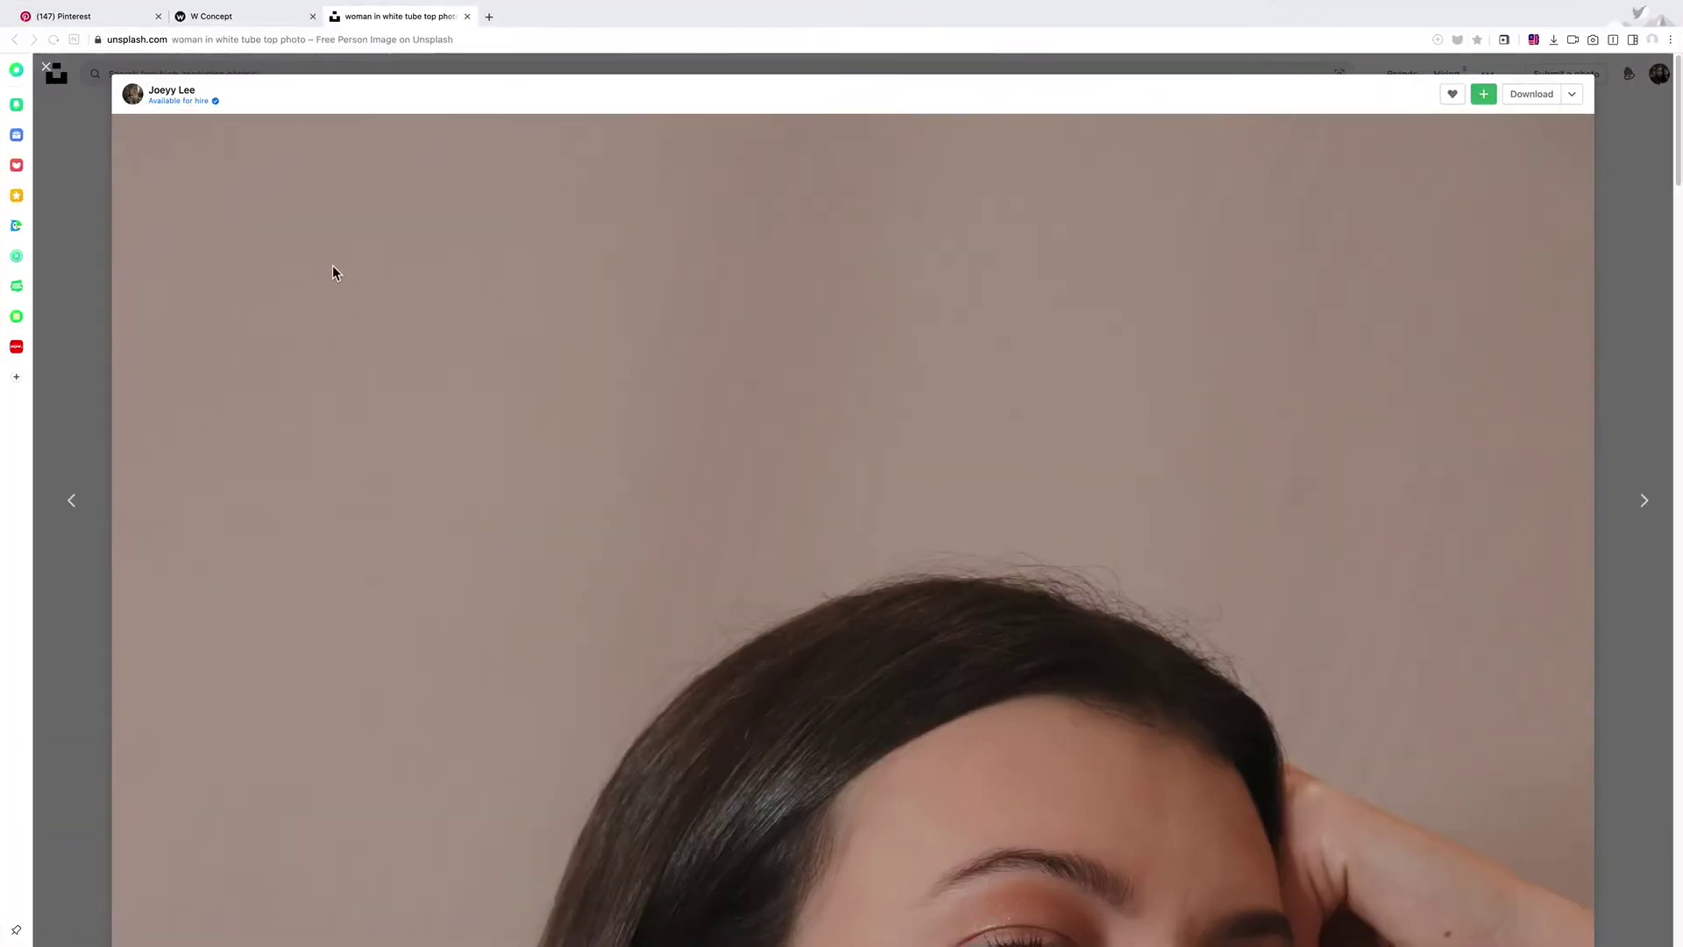
pyautogui.scroll(-5, 473, 362)
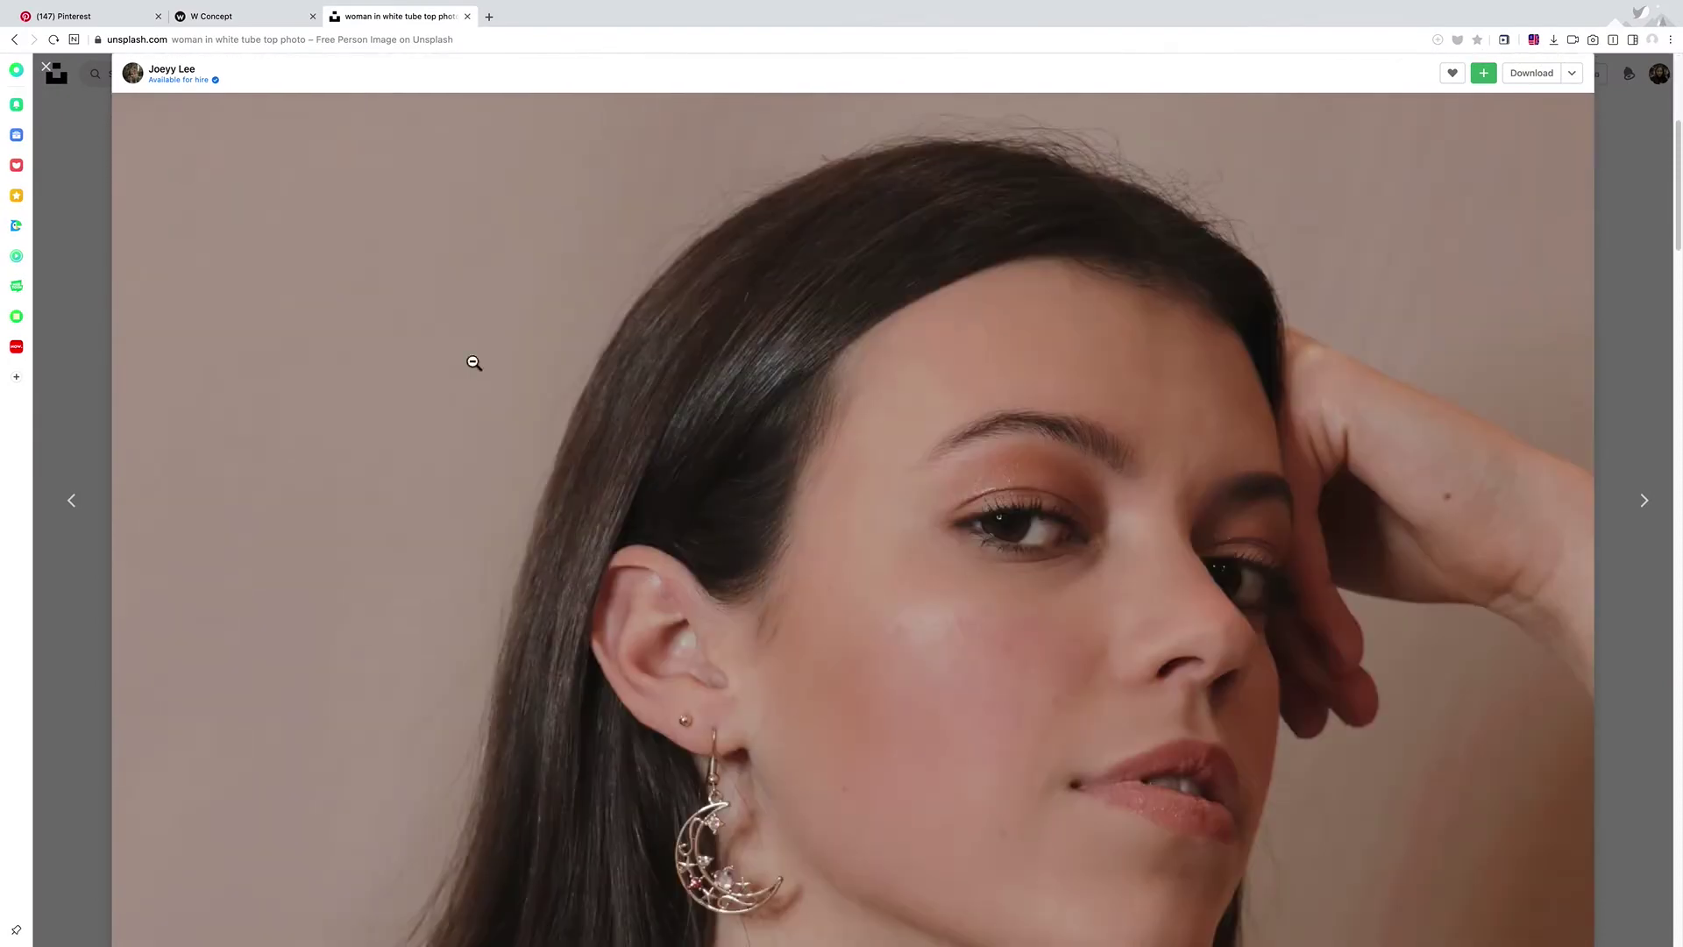
pyautogui.click(46, 68)
pyautogui.click(481, 271)
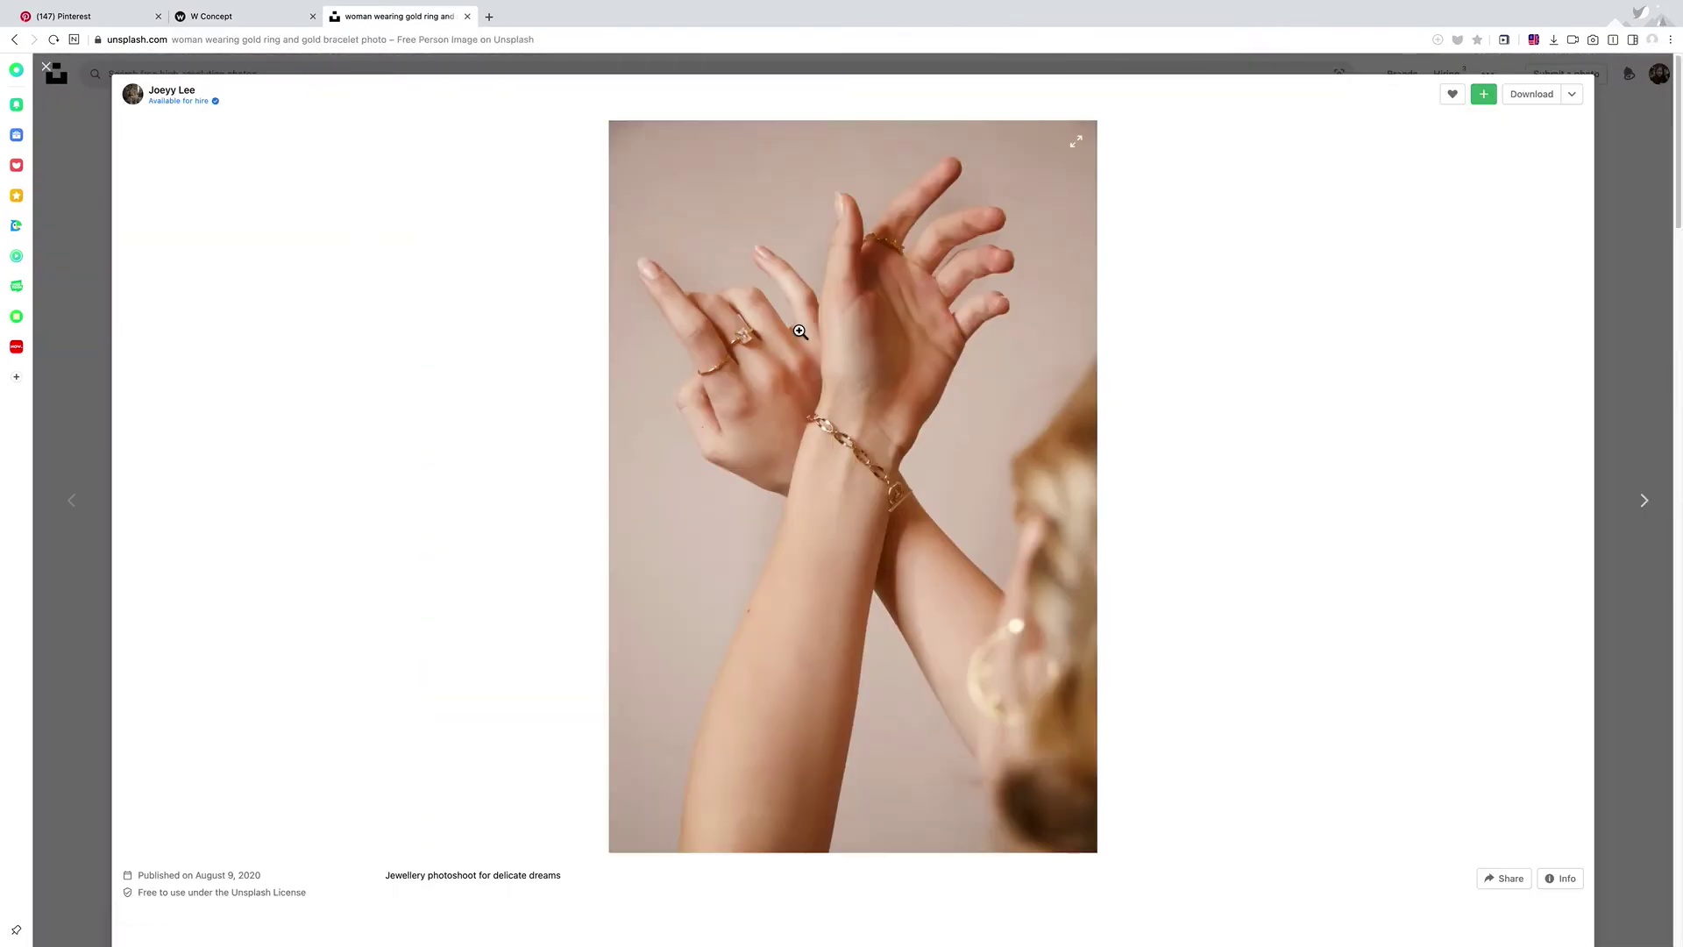
pyautogui.click(800, 331)
pyautogui.rightClick(798, 330)
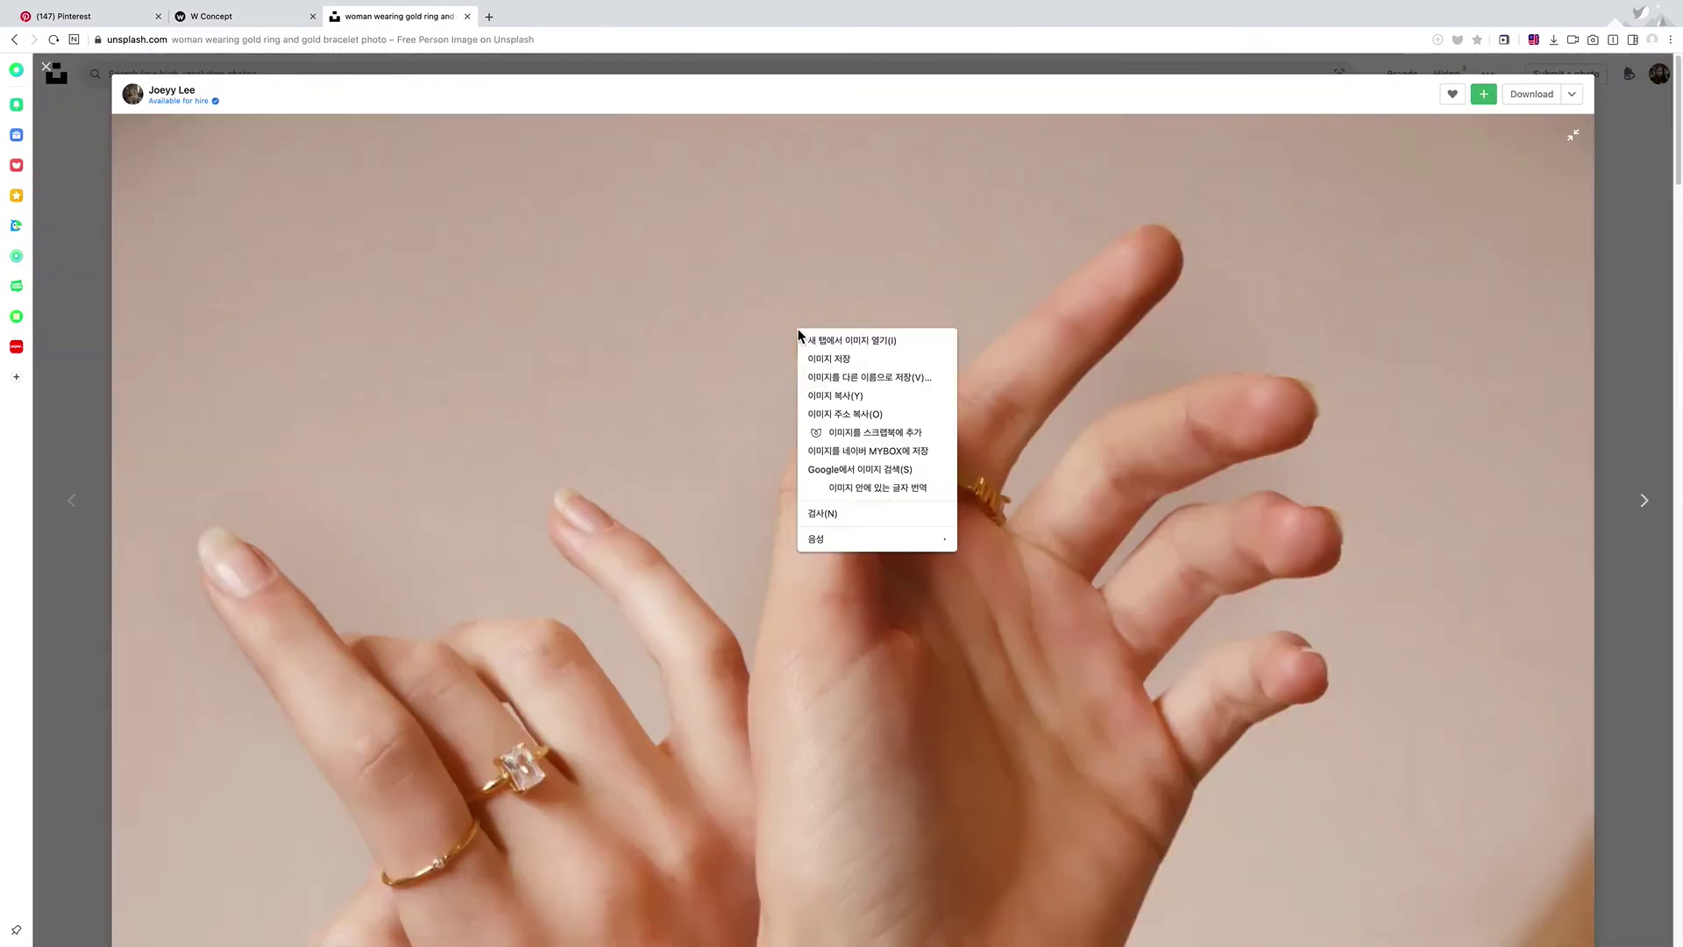
pyautogui.click(853, 398)
pyautogui.hotkey('ctrl', 'Left')
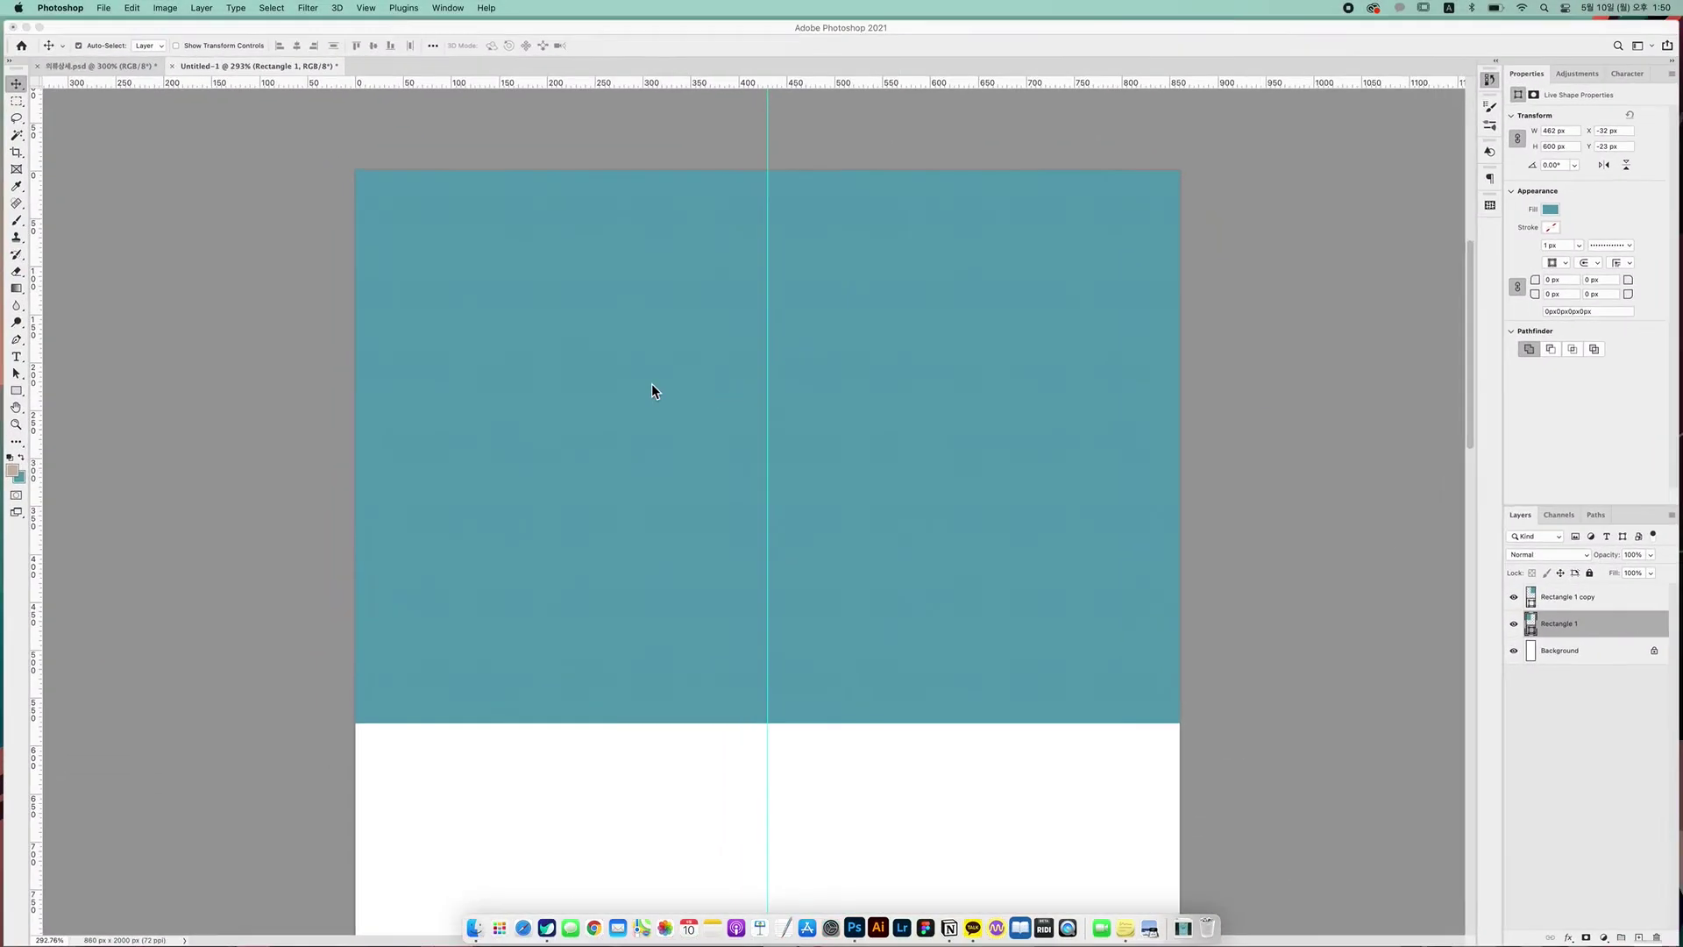
# Shift the left teal rectangle slightly and undo the move
pyautogui.moveTo(568, 377)
pyautogui.mouseDown()
pyautogui.moveTo(553, 500)
pyautogui.moveTo(546, 391)
pyautogui.mouseUp()
pyautogui.press('super+z')
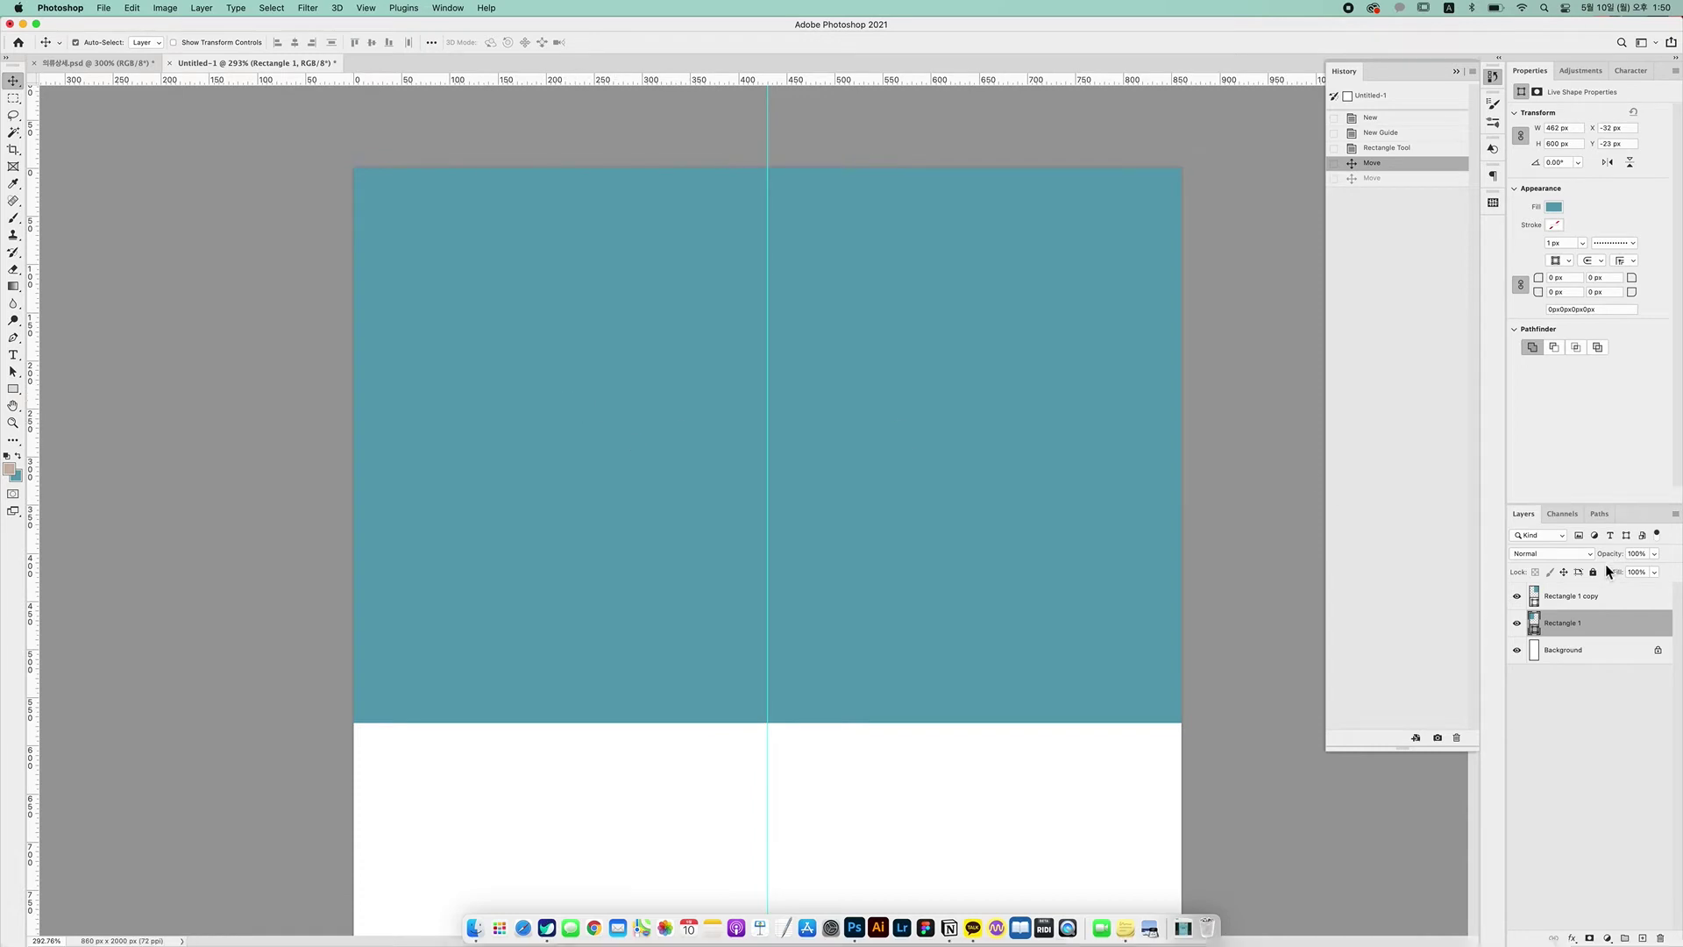
# Paste the copied hands photo directly above the Rectangle 1 layer and shift it right and upward
pyautogui.click(1562, 597)
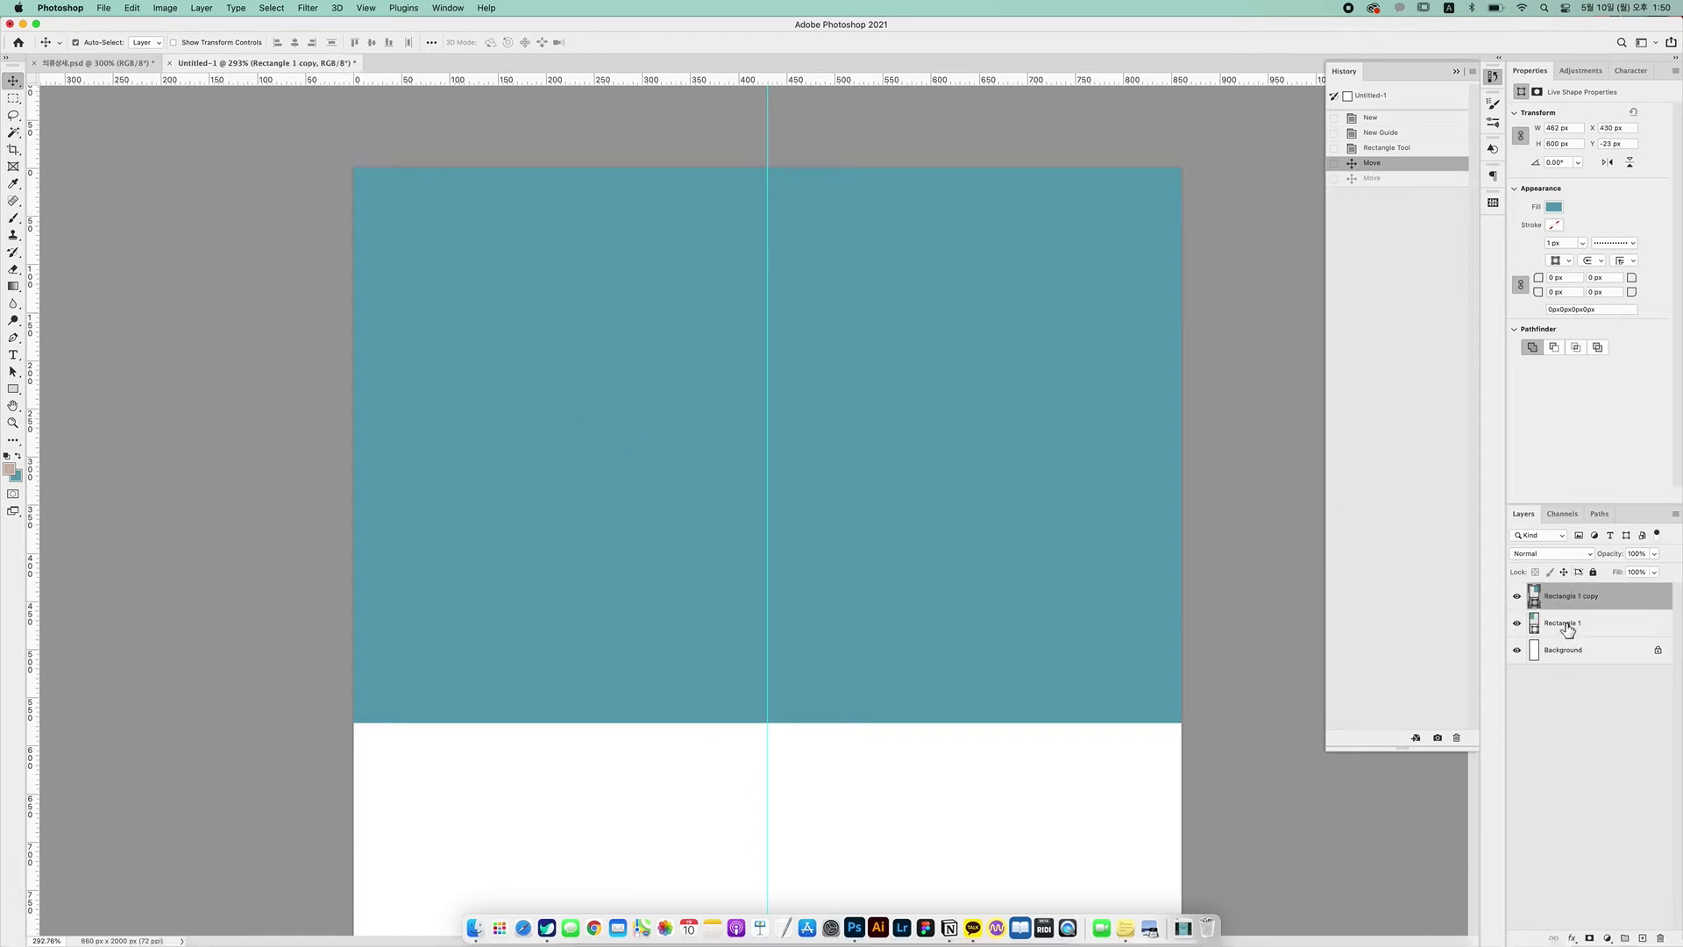
pyautogui.click(1561, 631)
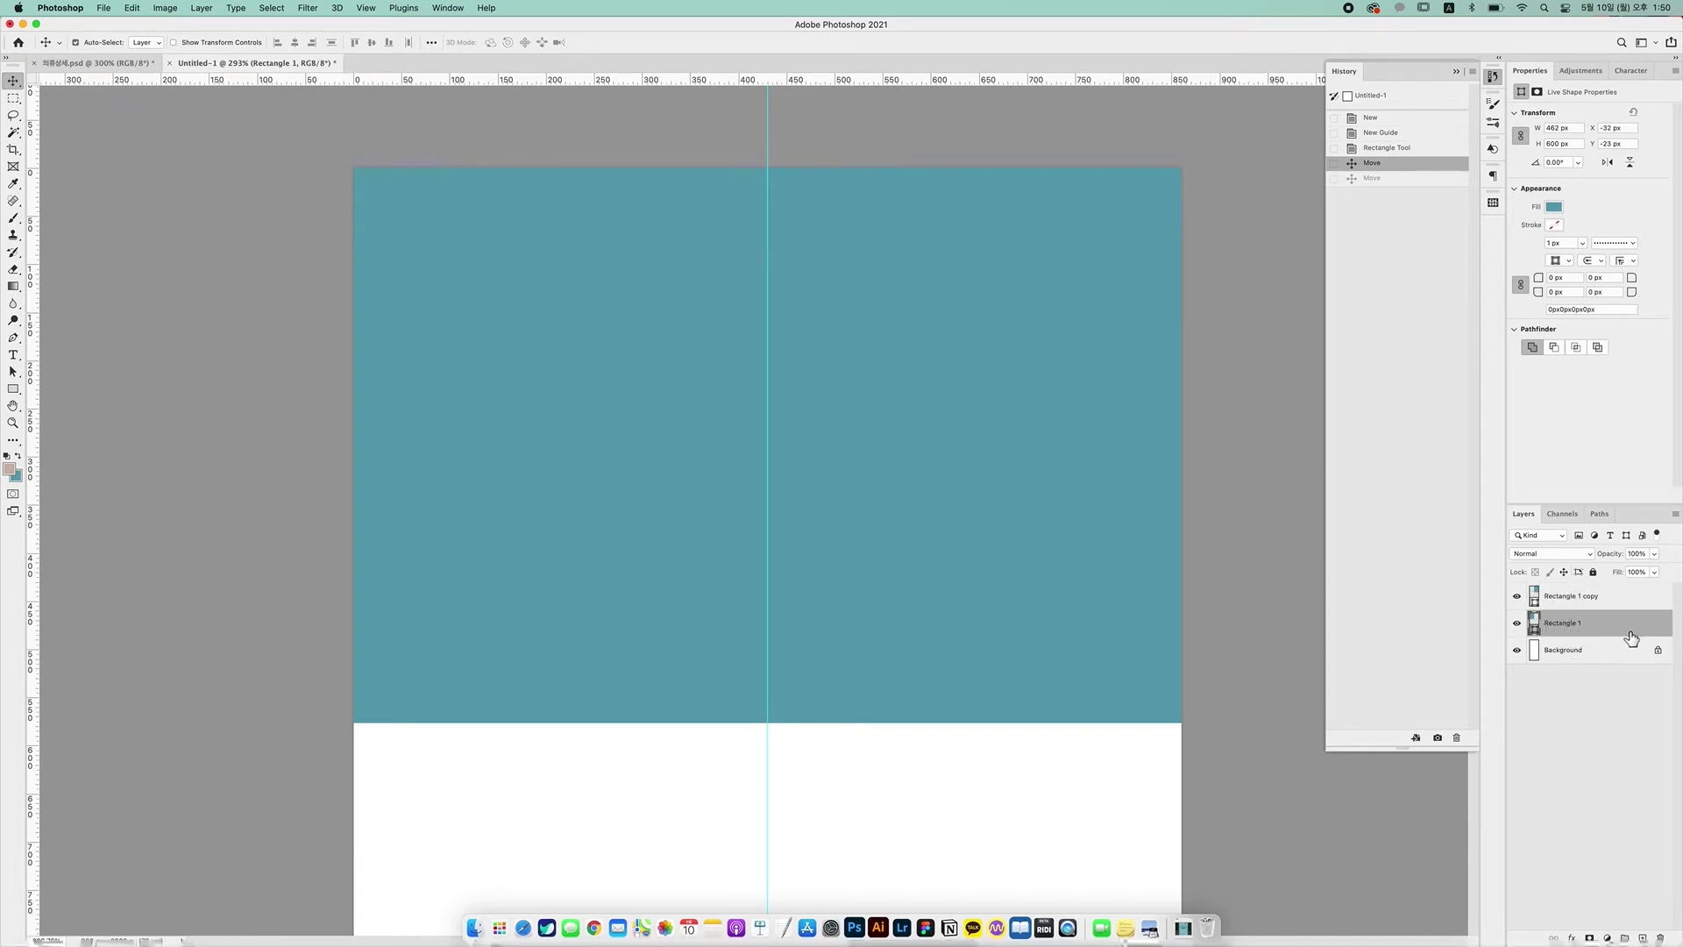
pyautogui.press('super+v')
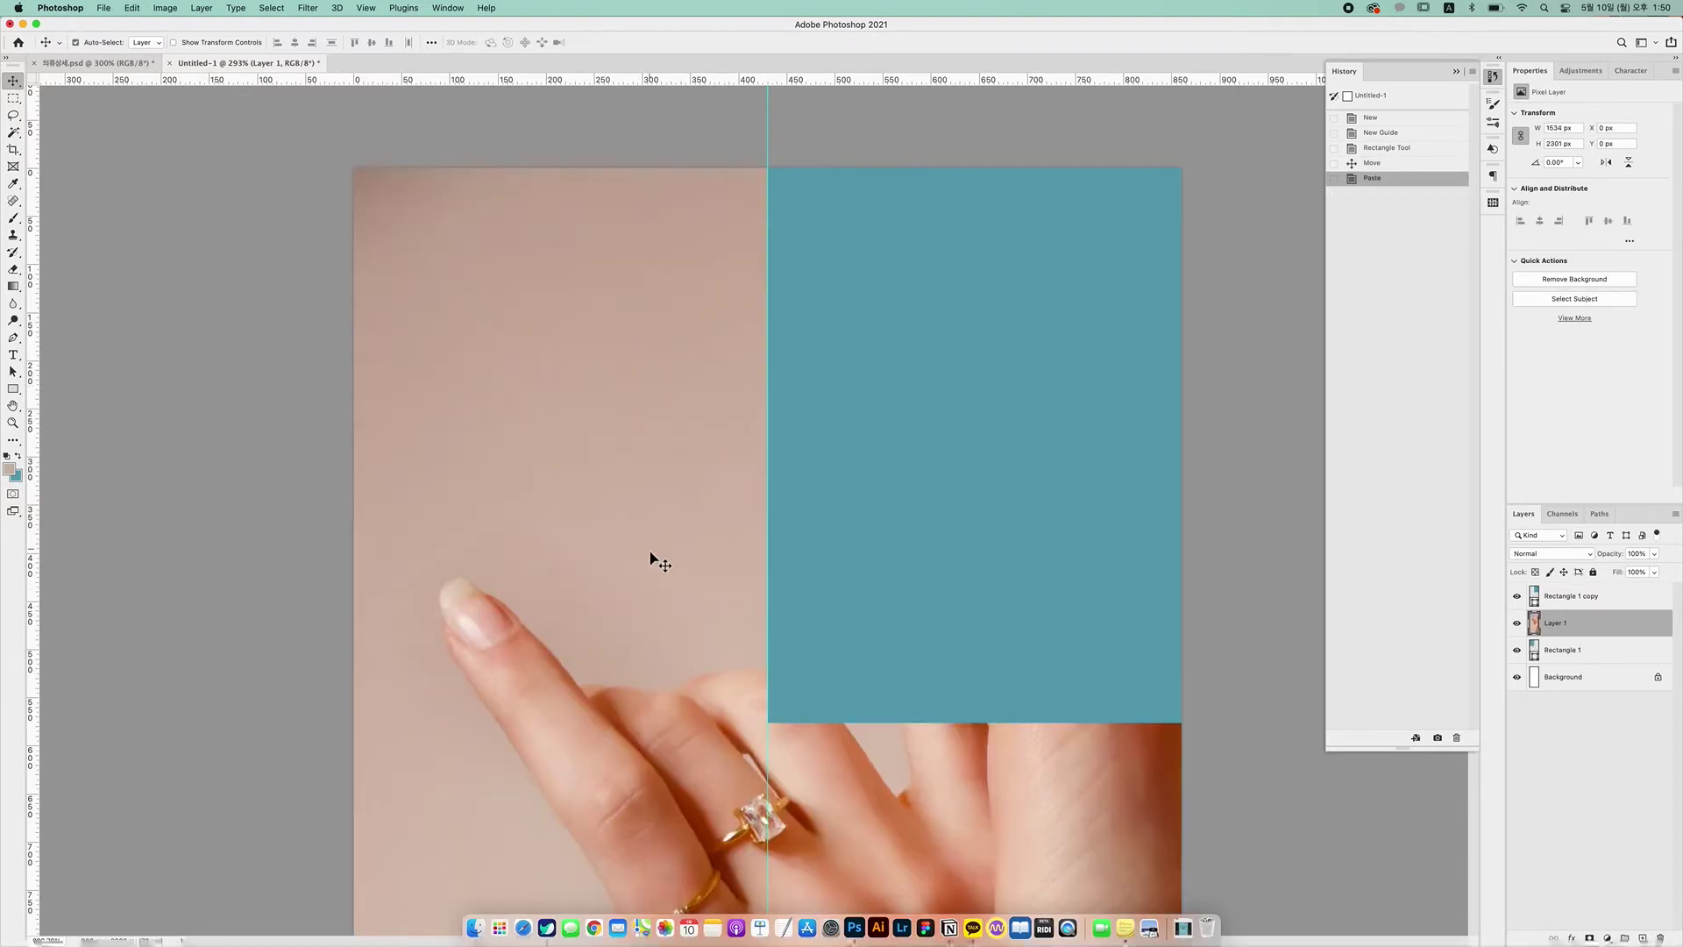
pyautogui.moveTo(643, 585); pyautogui.dragTo(765, 392)
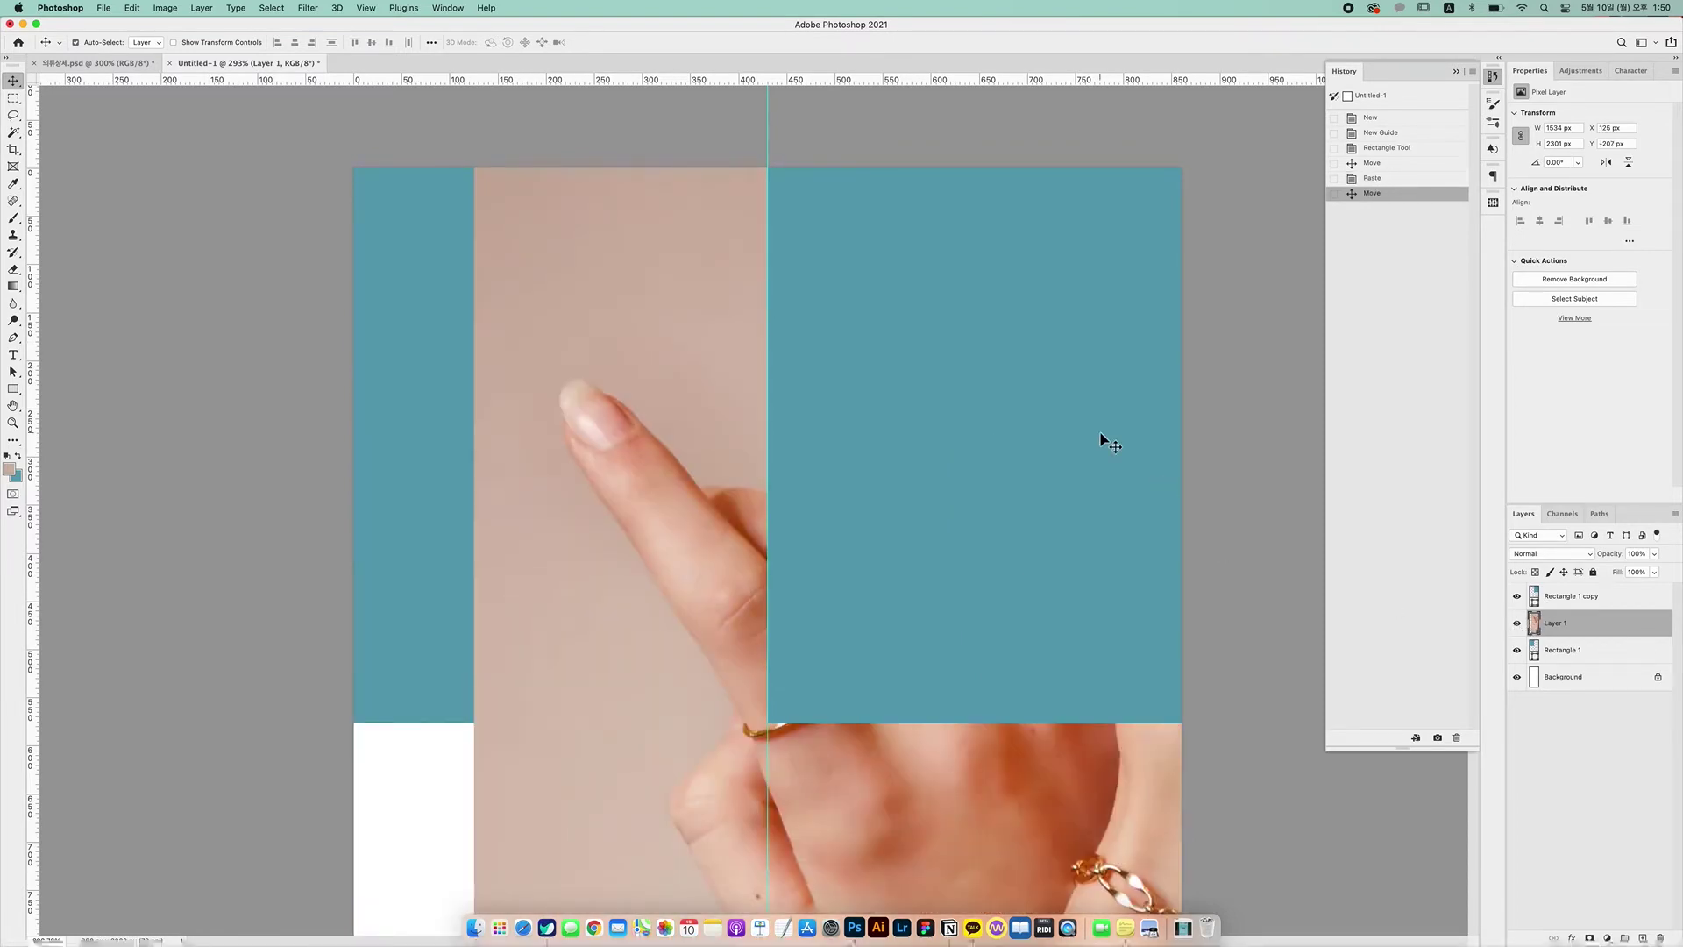
# Convert the pasted hands photo layer to a smart object
pyautogui.hotkey('ctrl', 'Up')
pyautogui.click(1251, 556)
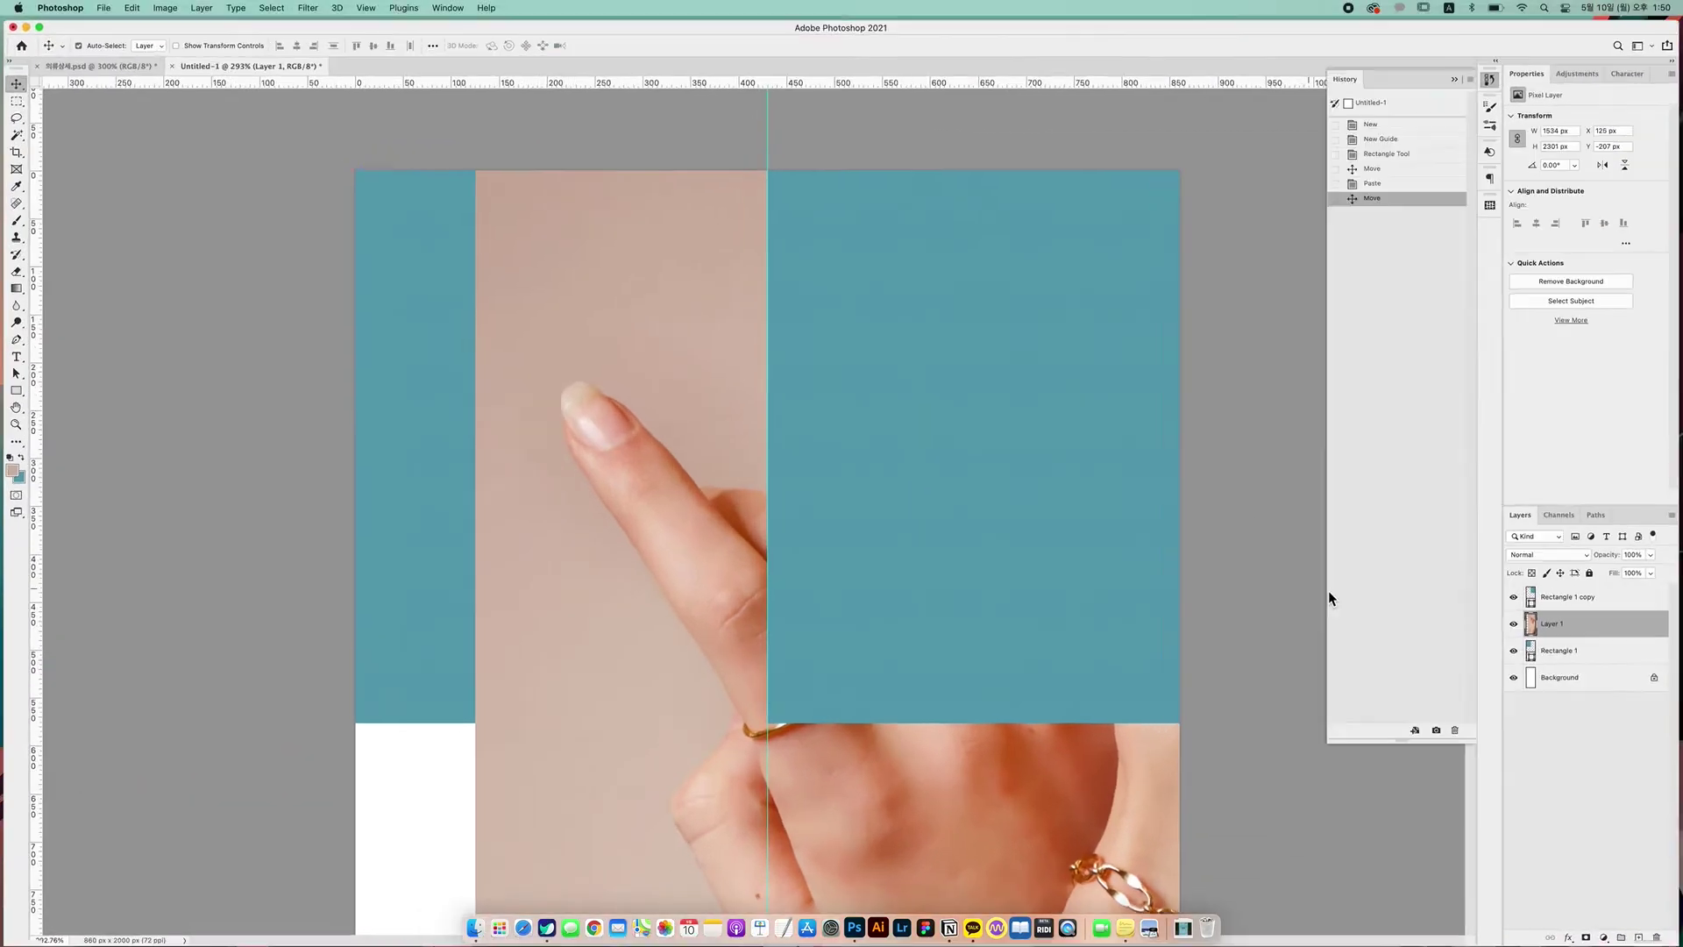
pyautogui.rightClick(1591, 624)
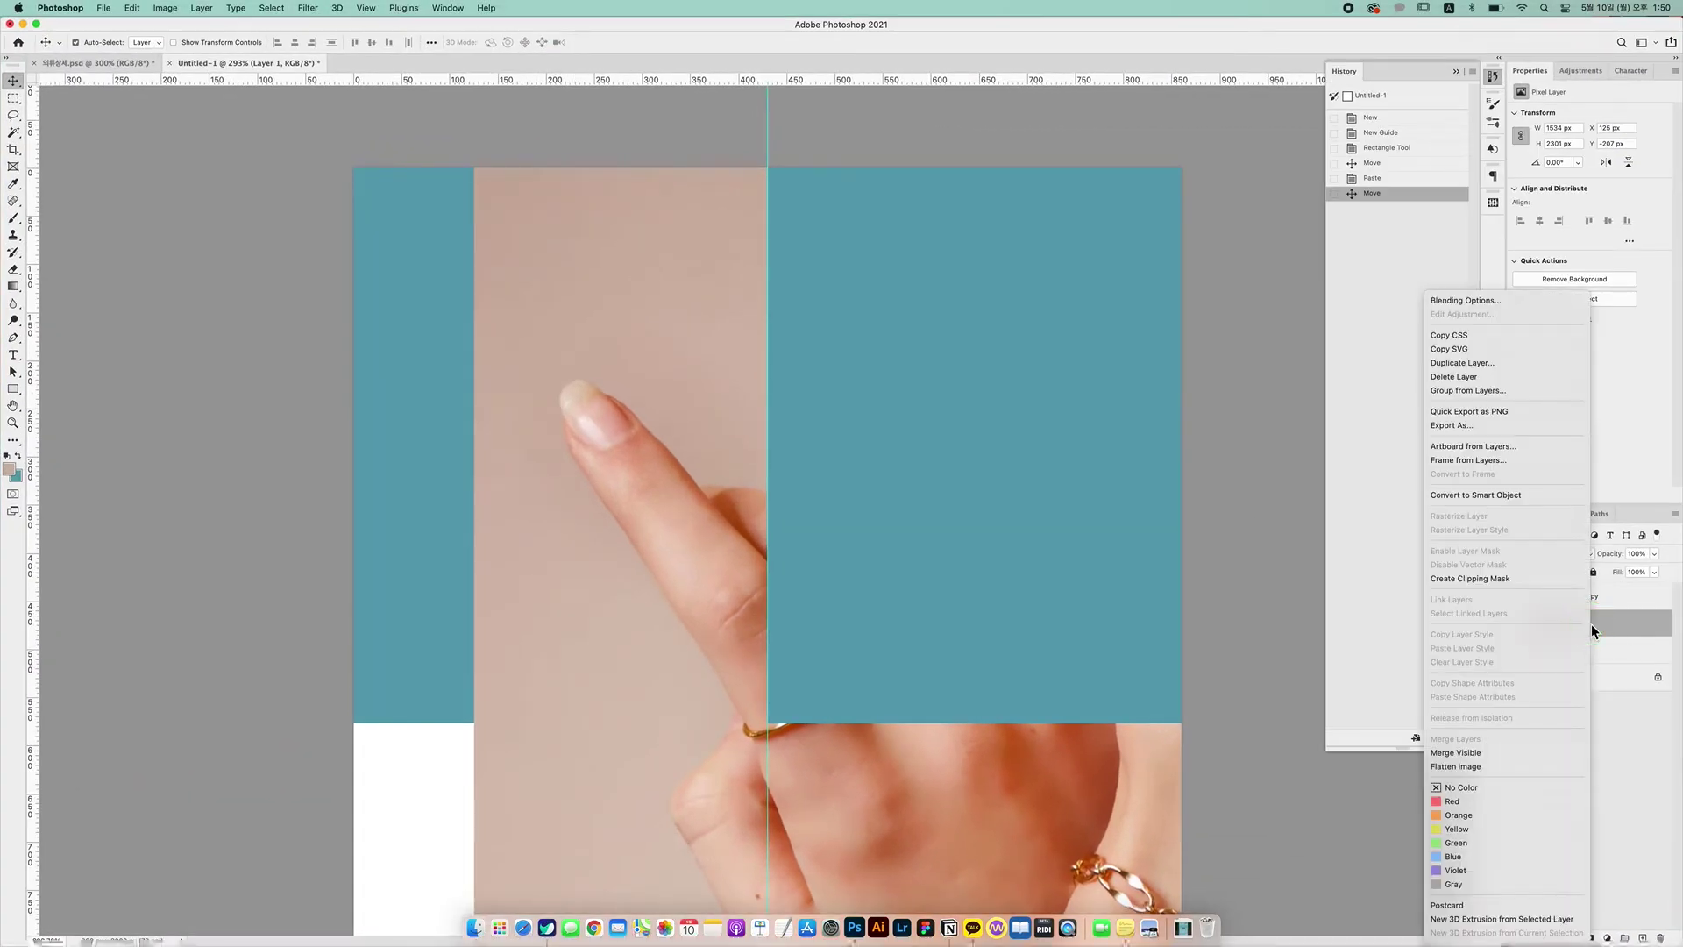
pyautogui.click(1511, 496)
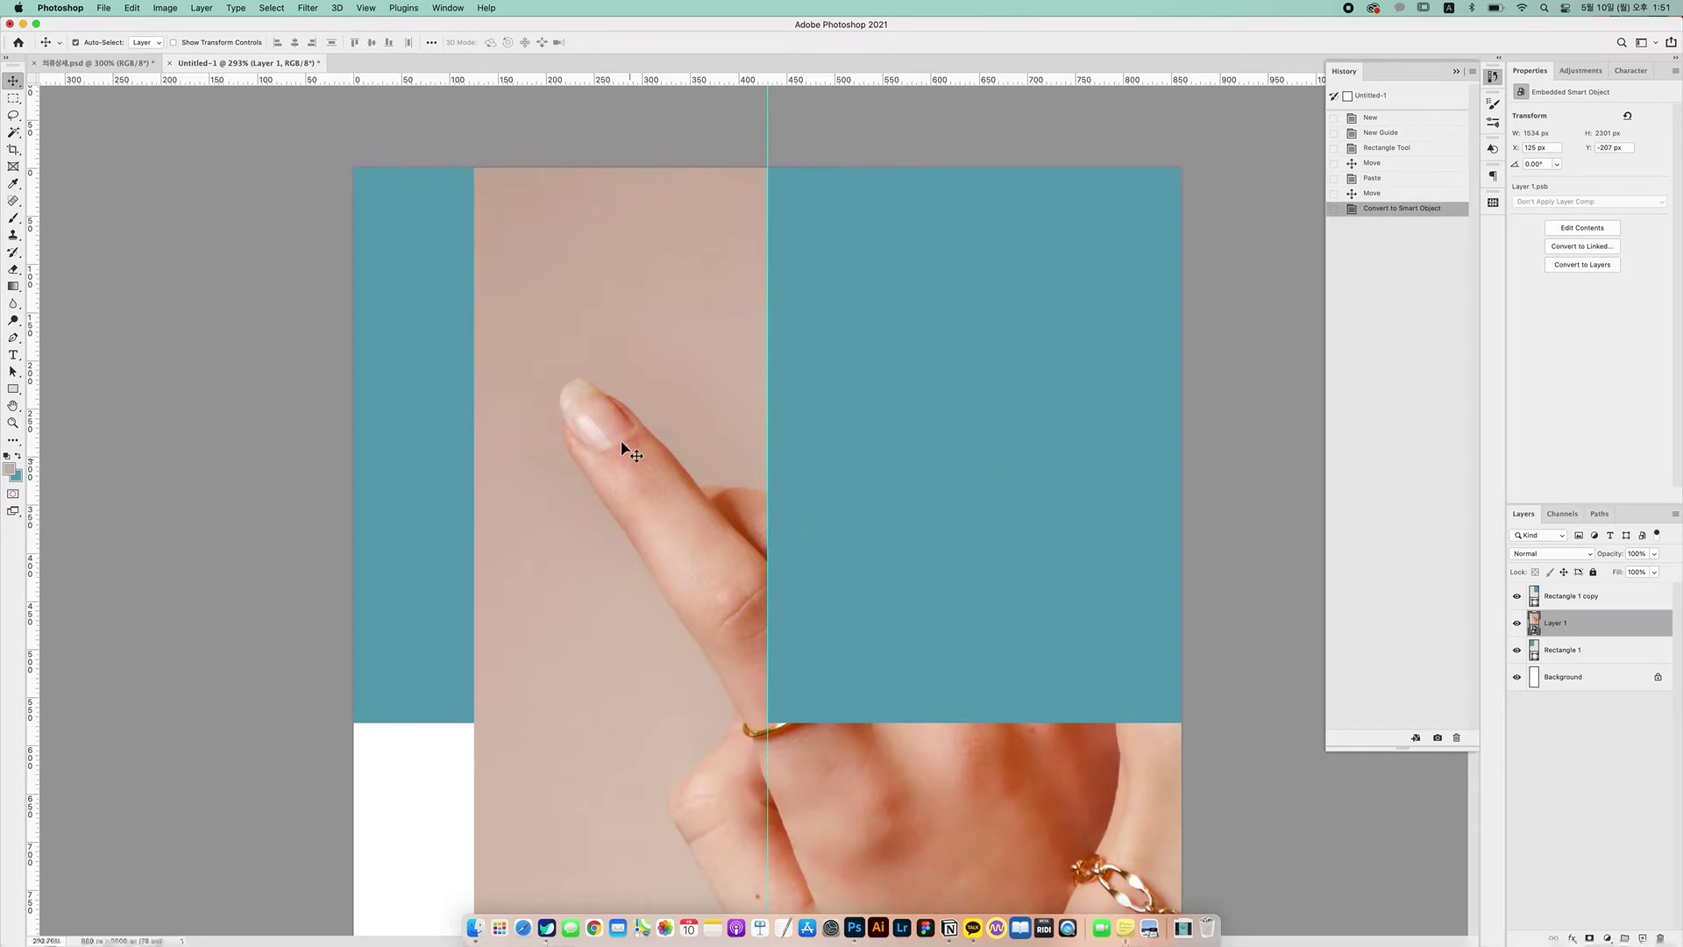
# Scale the hands photo down proportionally to about 448 x 673 px and position it over the left half of the canvas
pyautogui.press('super+t')
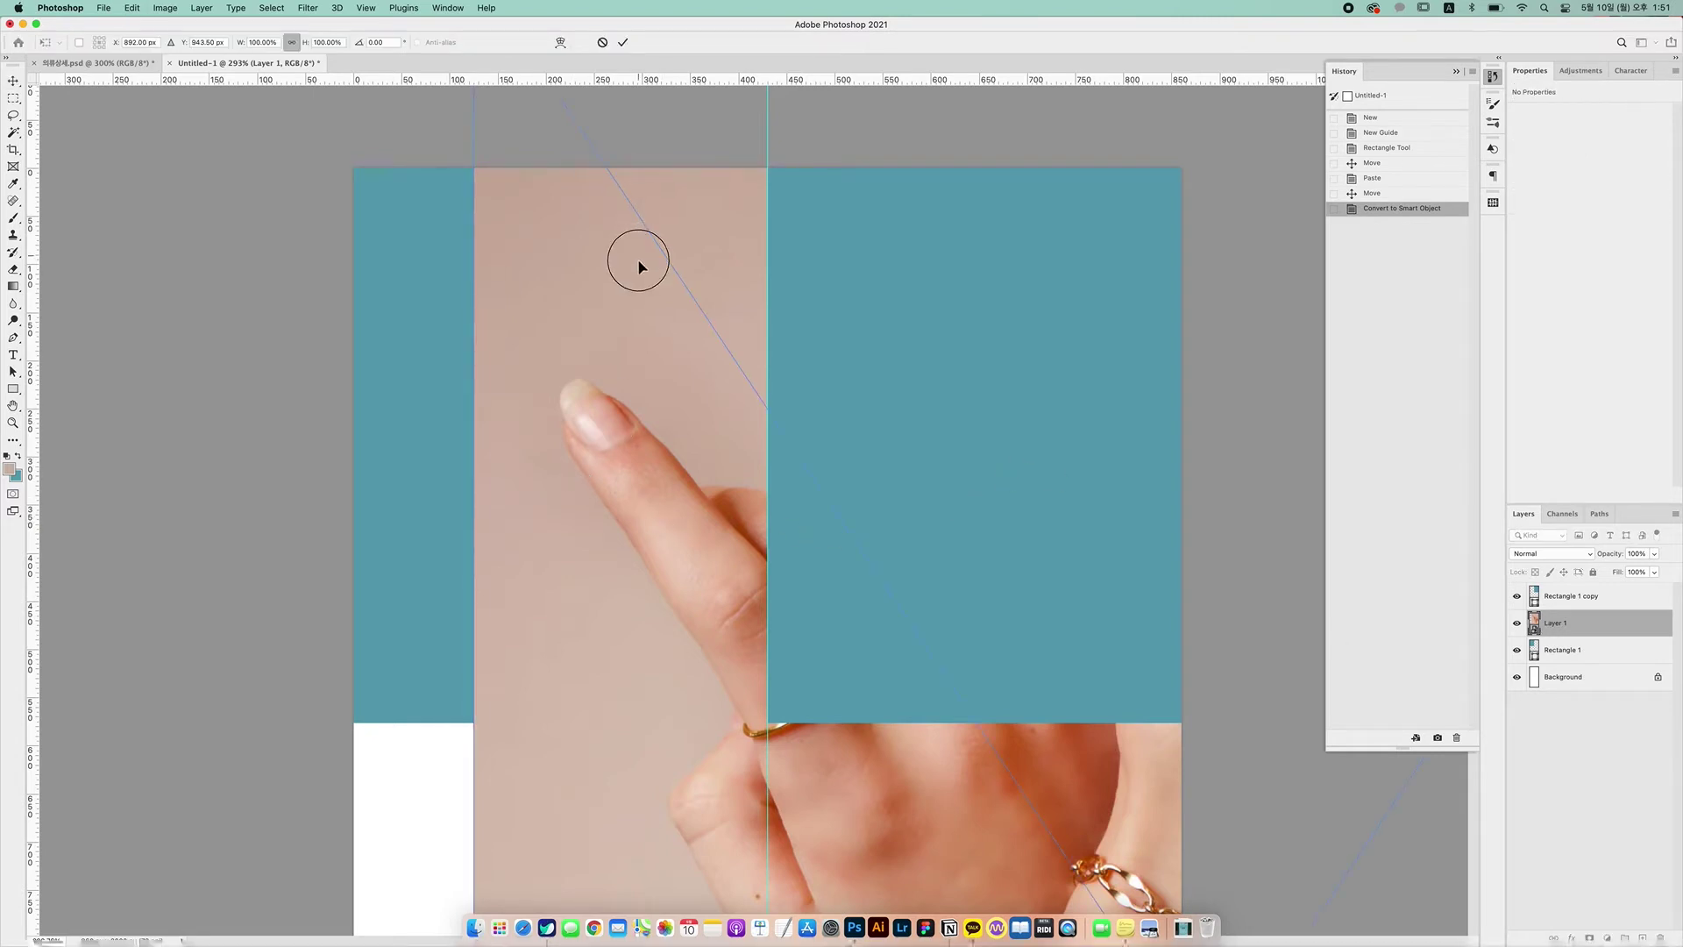
pyautogui.moveTo(639, 261); pyautogui.dragTo(563, 433)
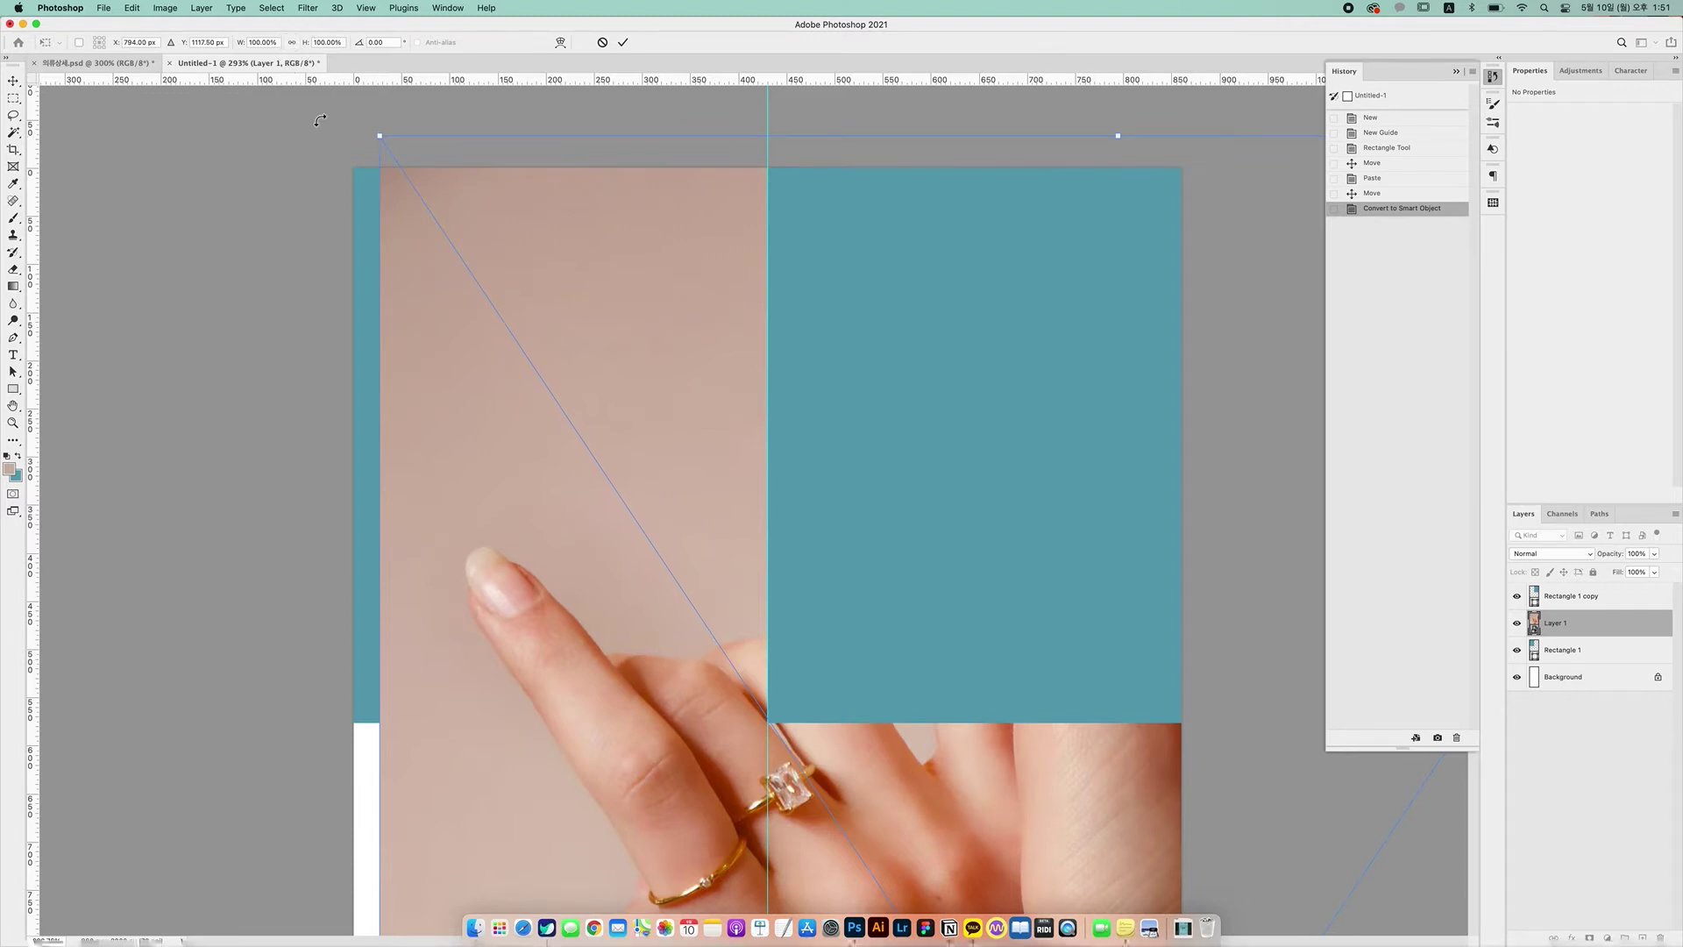
pyautogui.click(292, 42)
pyautogui.moveTo(378, 138); pyautogui.dragTo(357, 201)
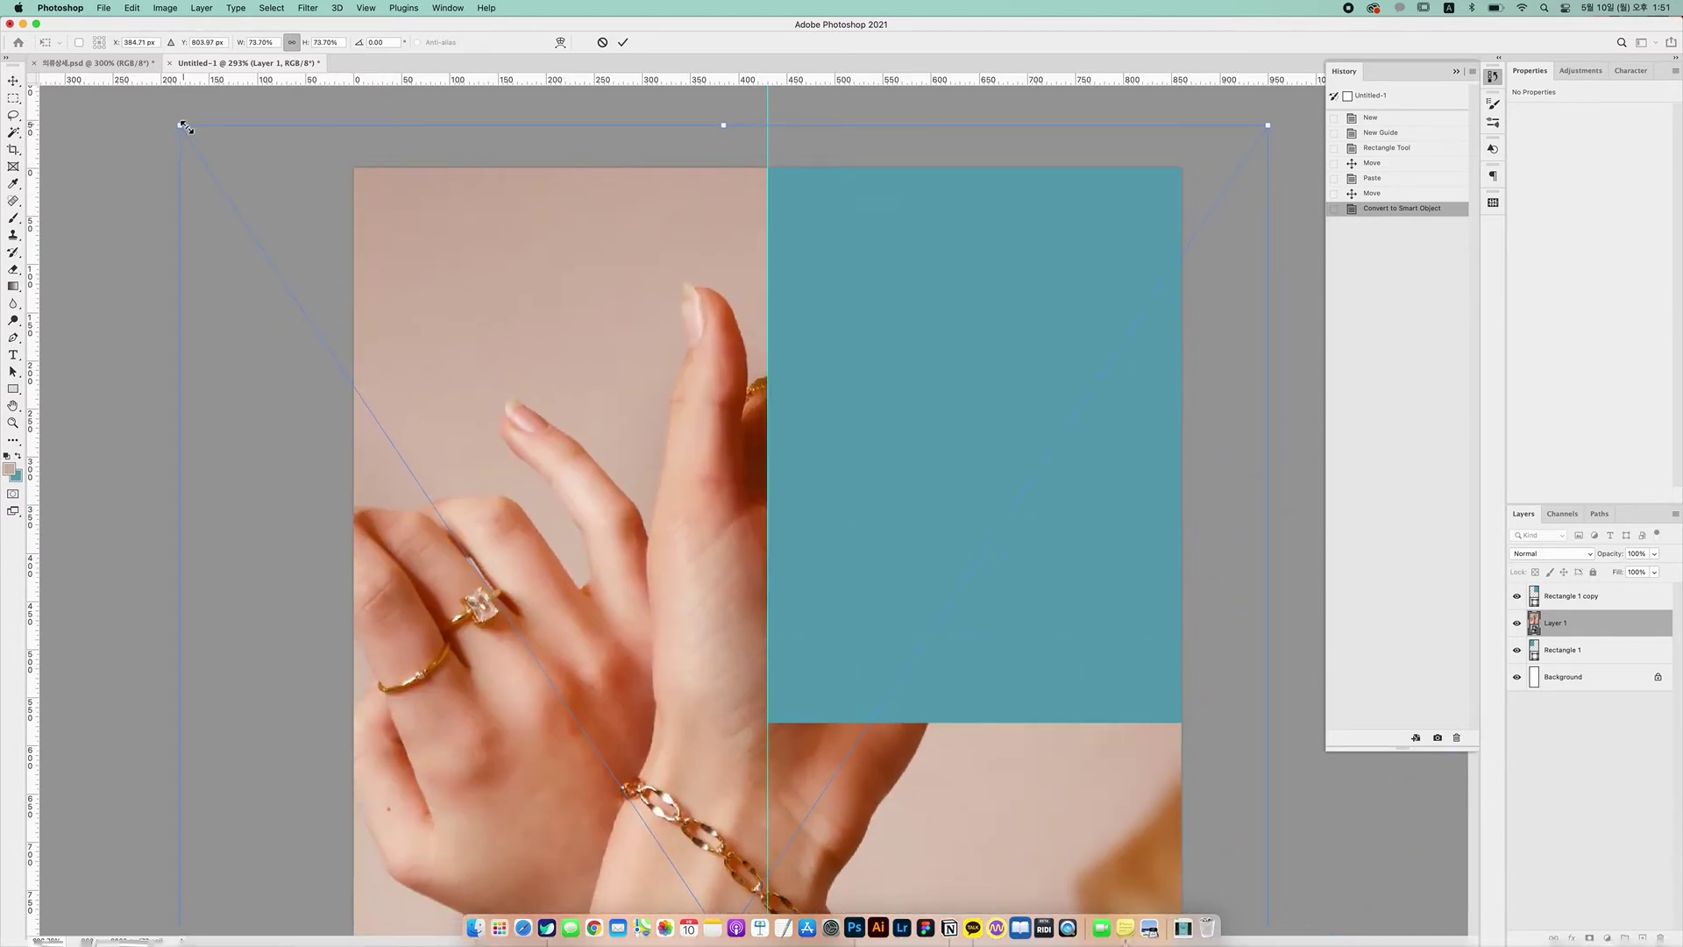
pyautogui.moveTo(184, 126); pyautogui.dragTo(645, 811)
pyautogui.moveTo(834, 831); pyautogui.dragTo(467, 175)
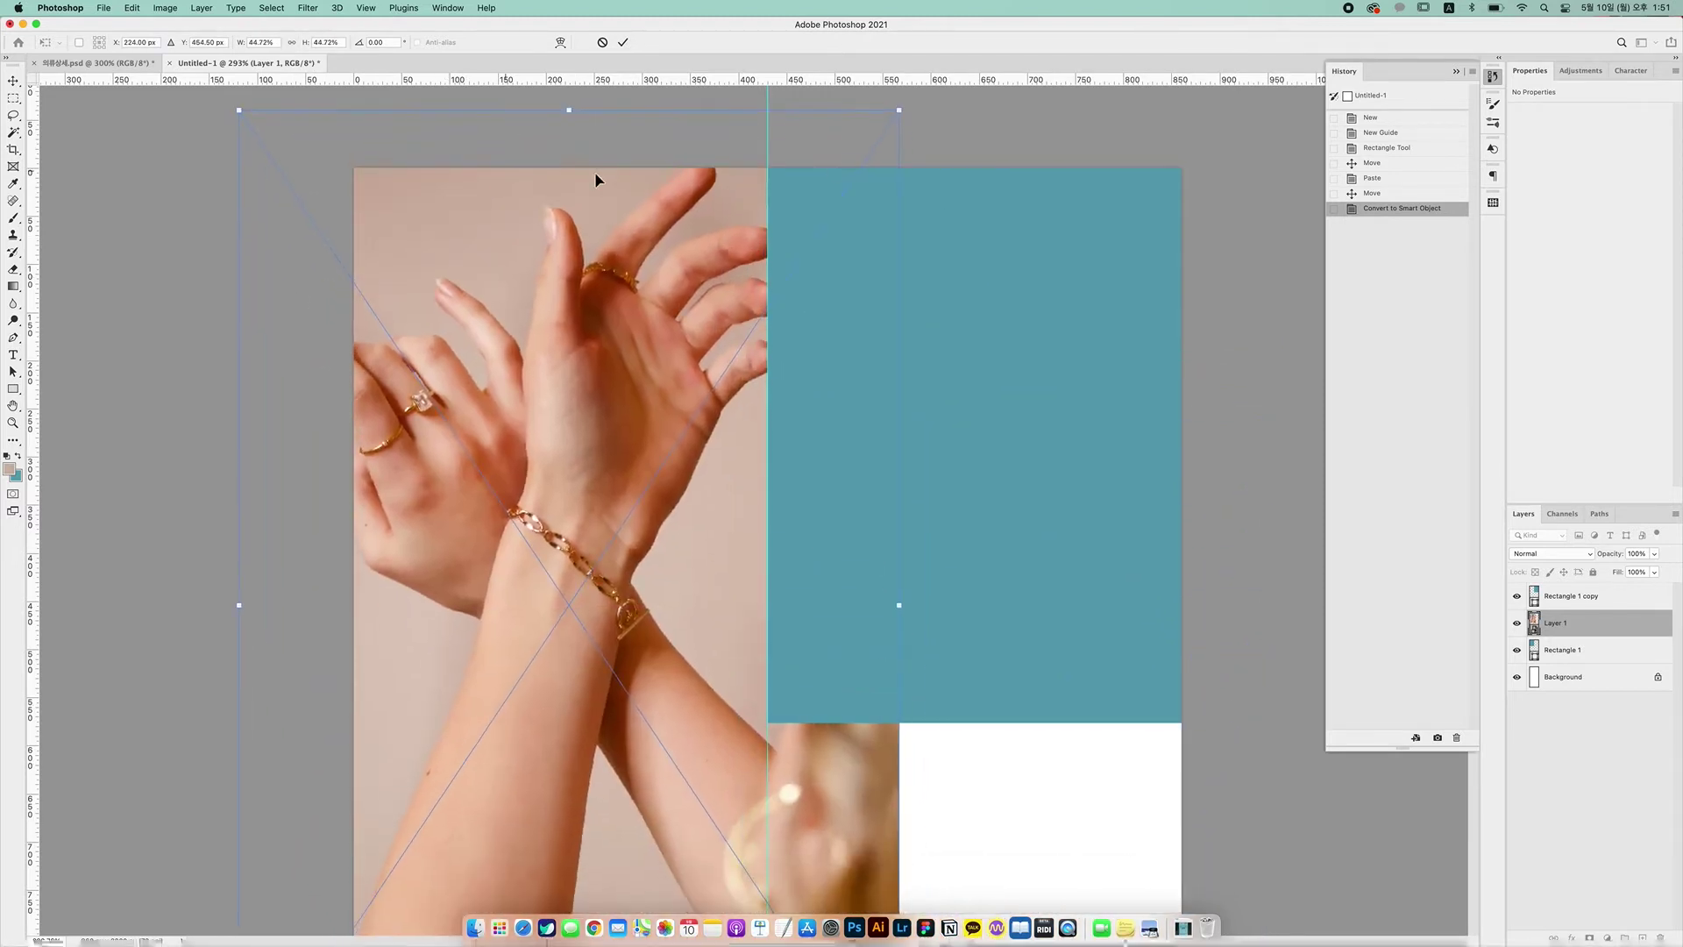
pyautogui.moveTo(898, 110); pyautogui.dragTo(749, 273)
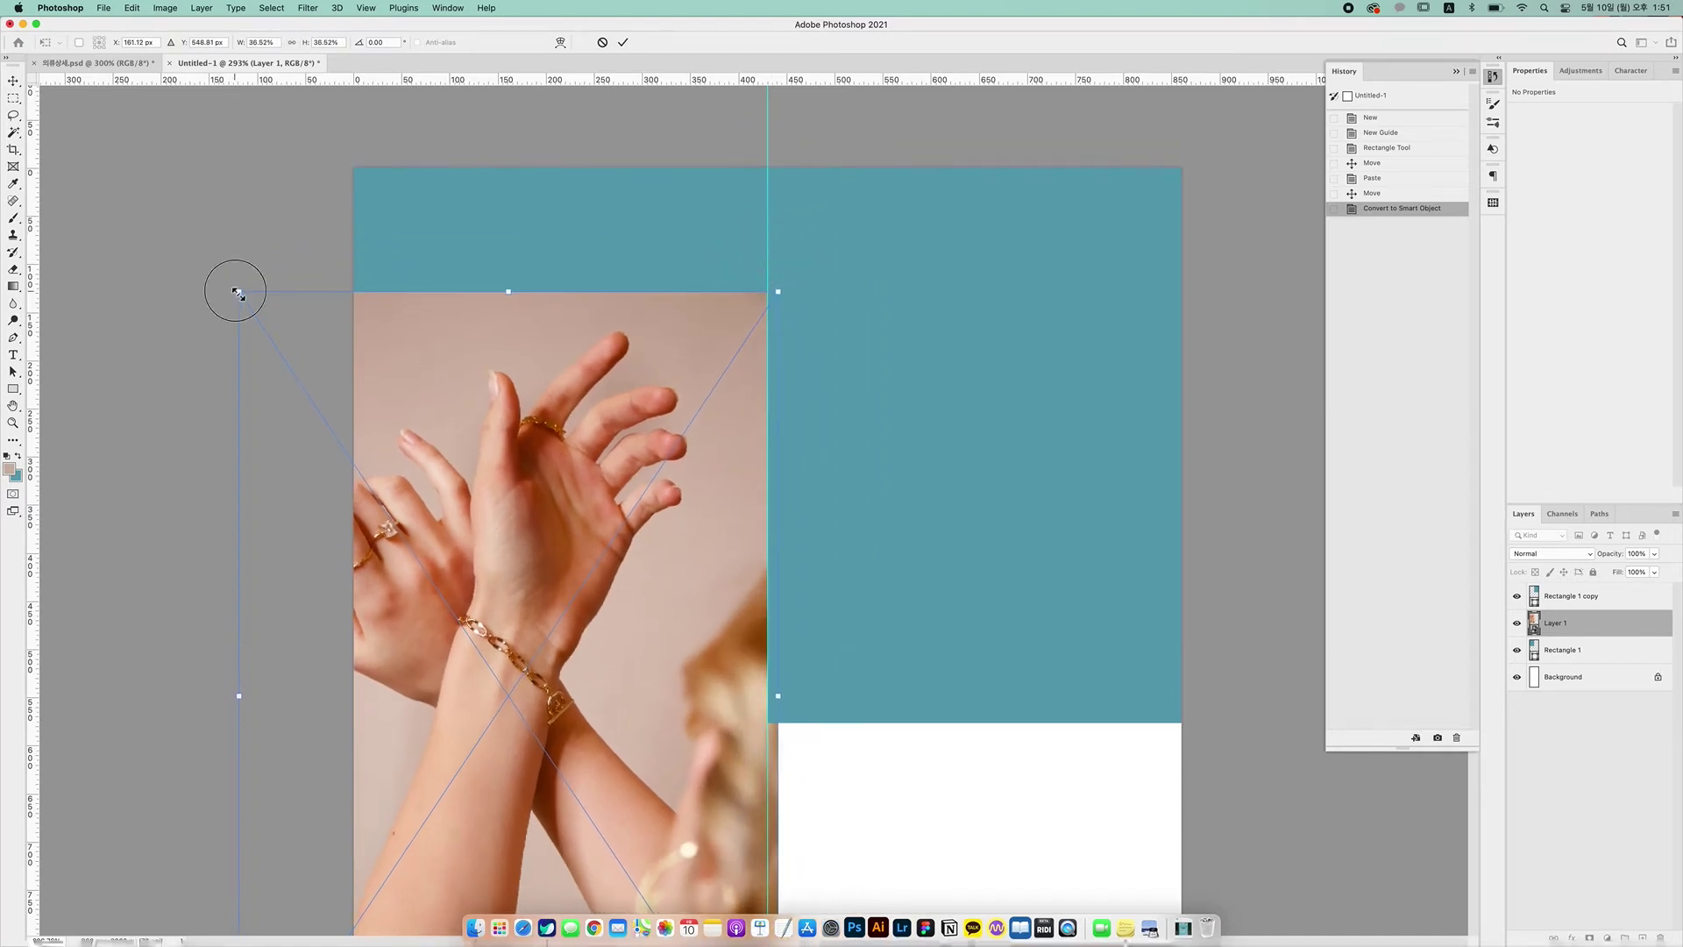
pyautogui.moveTo(237, 292); pyautogui.dragTo(347, 459)
pyautogui.moveTo(565, 545); pyautogui.dragTo(574, 268)
pyautogui.press('Return')
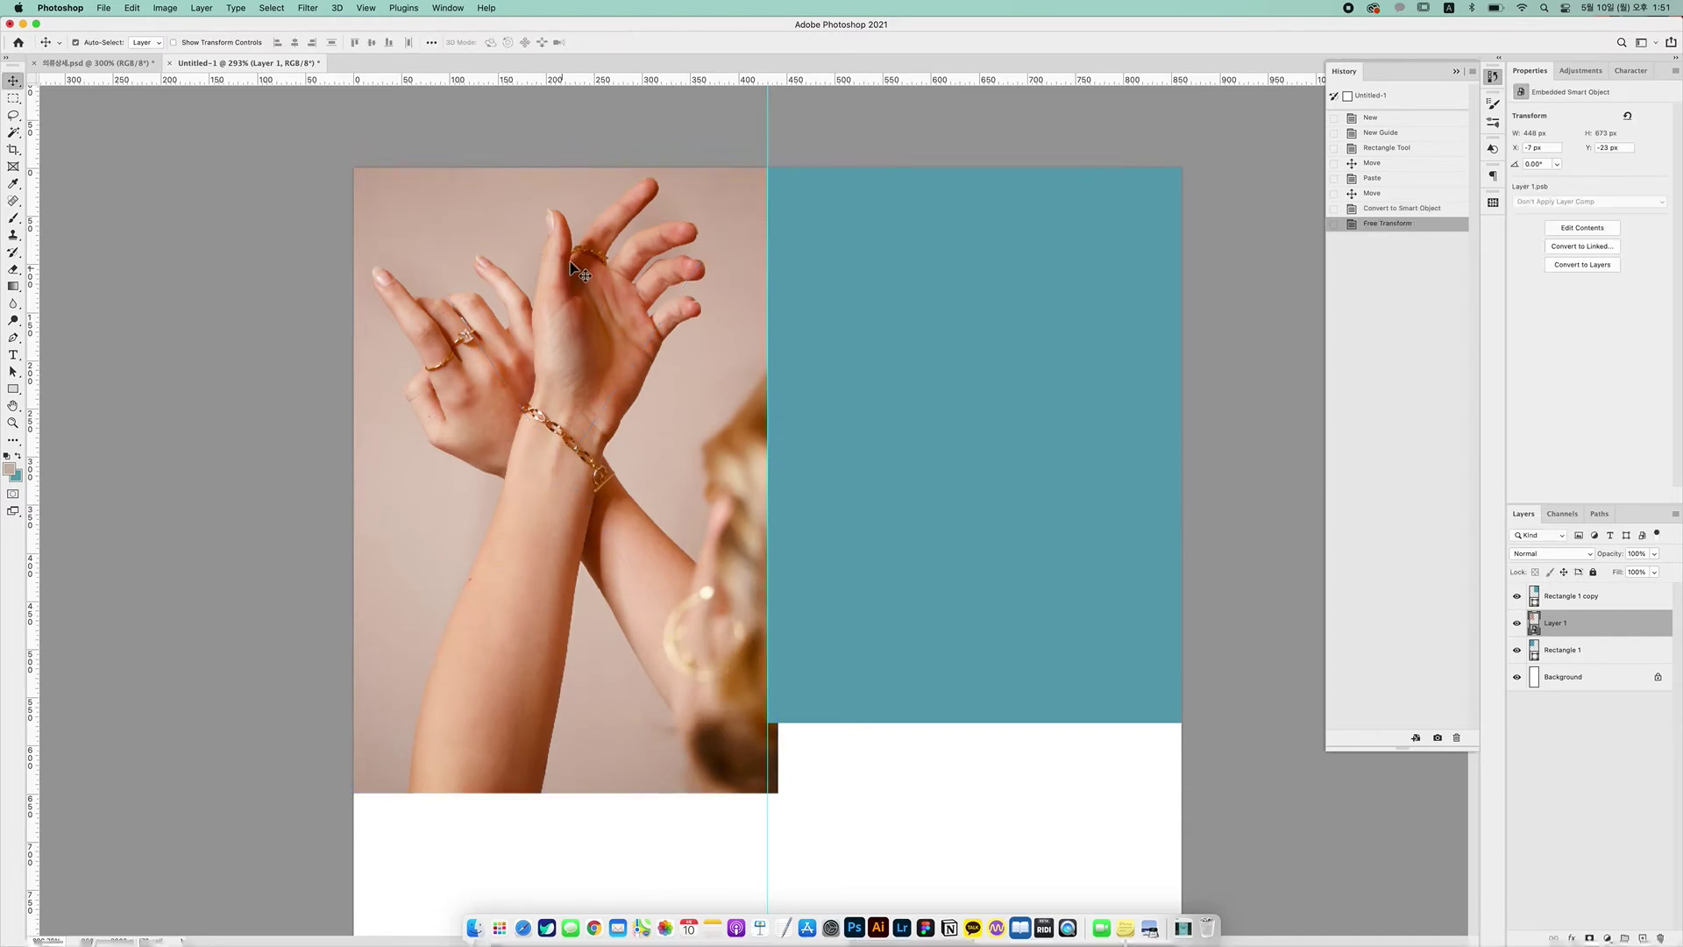
# Toggle the visibility of the hands photo and the left rectangle to compare how the two layers overlap
pyautogui.click(1516, 622)
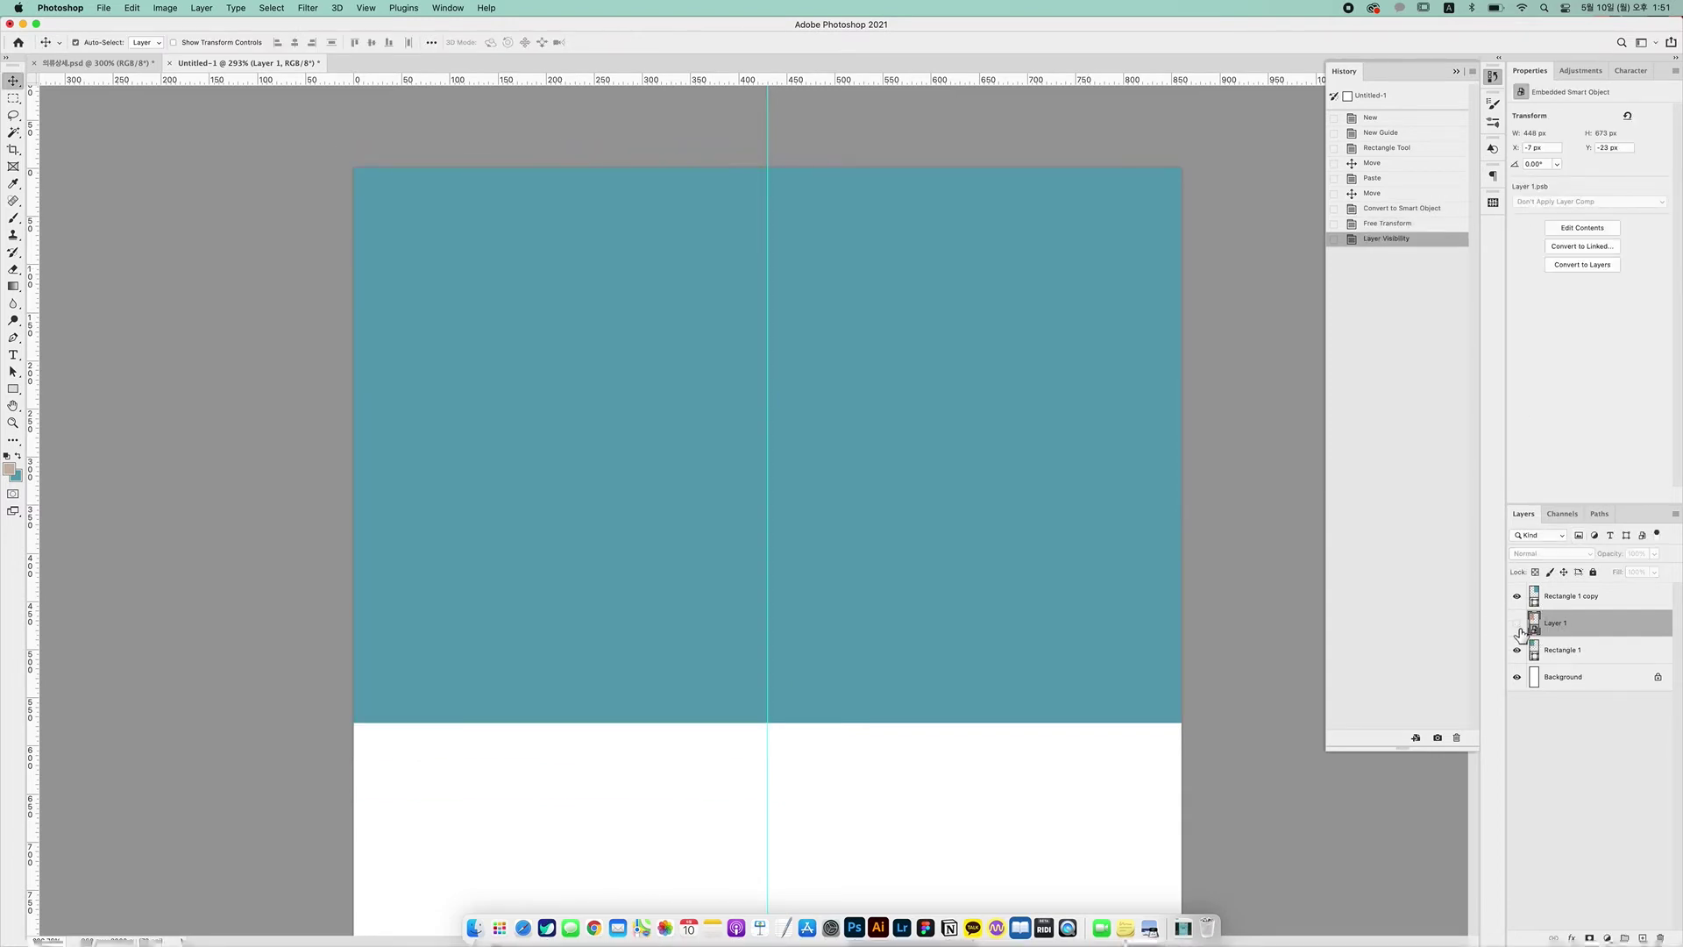
pyautogui.click(1516, 623)
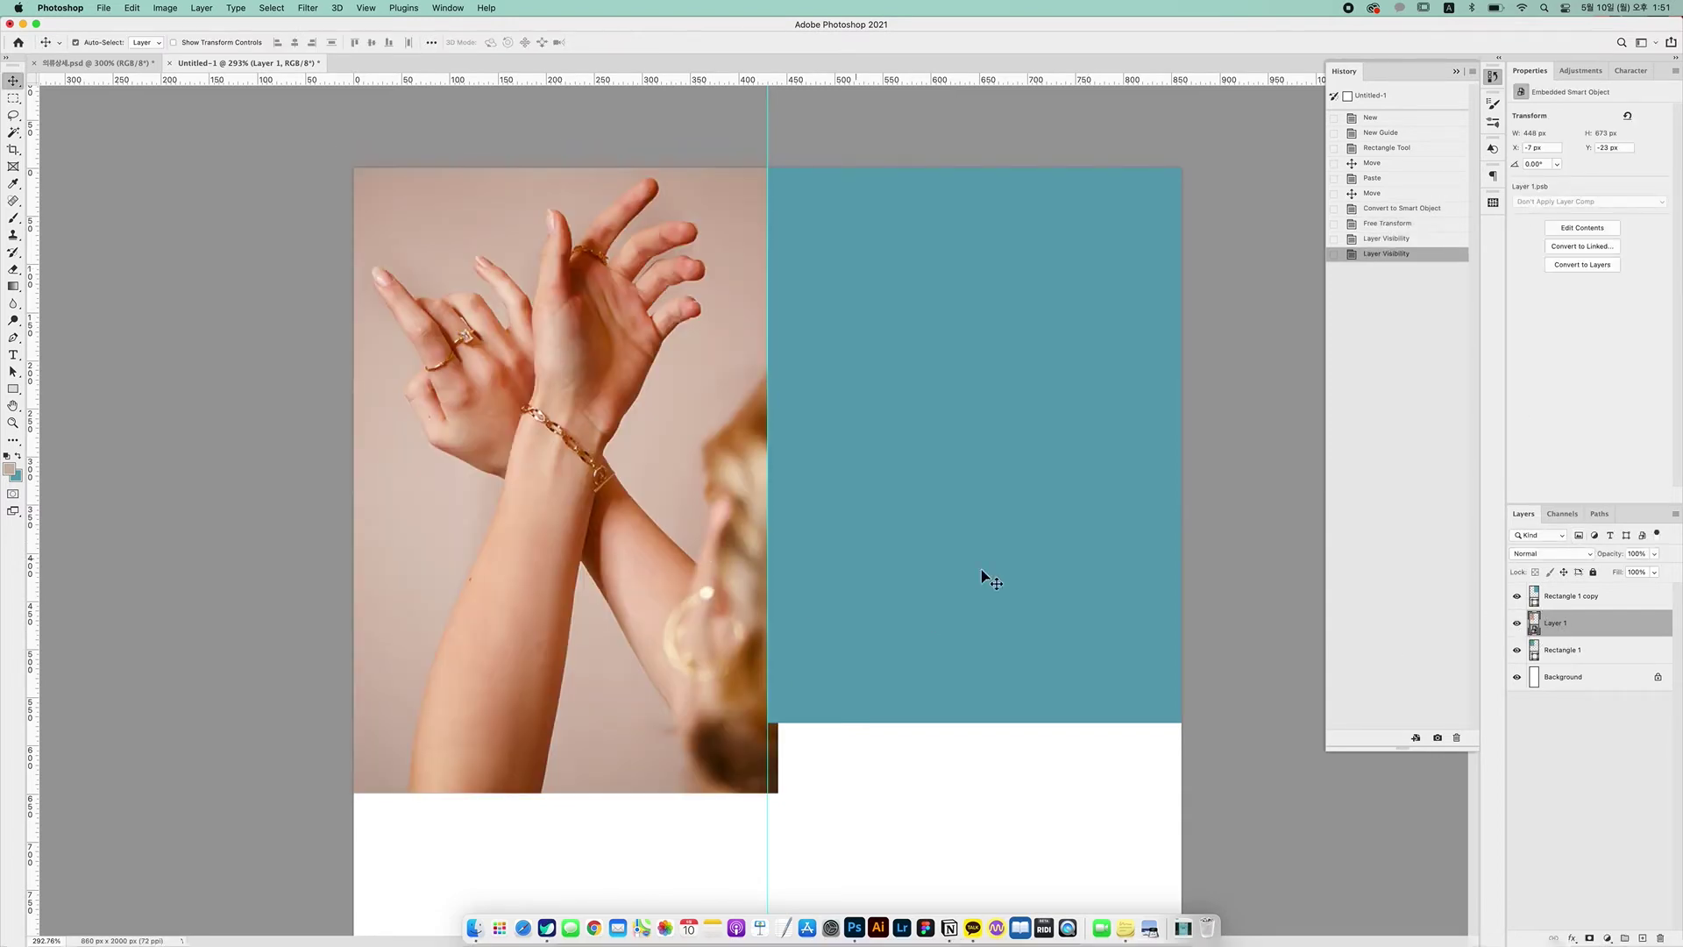
pyautogui.click(1517, 622)
pyautogui.click(1517, 650)
pyautogui.click(1516, 650)
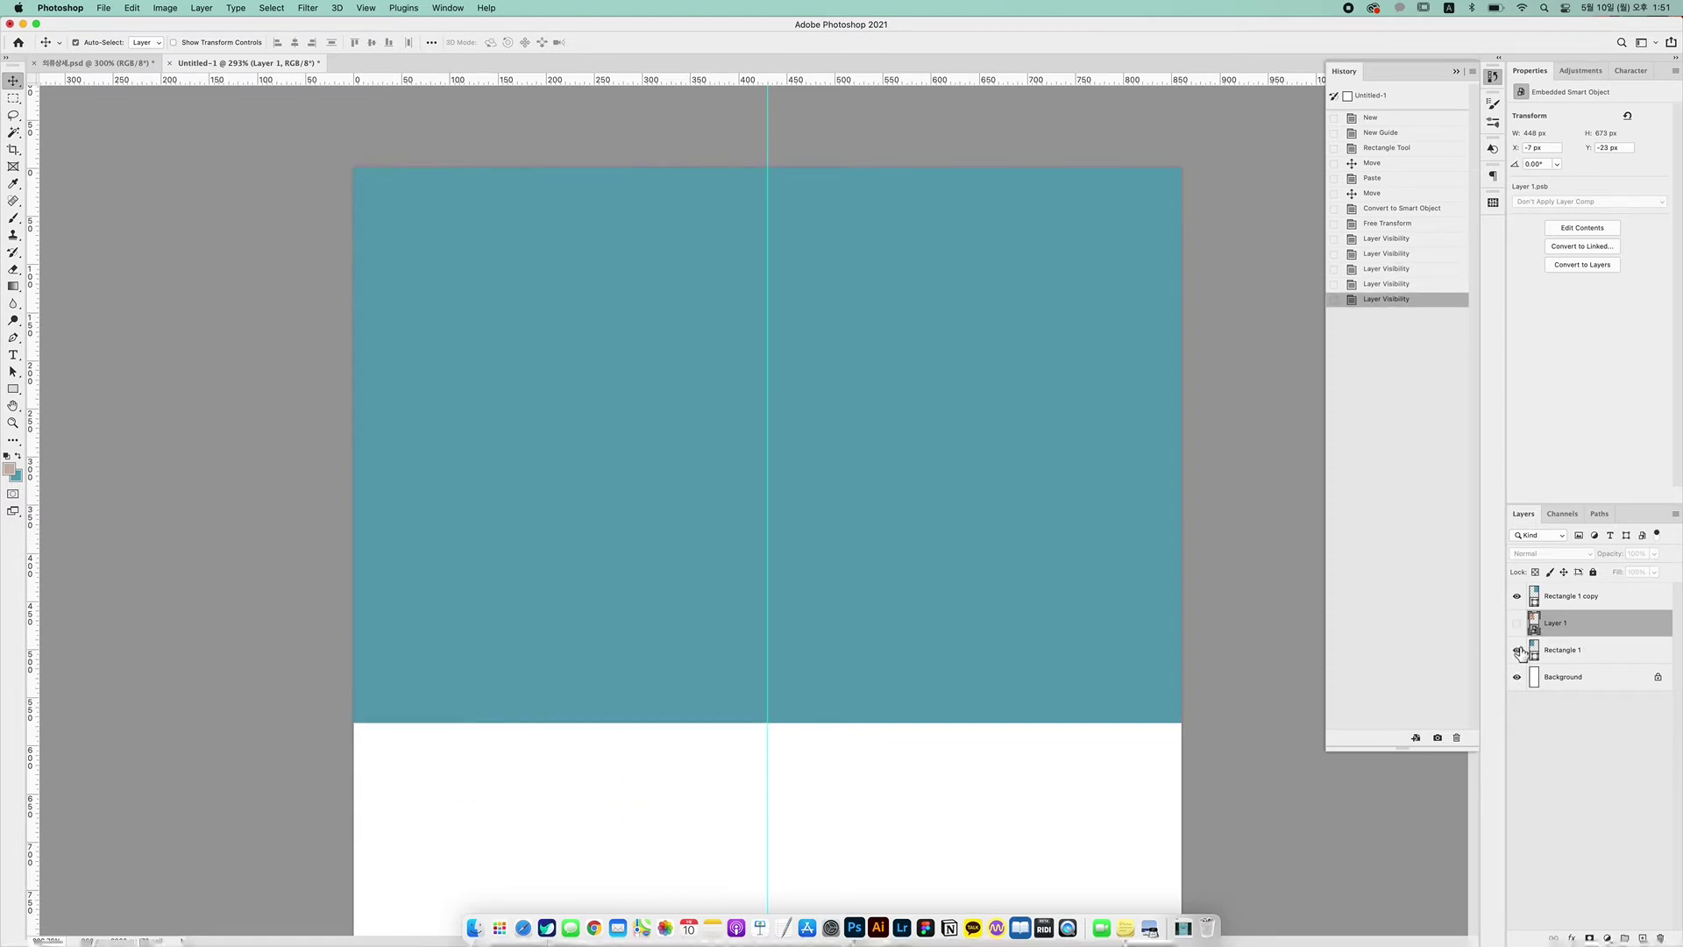
pyautogui.click(1517, 622)
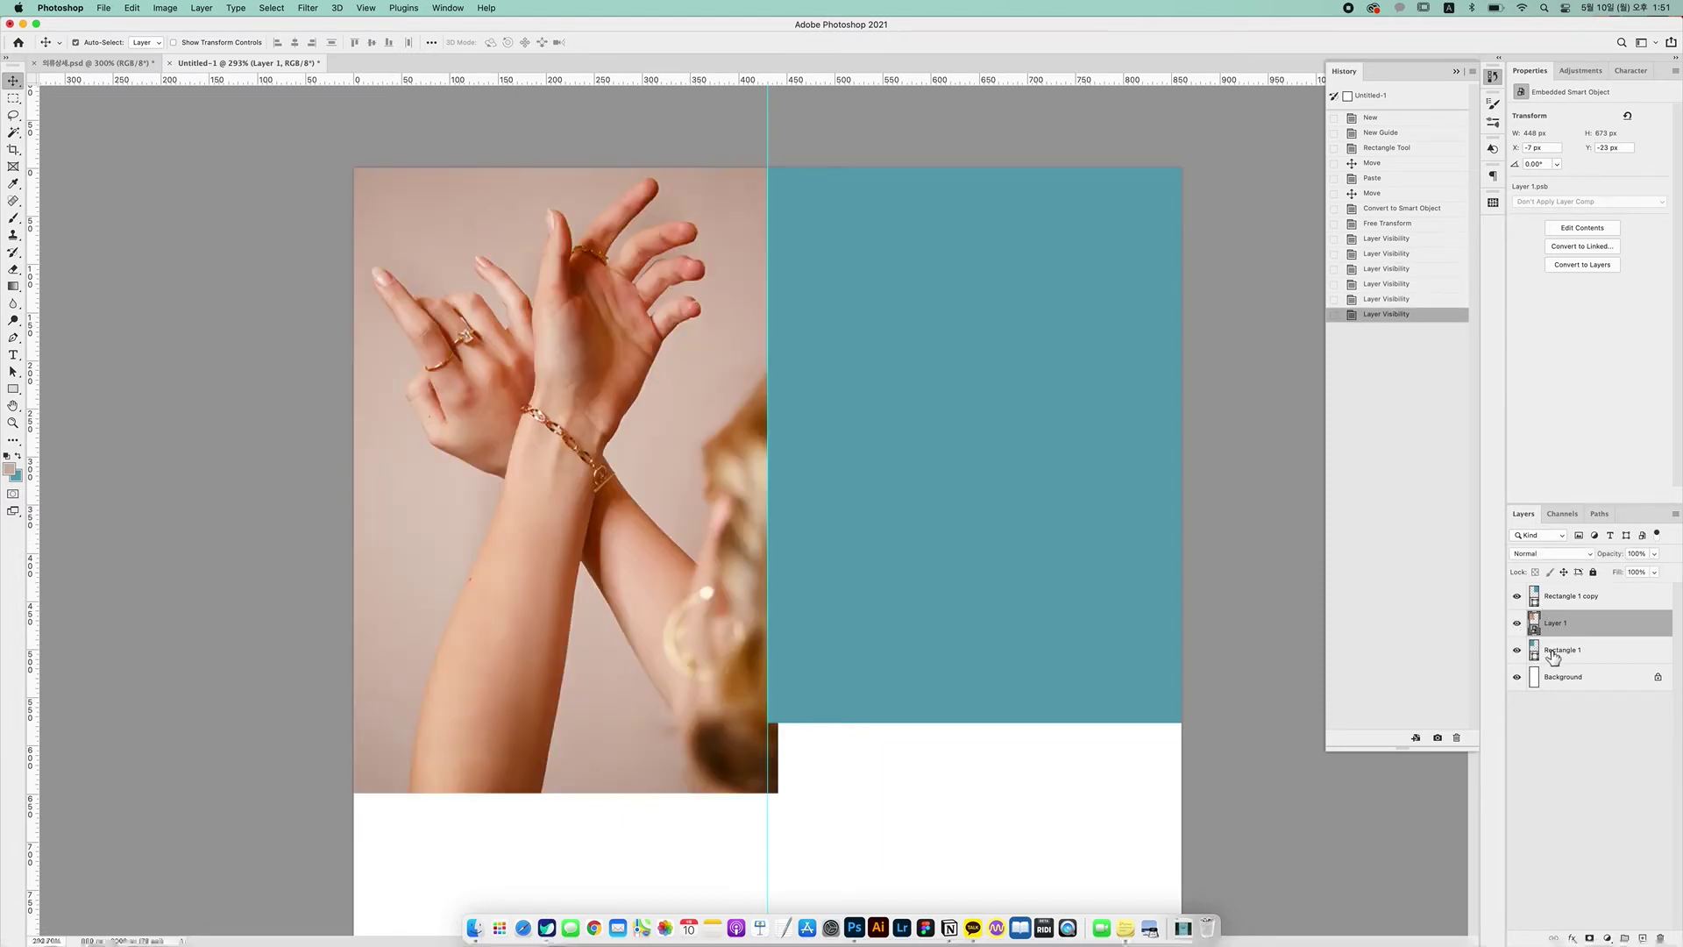
# Clip the hands photo to the left rectangle with a clipping mask and shift it slightly down within the frame
pyautogui.rightClick(1560, 626)
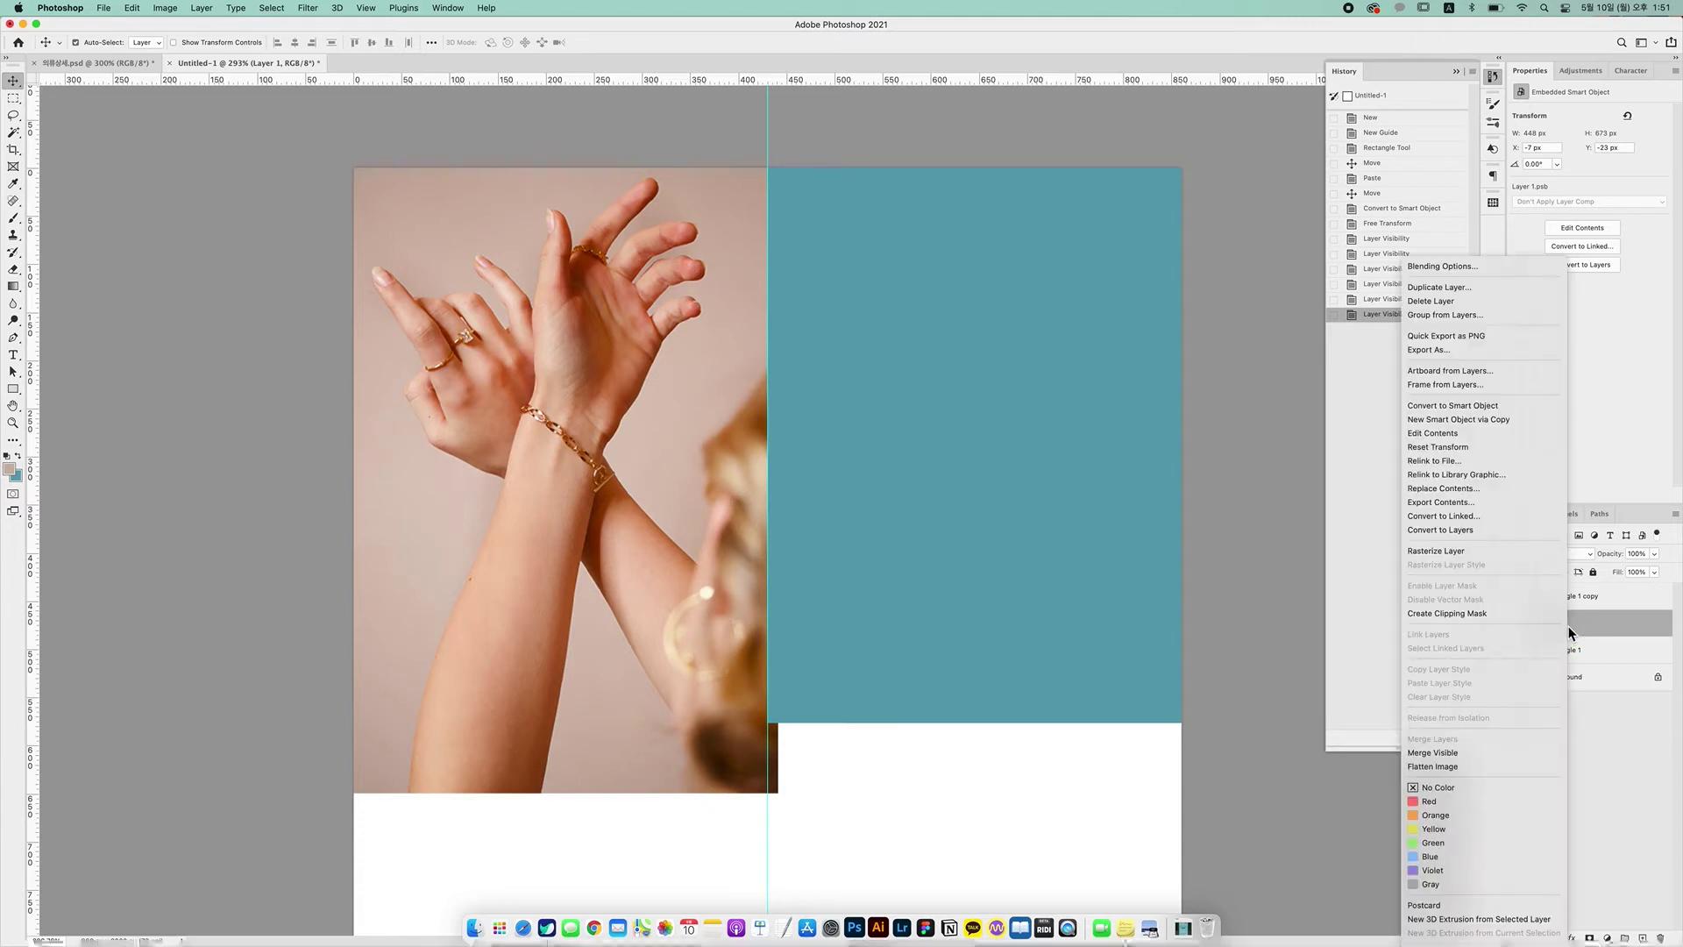
pyautogui.click(1455, 617)
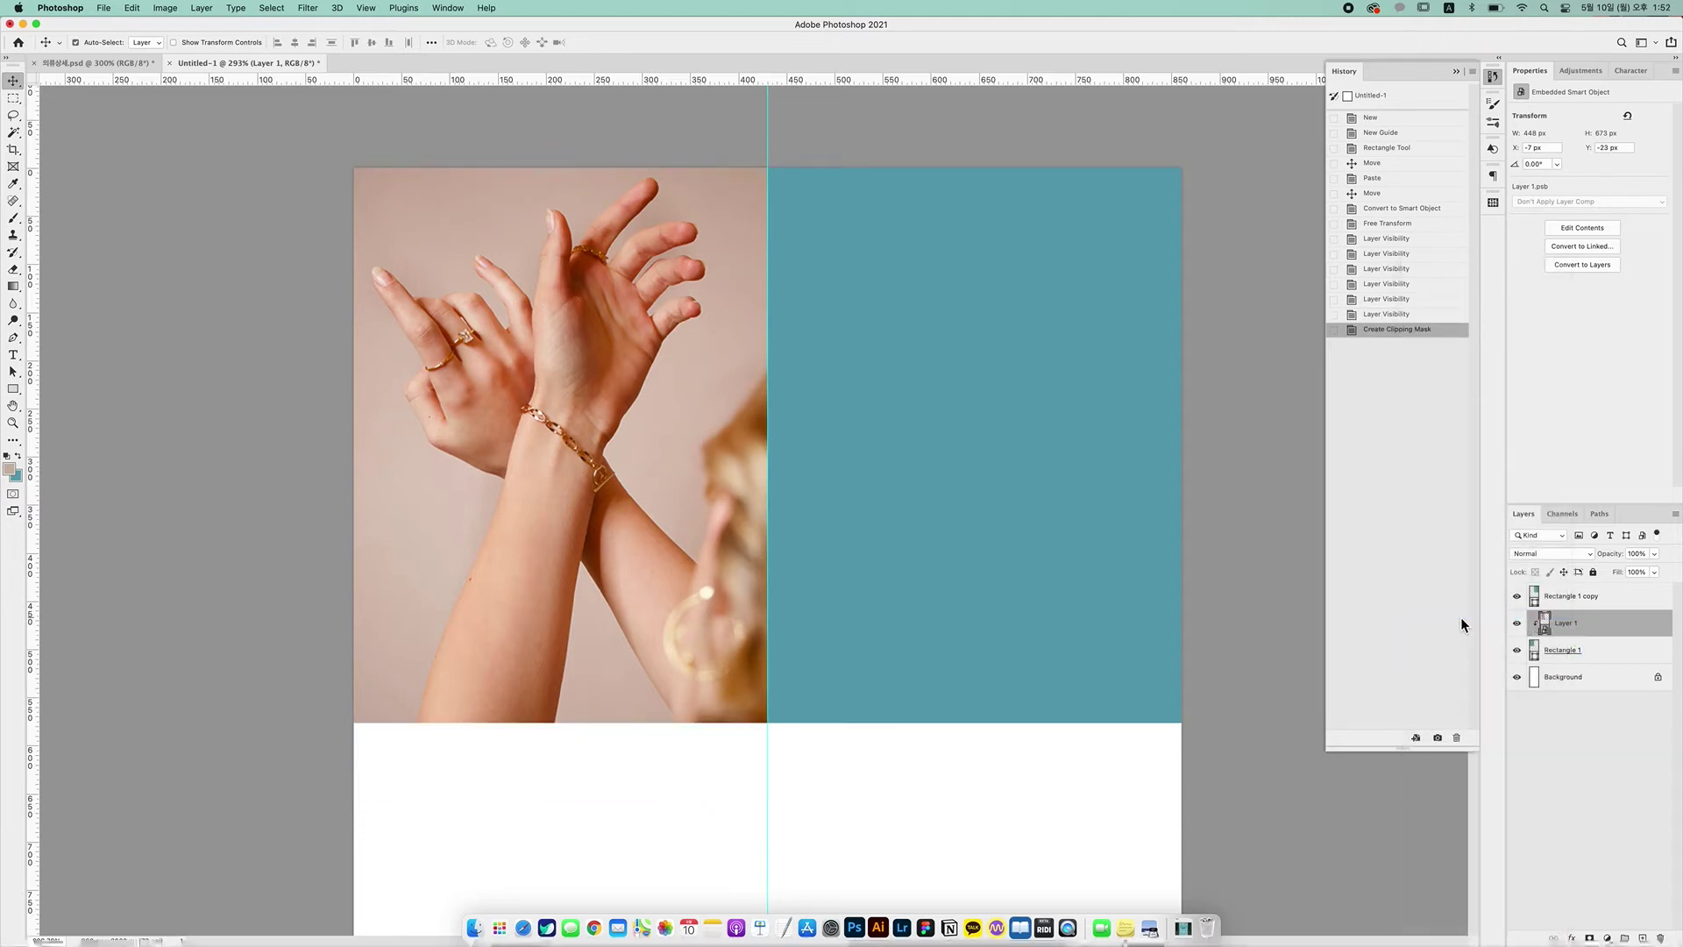
pyautogui.moveTo(712, 436); pyautogui.dragTo(620, 440)
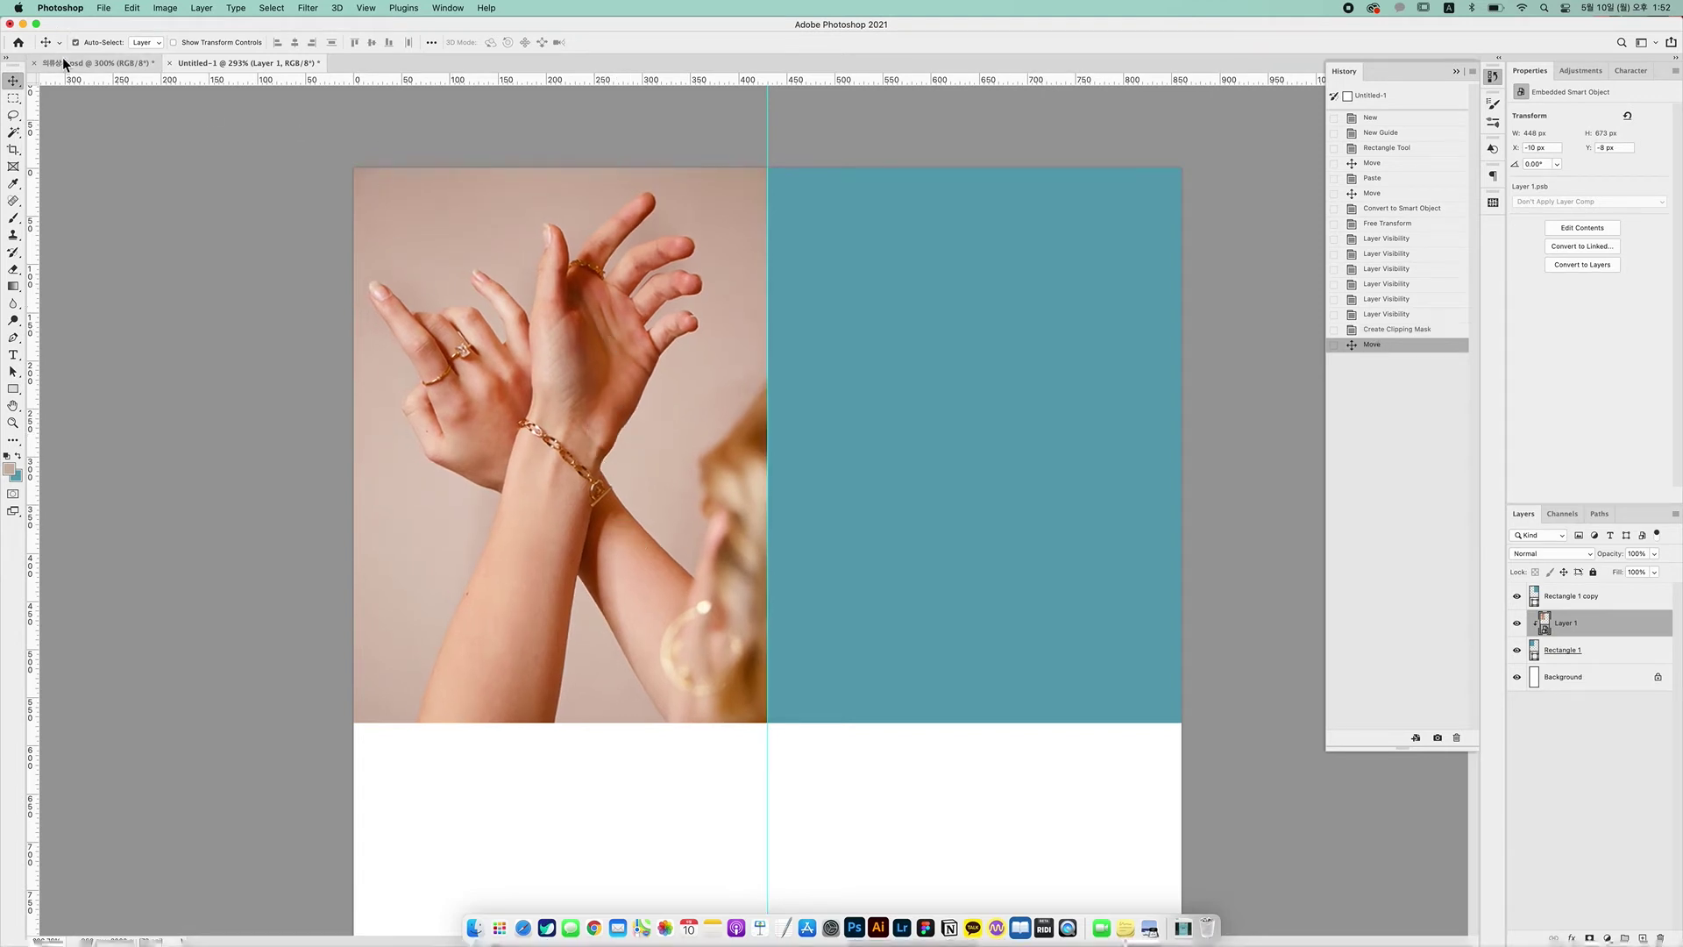
# Check the finished reference banner document, then nudge the clipped hands photo down to about Y 3 px in the new document
pyautogui.hotkey('ctrl', 'Tab')
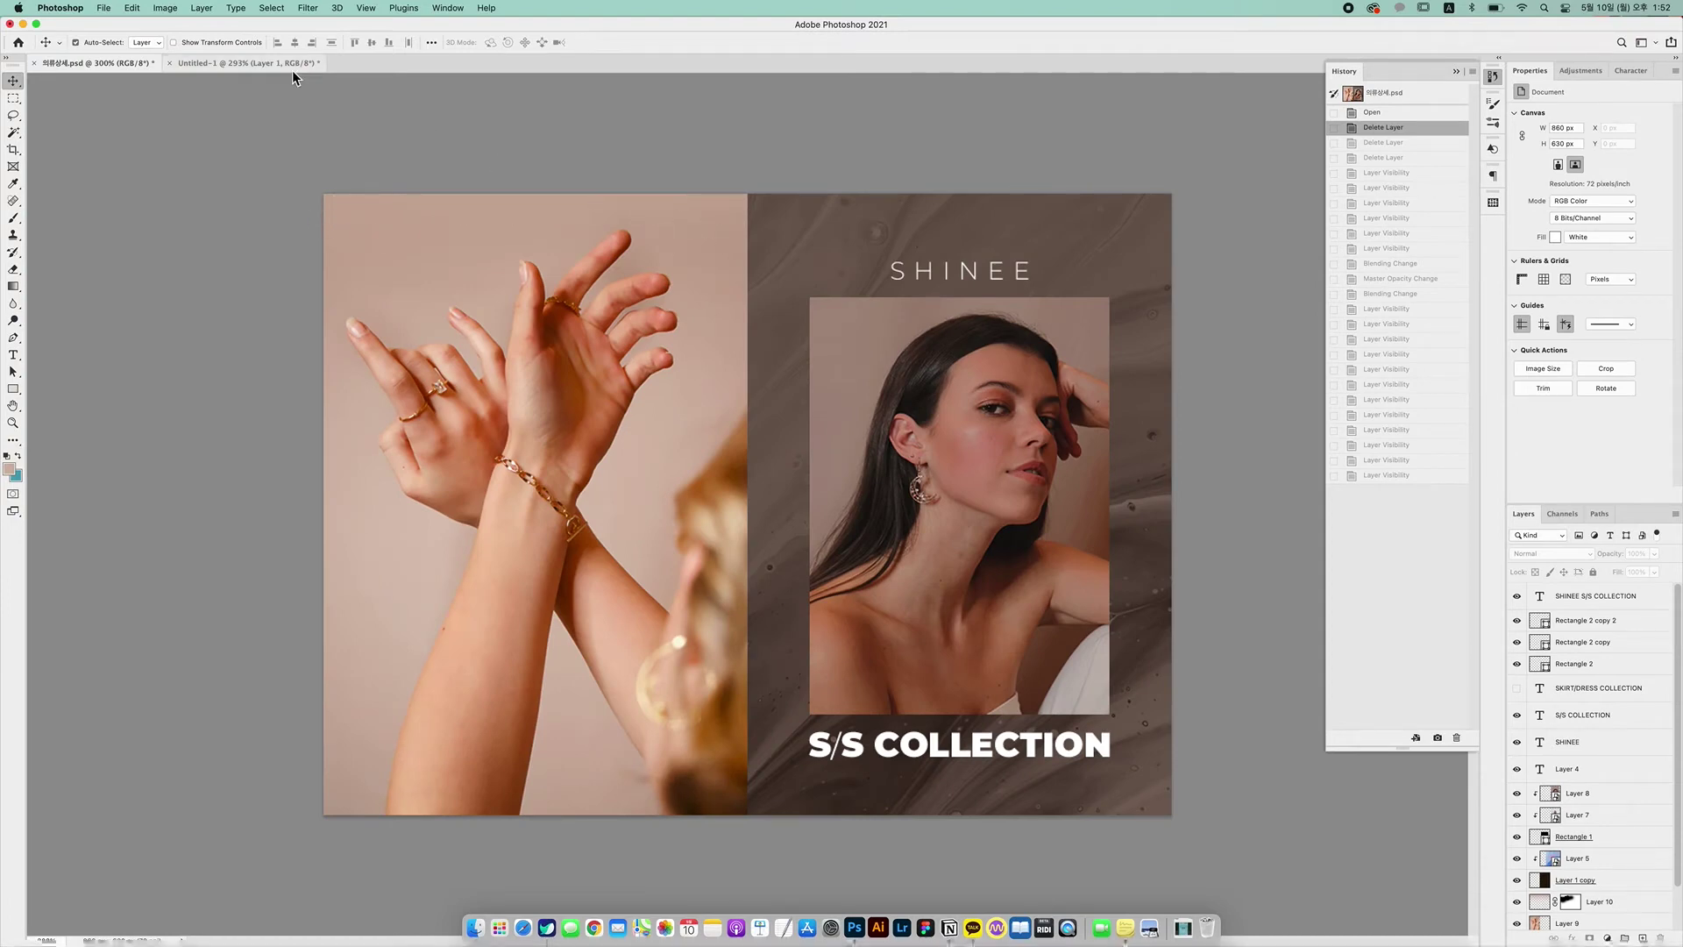
pyautogui.hotkey('ctrl', 'Tab')
pyautogui.scroll(5, 526, 251)
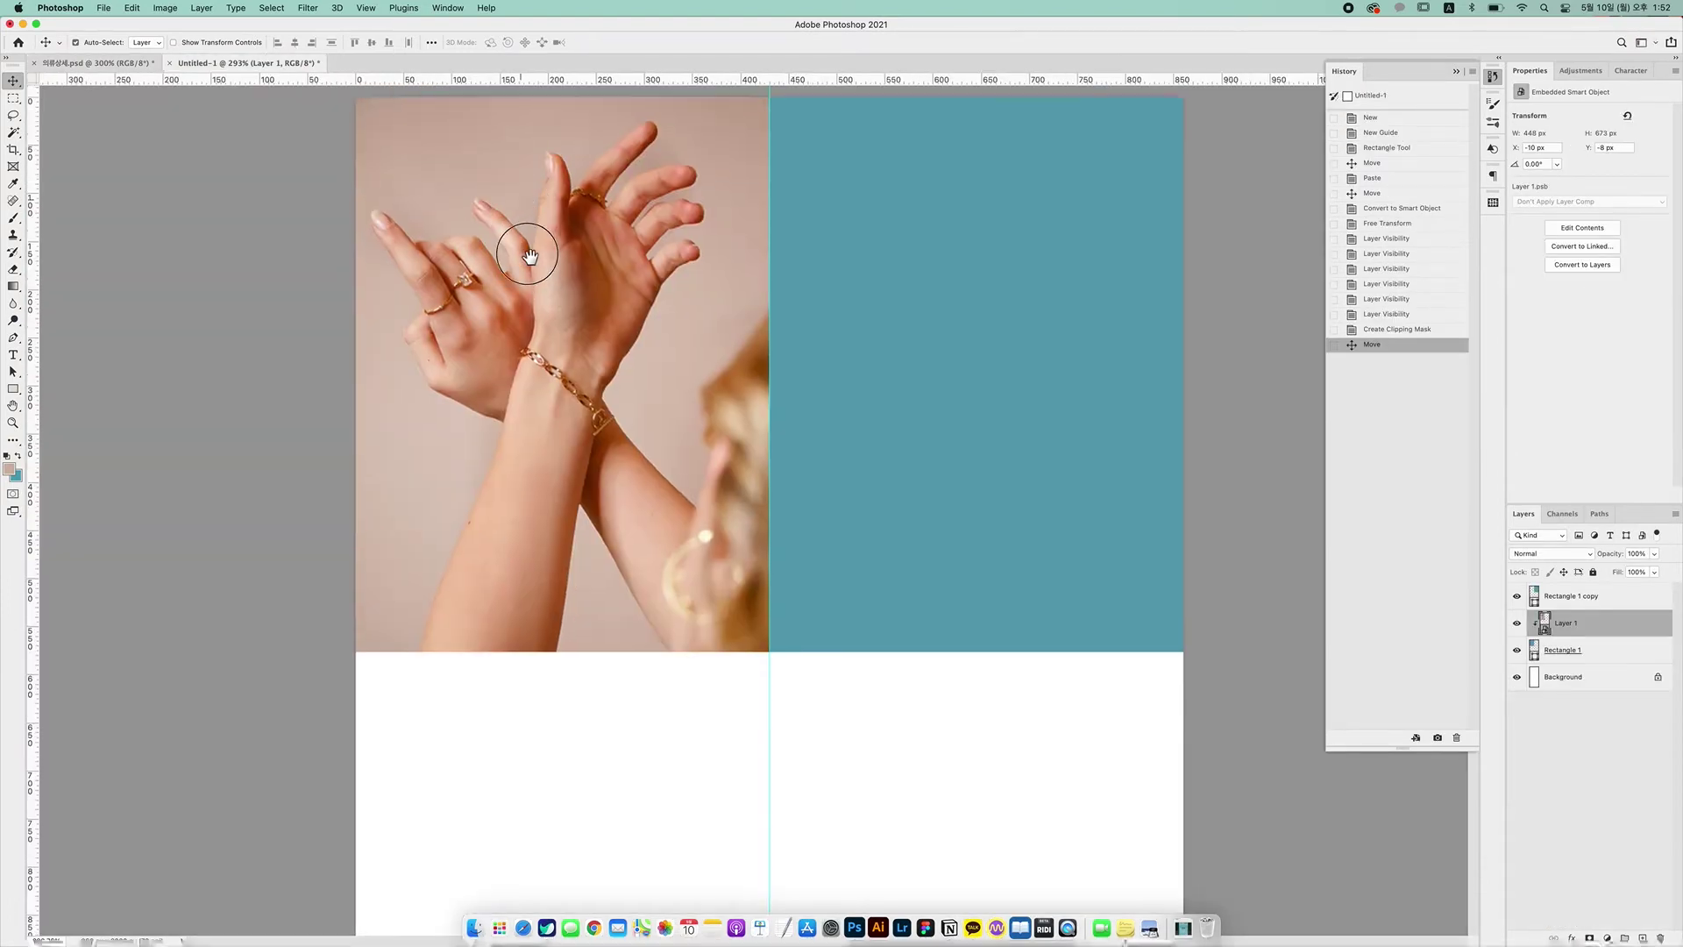
pyautogui.moveTo(631, 314); pyautogui.dragTo(633, 334)
pyautogui.hotkey('ctrl', 'Up')
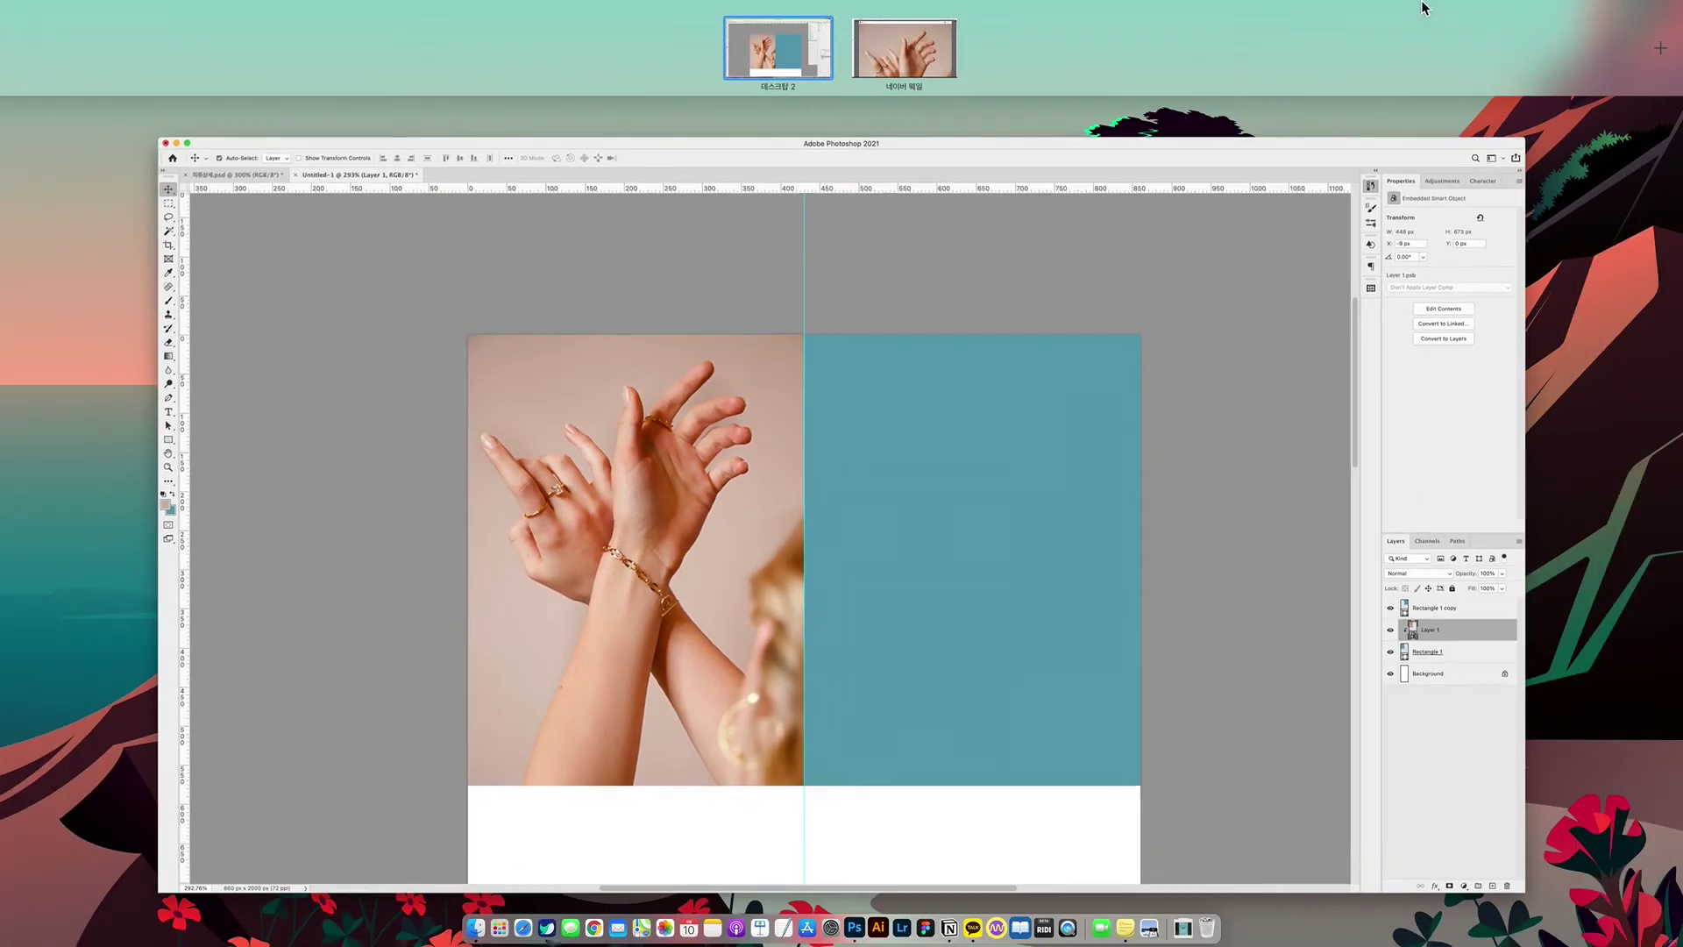
pyautogui.click(1443, 731)
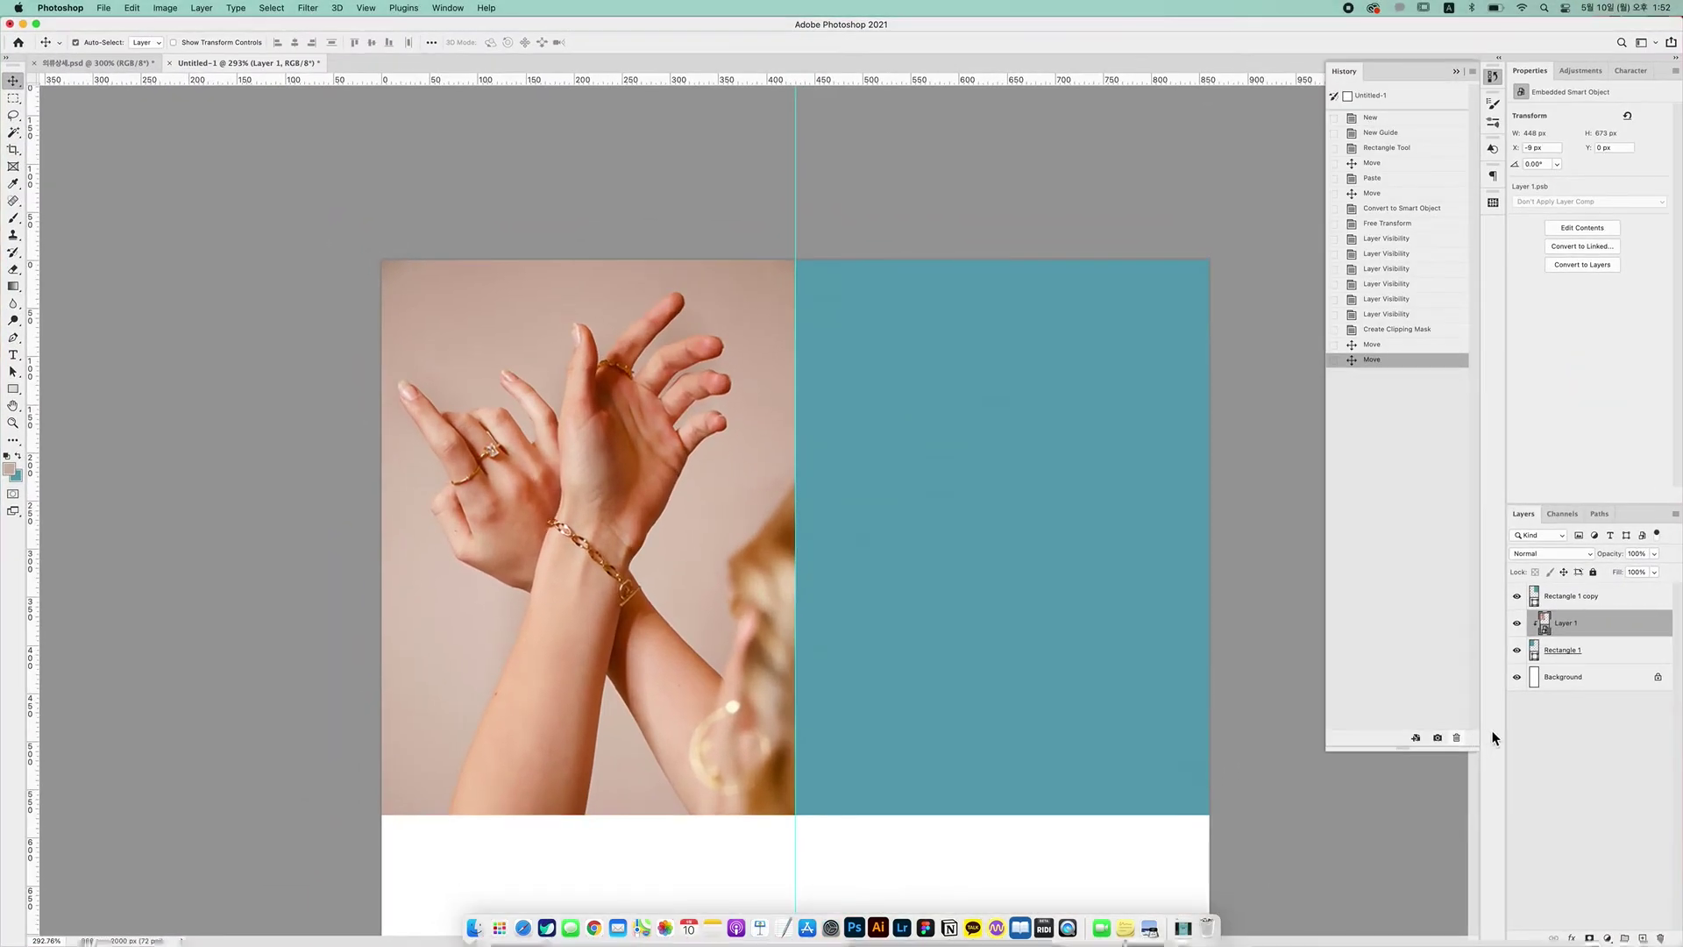
# Add a new layer above the hands photo and sample the photo's pink background as the foreground color
pyautogui.click(1641, 938)
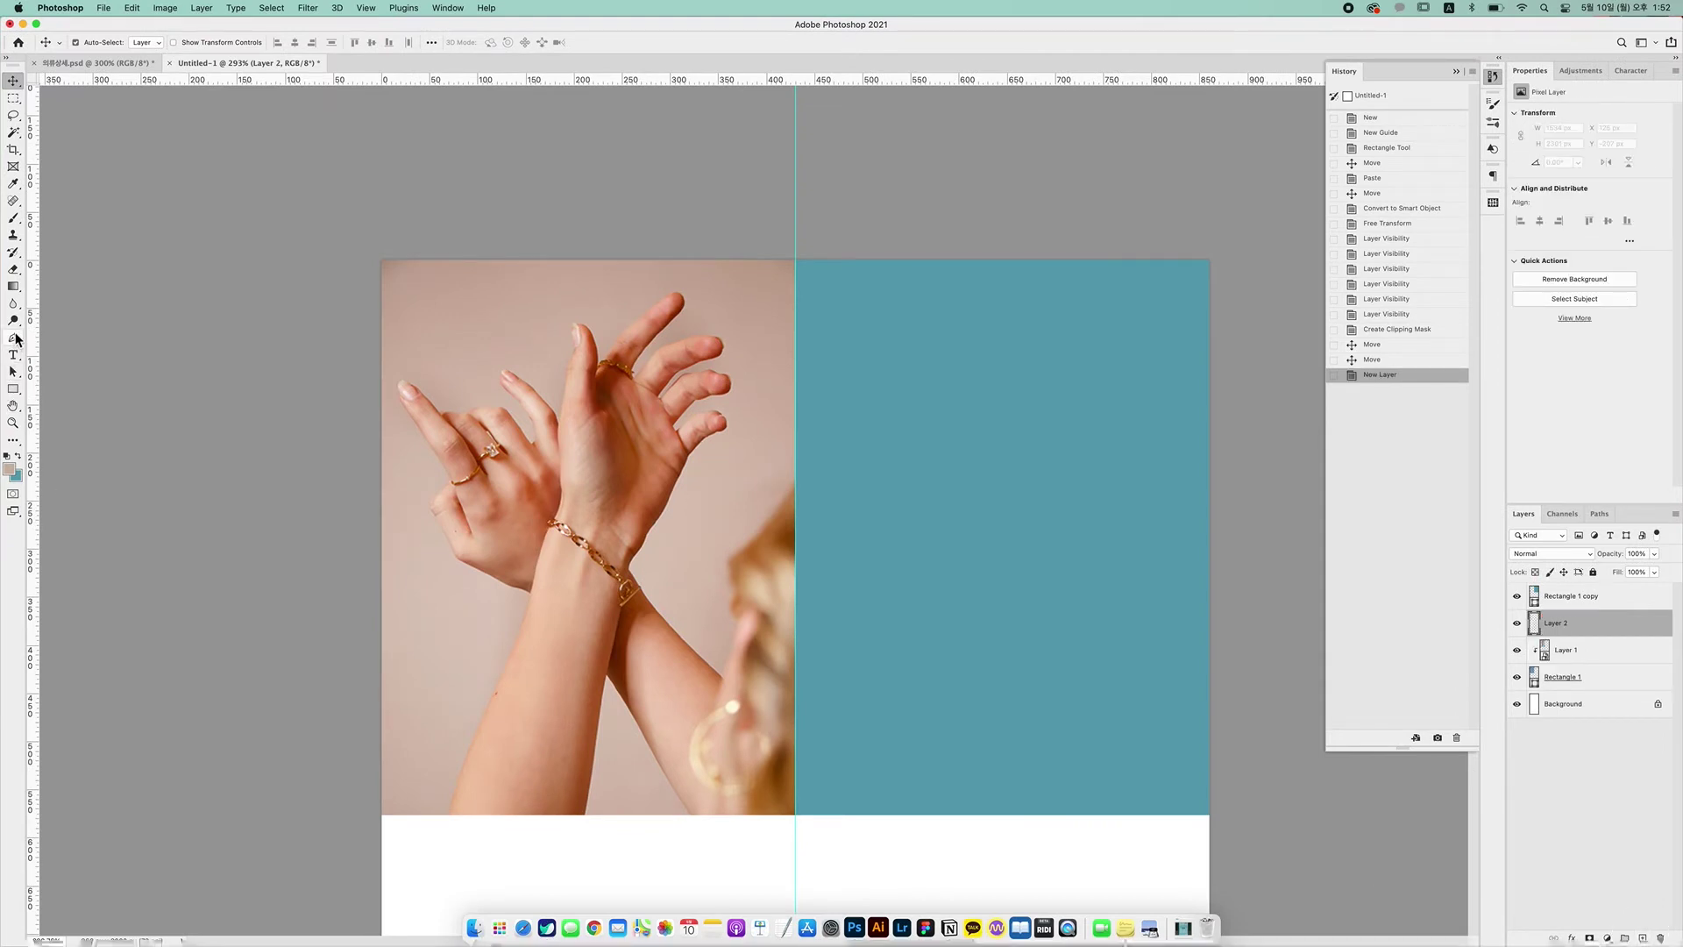
pyautogui.click(15, 289)
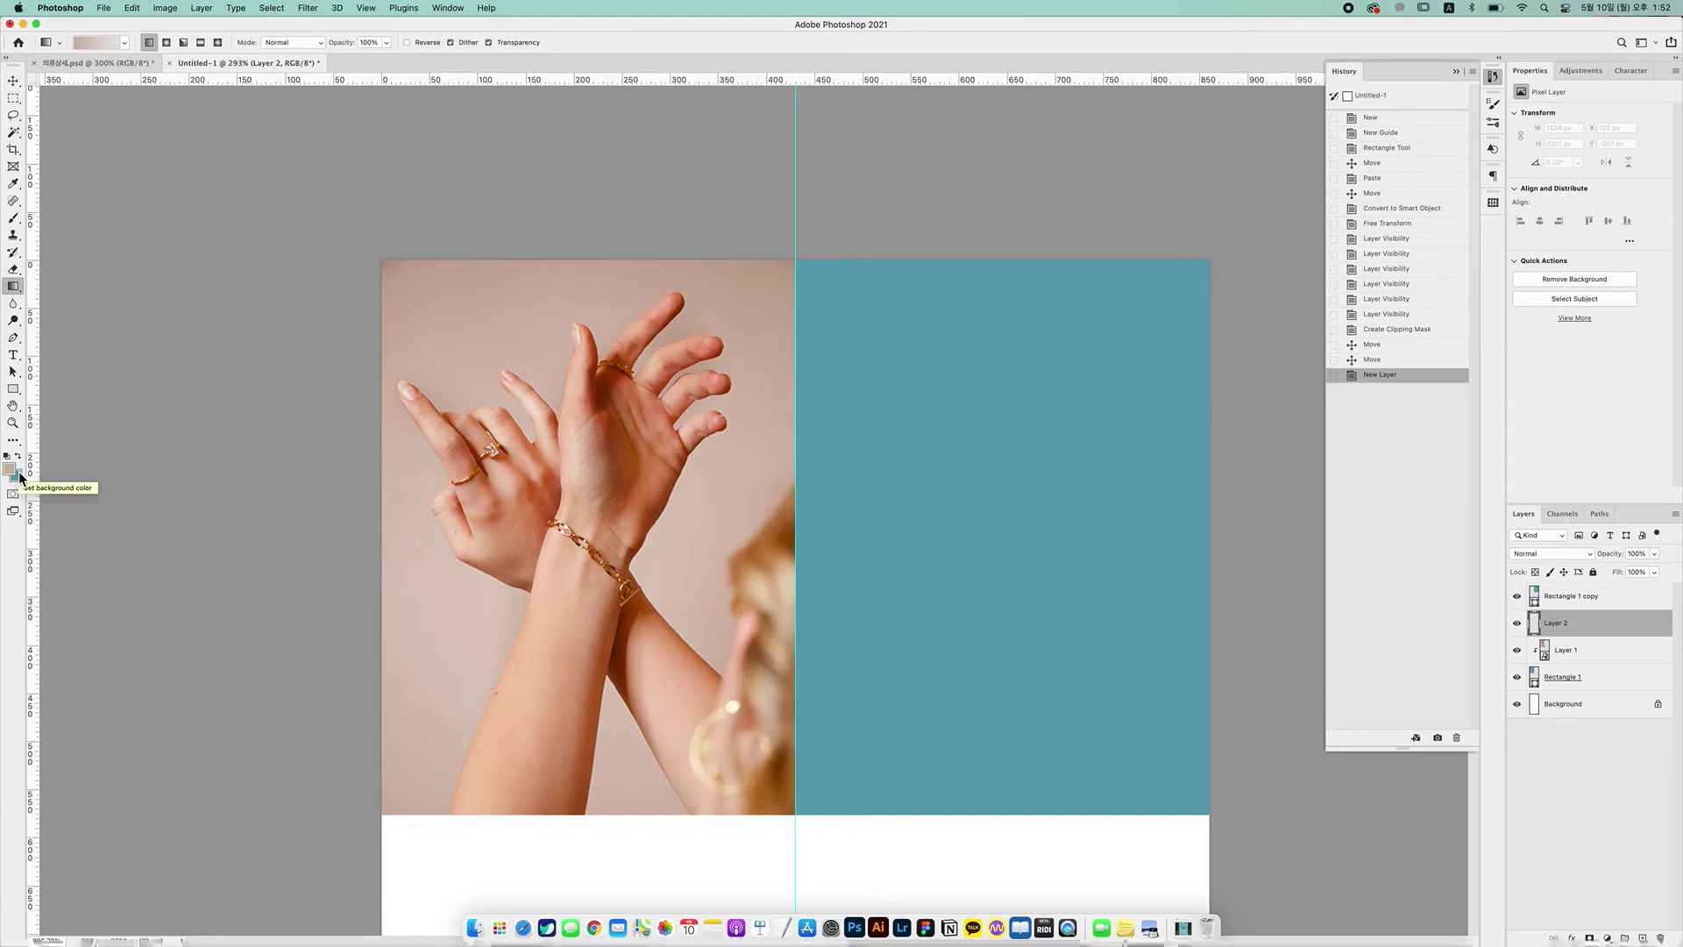
pyautogui.click(13, 186)
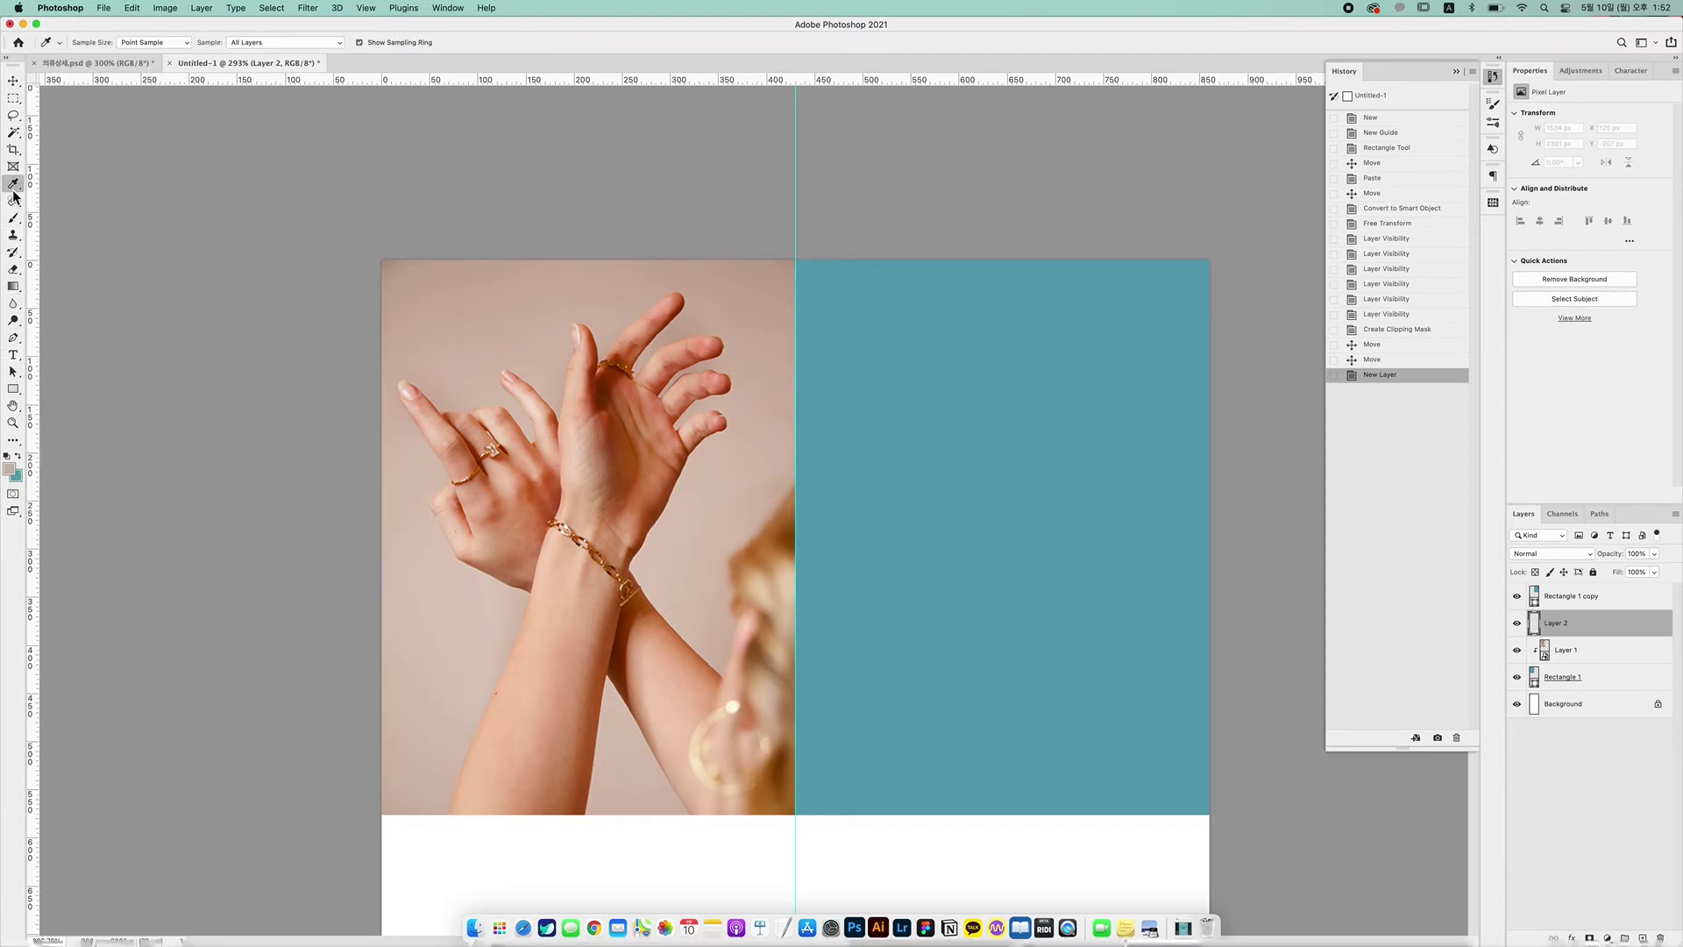
pyautogui.click(465, 302)
pyautogui.click(471, 364)
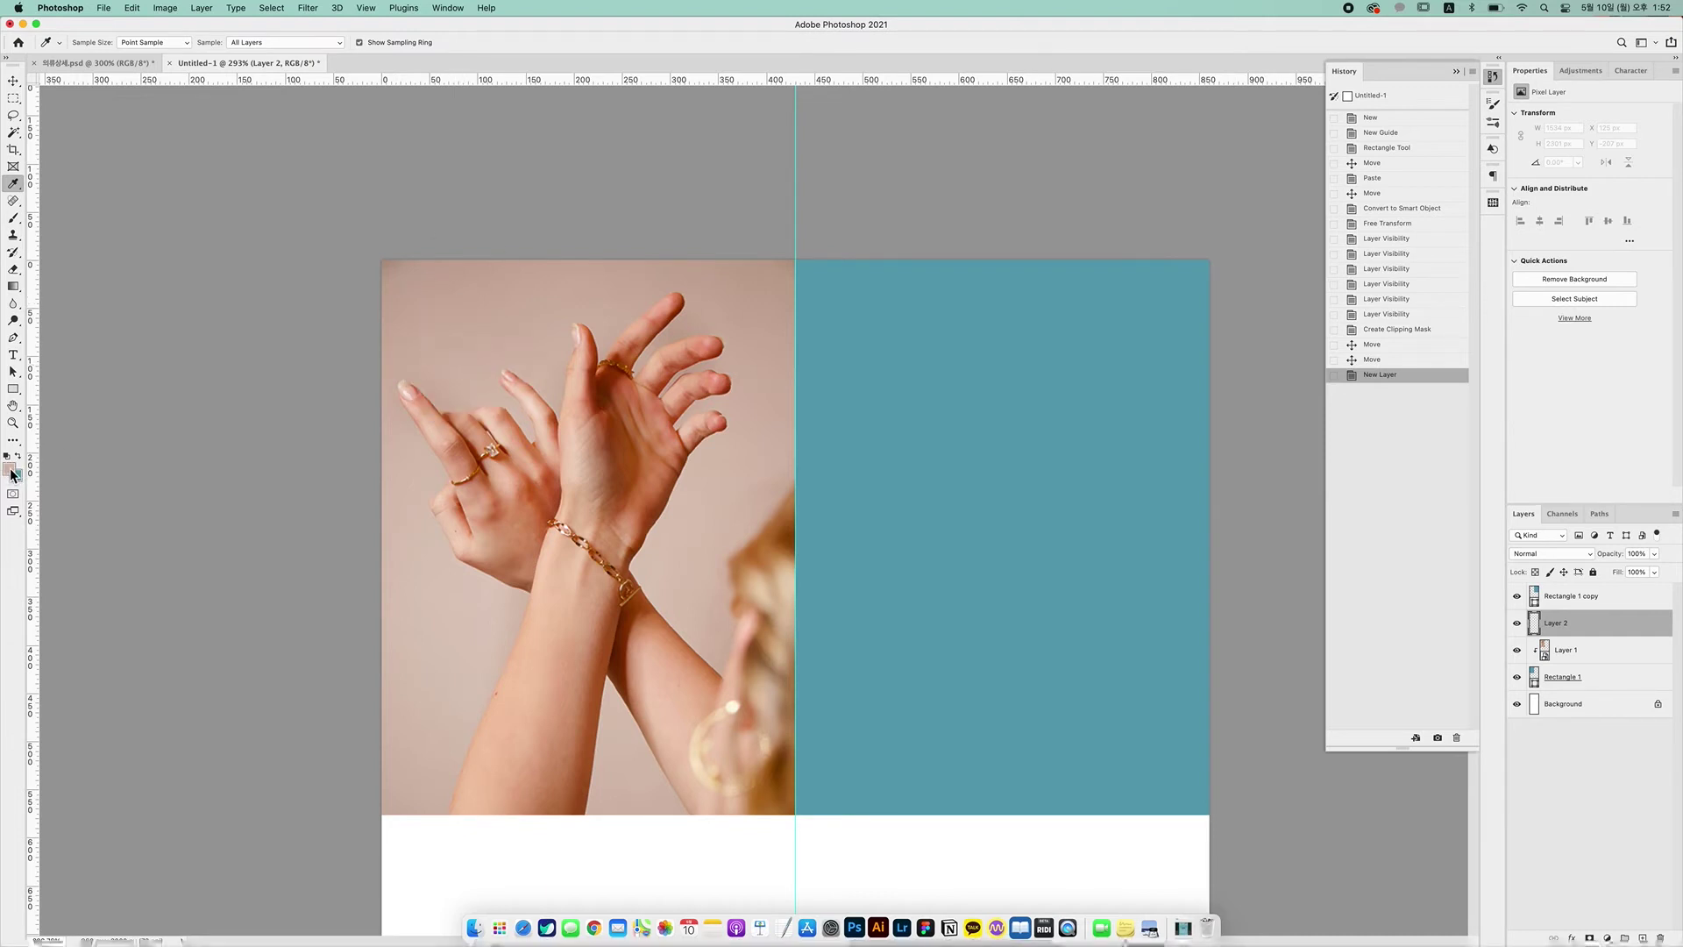
# Set the Gradient tool to the foreground-to-transparent preset from the Basics group
pyautogui.click(13, 288)
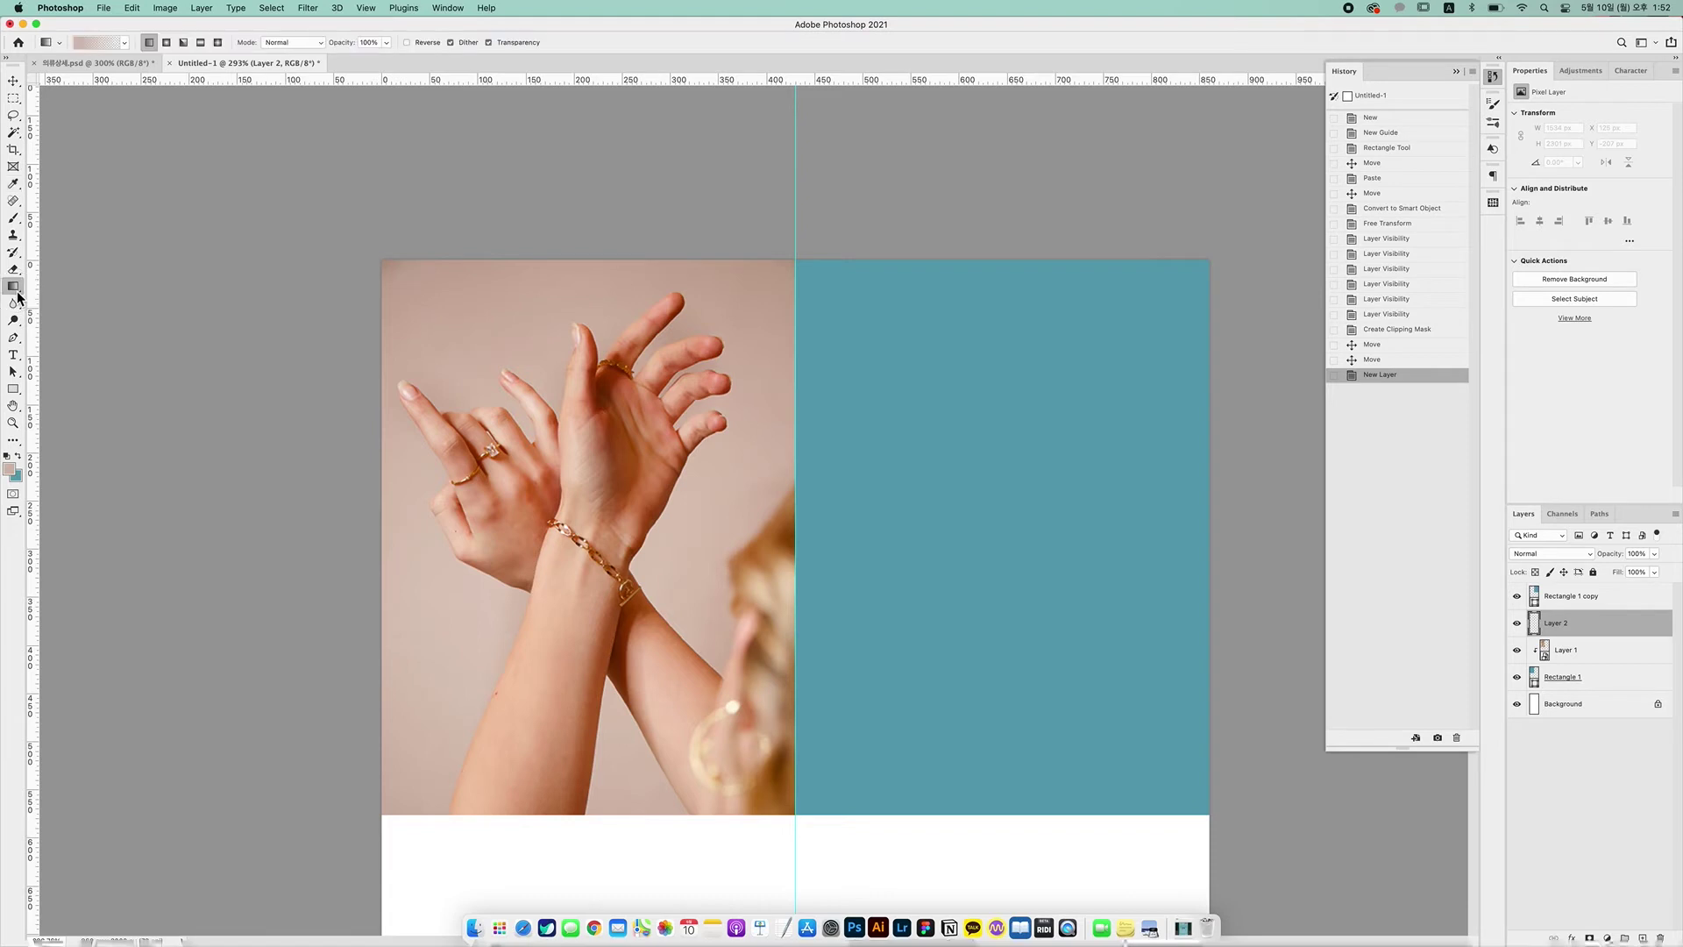
pyautogui.click(123, 51)
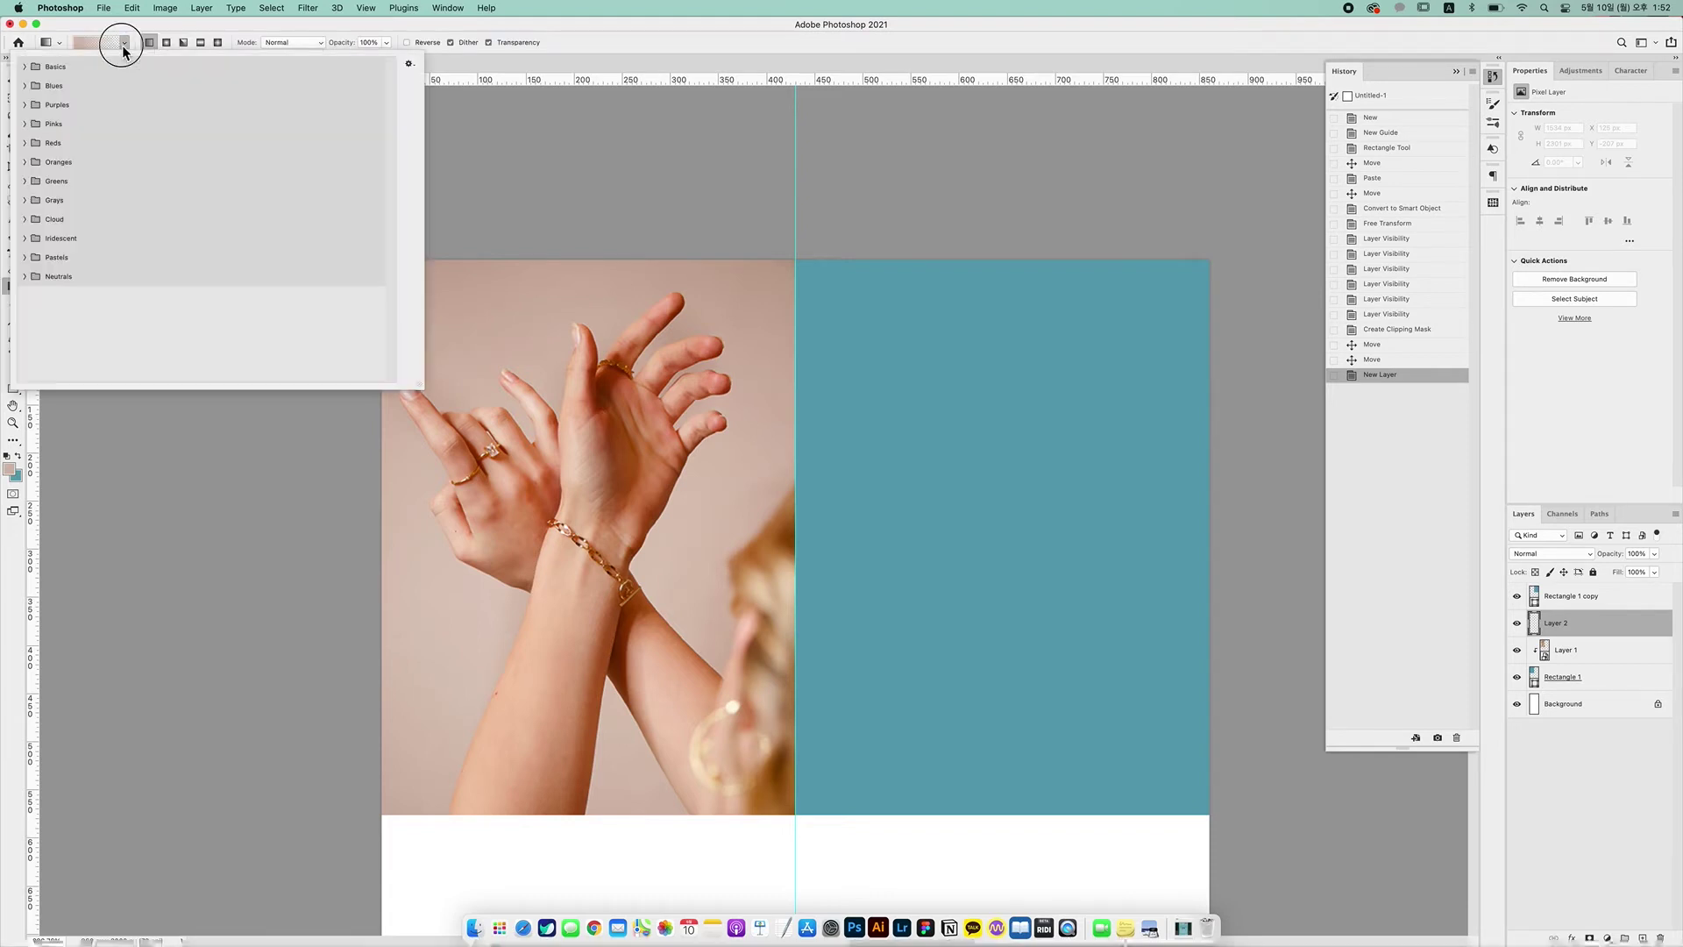
pyautogui.click(26, 68)
pyautogui.click(44, 90)
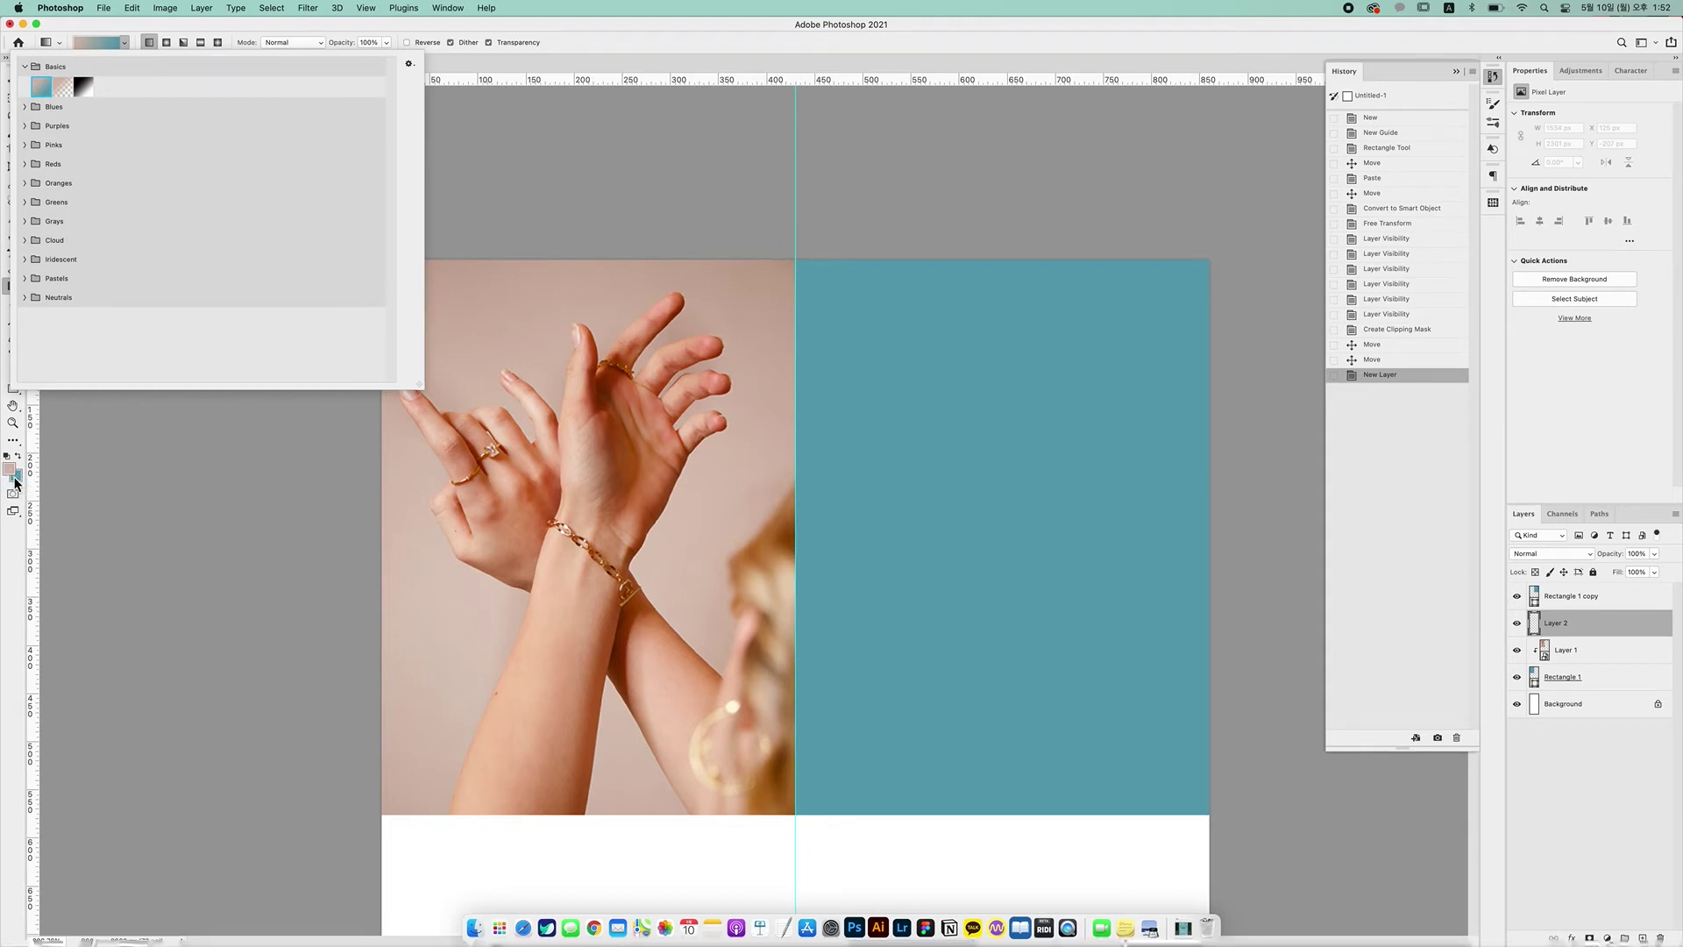
pyautogui.click(61, 89)
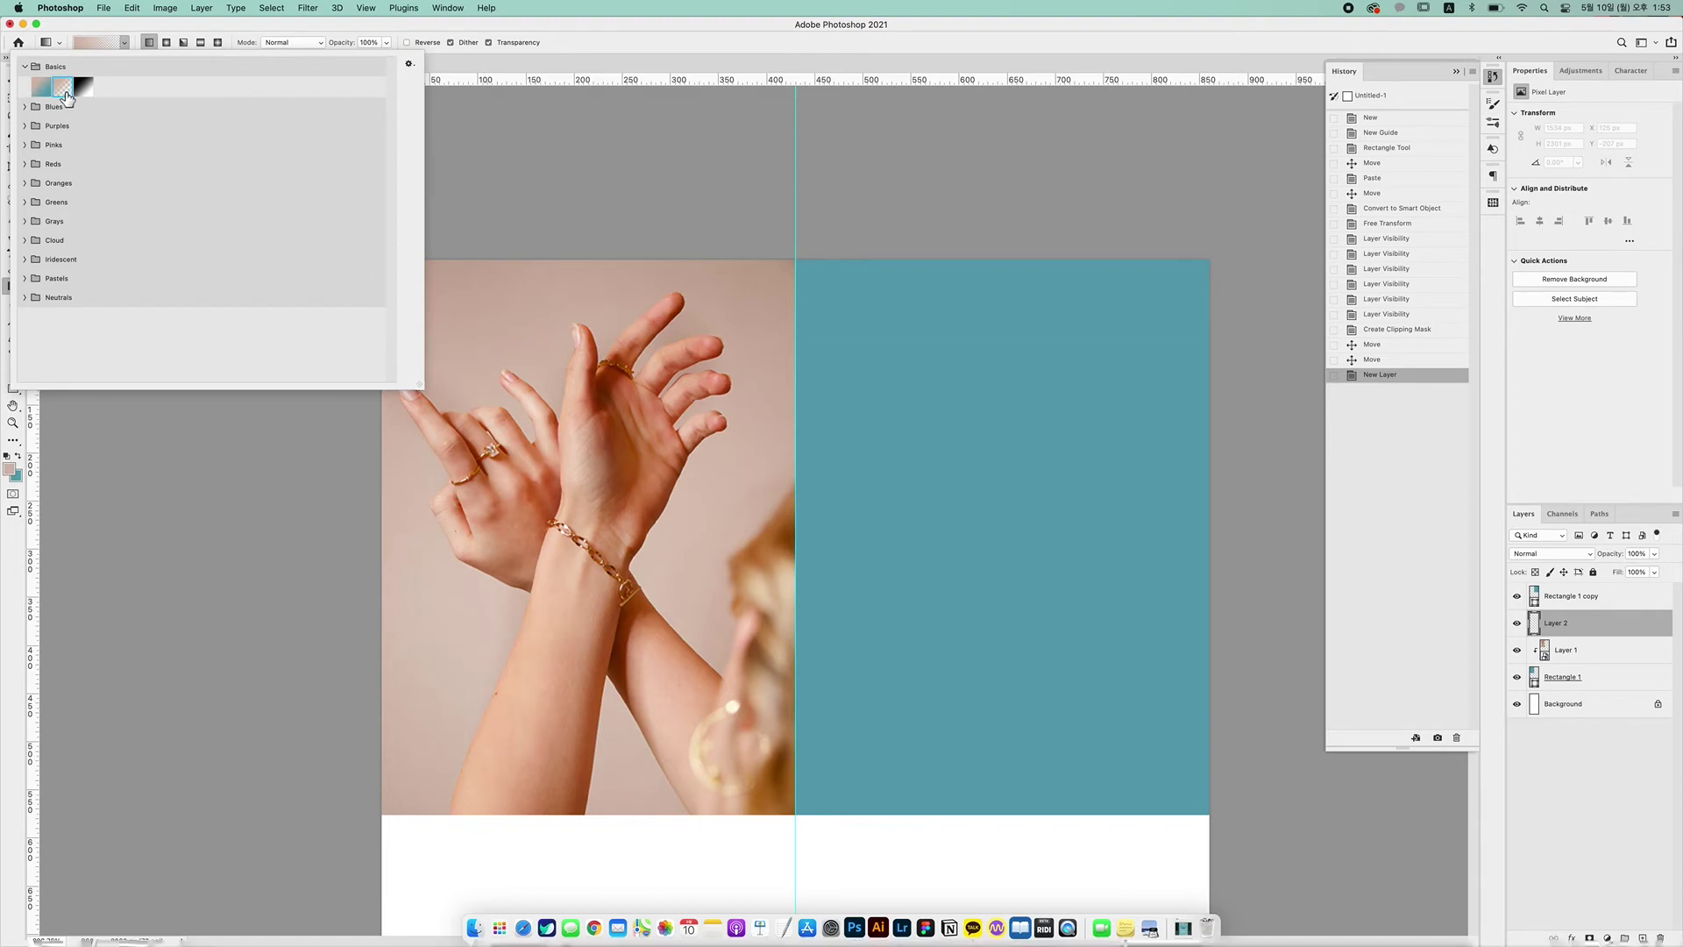
pyautogui.doubleClick(65, 94)
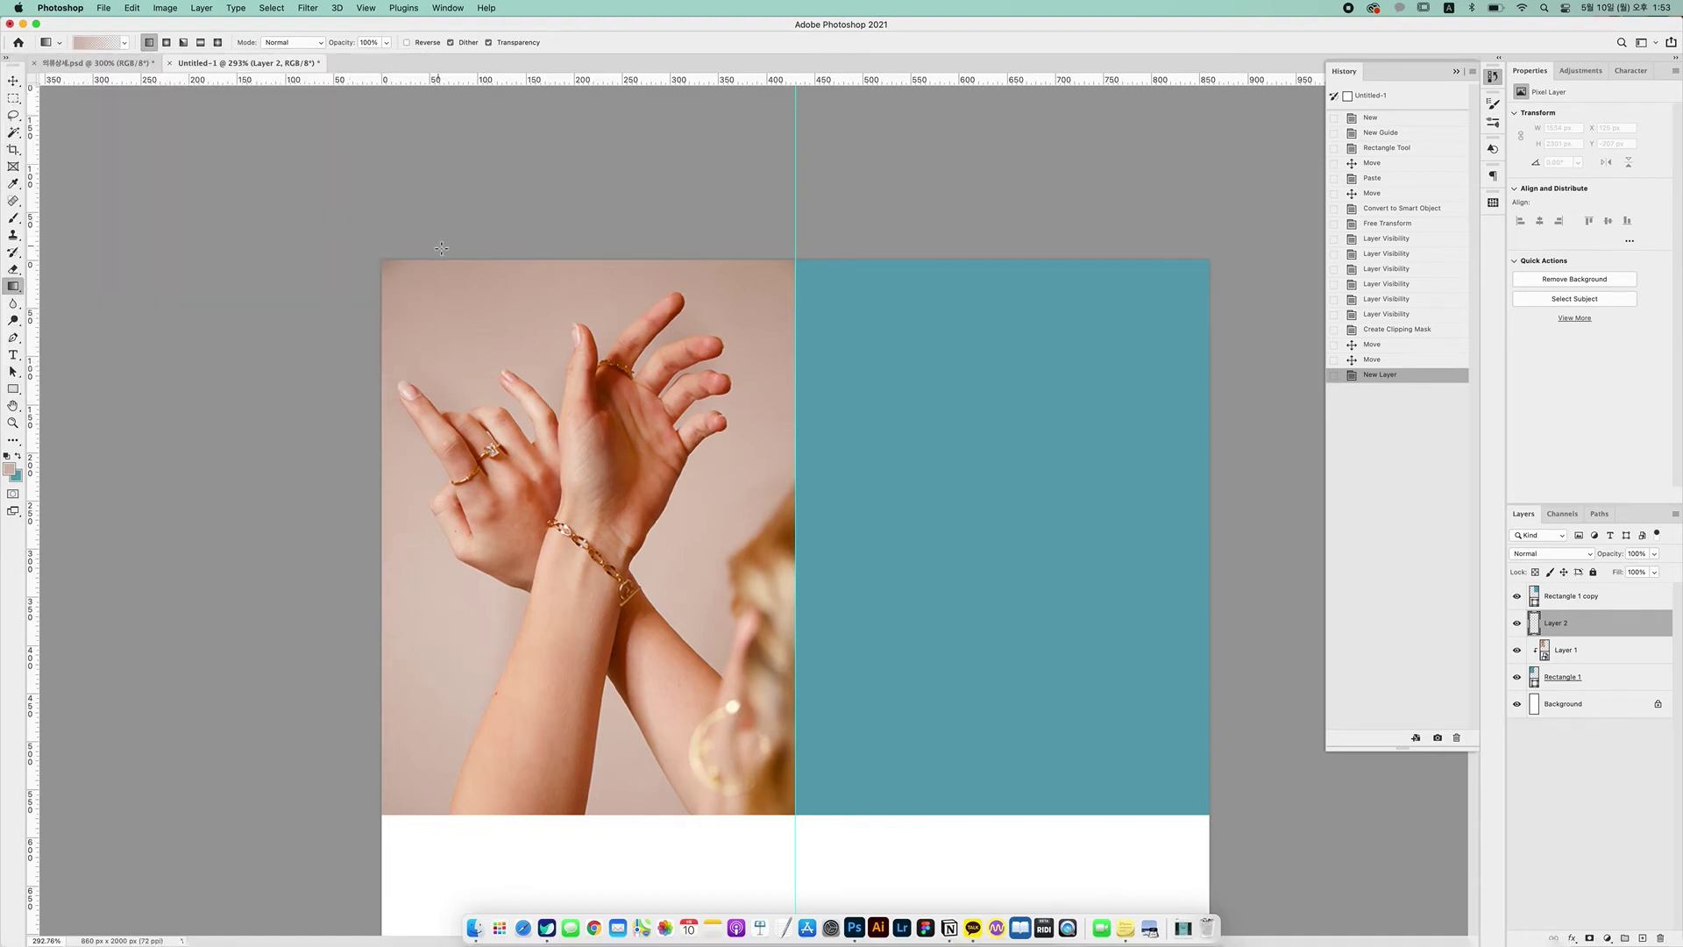
# Replace a trial gradient with a vertical pink fade from above the photo's top edge to about 265 px down
pyautogui.moveTo(552, 275); pyautogui.dragTo(552, 313)
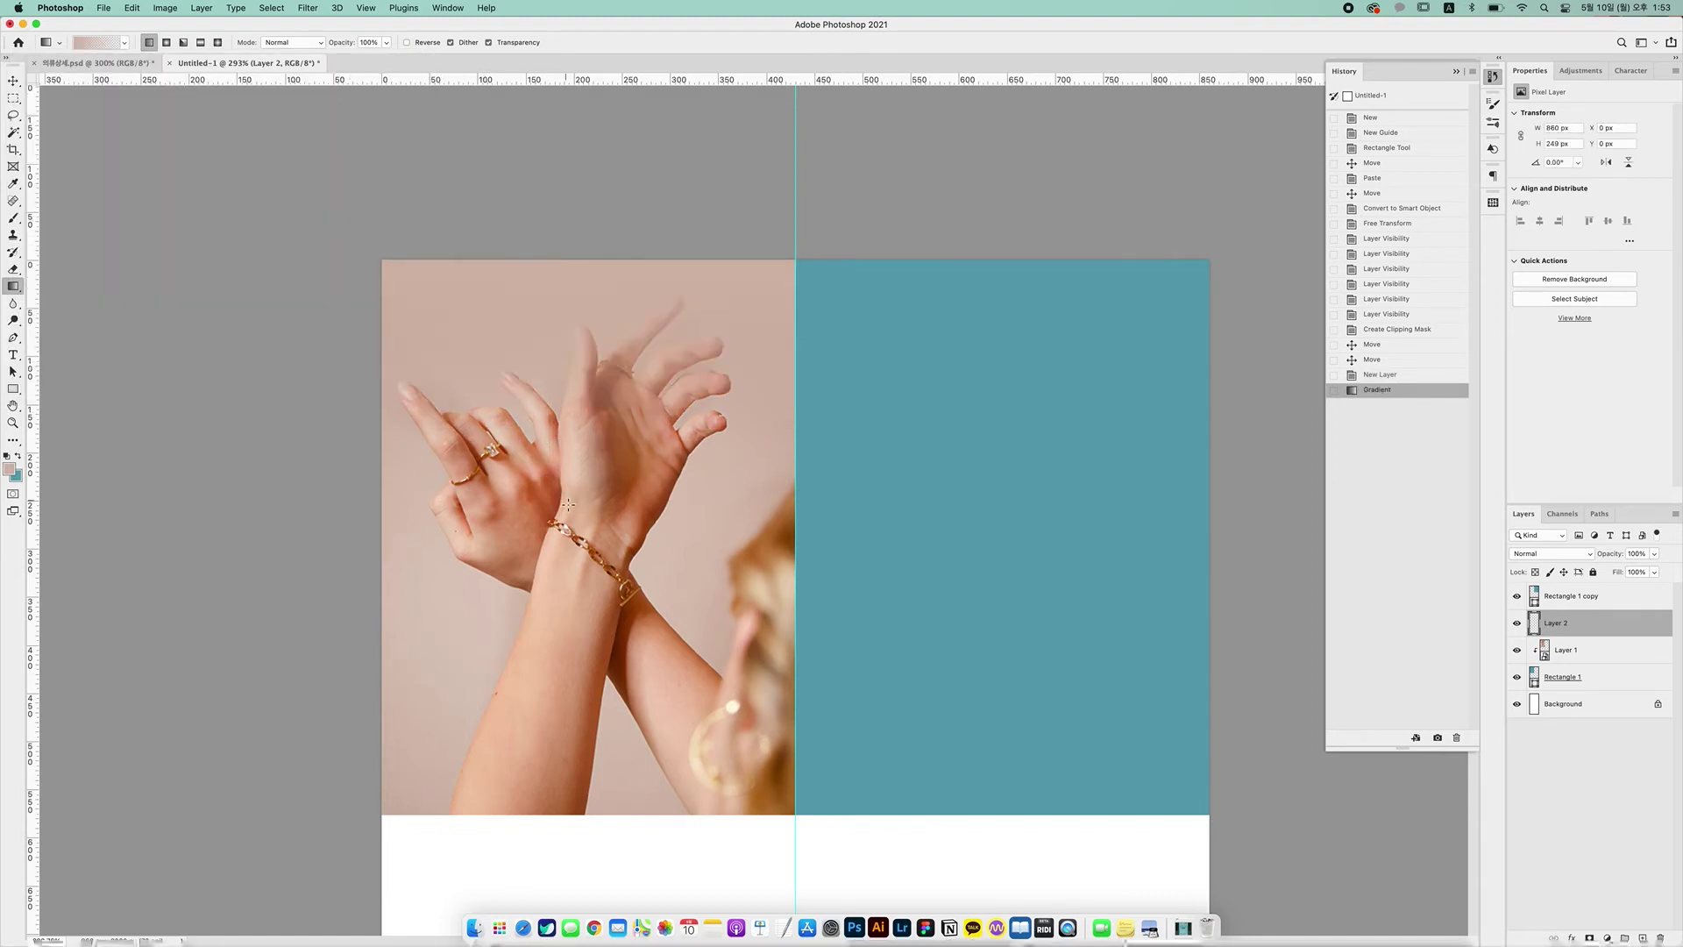
pyautogui.press('super+z')
pyautogui.moveTo(516, 233); pyautogui.dragTo(517, 516)
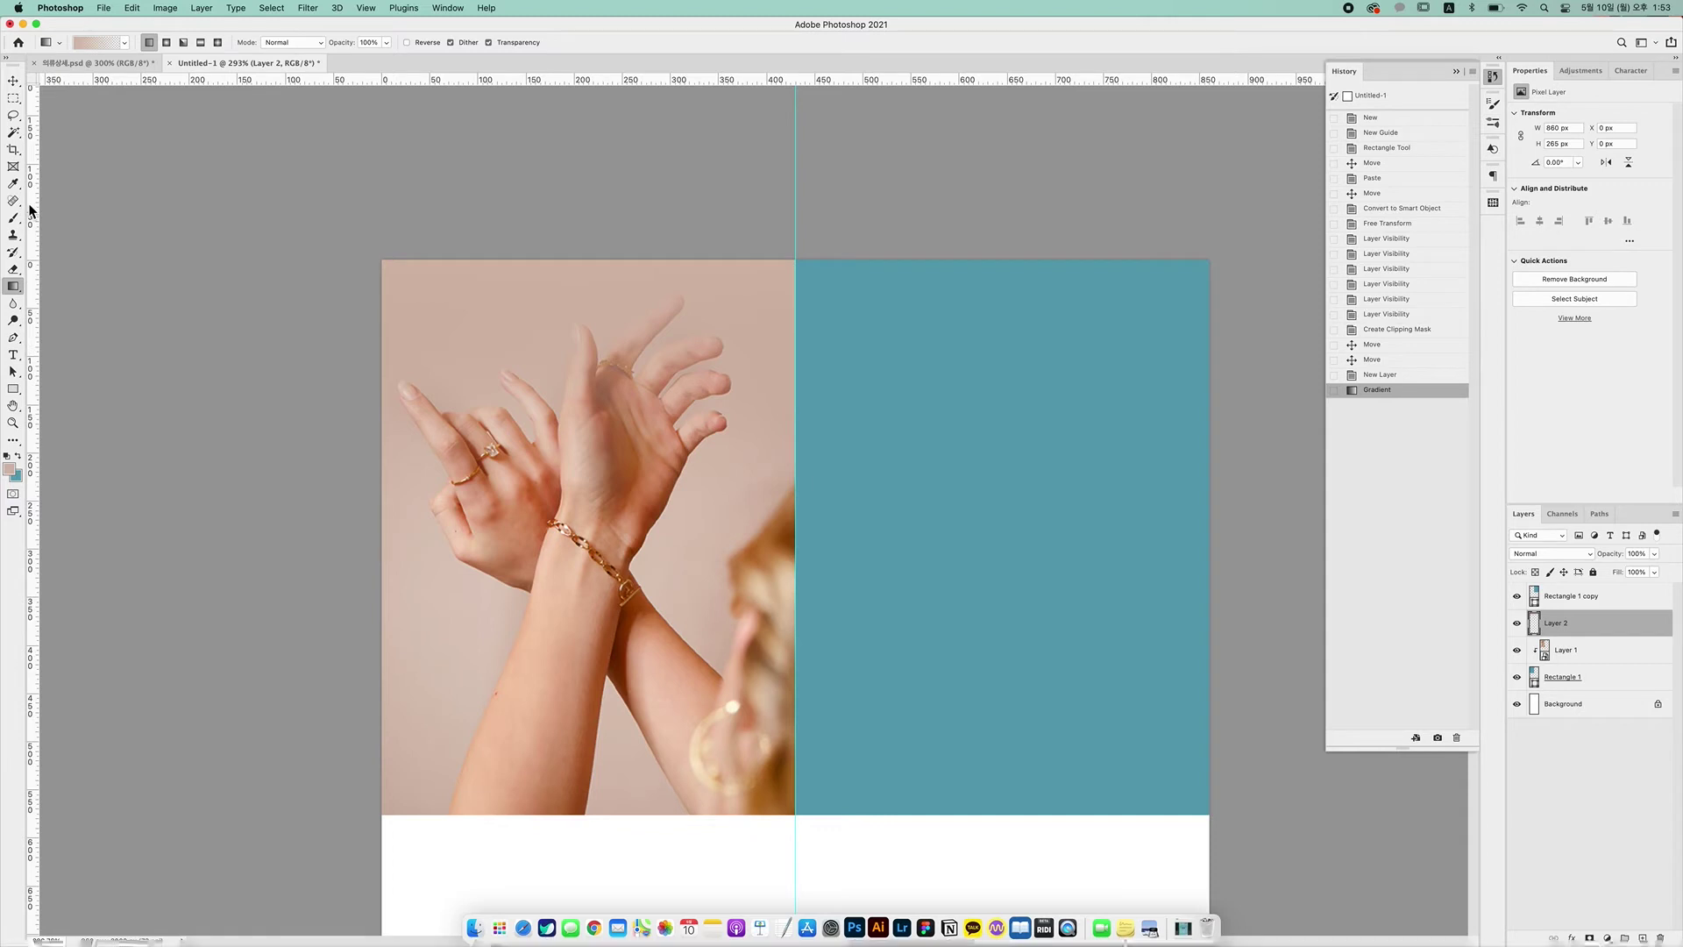
# Erase the pink fade over the raised hand and fingers using the Eraser with the Soft Round brush
pyautogui.click(18, 274)
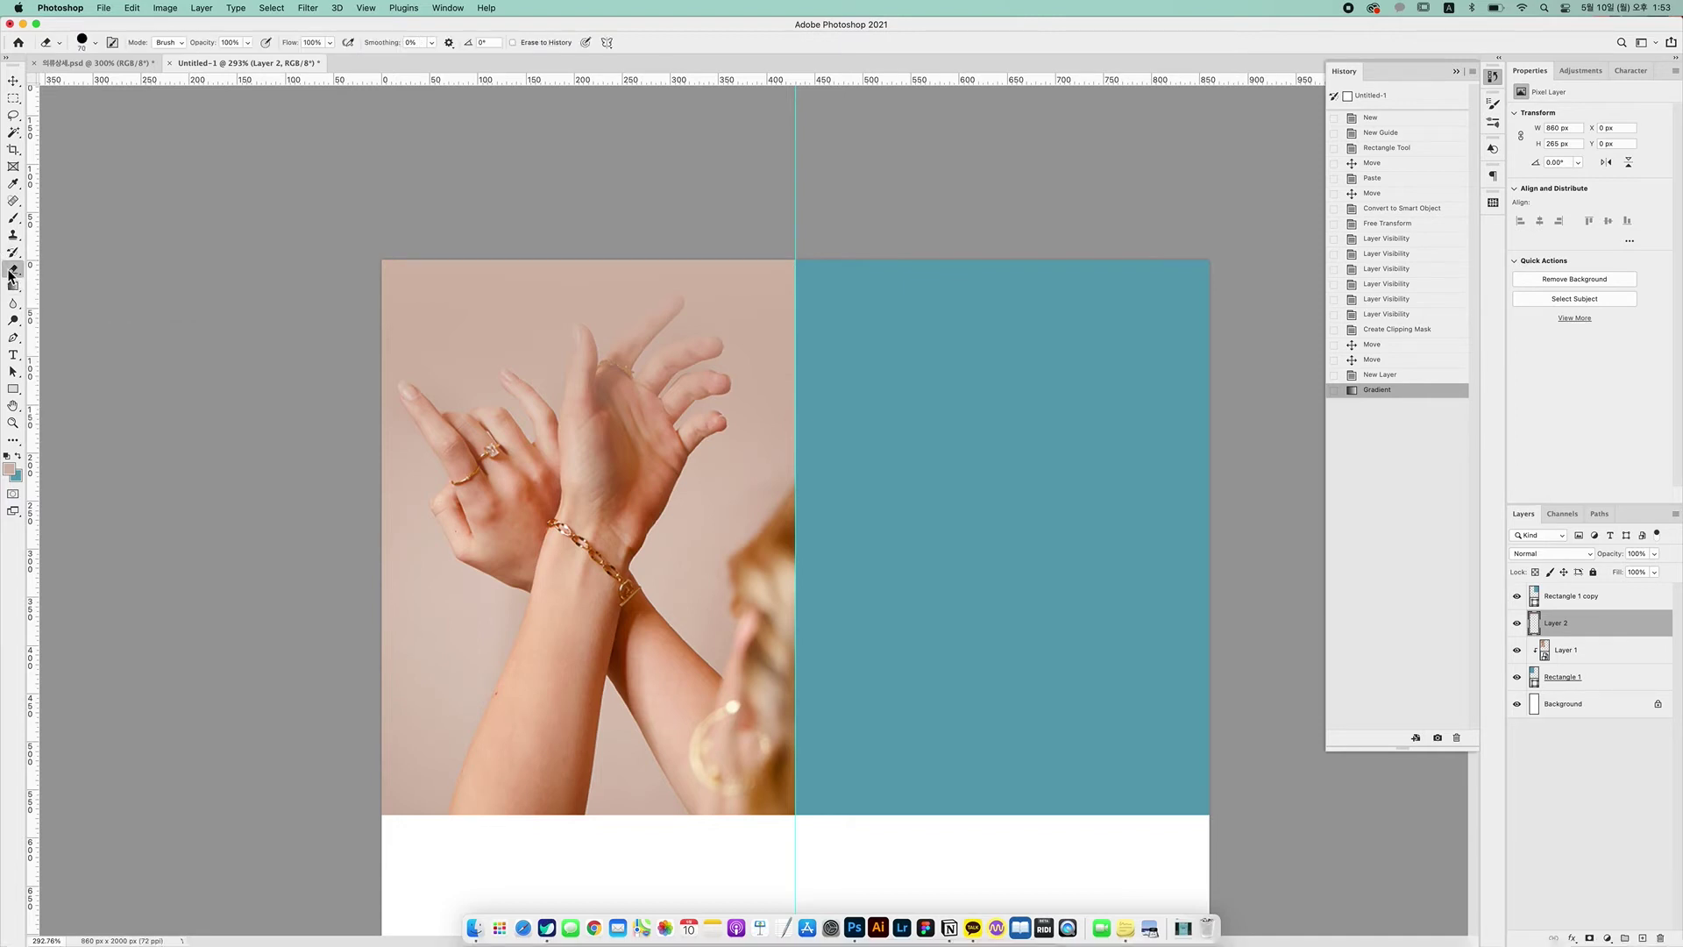
pyautogui.click(95, 43)
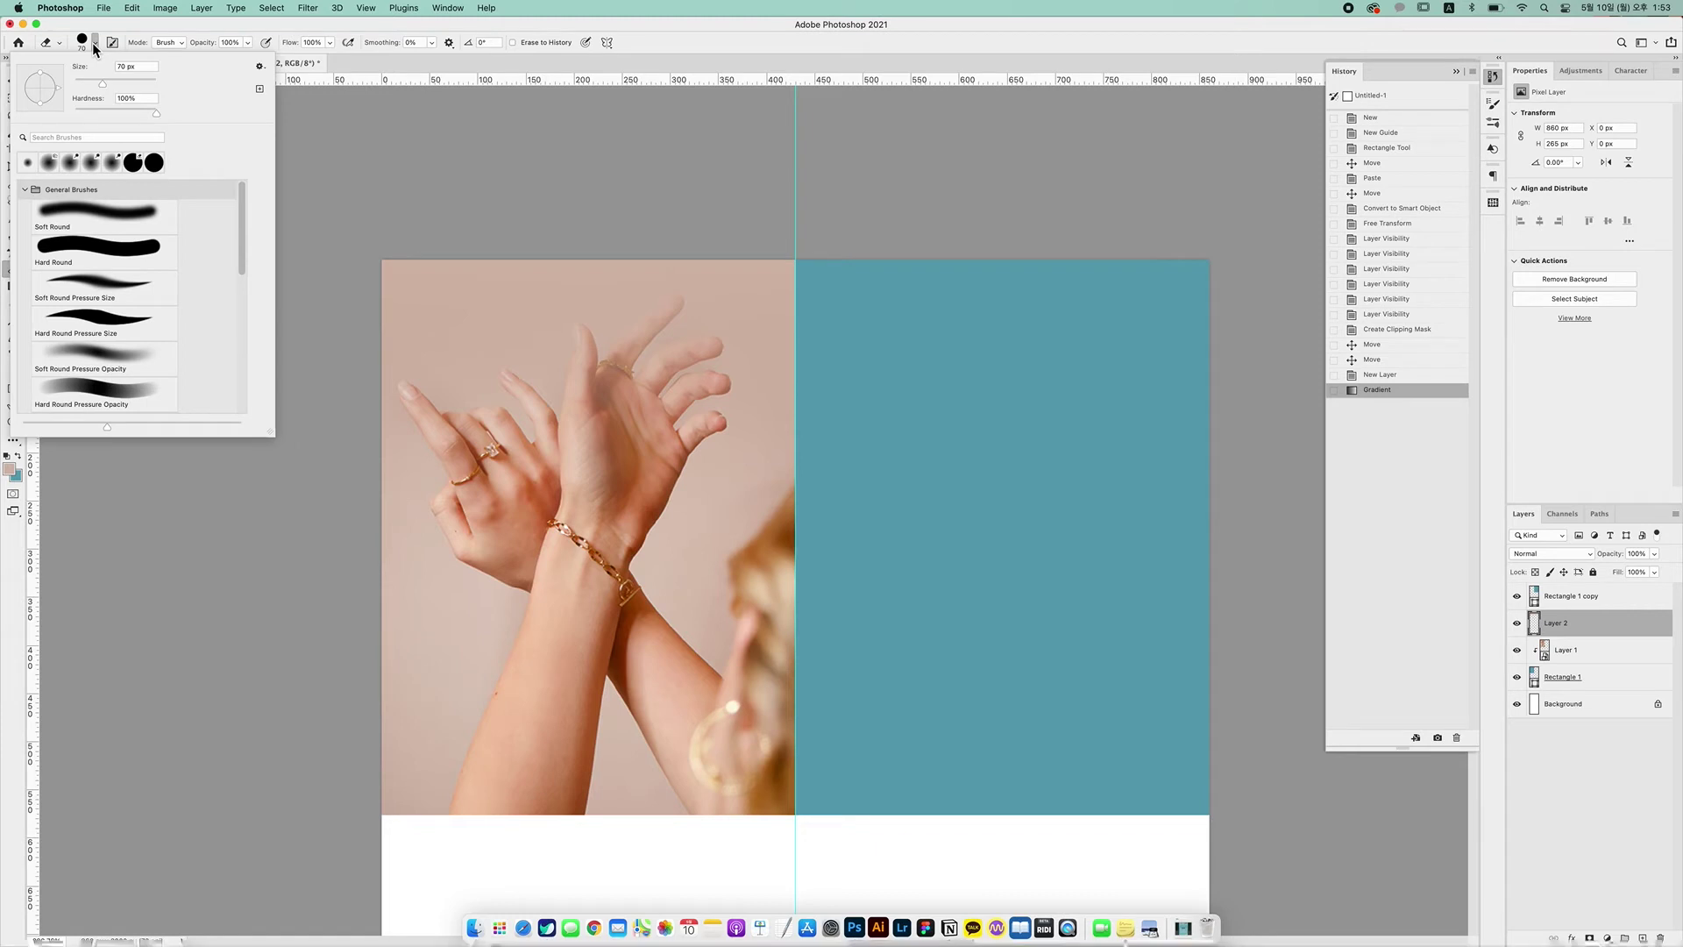
pyautogui.click(95, 43)
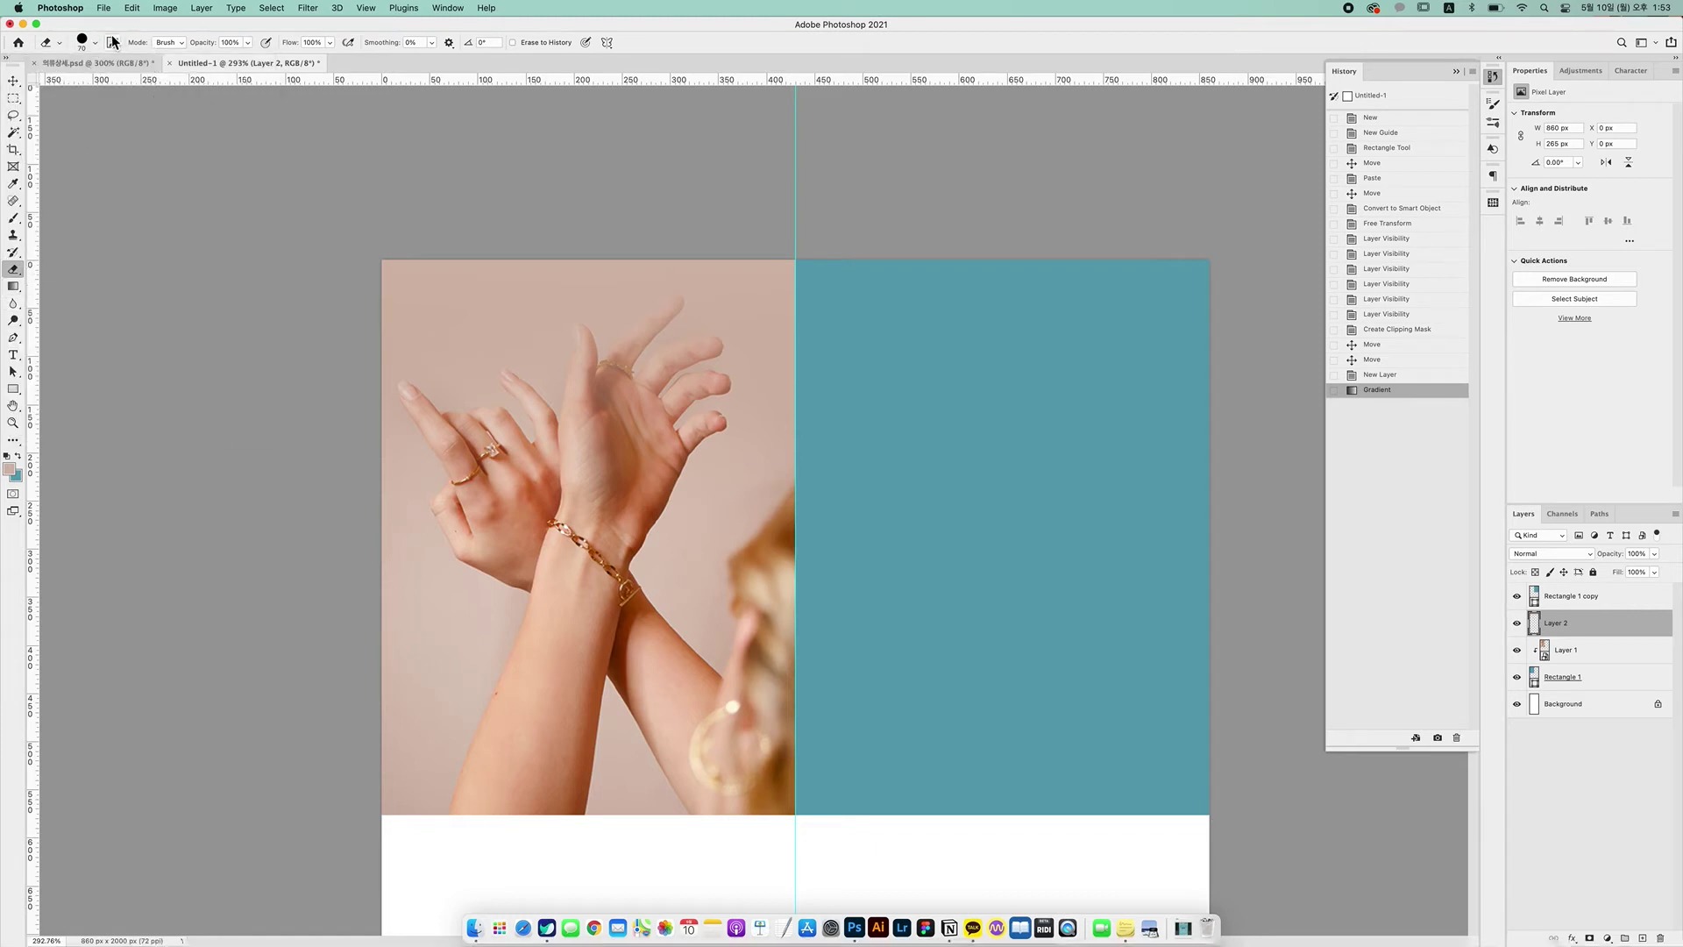
pyautogui.click(95, 42)
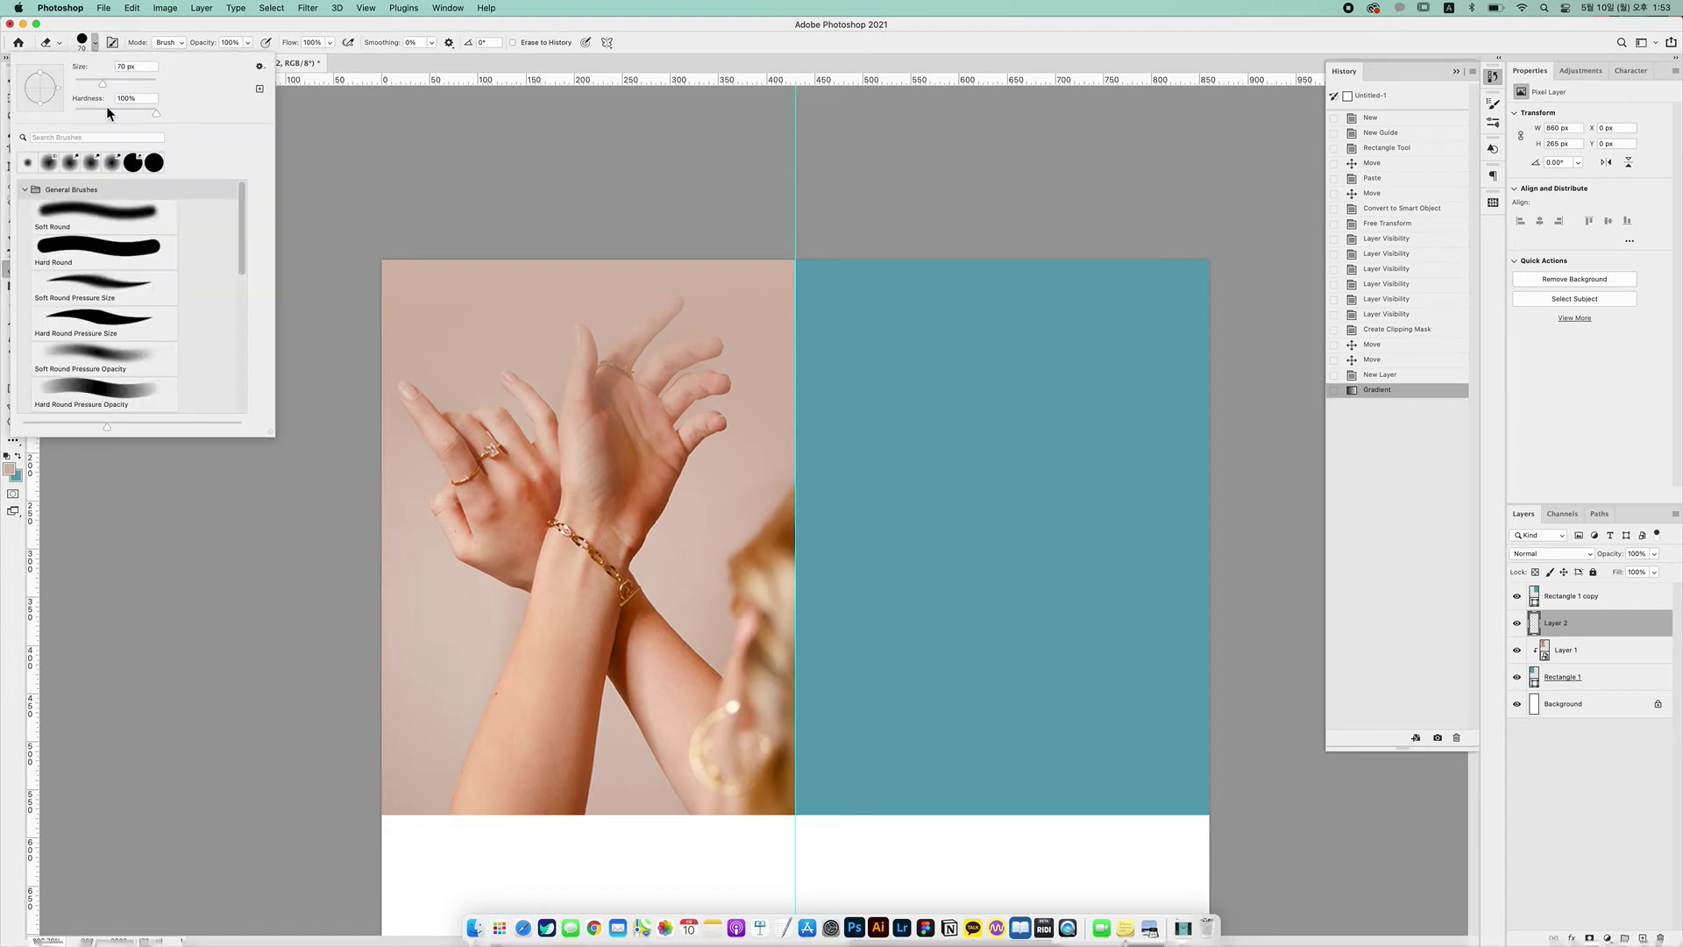
pyautogui.doubleClick(72, 219)
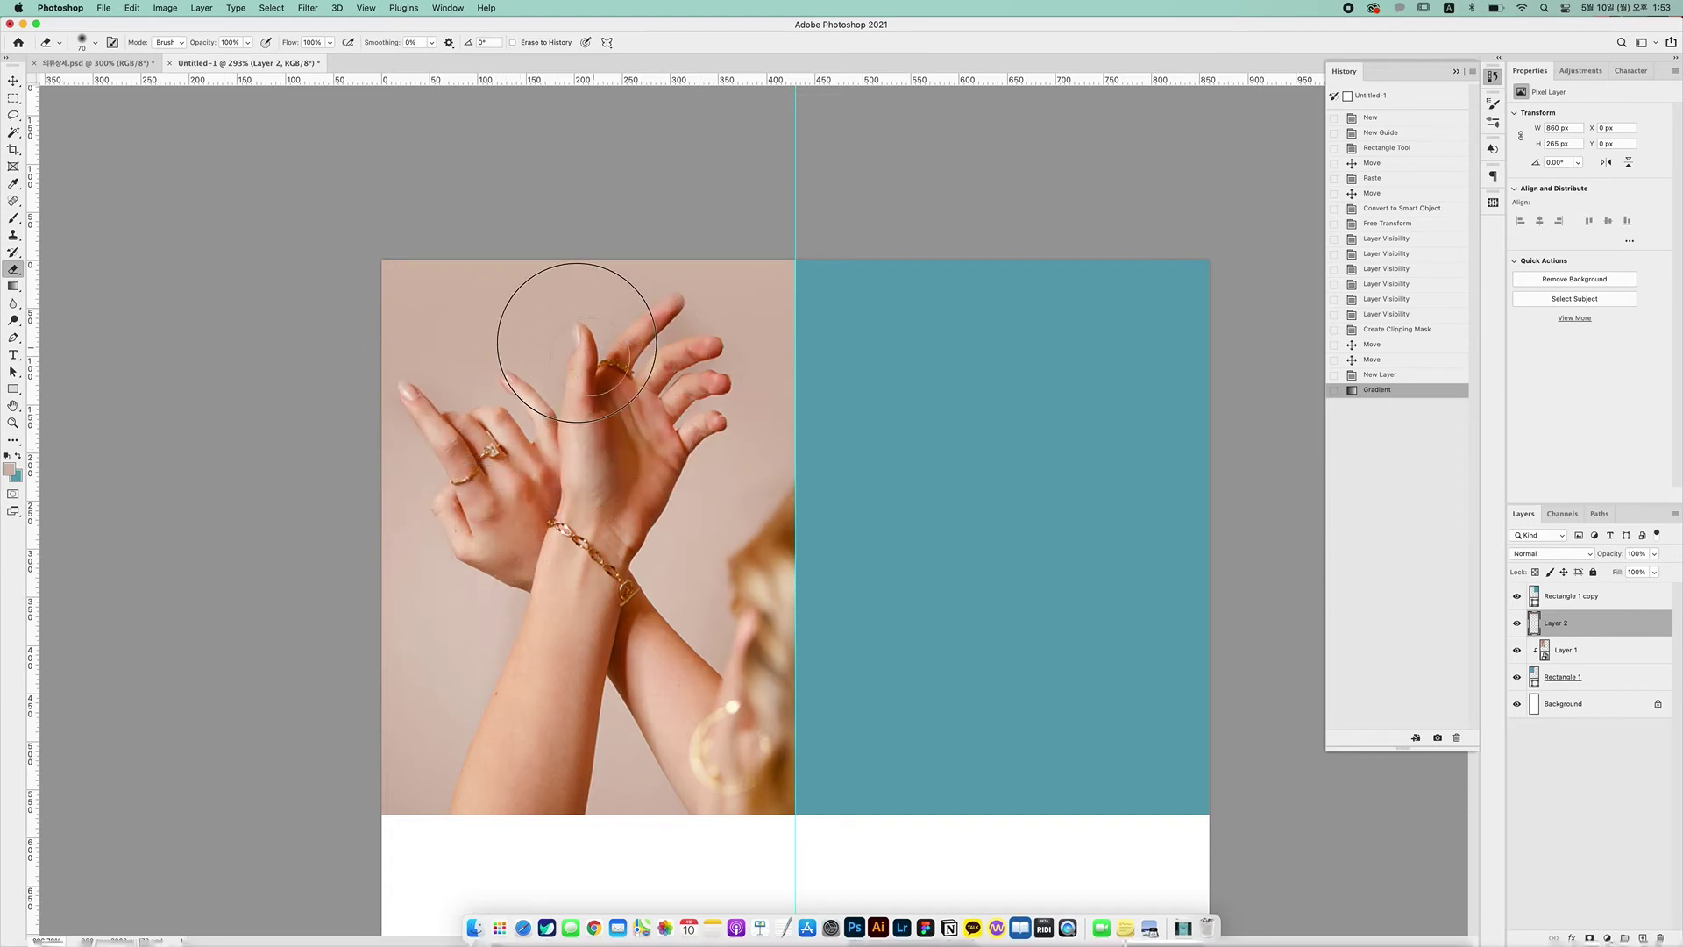
pyautogui.moveTo(575, 345)
pyautogui.mouseDown()
pyautogui.moveTo(660, 323)
pyautogui.moveTo(637, 398)
pyautogui.moveTo(710, 419)
pyautogui.moveTo(780, 473)
pyautogui.mouseUp()
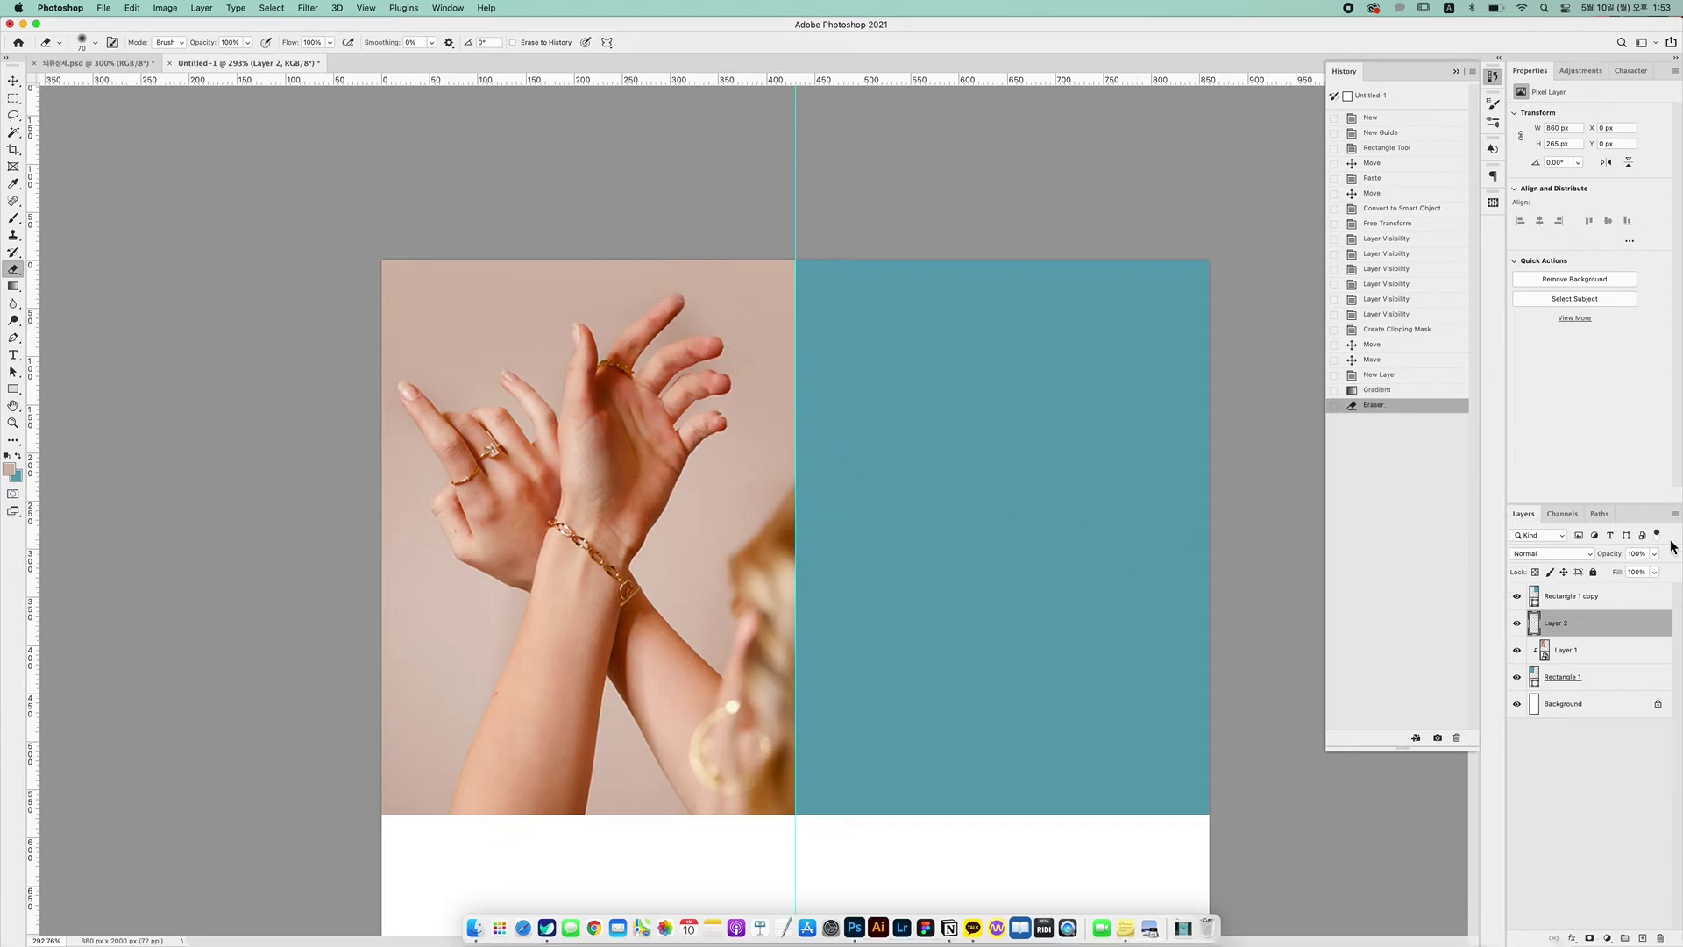
# Compare the photo with the fade layer hidden and shown, and erase more of the fade over the wrists and raised fingers
pyautogui.click(1518, 622)
pyautogui.click(1518, 622)
pyautogui.click(1517, 623)
pyautogui.click(1517, 622)
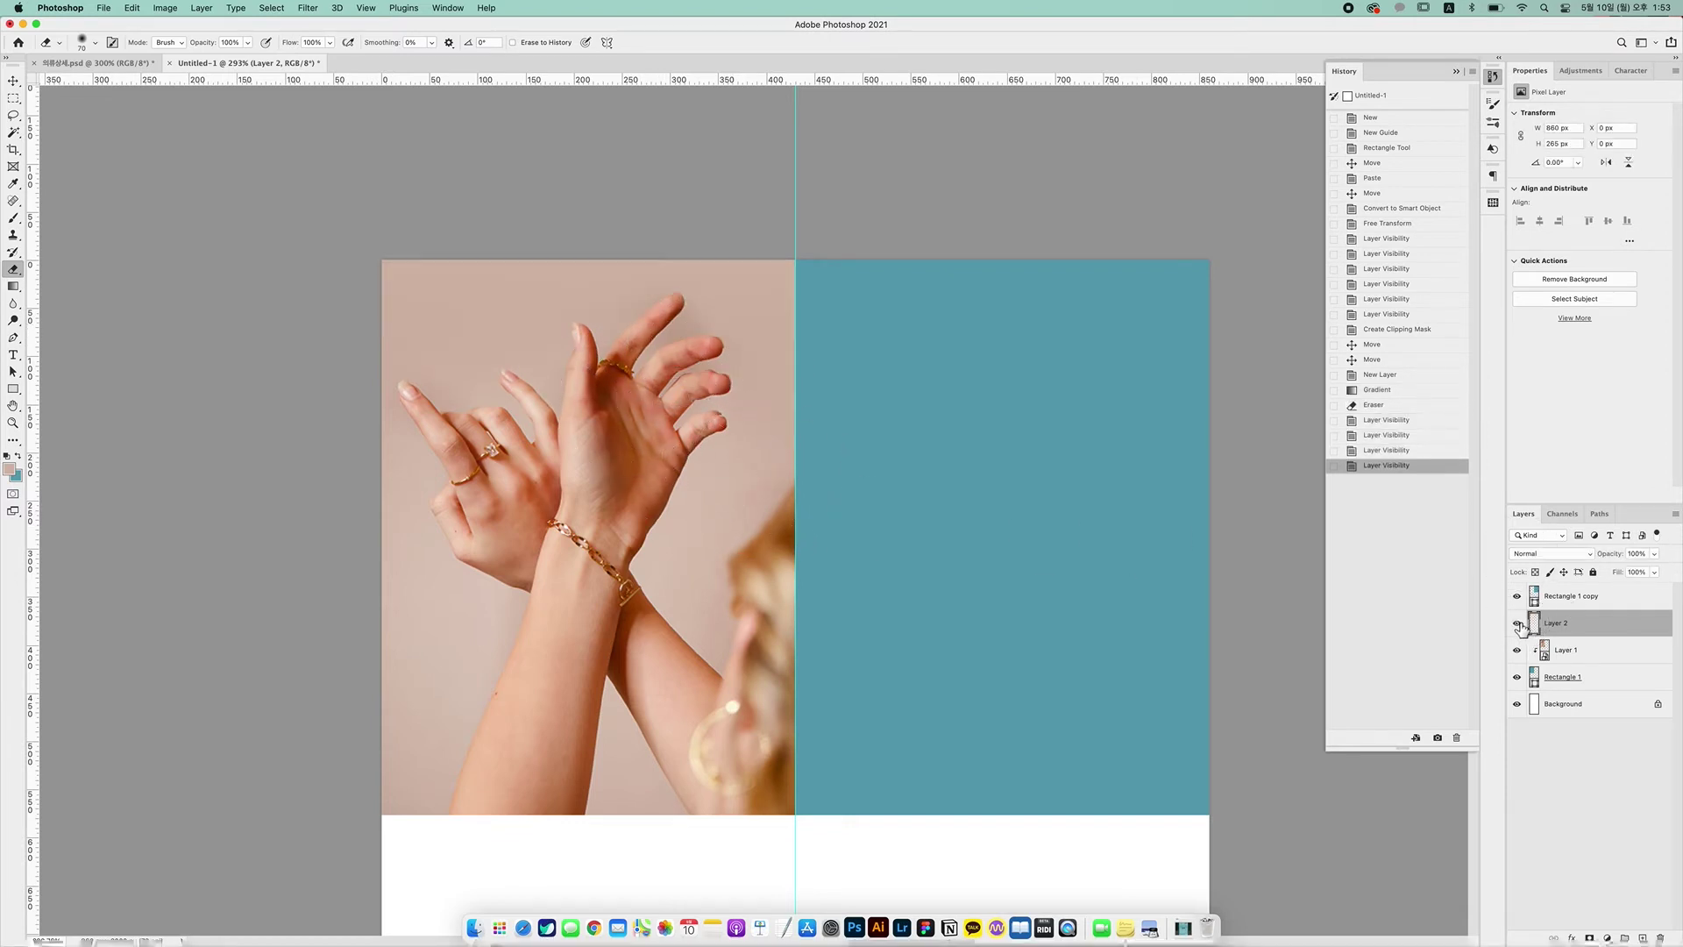
pyautogui.click(1517, 623)
pyautogui.click(1518, 622)
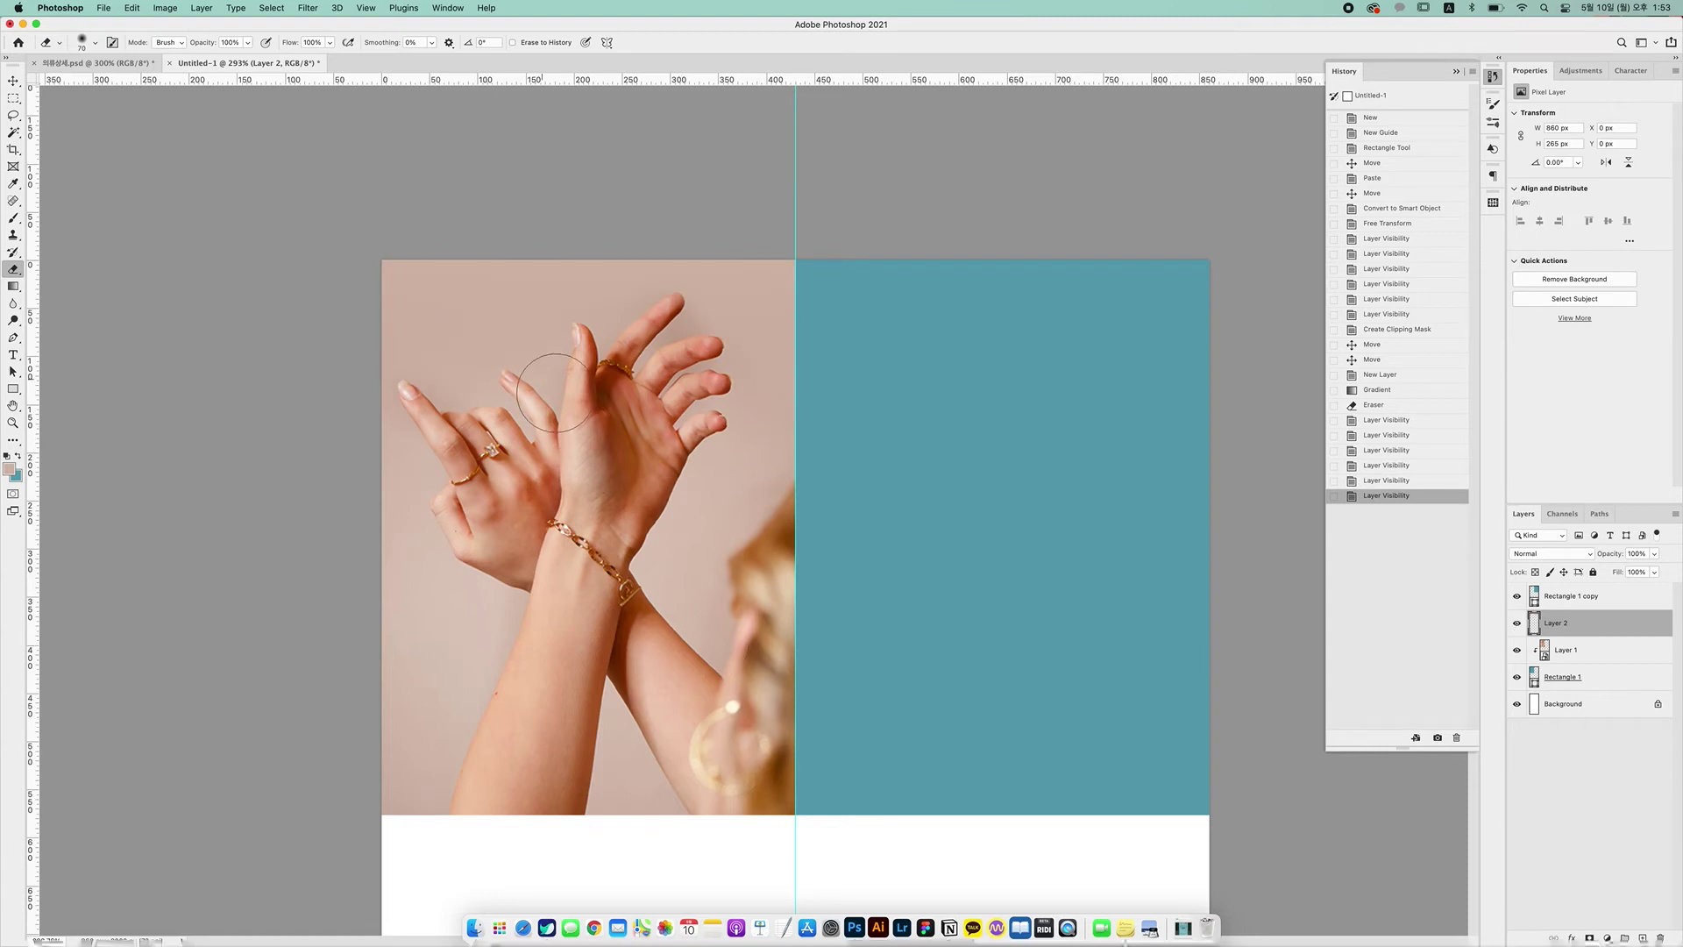
pyautogui.moveTo(612, 555); pyautogui.dragTo(605, 691)
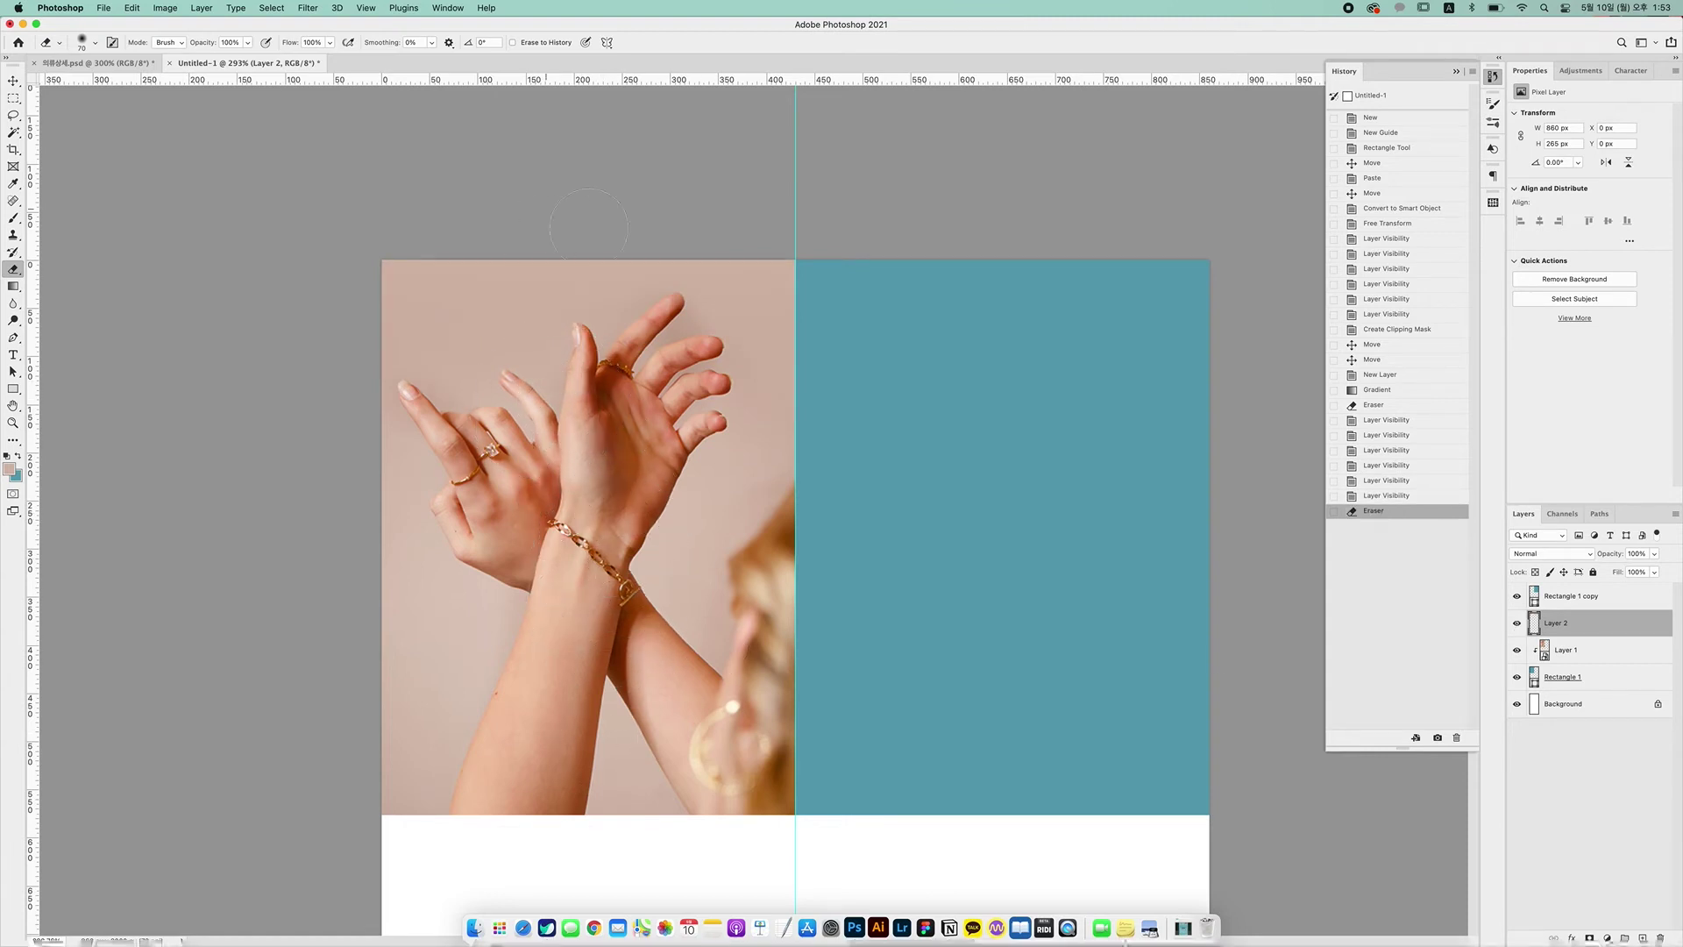
pyautogui.moveTo(672, 328); pyautogui.dragTo(657, 281)
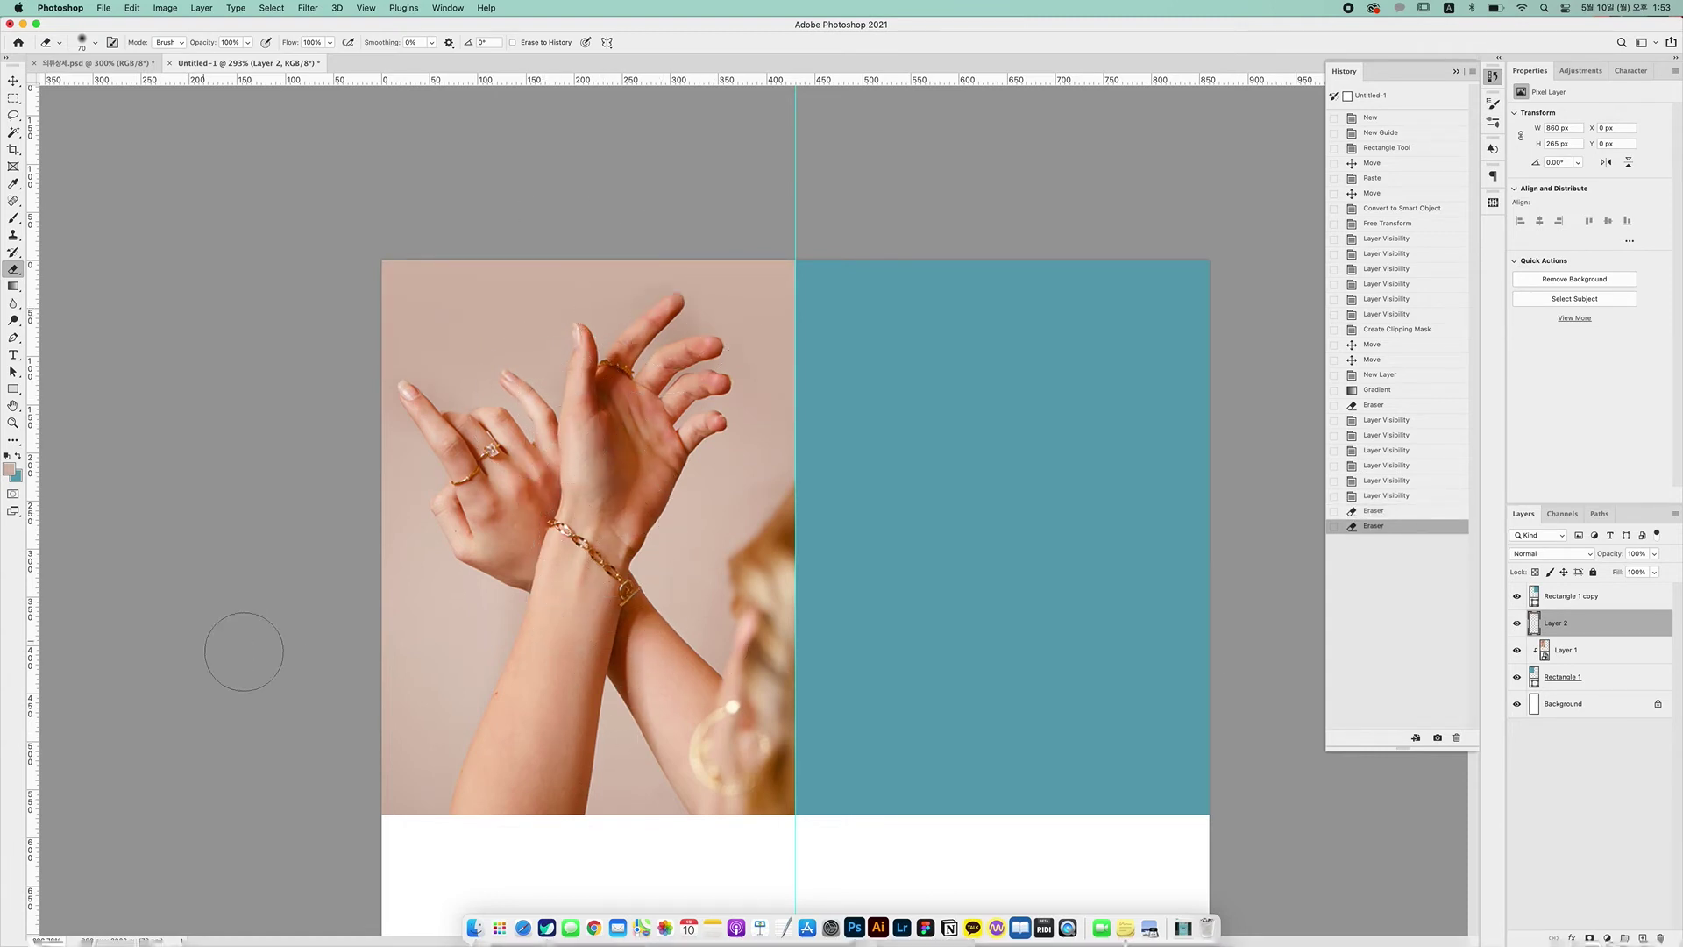
# Draw a pink rectangle about 280 x 392 px on the teal half and move it to about X 521, Y 93 px
pyautogui.click(14, 81)
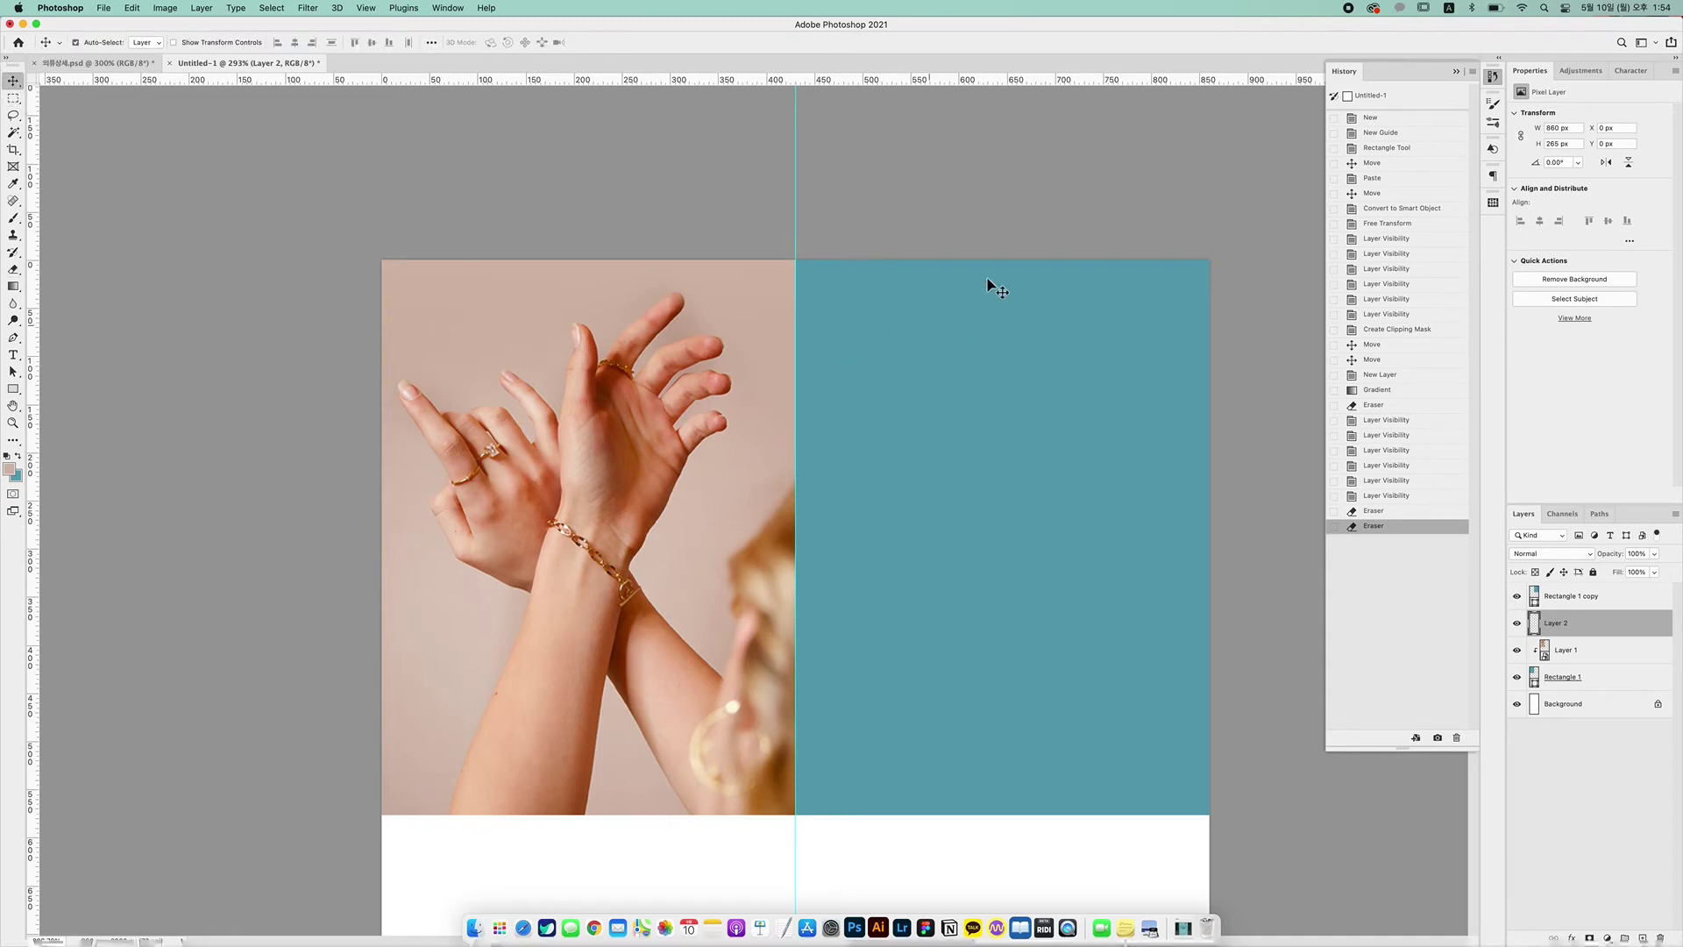
pyautogui.click(989, 499)
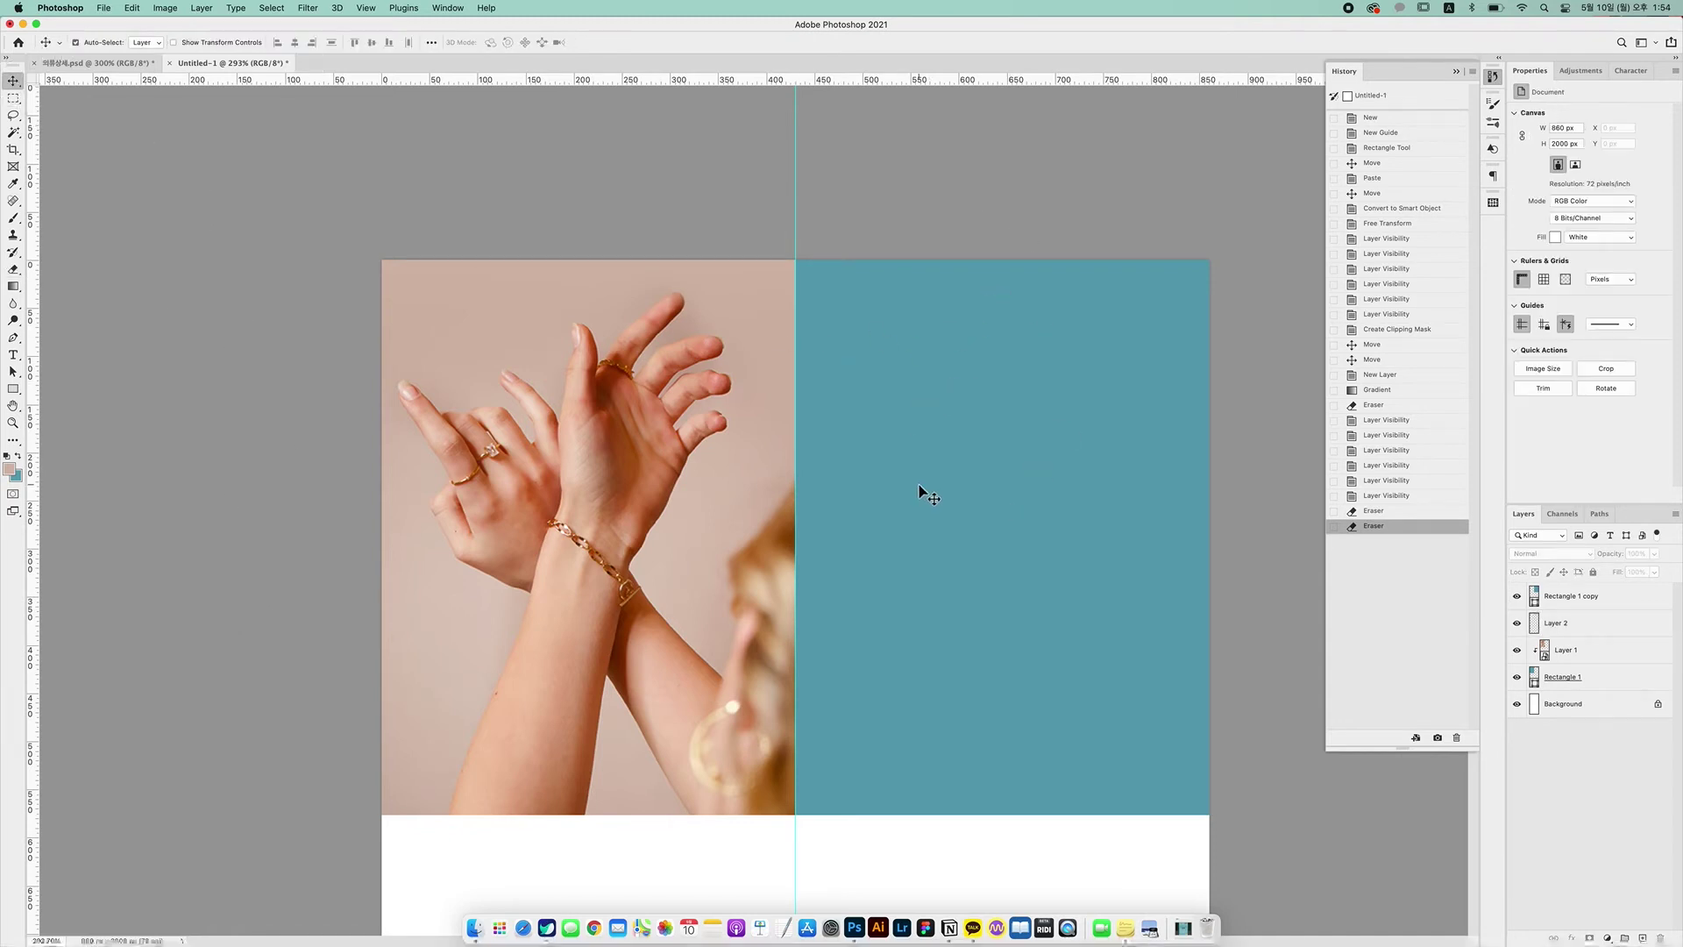
pyautogui.click(13, 389)
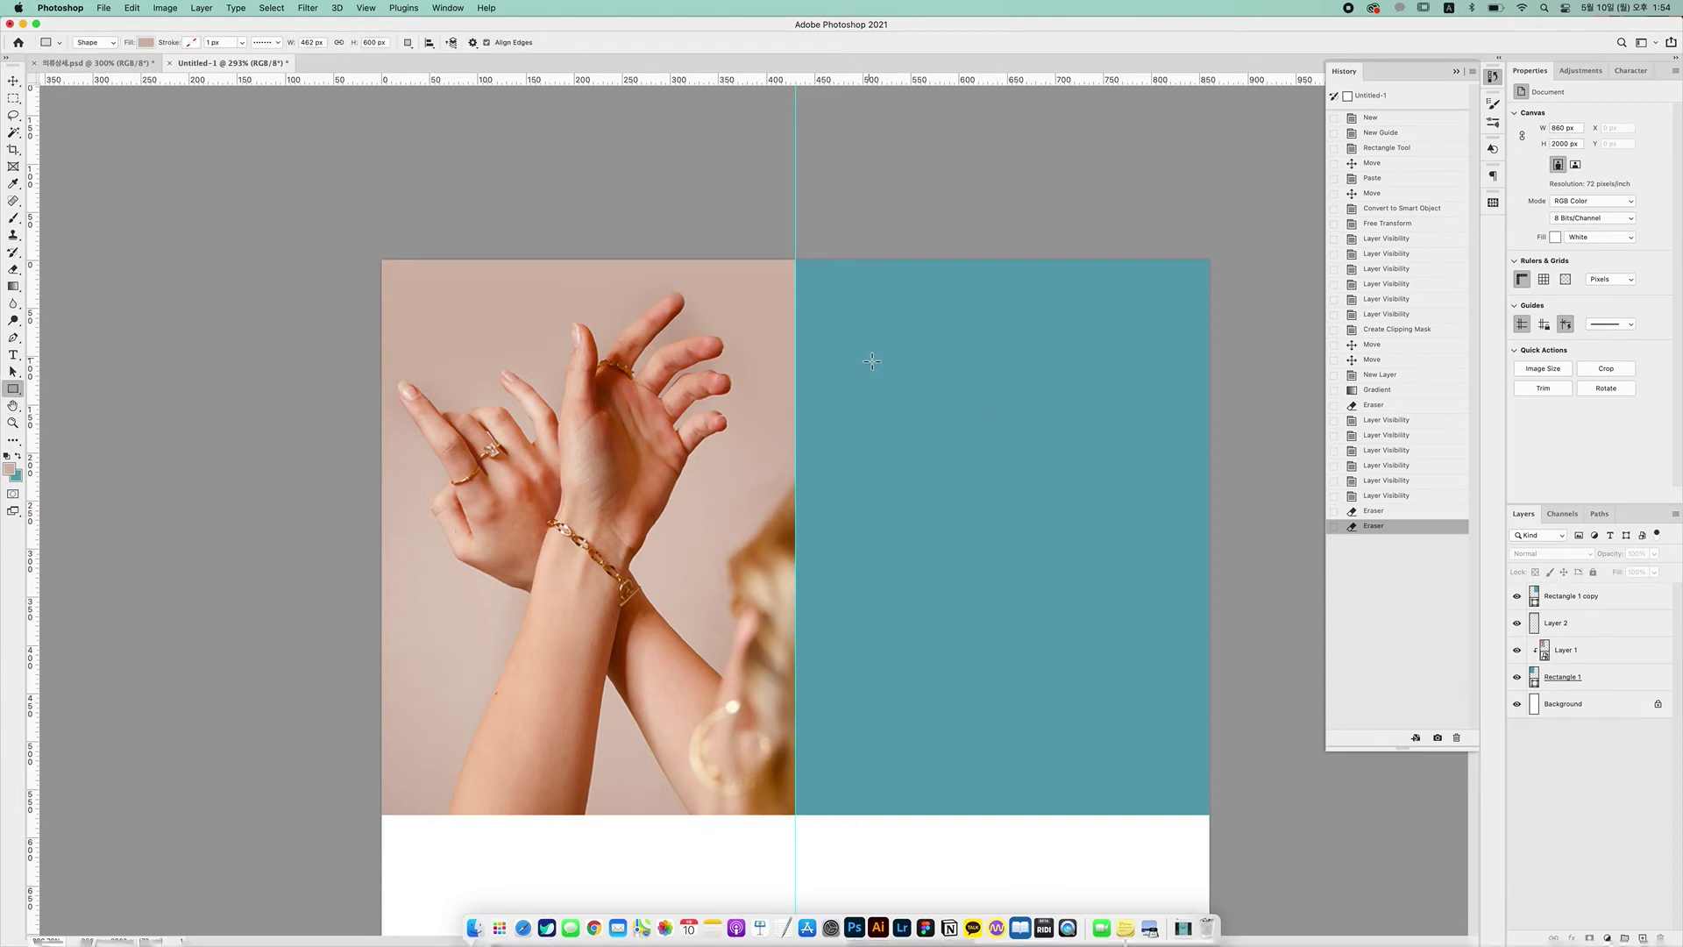
pyautogui.moveTo(877, 359); pyautogui.dragTo(1142, 731)
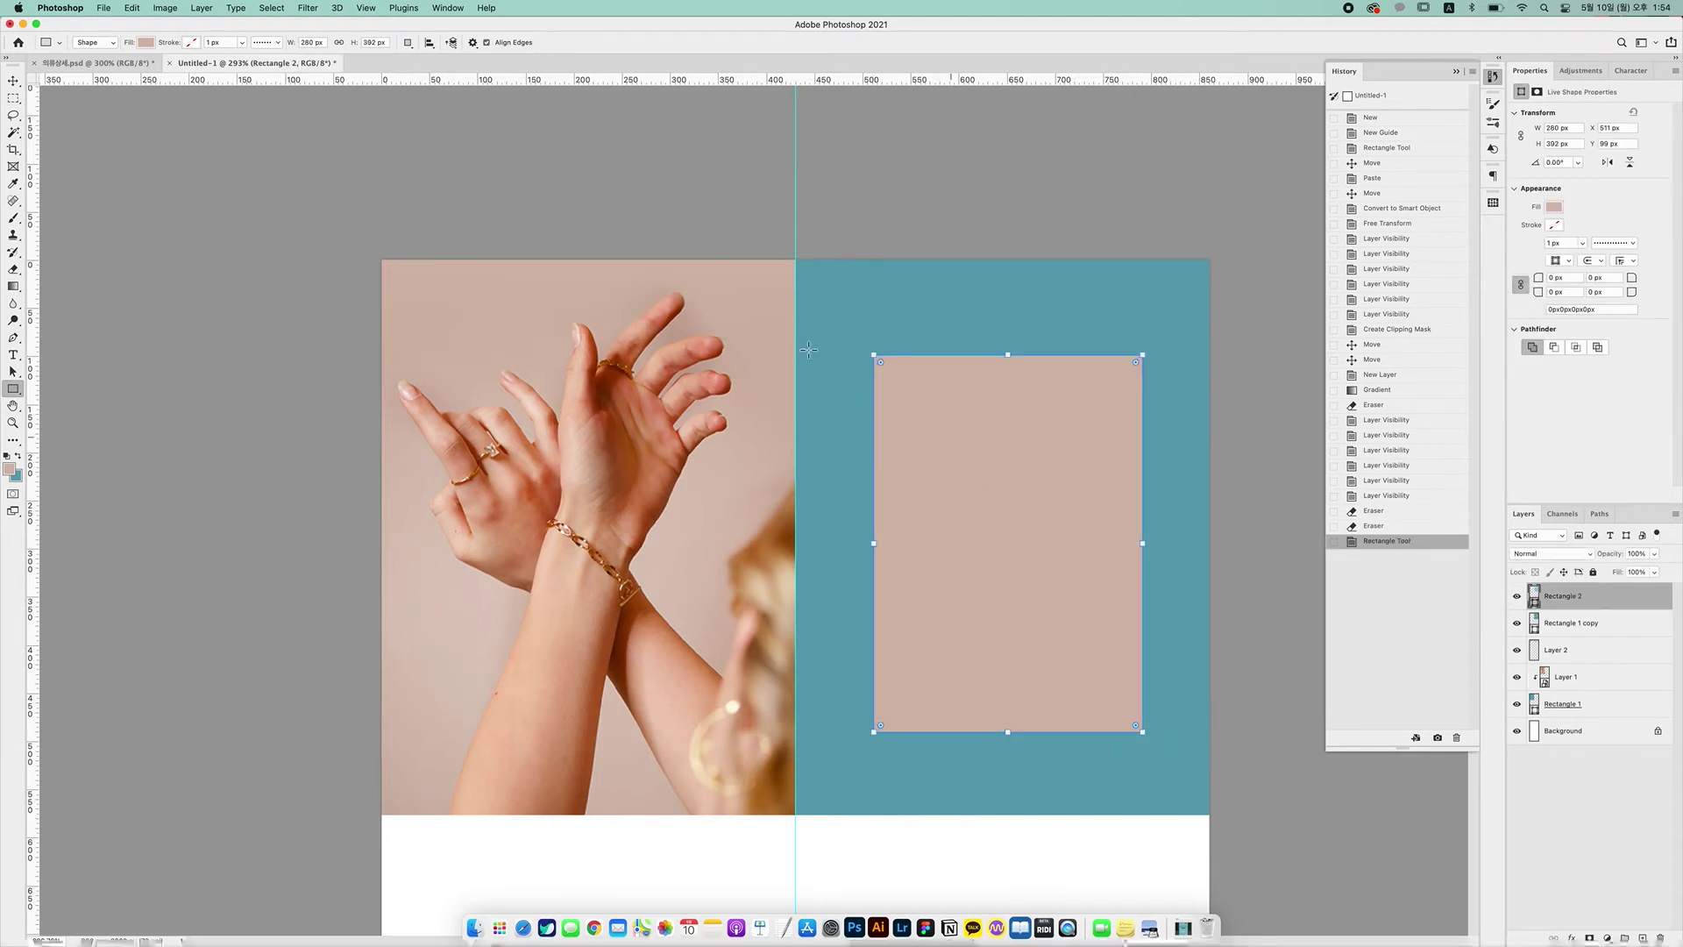
pyautogui.click(12, 81)
pyautogui.moveTo(1060, 533)
pyautogui.mouseDown()
pyautogui.moveTo(1050, 515)
pyautogui.moveTo(1070, 527)
pyautogui.mouseUp()
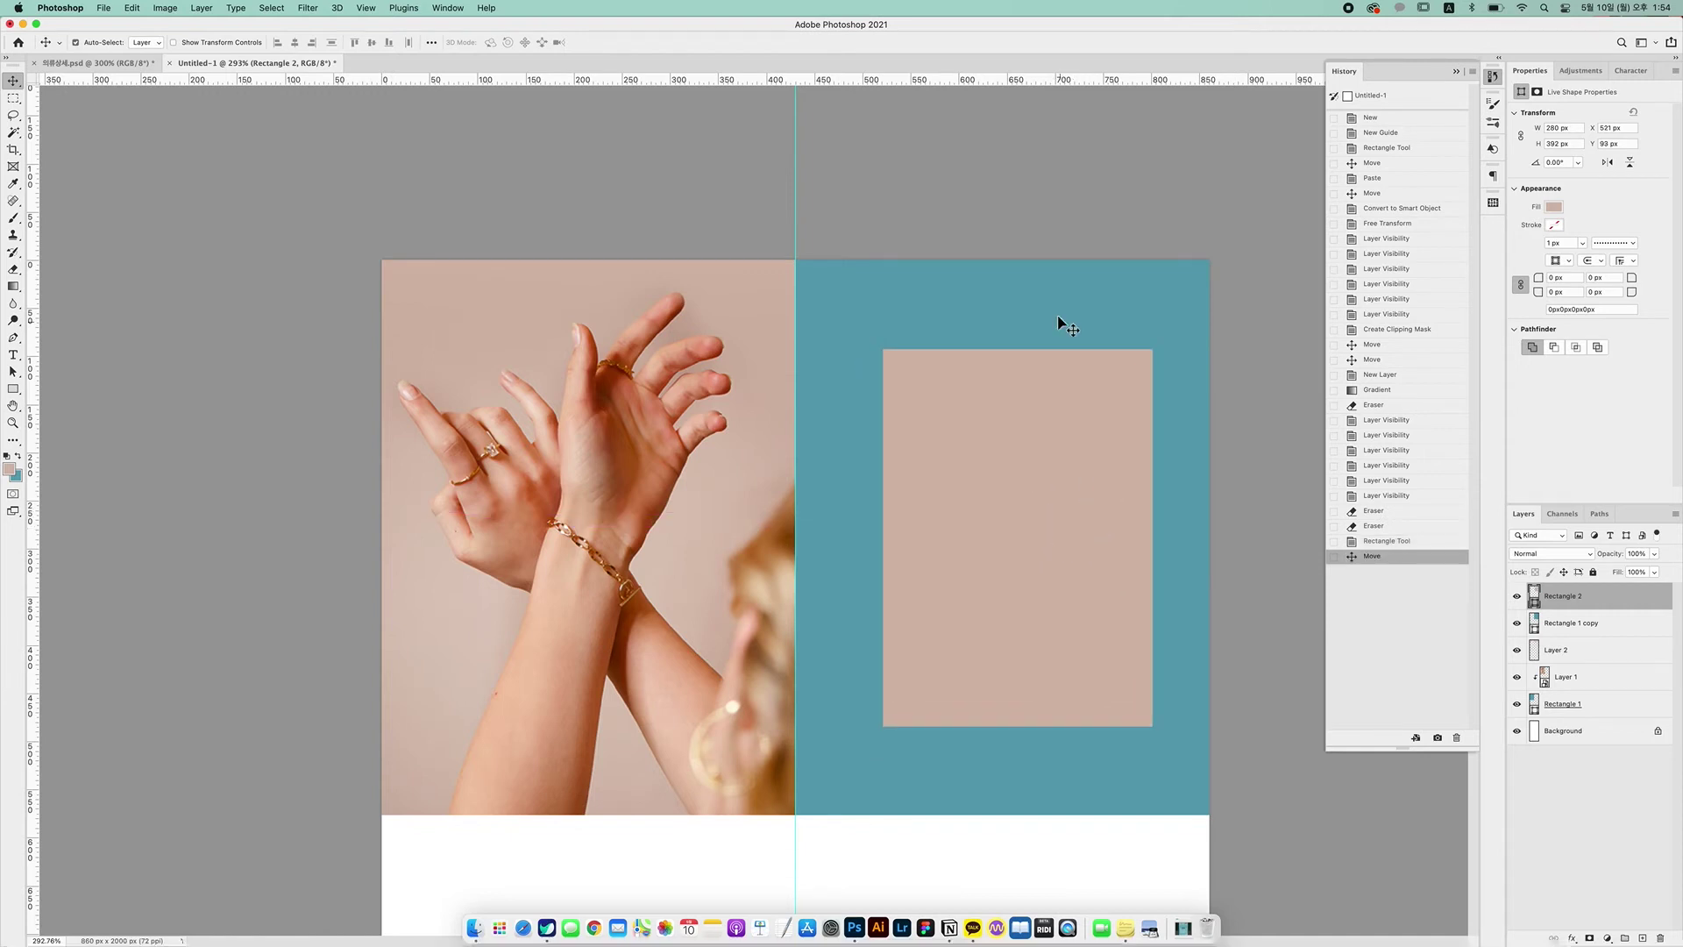
# Load the teal rectangle's outline as a selection and toggle its layer's visibility to identify it
pyautogui.click(1060, 293)
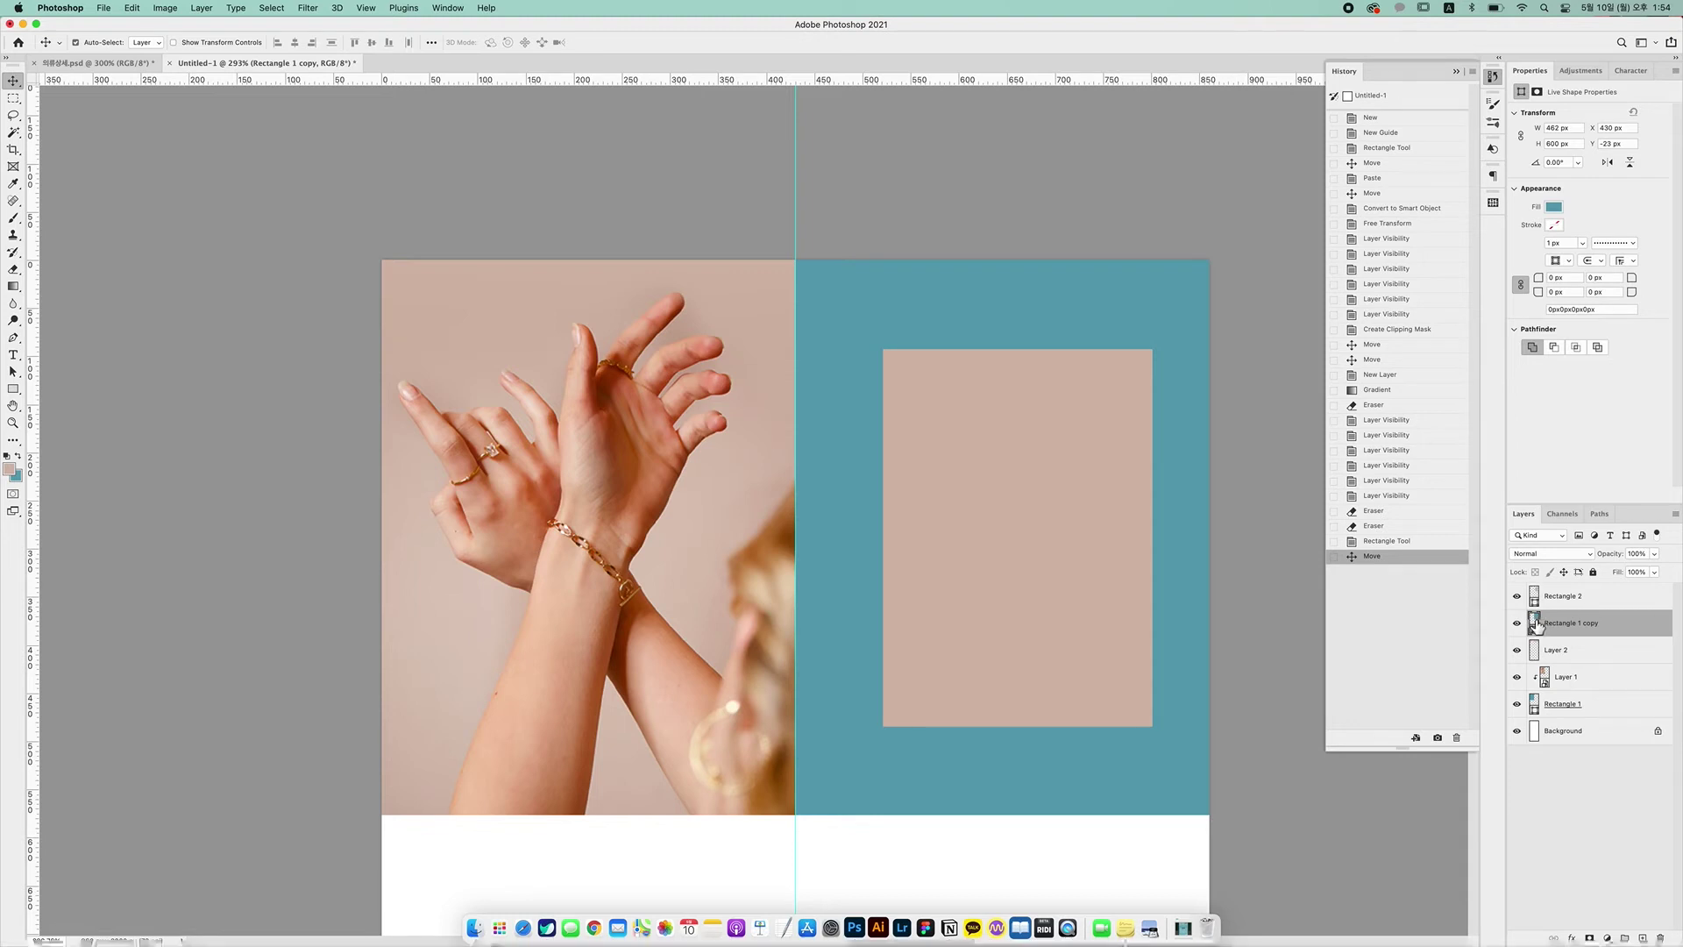
pyautogui.moveTo(1537, 624); pyautogui.dragTo(1539, 627)
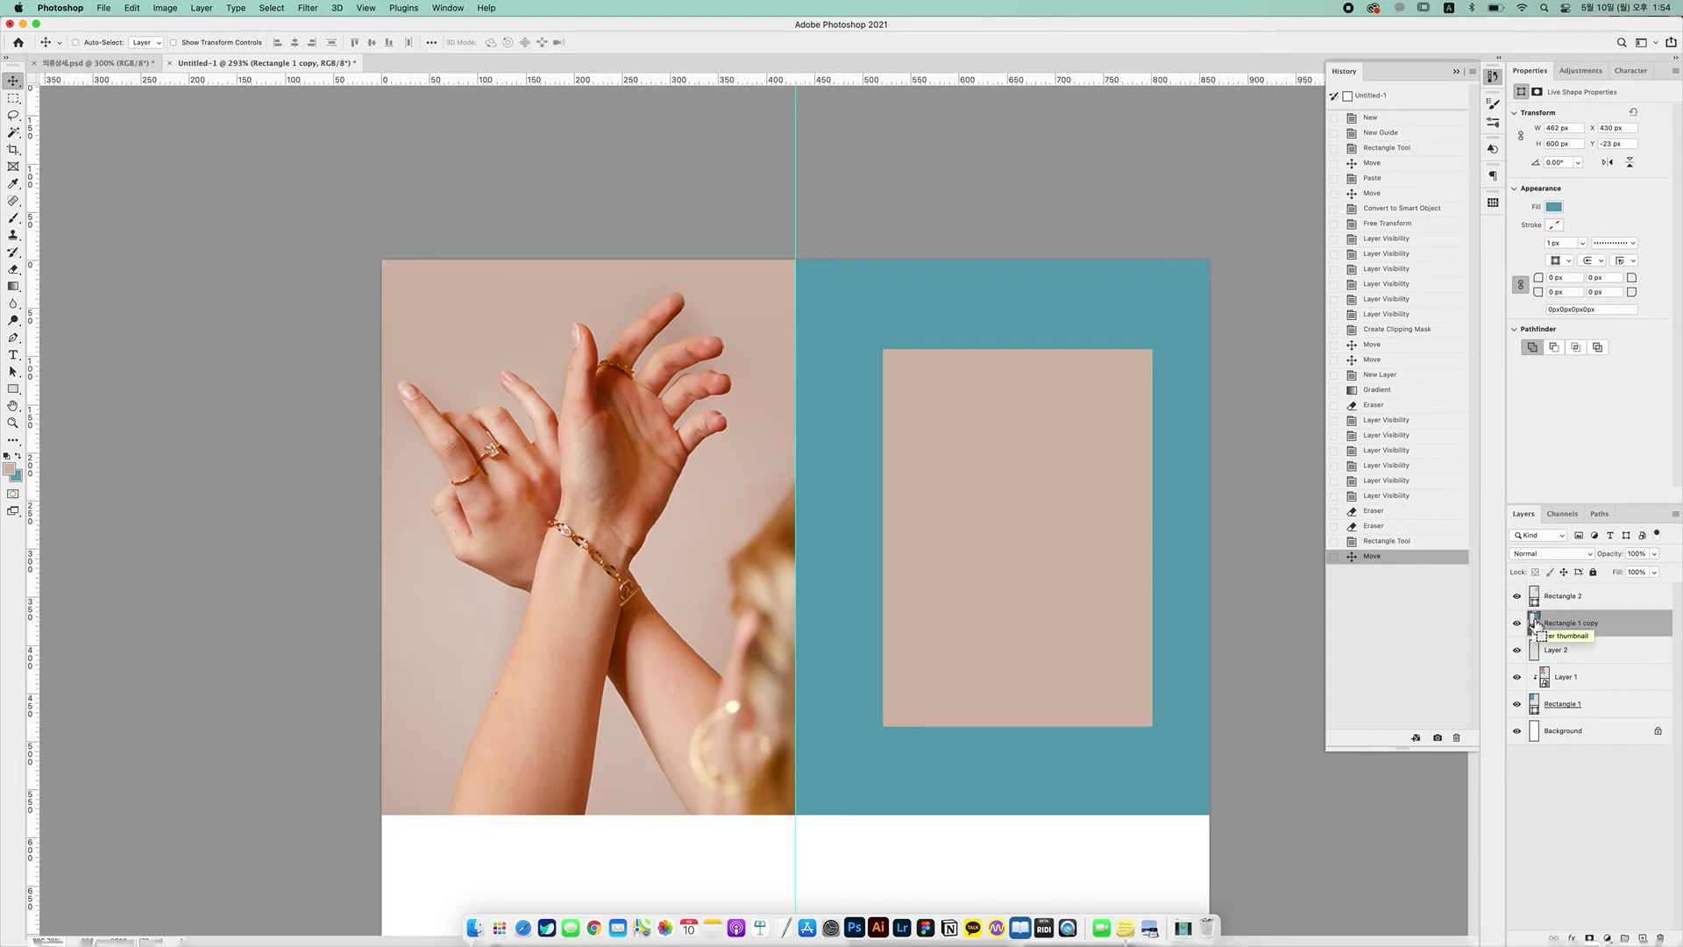
pyautogui.keyDown('super'); pyautogui.click(1537, 624); pyautogui.keyUp('super')
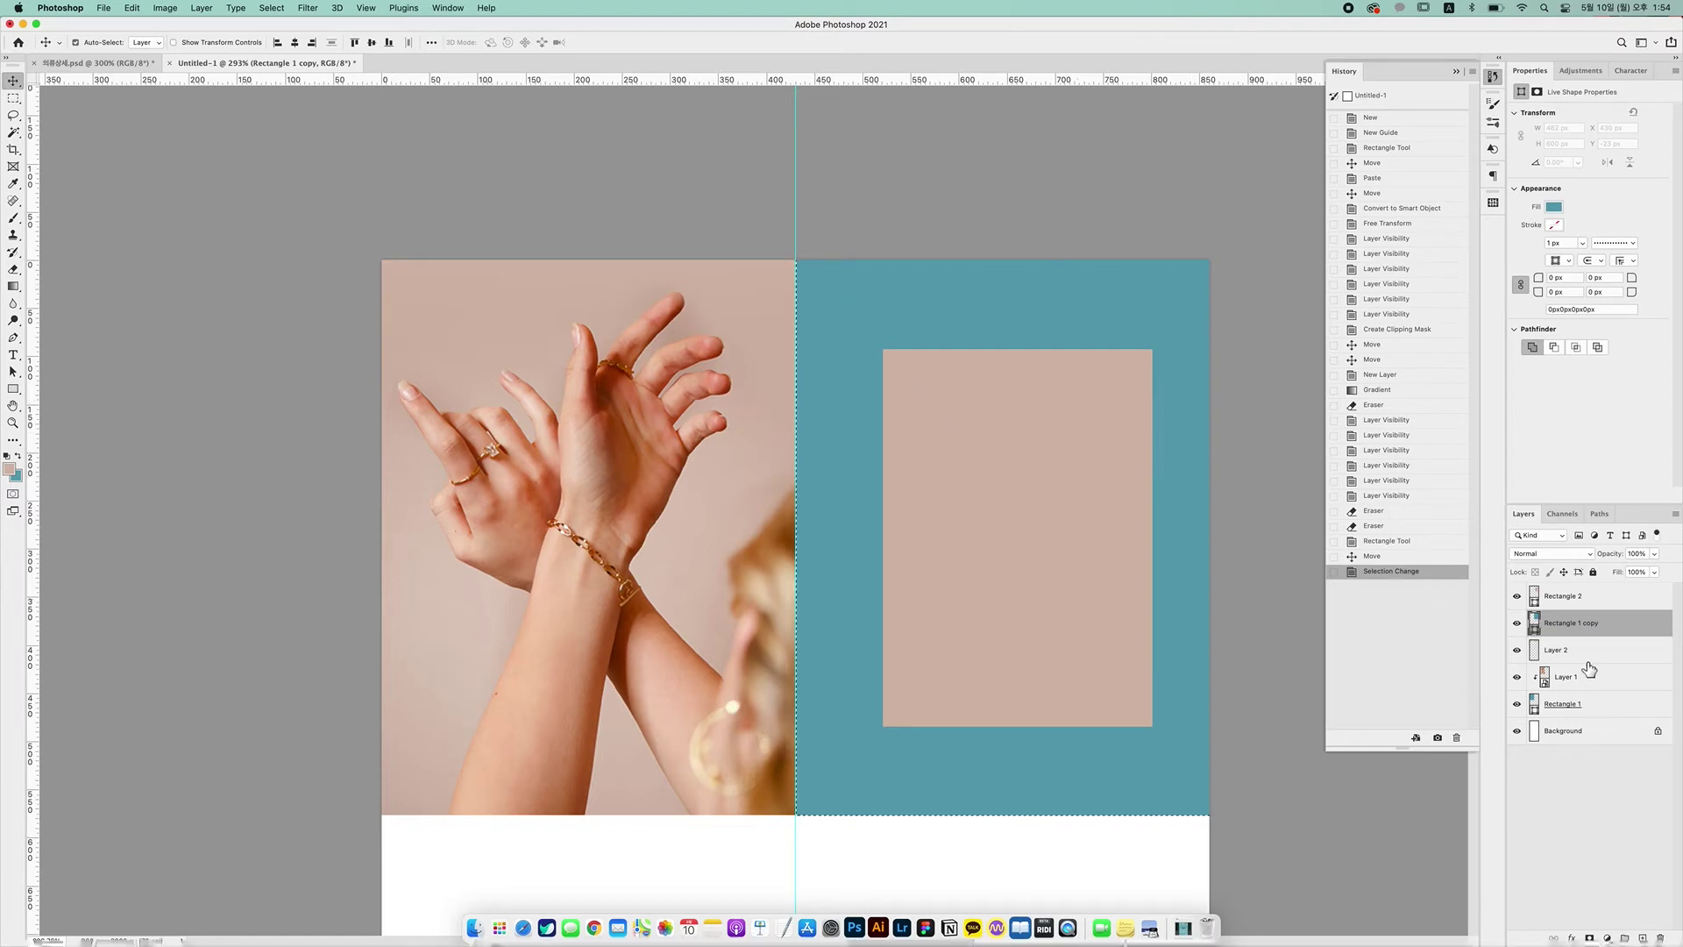
pyautogui.click(1516, 622)
pyautogui.click(1516, 623)
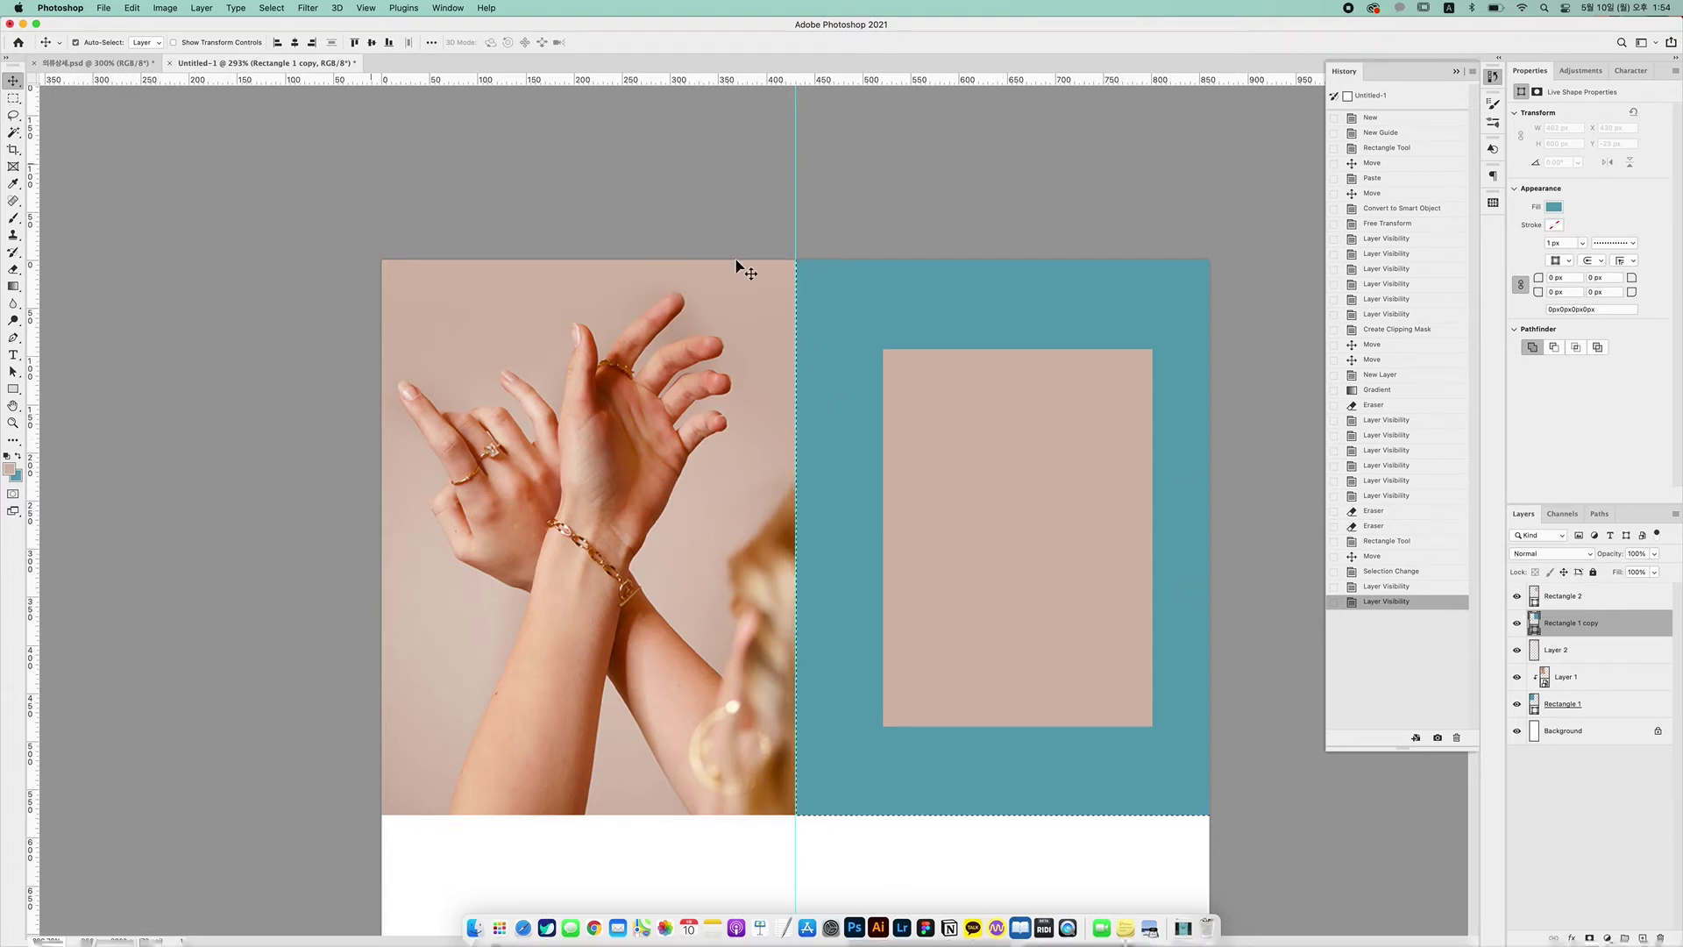
# Align the pink rectangle's horizontal and vertical centers to the teal rectangle's selection, and deselect
pyautogui.click(1547, 601)
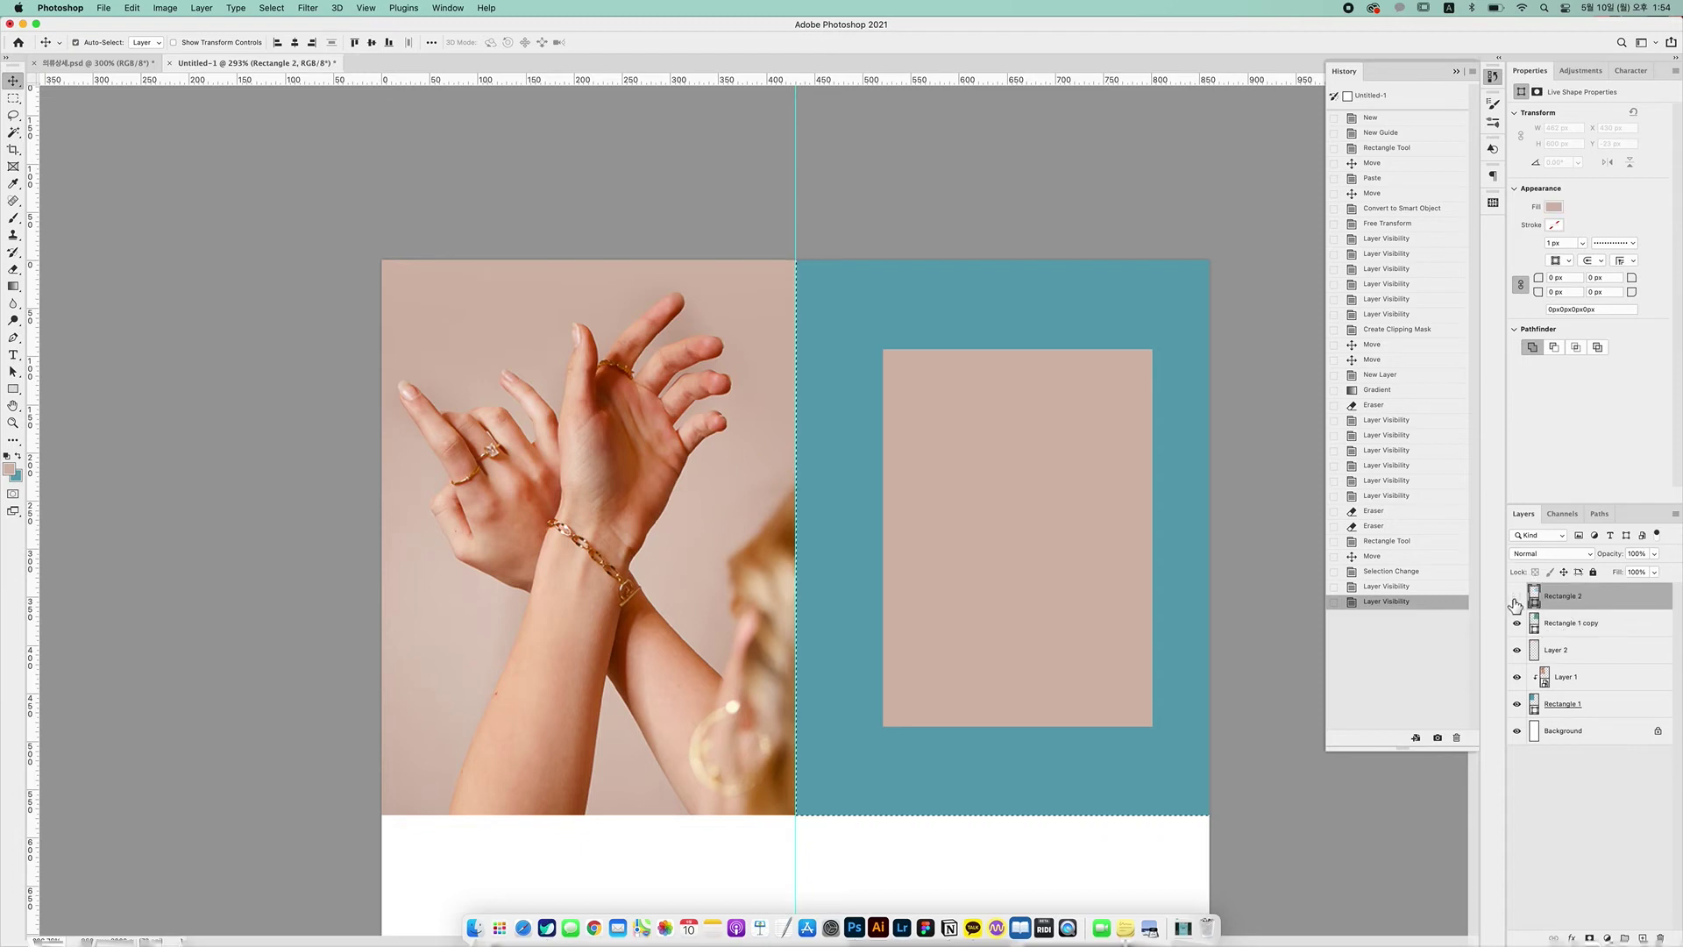
pyautogui.click(1515, 600)
pyautogui.click(1515, 599)
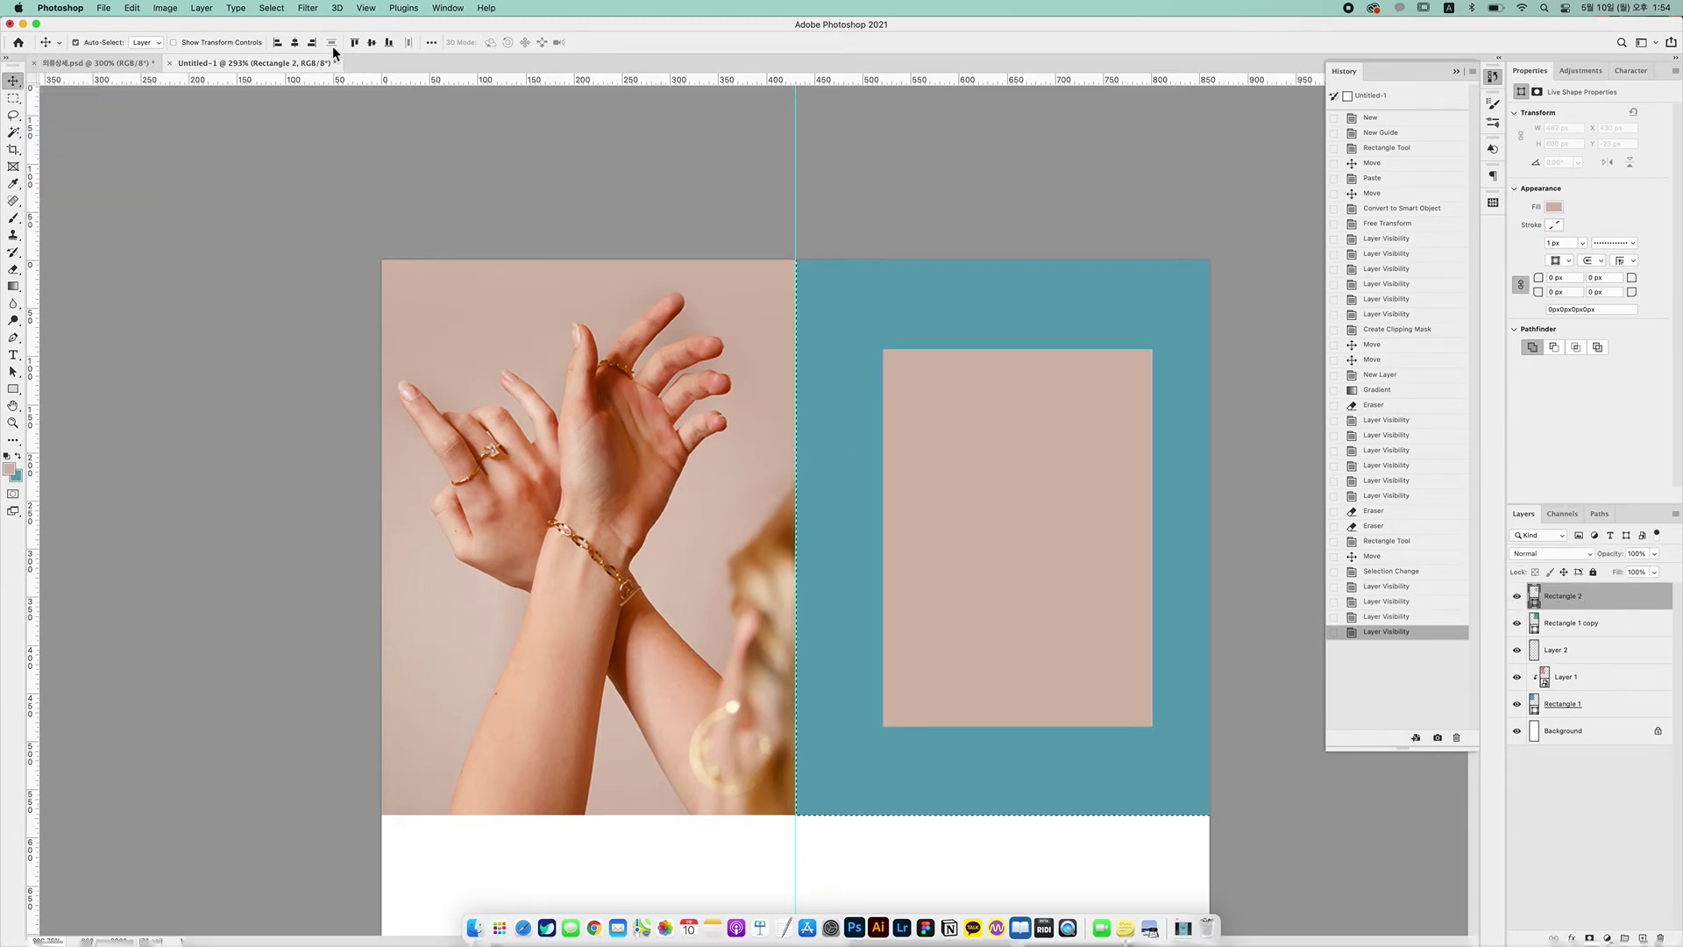
pyautogui.click(295, 43)
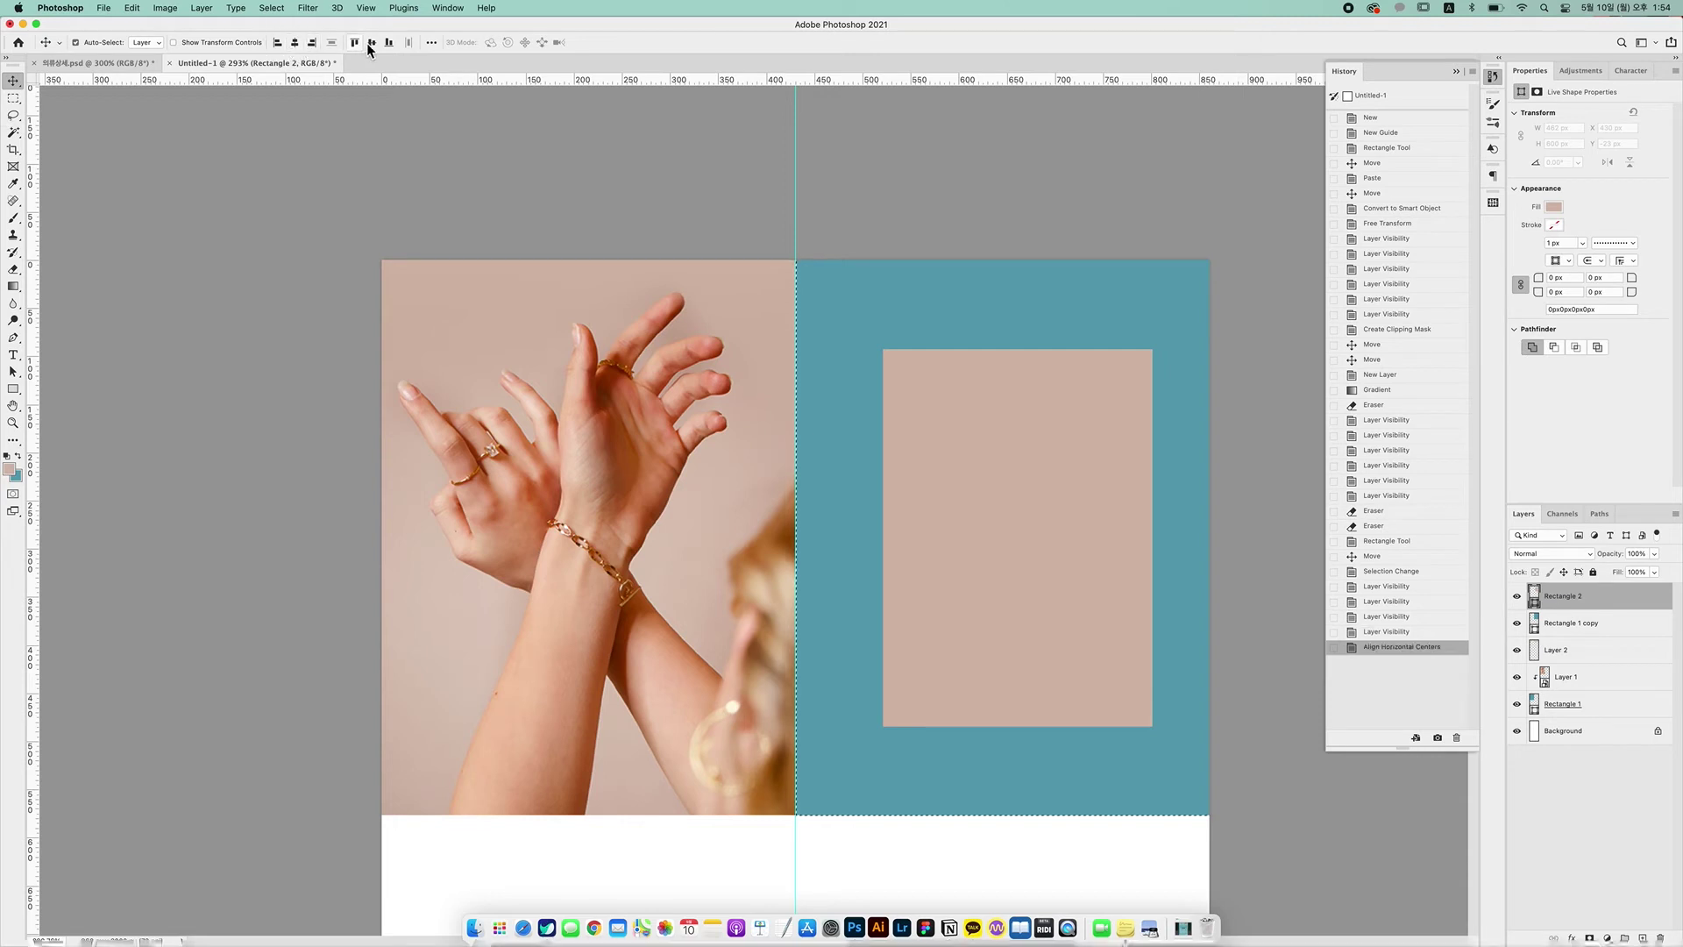
pyautogui.click(293, 43)
pyautogui.click(293, 43)
pyautogui.click(293, 43)
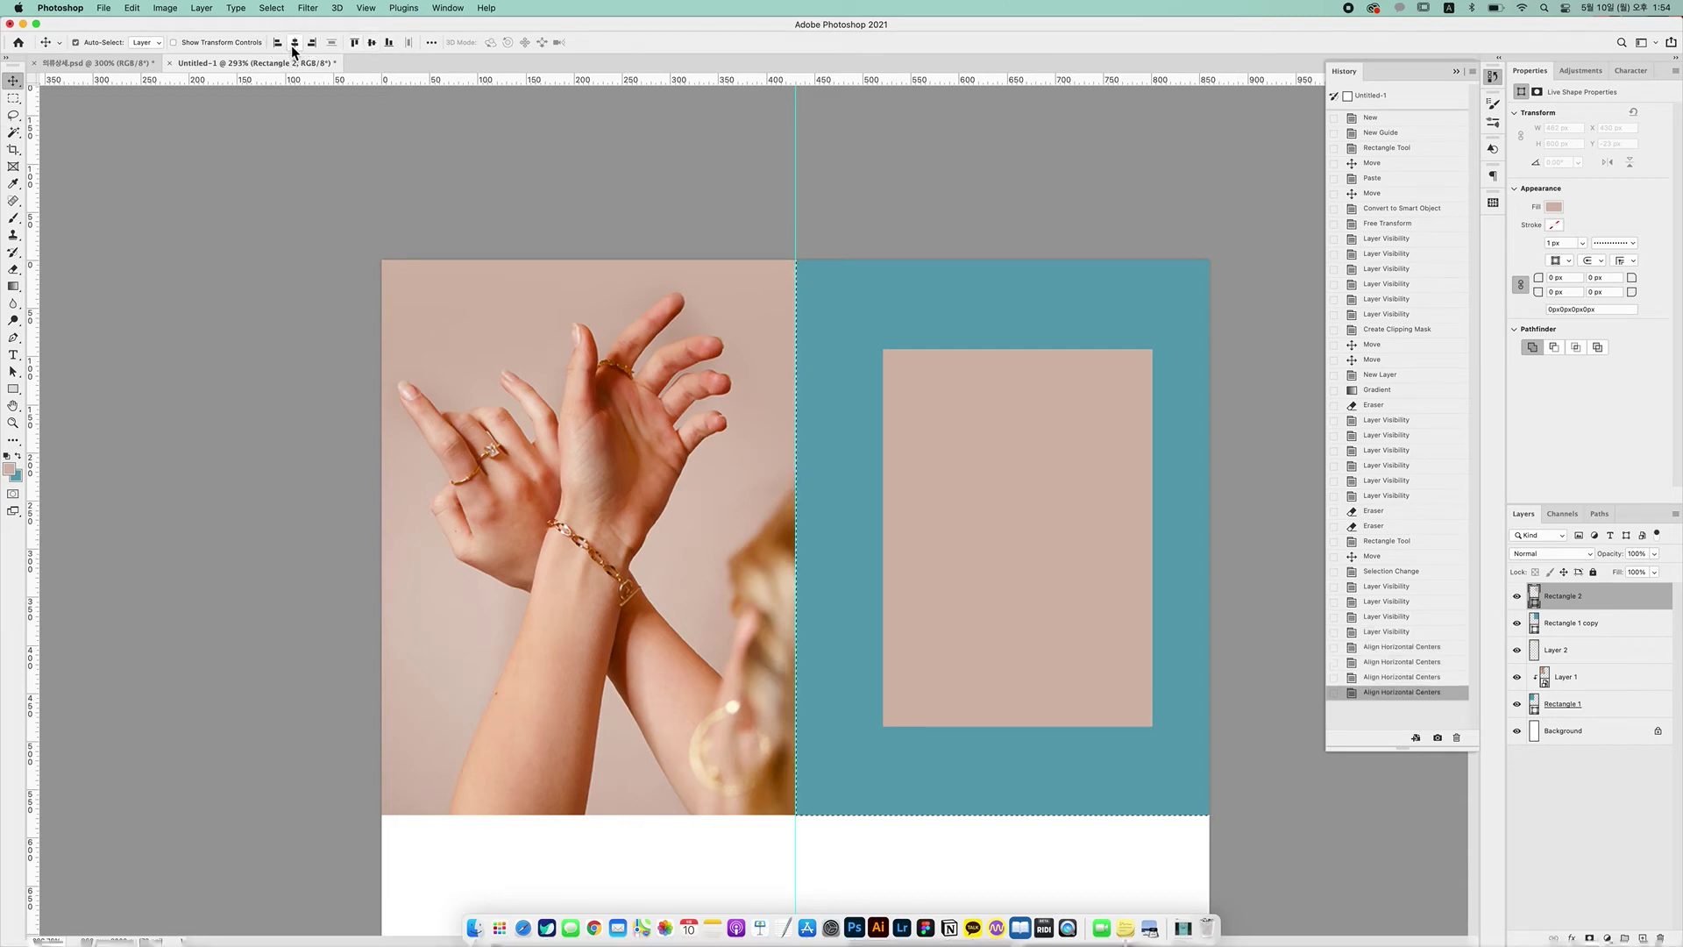
pyautogui.click(374, 46)
pyautogui.click(374, 46)
pyautogui.click(373, 46)
pyautogui.click(375, 48)
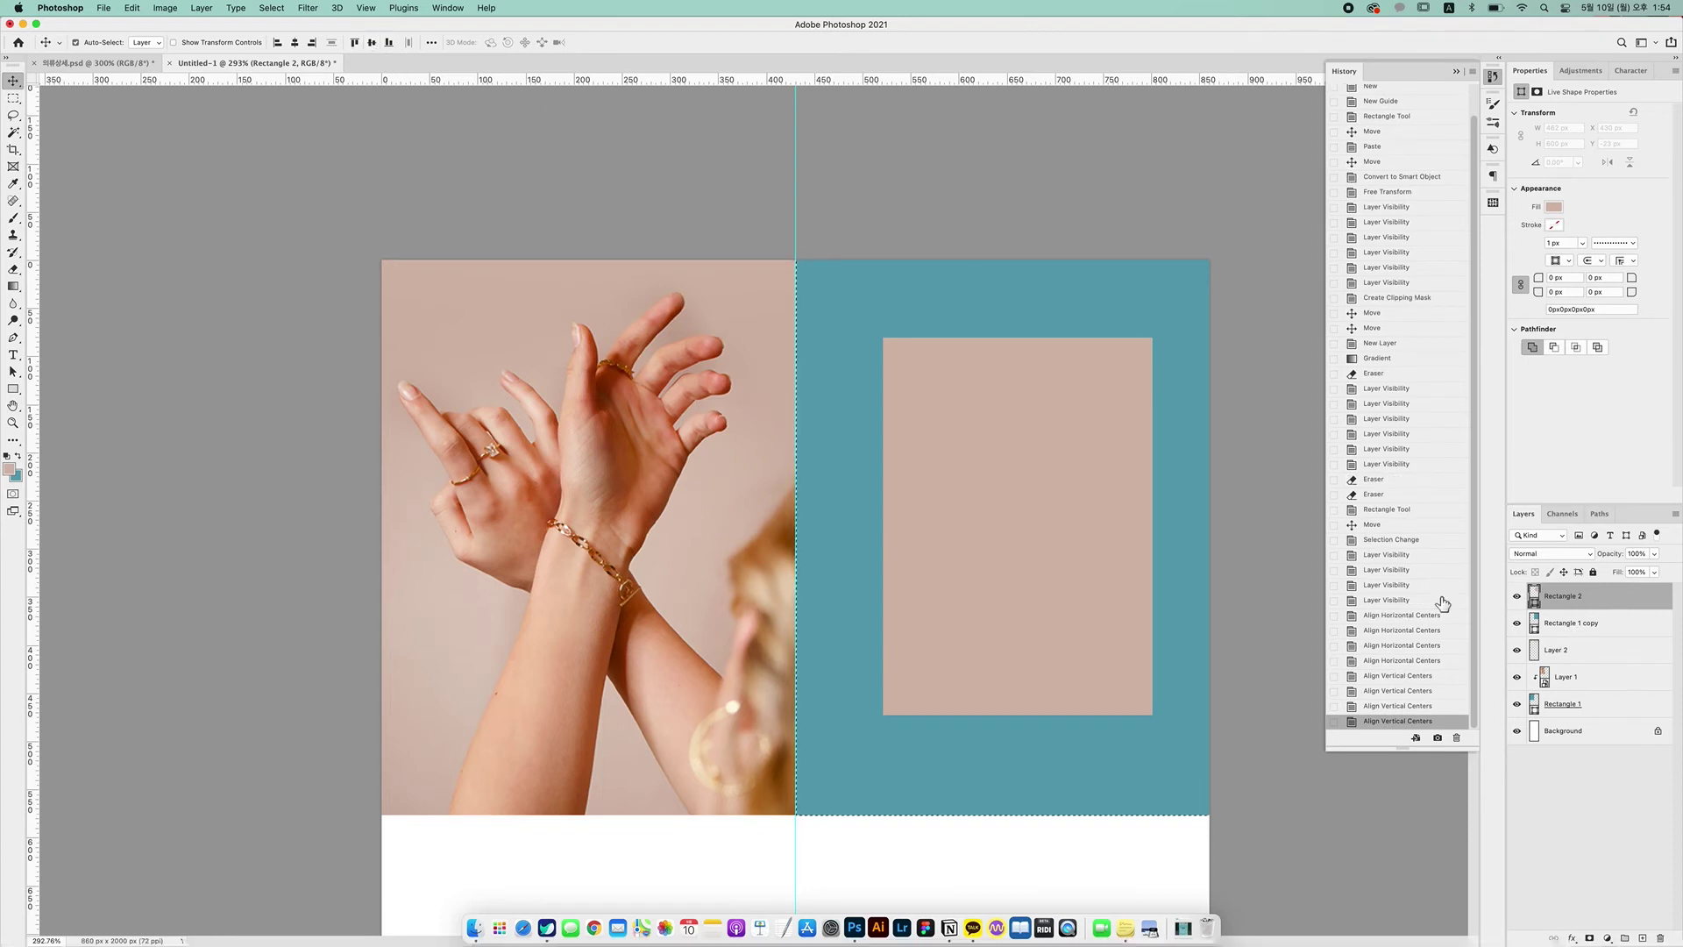
pyautogui.click(293, 43)
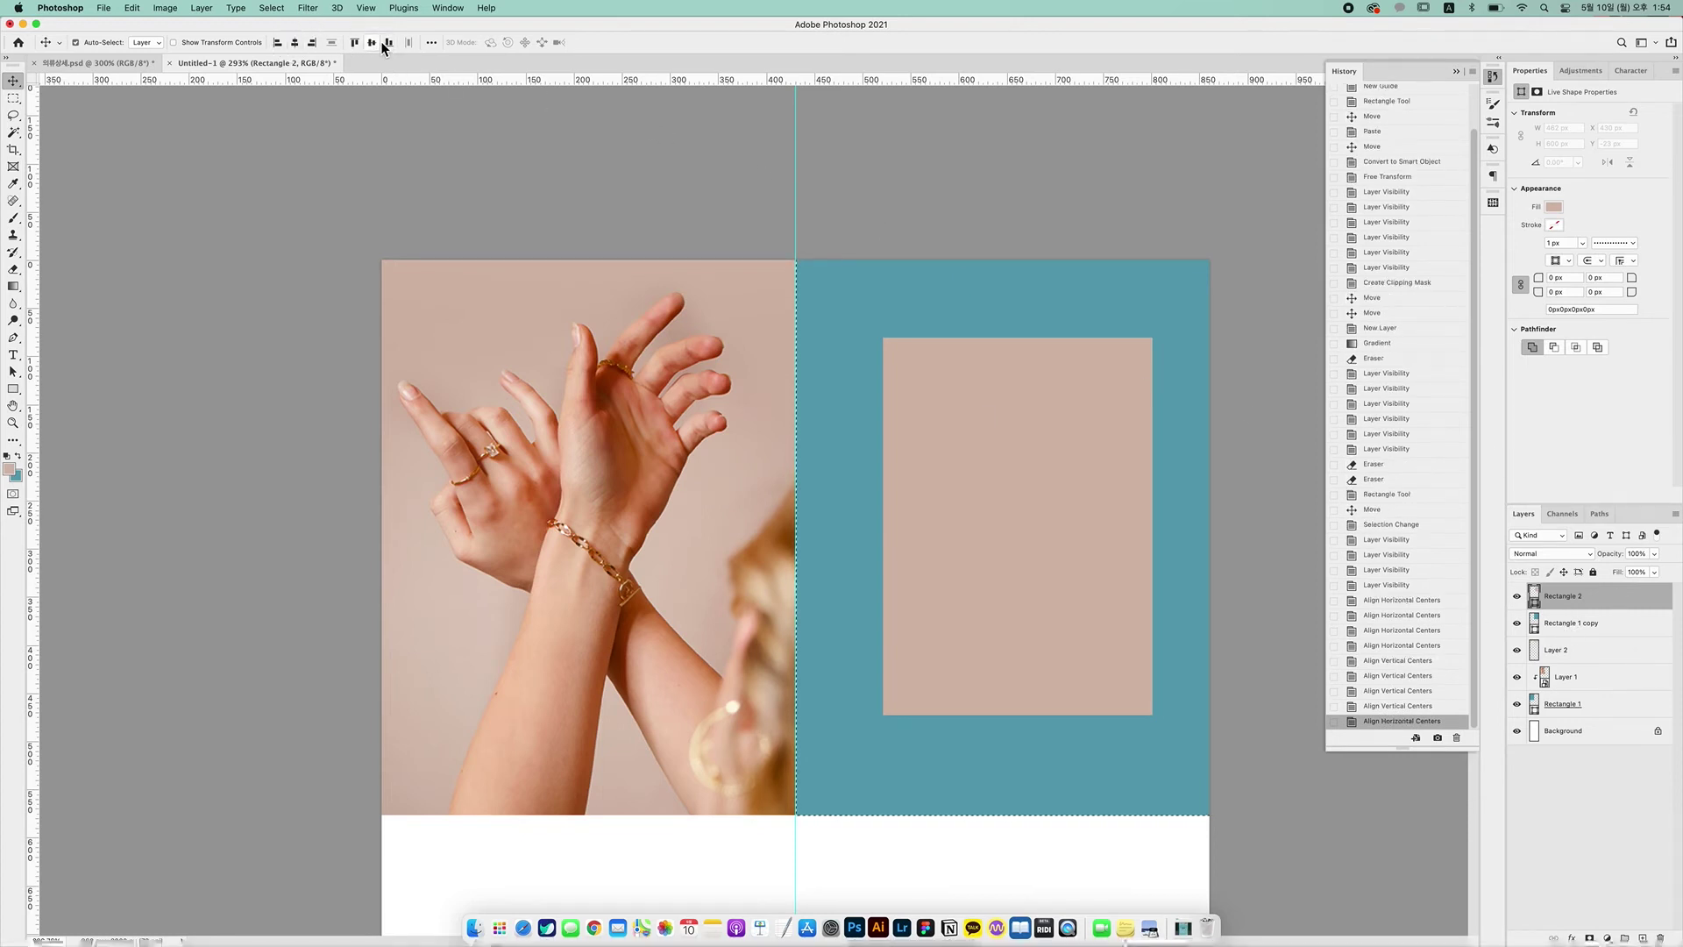
pyautogui.click(375, 44)
pyautogui.press('super+d')
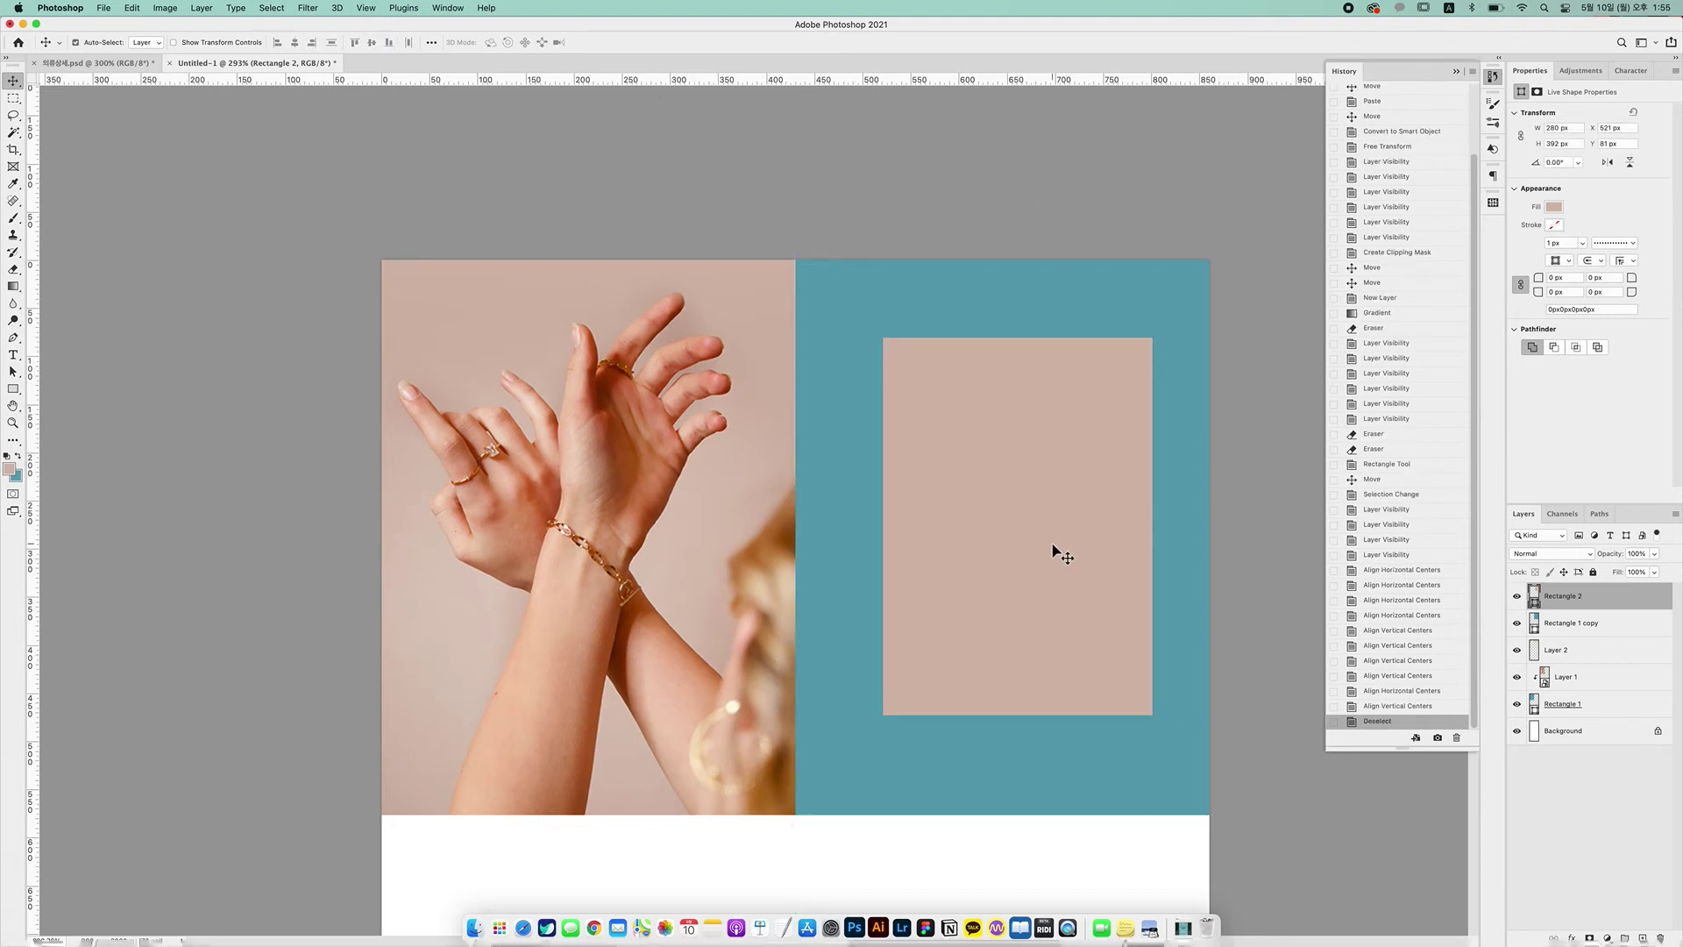
pyautogui.moveTo(1047, 561); pyautogui.dragTo(1032, 567)
pyautogui.press('super+z')
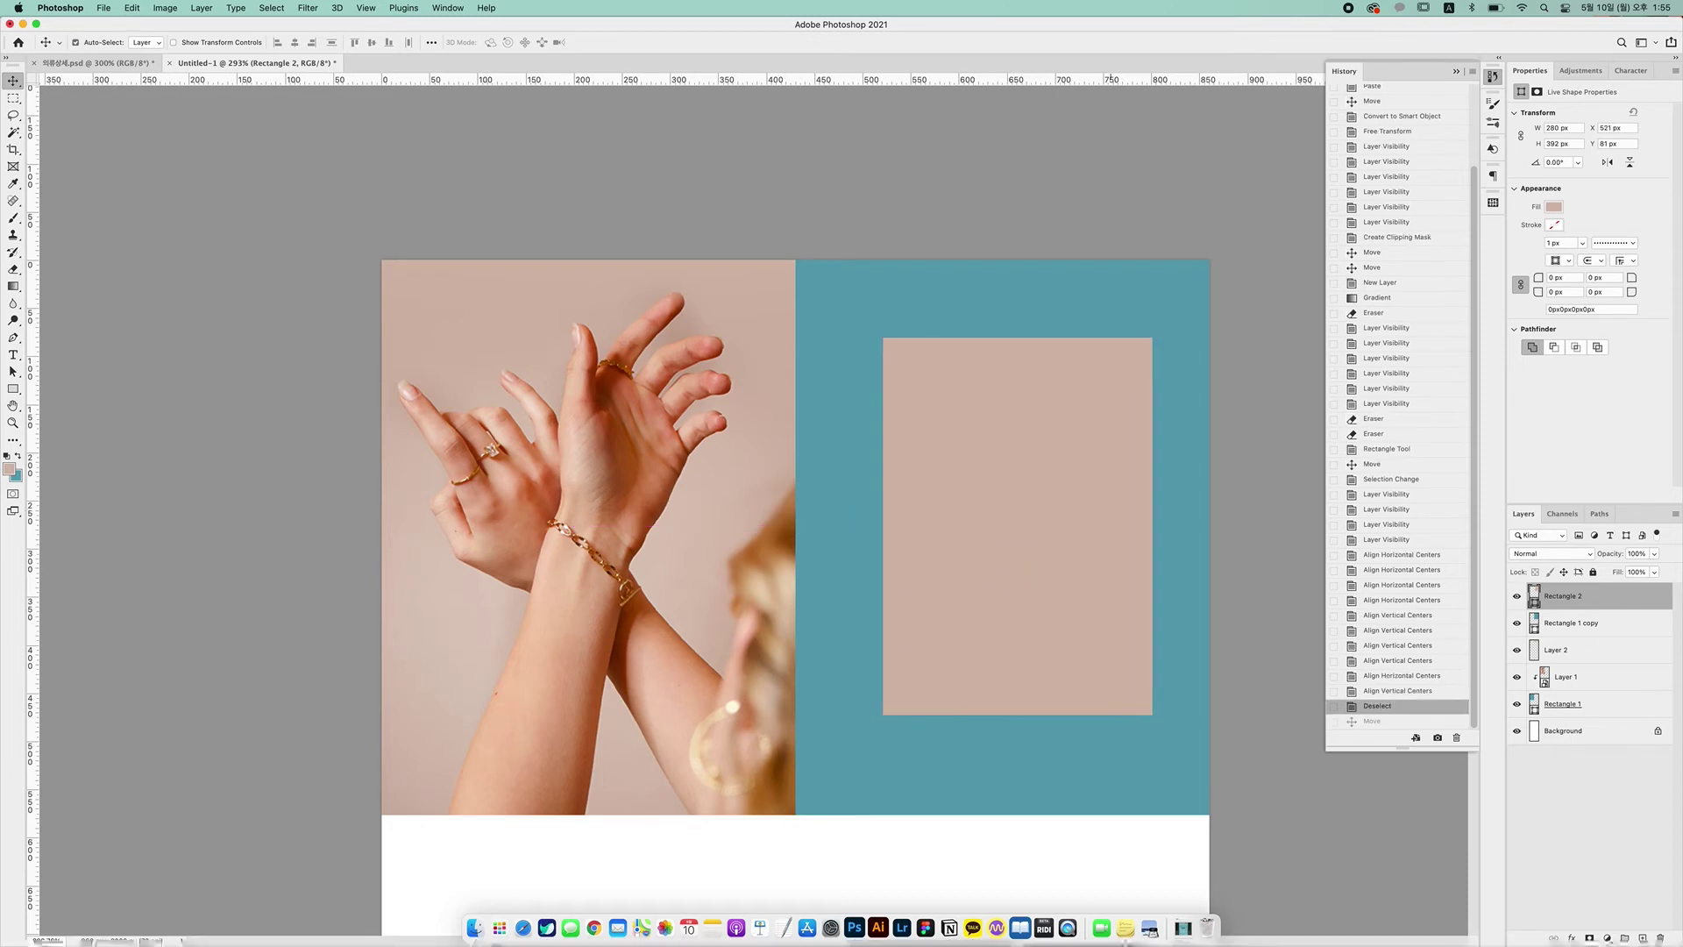
pyautogui.keyDown('super'); pyautogui.click(1540, 624); pyautogui.keyUp('super')
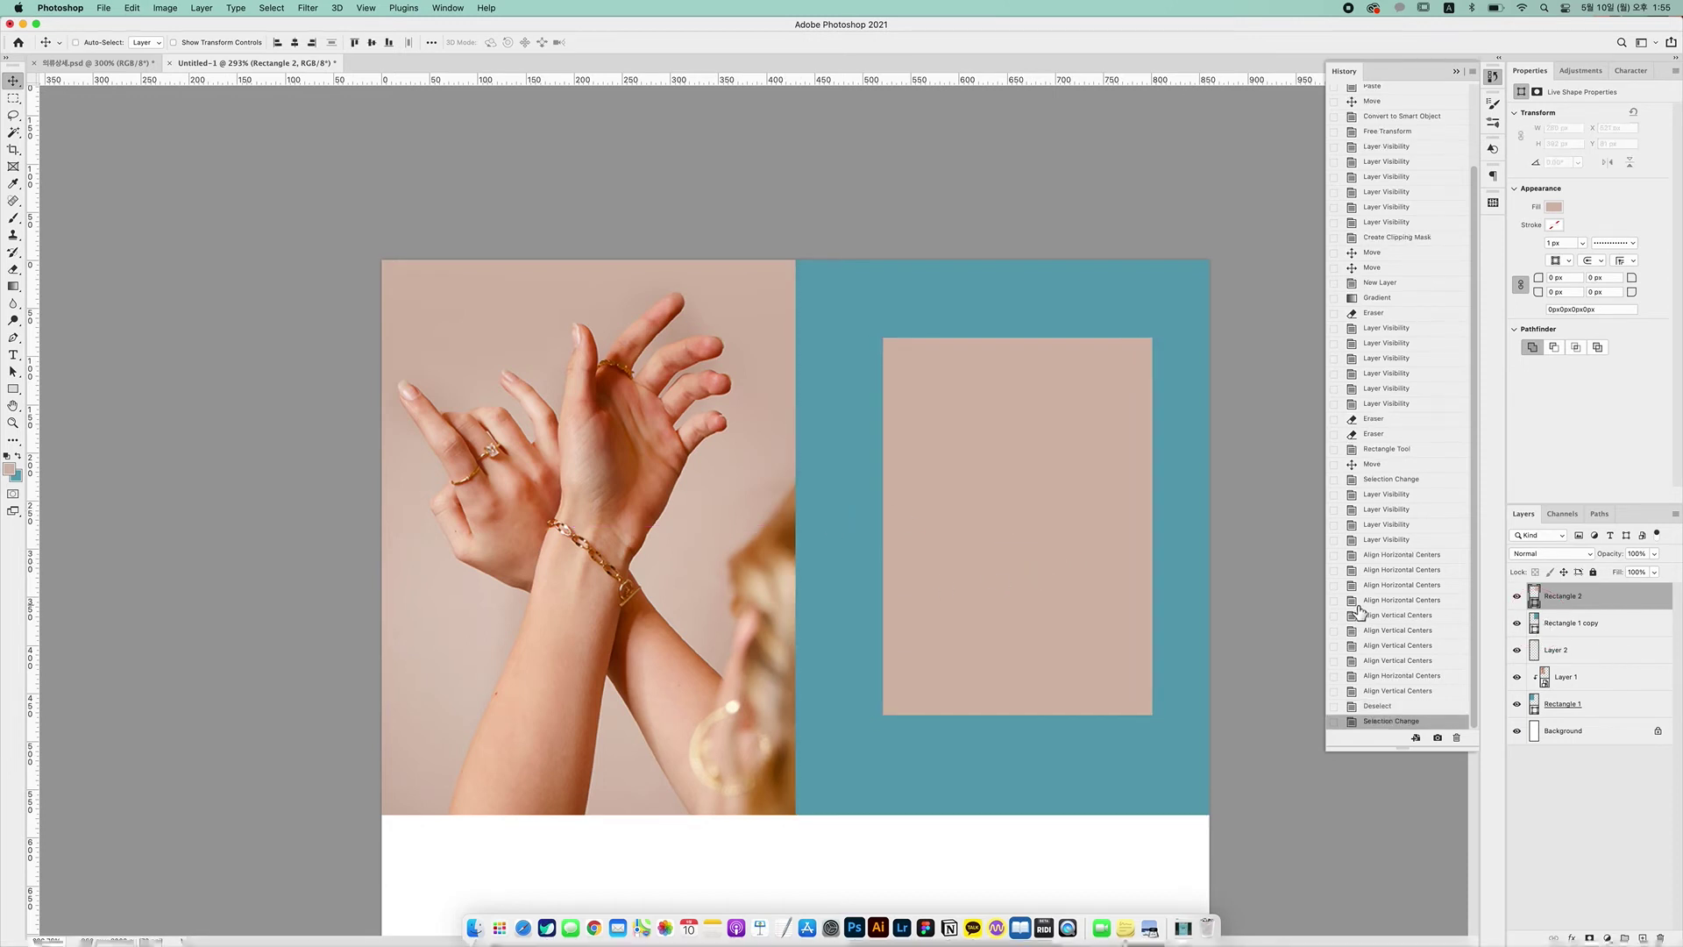
pyautogui.press('super+d')
# Resize the teal rectangle to 430 x 577 px so its outer edges meet the canvas's right and top edges
pyautogui.click(1568, 624)
pyautogui.press('super+t')
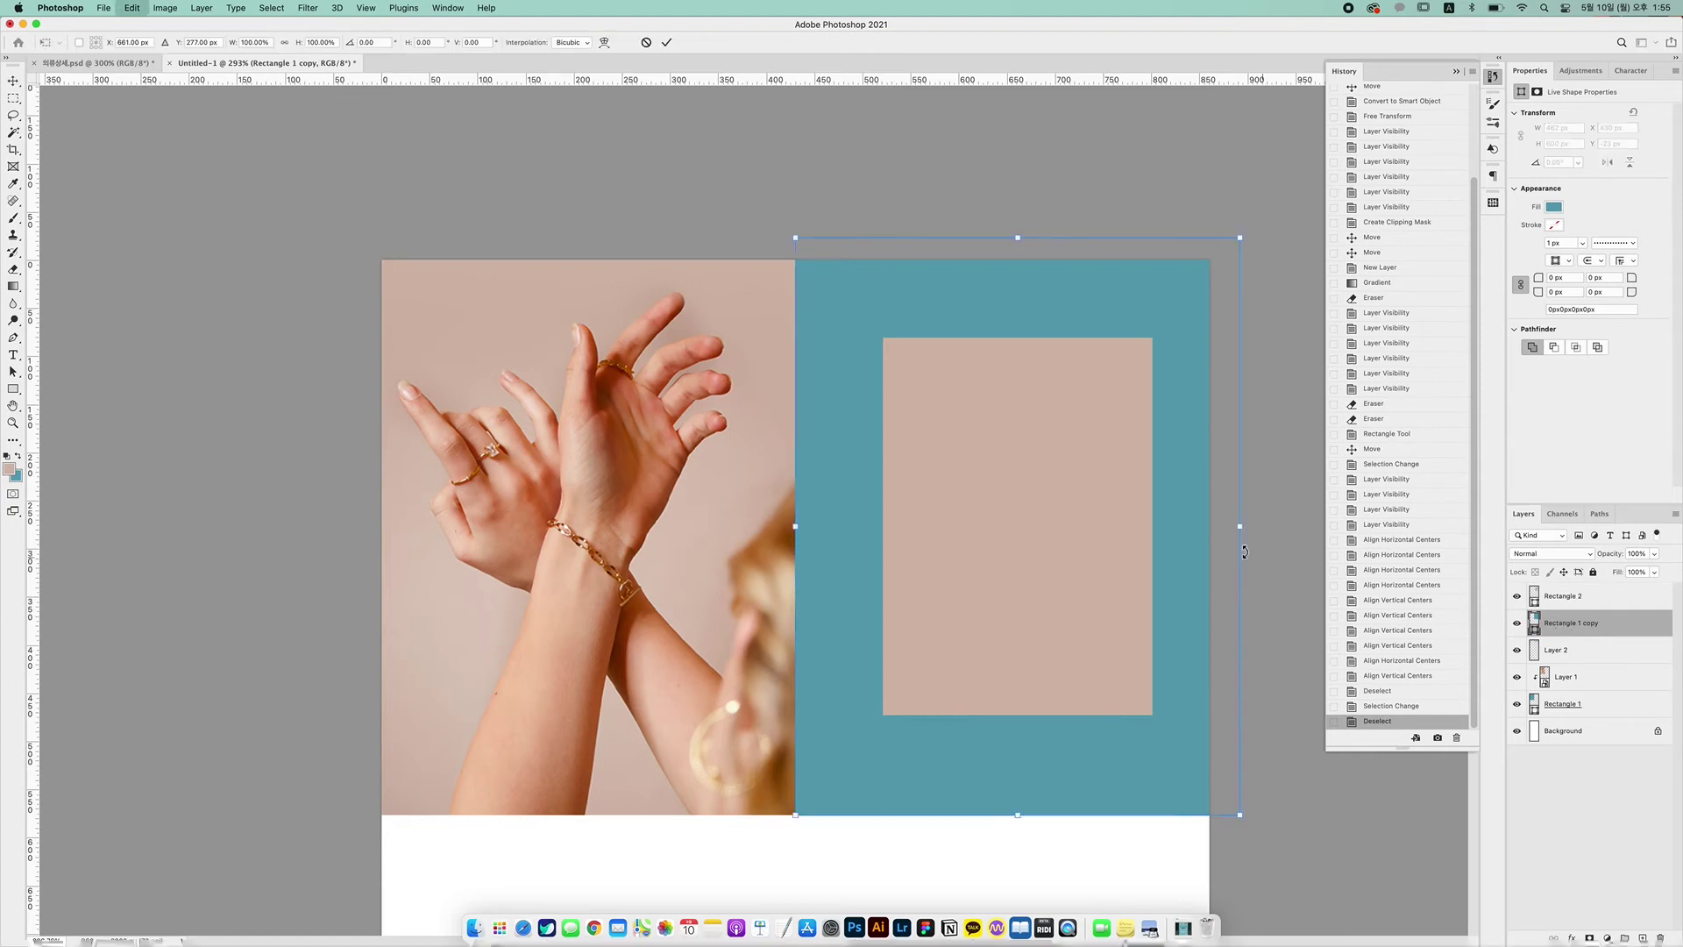
pyautogui.moveTo(1241, 529); pyautogui.dragTo(1213, 527)
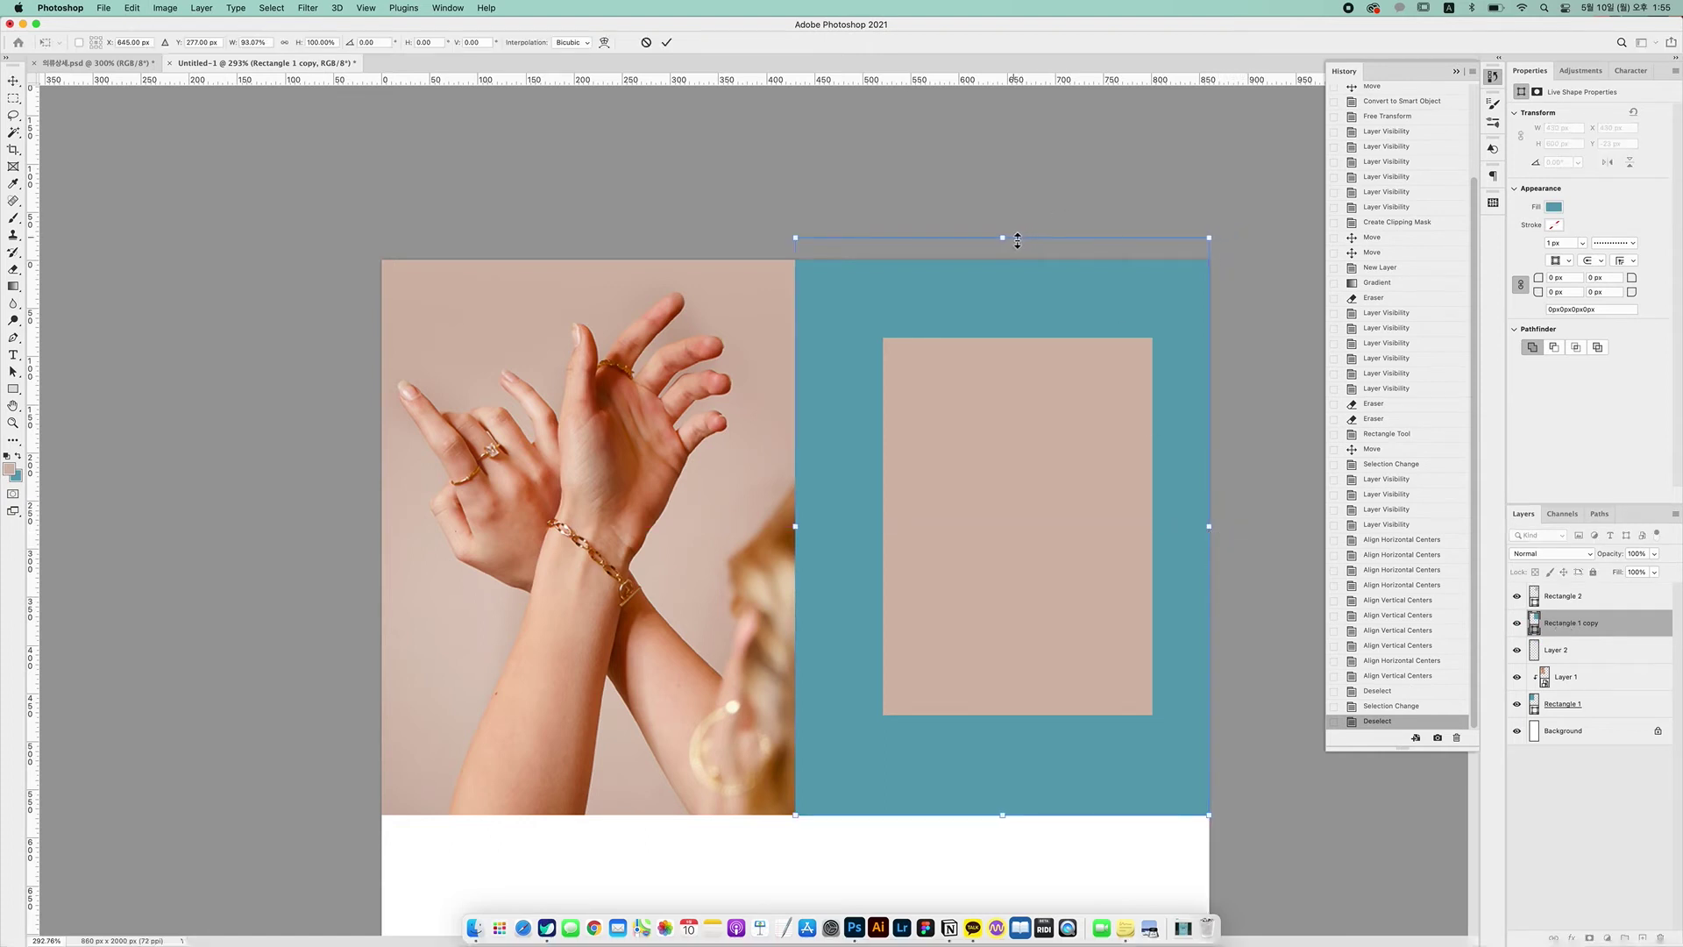
pyautogui.moveTo(1016, 241); pyautogui.dragTo(1010, 259)
pyautogui.press('Return')
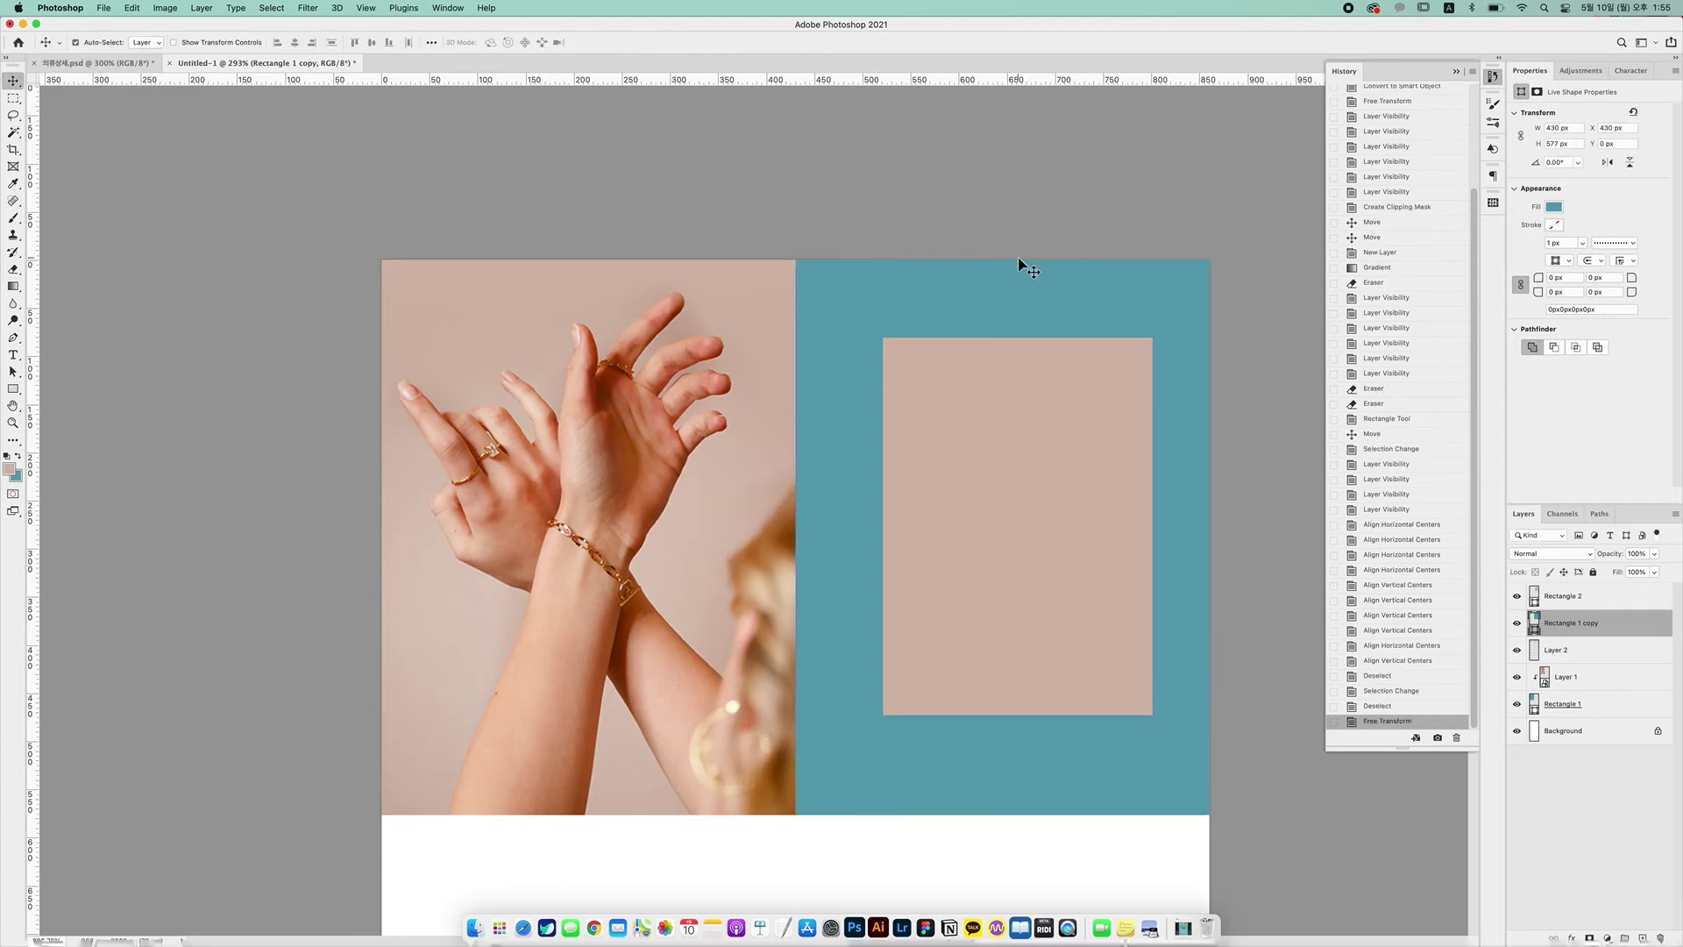
# Load the resized teal rectangle's outline as a selection and align that layer's horizontal and vertical centers to it
pyautogui.keyDown('super'); pyautogui.click(1535, 629); pyautogui.keyUp('super')
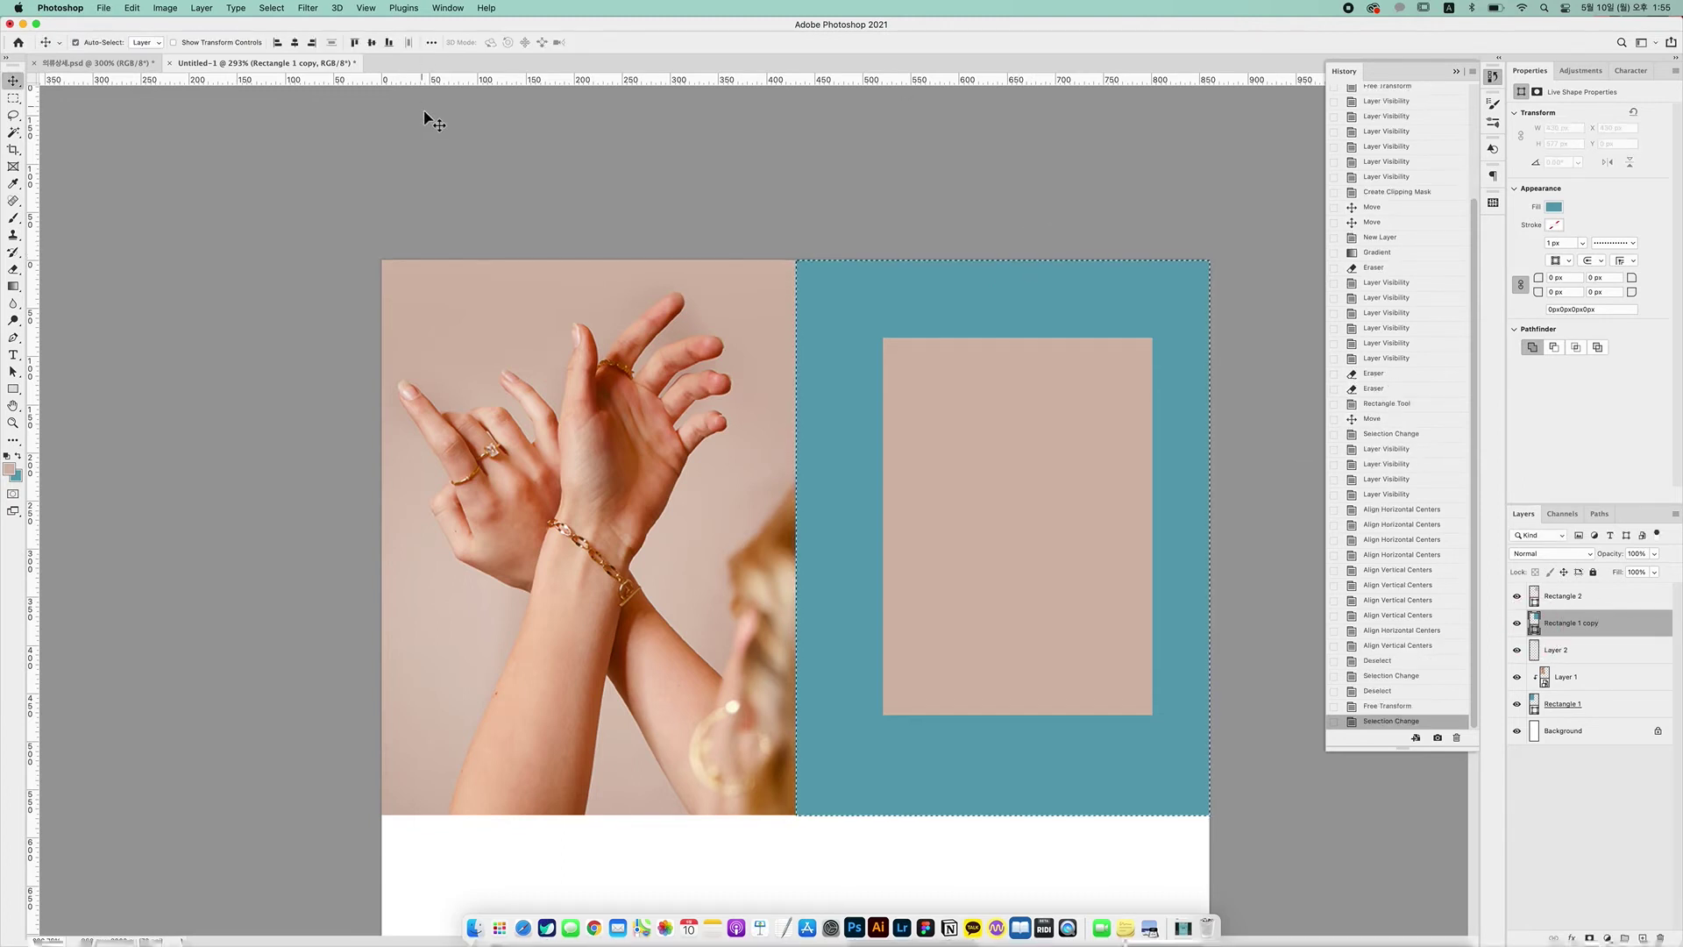
pyautogui.click(295, 42)
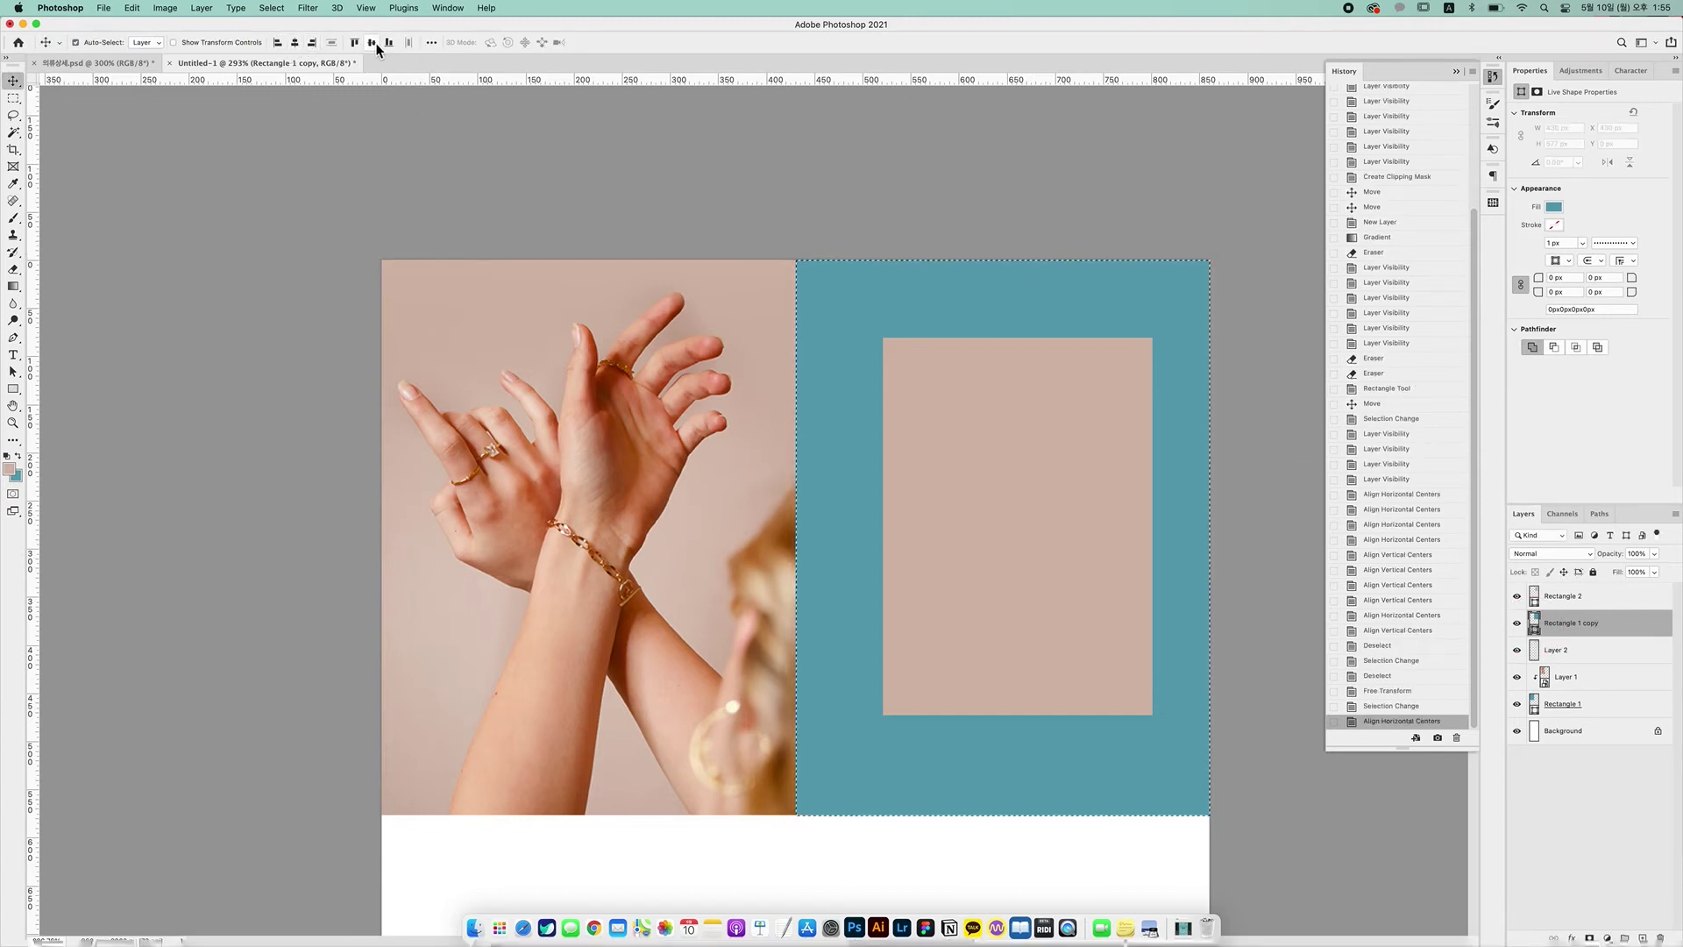
pyautogui.click(372, 43)
pyautogui.click(296, 42)
pyautogui.click(295, 42)
pyautogui.click(295, 42)
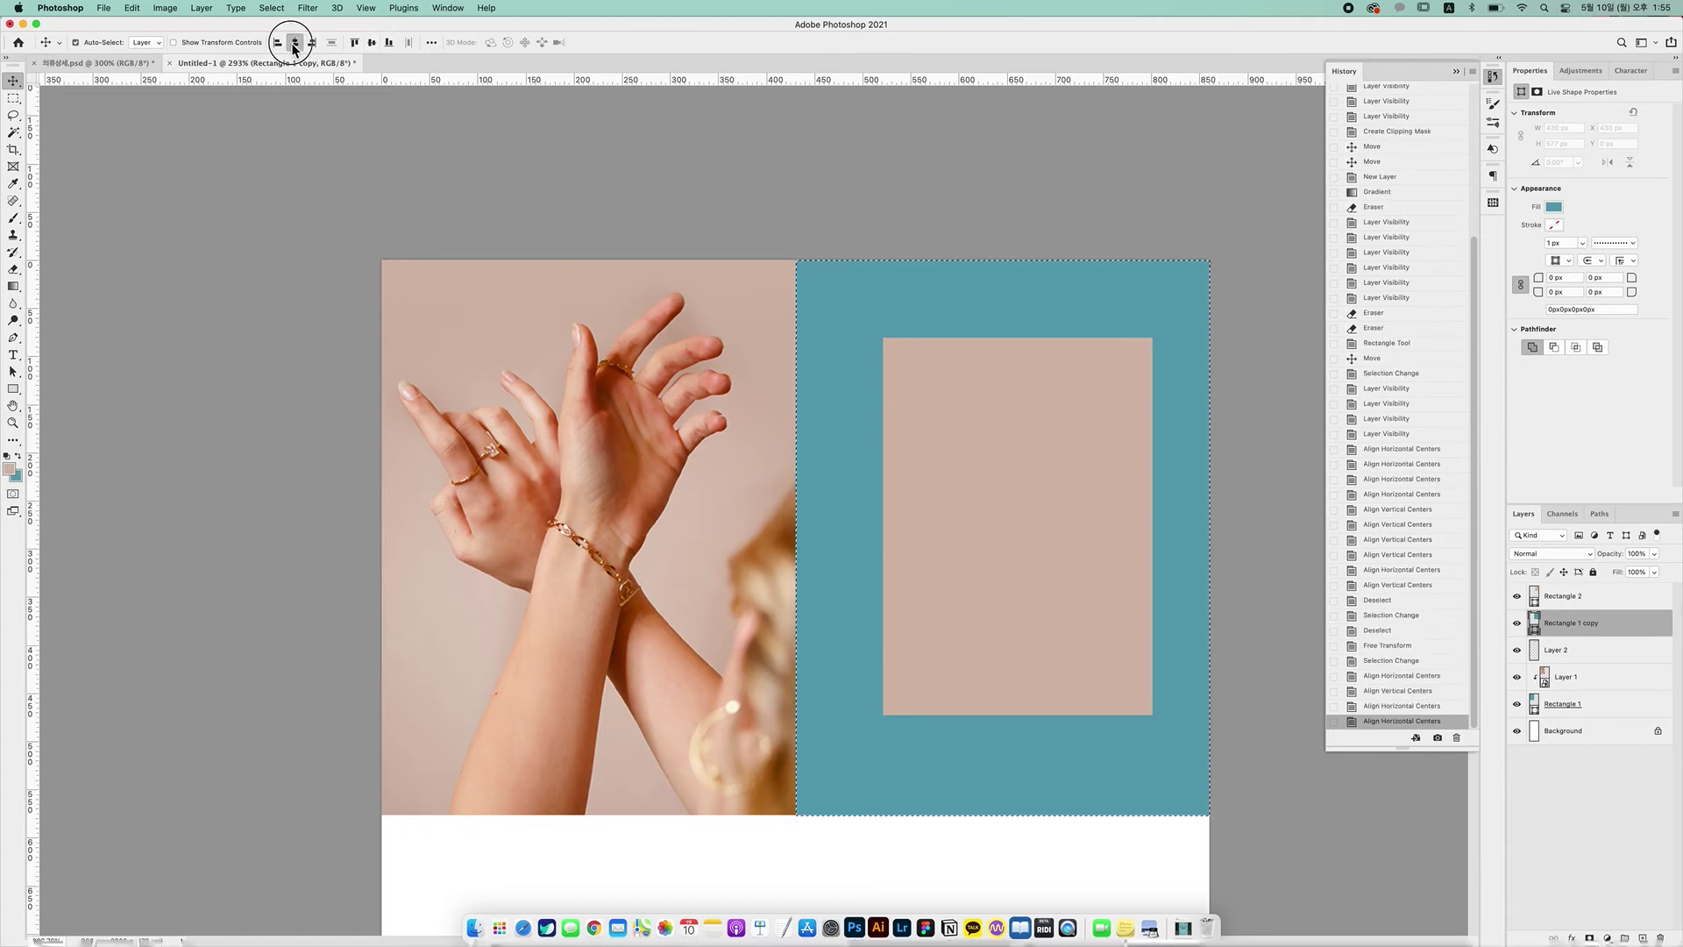
pyautogui.click(296, 42)
pyautogui.click(295, 42)
pyautogui.click(295, 42)
# Recenter the pink rectangle horizontally and vertically within the teal half's selection, deselect, and toggle the pink layer's visibility to check it
pyautogui.click(1574, 596)
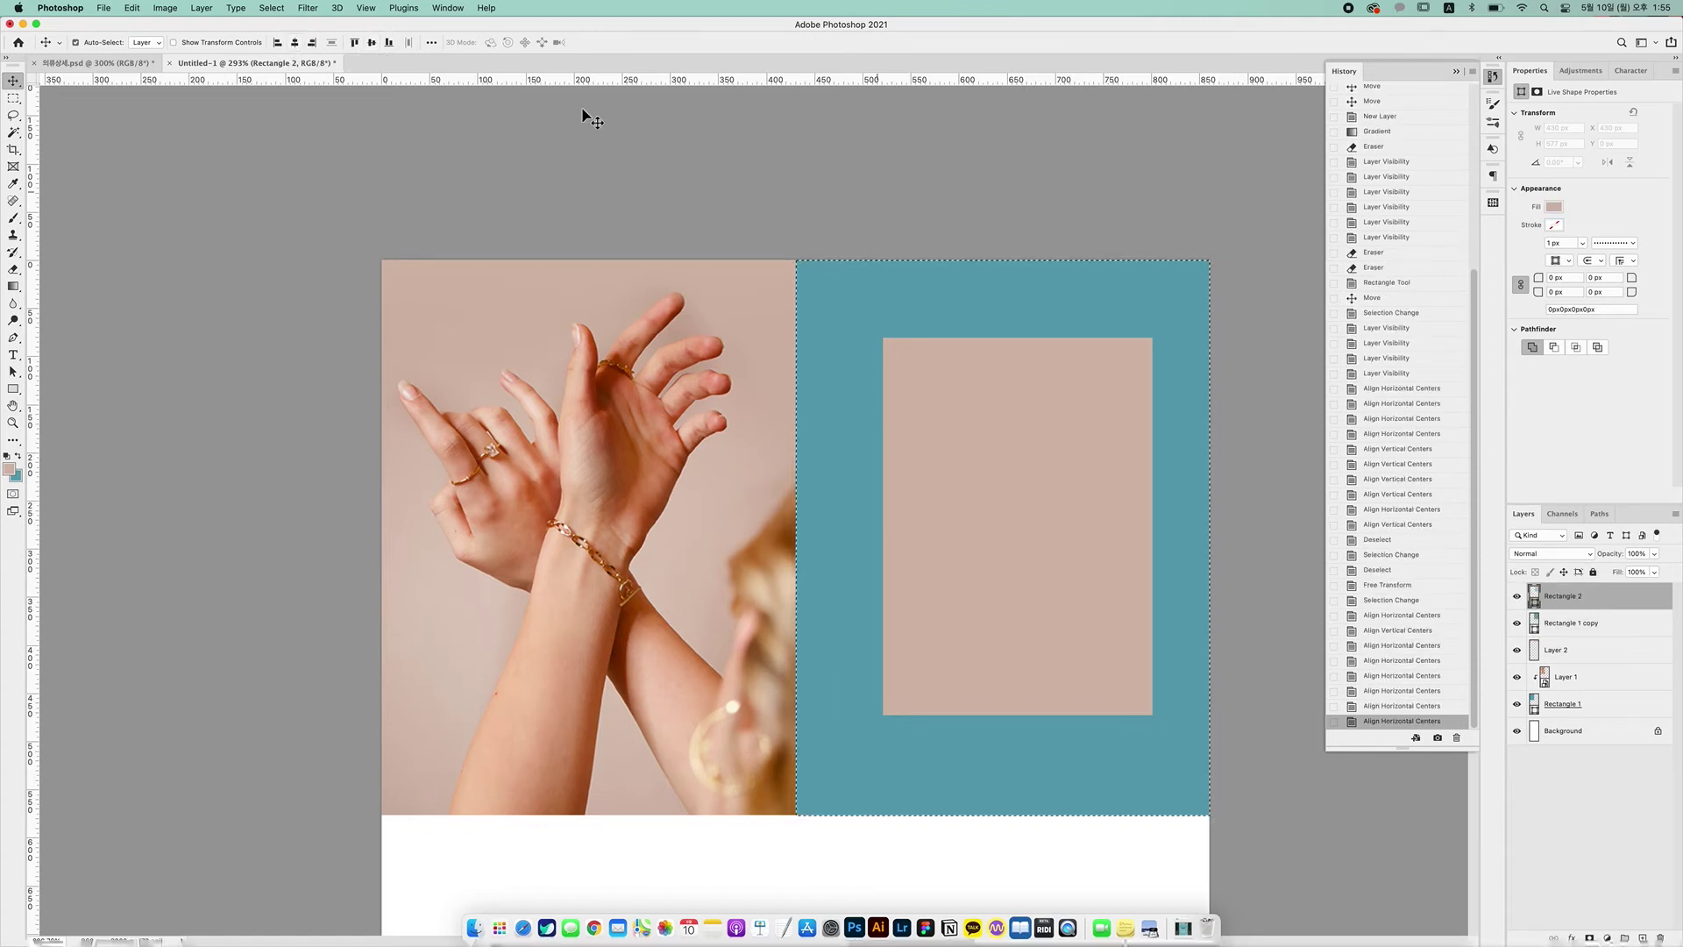
pyautogui.click(295, 42)
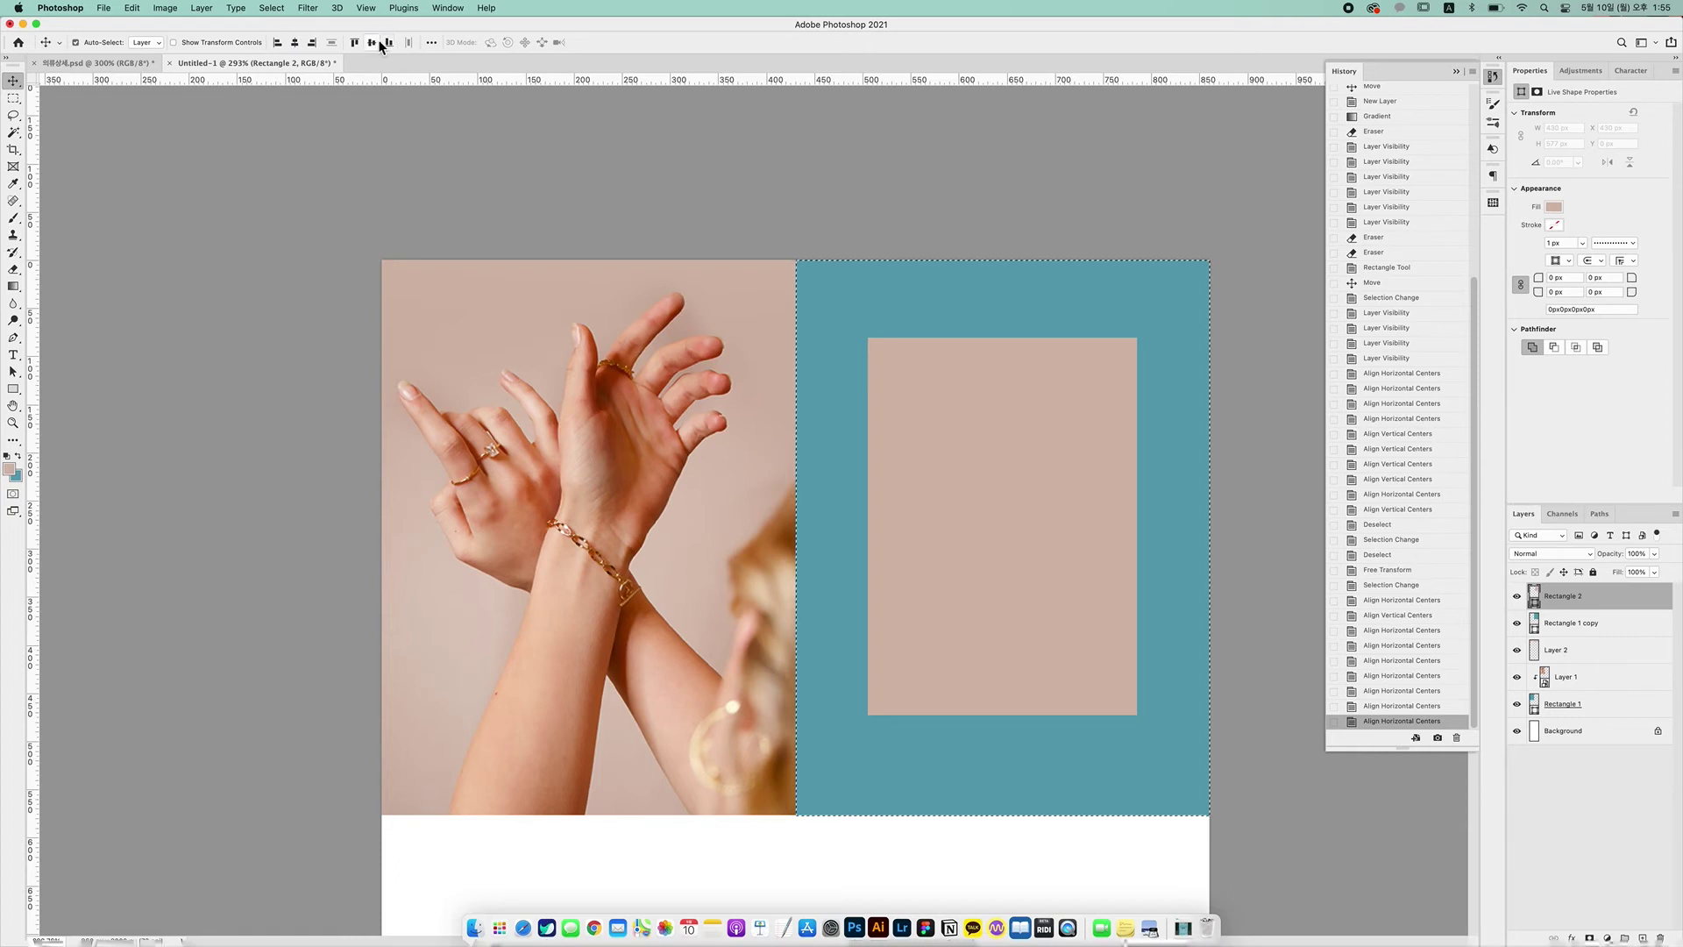
pyautogui.click(371, 42)
pyautogui.press('super+d')
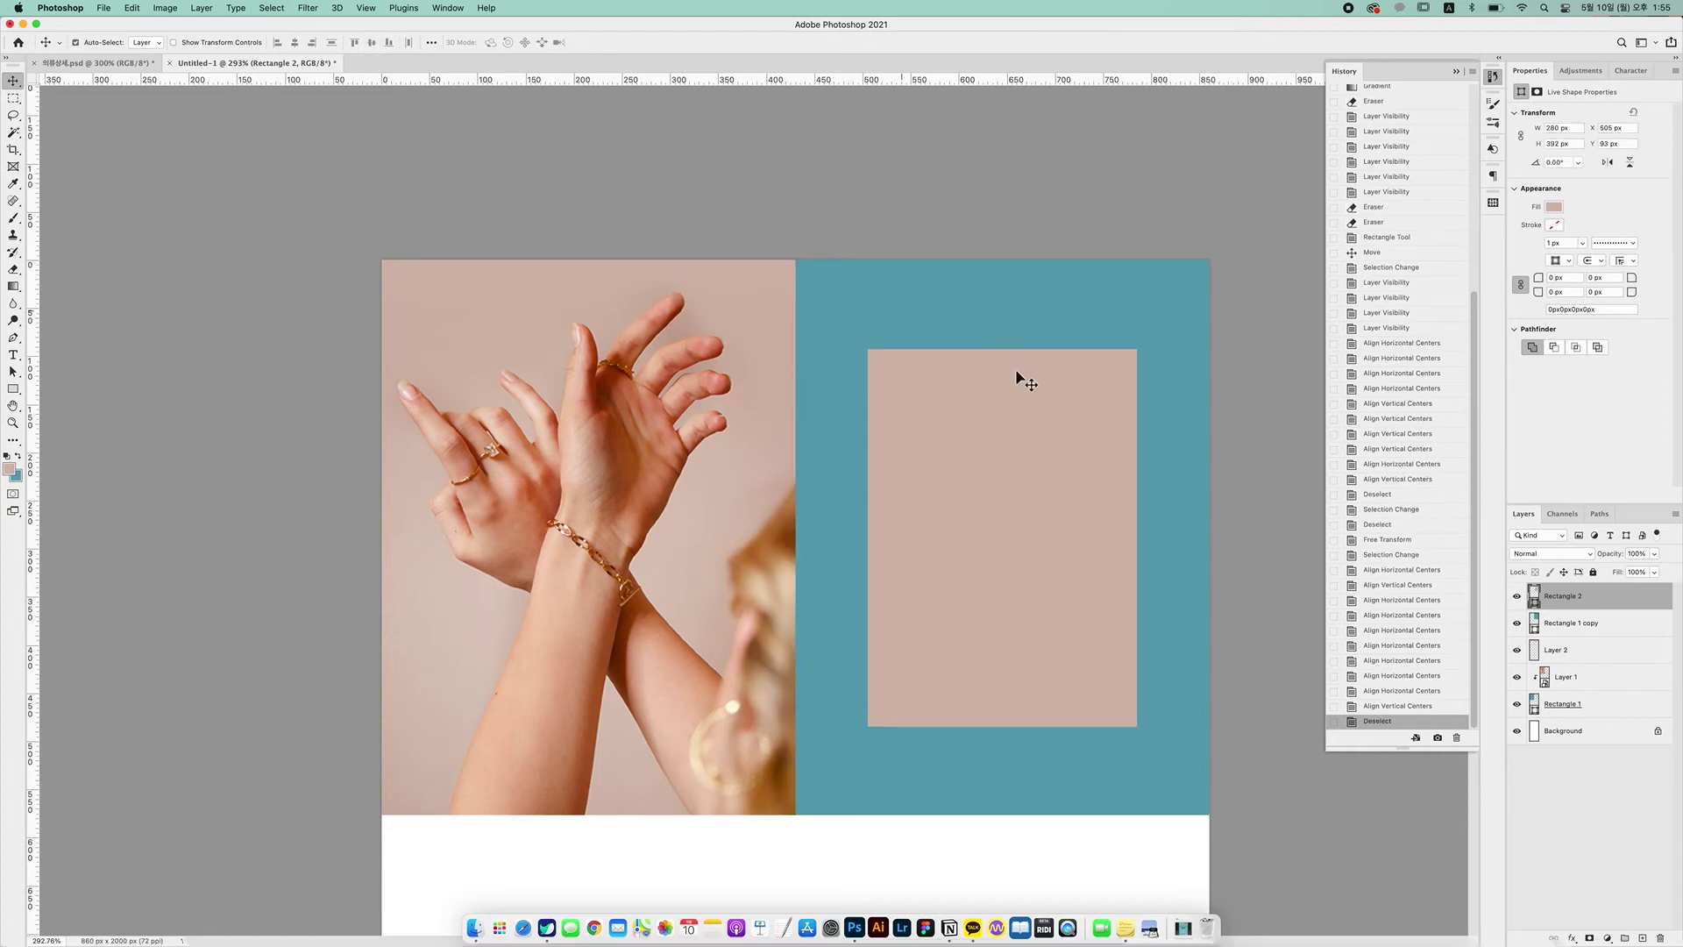
pyautogui.click(1051, 436)
pyautogui.click(1517, 596)
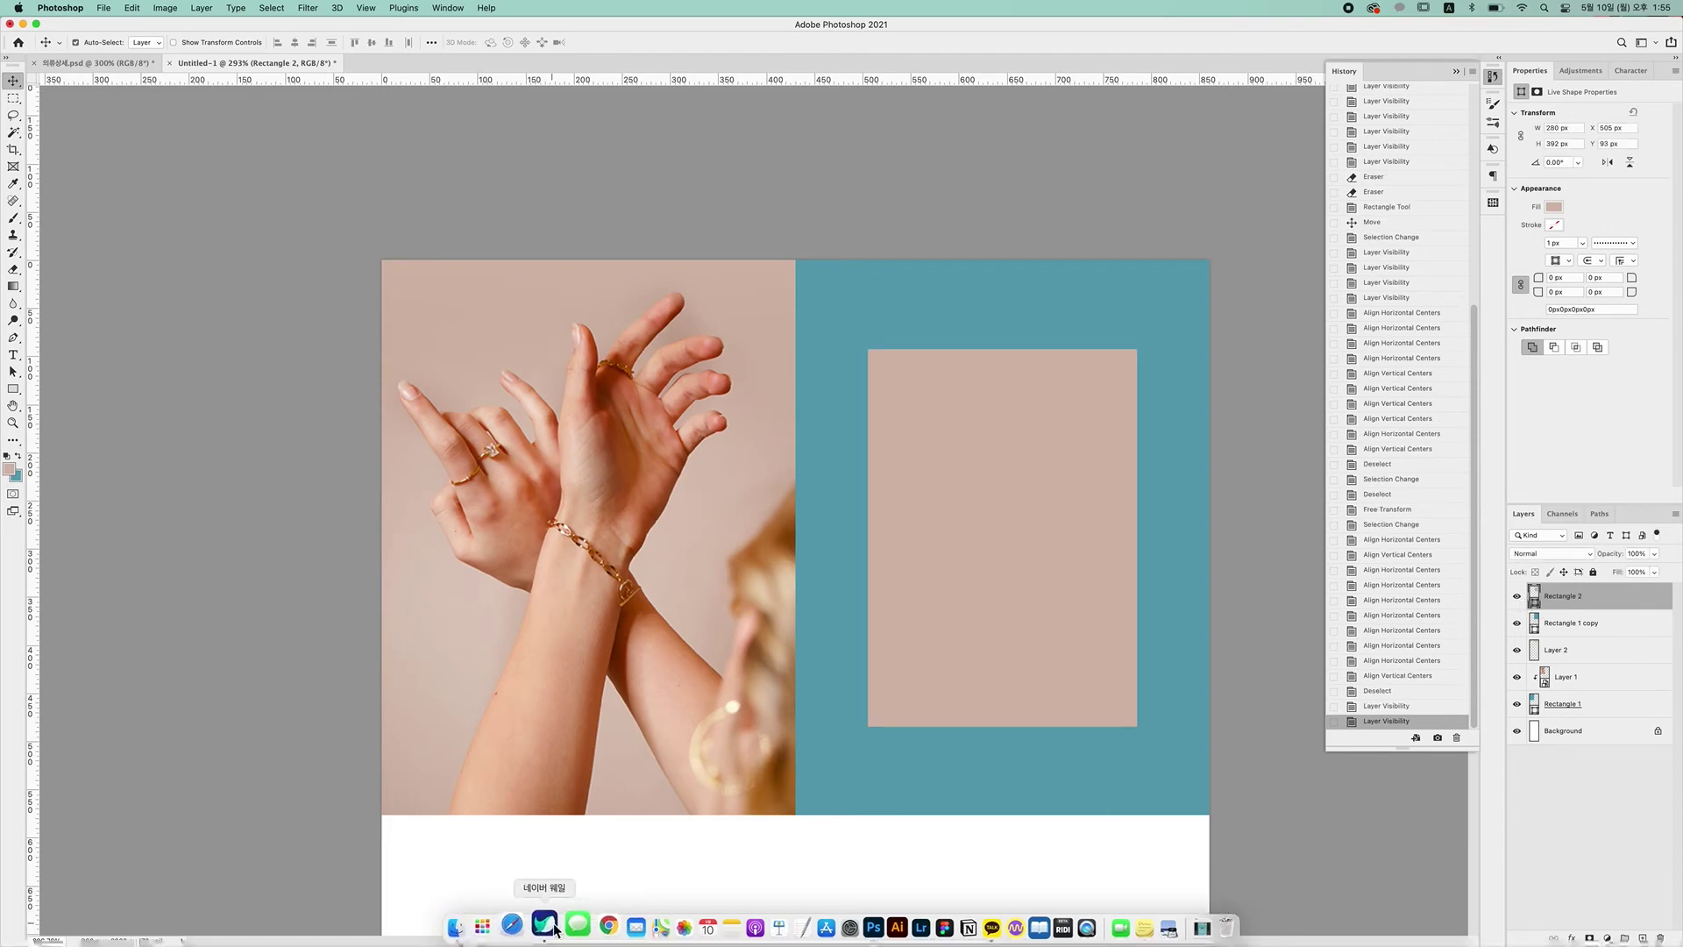
# Switch to the Unsplash page in Naver Whale and copy the full-size portrait of the woman in the white tube top
pyautogui.click(545, 927)
pyautogui.click(962, 378)
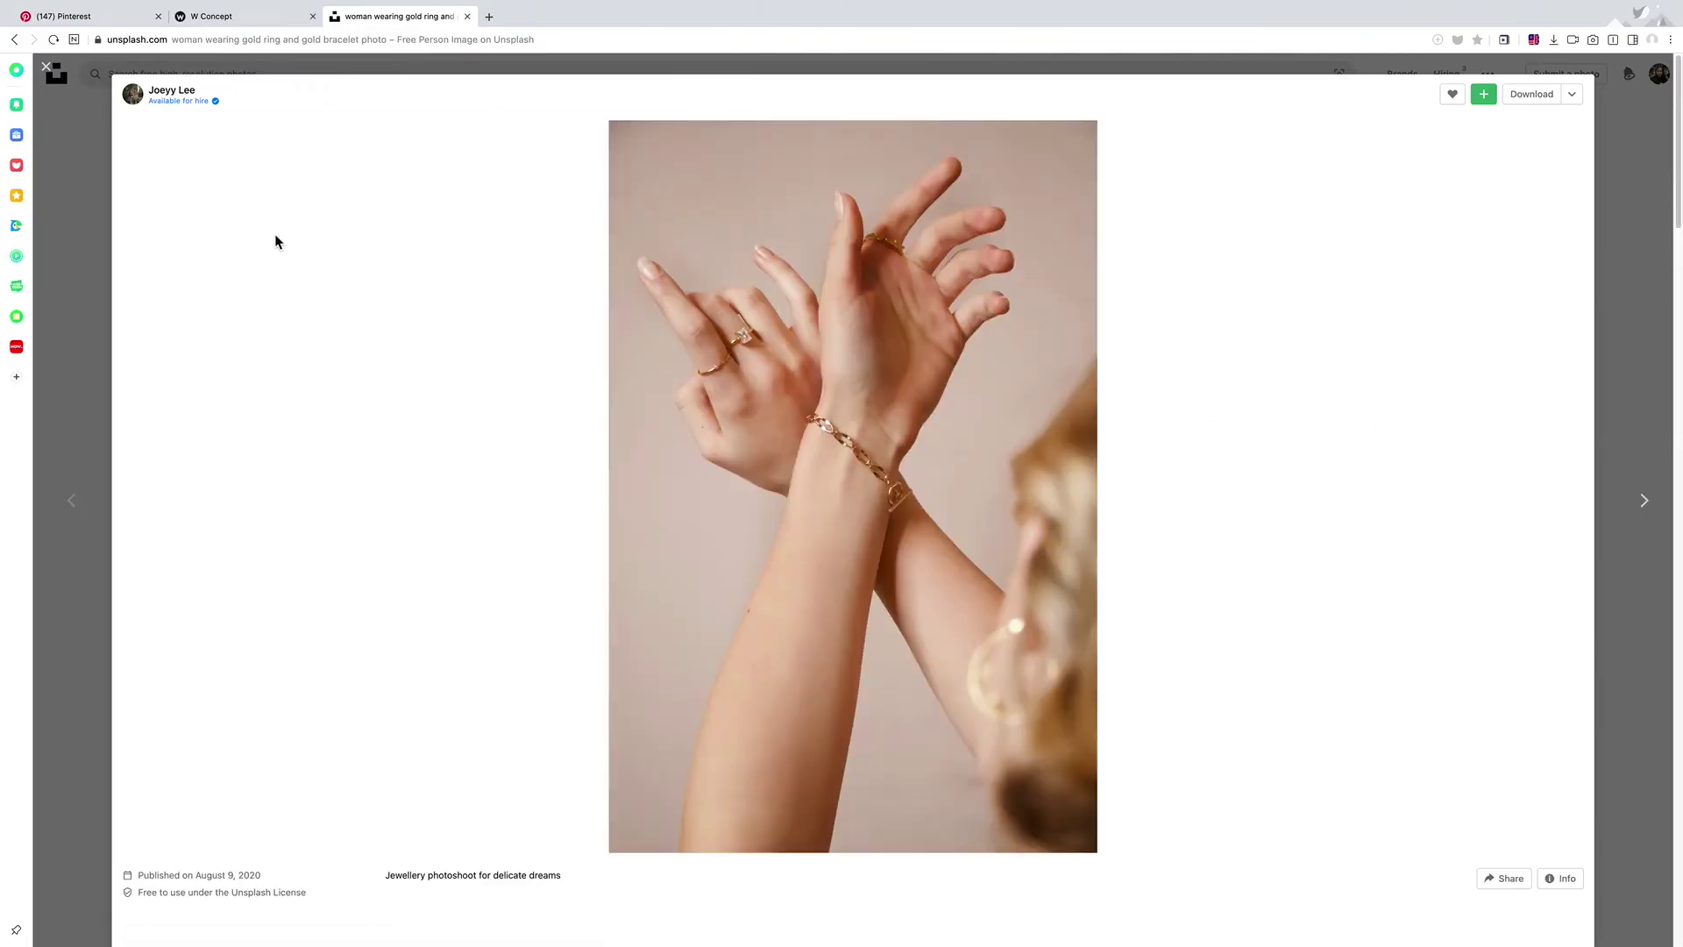
pyautogui.click(48, 70)
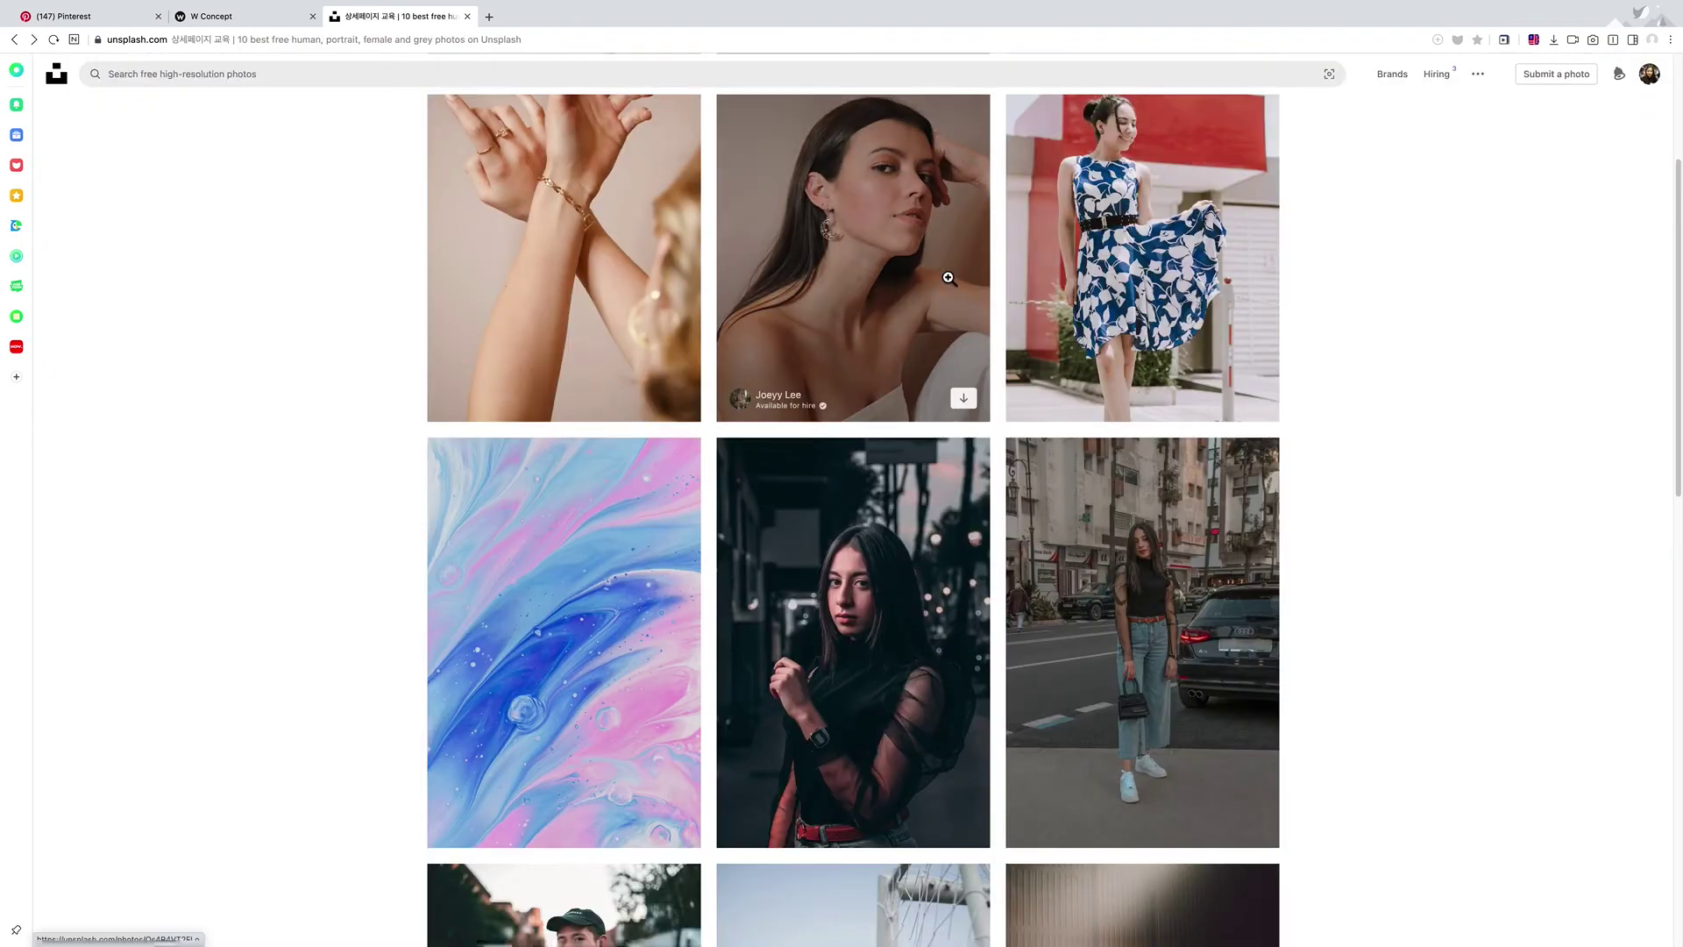
pyautogui.click(946, 274)
pyautogui.click(922, 340)
pyautogui.rightClick(920, 339)
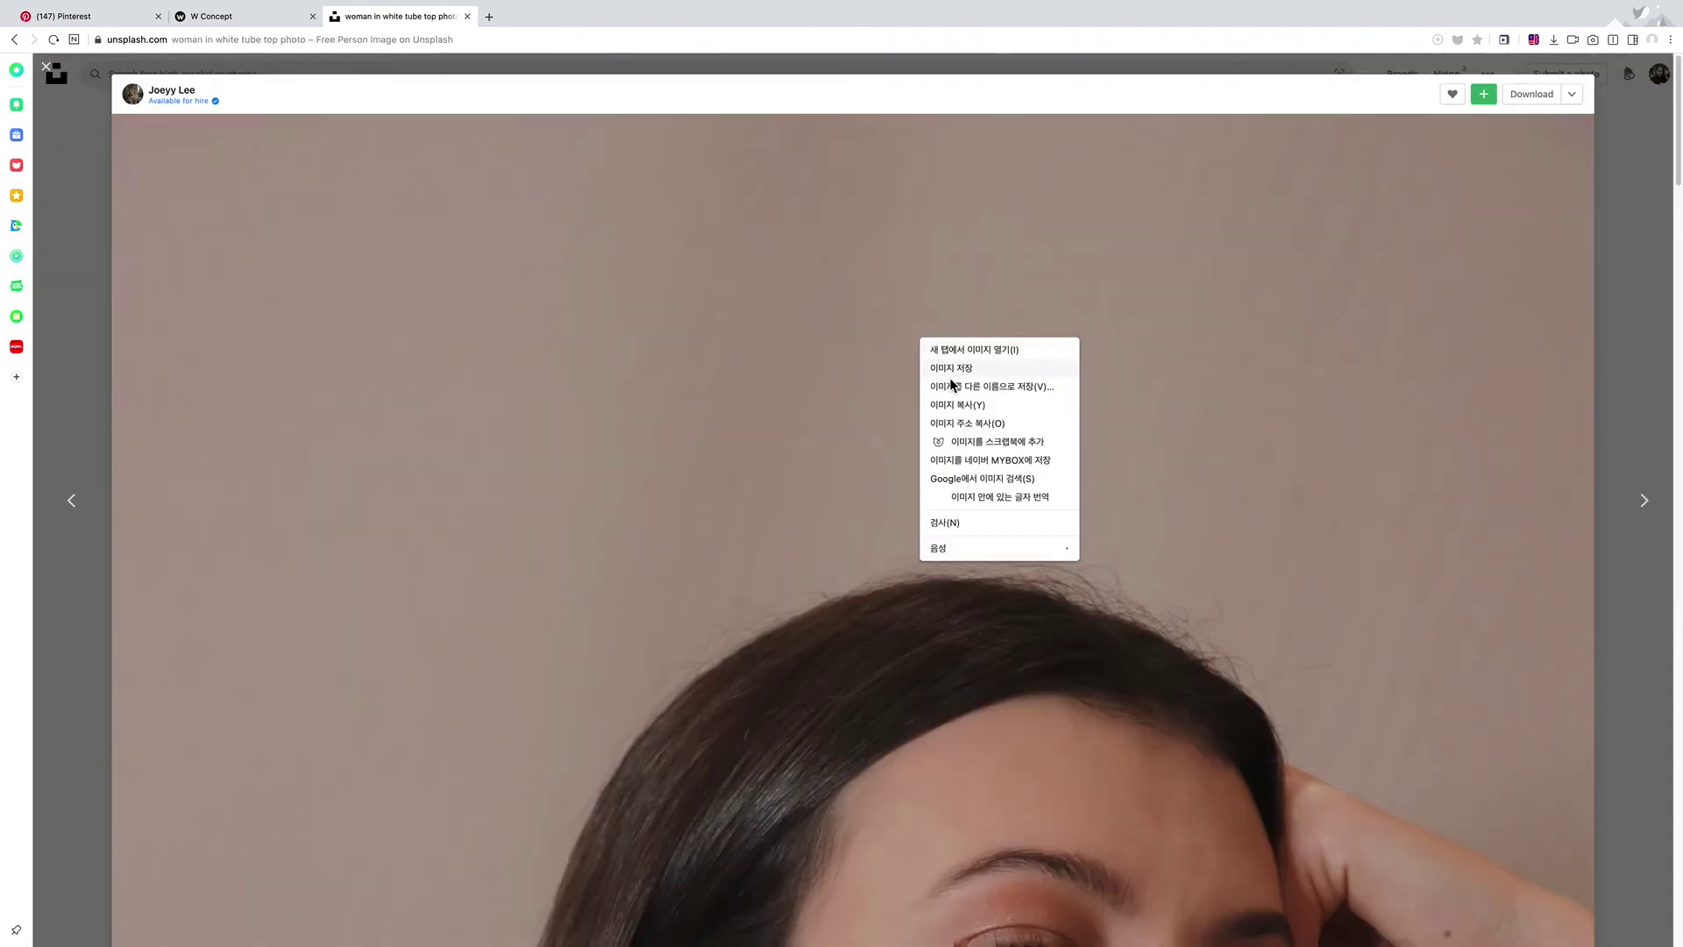
pyautogui.click(957, 406)
# Switch back to Photoshop, paste the portrait above the pink rectangle and convert its layer to a smart object
pyautogui.moveTo(1679, 4)
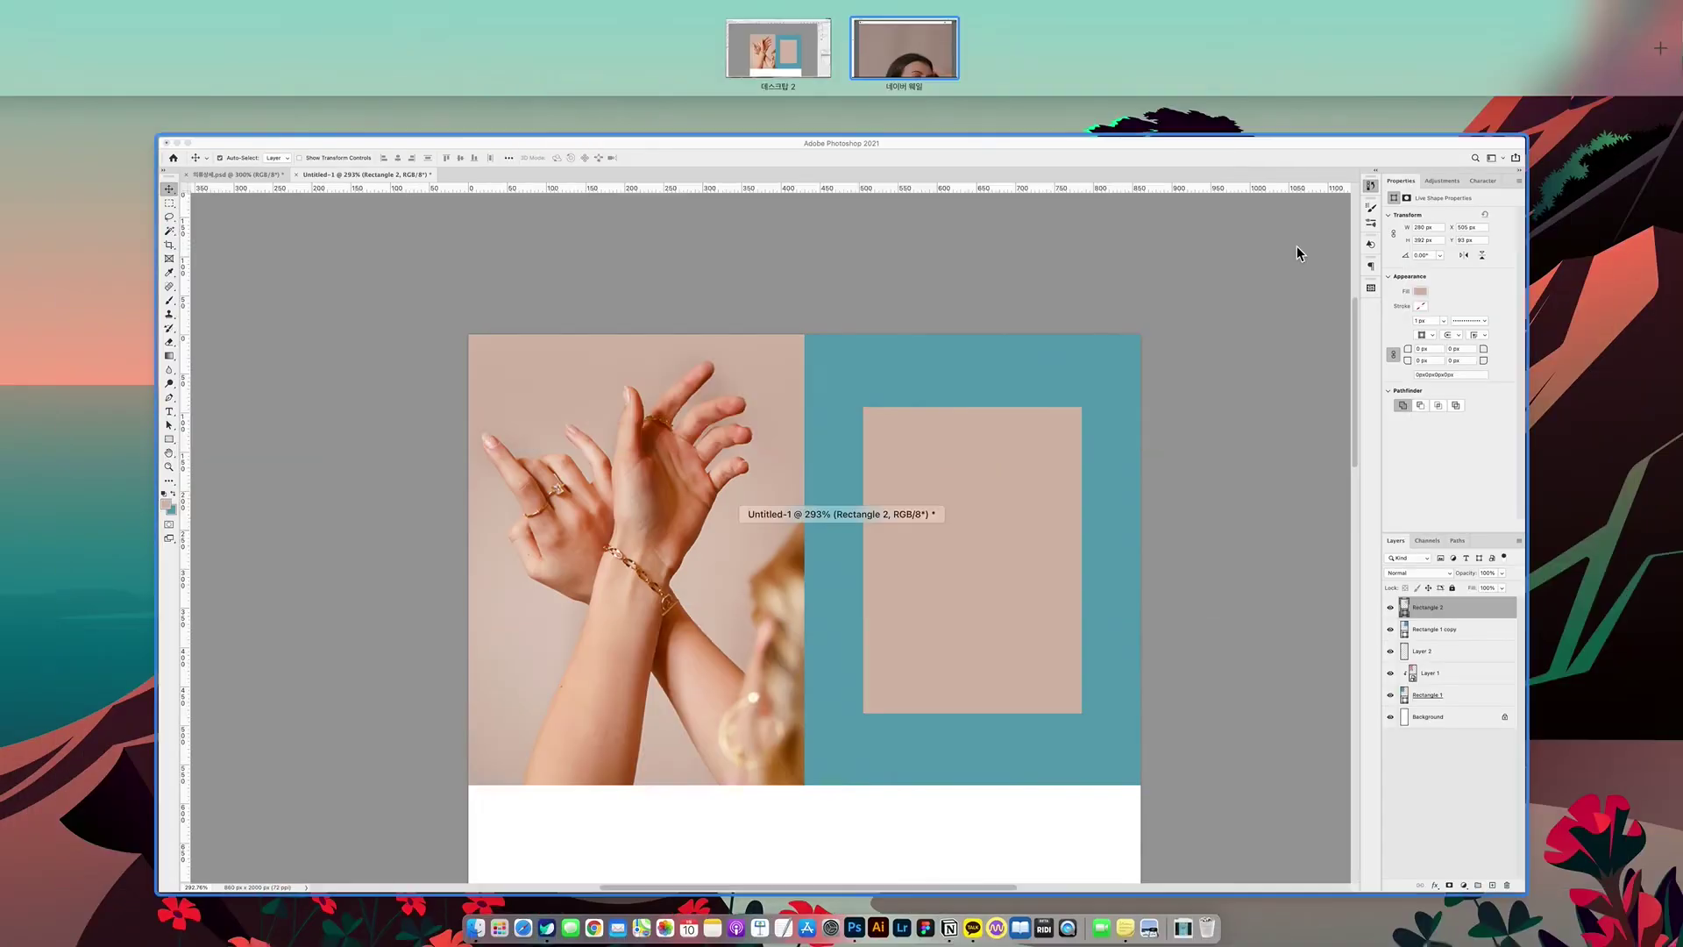
pyautogui.click(1202, 331)
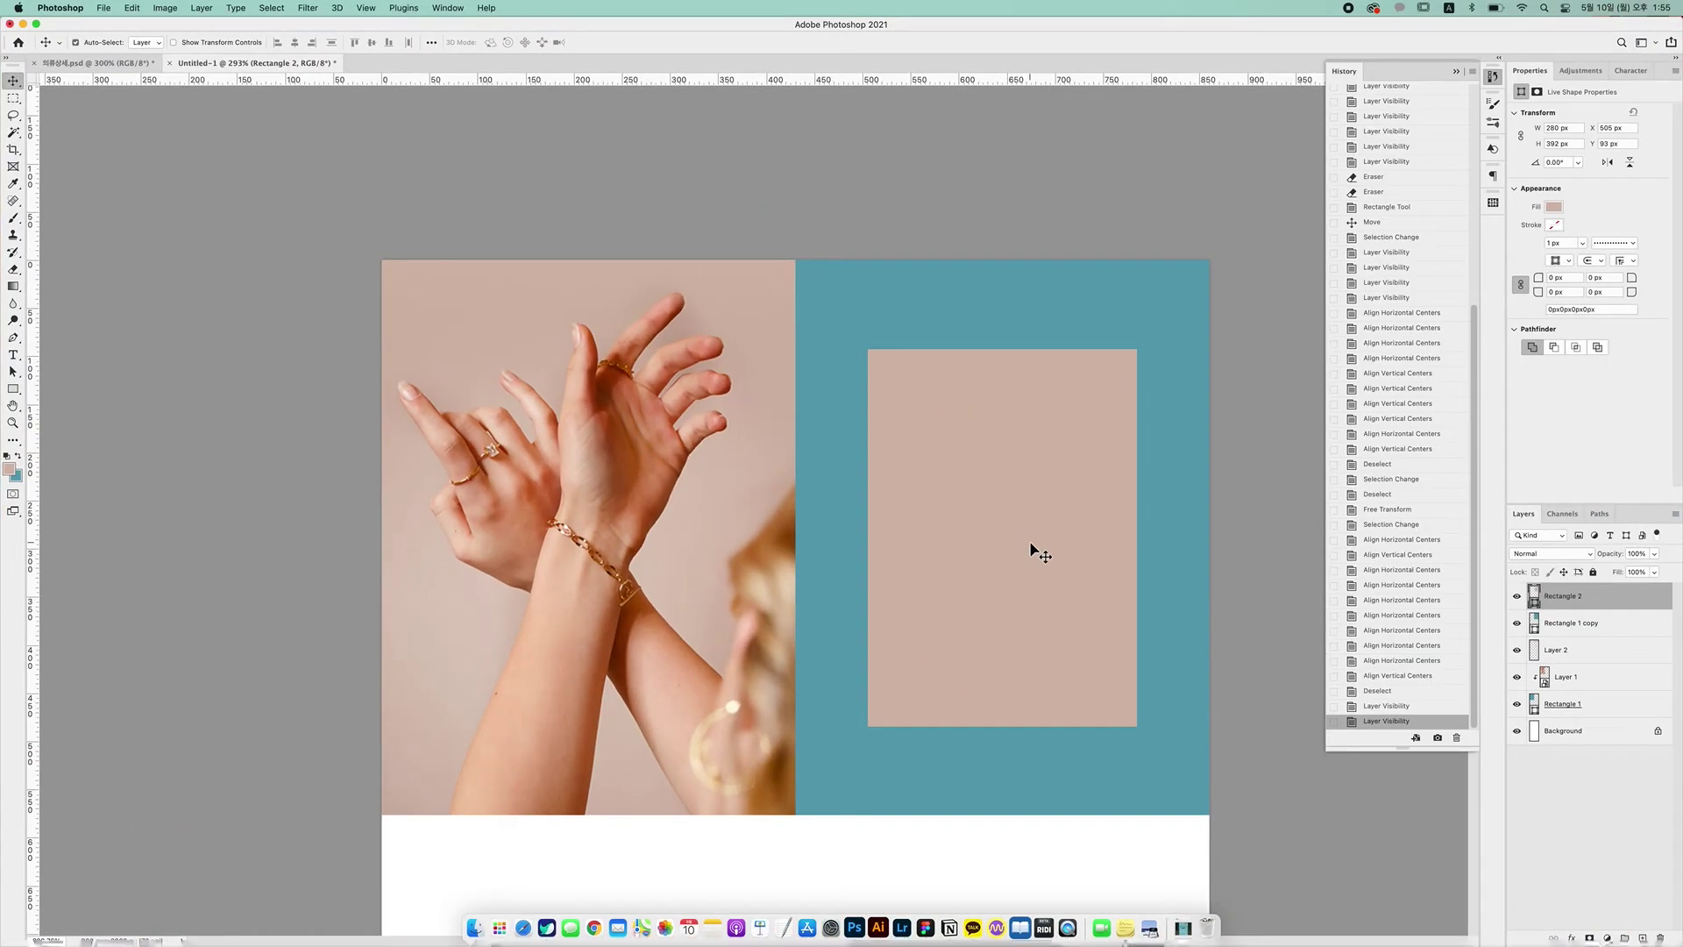
pyautogui.press('super+v')
pyautogui.moveTo(962, 497); pyautogui.dragTo(986, 306)
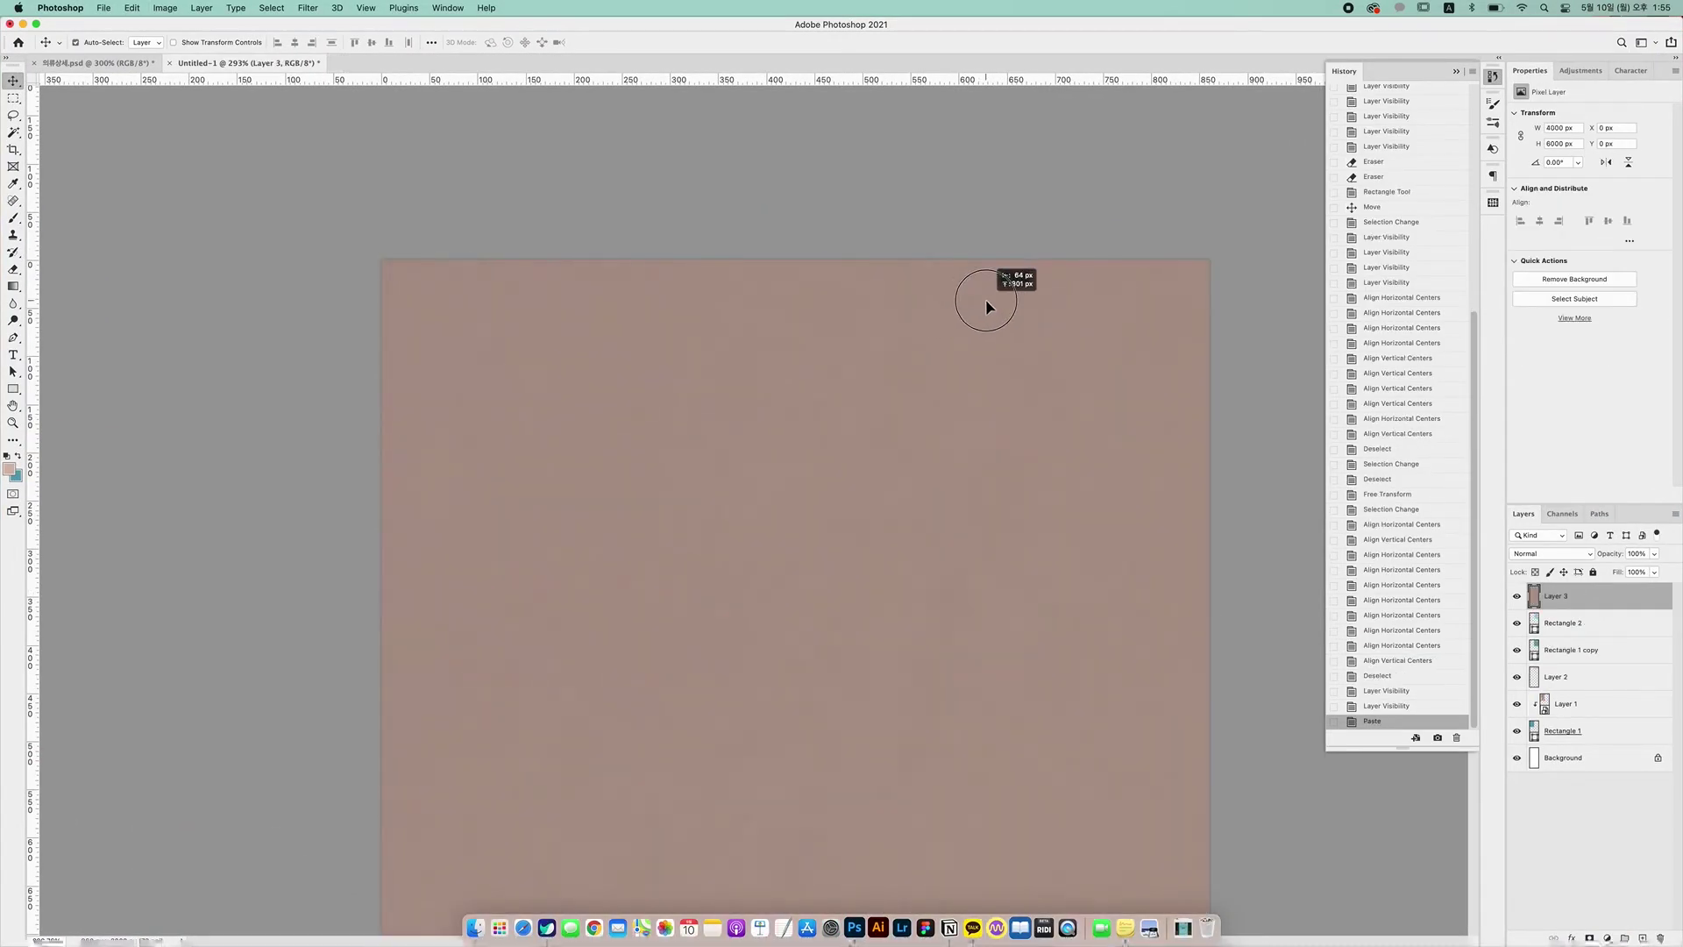
pyautogui.moveTo(824, 355); pyautogui.dragTo(825, 357)
pyautogui.rightClick(1582, 599)
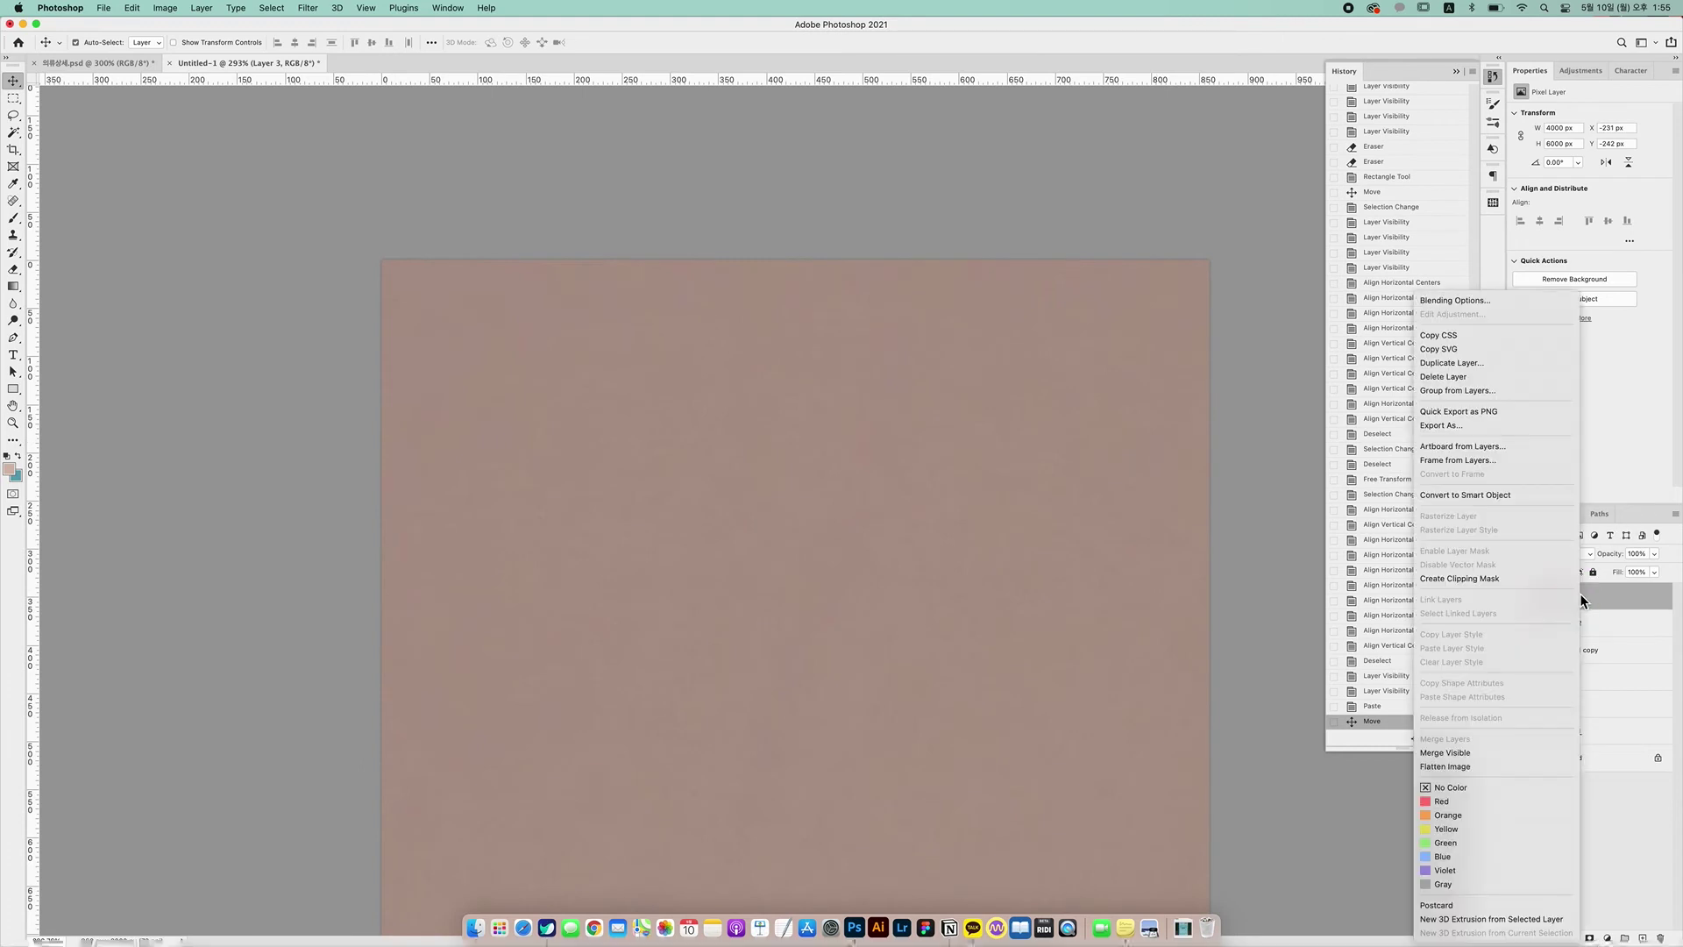
pyautogui.click(1502, 493)
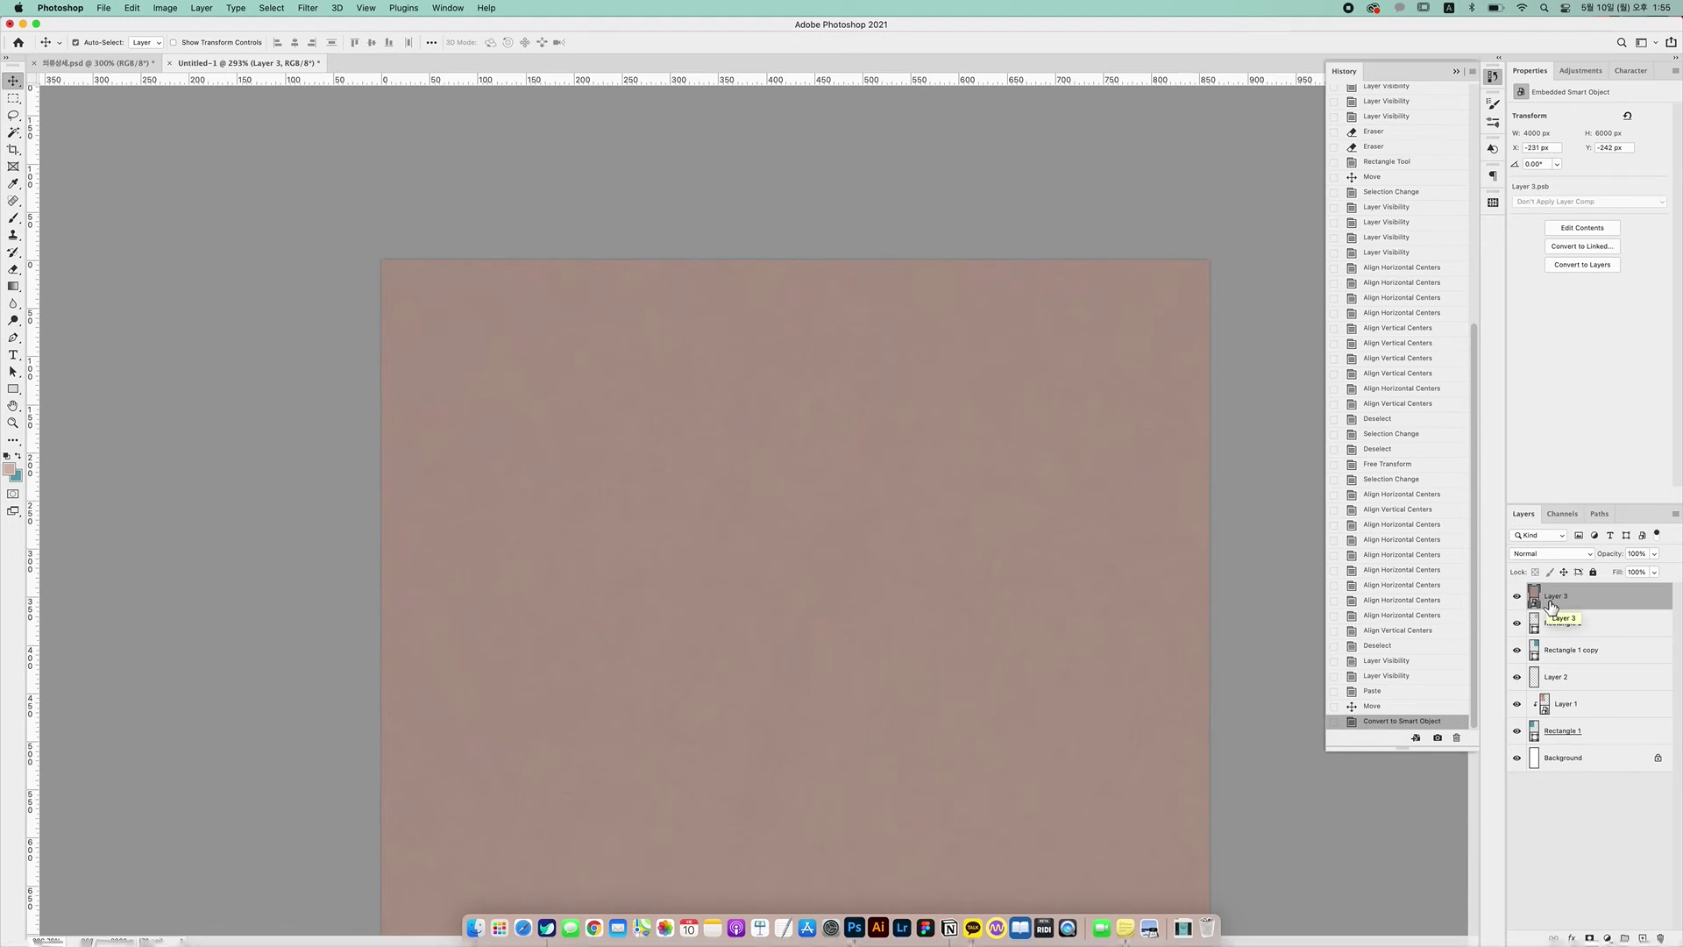
# Scale the portrait to 9.53% and place it over the teal half, against the inner edge of the hands photo
pyautogui.press('super+1')
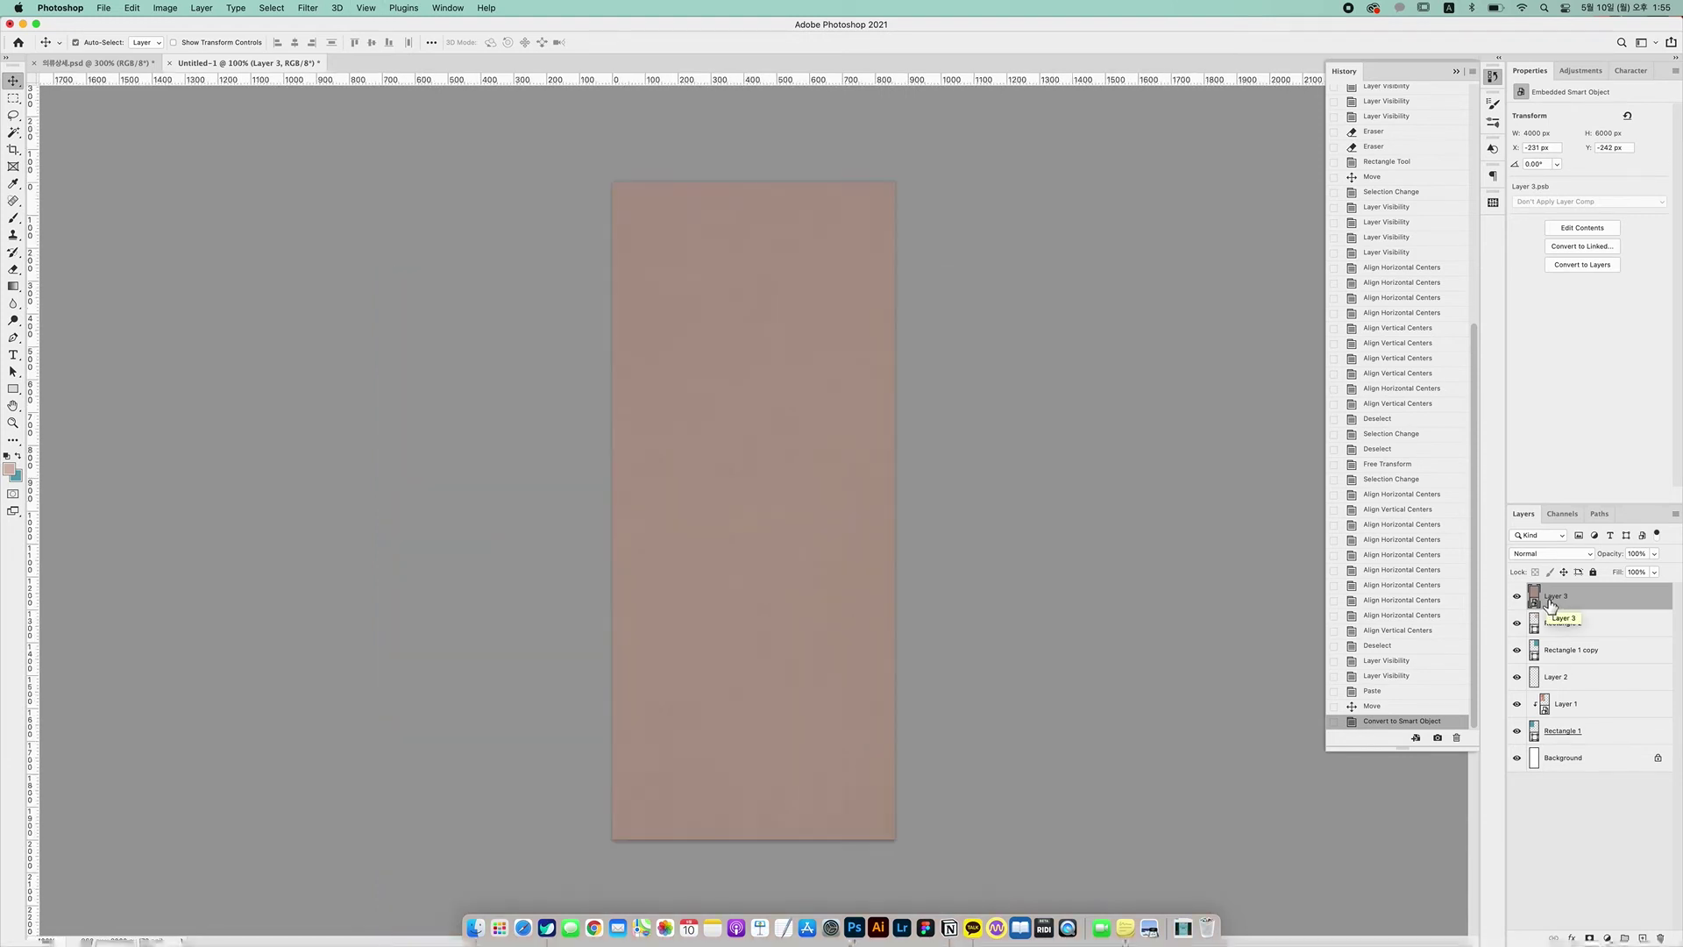
pyautogui.press('super+t')
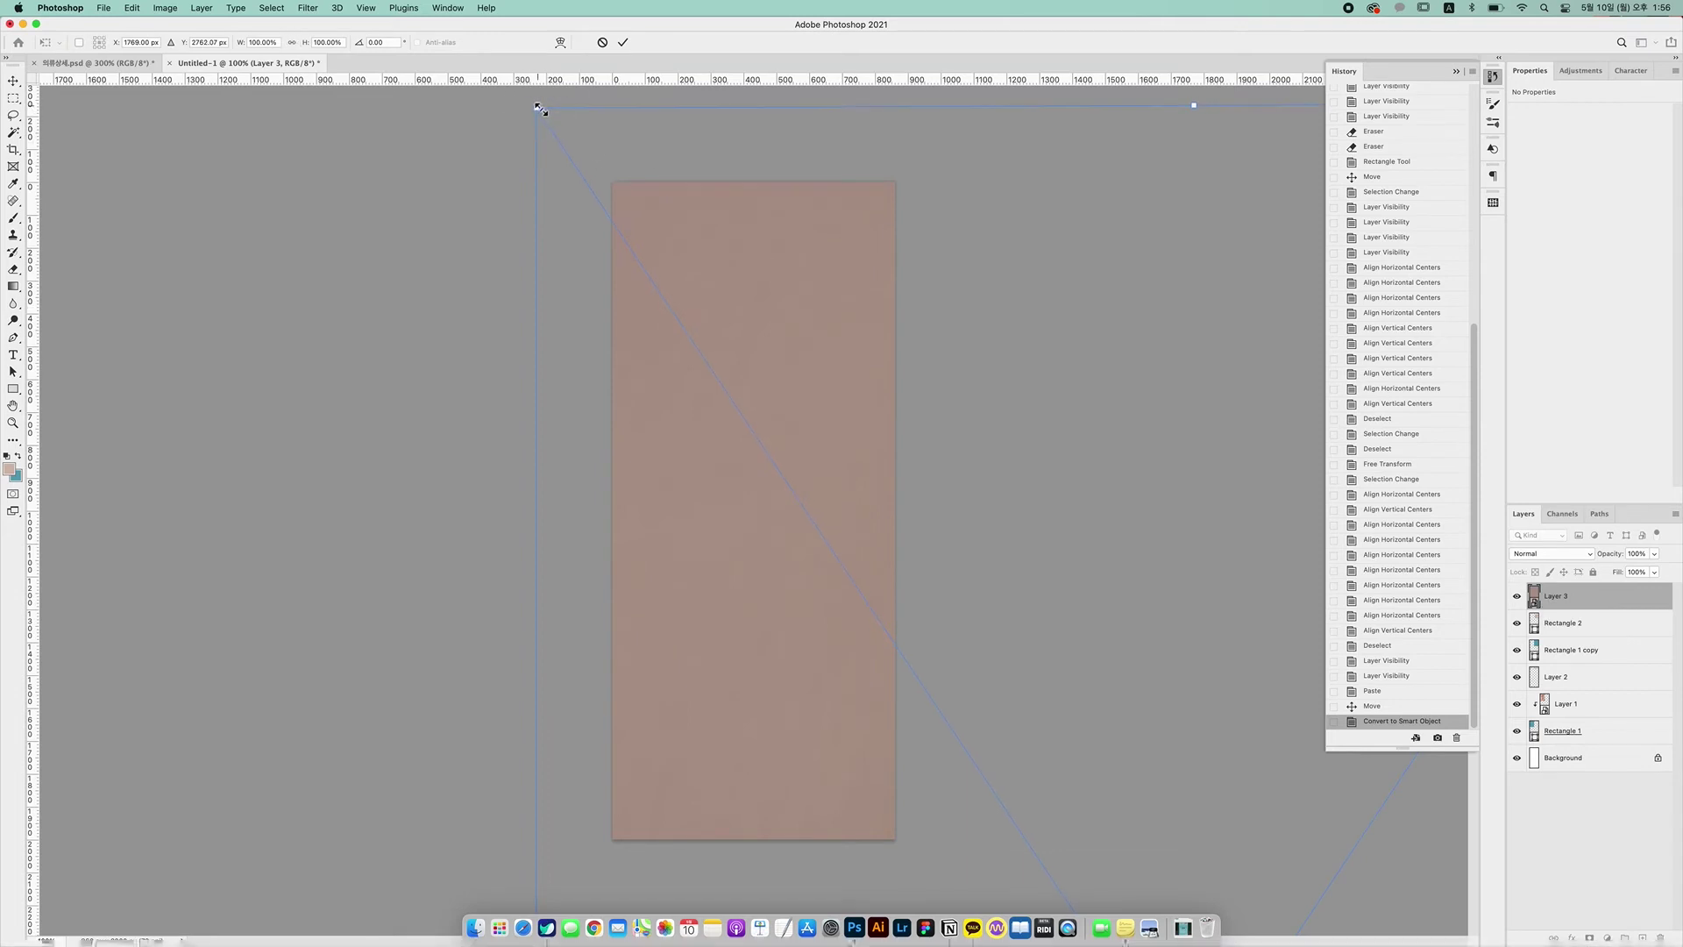
pyautogui.moveTo(540, 109); pyautogui.dragTo(781, 661)
pyautogui.moveTo(876, 786); pyautogui.dragTo(868, 219)
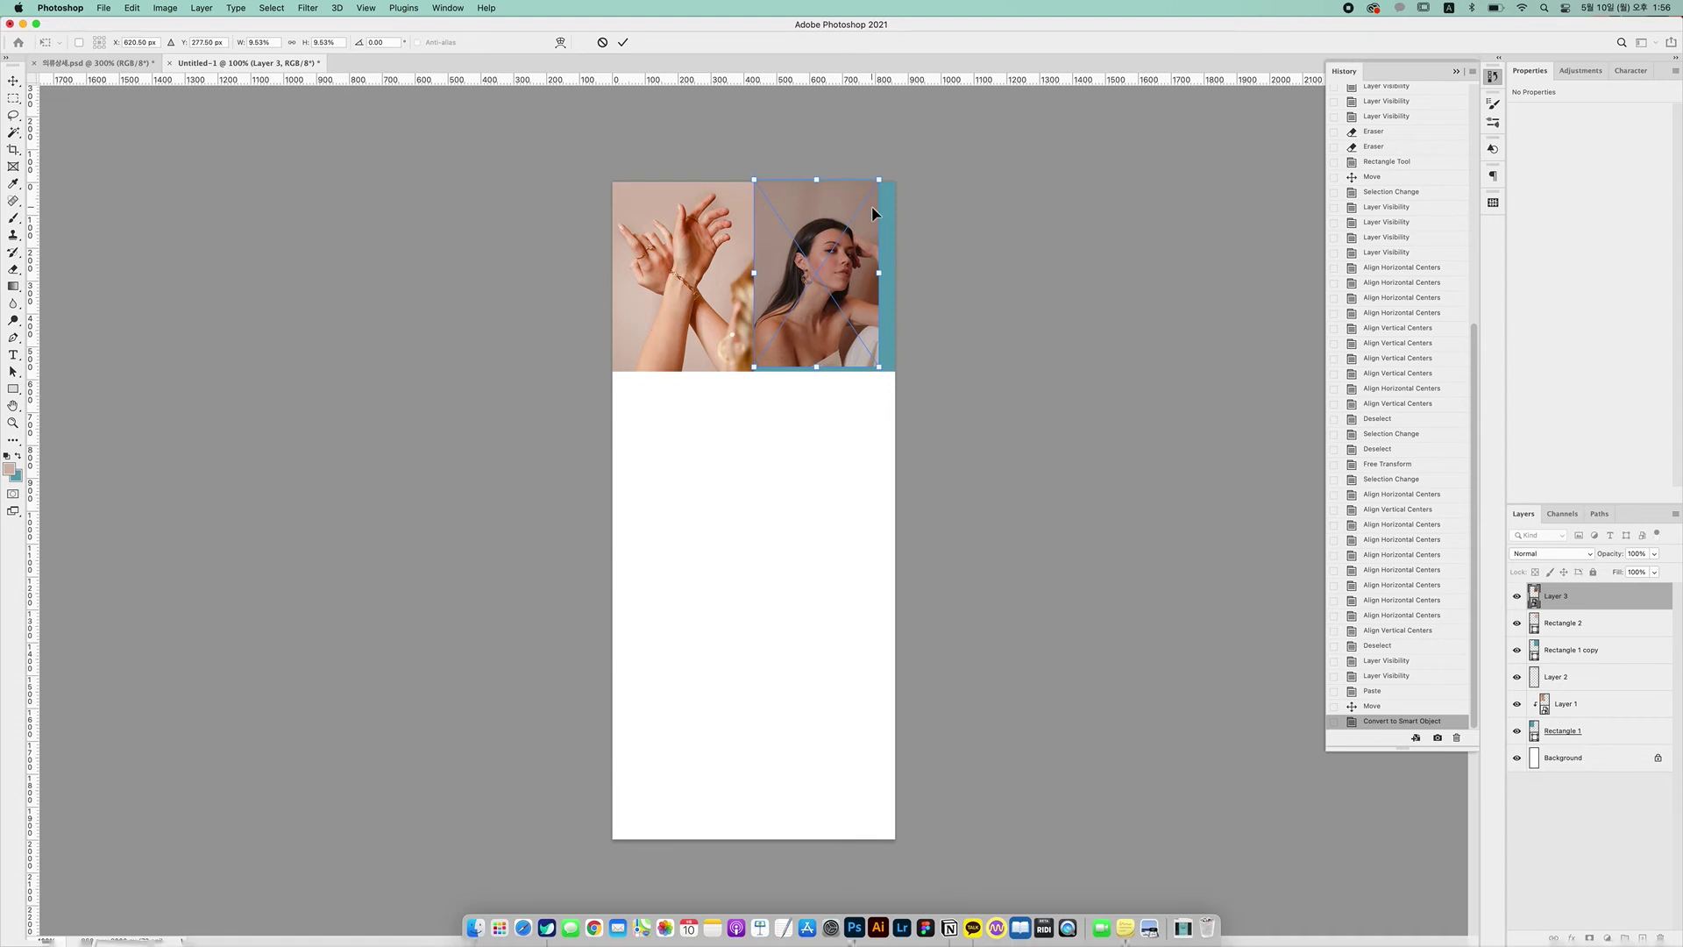
pyautogui.press('Return')
# Clip the portrait to the pink rectangle and shift it slightly to the right within that frame
pyautogui.rightClick(1564, 600)
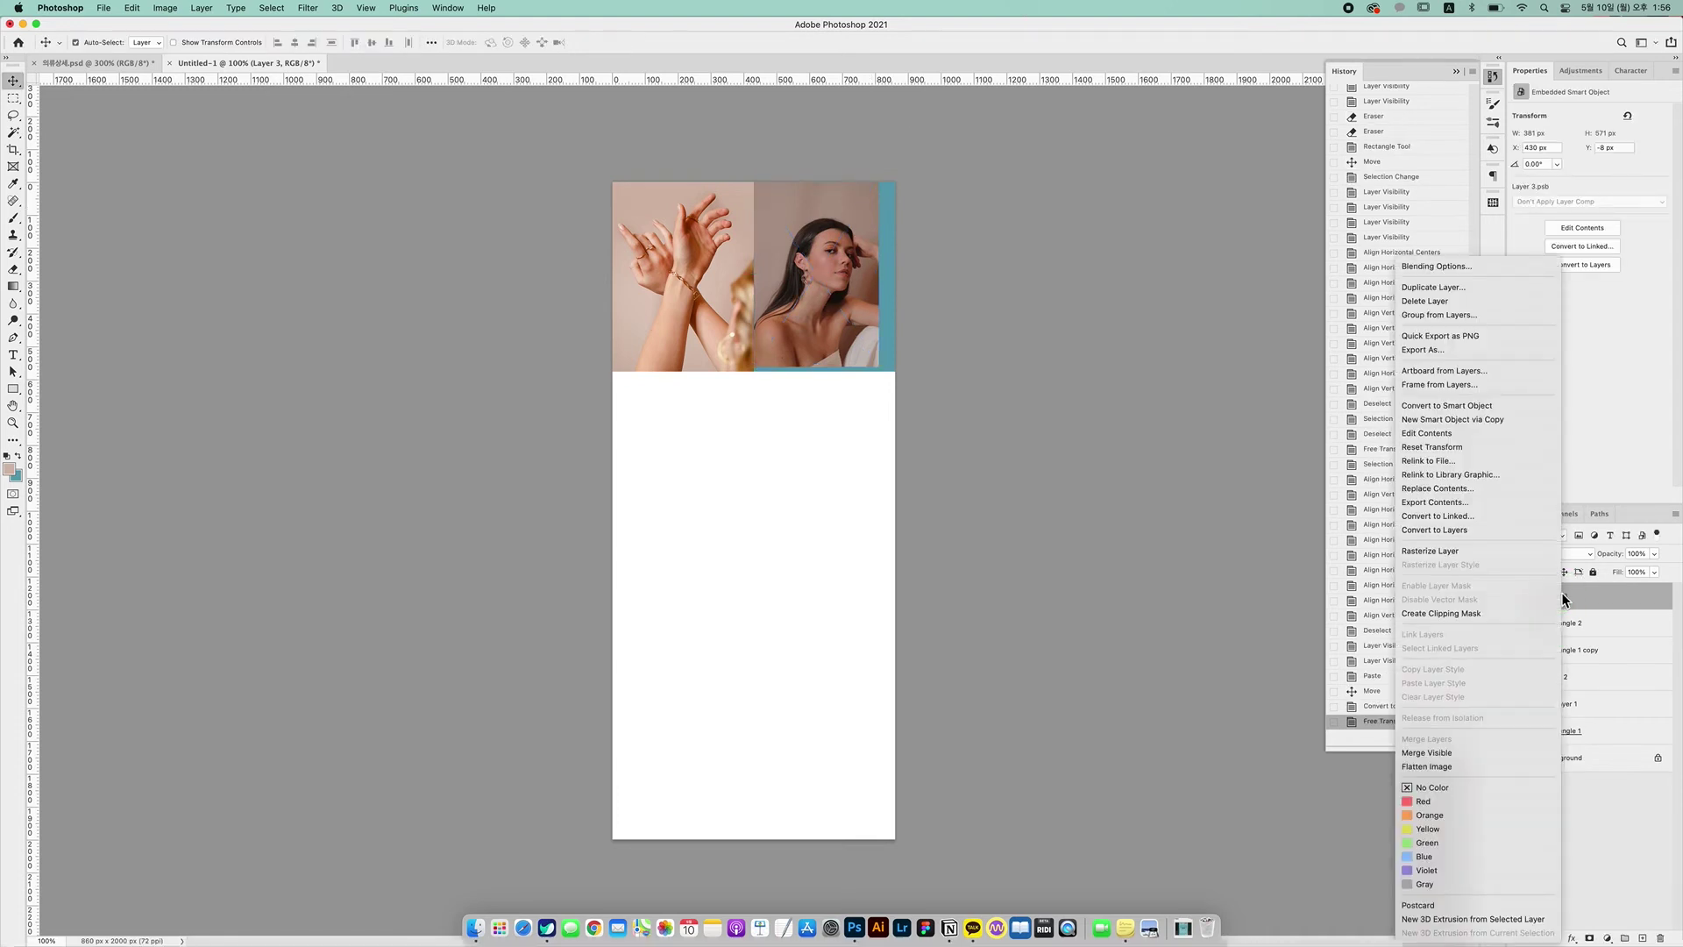
pyautogui.click(1456, 620)
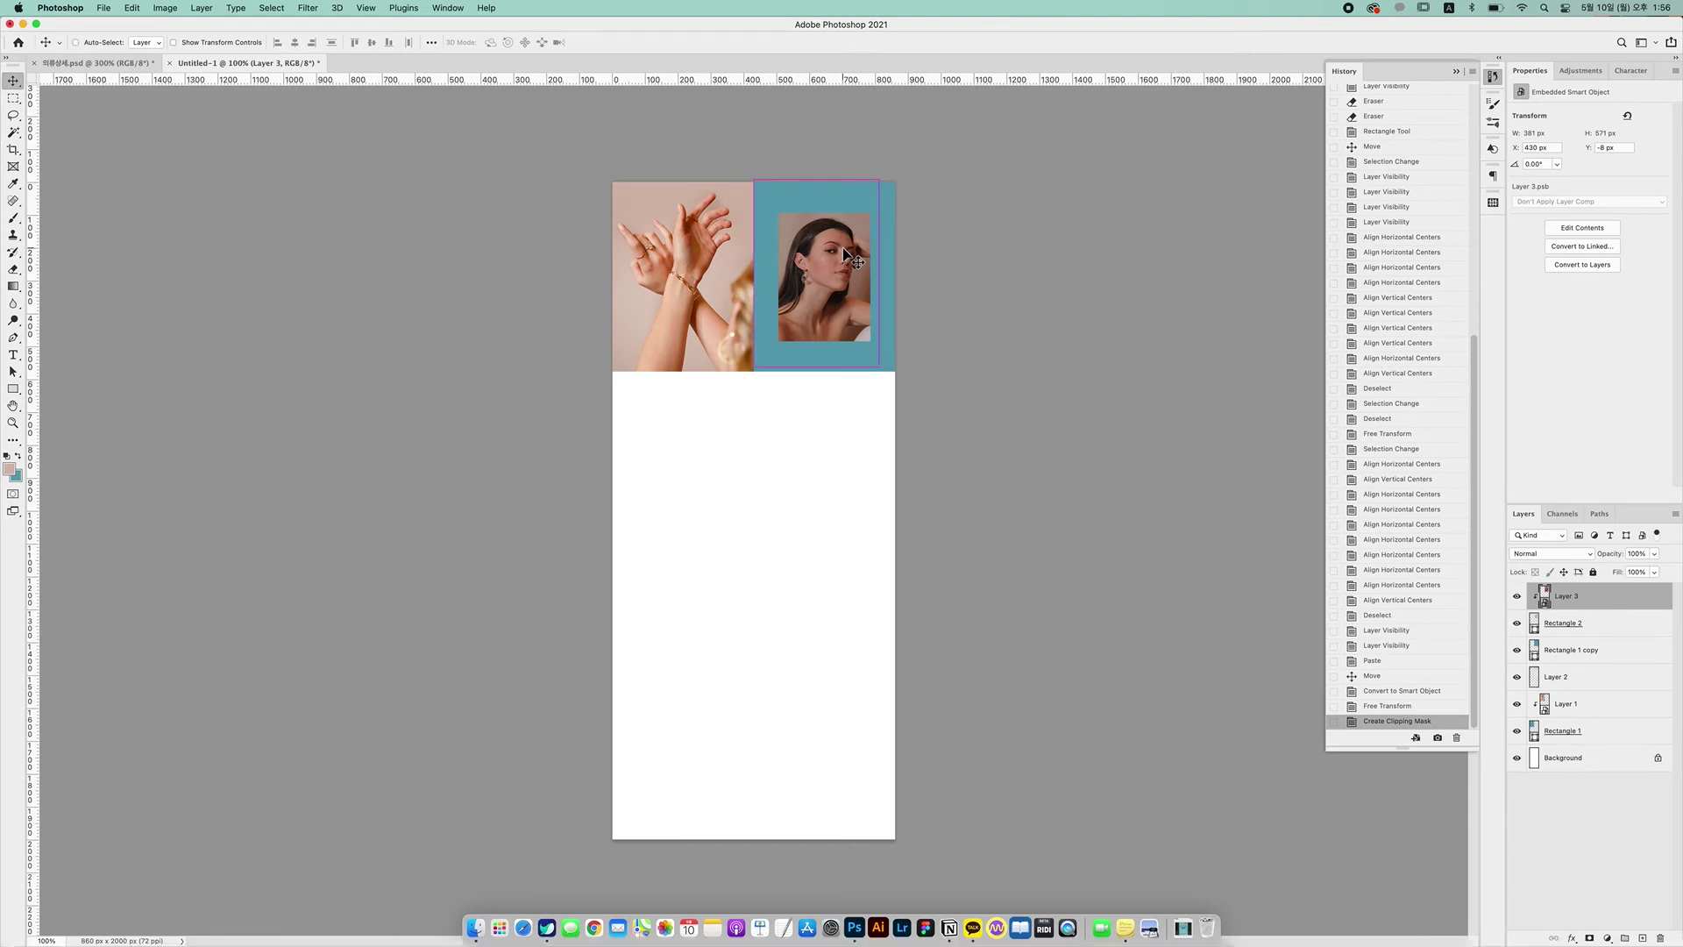
pyautogui.scroll(5, 844, 255)
pyautogui.moveTo(898, 146); pyautogui.dragTo(885, 612)
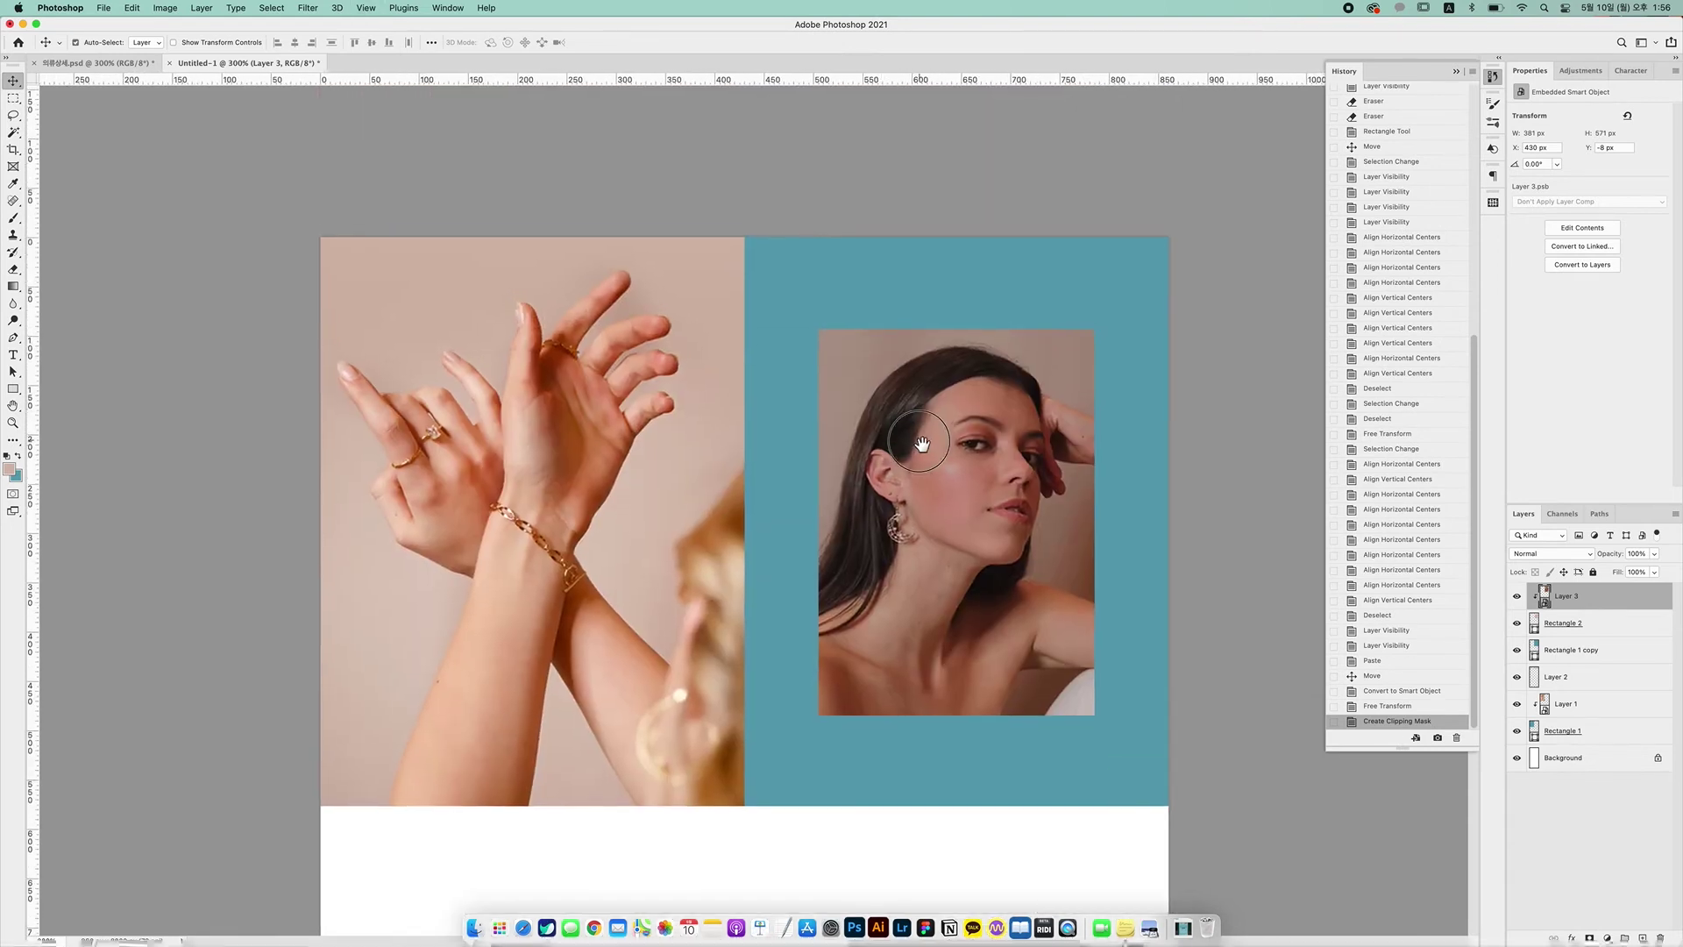
pyautogui.moveTo(973, 469)
pyautogui.mouseDown()
pyautogui.moveTo(999, 481)
pyautogui.moveTo(985, 489)
pyautogui.mouseUp()
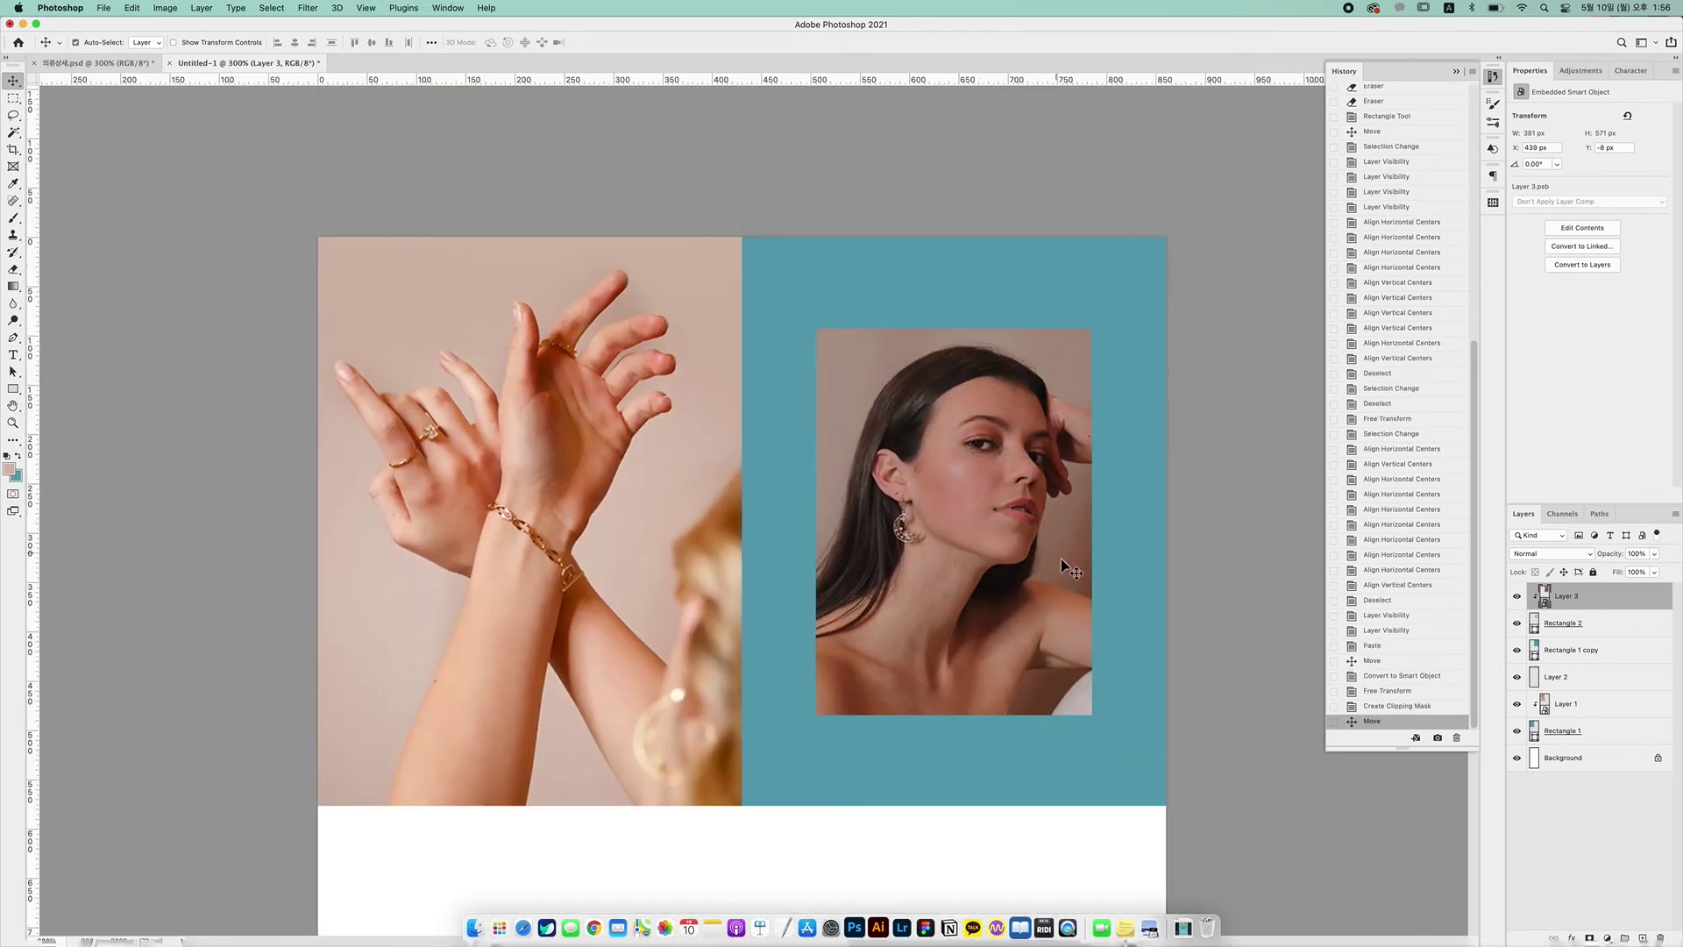
# Select the teal rectangle's layer, switch to Unsplash in Naver Whale and search for abstract photos
pyautogui.click(1212, 479)
pyautogui.click(1116, 488)
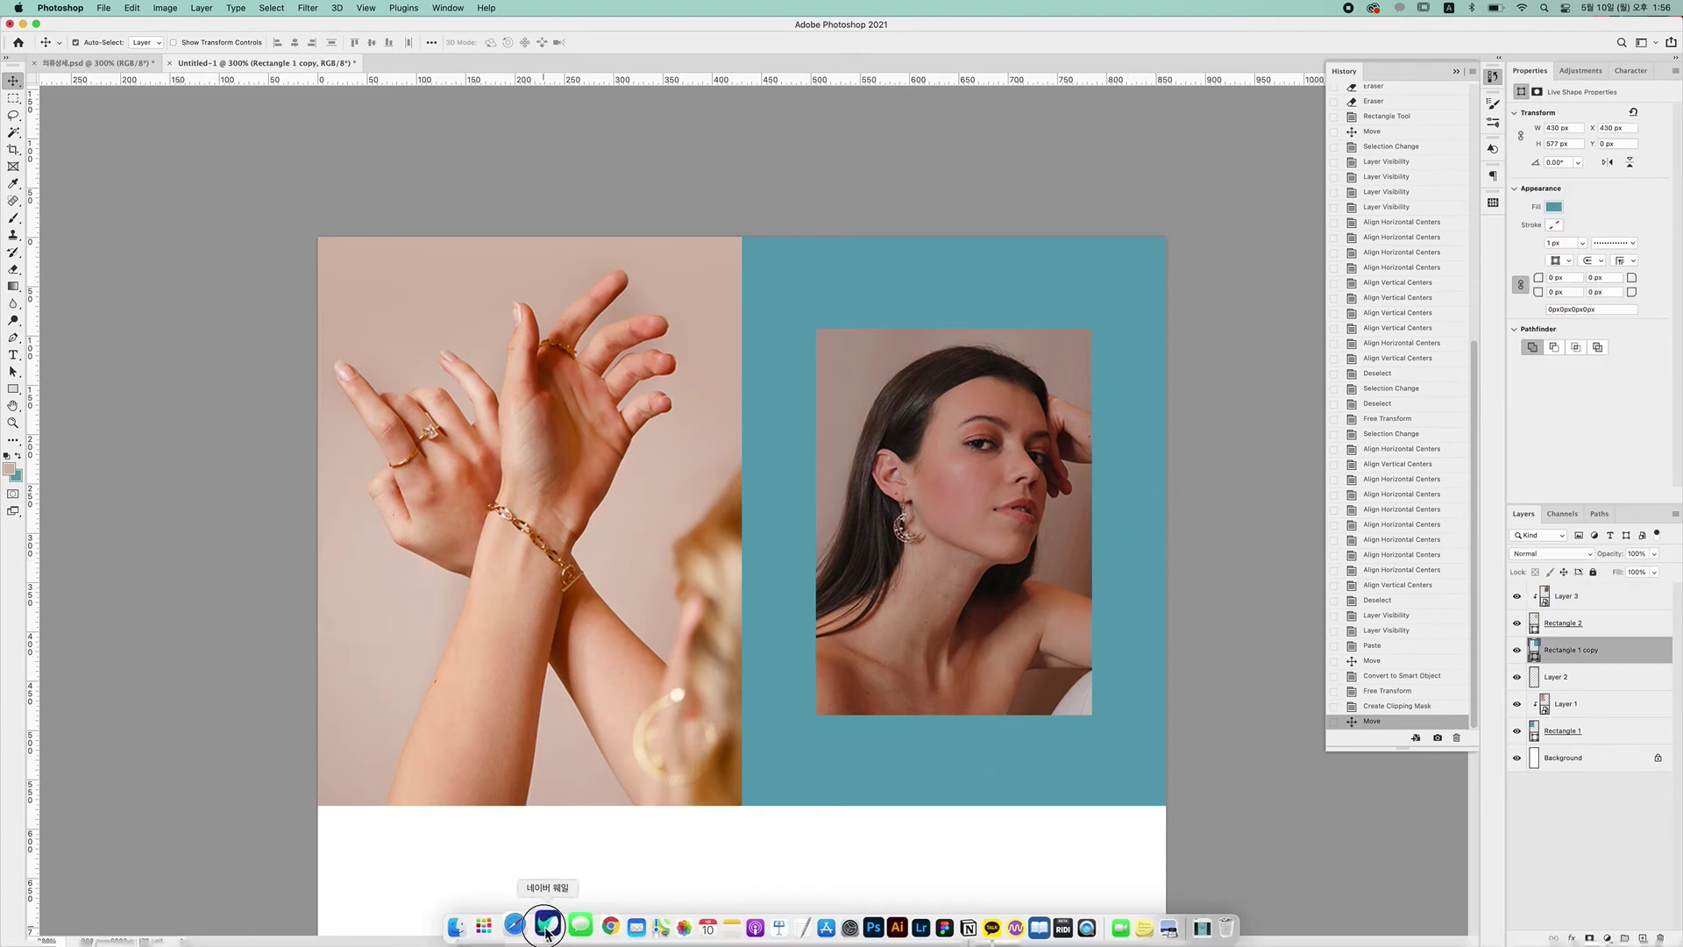
pyautogui.click(588, 924)
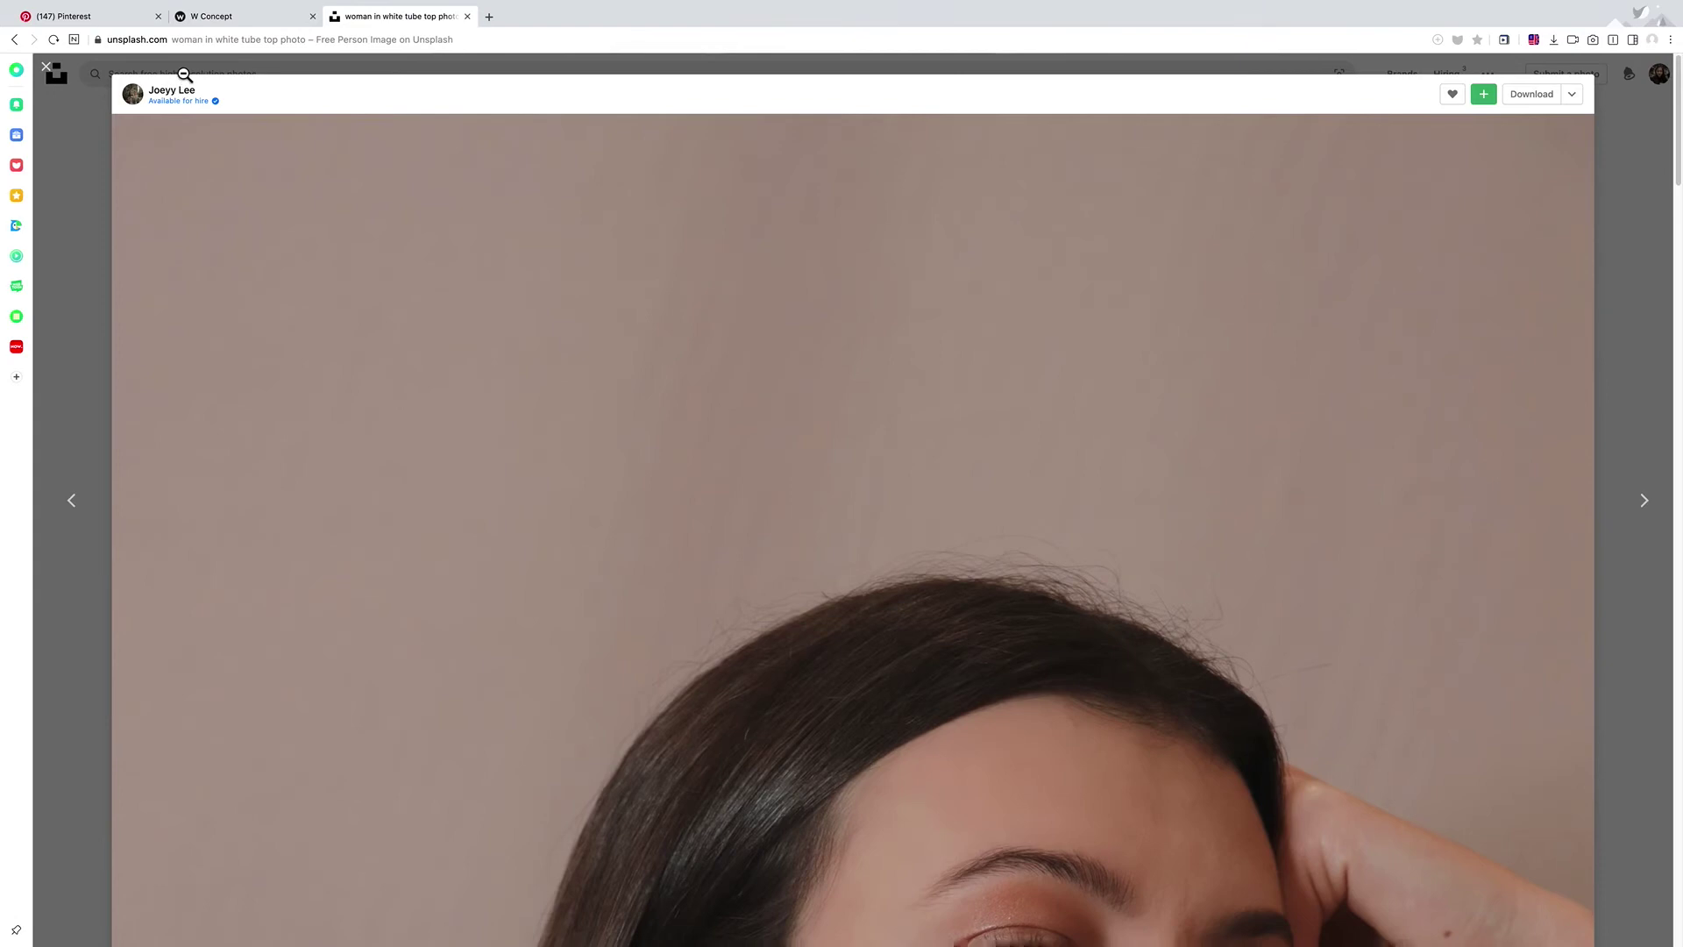
pyautogui.click(69, 123)
pyautogui.click(205, 69)
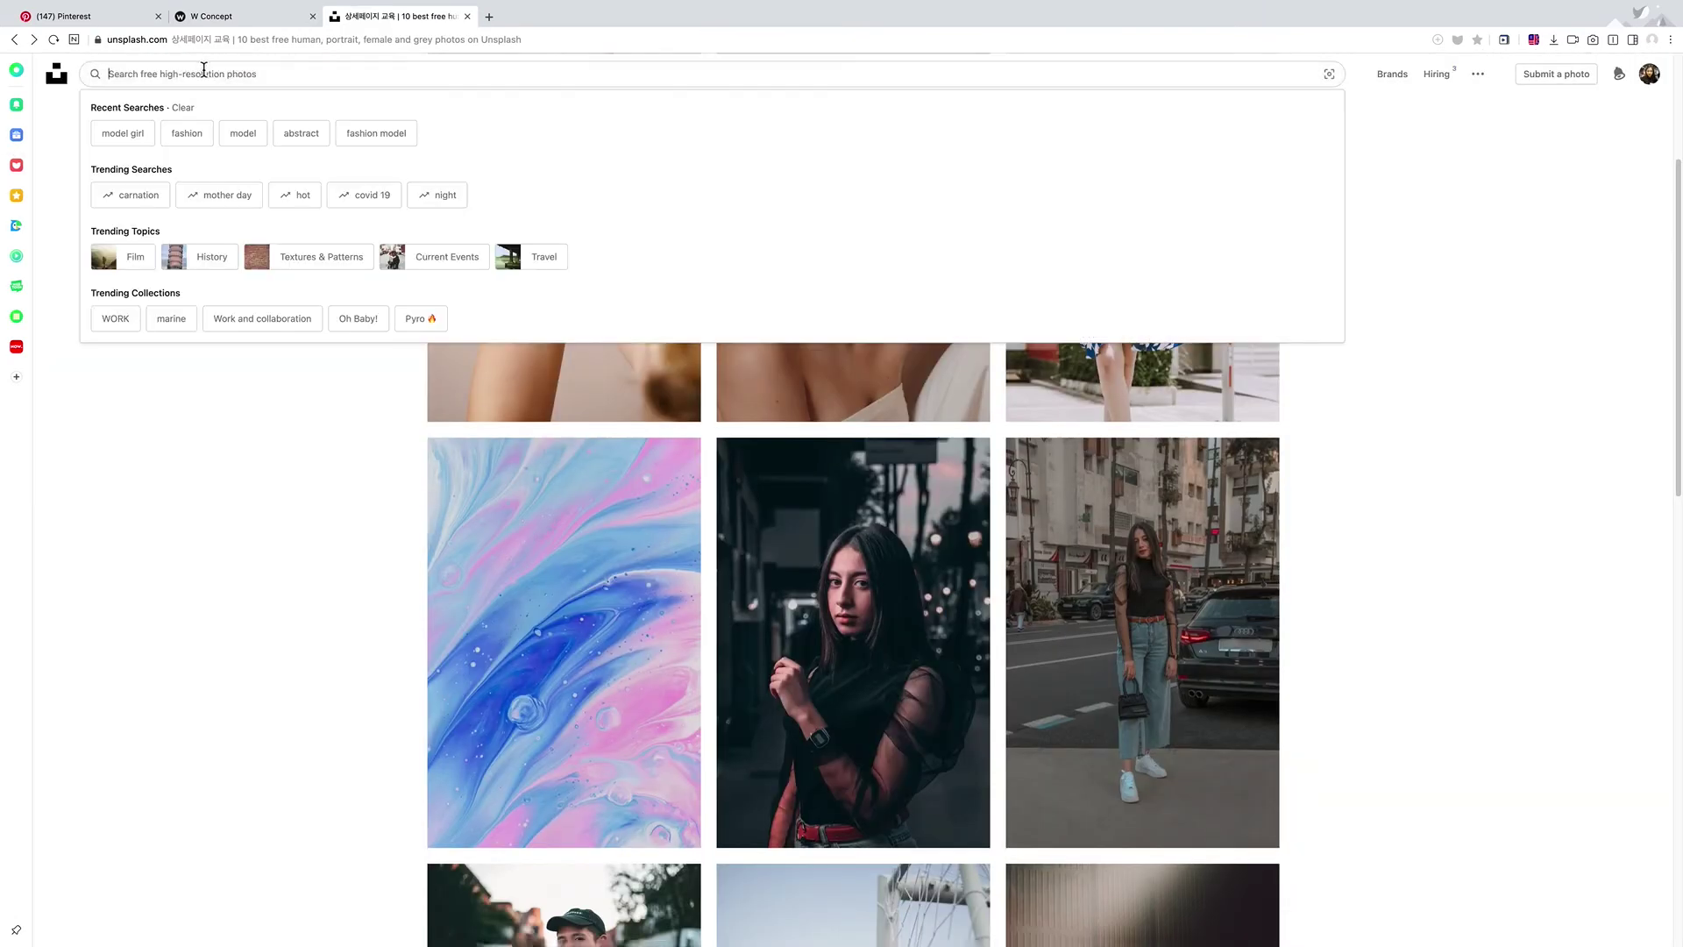
pyautogui.write('ab')
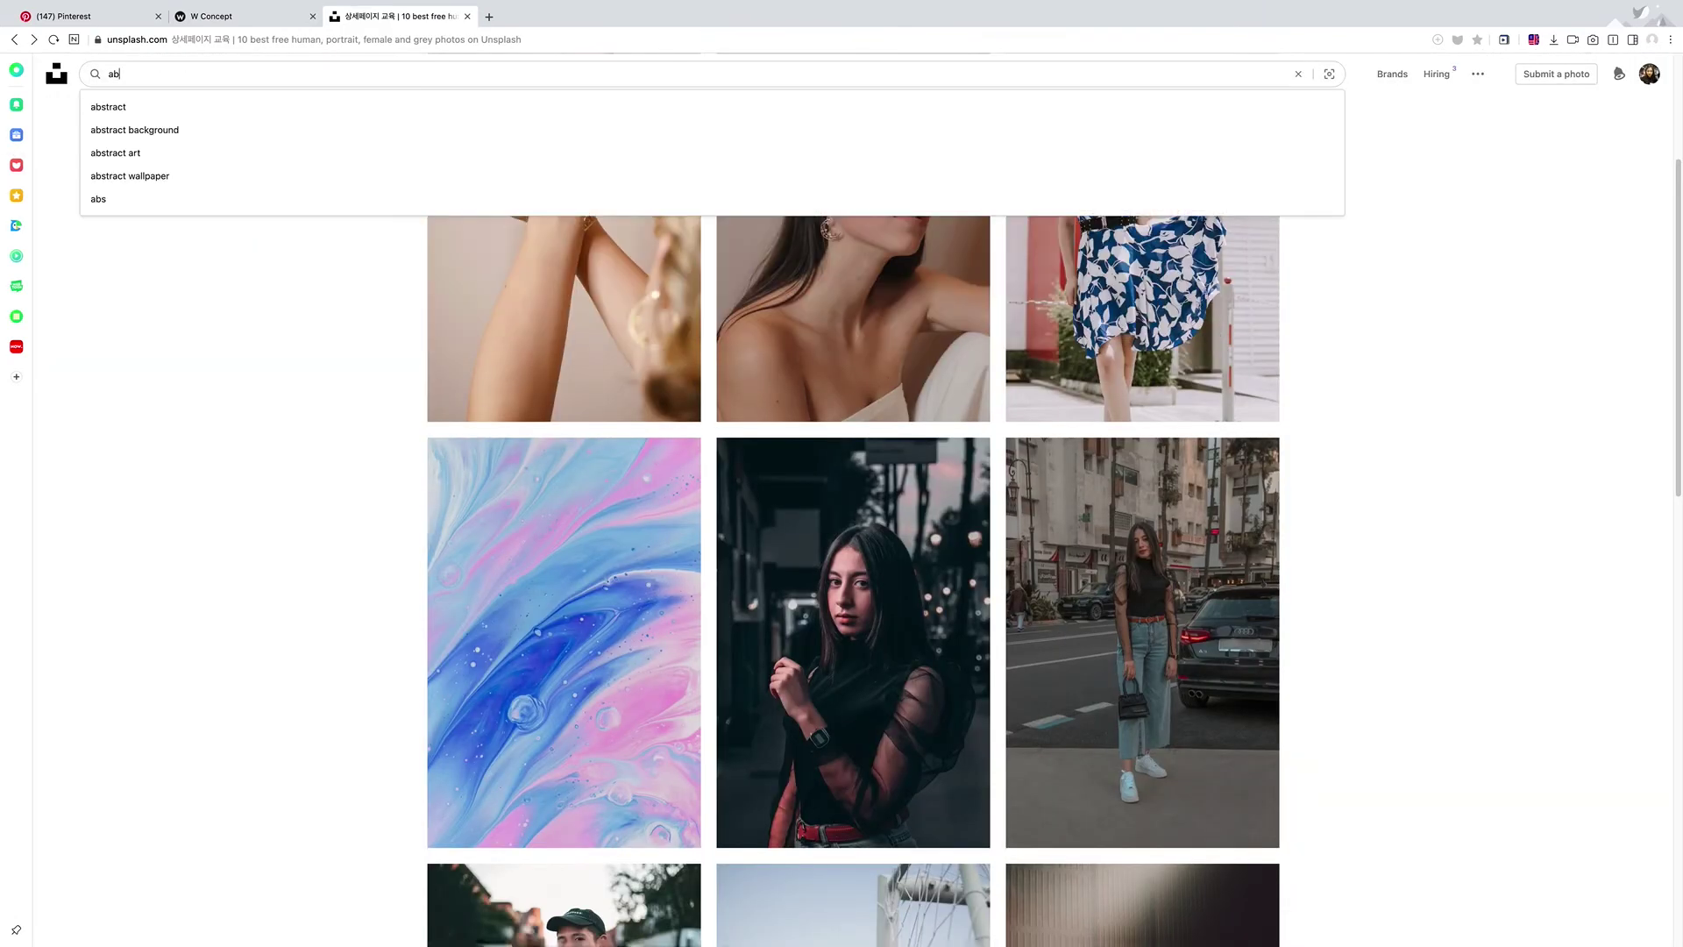
pyautogui.press('Down')
pyautogui.press('Return')
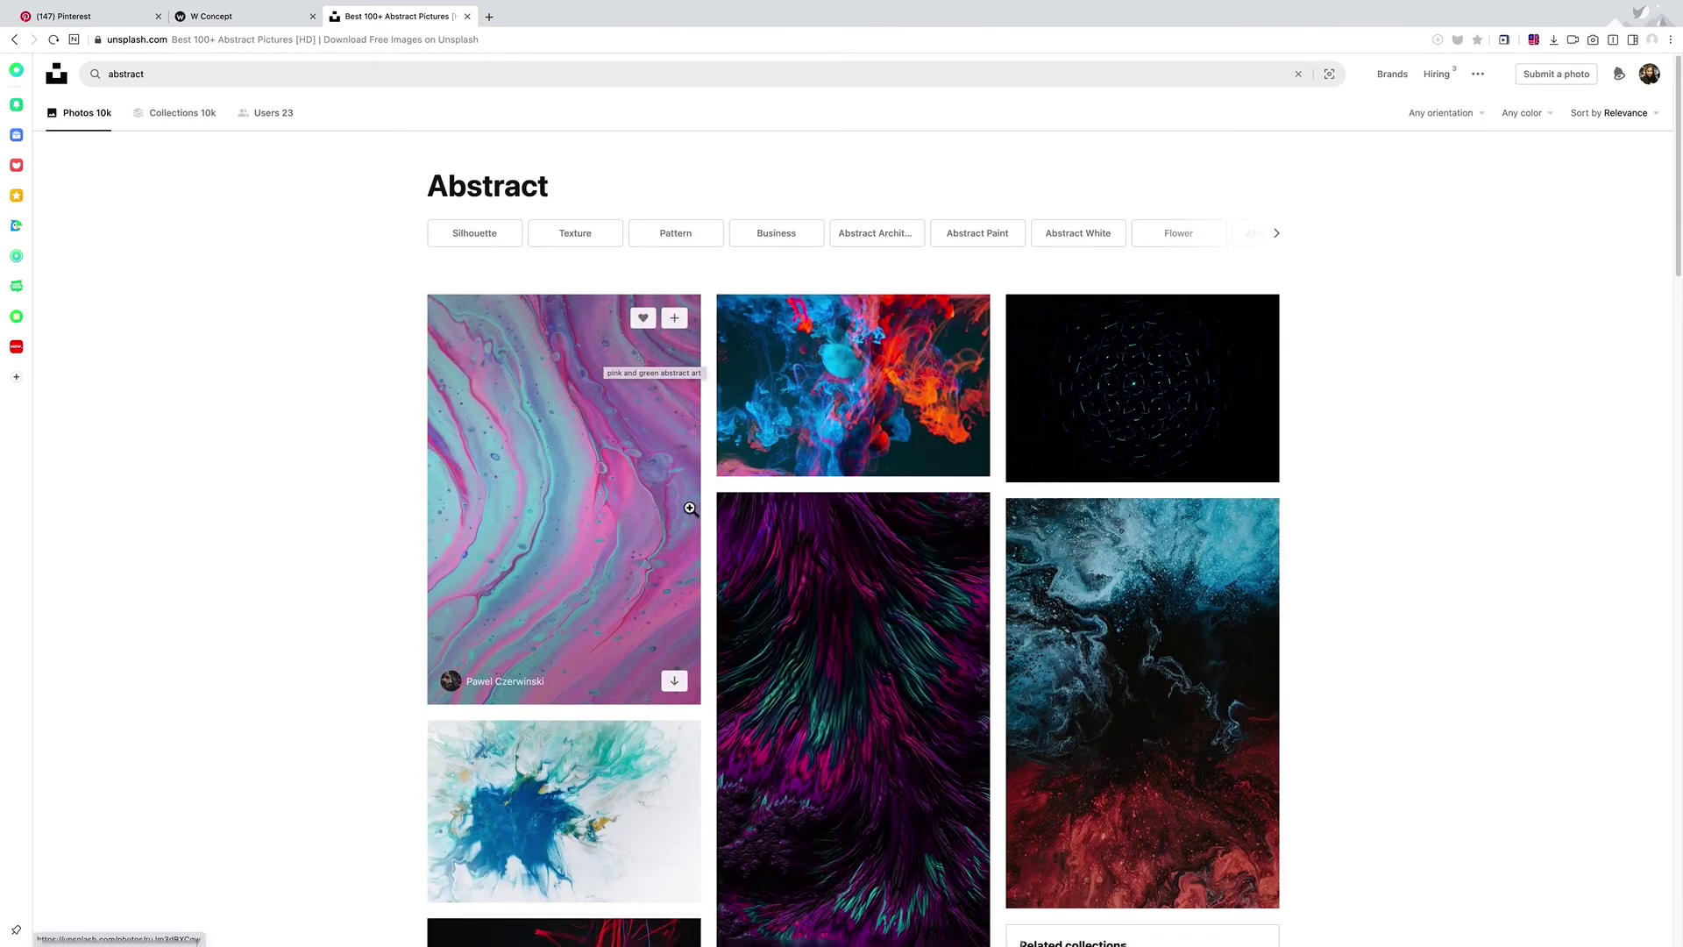
pyautogui.scroll(-15, 690, 508)
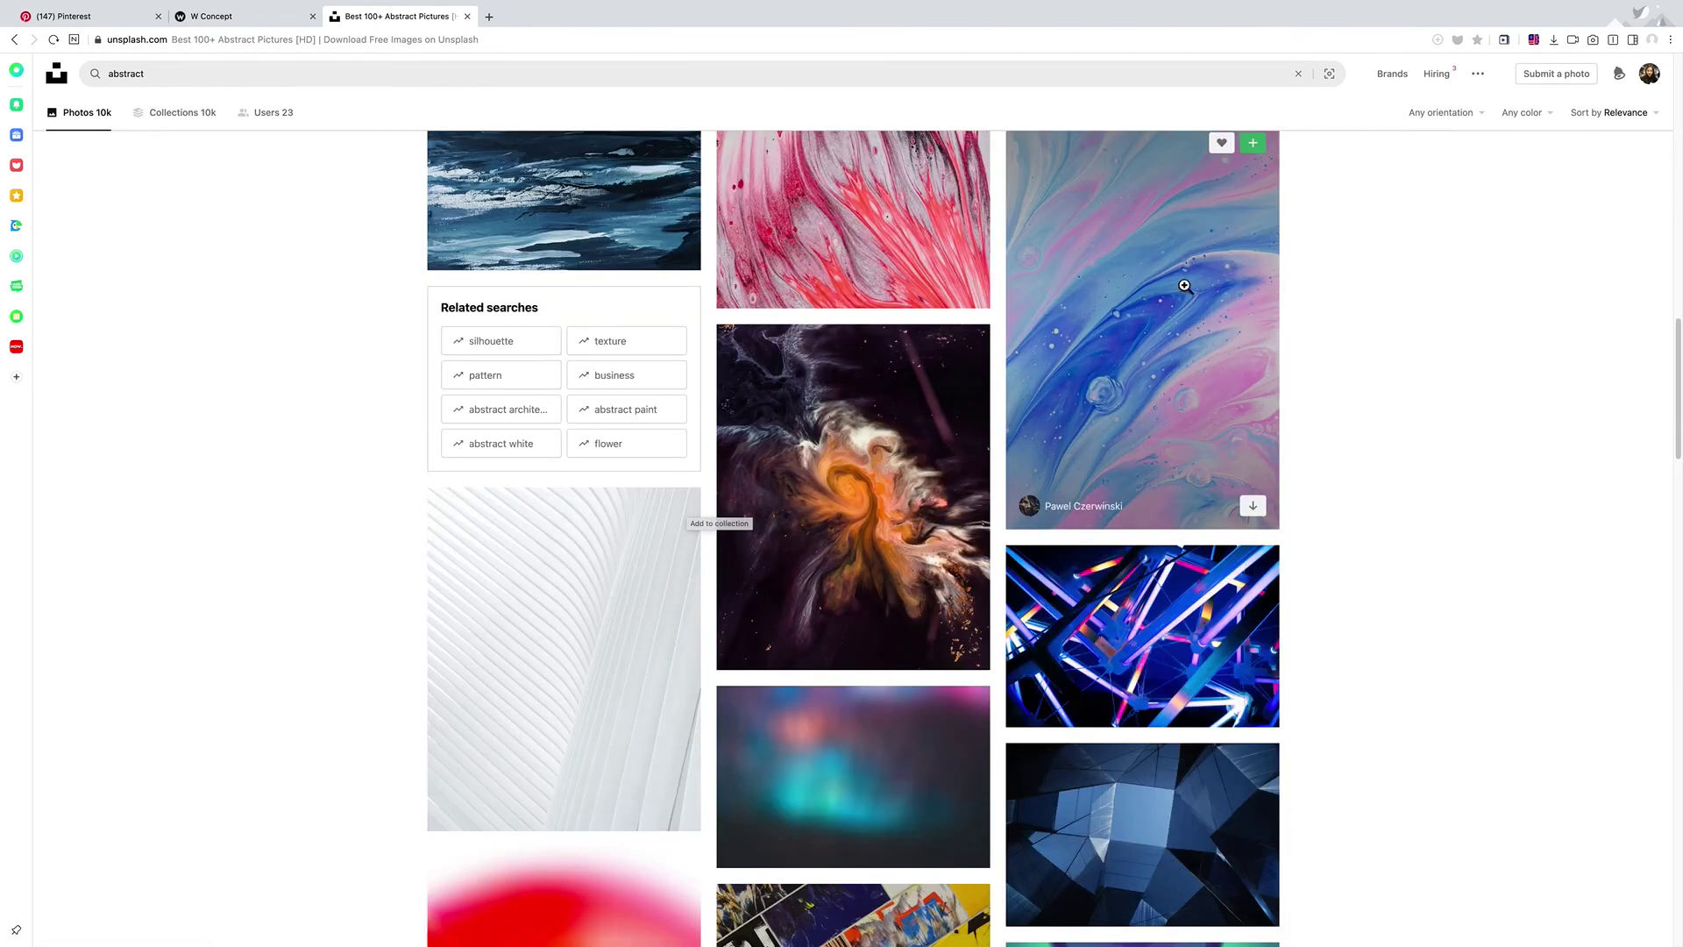
# Open the blue and pink abstract painting photo at full size and copy the image
pyautogui.click(1192, 284)
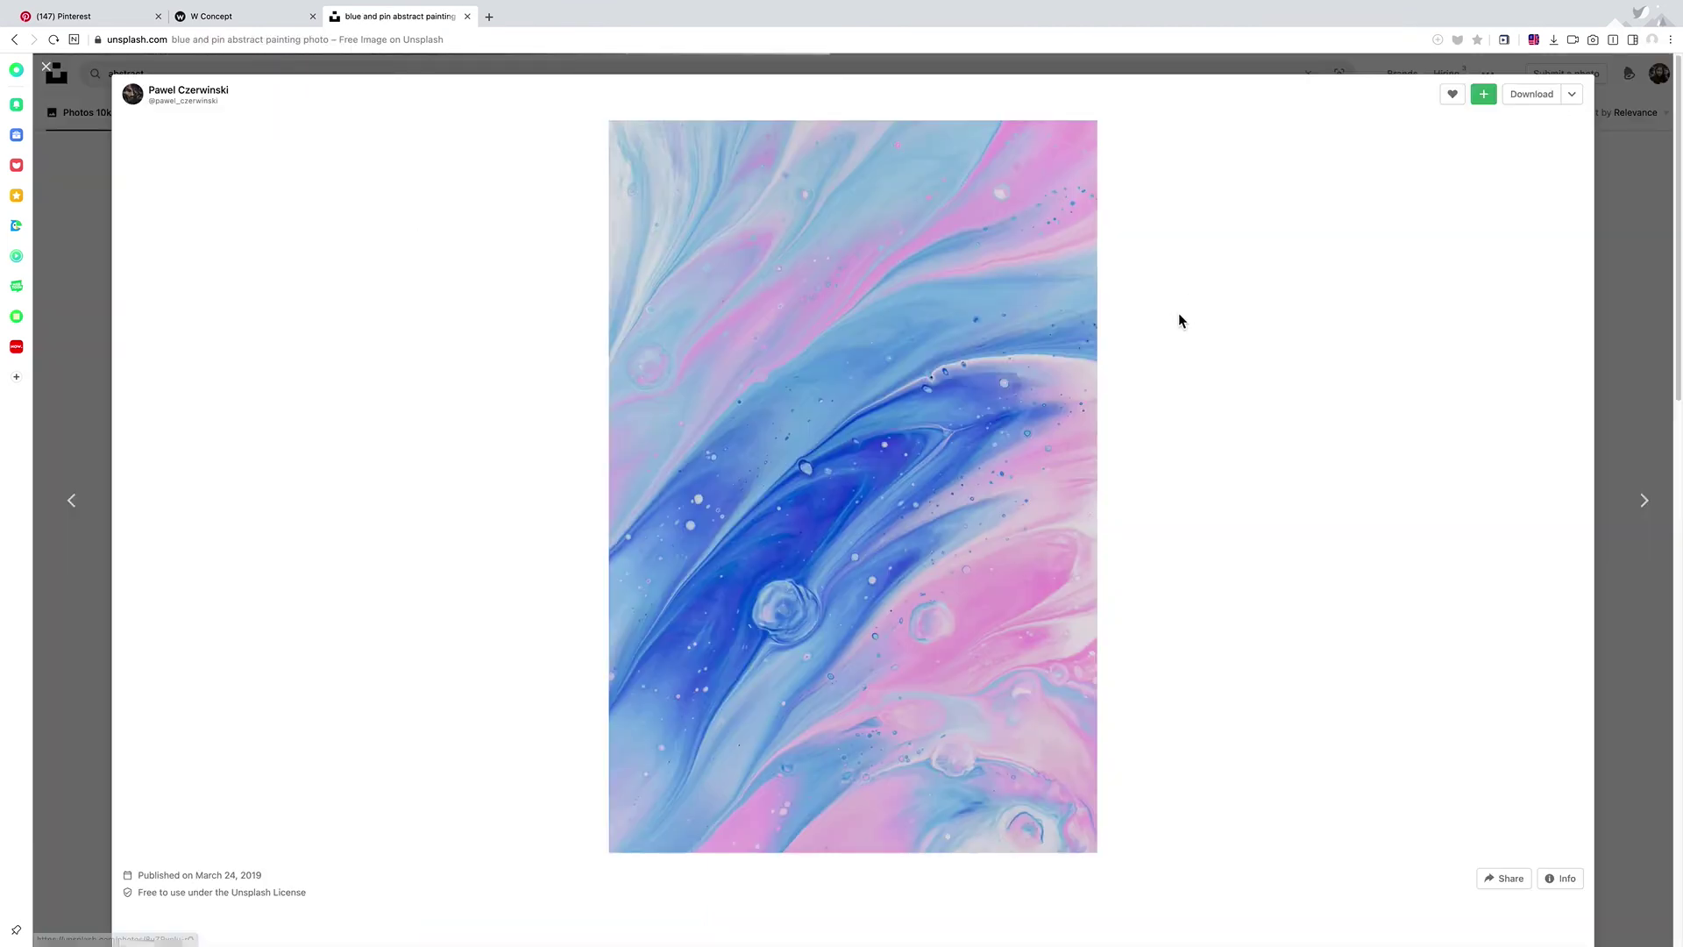
pyautogui.click(956, 327)
pyautogui.rightClick(957, 327)
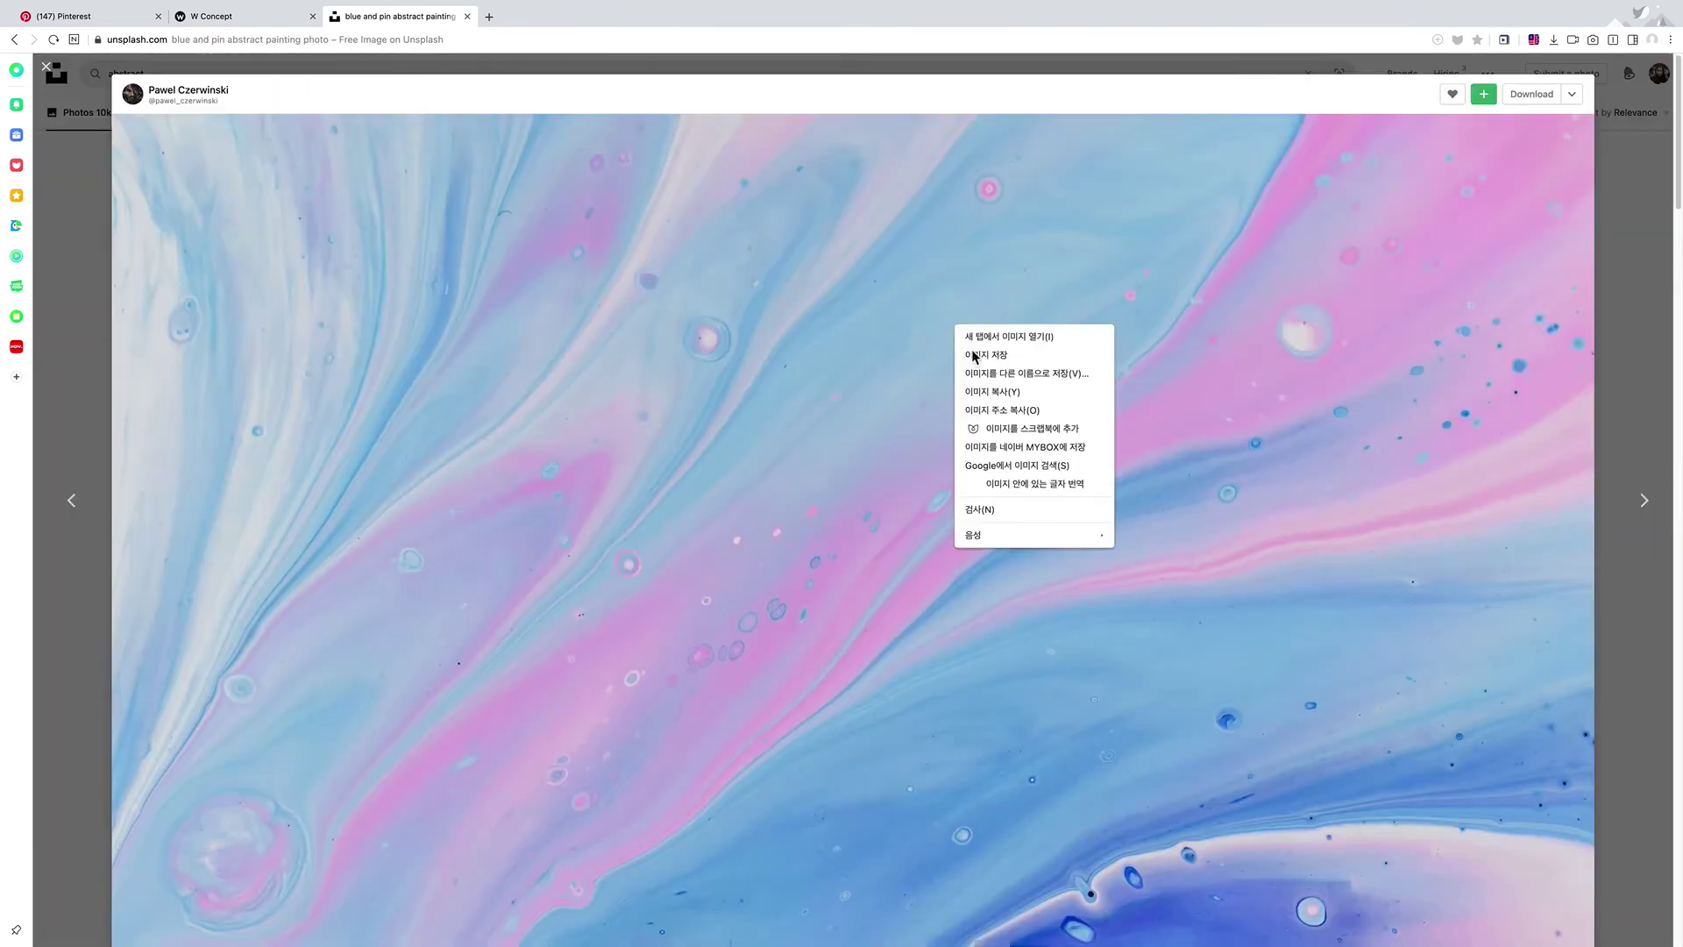
# Switch back to Photoshop, paste the abstract painting directly above the teal rectangle and clip it to that rectangle
pyautogui.hotkey('ctrl', 'Up')
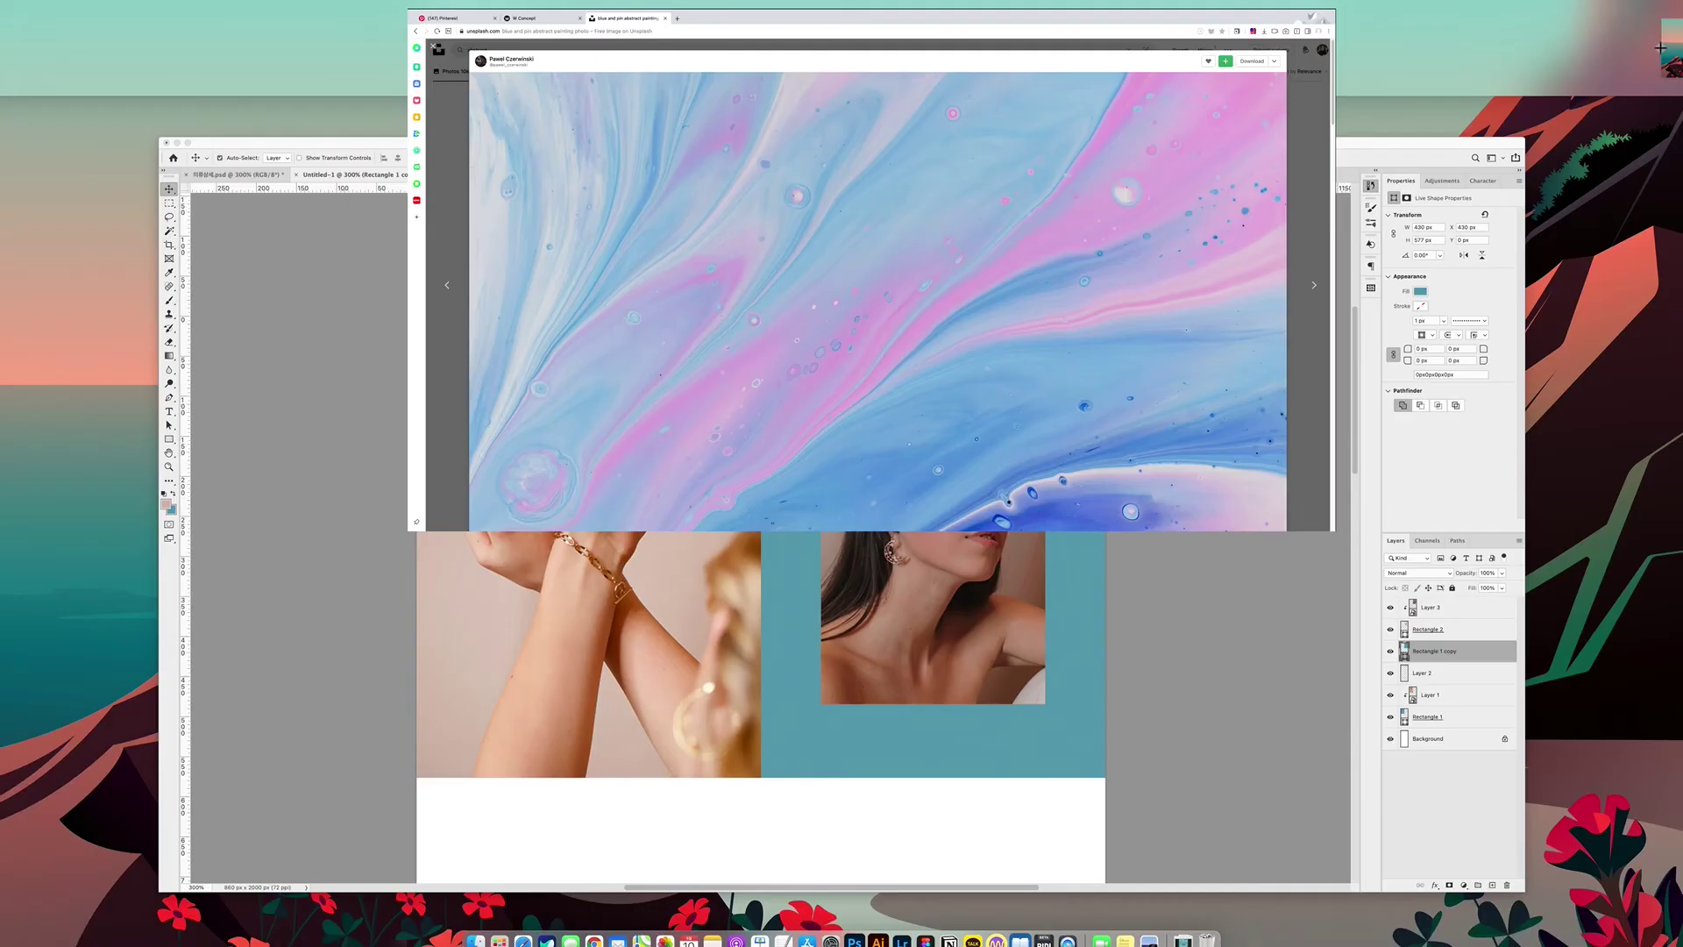
pyautogui.click(1119, 321)
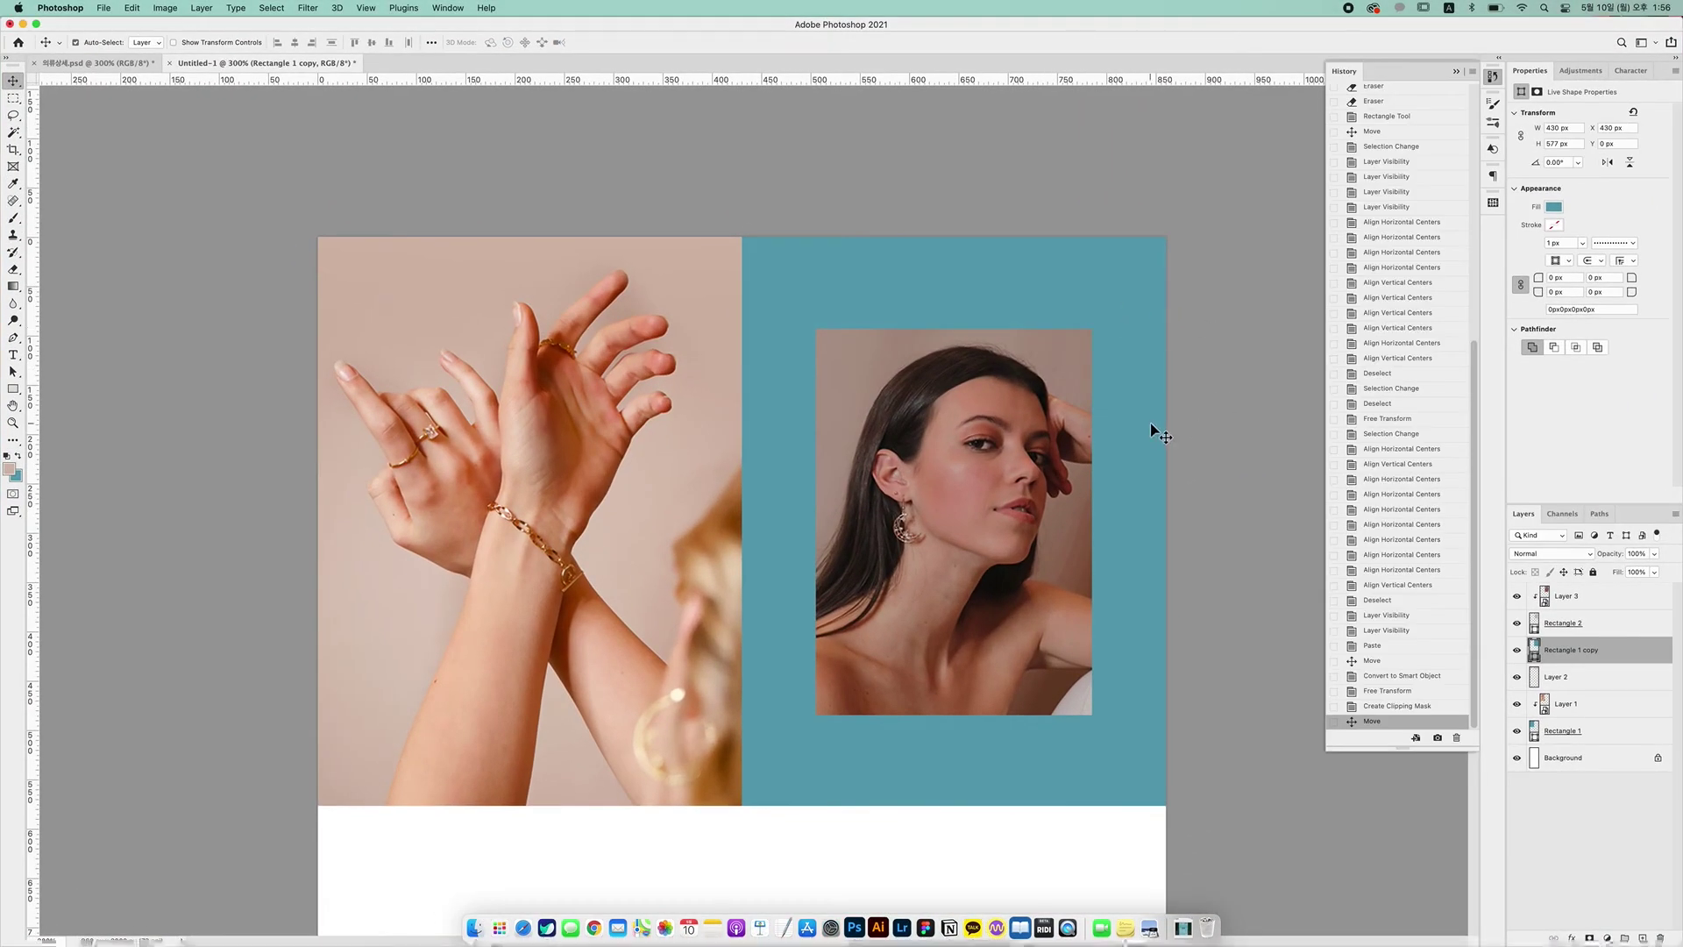
pyautogui.click(1516, 649)
pyautogui.click(1517, 649)
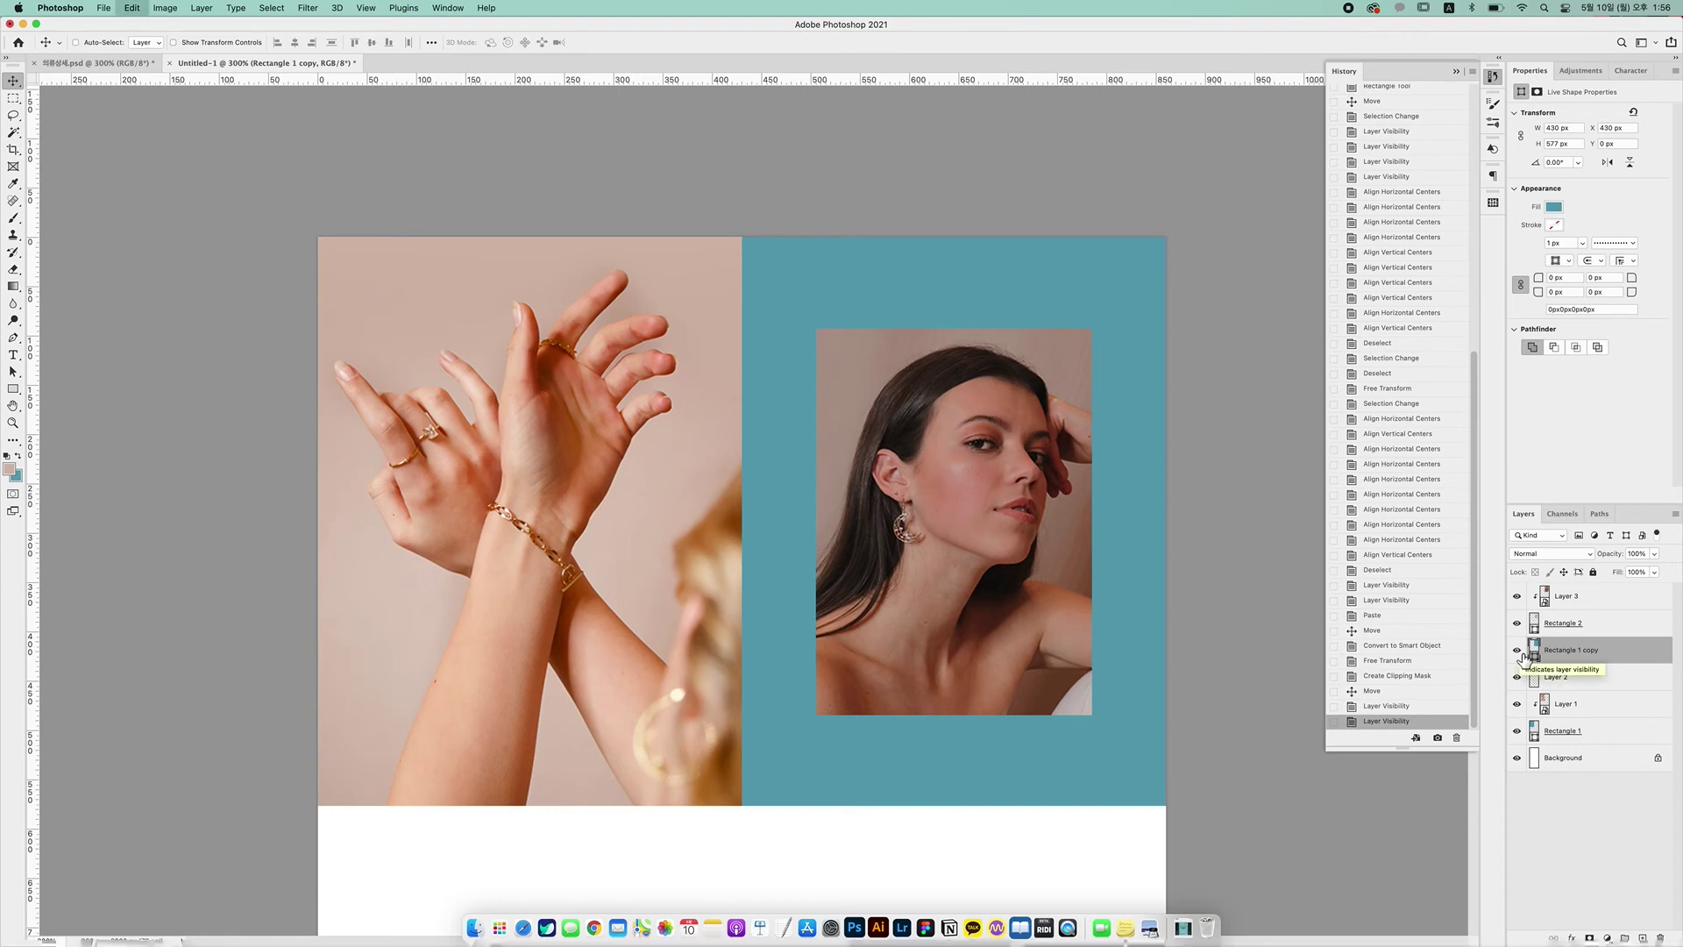
pyautogui.press('super+v')
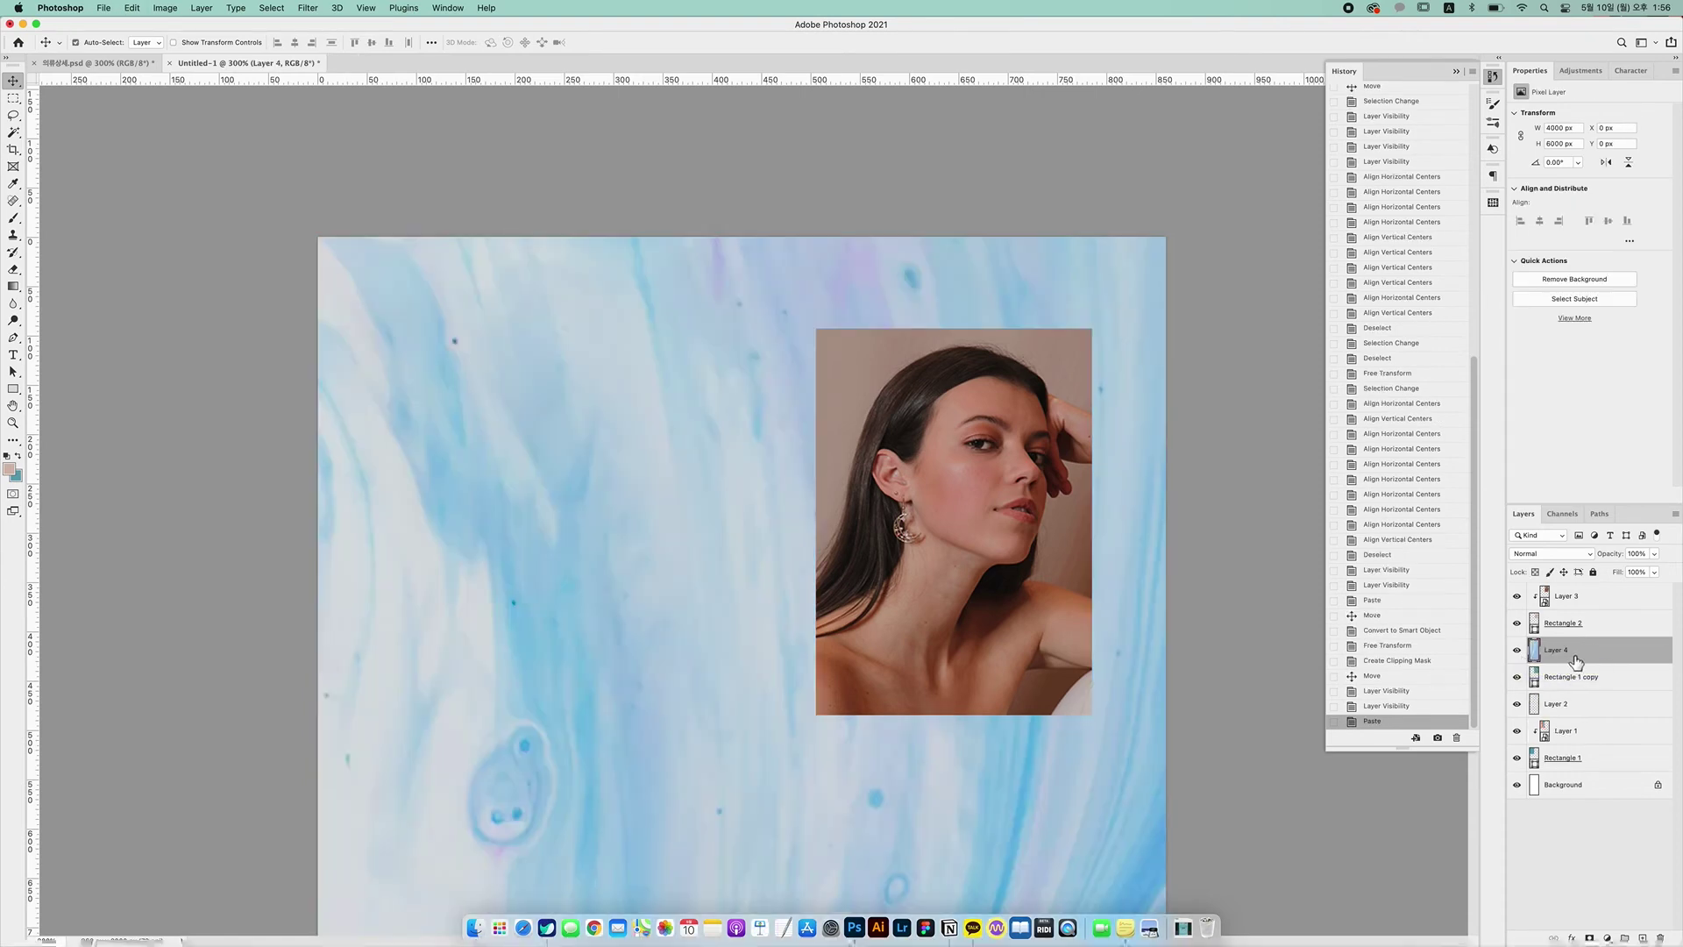
pyautogui.rightClick(1575, 659)
pyautogui.click(1479, 576)
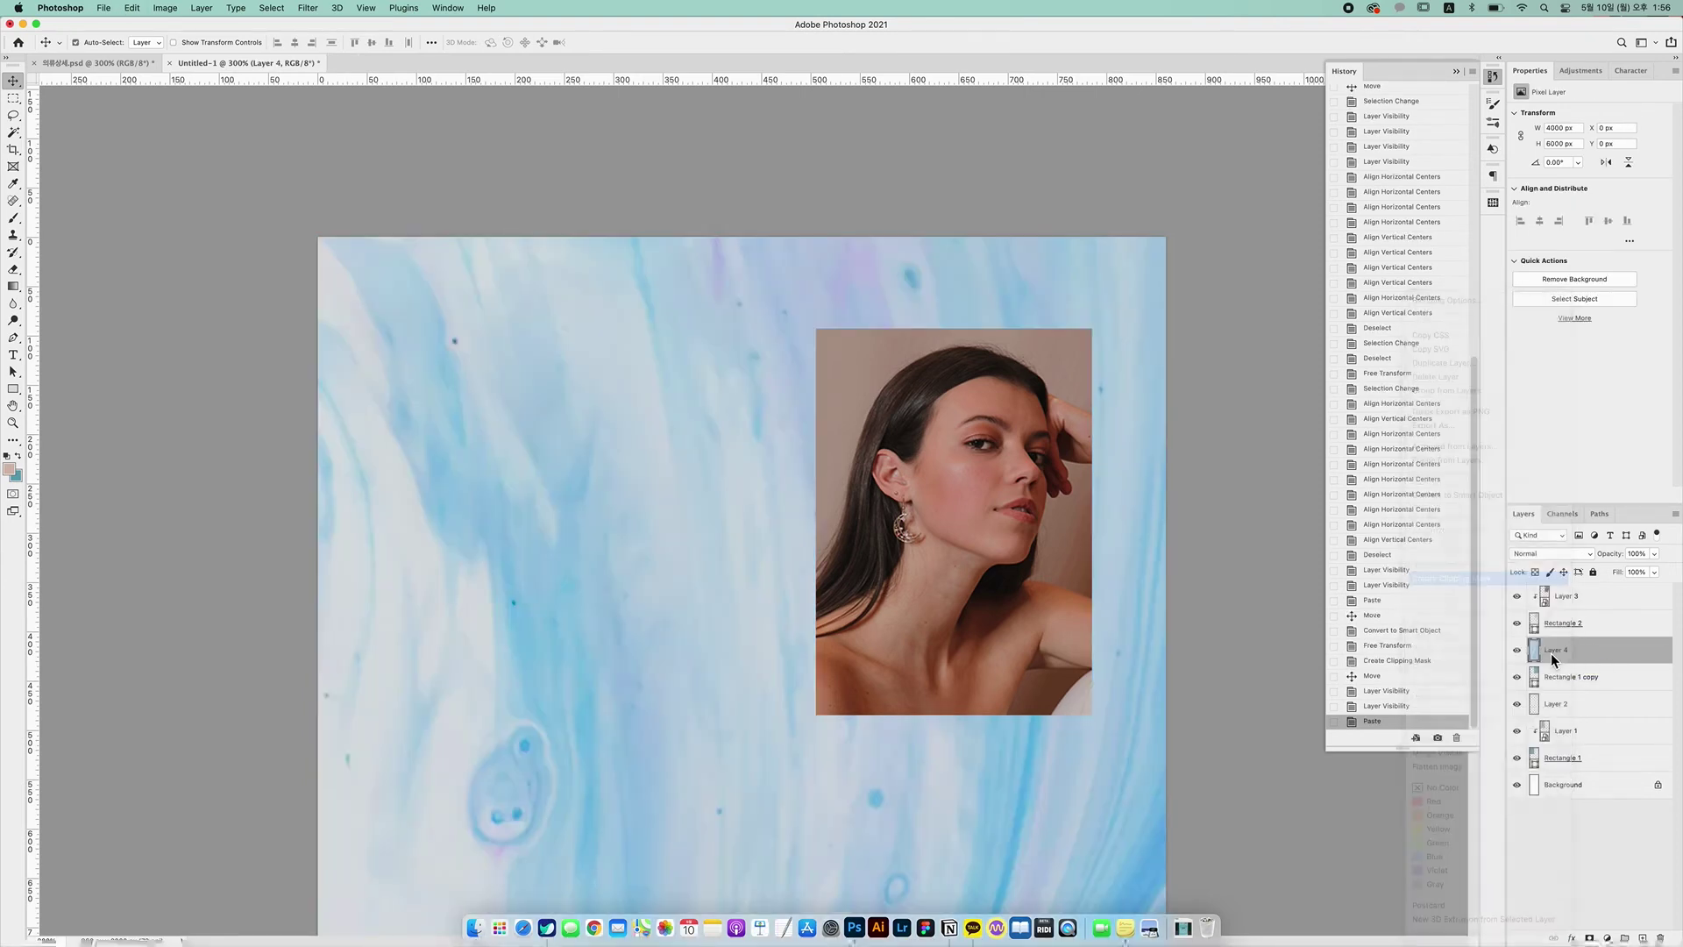
pyautogui.click(1517, 650)
pyautogui.click(1517, 650)
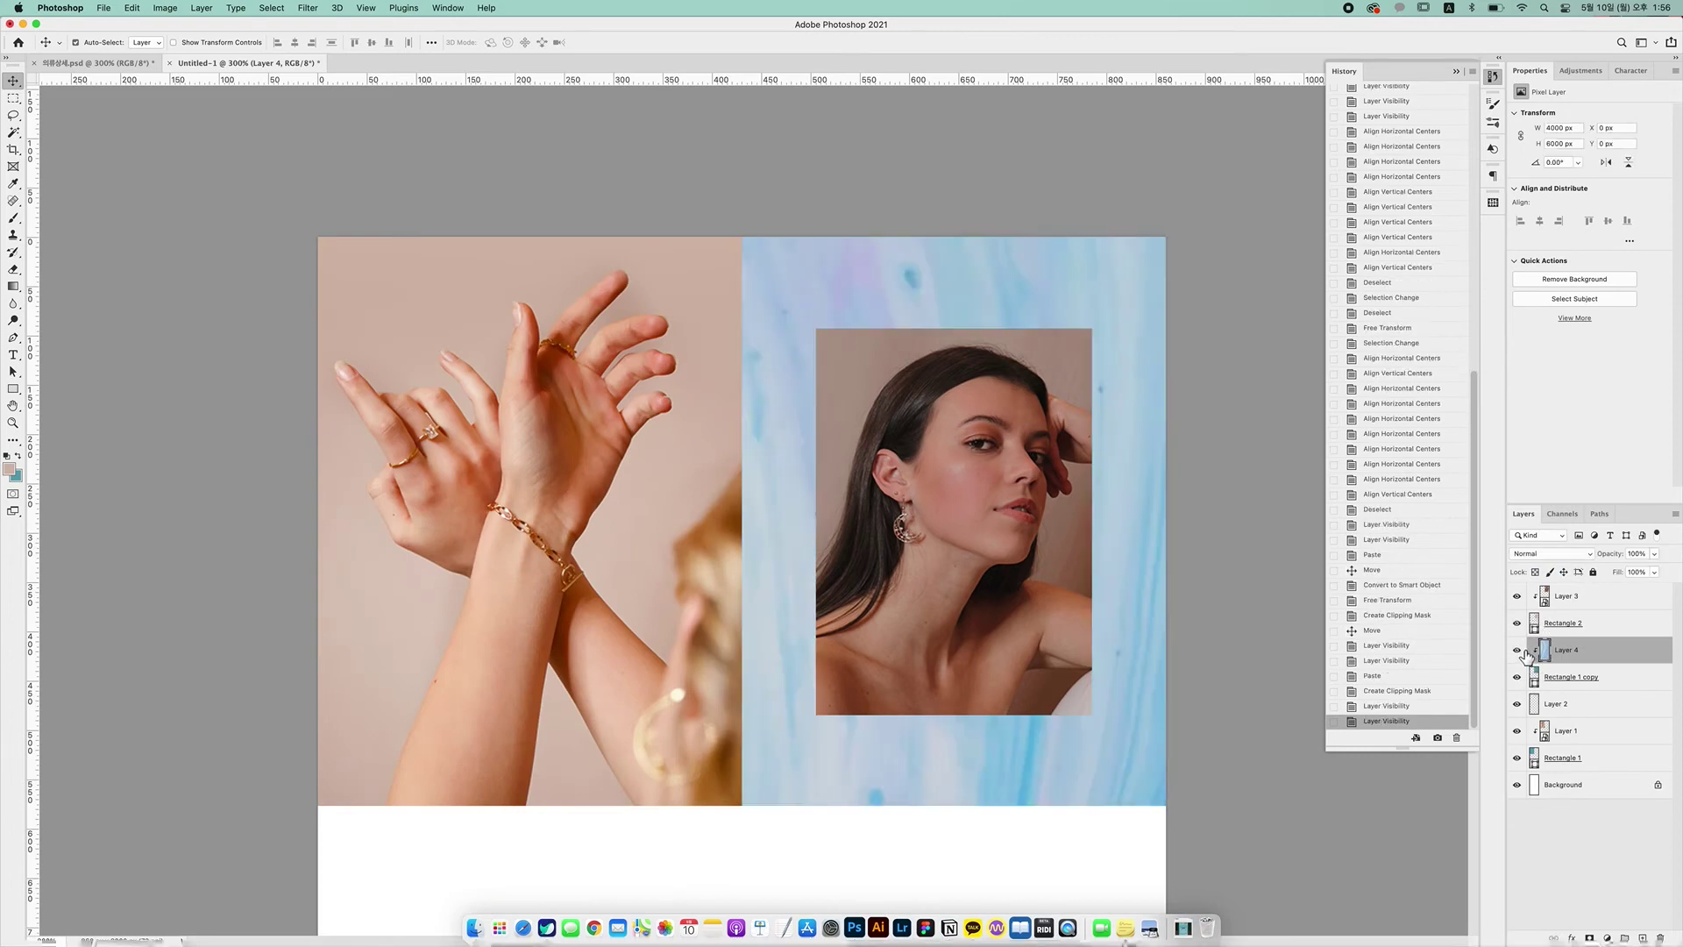
# Convert the abstract painting layer to a smart object, scale it to about 20.4%, and position it to cover the teal rectangle
pyautogui.rightClick(1631, 658)
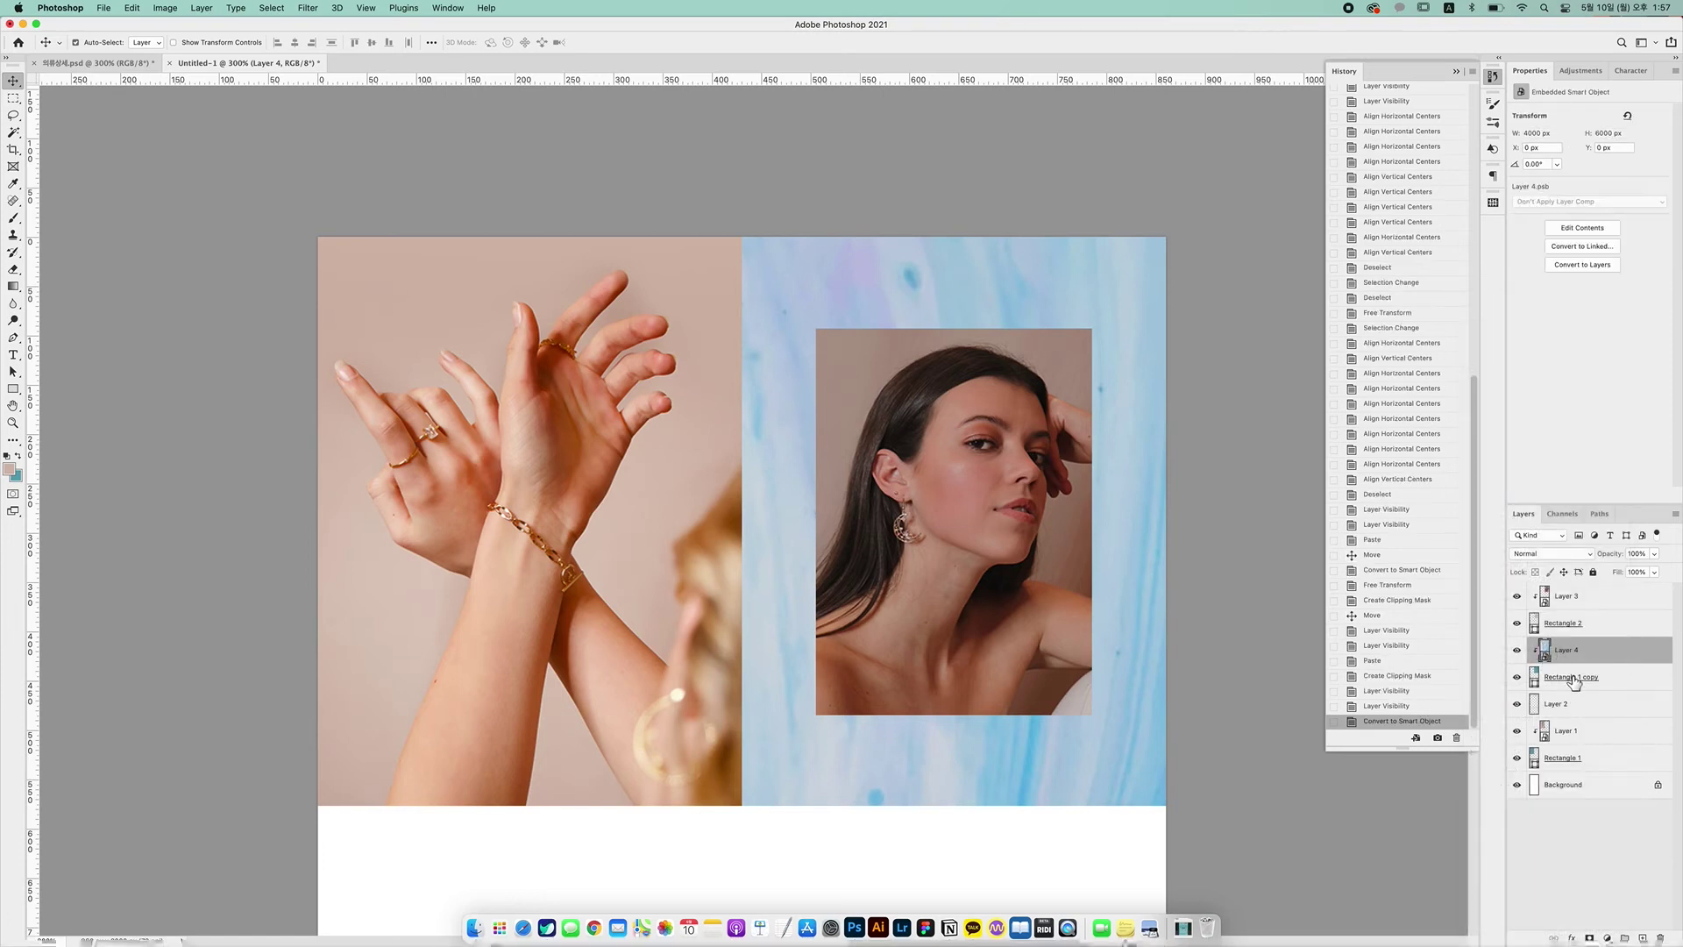
pyautogui.press('super+t')
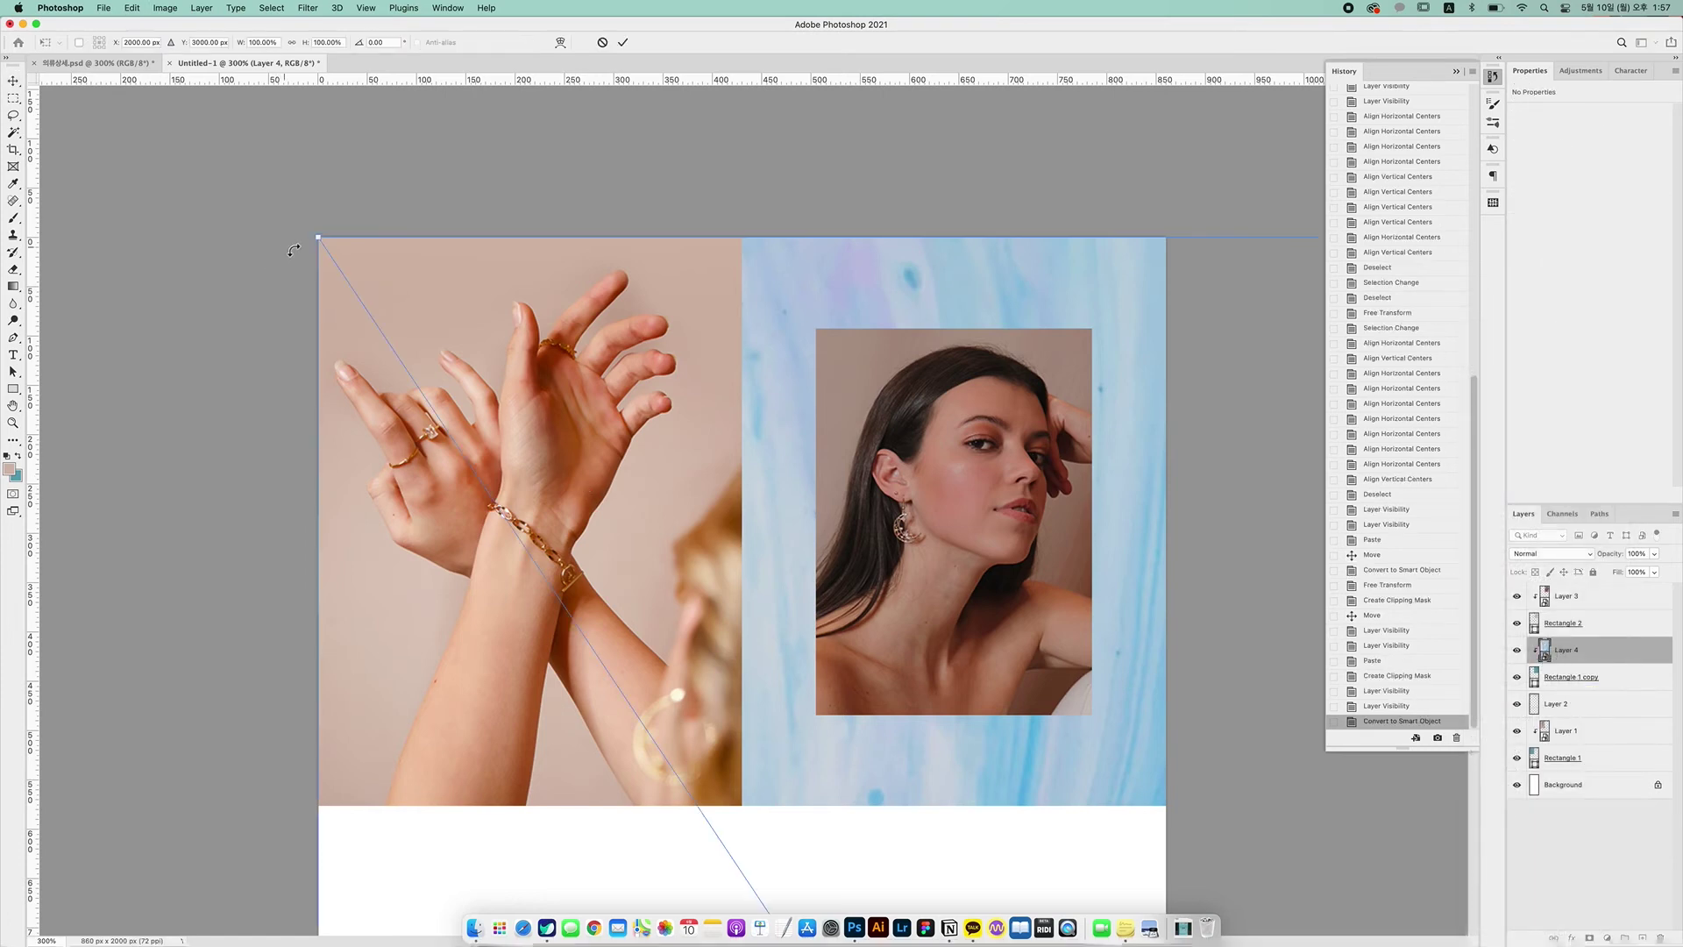
pyautogui.moveTo(317, 241); pyautogui.dragTo(749, 246)
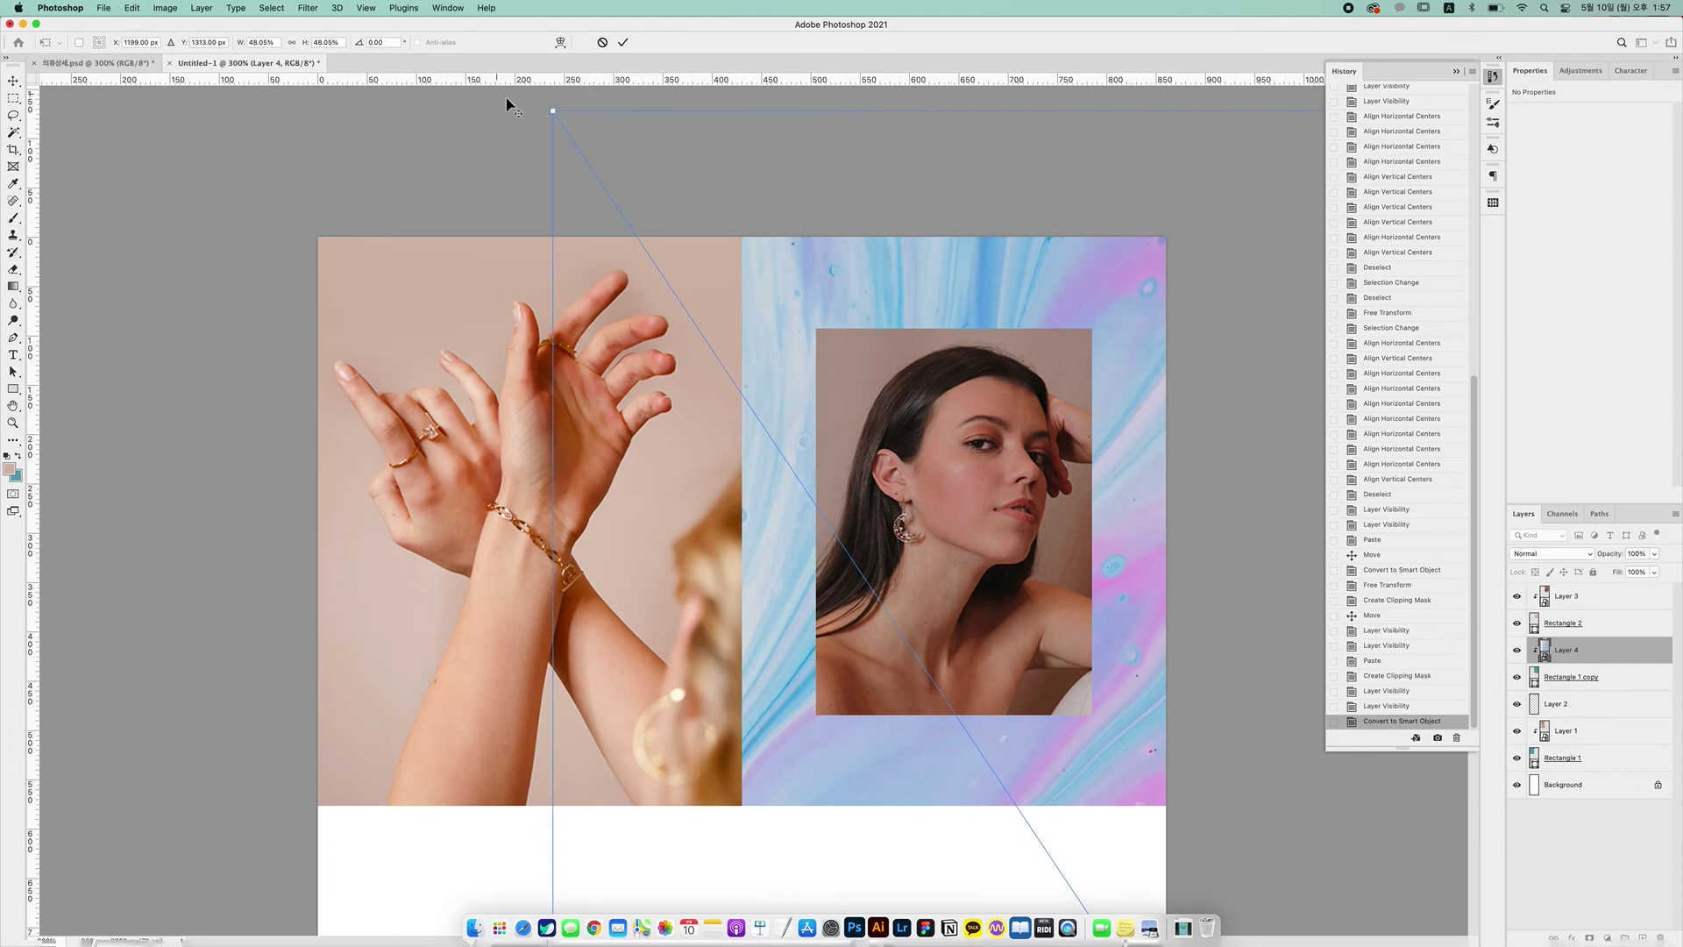
pyautogui.moveTo(553, 110); pyautogui.dragTo(1034, 821)
pyautogui.moveTo(1216, 820); pyautogui.dragTo(462, 181)
pyautogui.moveTo(1233, 131); pyautogui.dragTo(1108, 244)
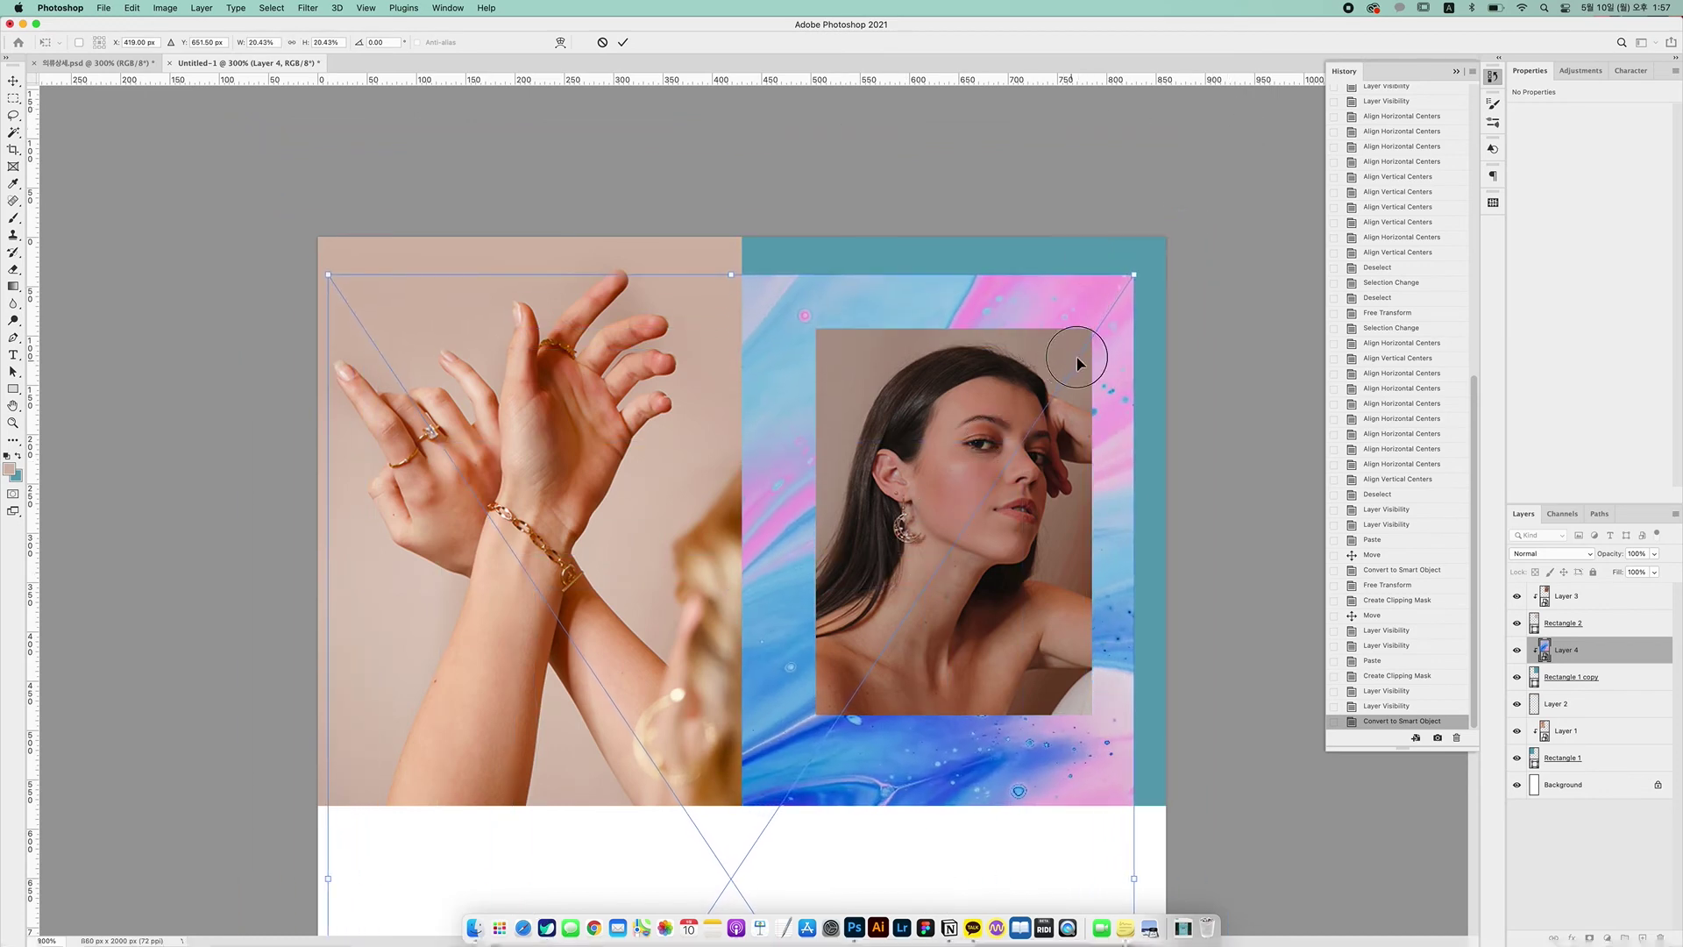
pyautogui.moveTo(1079, 358); pyautogui.dragTo(1148, 292)
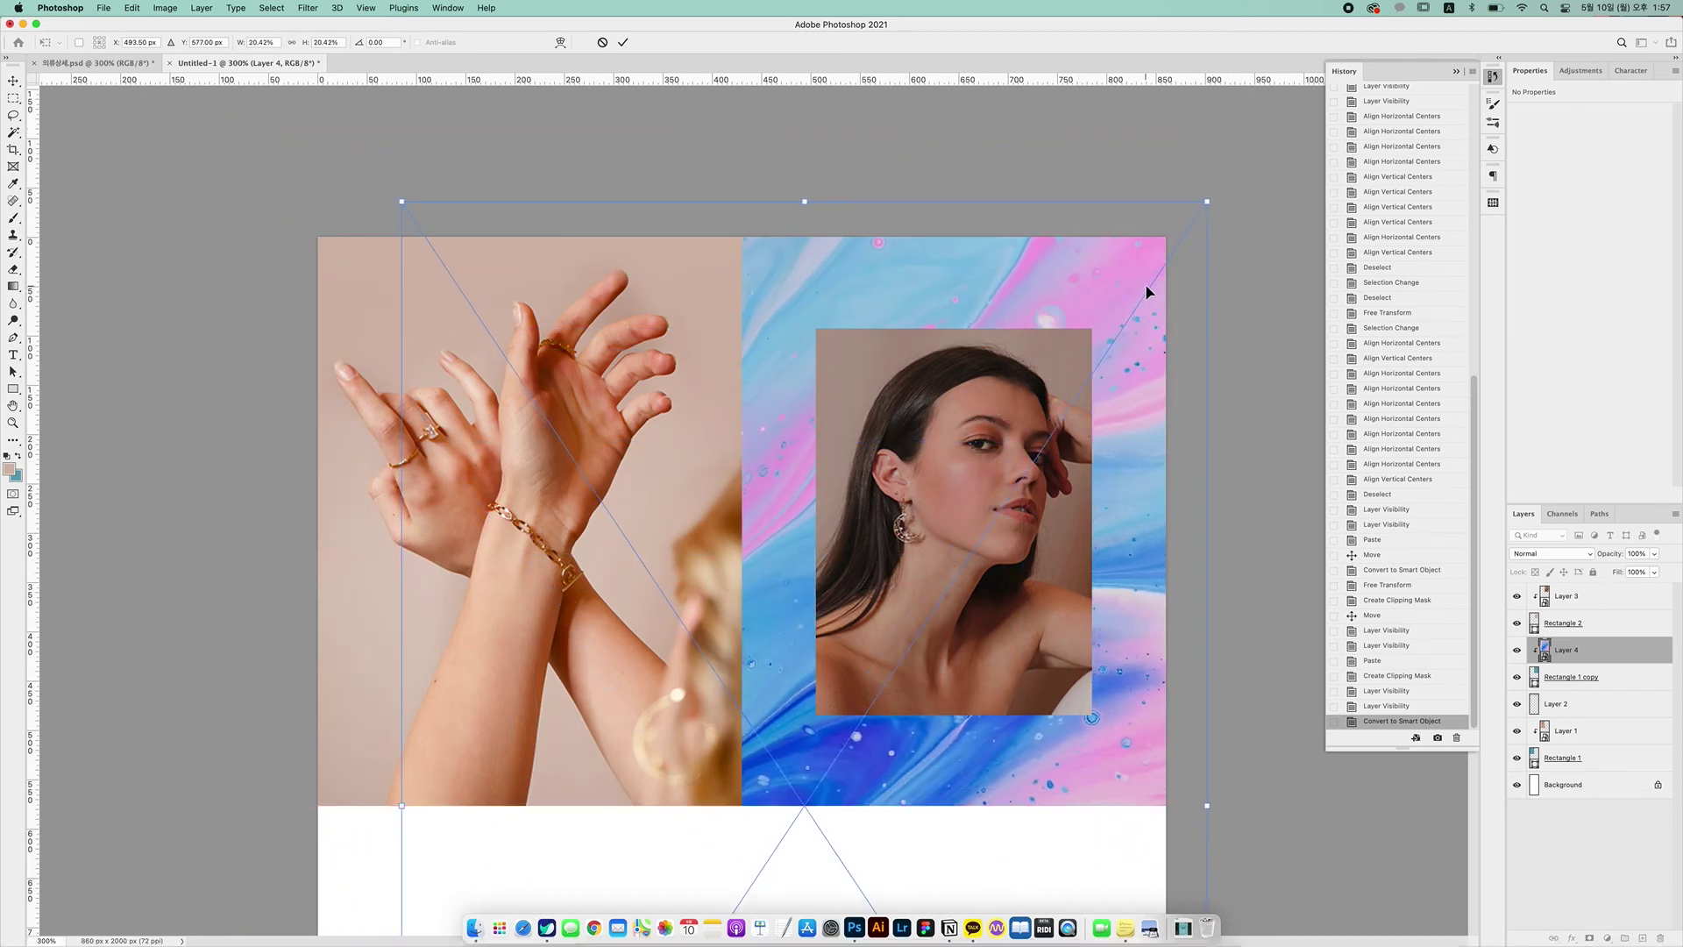
pyautogui.press('Return')
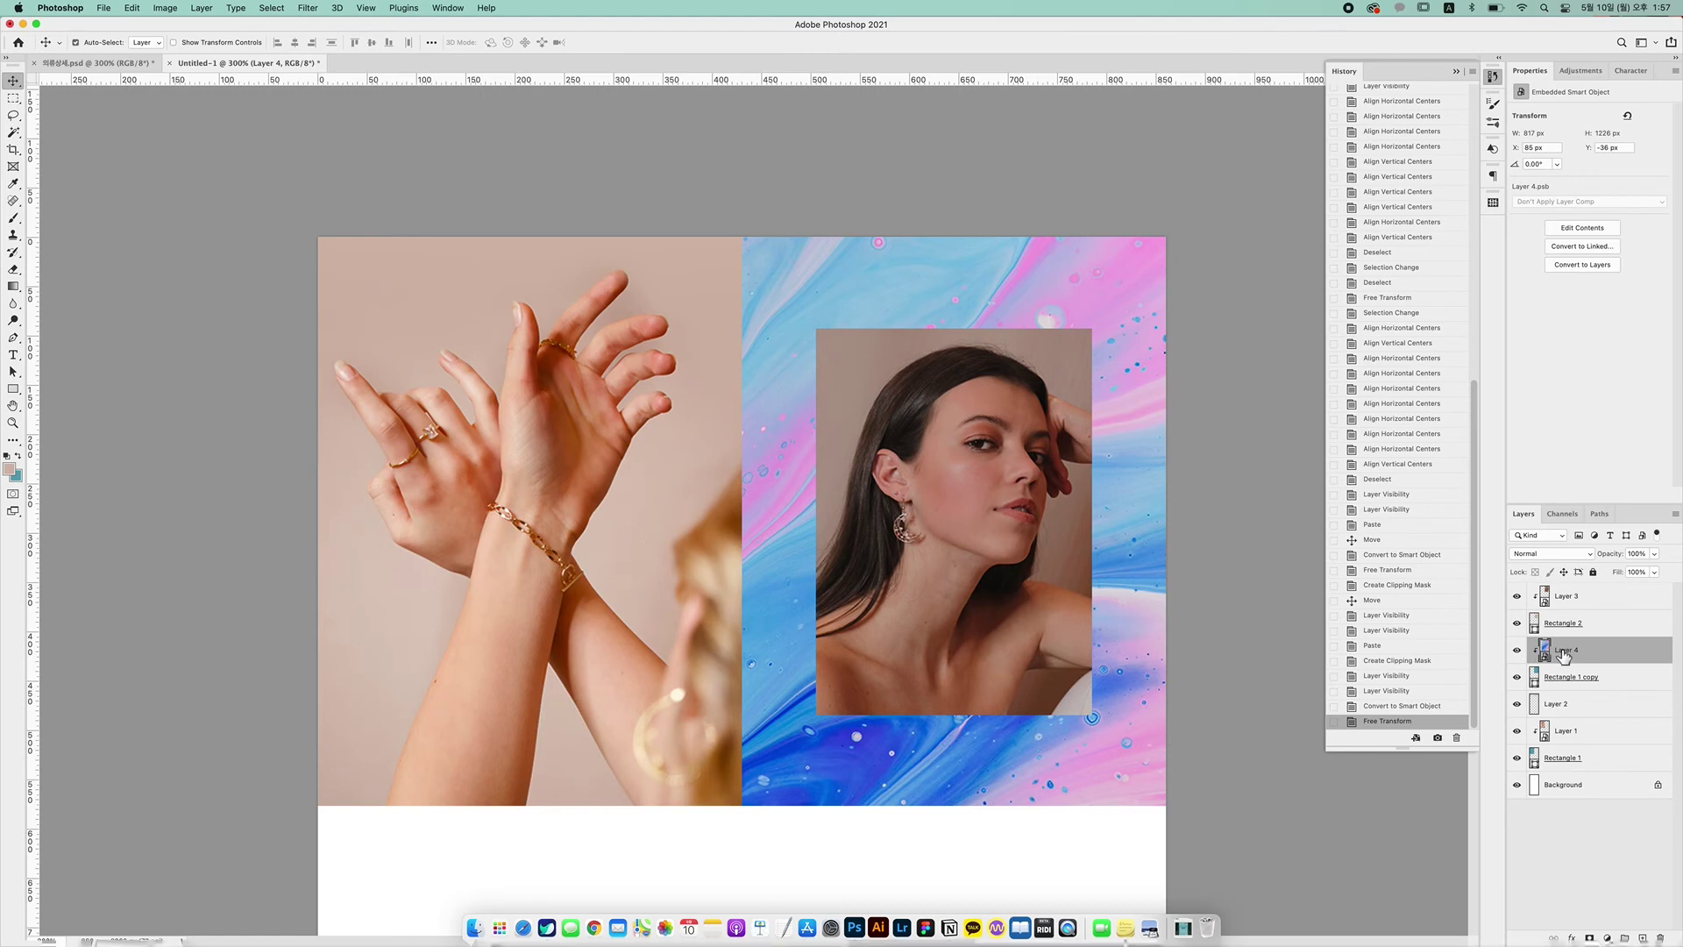
# Set the painting layer's blend mode to Luminosity and toggle its visibility to compare it with the plain teal rectangle
pyautogui.click(1558, 556)
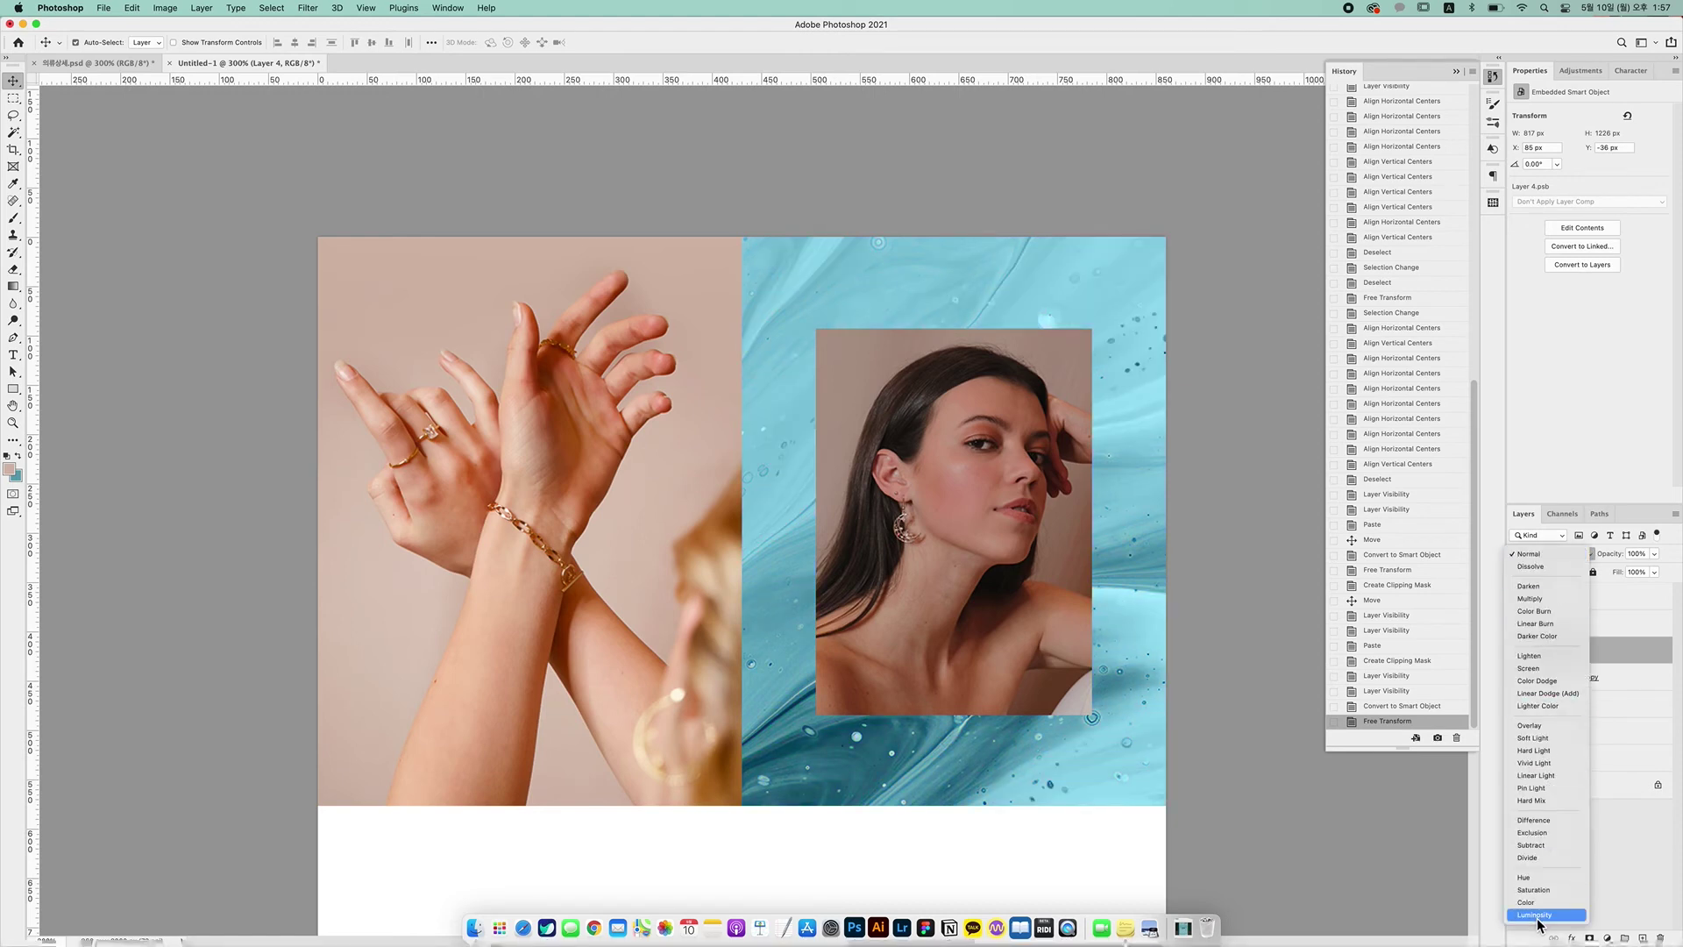
pyautogui.click(1535, 916)
pyautogui.click(1516, 650)
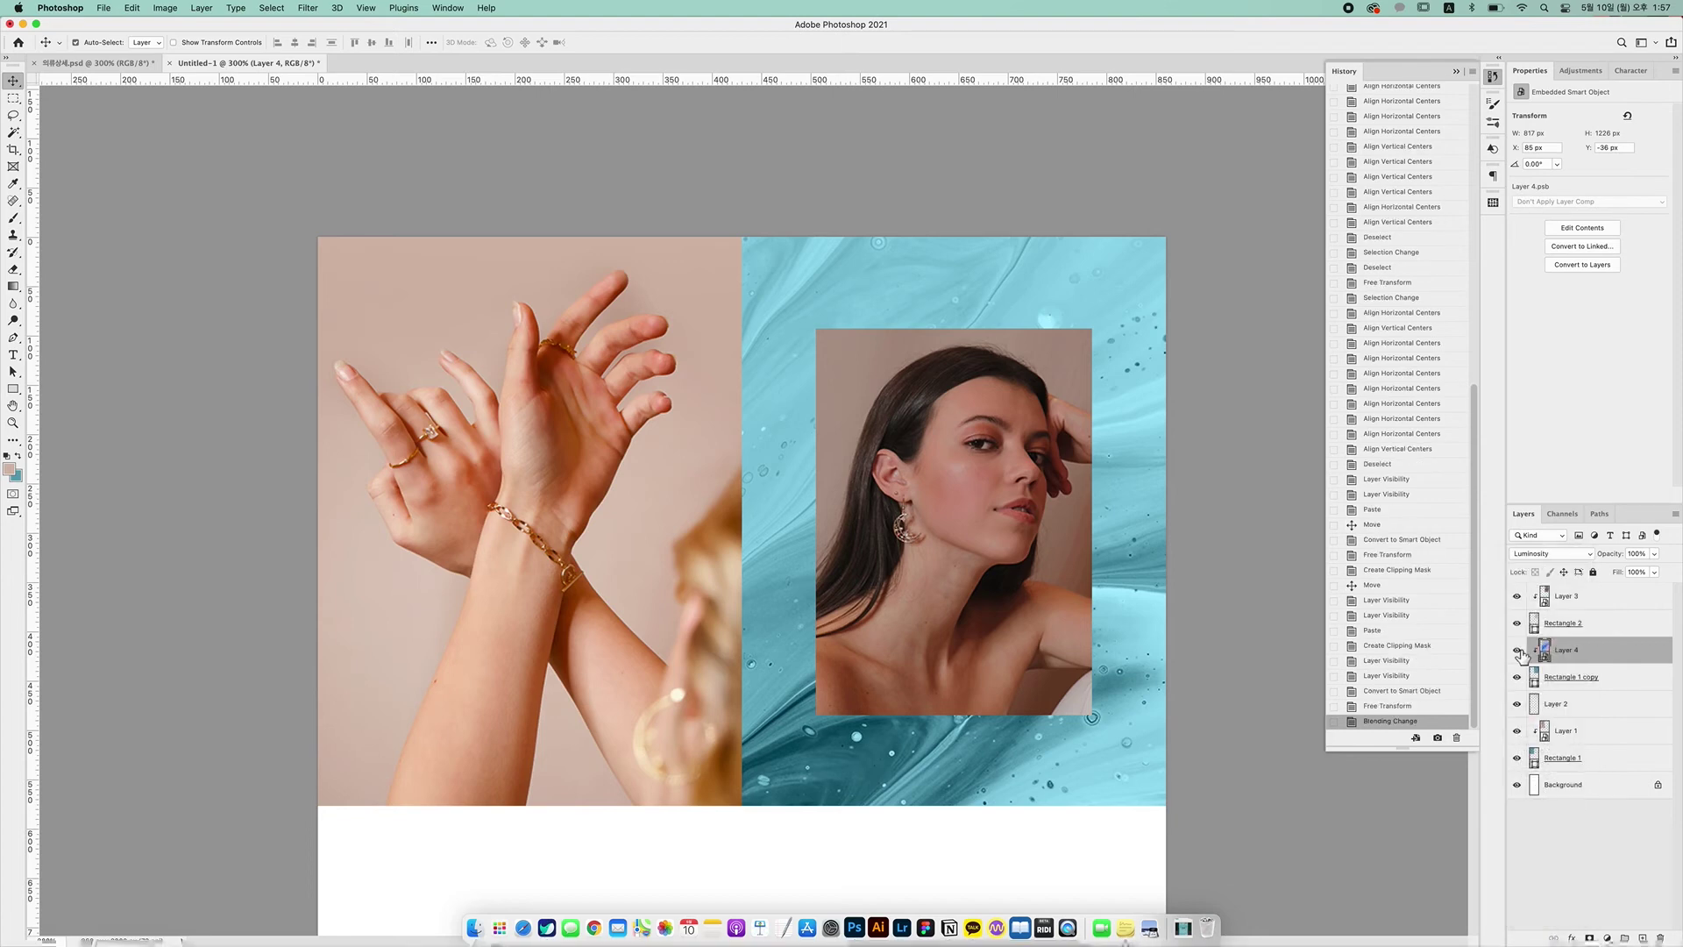
pyautogui.click(1517, 676)
pyautogui.click(1516, 677)
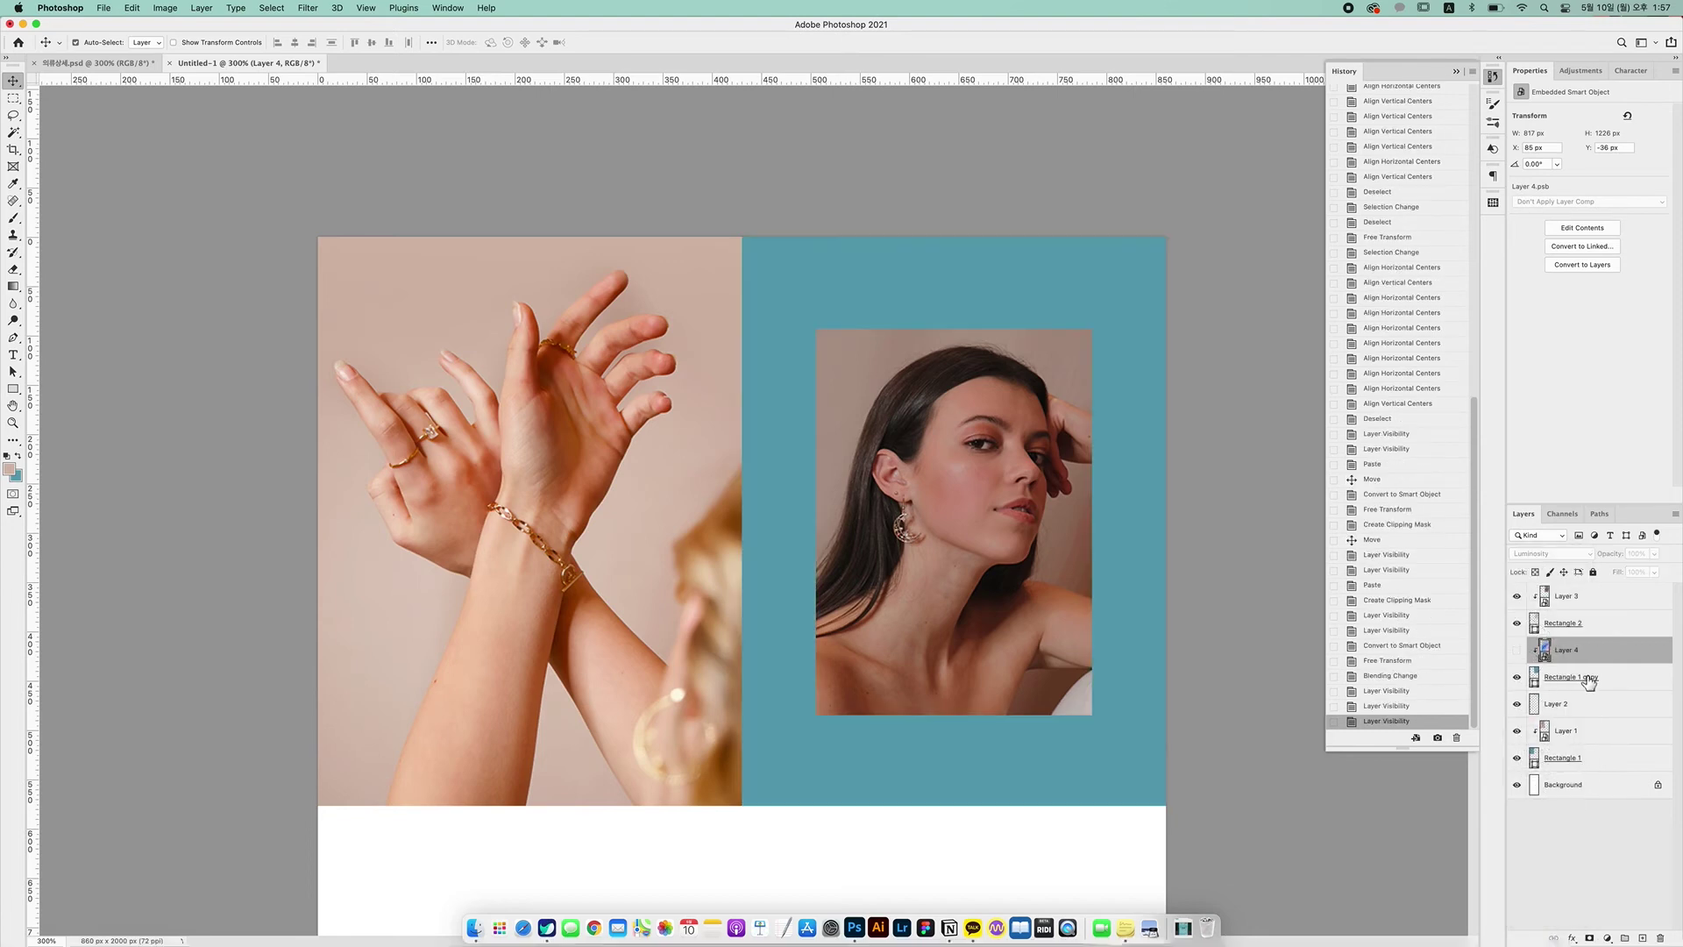
pyautogui.click(1544, 682)
pyautogui.click(1516, 650)
pyautogui.click(1586, 659)
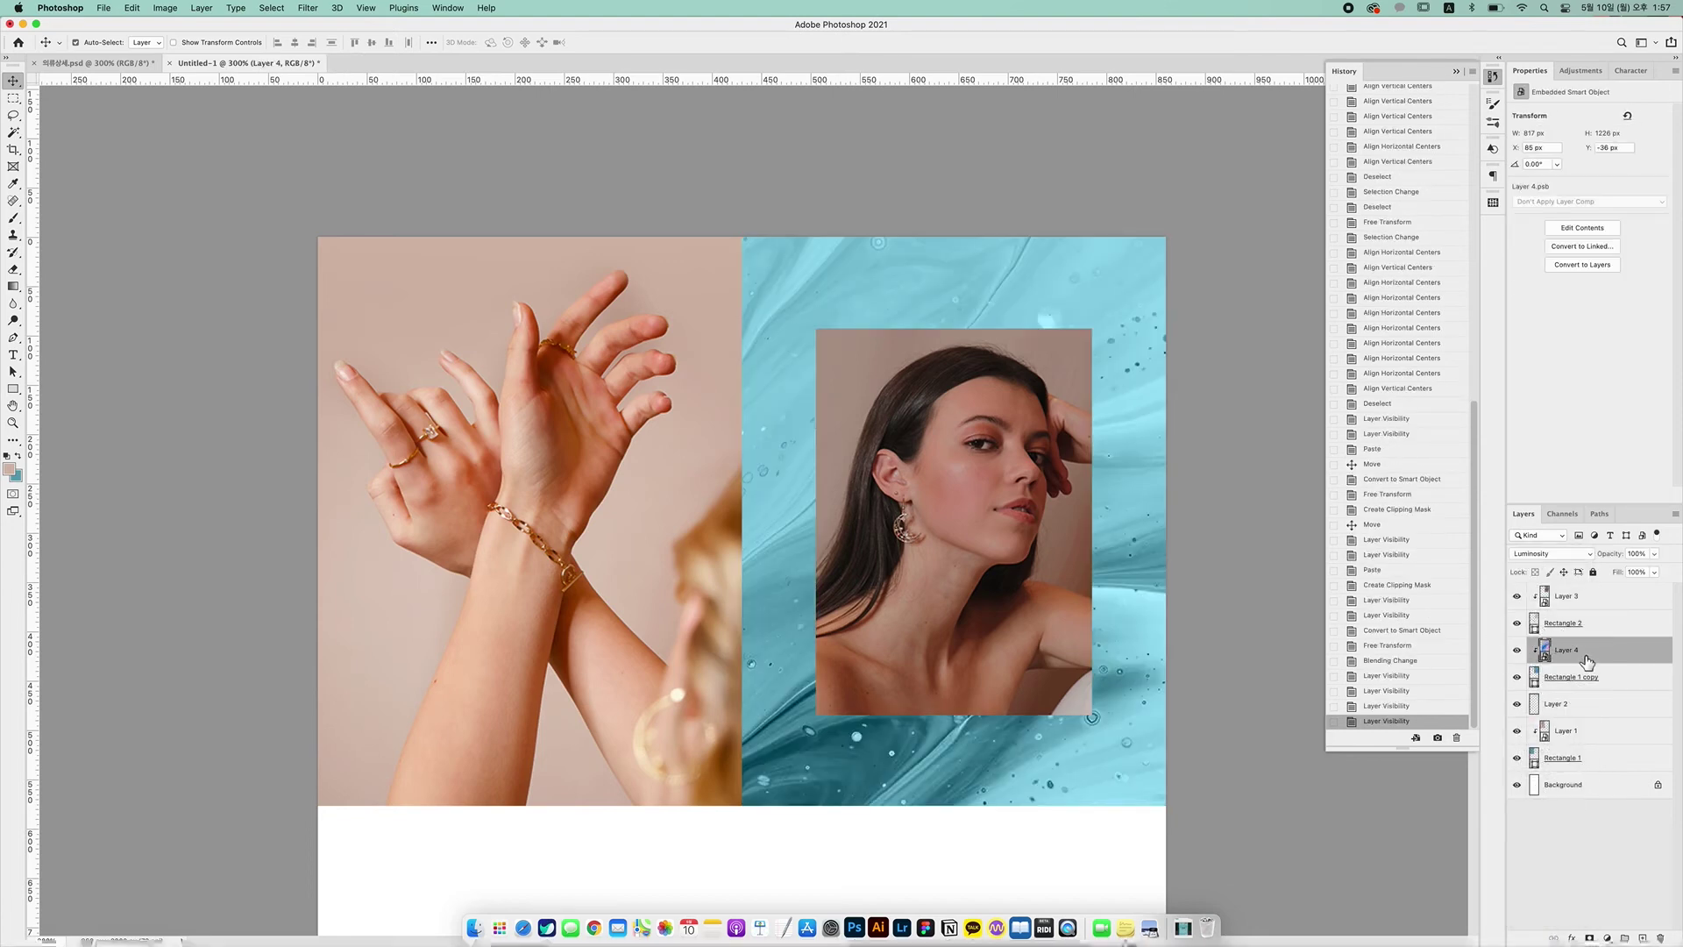
pyautogui.click(1517, 650)
pyautogui.click(1516, 649)
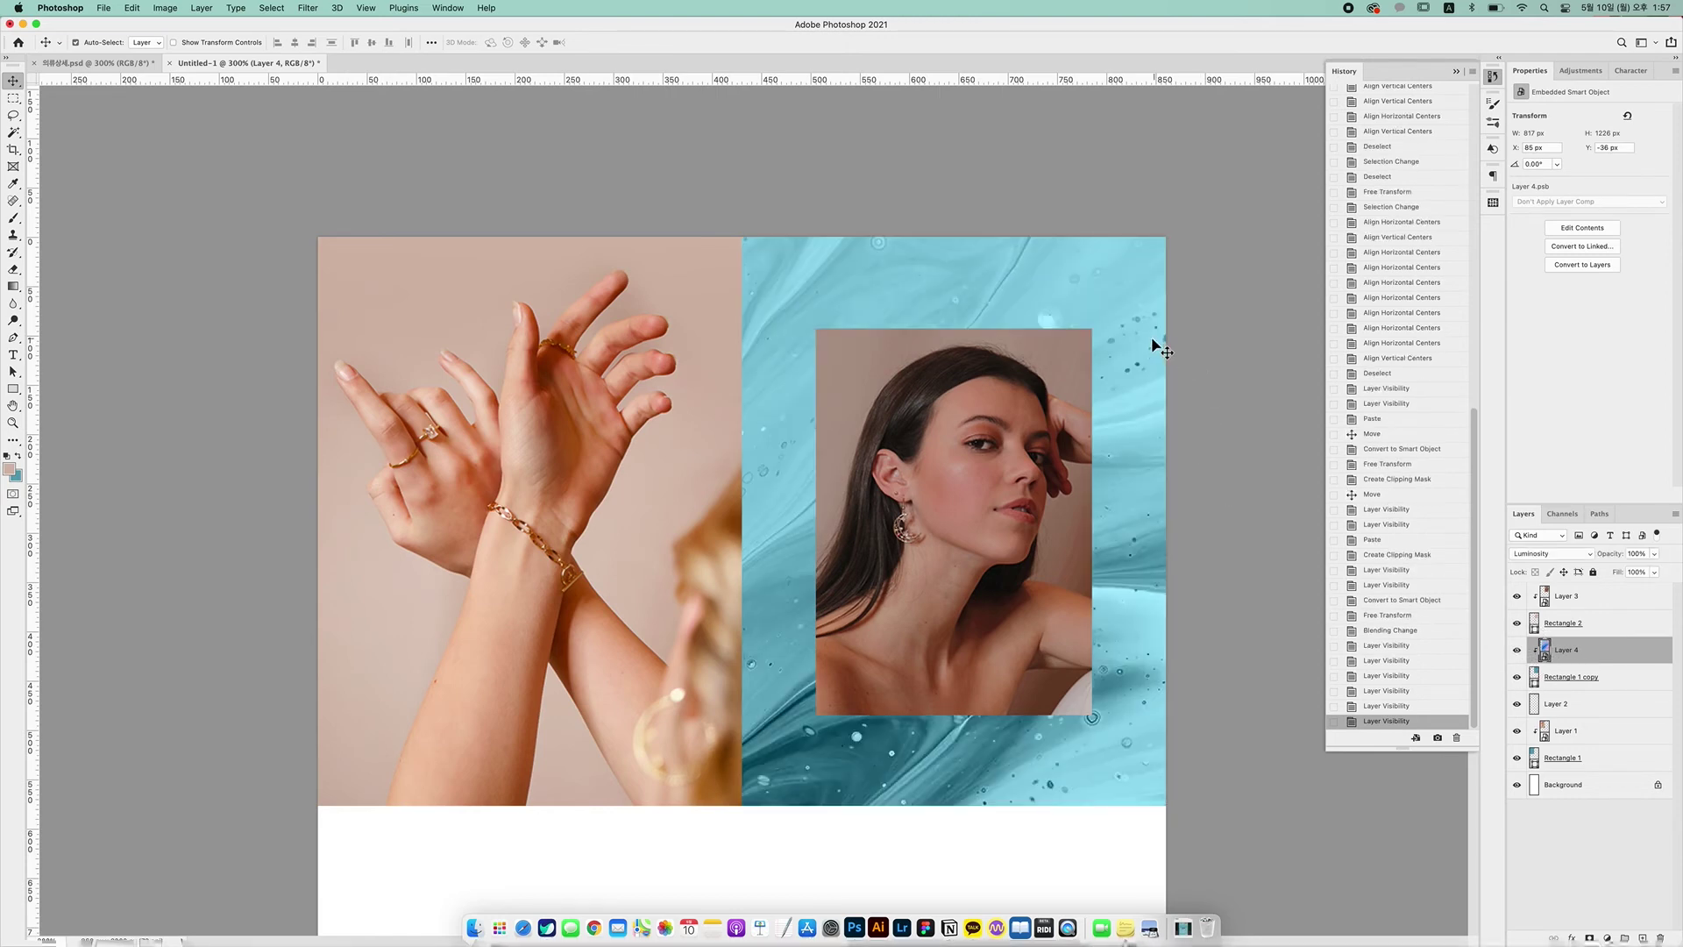
pyautogui.click(1518, 651)
pyautogui.click(1518, 650)
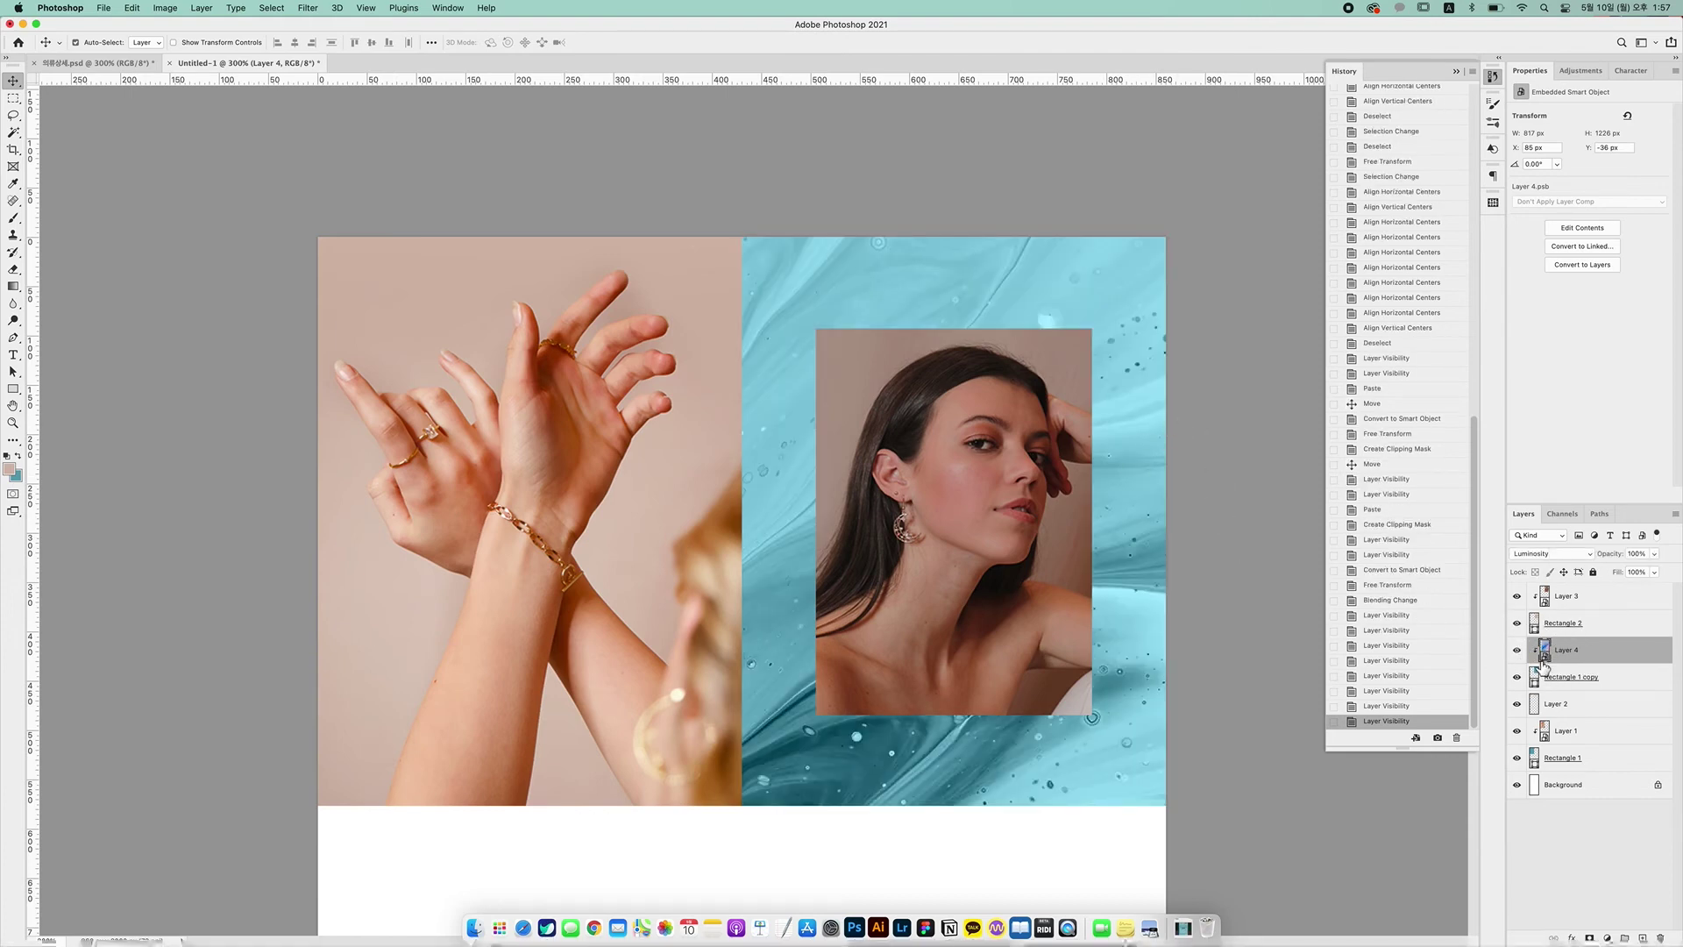
# Switch the painting layer to Normal and back to Luminosity, then hide and show it to compare against the bare rectangle
pyautogui.click(1558, 558)
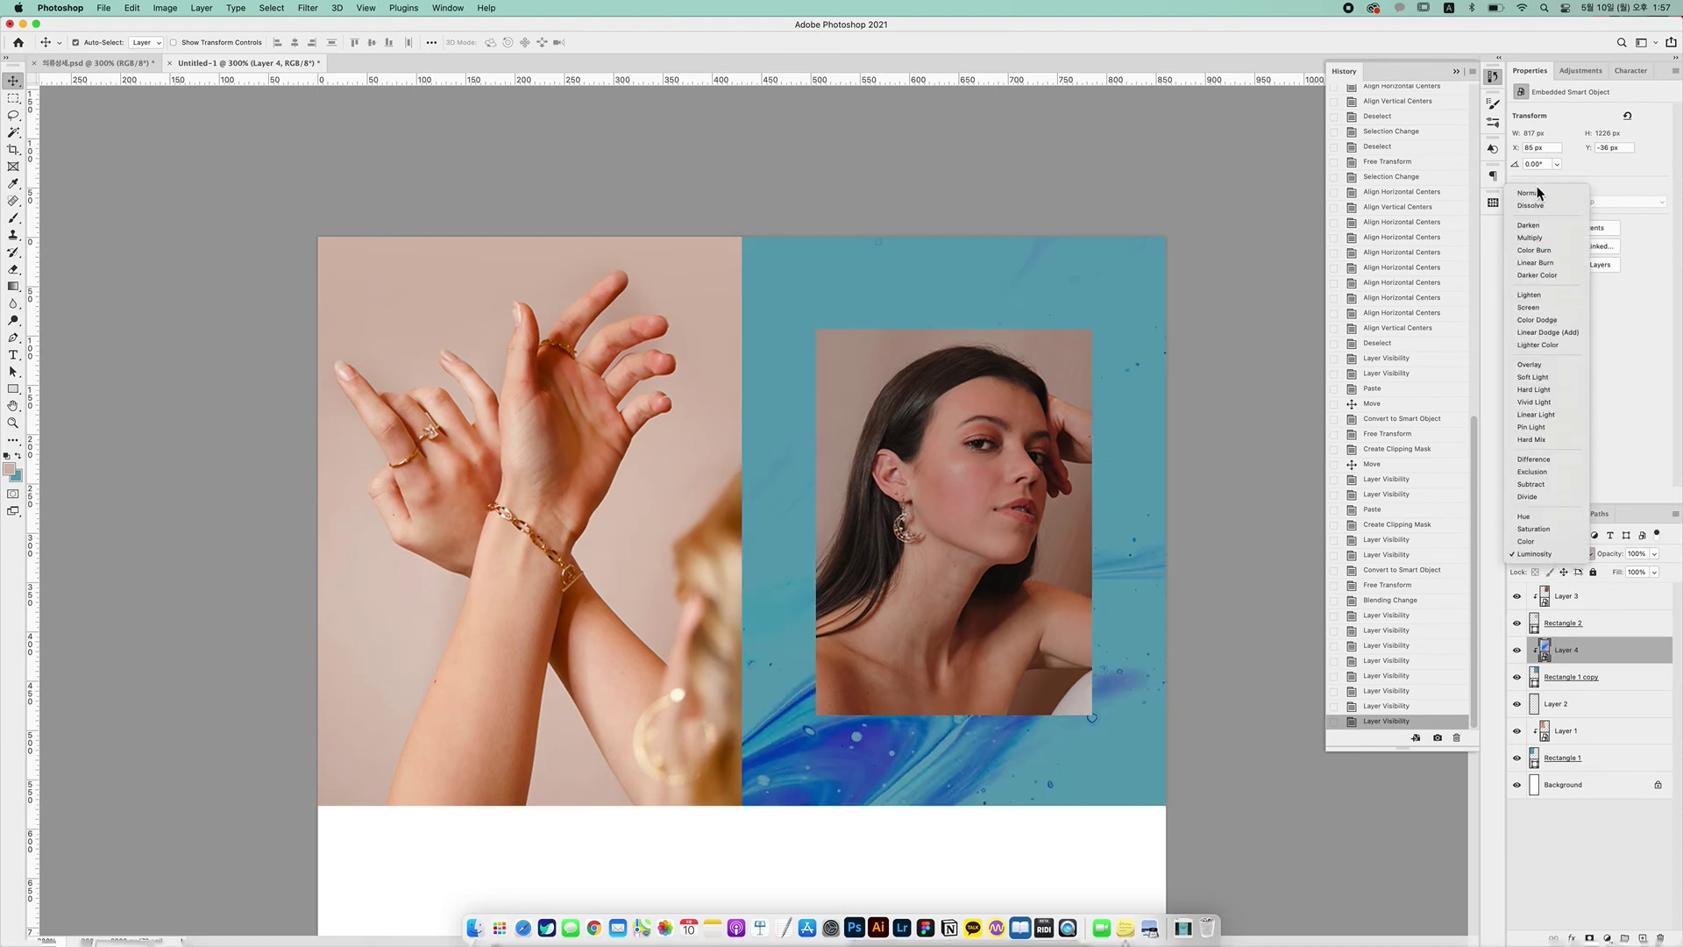
pyautogui.click(1530, 190)
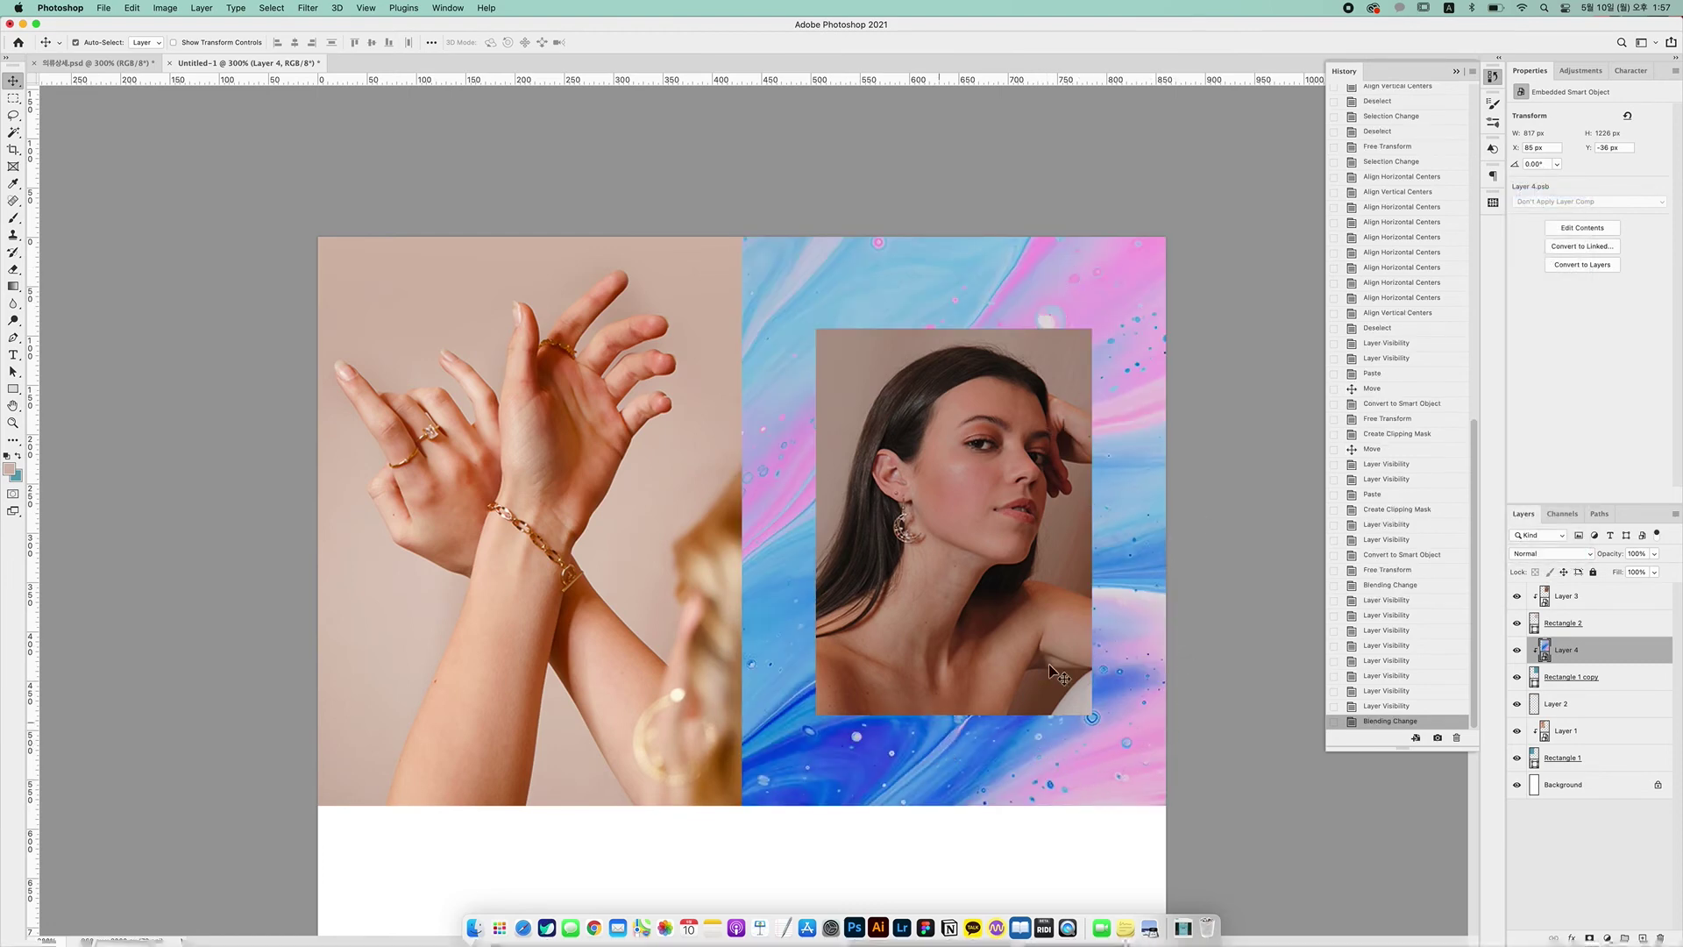
pyautogui.click(1547, 553)
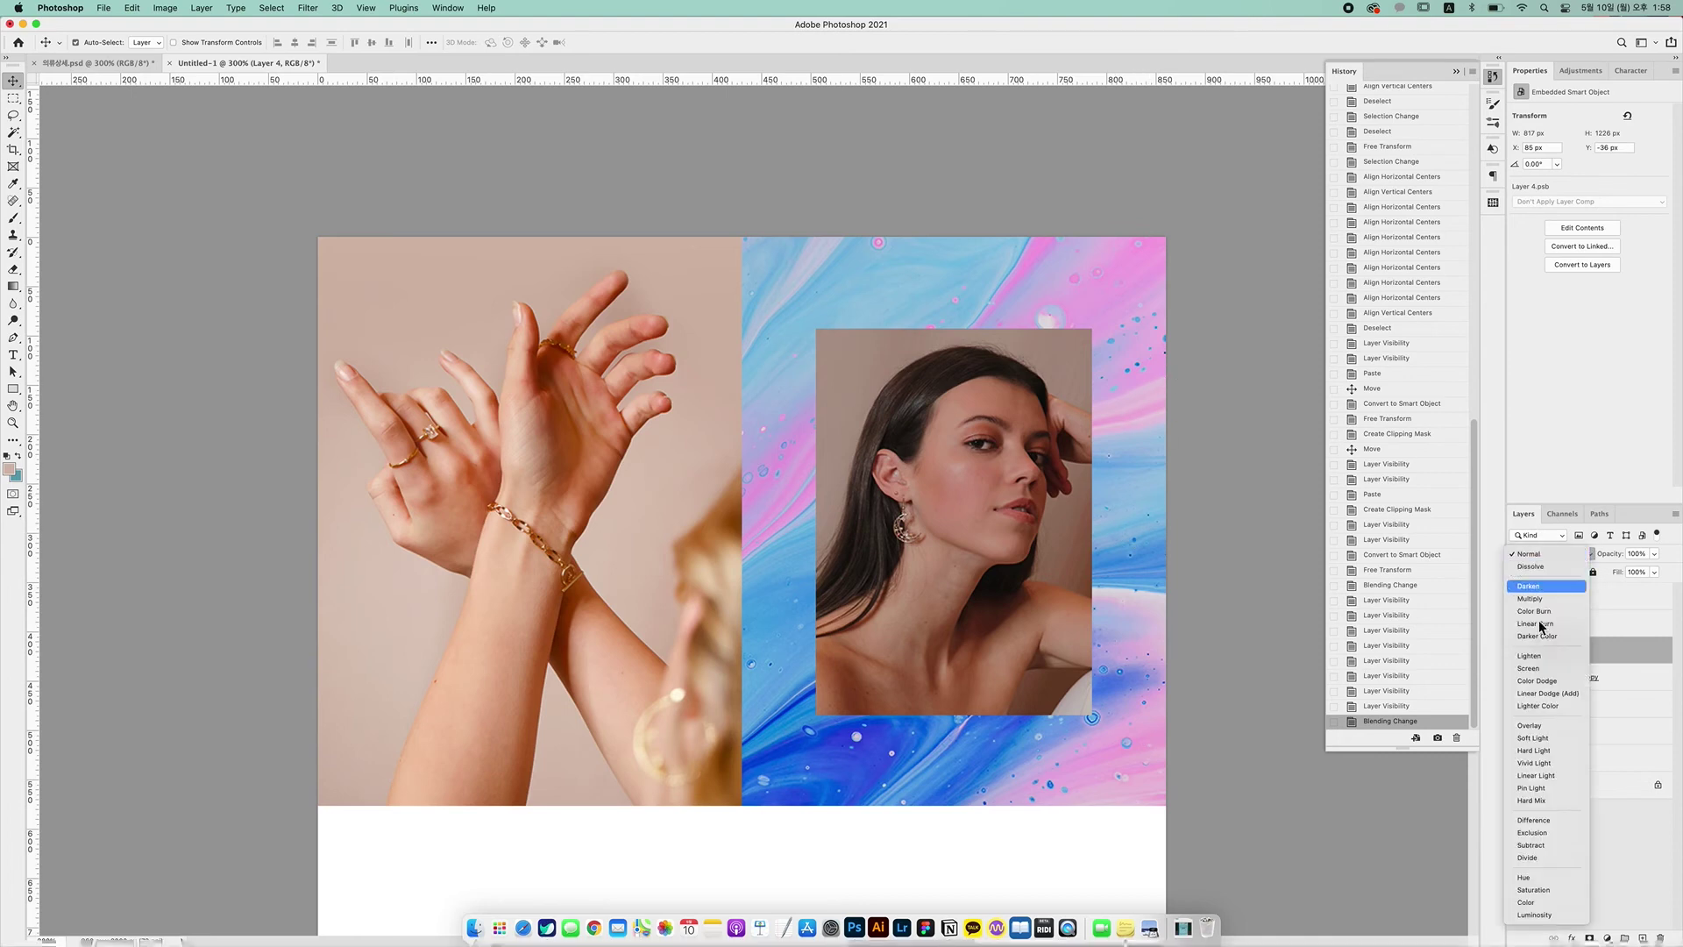
pyautogui.click(1527, 914)
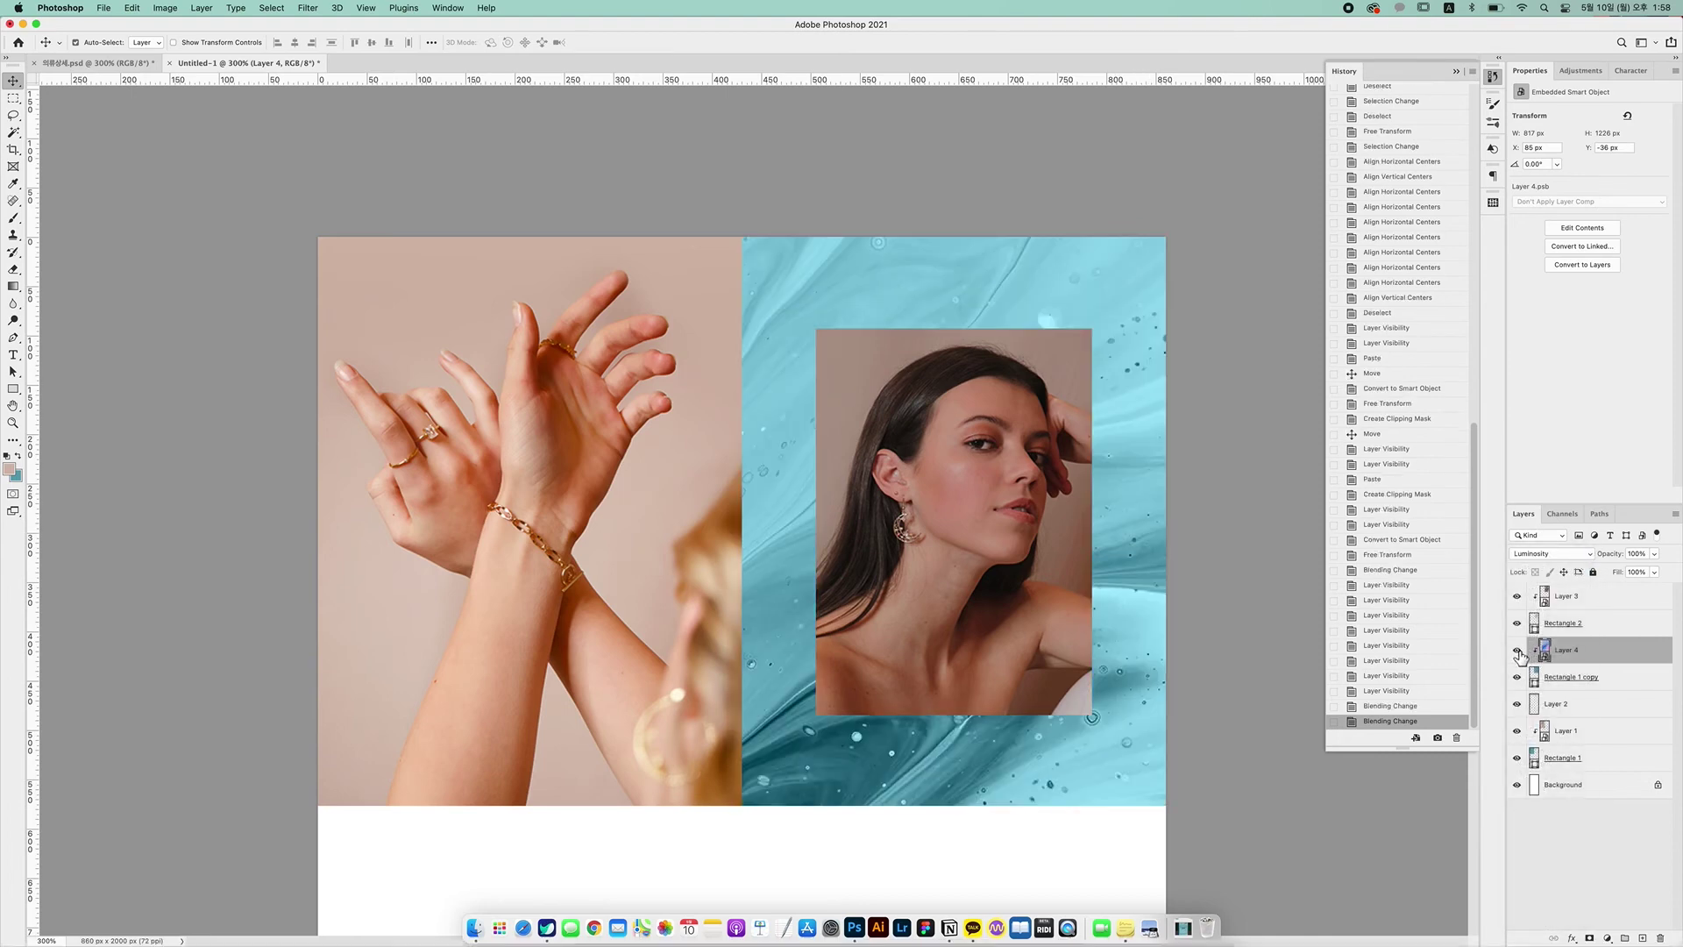
pyautogui.click(1517, 651)
pyautogui.click(1153, 468)
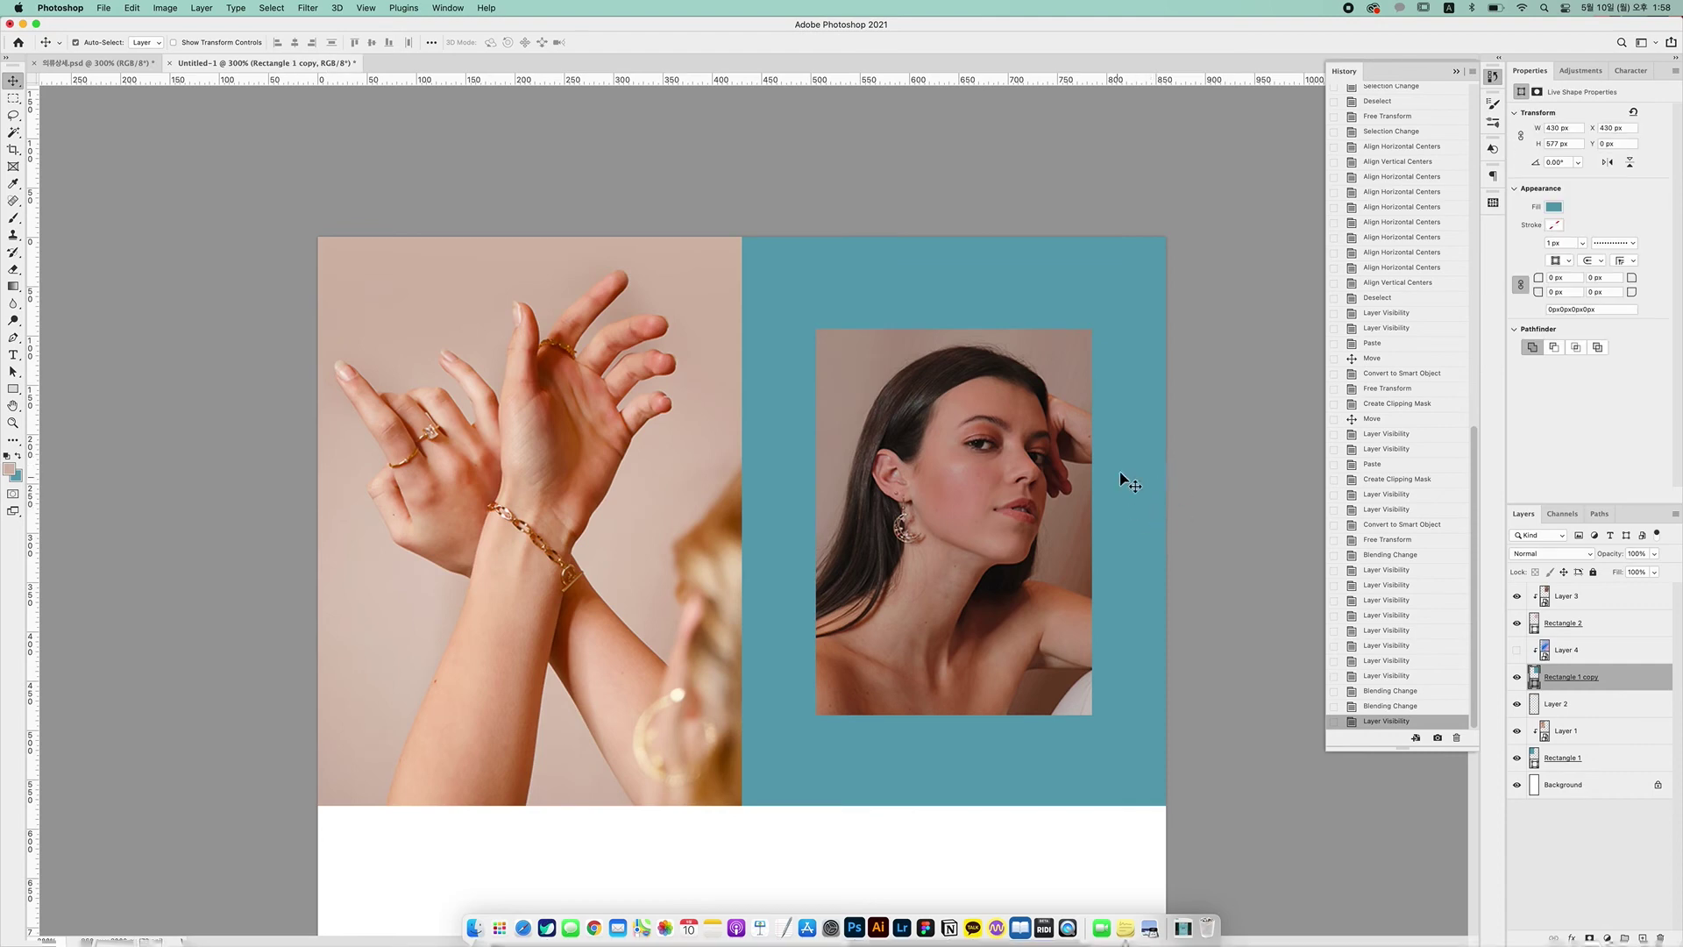
pyautogui.click(1517, 651)
pyautogui.click(1606, 650)
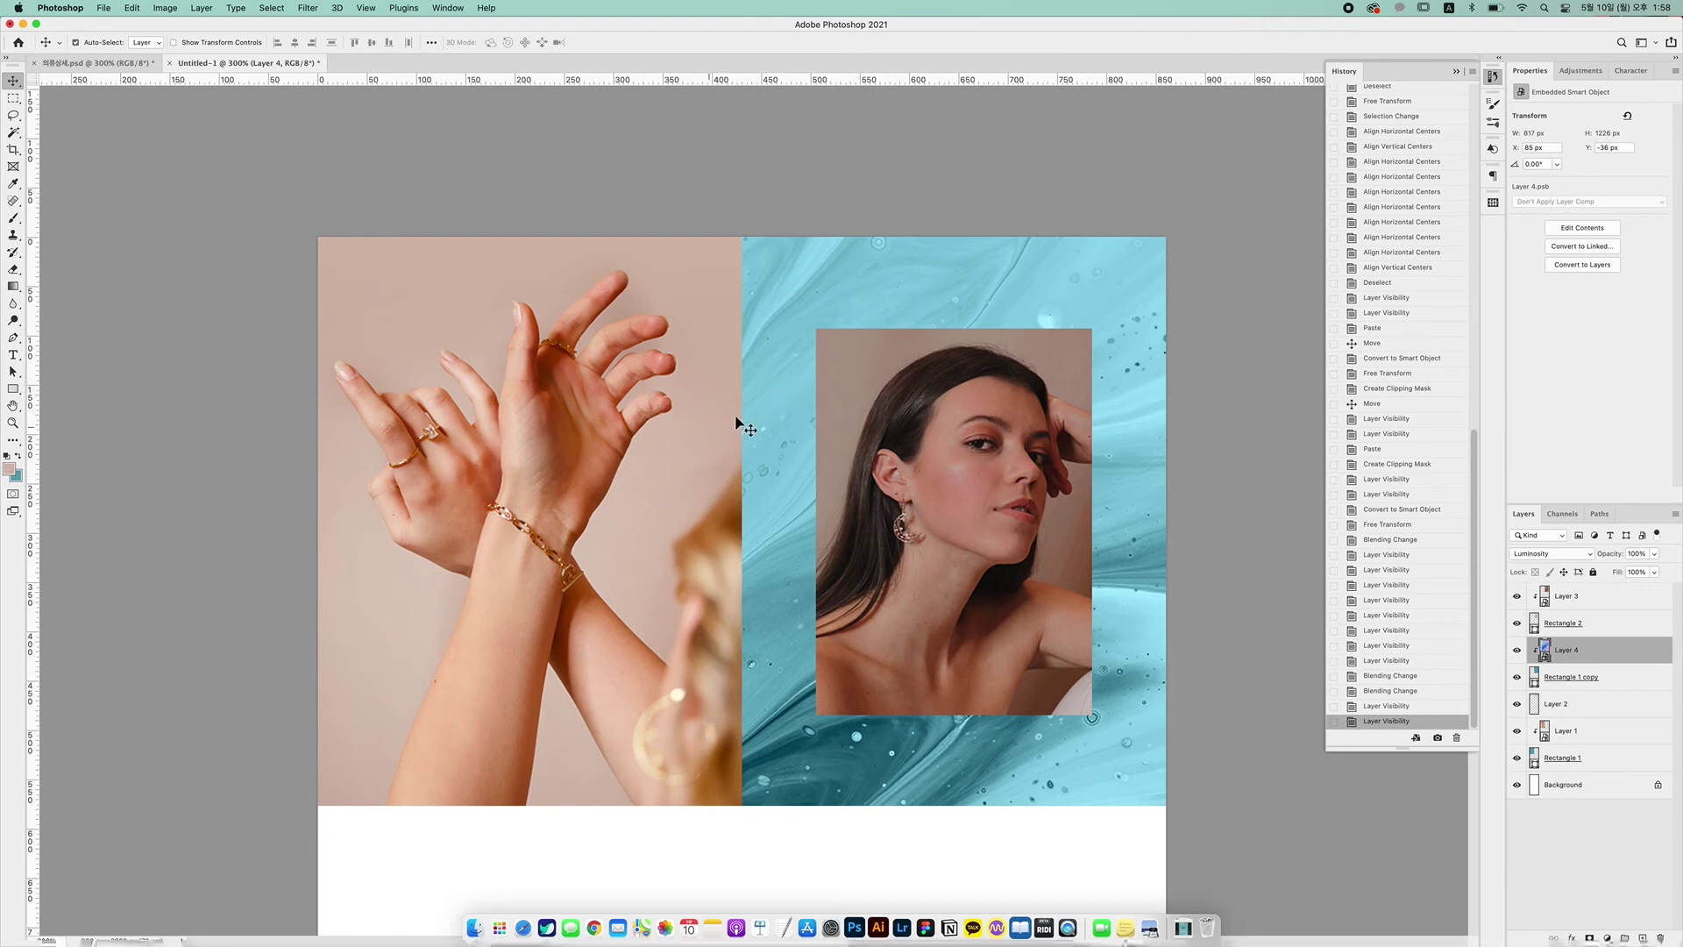
# With the painting temporarily hidden, recolour the teal rectangle to brown #6e4c3c, based on a skin tone sampled from the portrait
pyautogui.click(1539, 680)
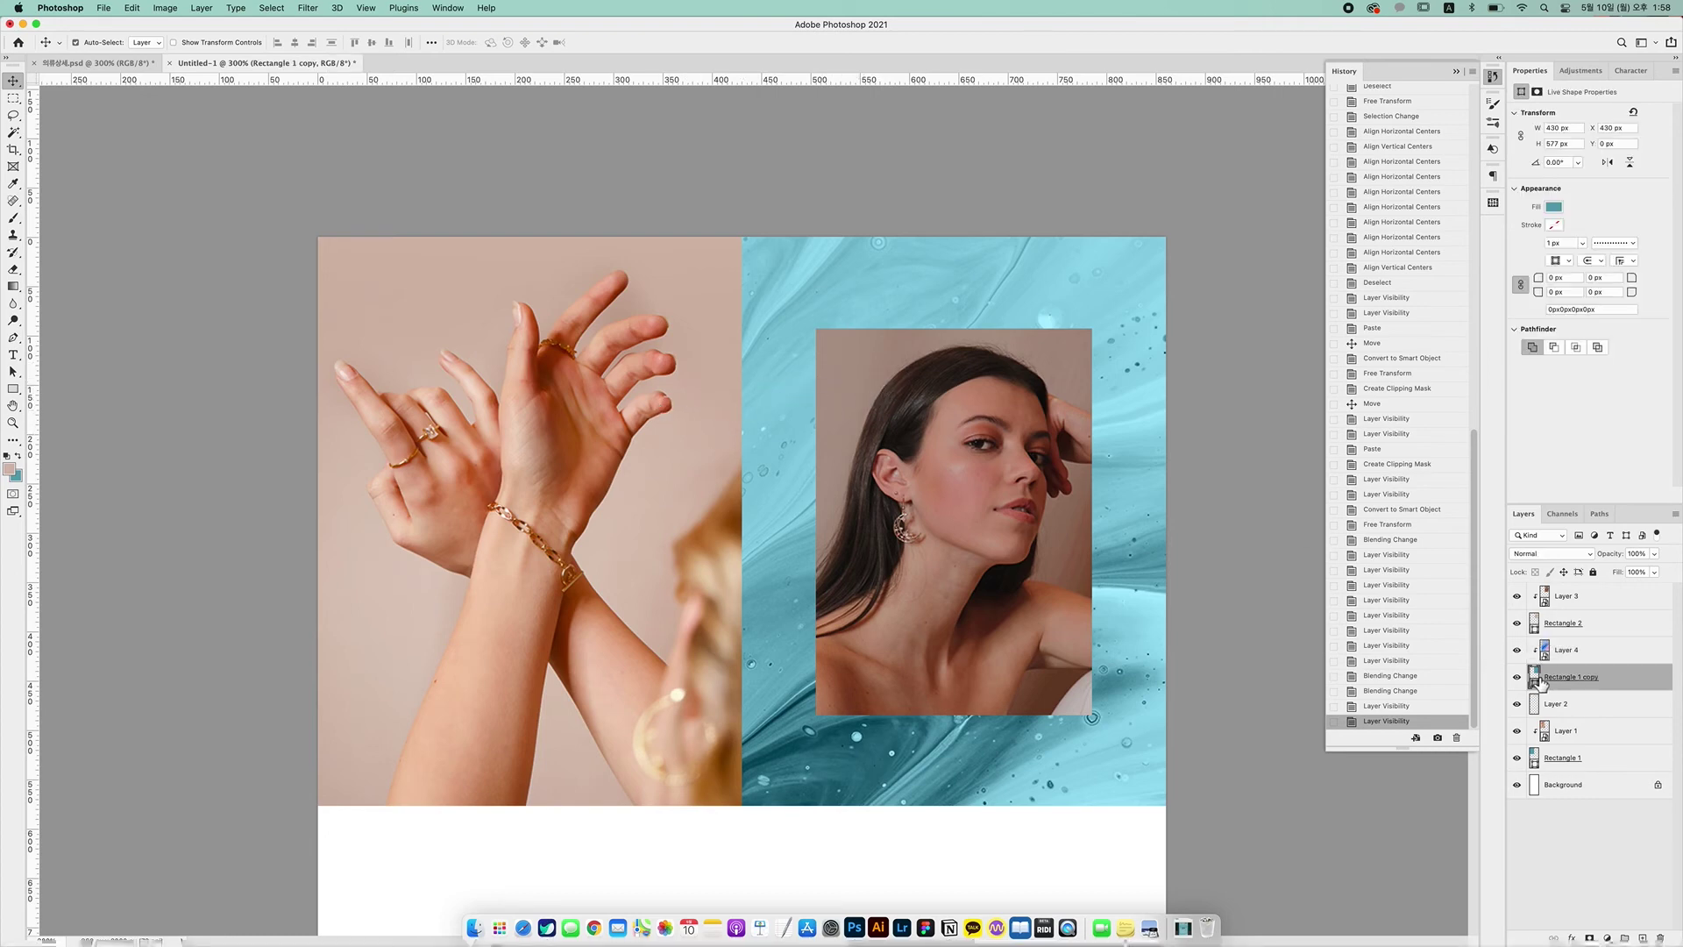
pyautogui.click(1517, 650)
pyautogui.doubleClick(1534, 677)
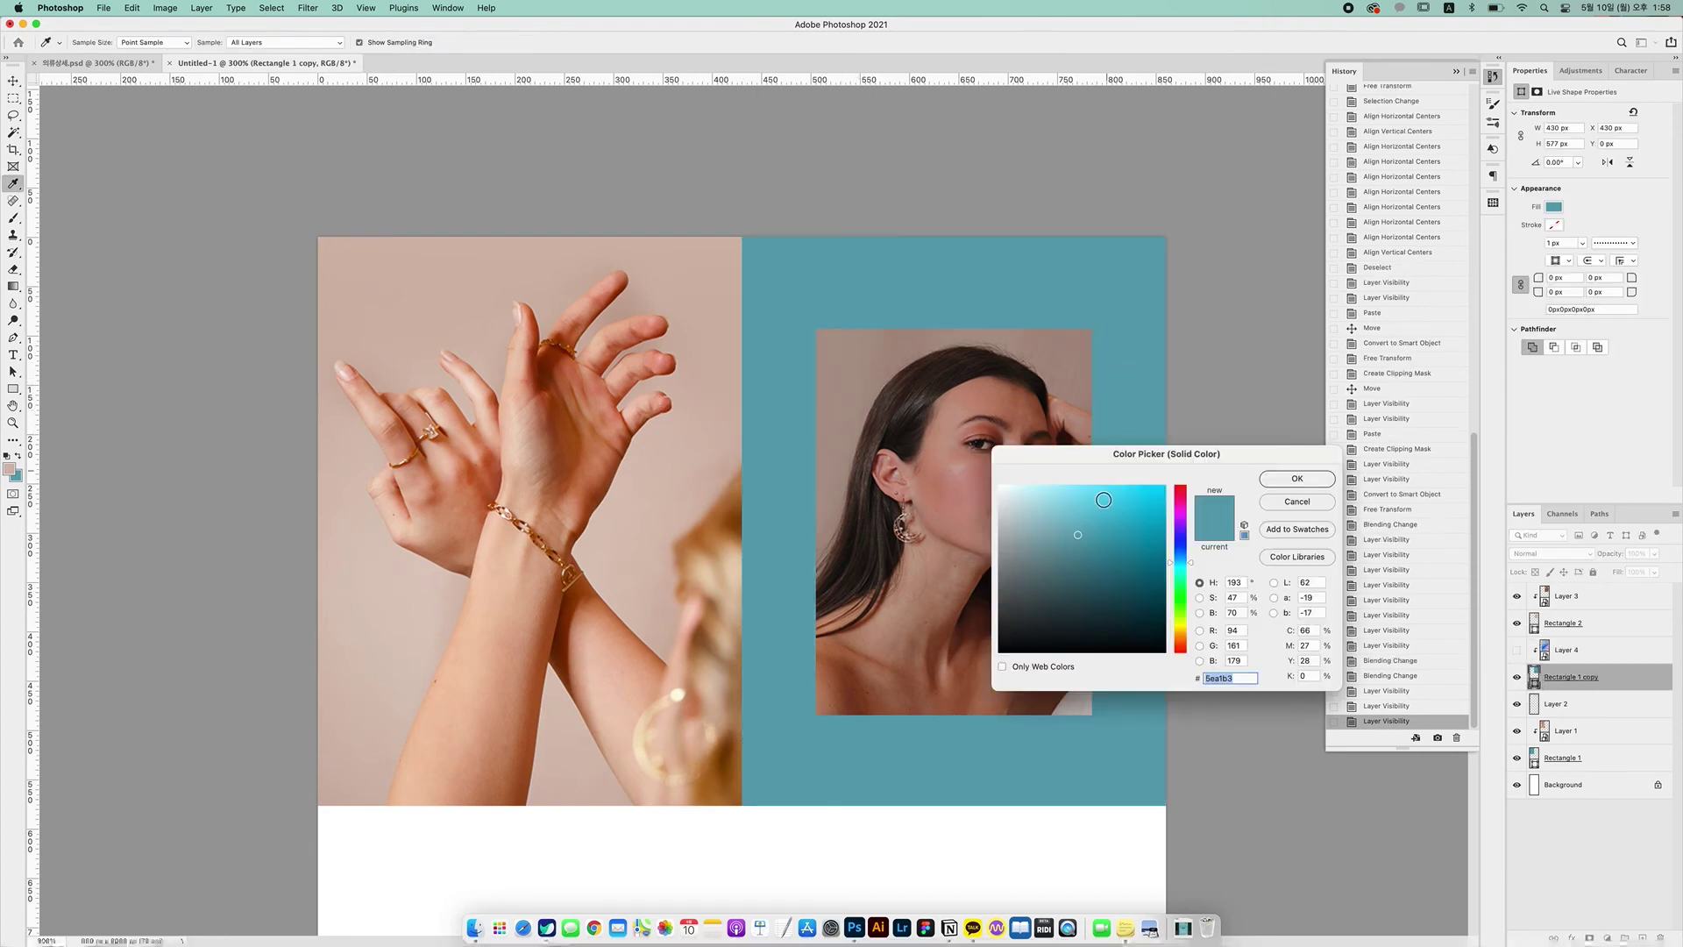
pyautogui.click(959, 405)
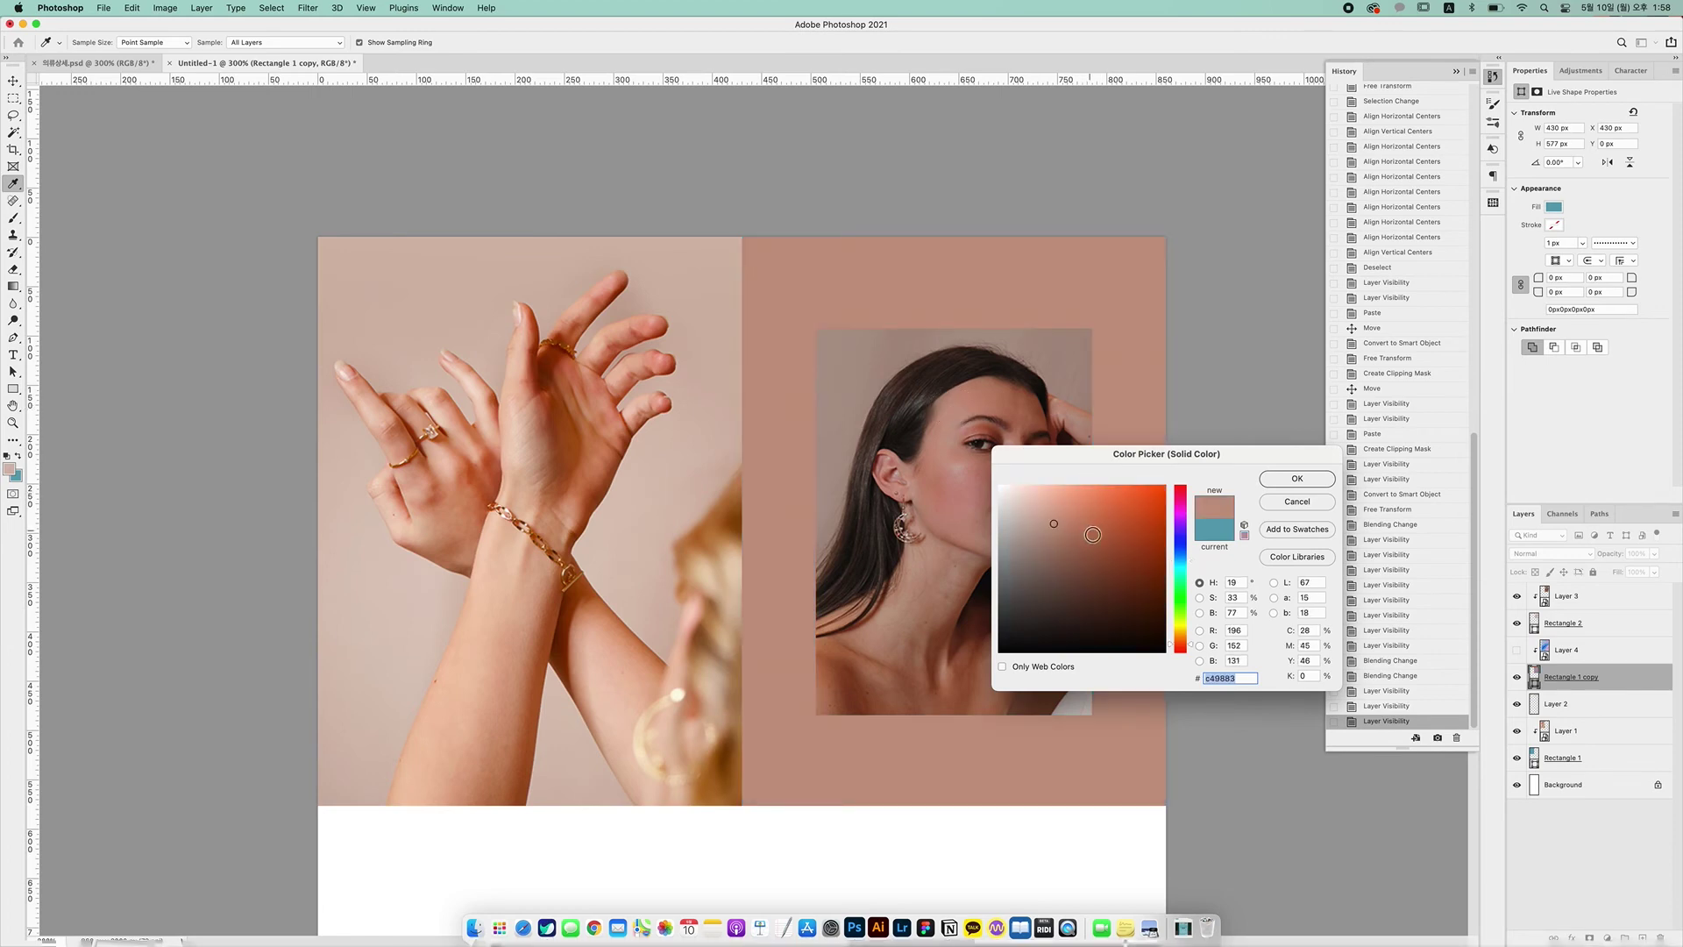
pyautogui.moveTo(1056, 522)
pyautogui.mouseDown()
pyautogui.moveTo(1113, 554)
pyautogui.moveTo(1077, 585)
pyautogui.mouseUp()
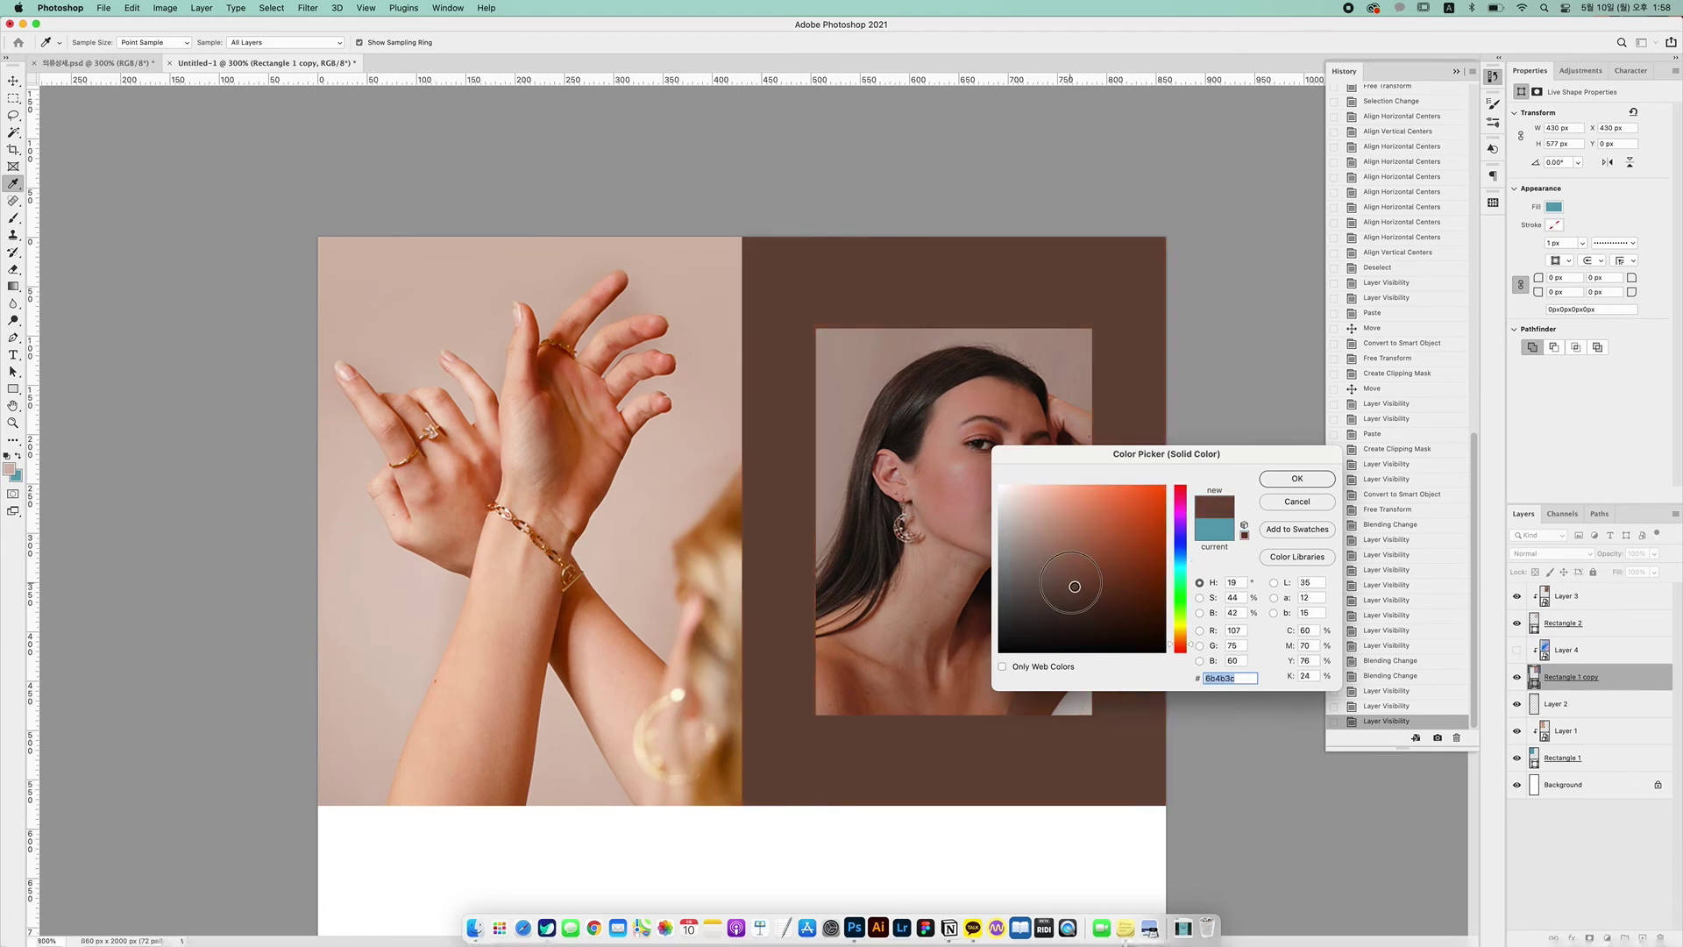
pyautogui.click(1297, 480)
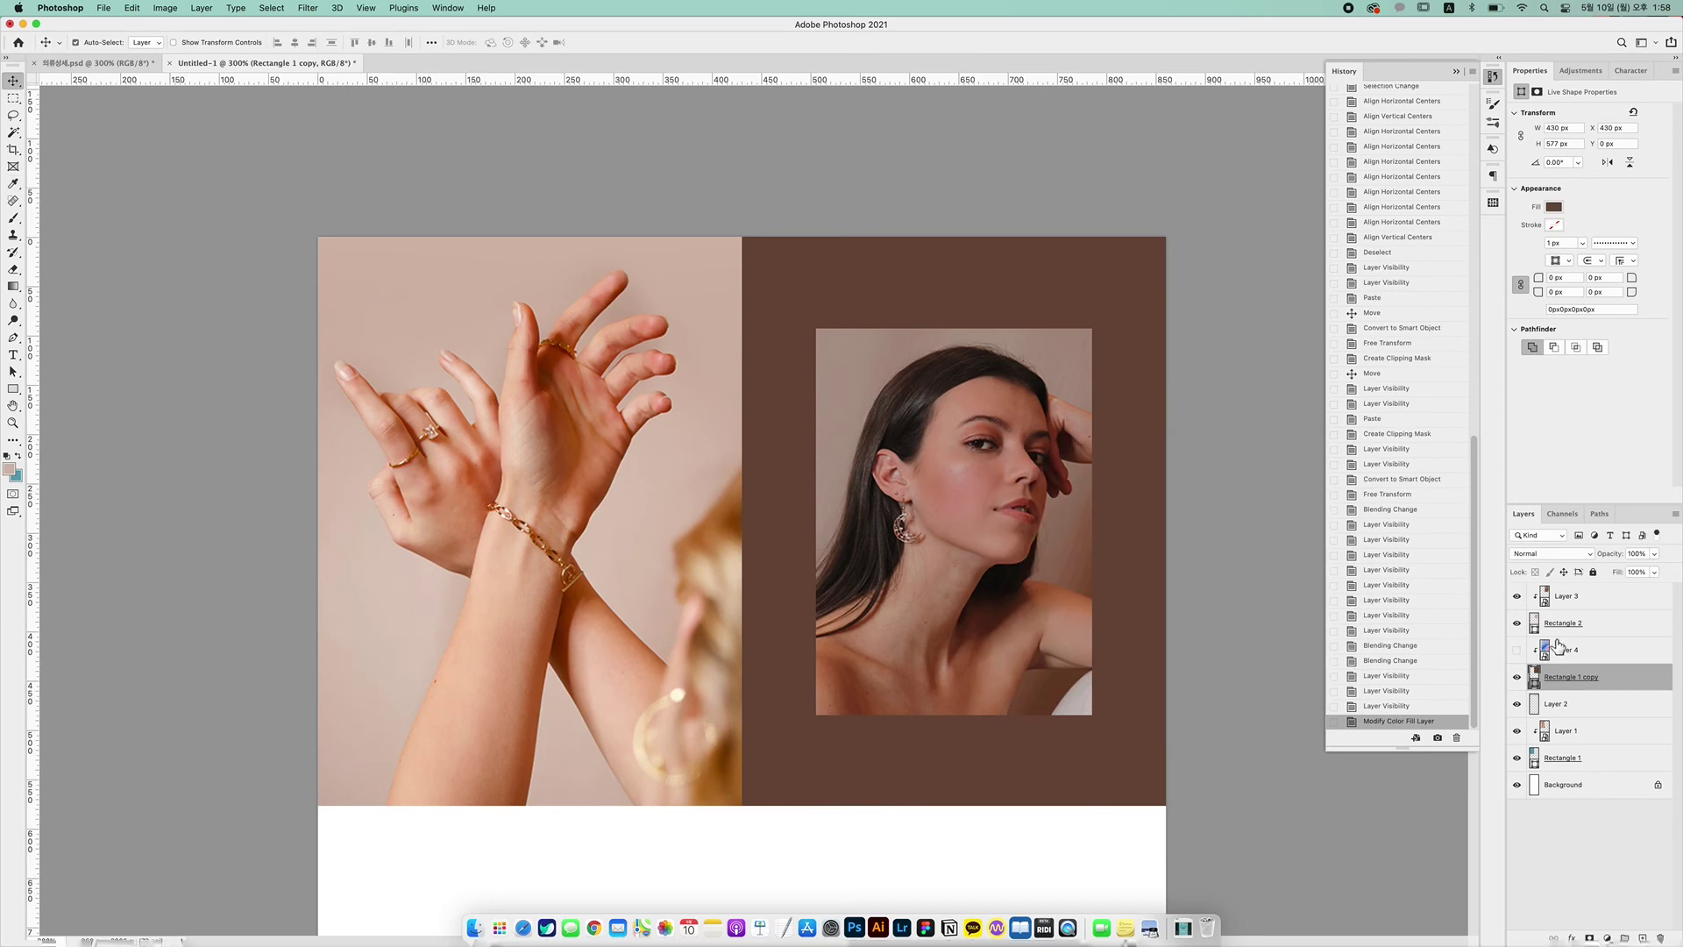
pyautogui.click(1517, 650)
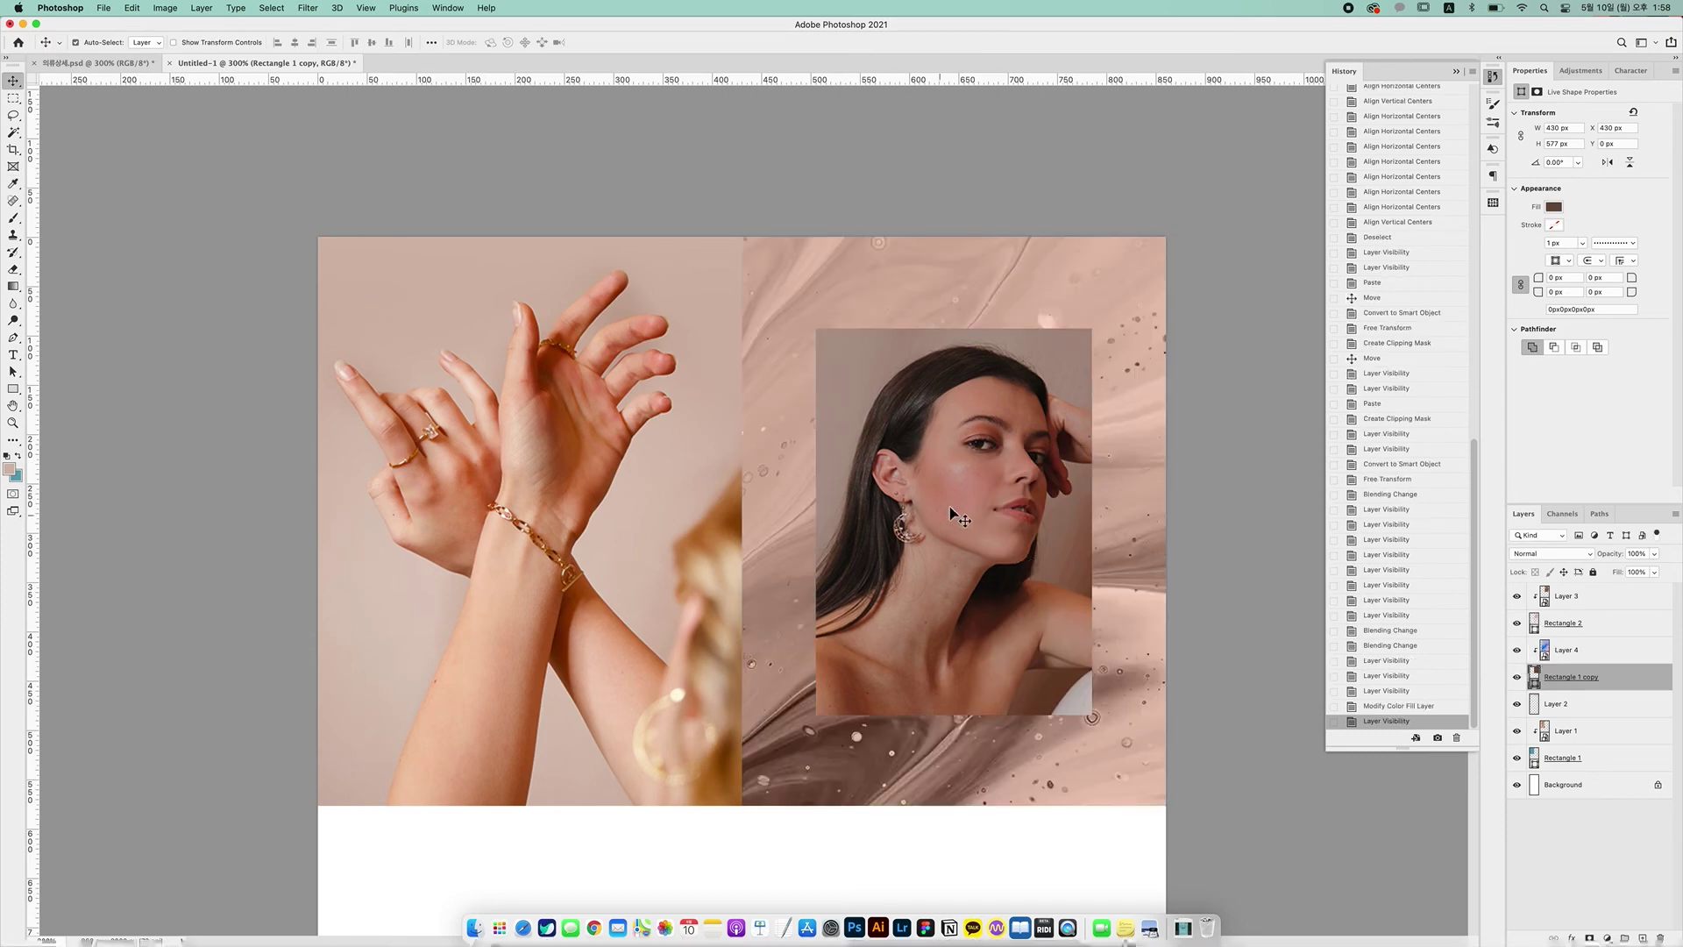
# Lower the painting layer's opacity to 39% and shift the texture to about X 199 px, Y -23 px
pyautogui.click(1568, 652)
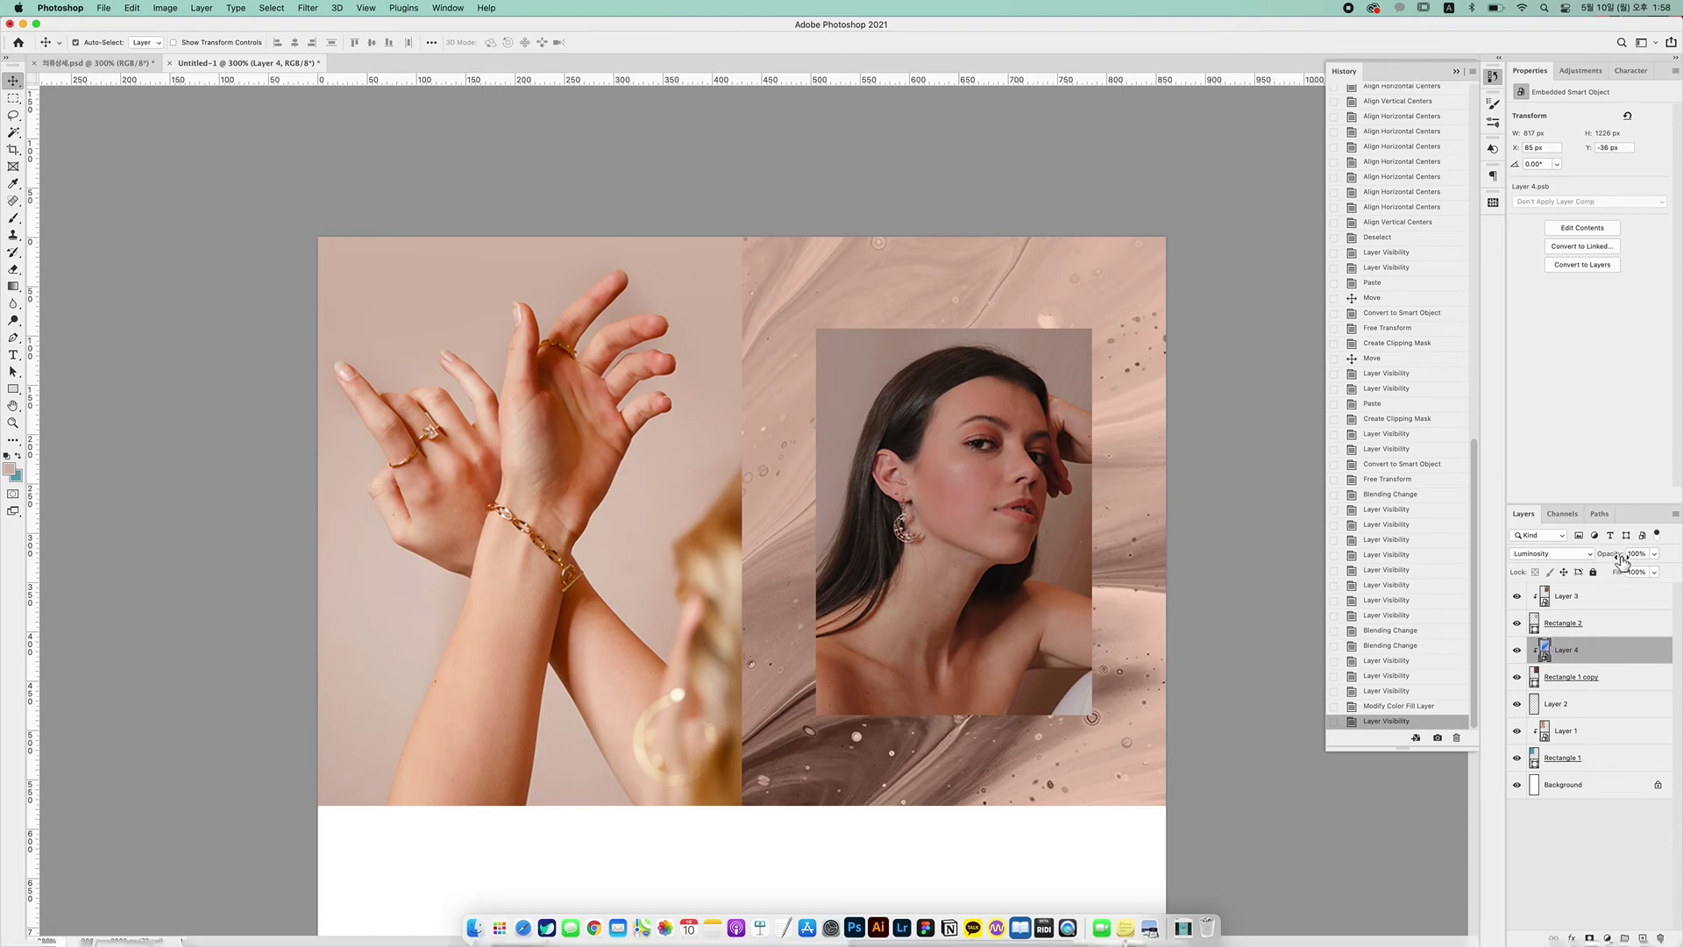
pyautogui.moveTo(1619, 561); pyautogui.dragTo(1580, 561)
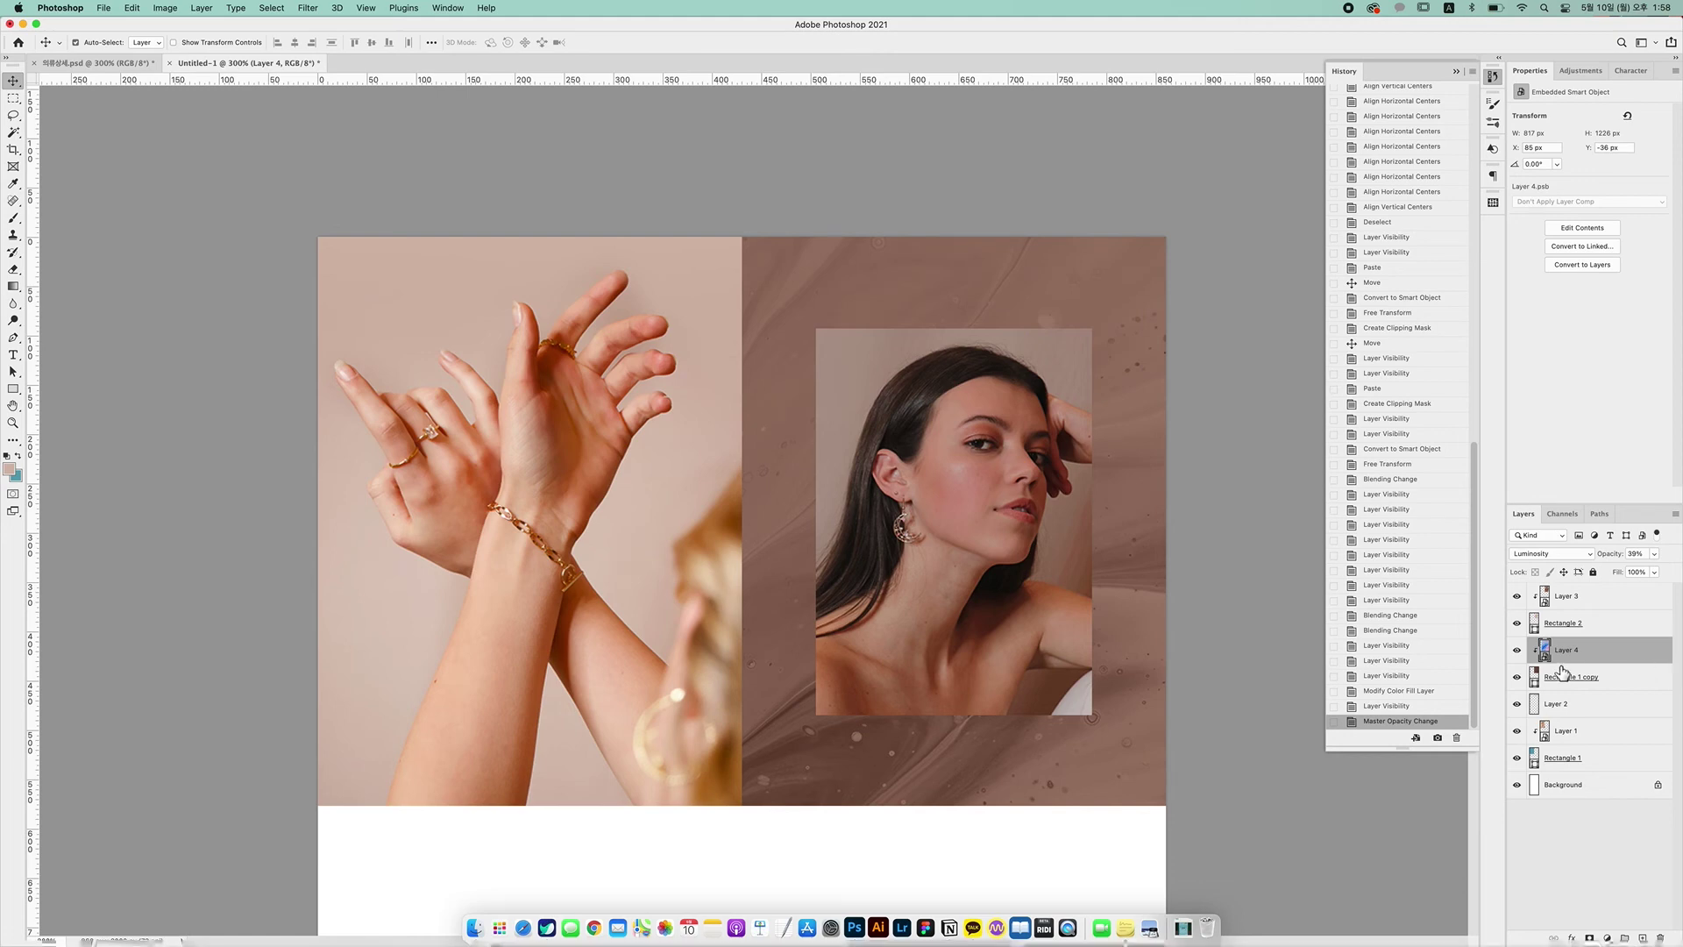
pyautogui.moveTo(1008, 648); pyautogui.dragTo(1203, 563)
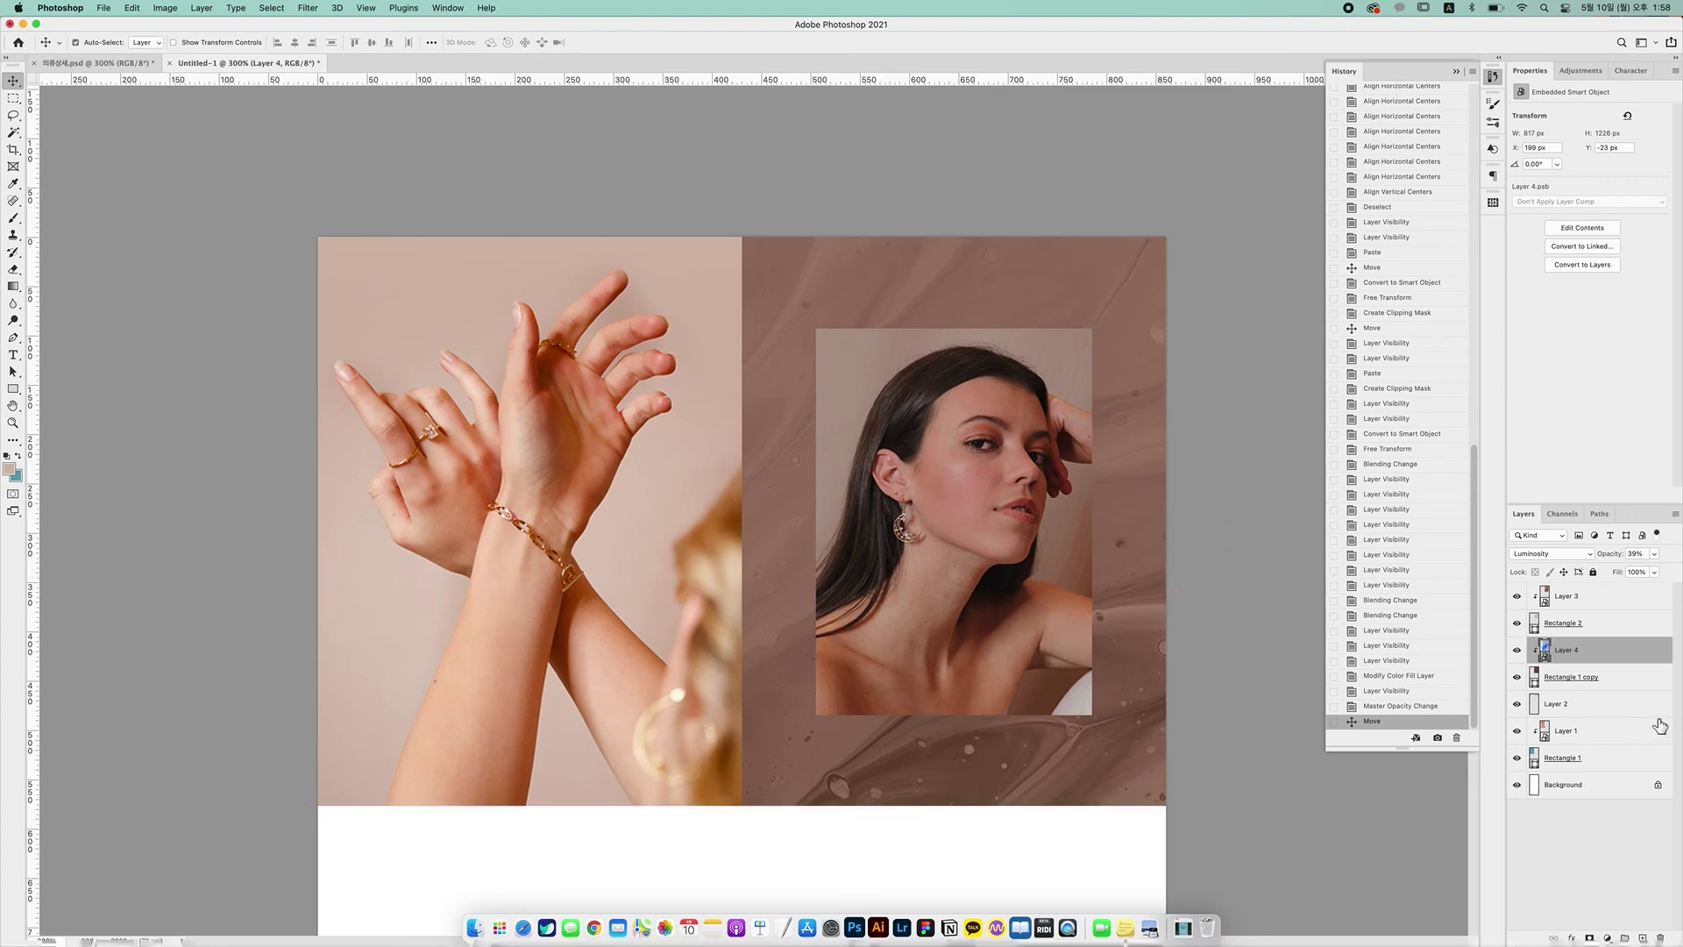
# Darken the brown rectangle's fill beneath the texture to about #412517 and deselect the layer
pyautogui.doubleClick(1536, 681)
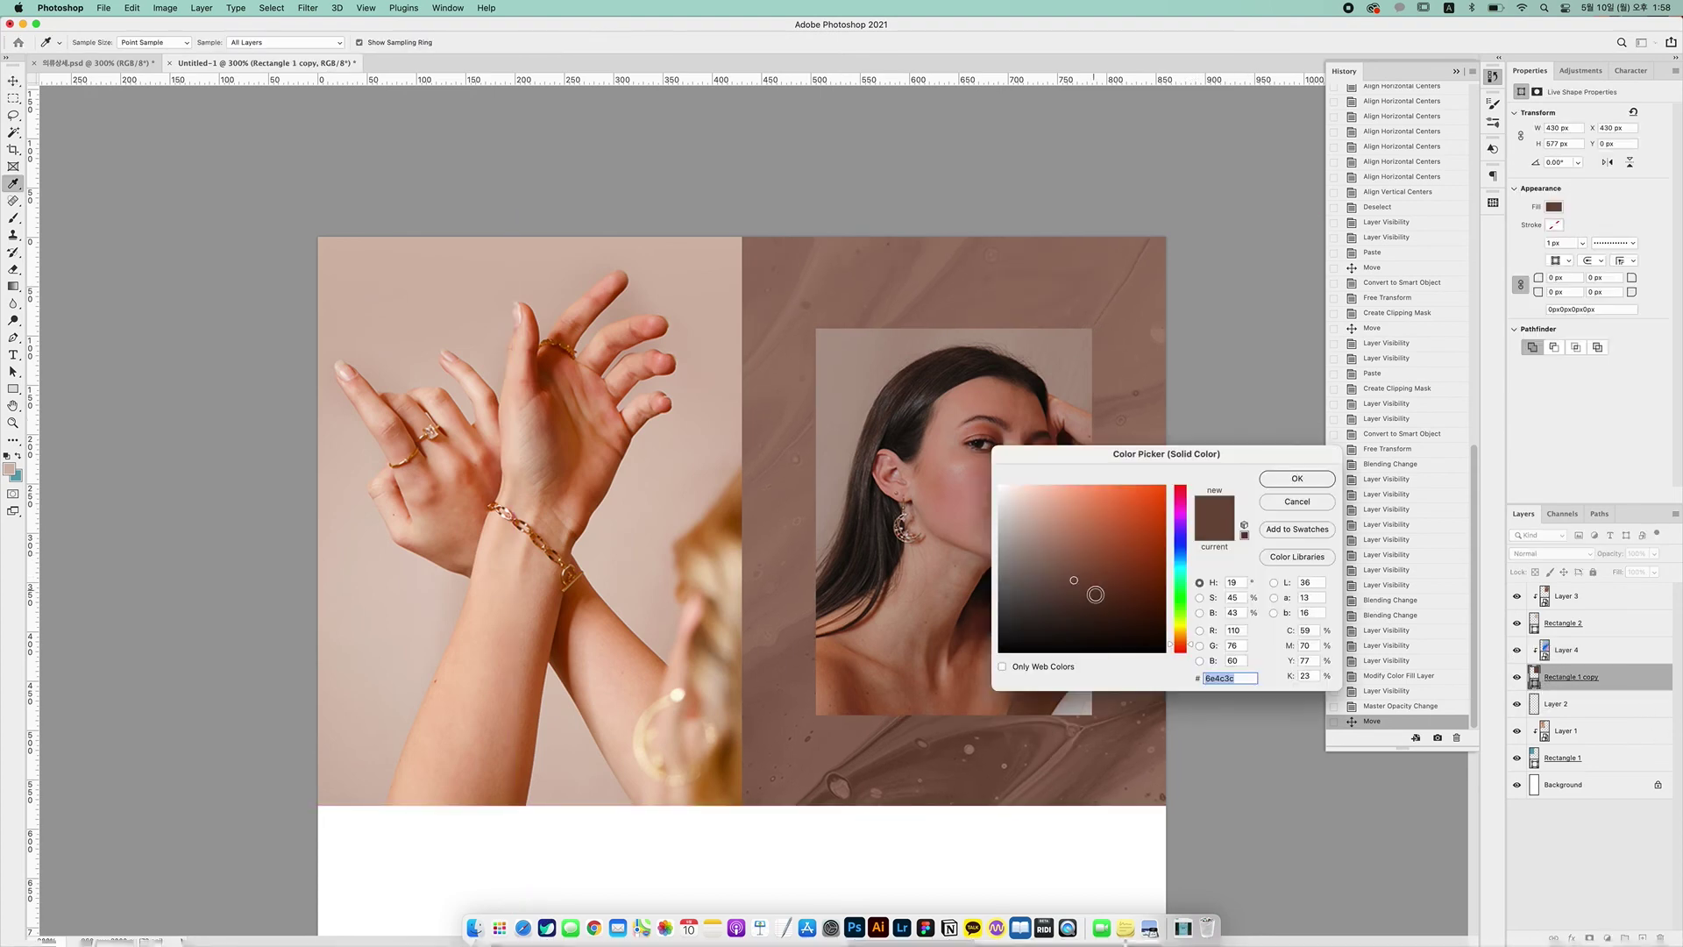
pyautogui.click(1060, 630)
pyautogui.click(1051, 602)
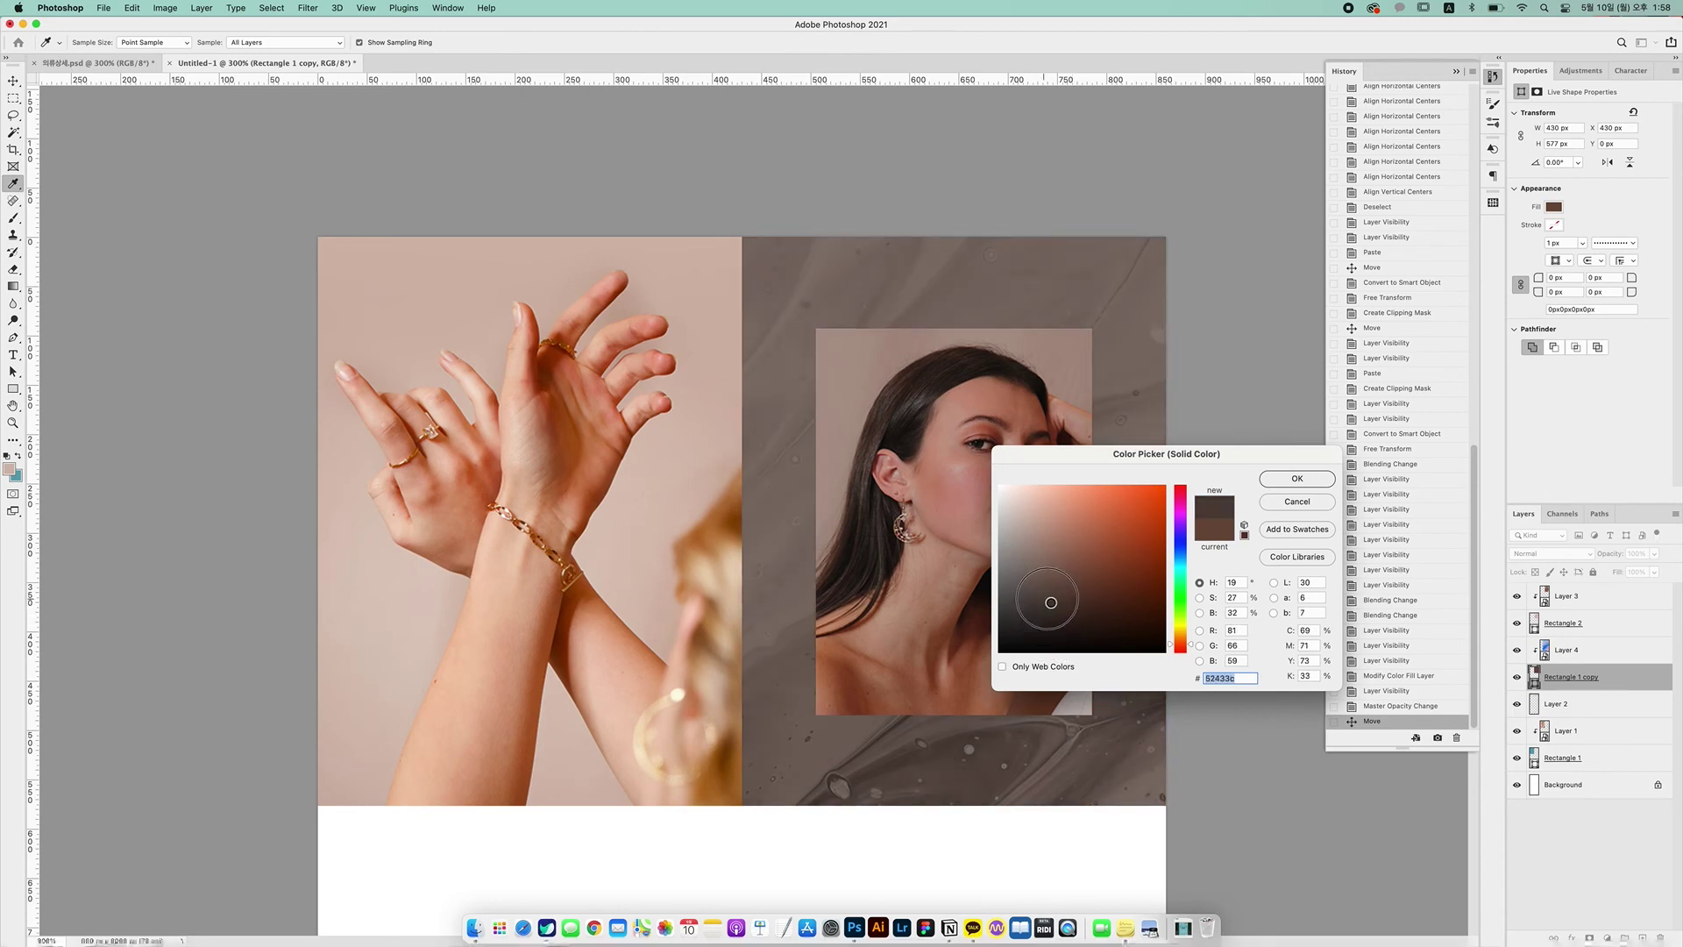
pyautogui.moveTo(1051, 602)
pyautogui.mouseDown()
pyautogui.moveTo(1104, 593)
pyautogui.moveTo(1111, 613)
pyautogui.mouseUp()
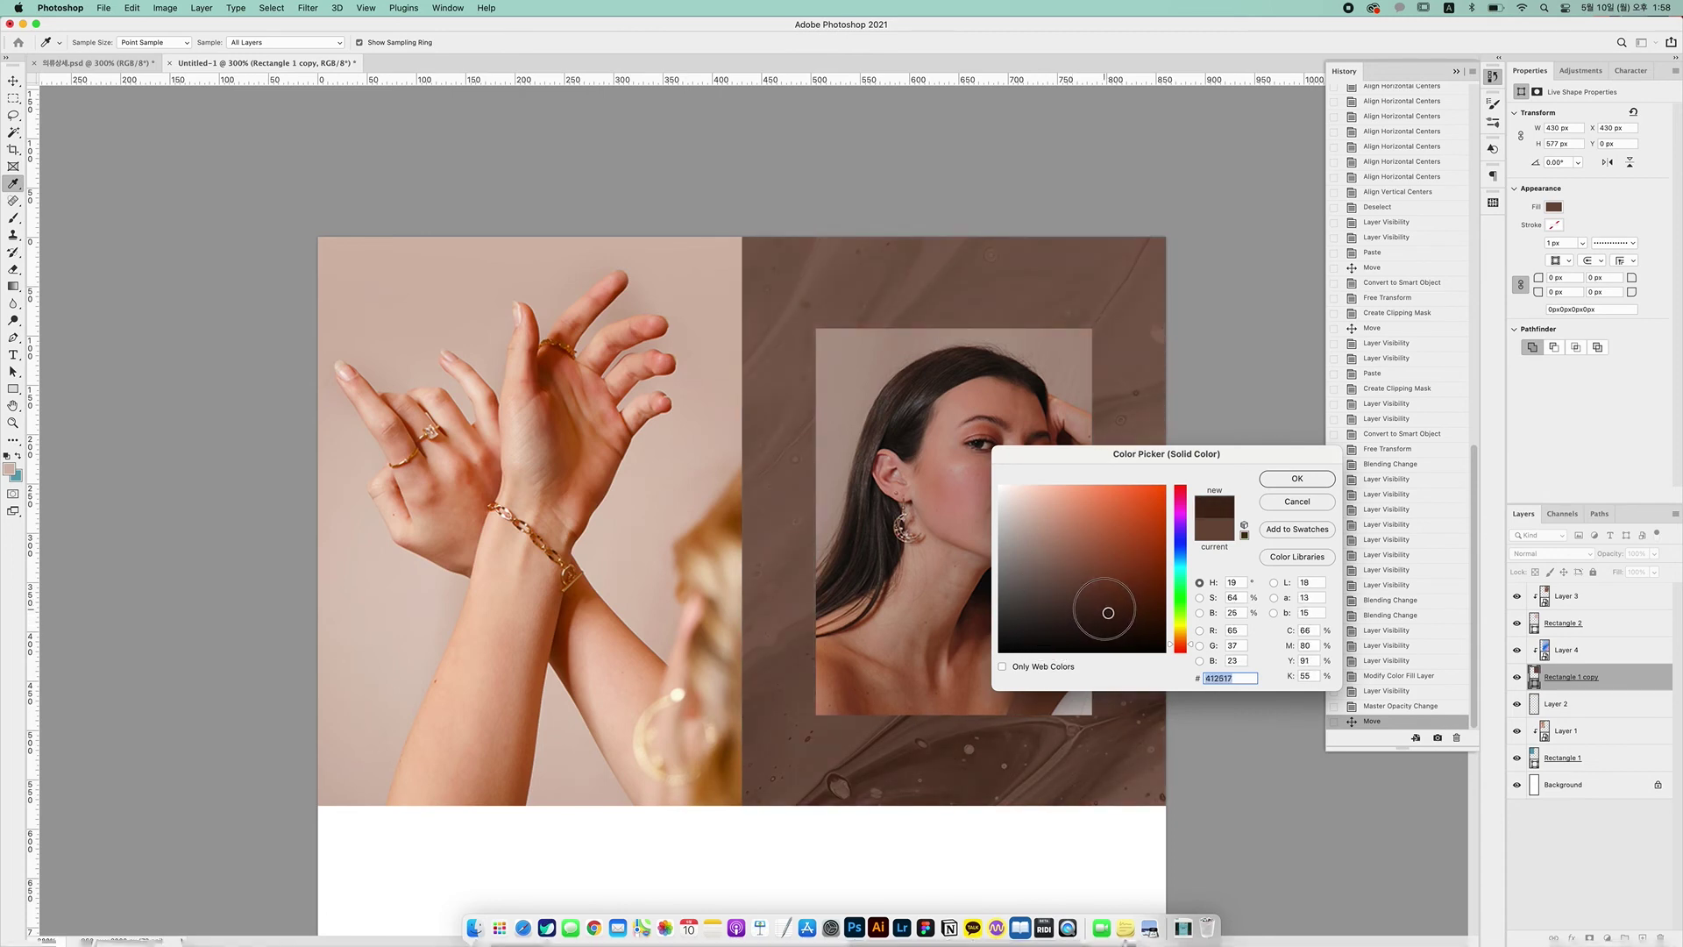
pyautogui.click(1298, 479)
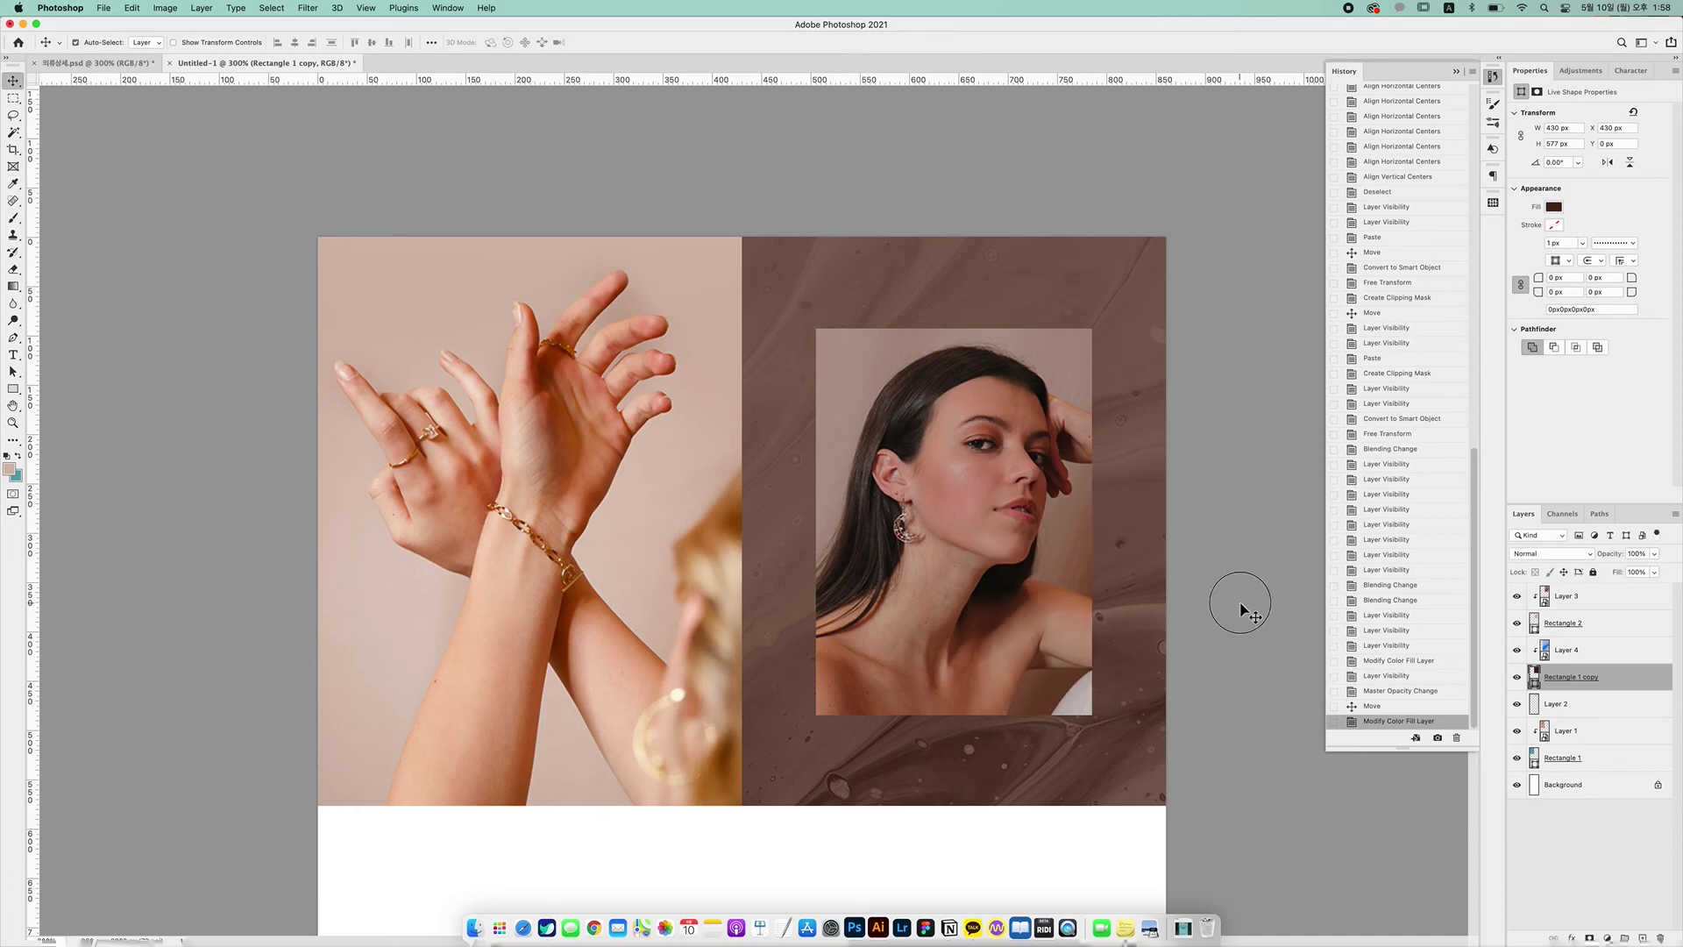
pyautogui.click(1240, 602)
# Add a SHINEE text layer above the portrait on the brown half
pyautogui.moveTo(848, 899); pyautogui.dragTo(899, 464)
pyautogui.moveTo(893, 647)
pyautogui.mouseDown()
pyautogui.moveTo(913, 395)
pyautogui.moveTo(894, 398)
pyautogui.moveTo(909, 613)
pyautogui.moveTo(943, 524)
pyautogui.moveTo(886, 627)
pyautogui.mouseUp()
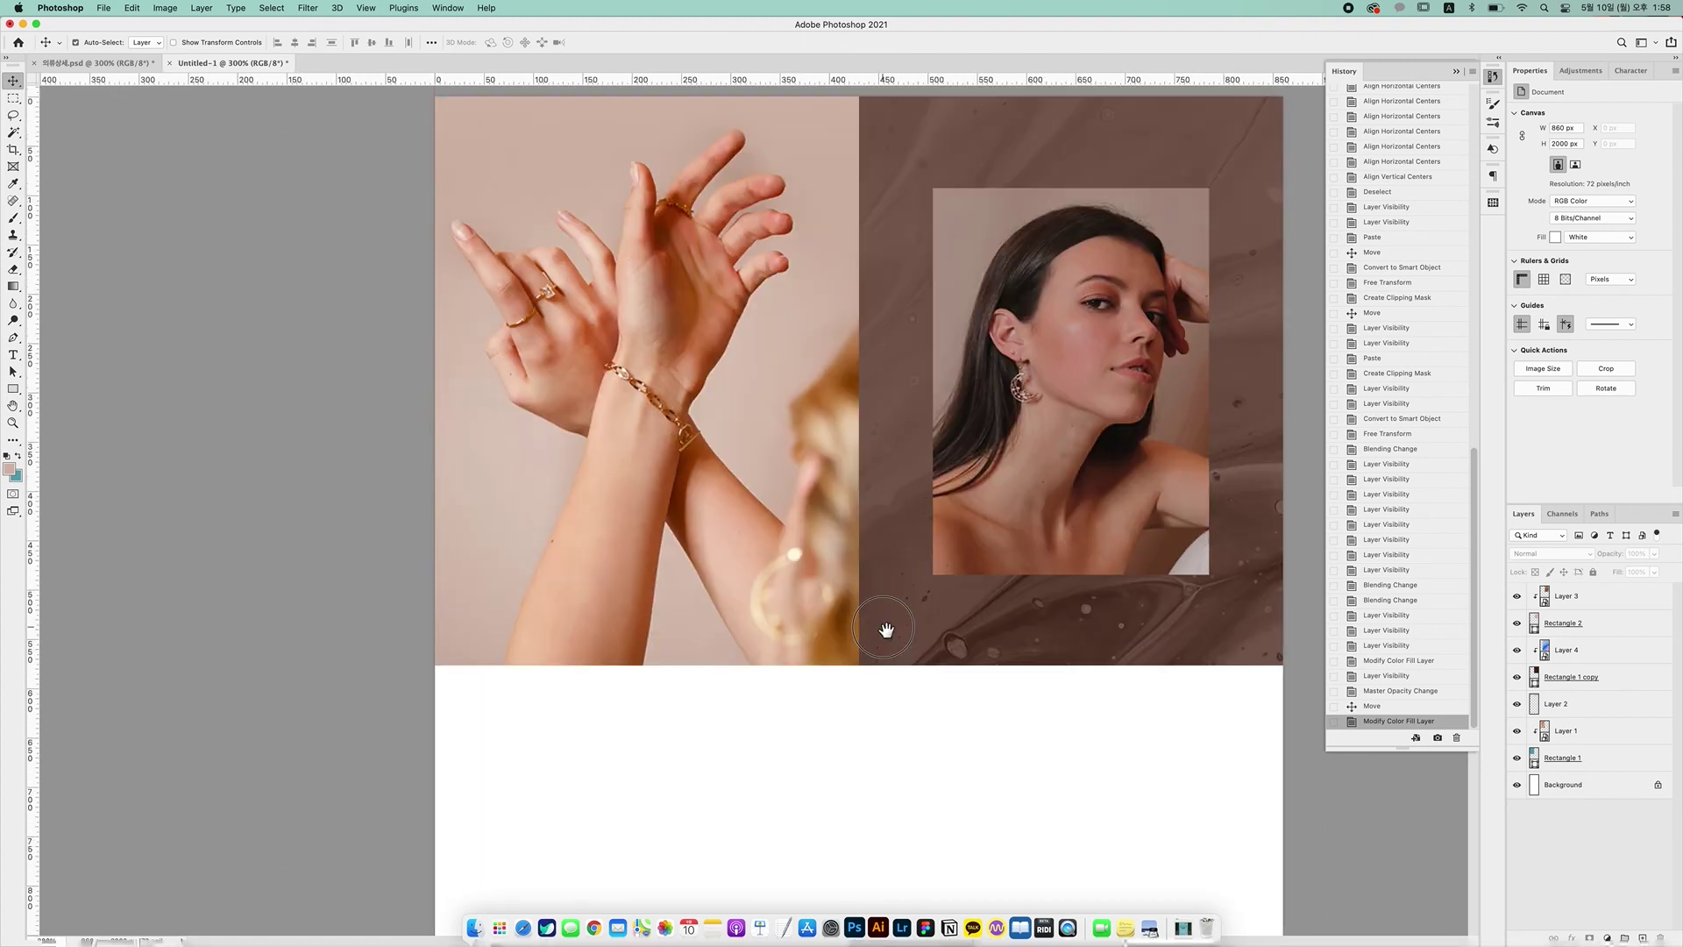
pyautogui.moveTo(815, 780); pyautogui.dragTo(859, 714)
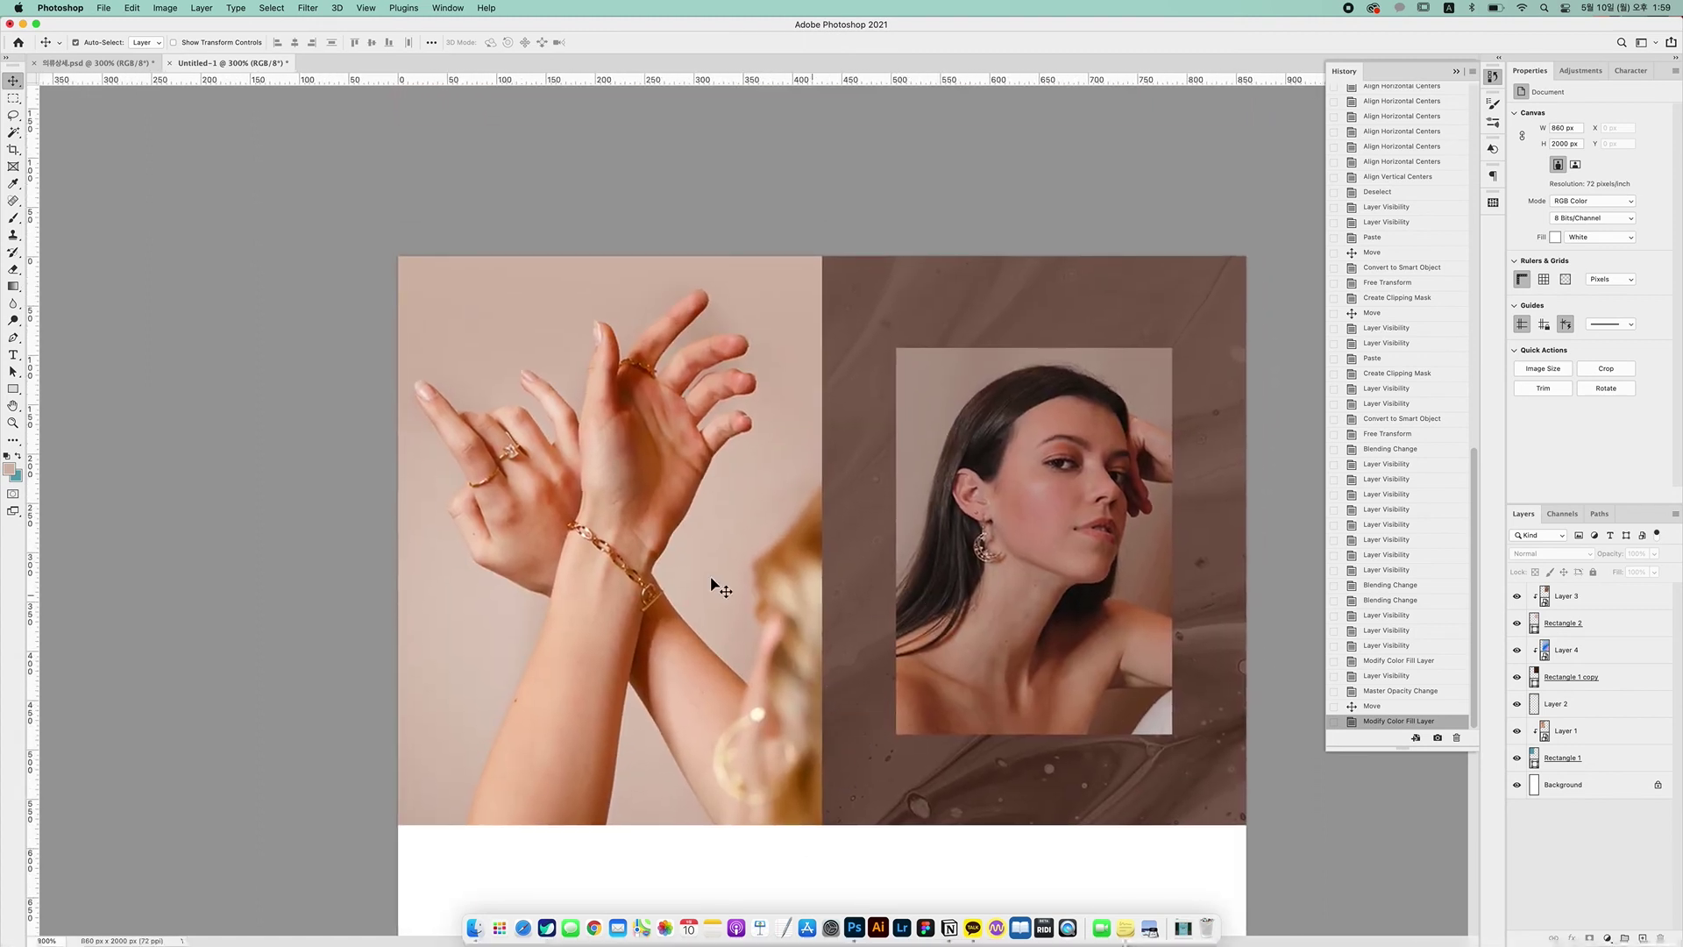
pyautogui.moveTo(987, 559); pyautogui.dragTo(987, 518)
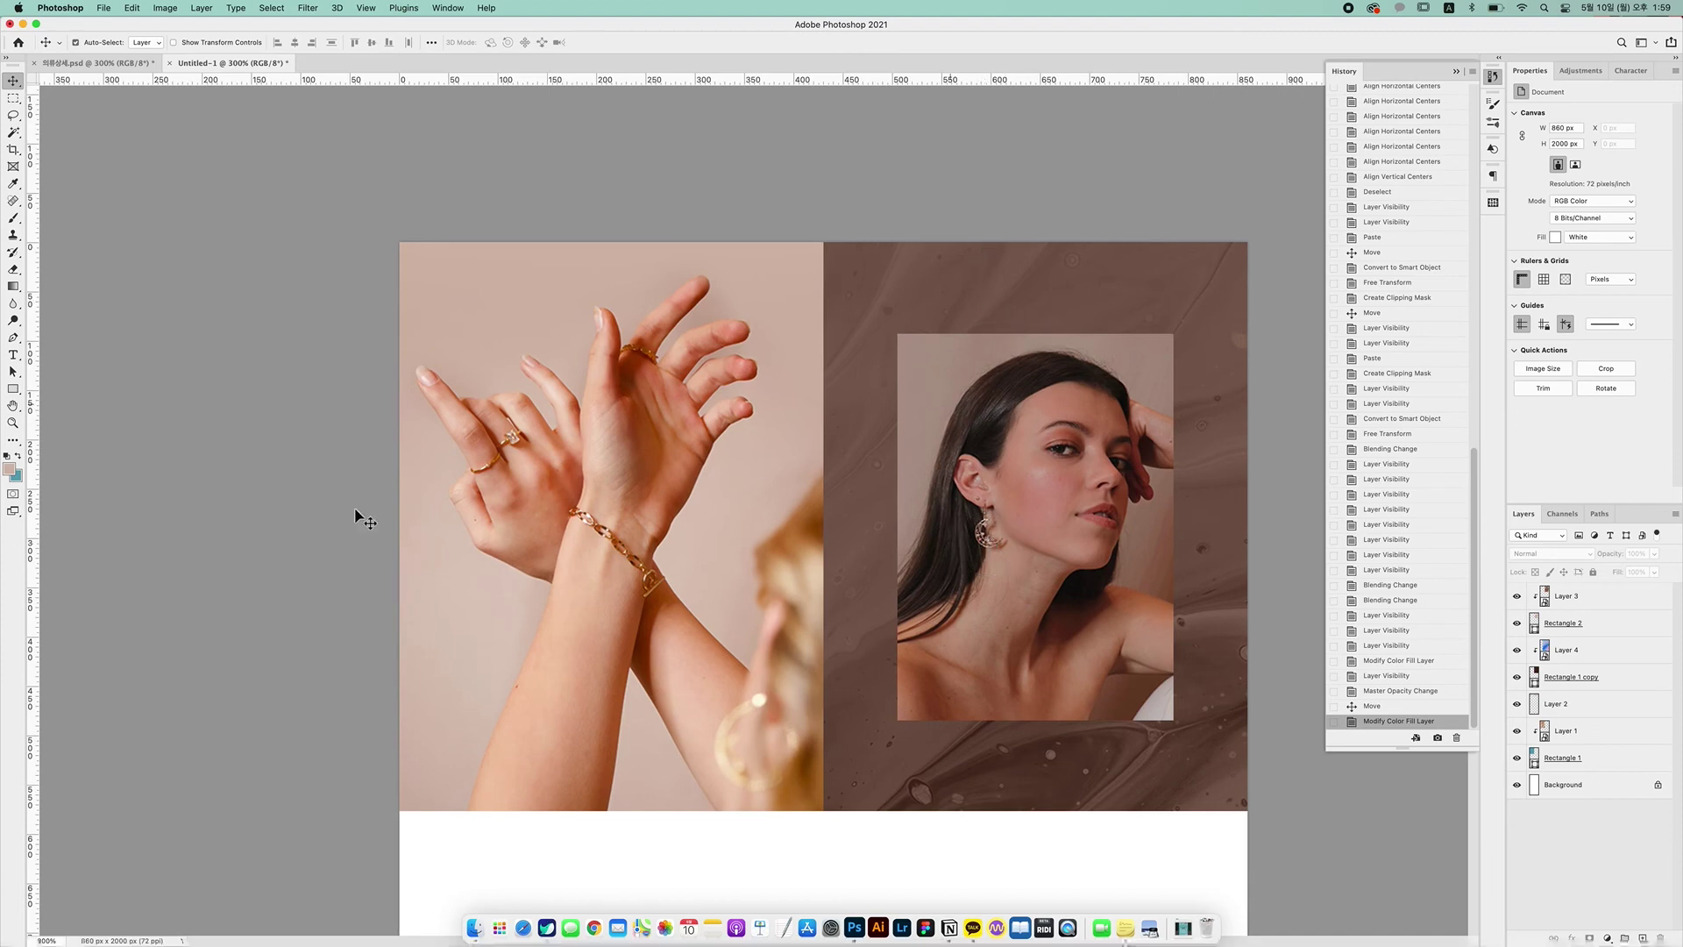
pyautogui.click(12, 361)
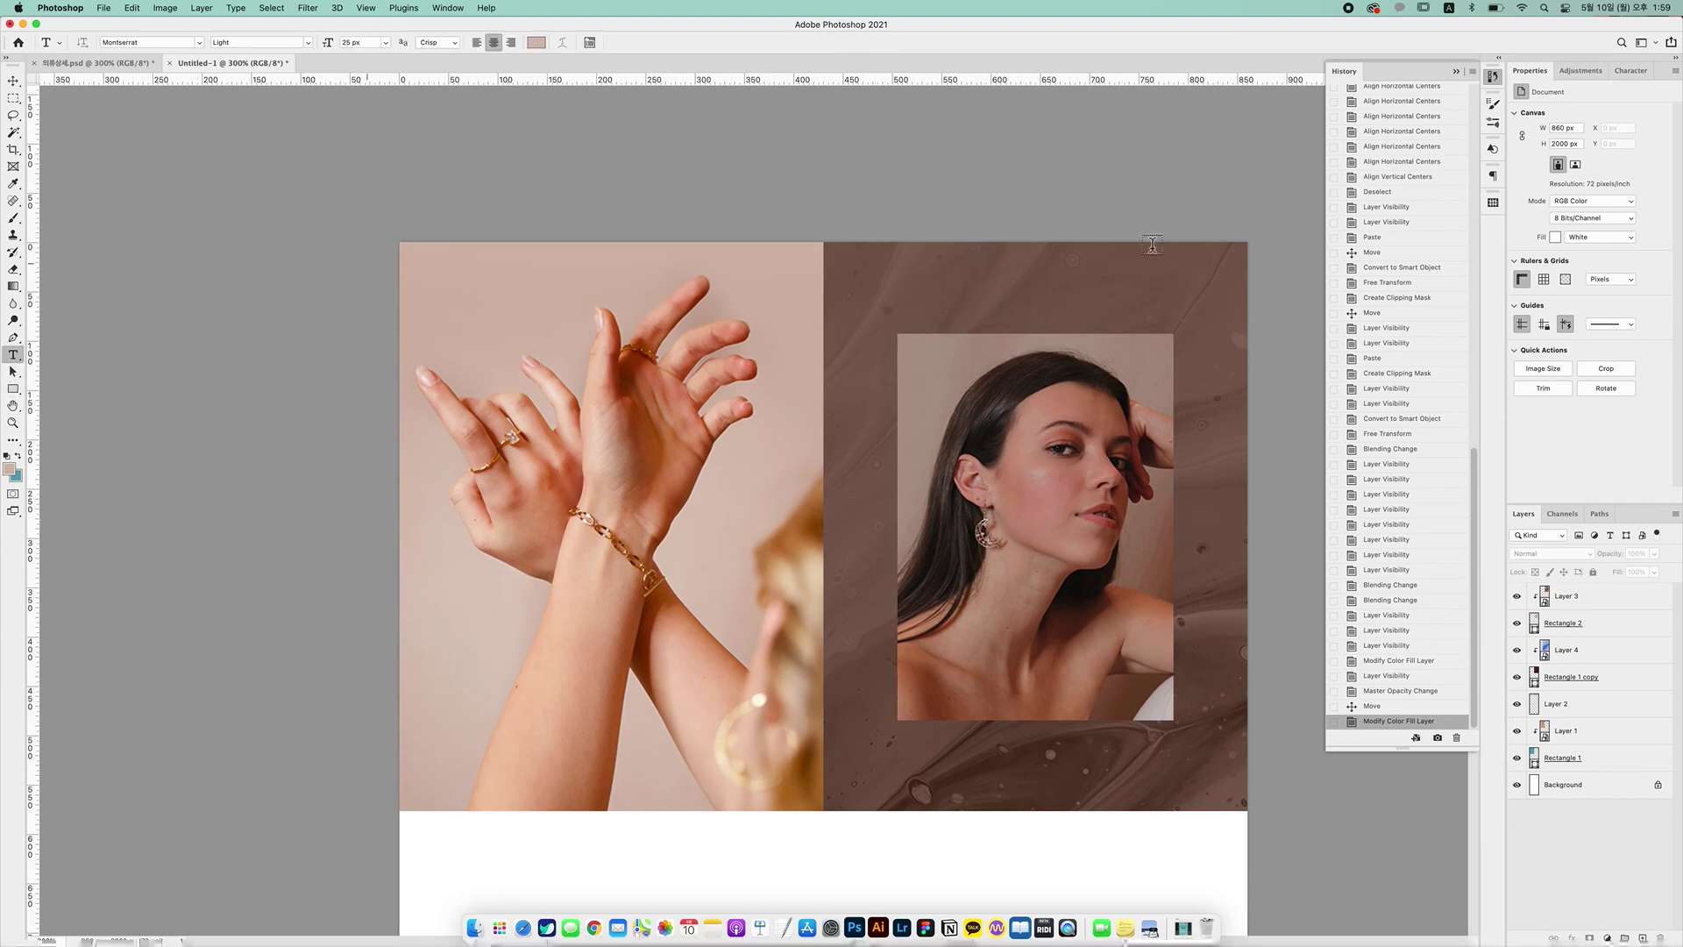
pyautogui.click(962, 325)
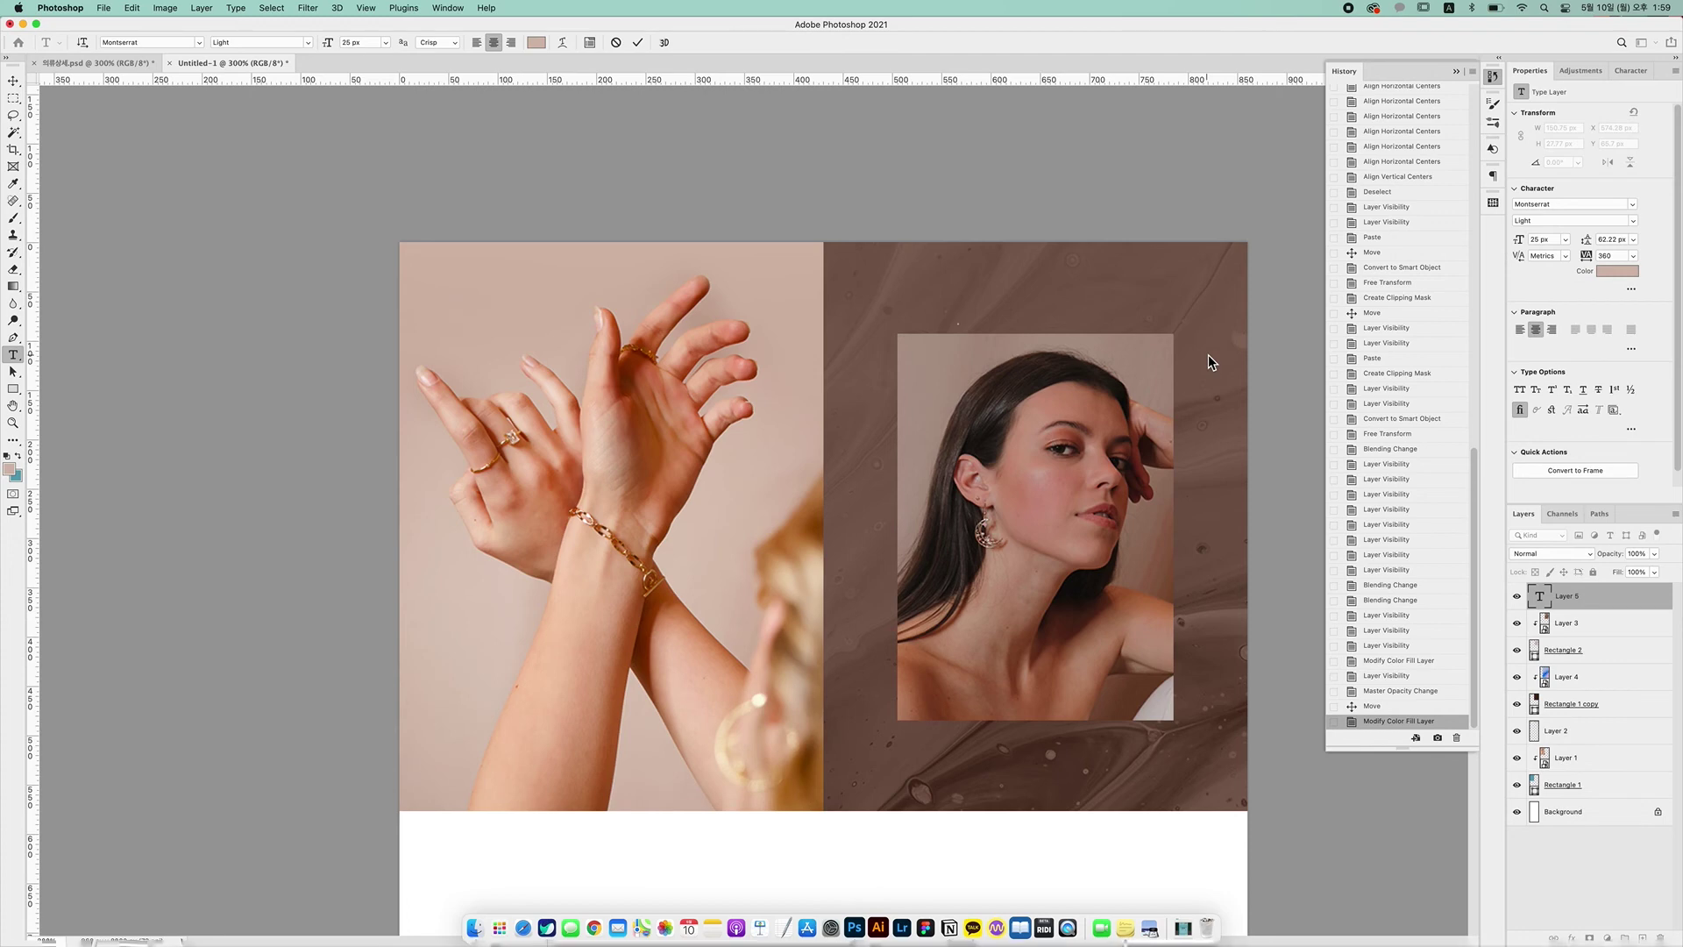
pyautogui.press('BackSpace')
pyautogui.press('BackSpace')
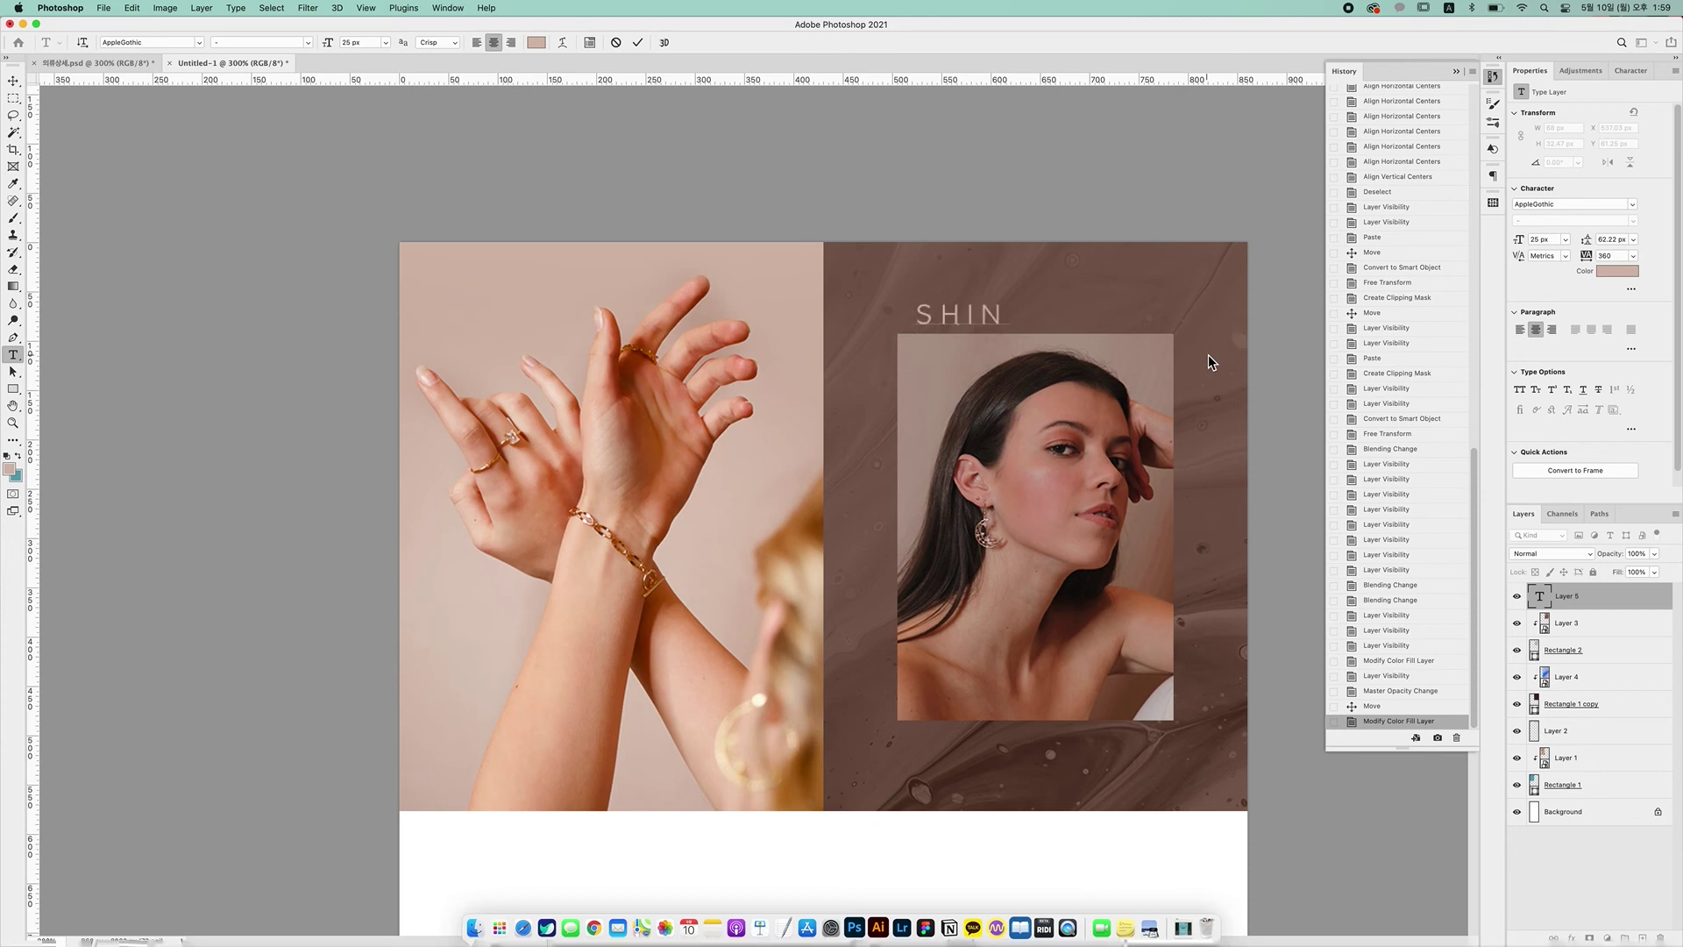
pyautogui.write('EE')
pyautogui.press('Escape')
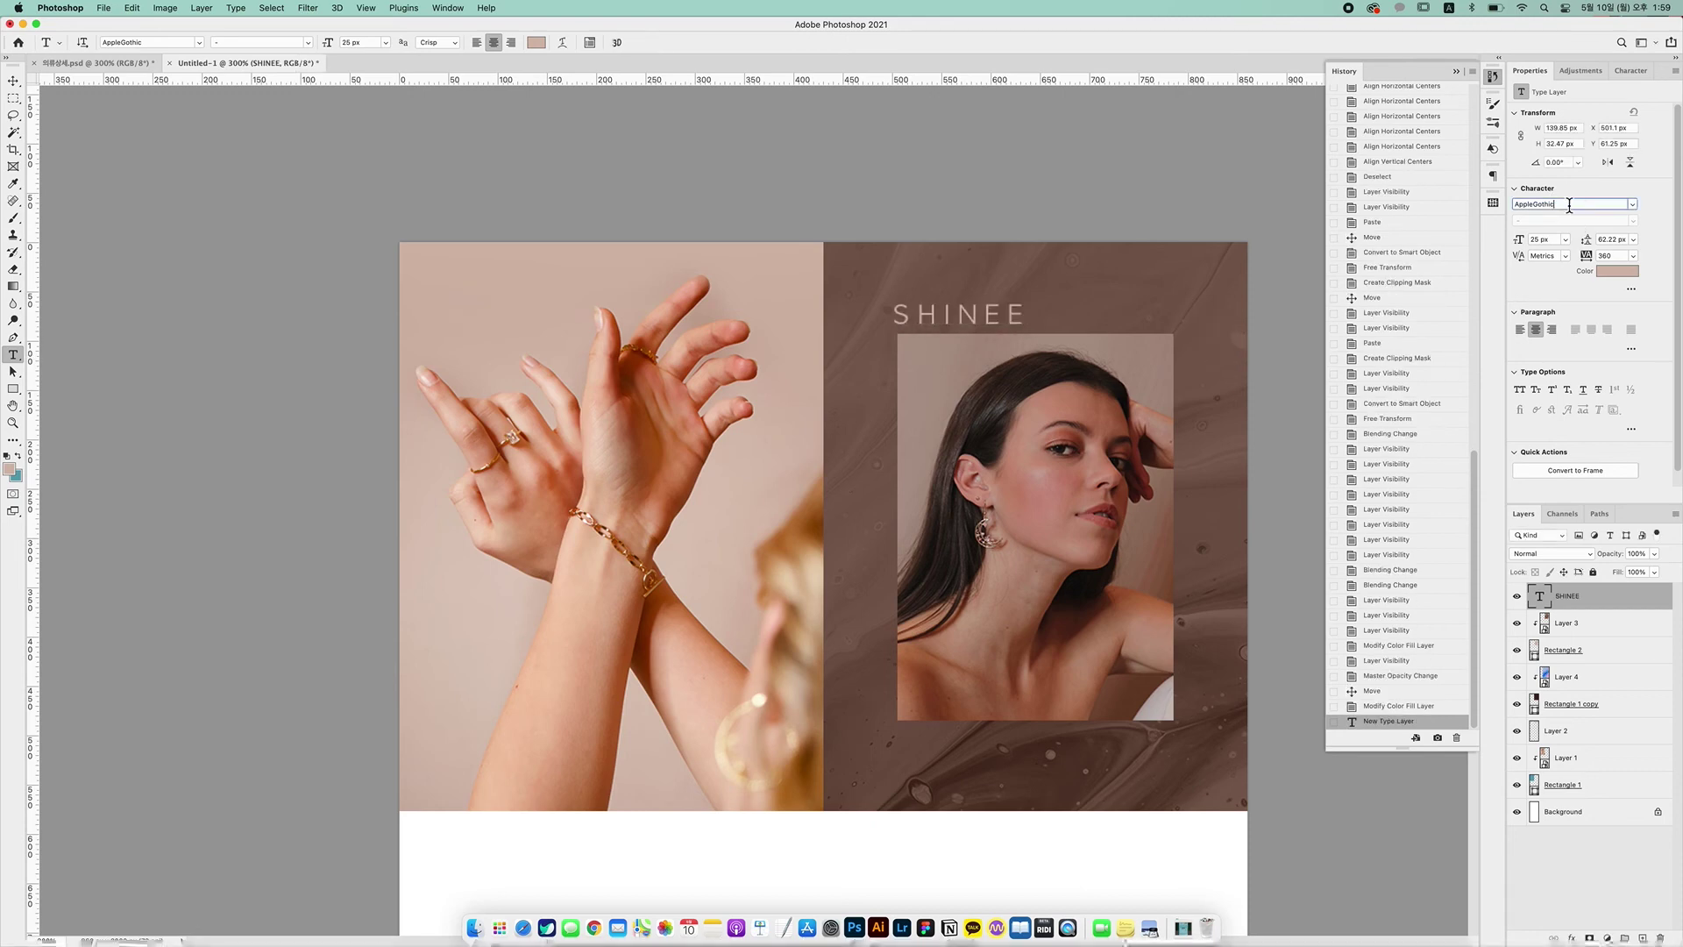
# Change the SHINEE text's font to Montserrat Regular
pyautogui.click(1568, 205)
pyautogui.write('MO')
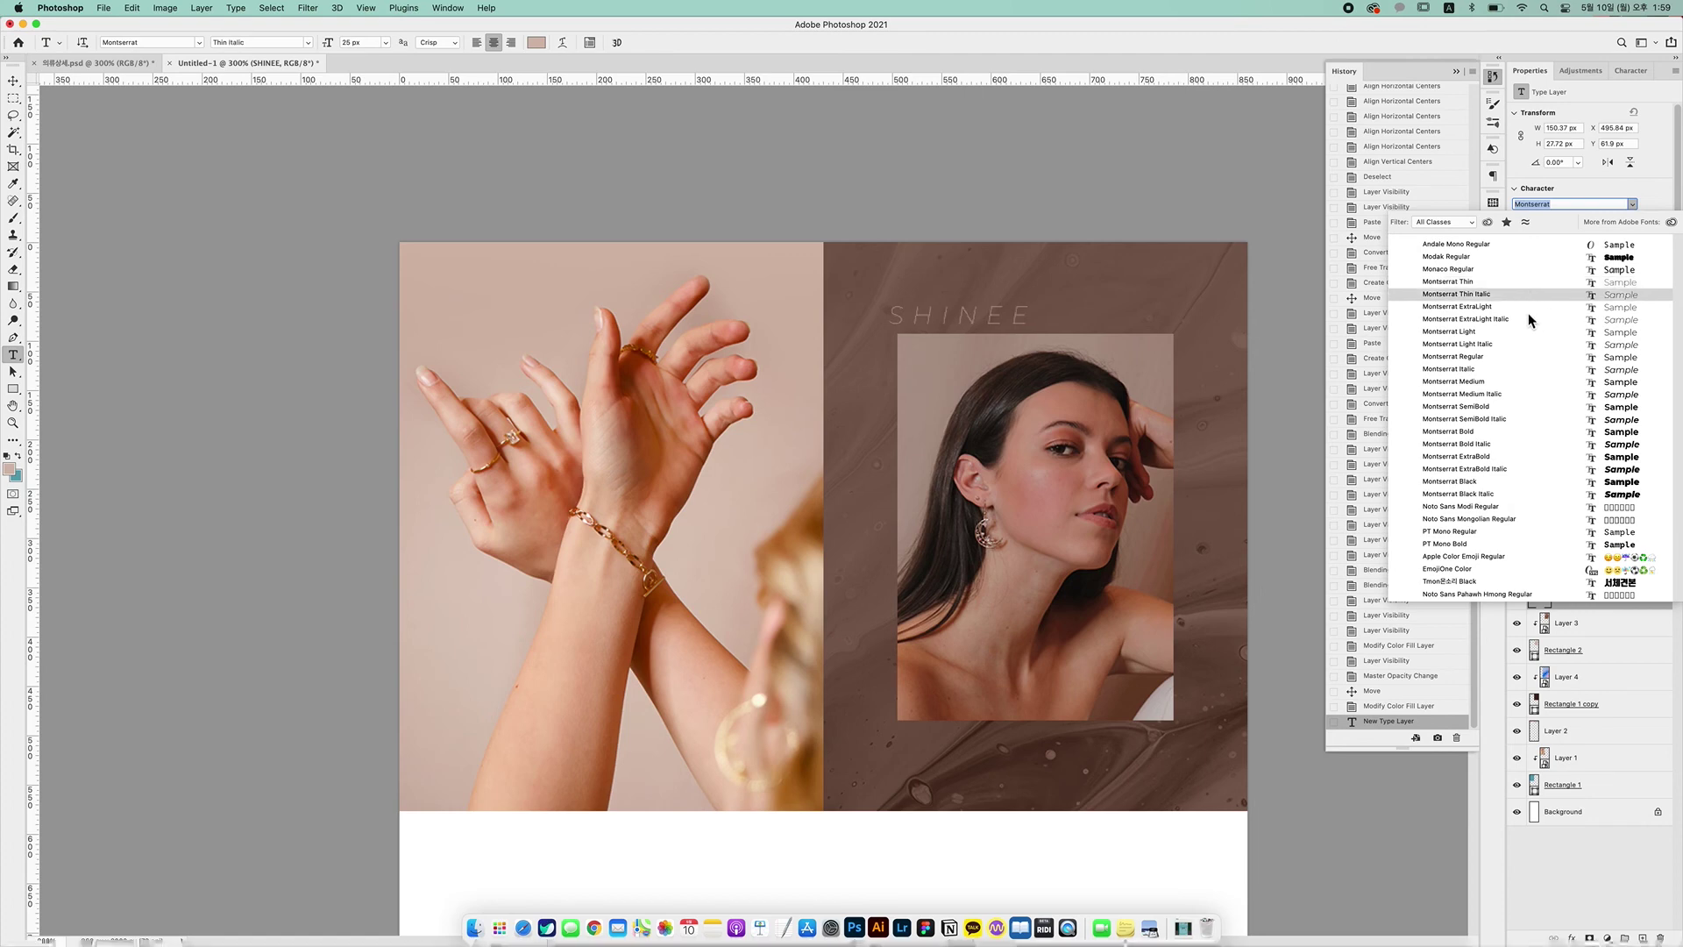
pyautogui.click(1532, 367)
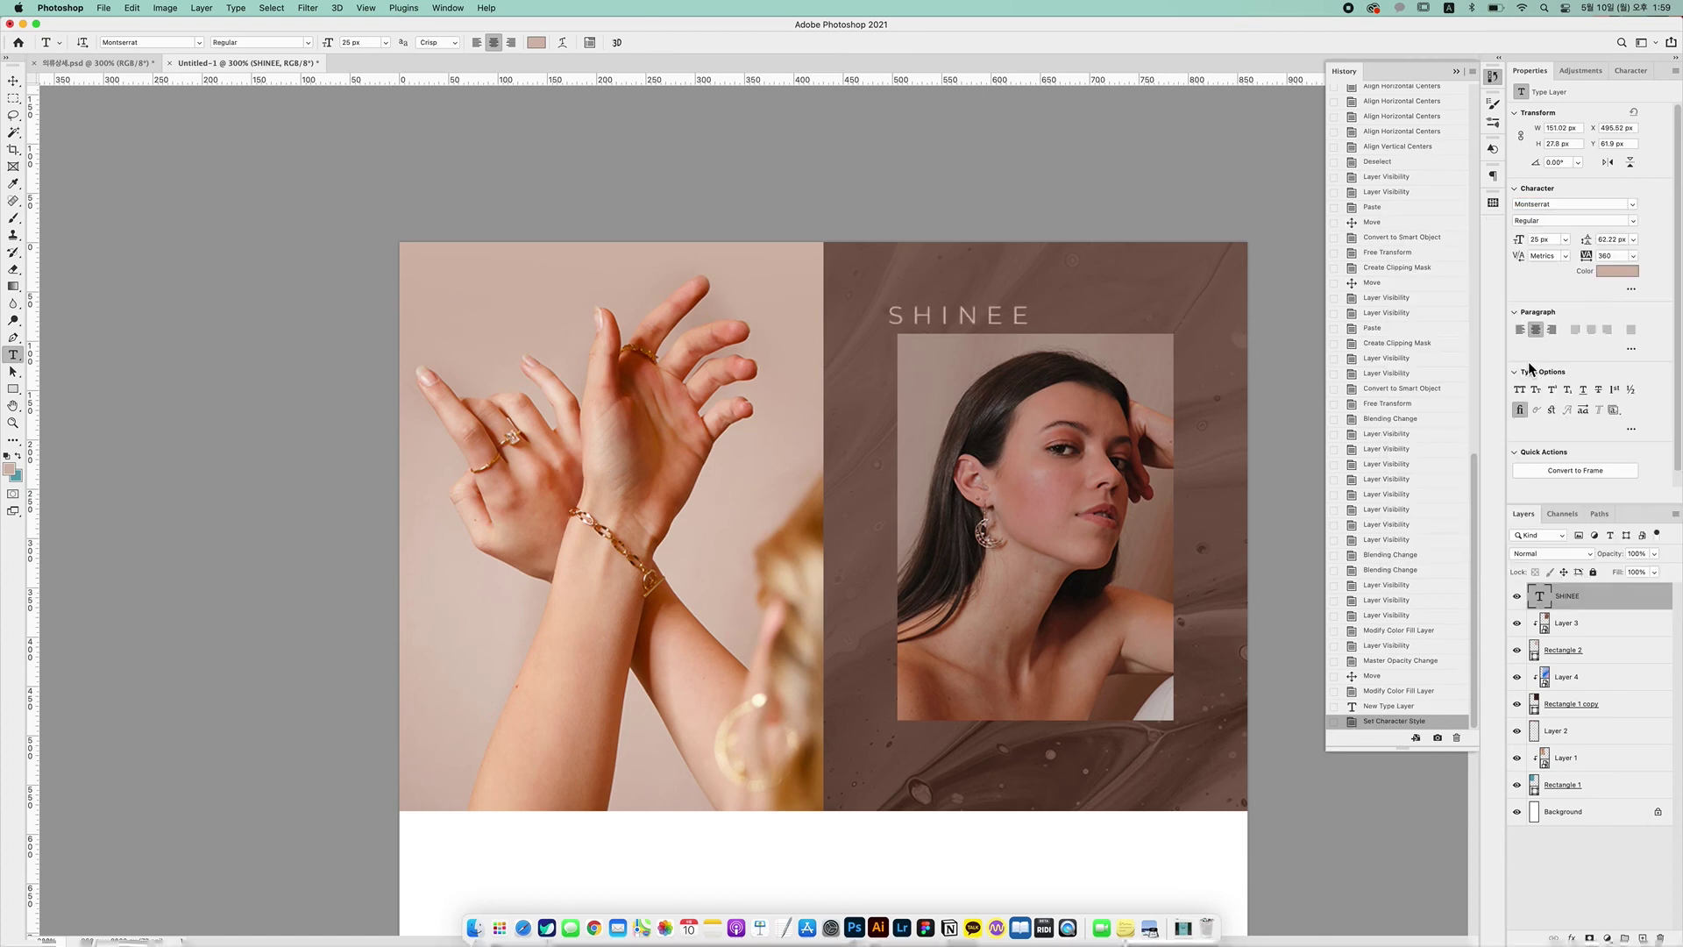
# Centre the SHINEE text horizontally on the brown rectangle using its outline as a selection, deselect, and nudge the text up to Y 59.9 px
pyautogui.click(14, 81)
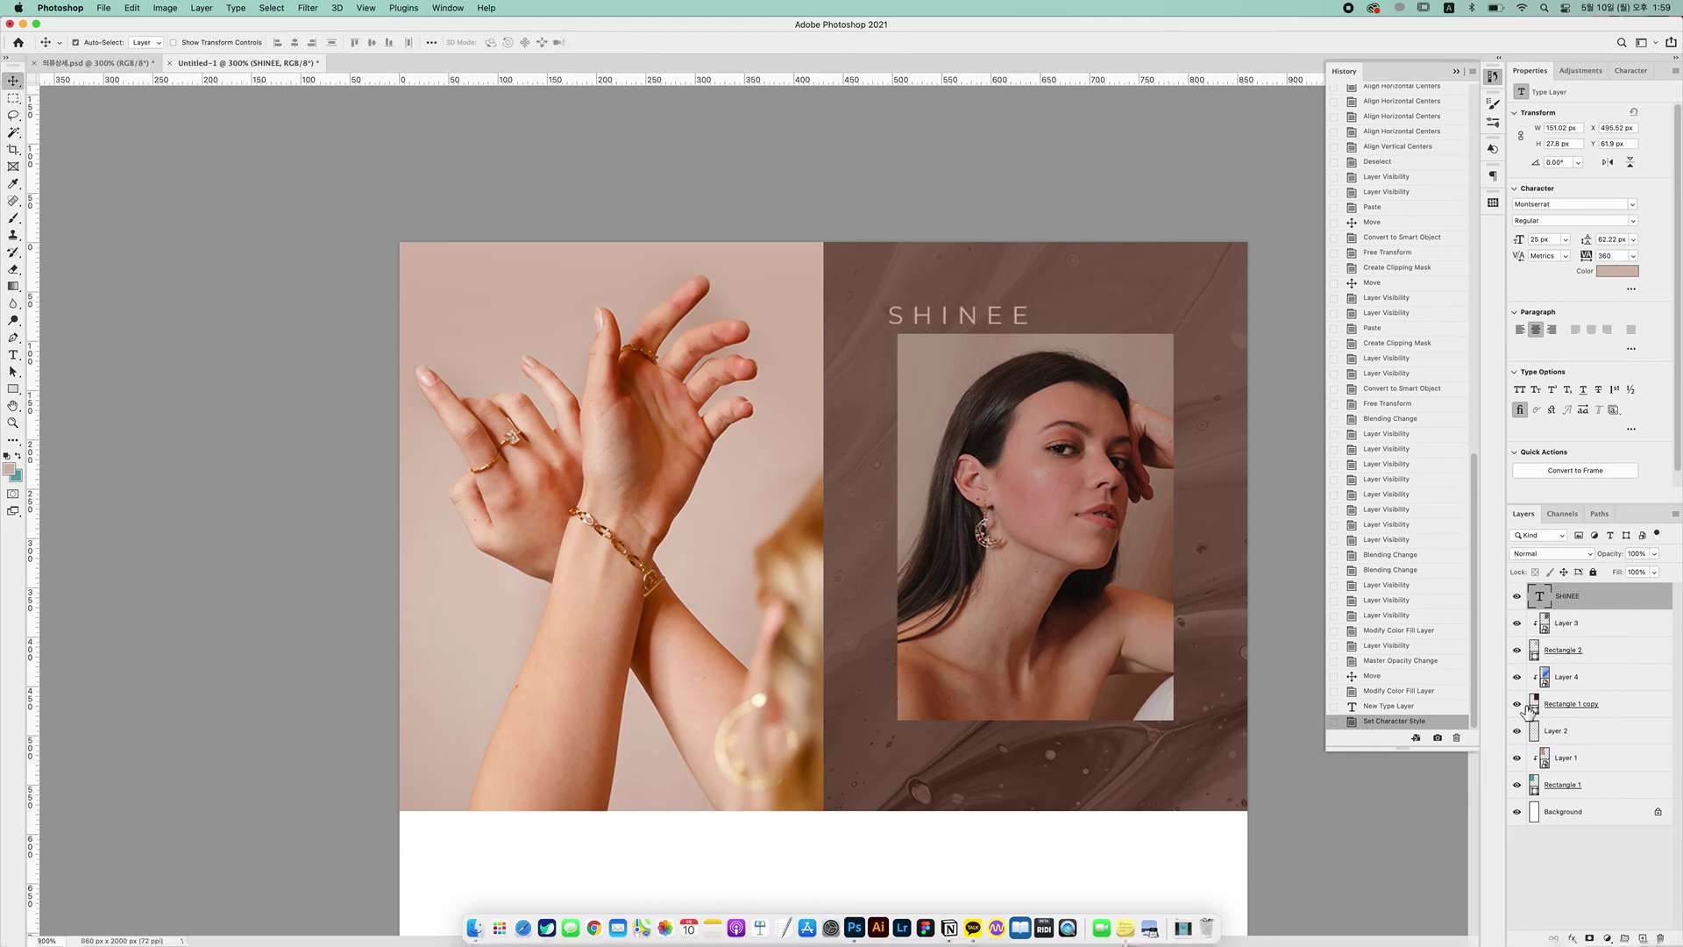
pyautogui.click(1517, 703)
pyautogui.click(1517, 704)
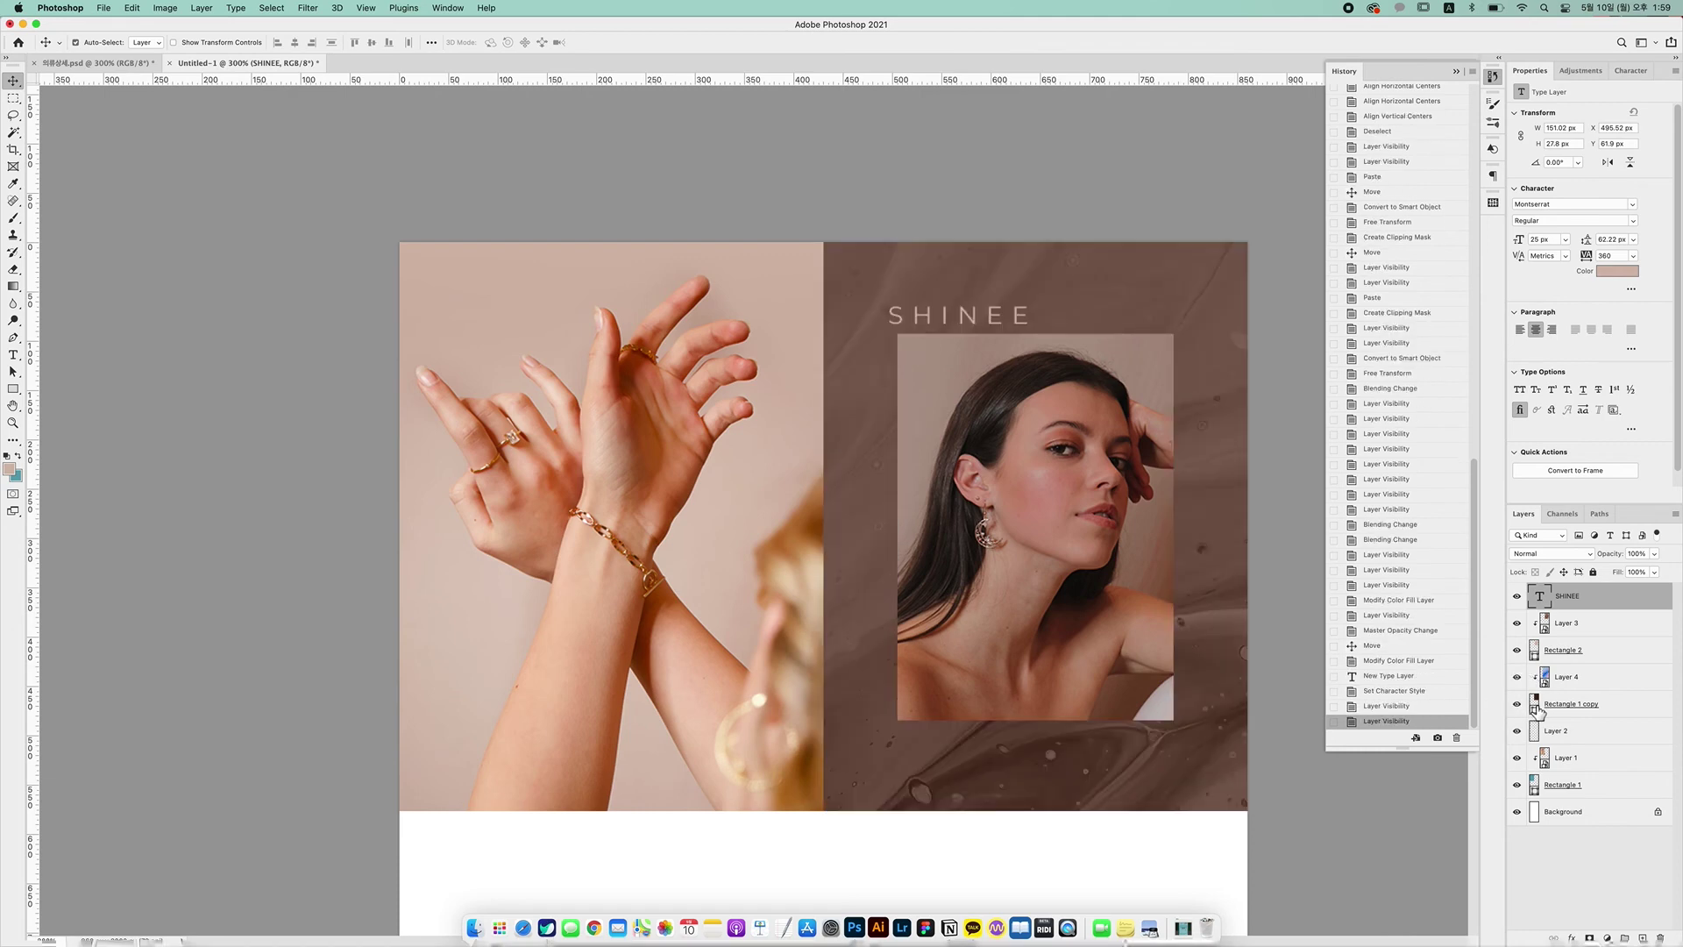
pyautogui.keyDown('super'); pyautogui.click(1536, 706); pyautogui.keyUp('super')
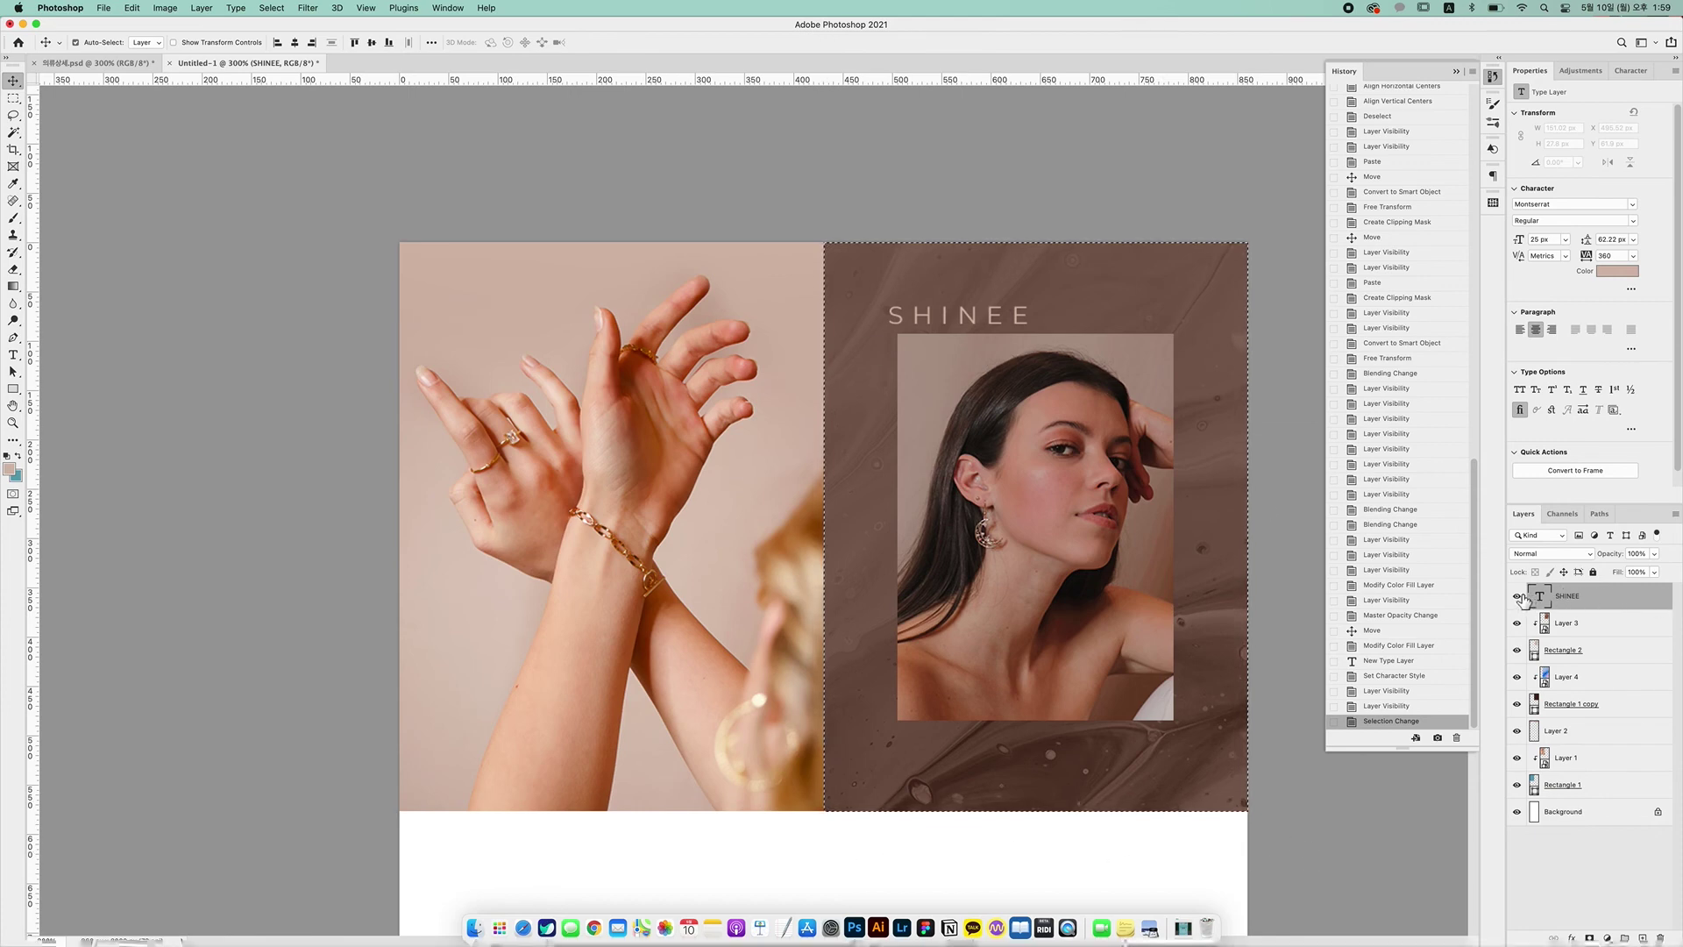
pyautogui.click(1517, 596)
pyautogui.click(1517, 596)
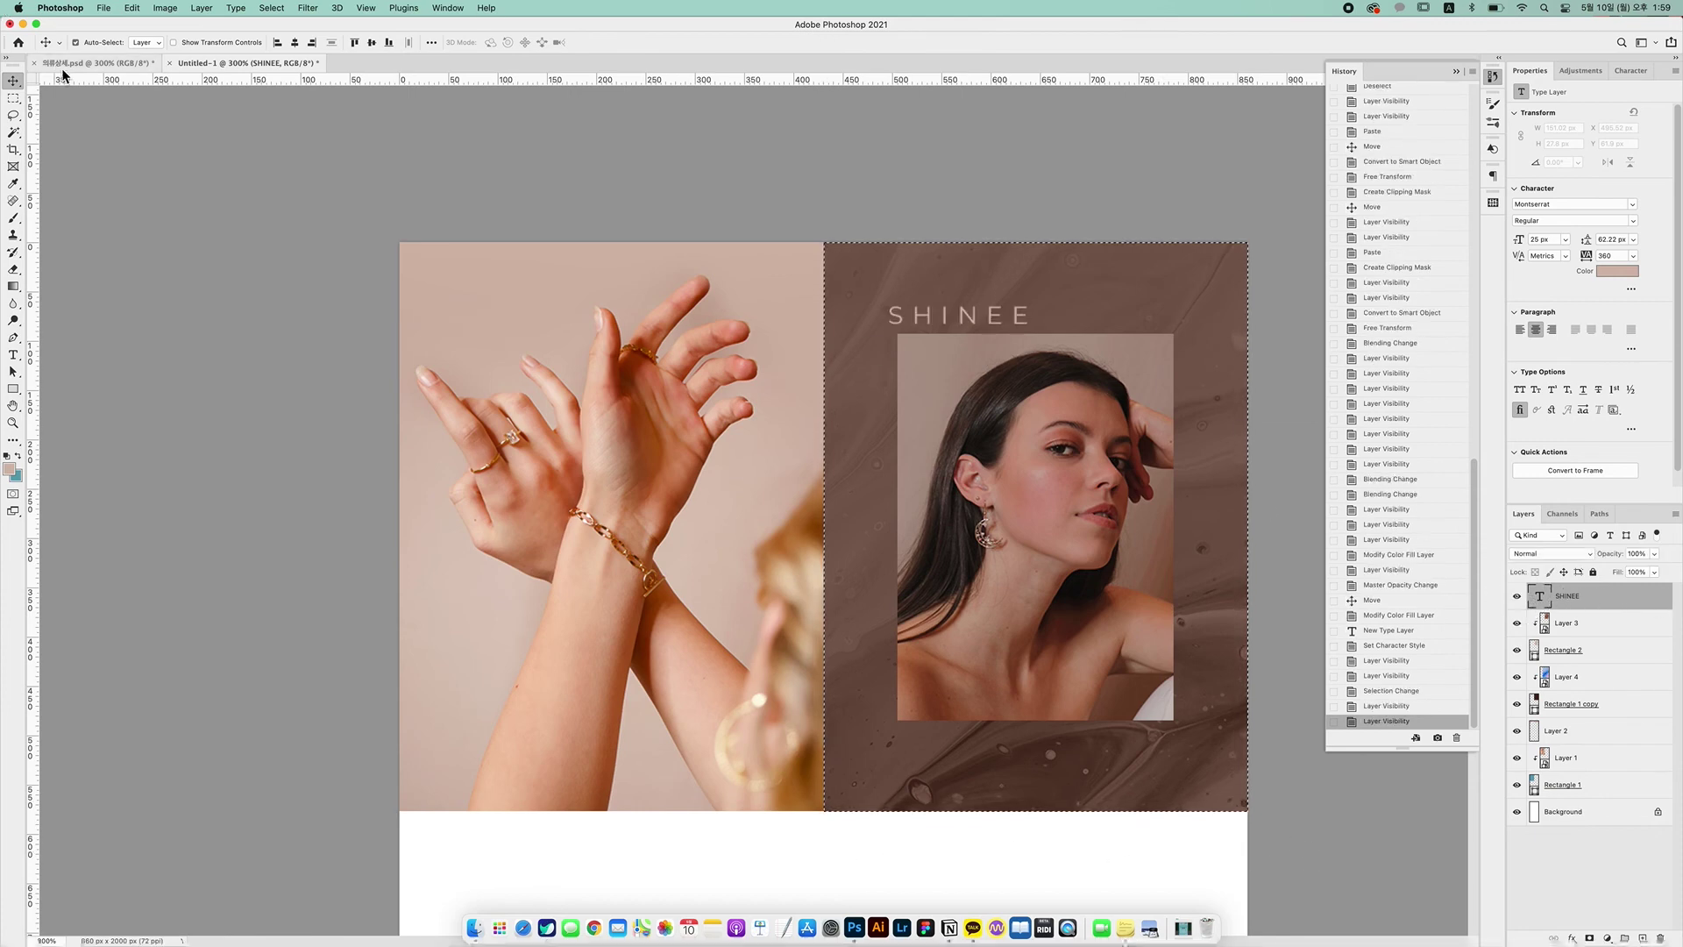
pyautogui.click(293, 43)
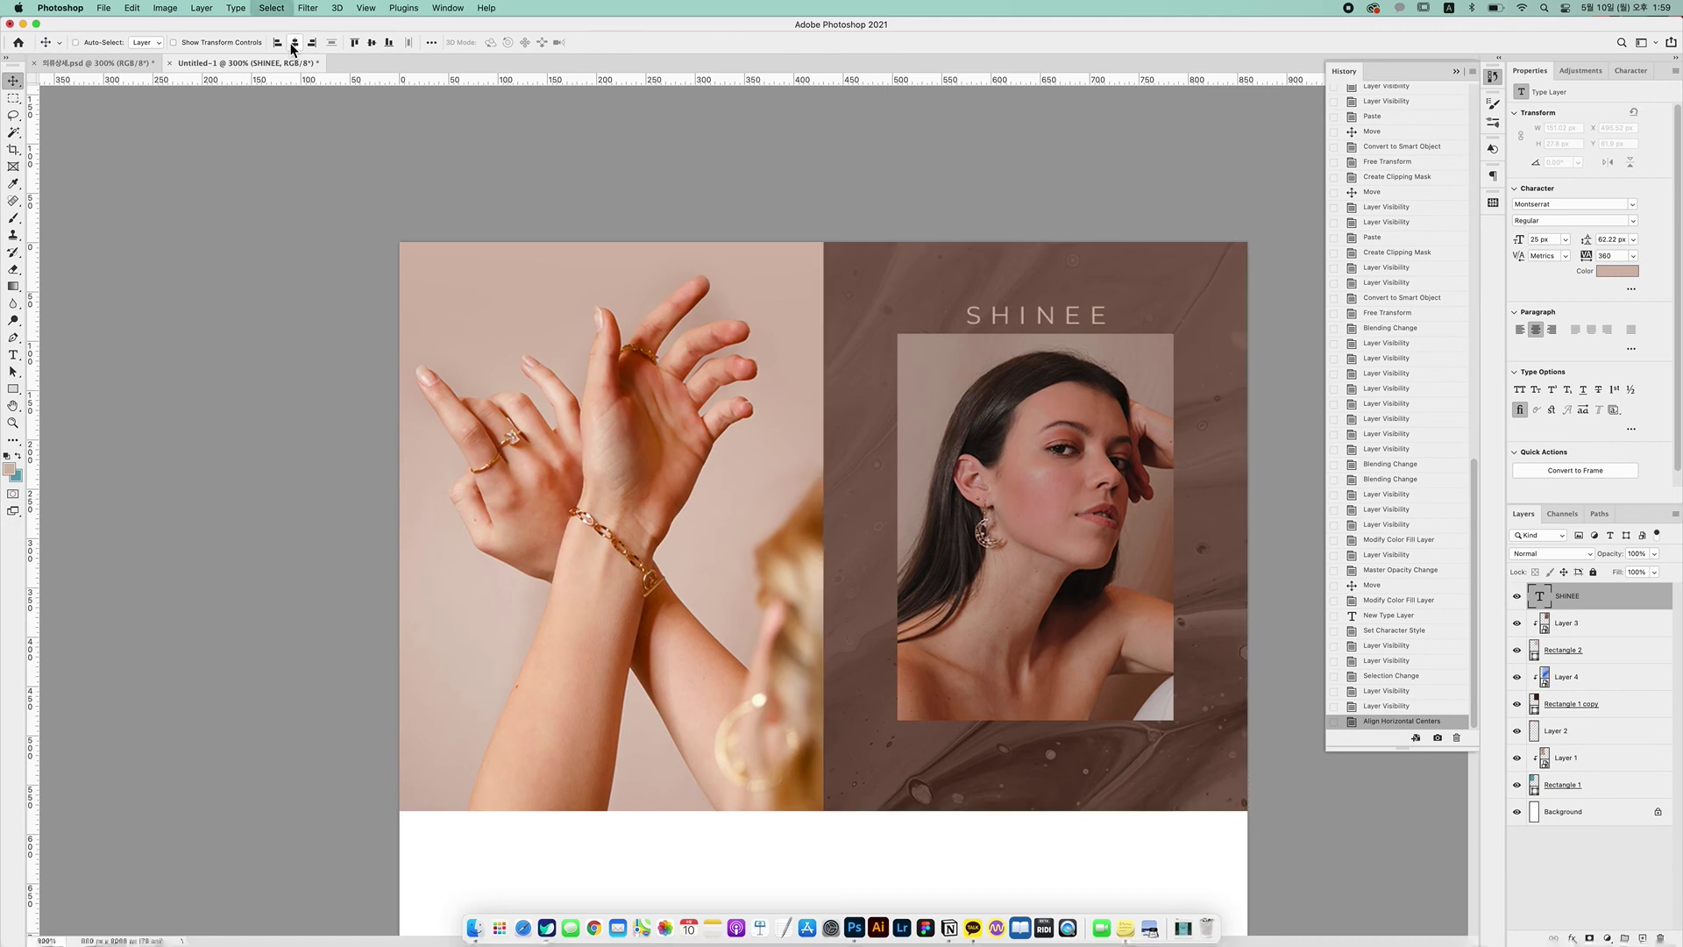
pyautogui.press('super+d')
pyautogui.press('Up')
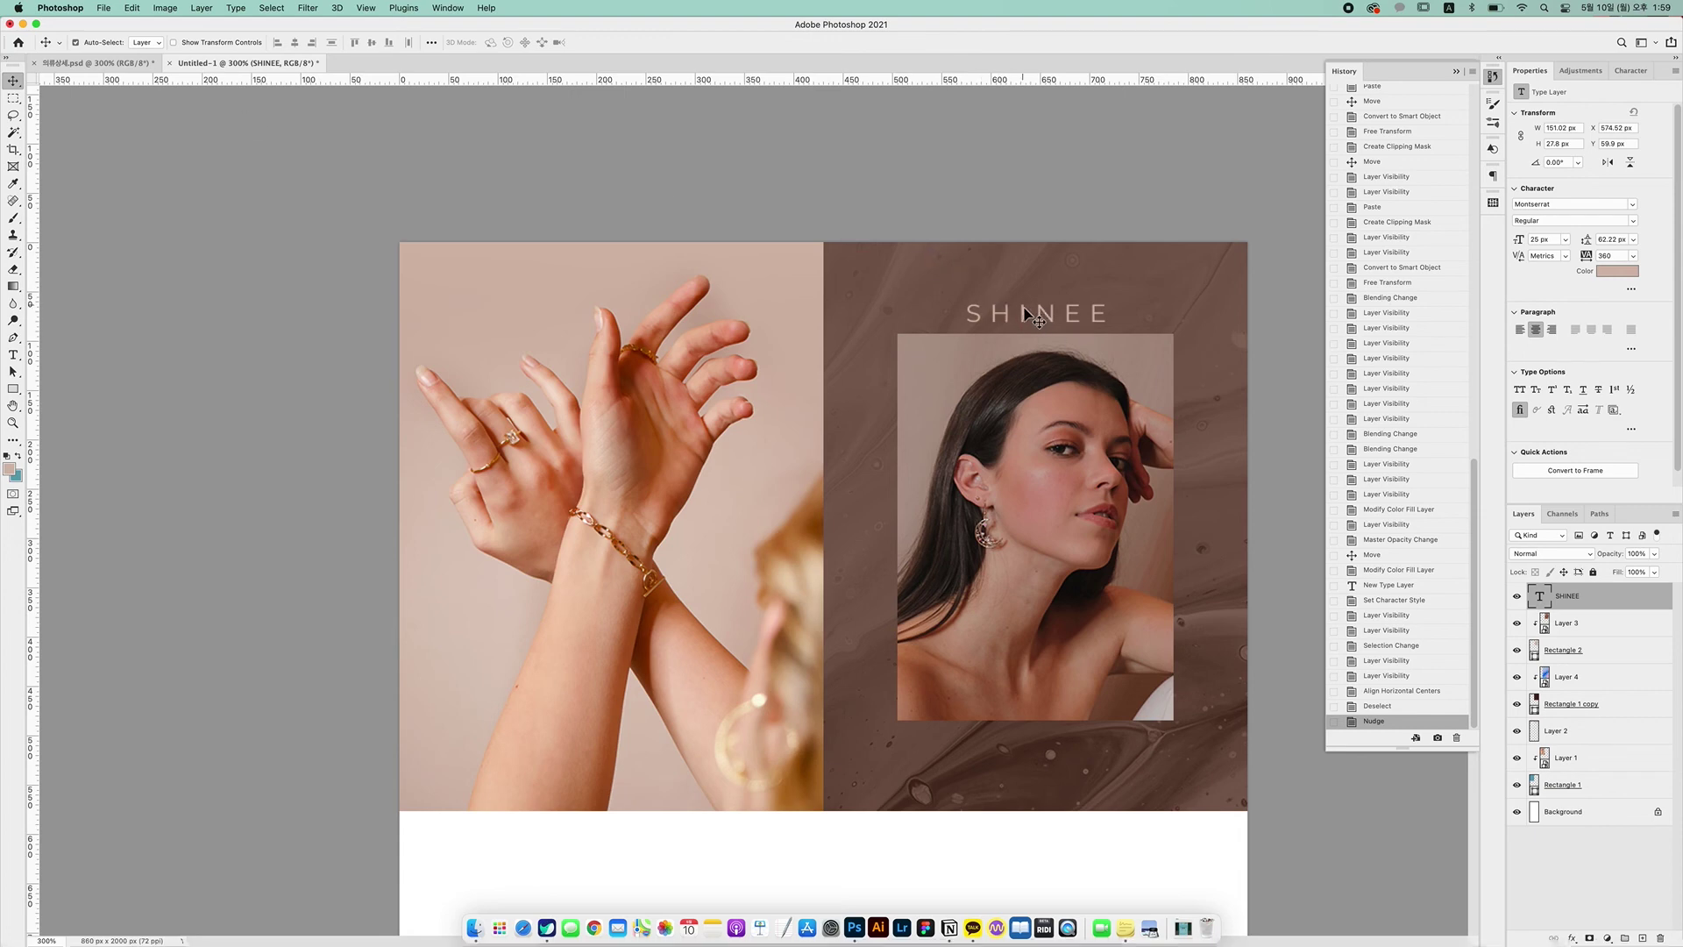
# Duplicate the SHINEE text straight down below the portrait, at about Y 505 px, and change the copy's wording to S/S COLLECTION
pyautogui.moveTo(1023, 315); pyautogui.dragTo(1071, 752)
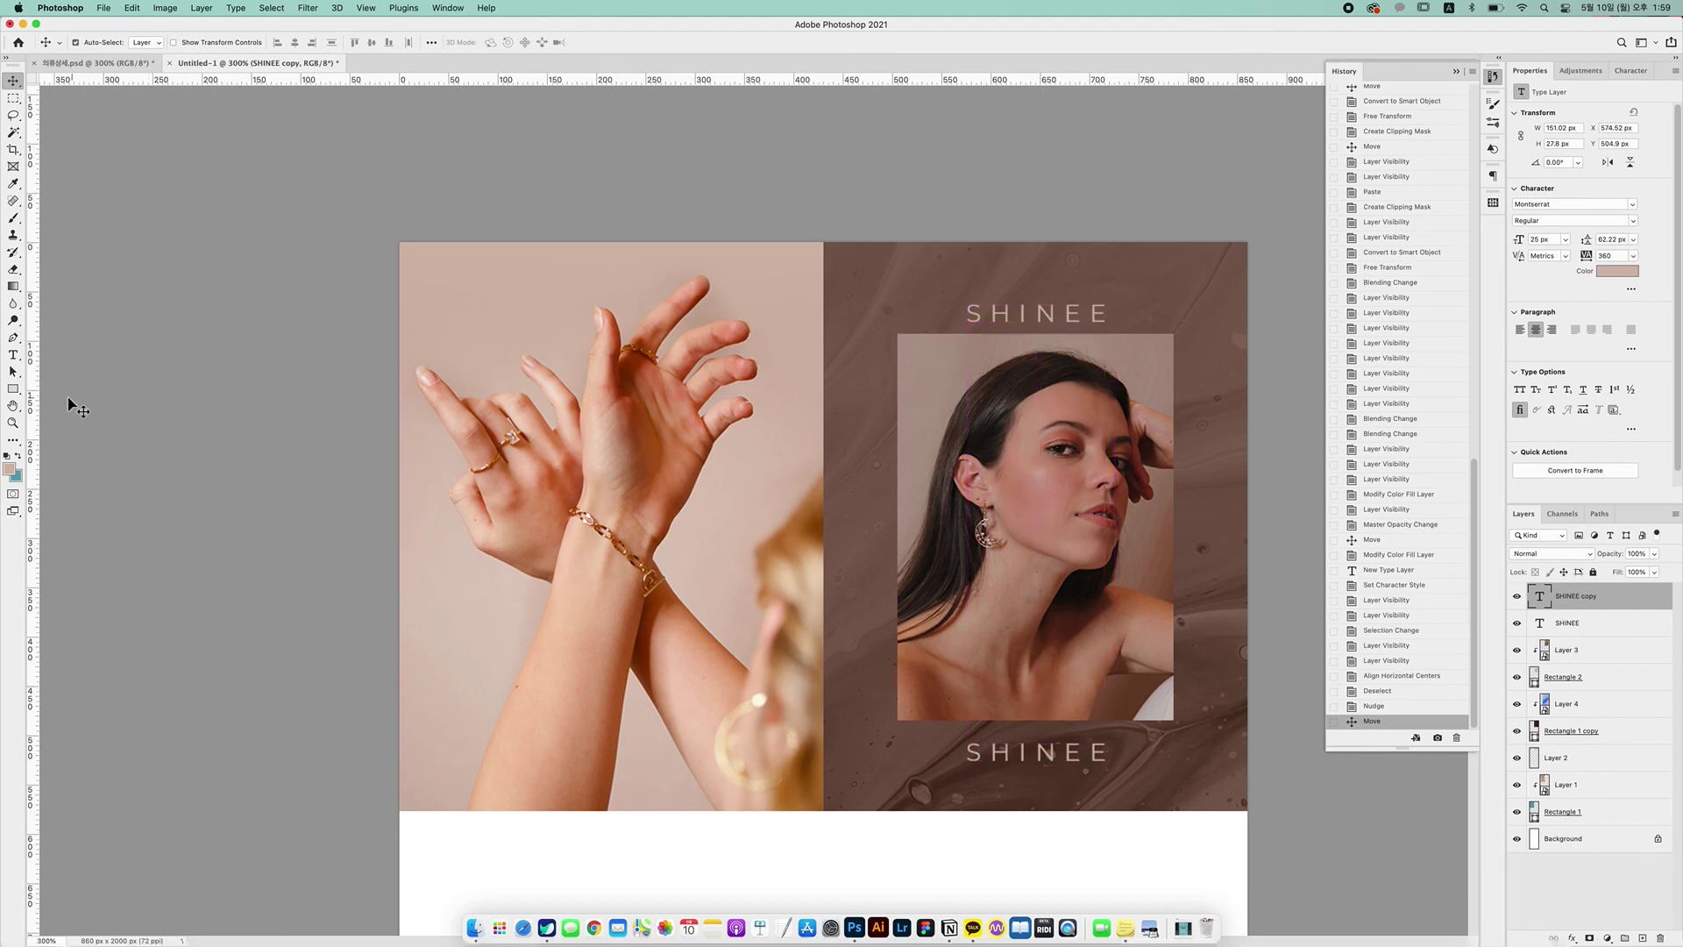
pyautogui.press('t')
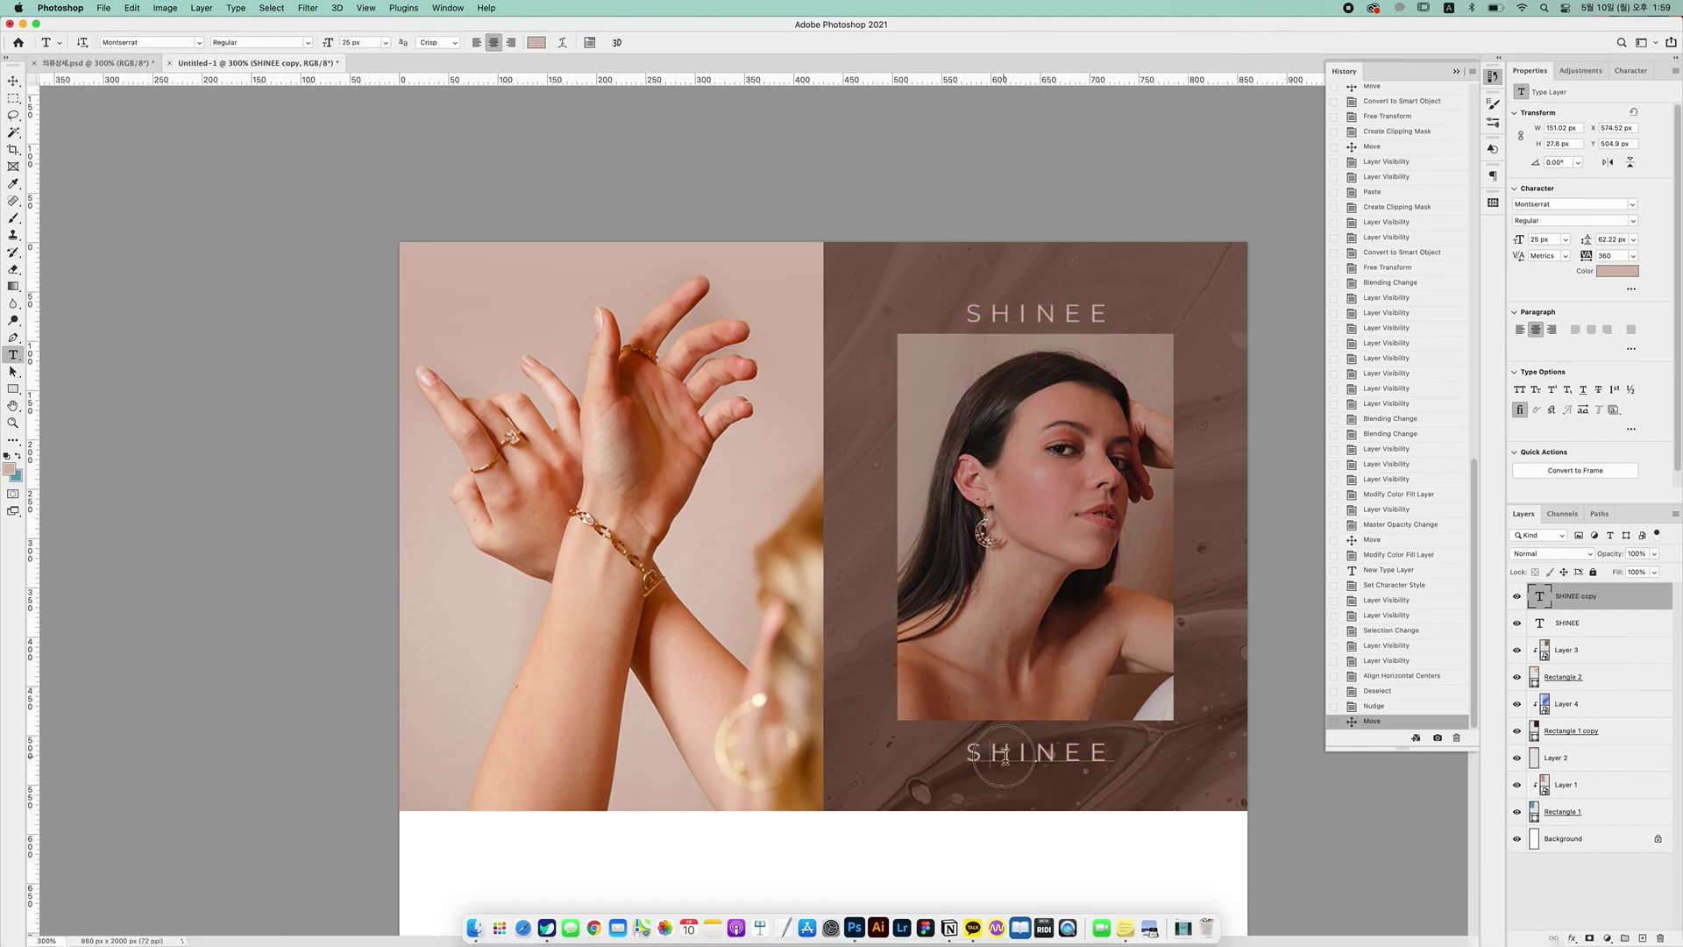
pyautogui.doubleClick(1005, 756)
pyautogui.write('S/S')
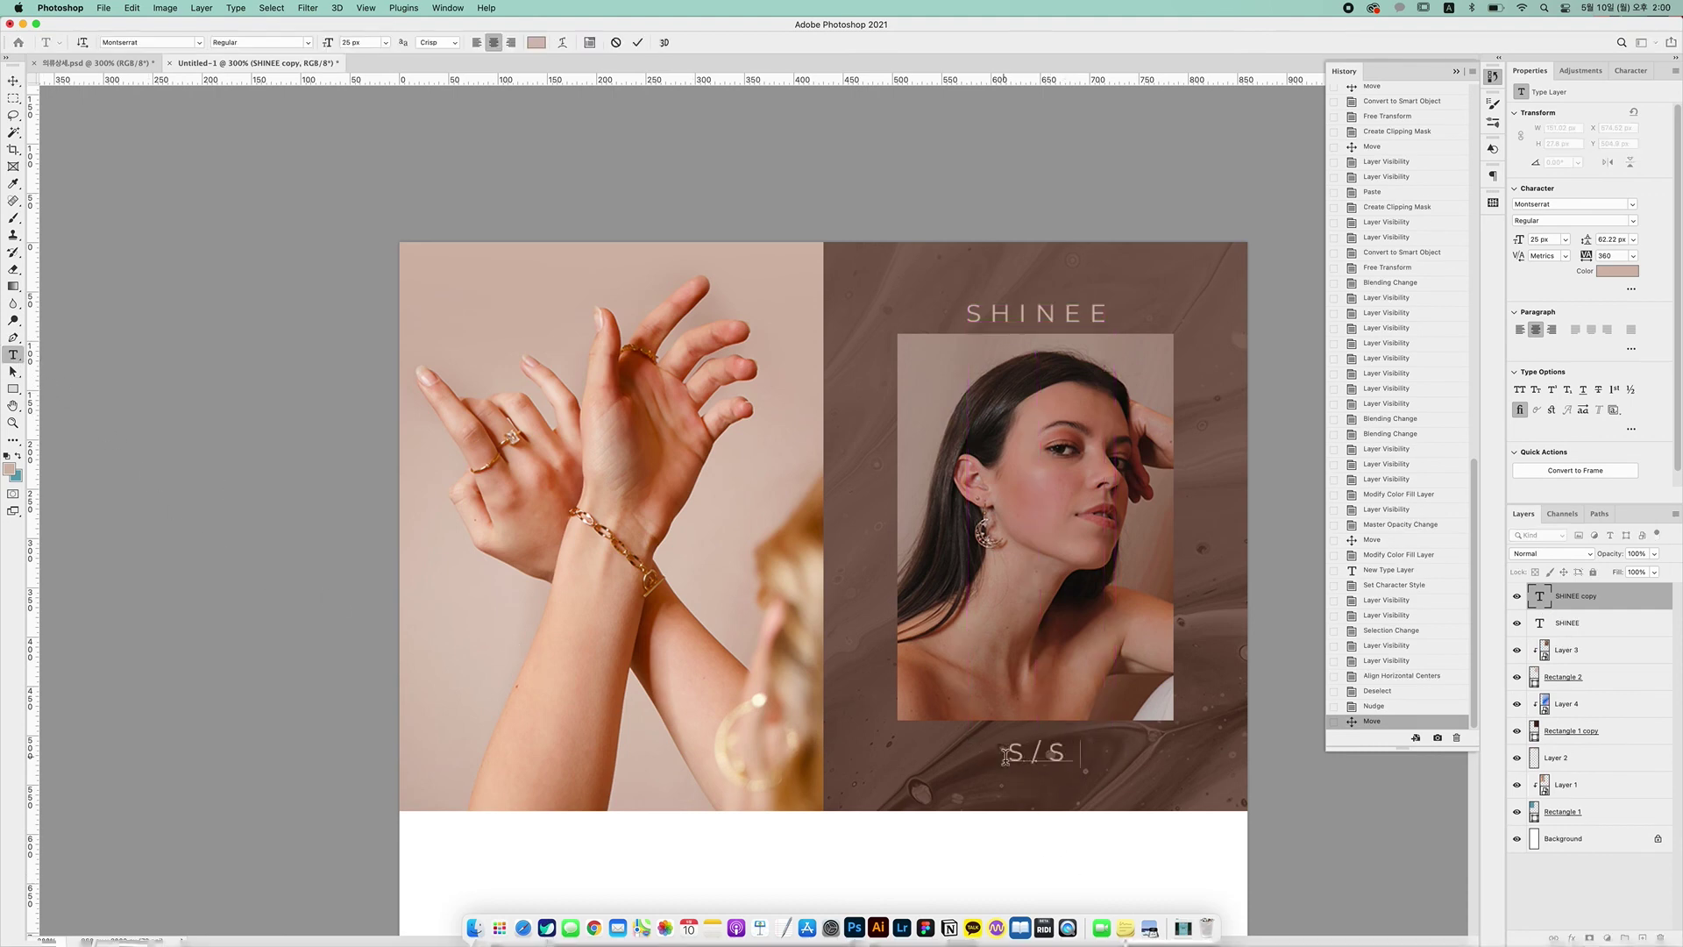
pyautogui.write(' COLLEC')
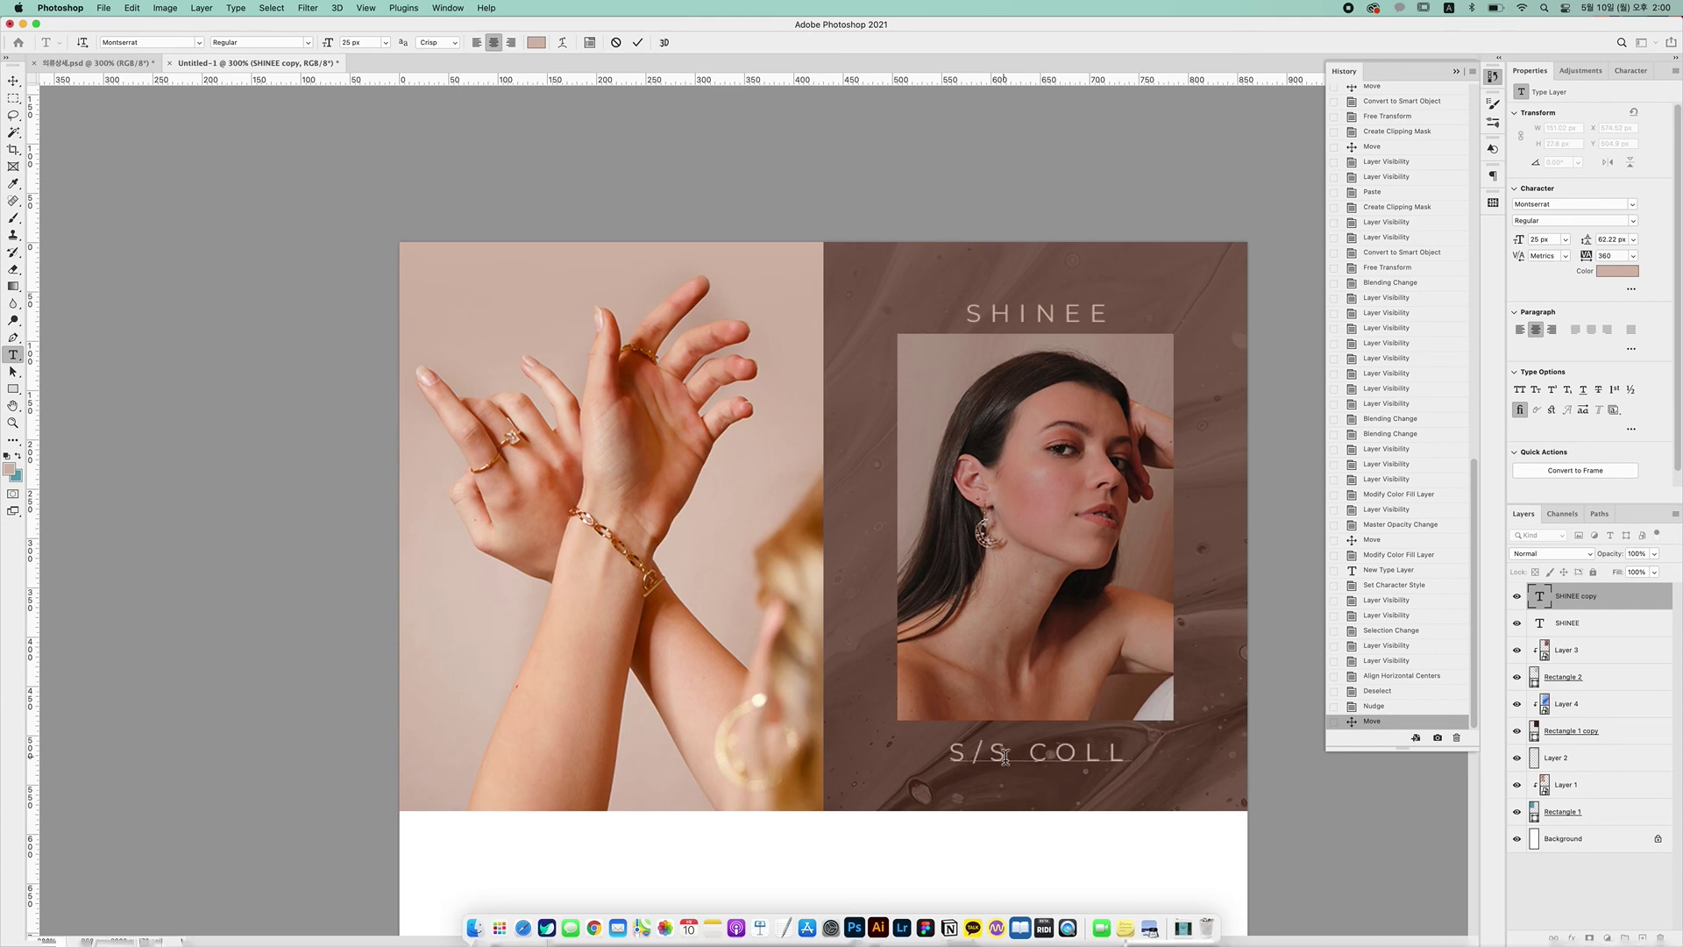
pyautogui.write('N')
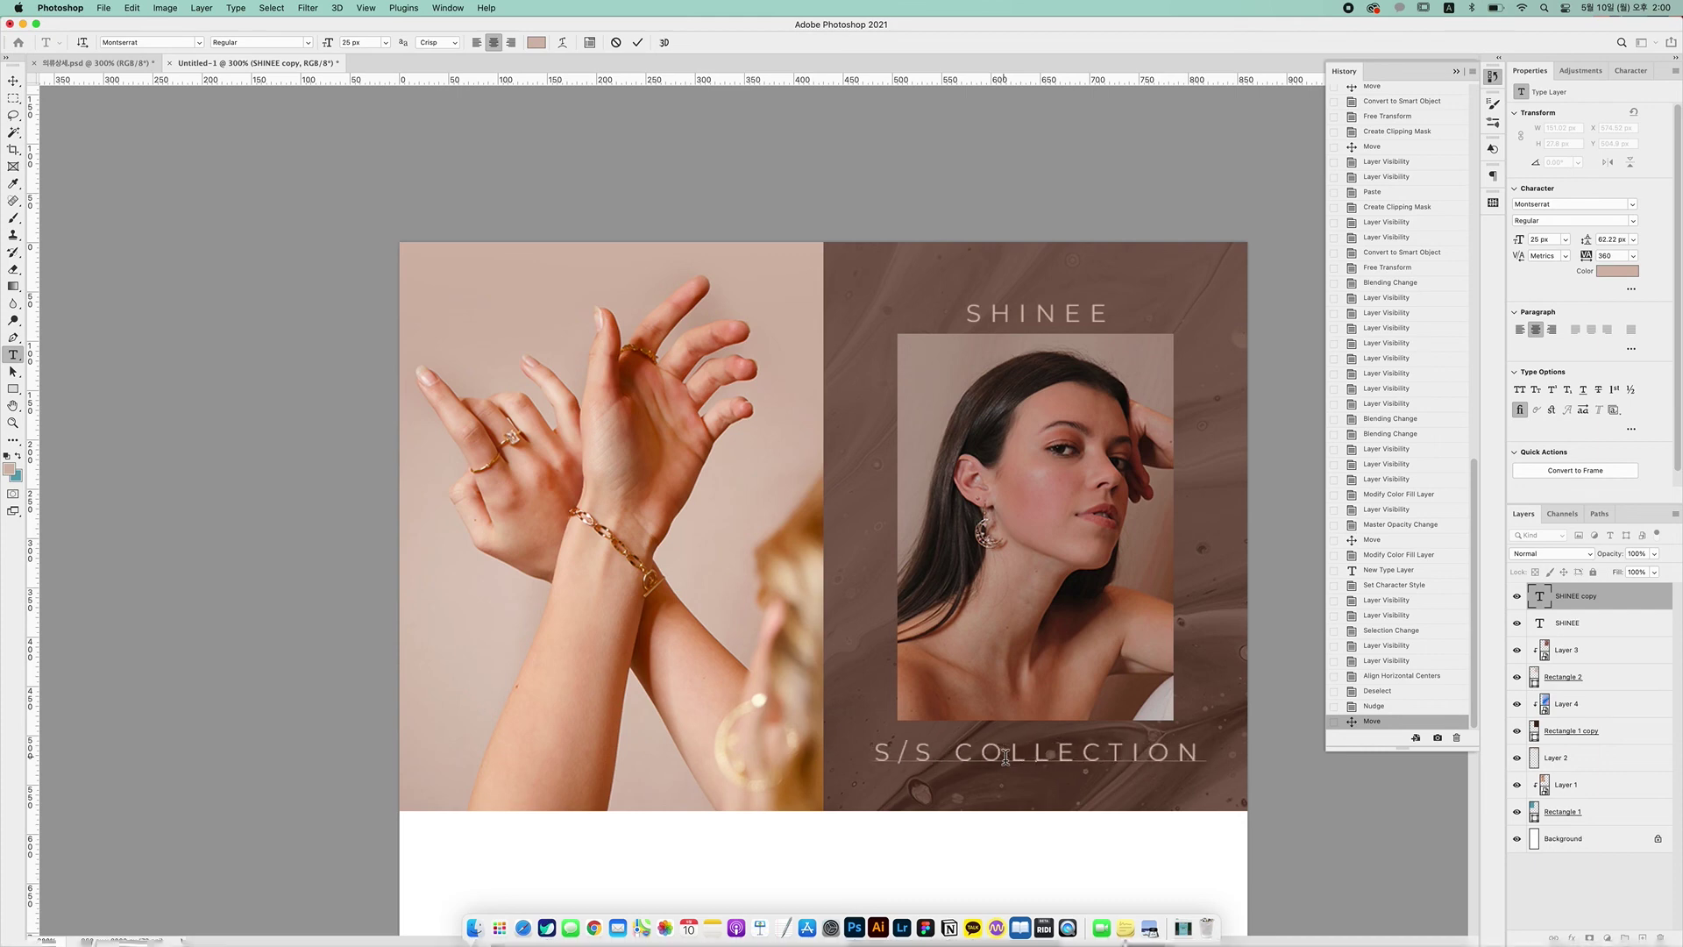
# Set the S/S COLLECTION text's tracking to 0 and its font style to Black
pyautogui.press('super+a')
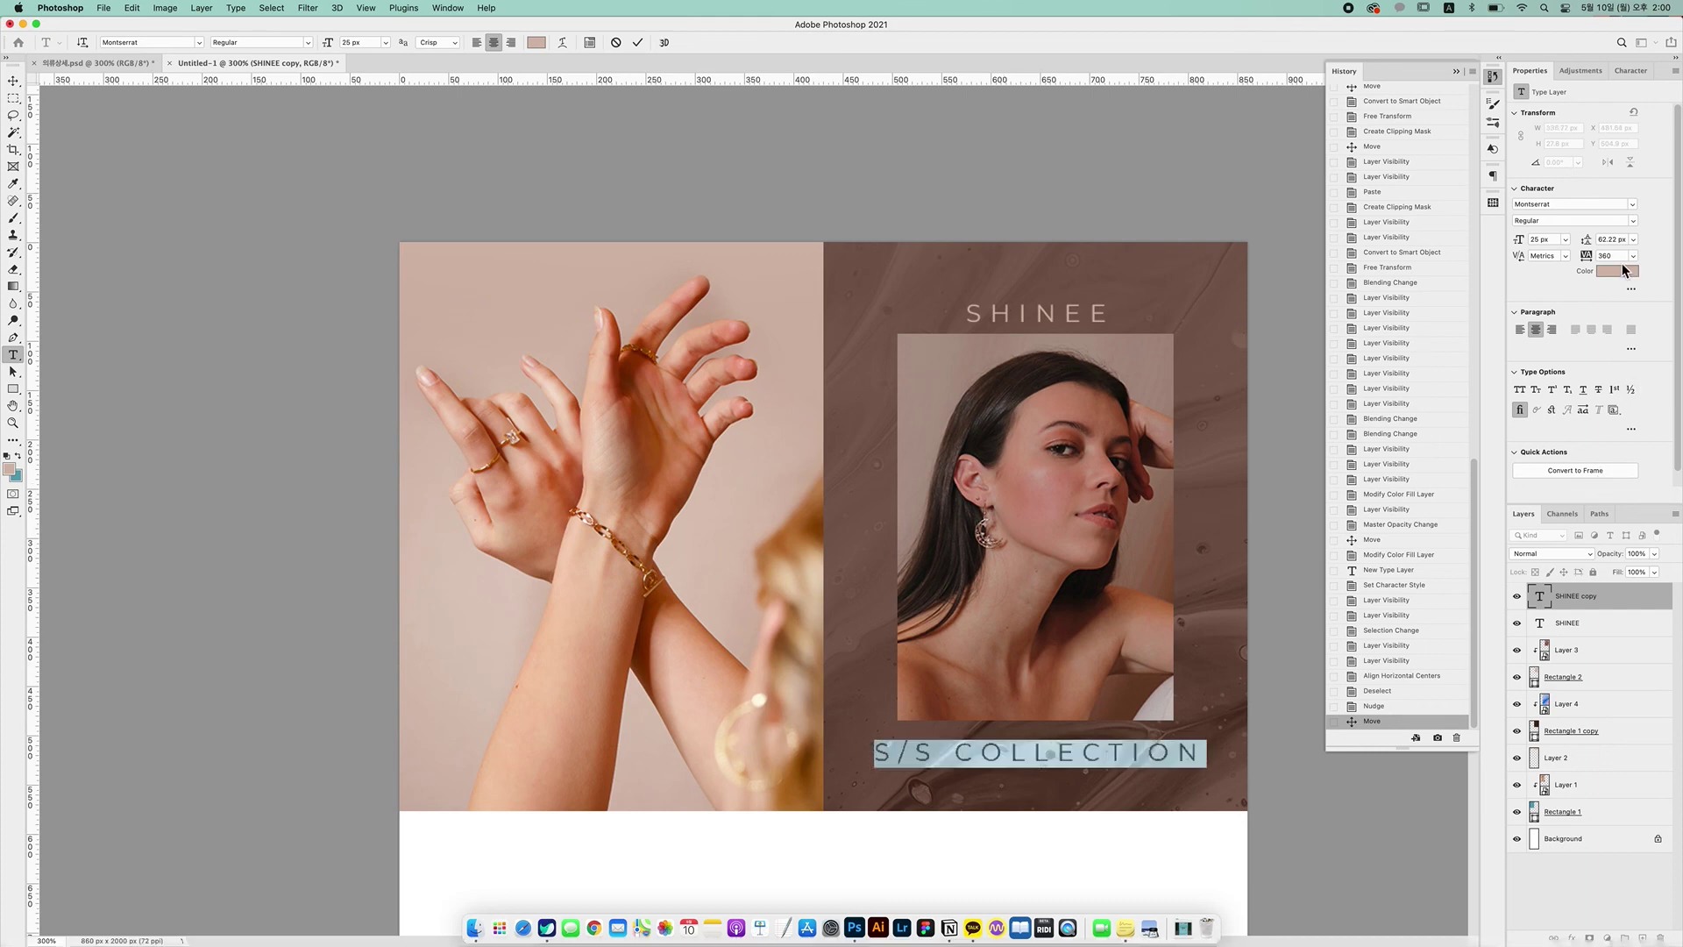
pyautogui.write('0')
pyautogui.press('Return')
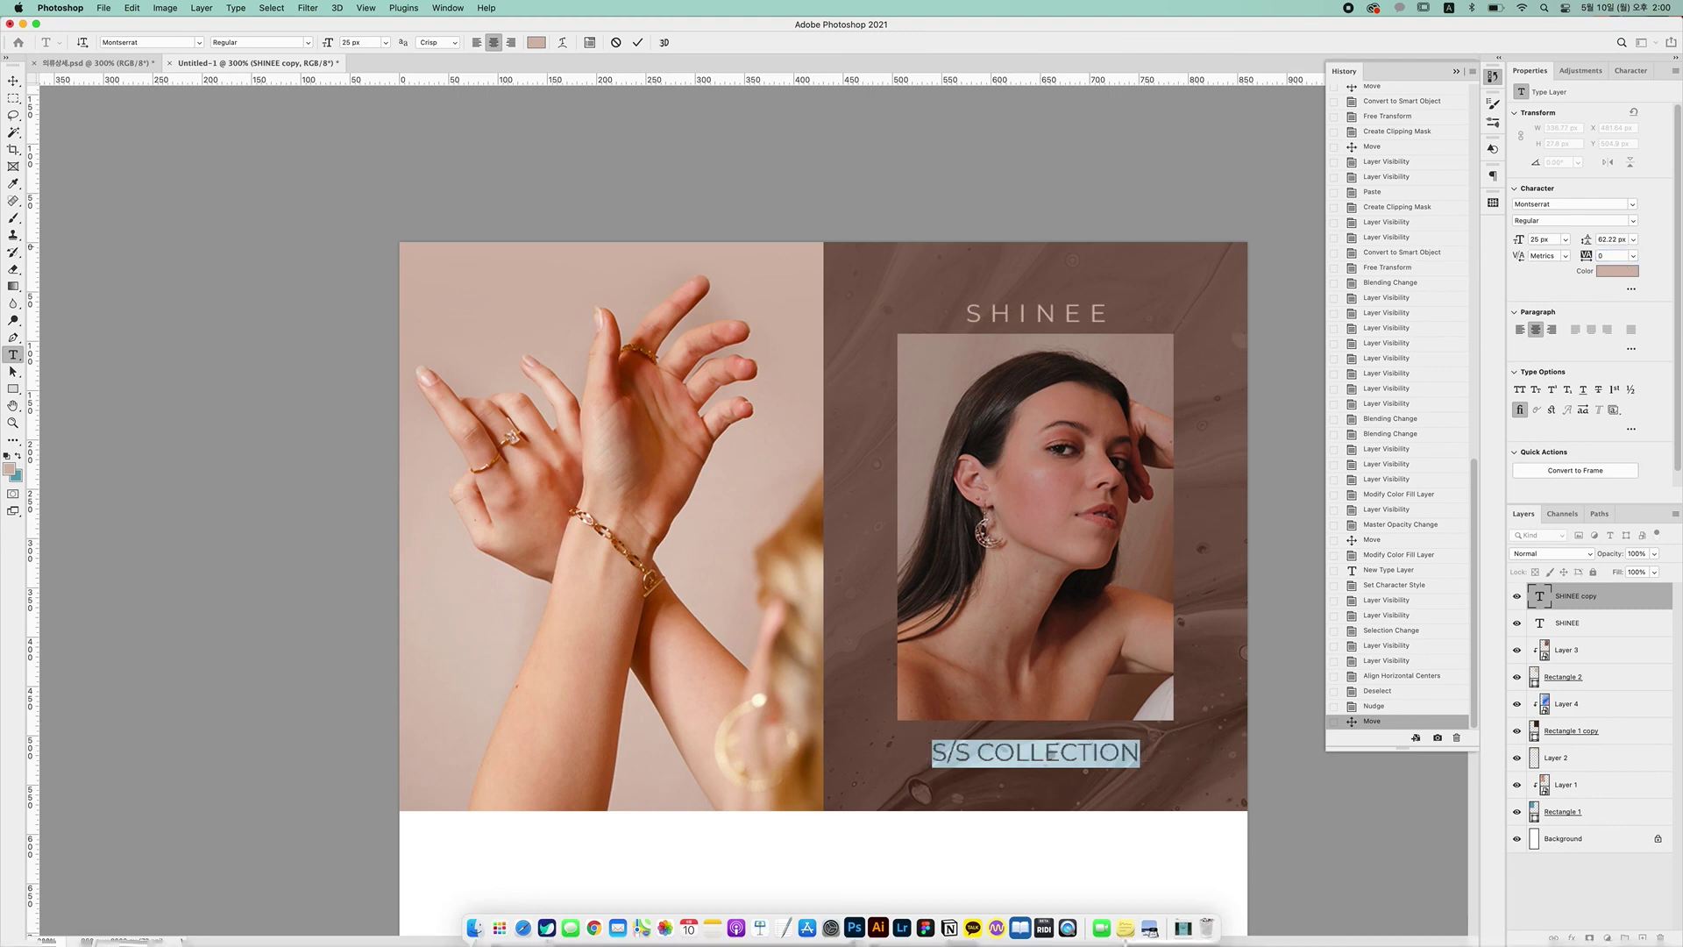
pyautogui.click(1632, 223)
pyautogui.click(1583, 377)
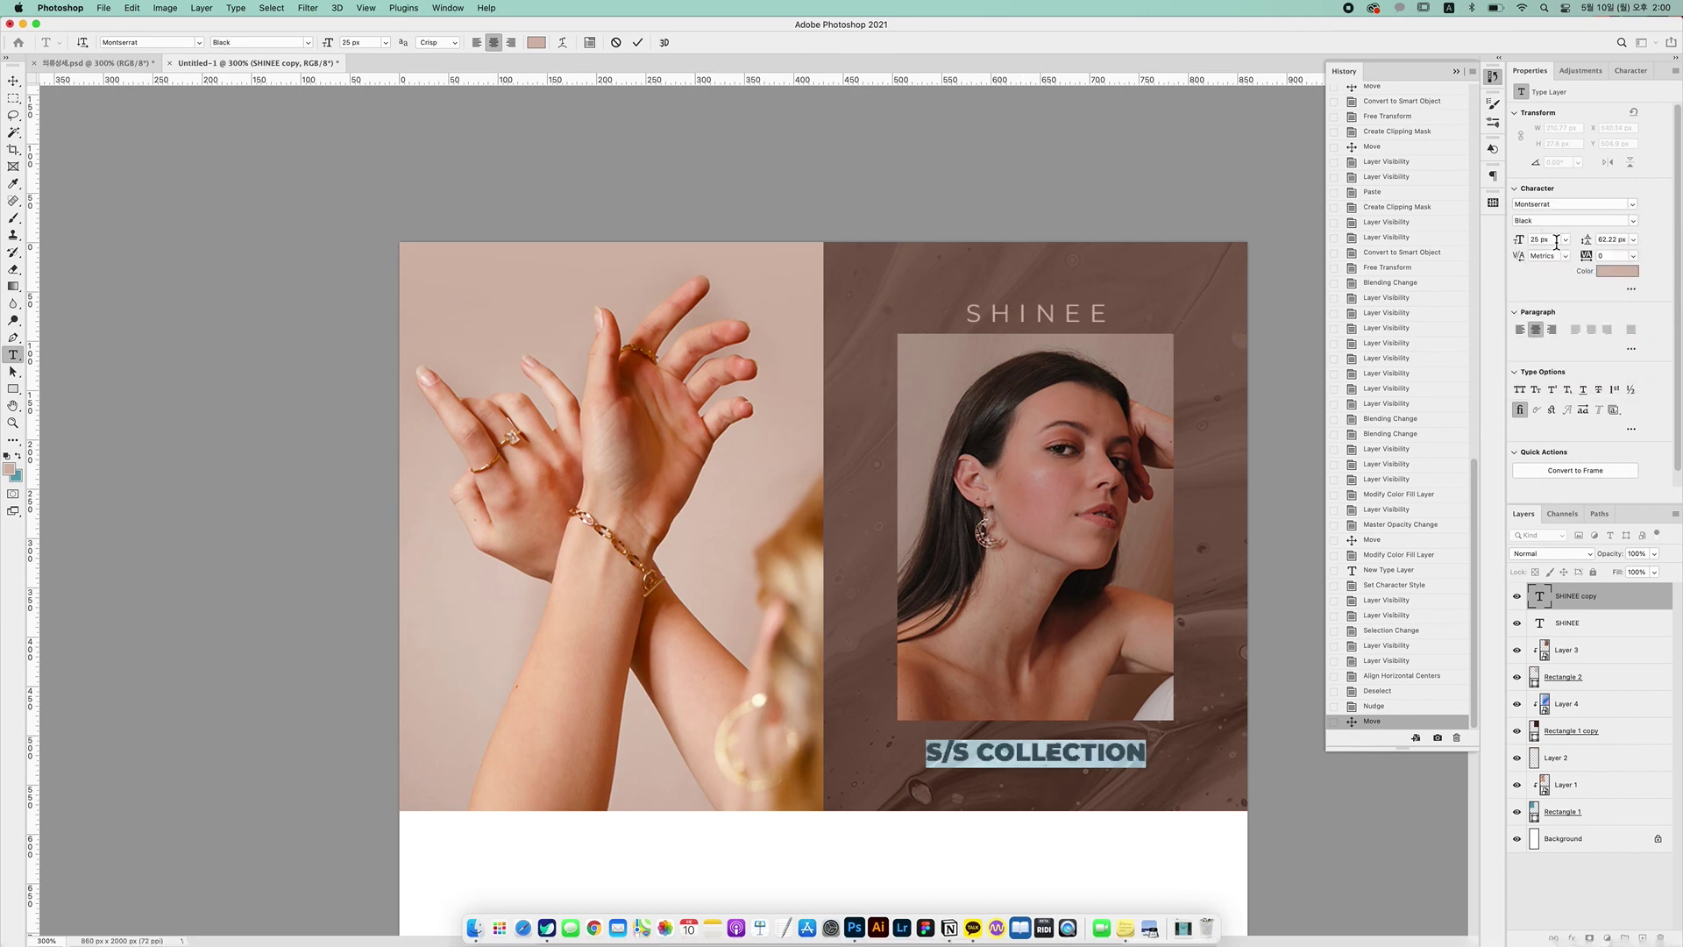
# Try font sizes of 30 and 33 px on the S/S COLLECTION text, settle on 31 px and finish editing
pyautogui.click(1556, 239)
pyautogui.write('30')
pyautogui.press('Return')
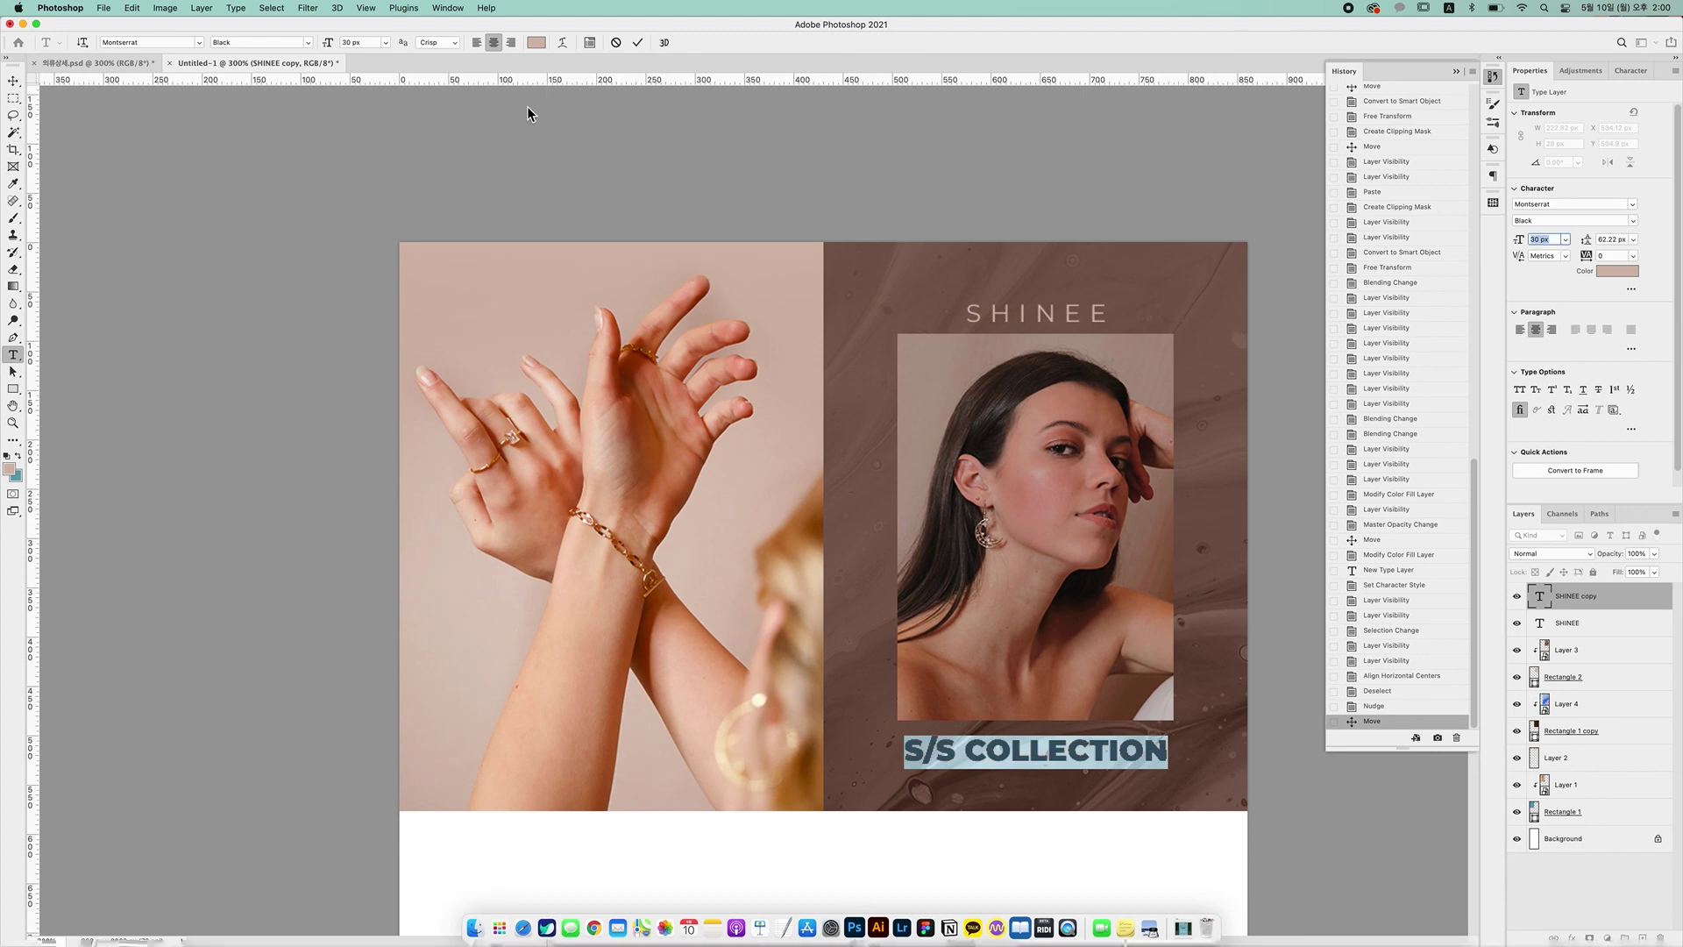
pyautogui.write('33')
pyautogui.press('Return')
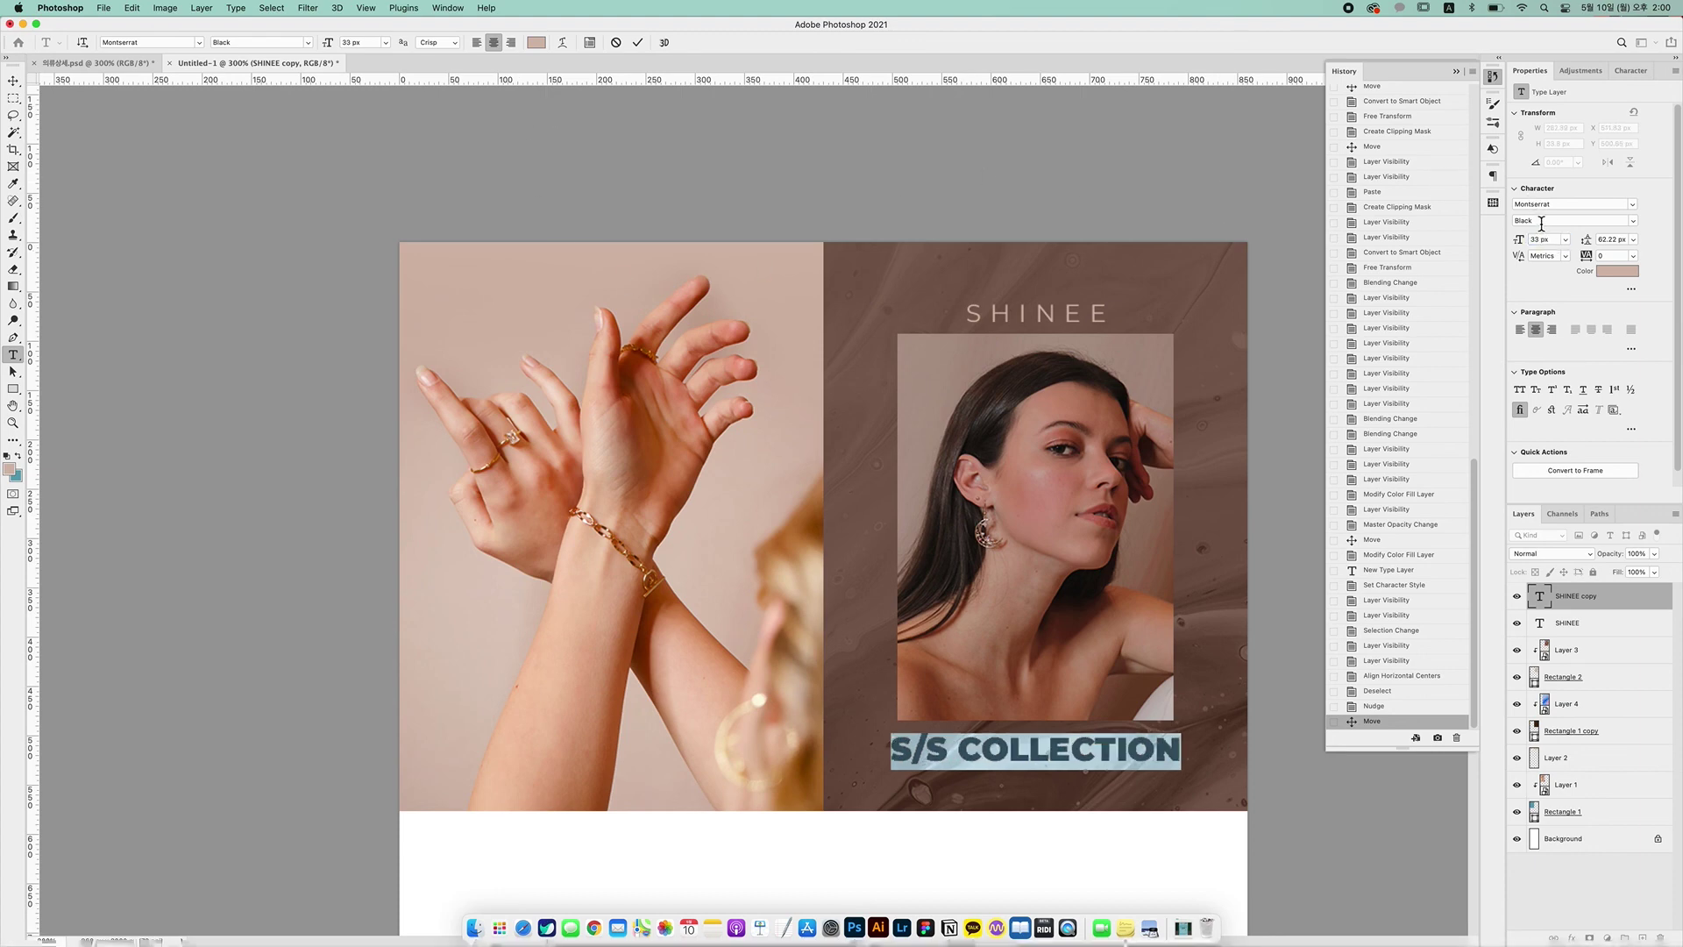
pyautogui.write('31')
pyautogui.press('Return')
pyautogui.press('Escape')
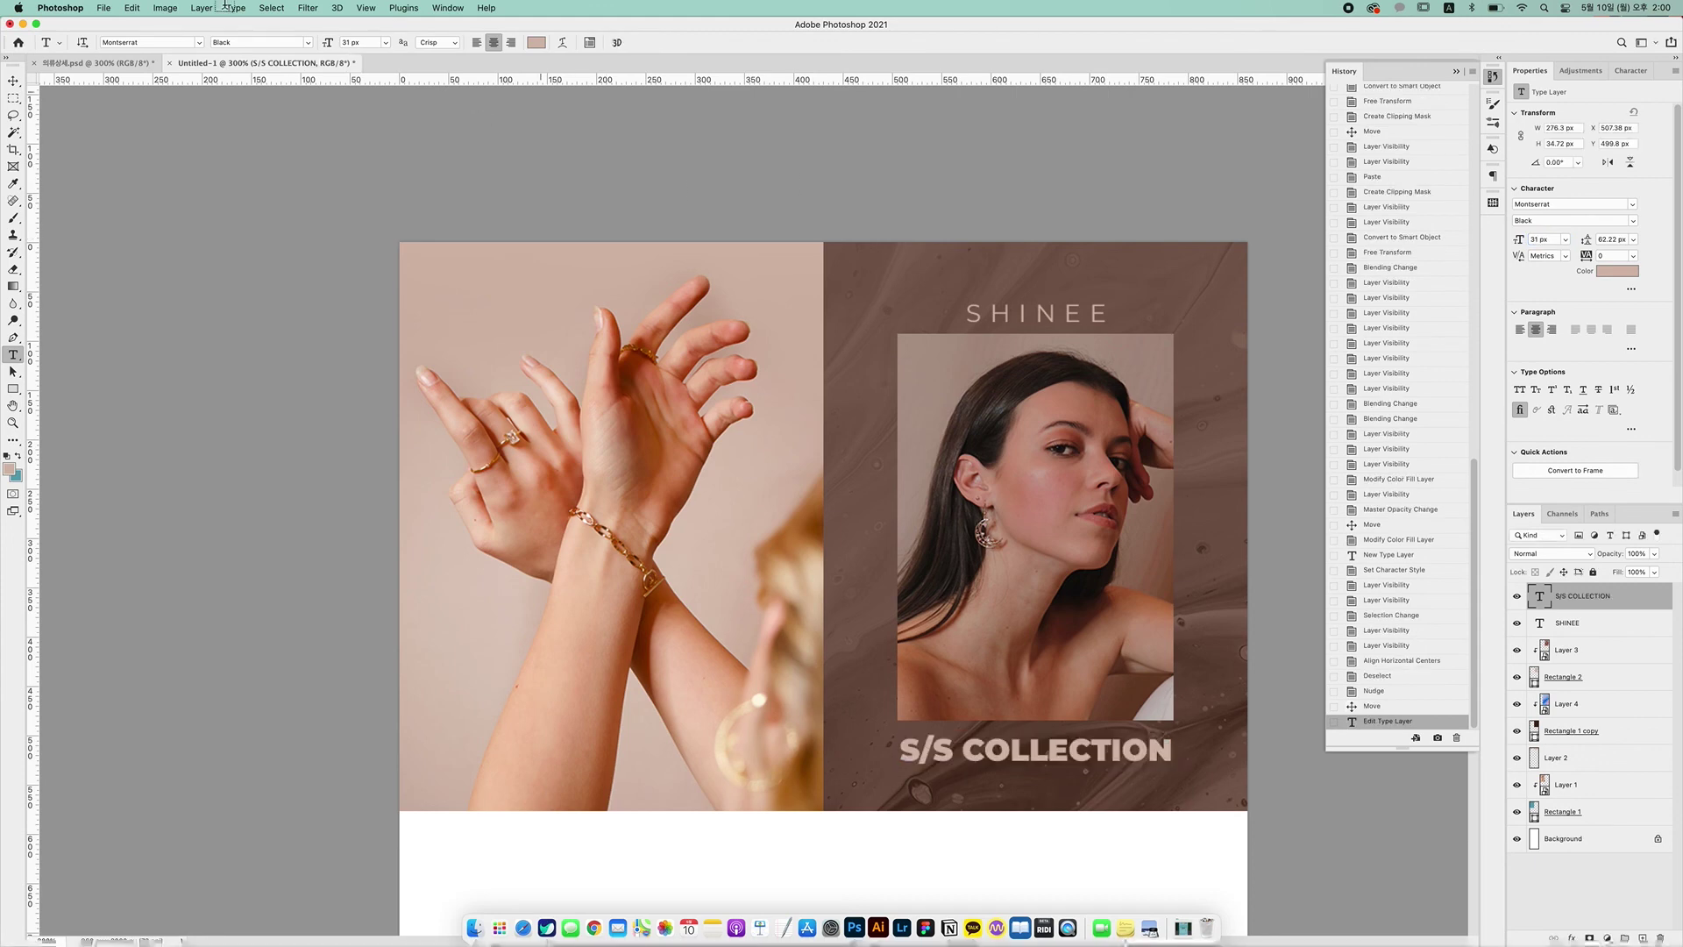
# Recolour the S/S COLLECTION and SHINEE texts to white
pyautogui.click(20, 98)
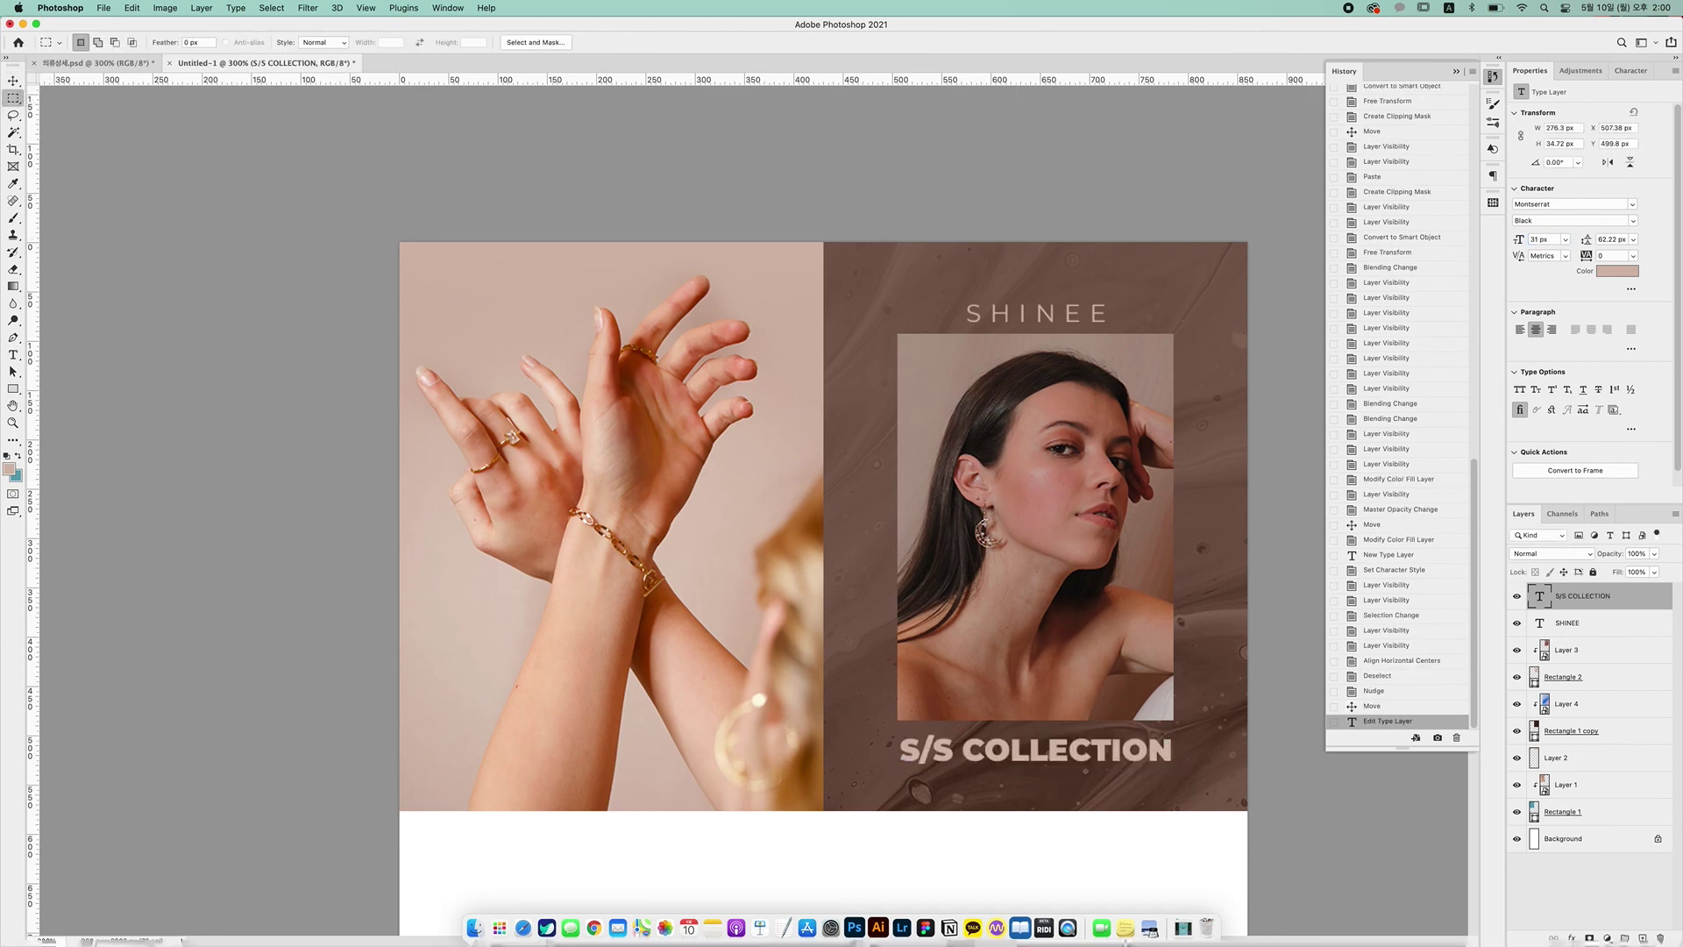
pyautogui.click(1617, 271)
pyautogui.click(1000, 486)
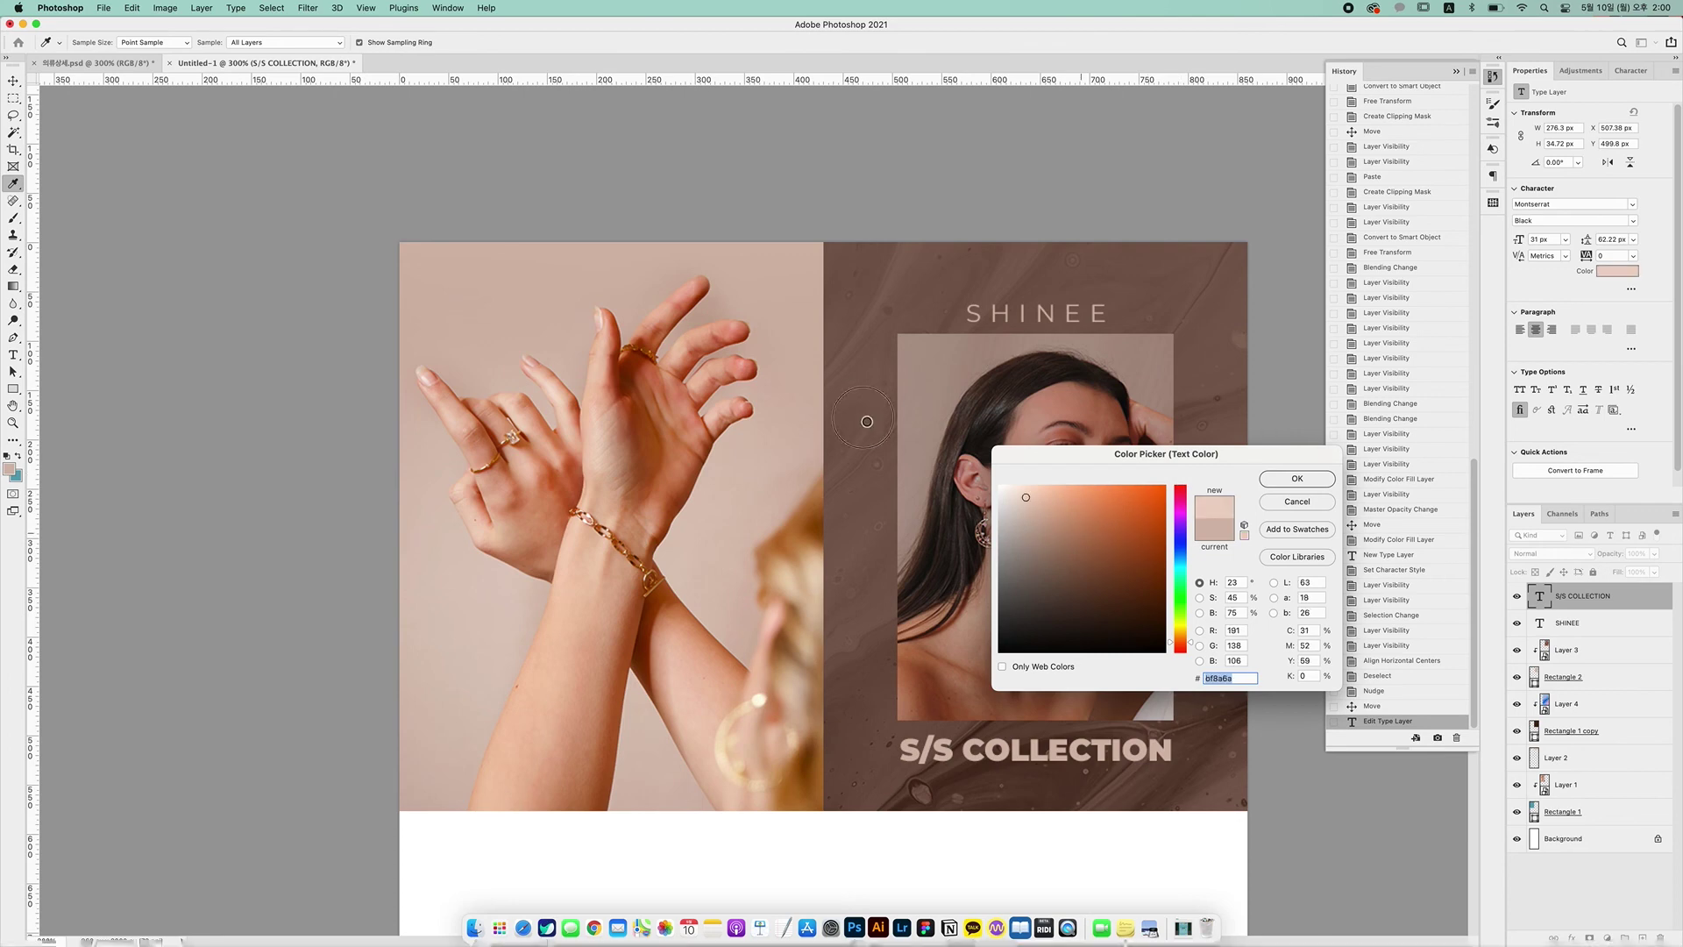
pyautogui.press('Return')
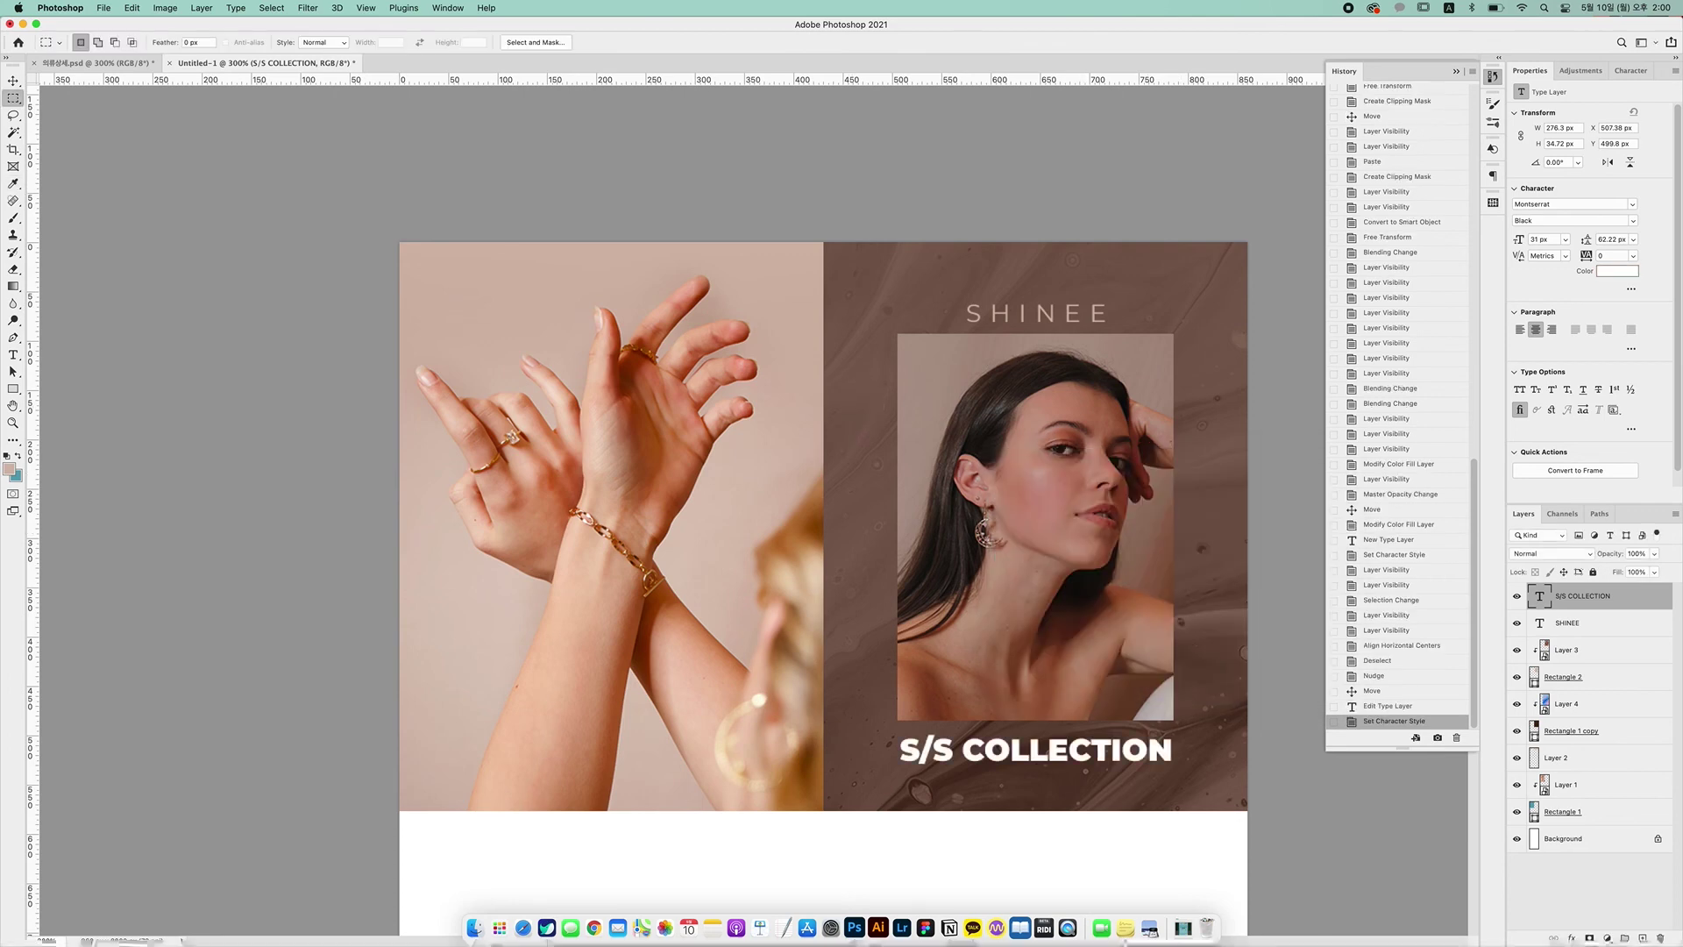
pyautogui.click(1617, 623)
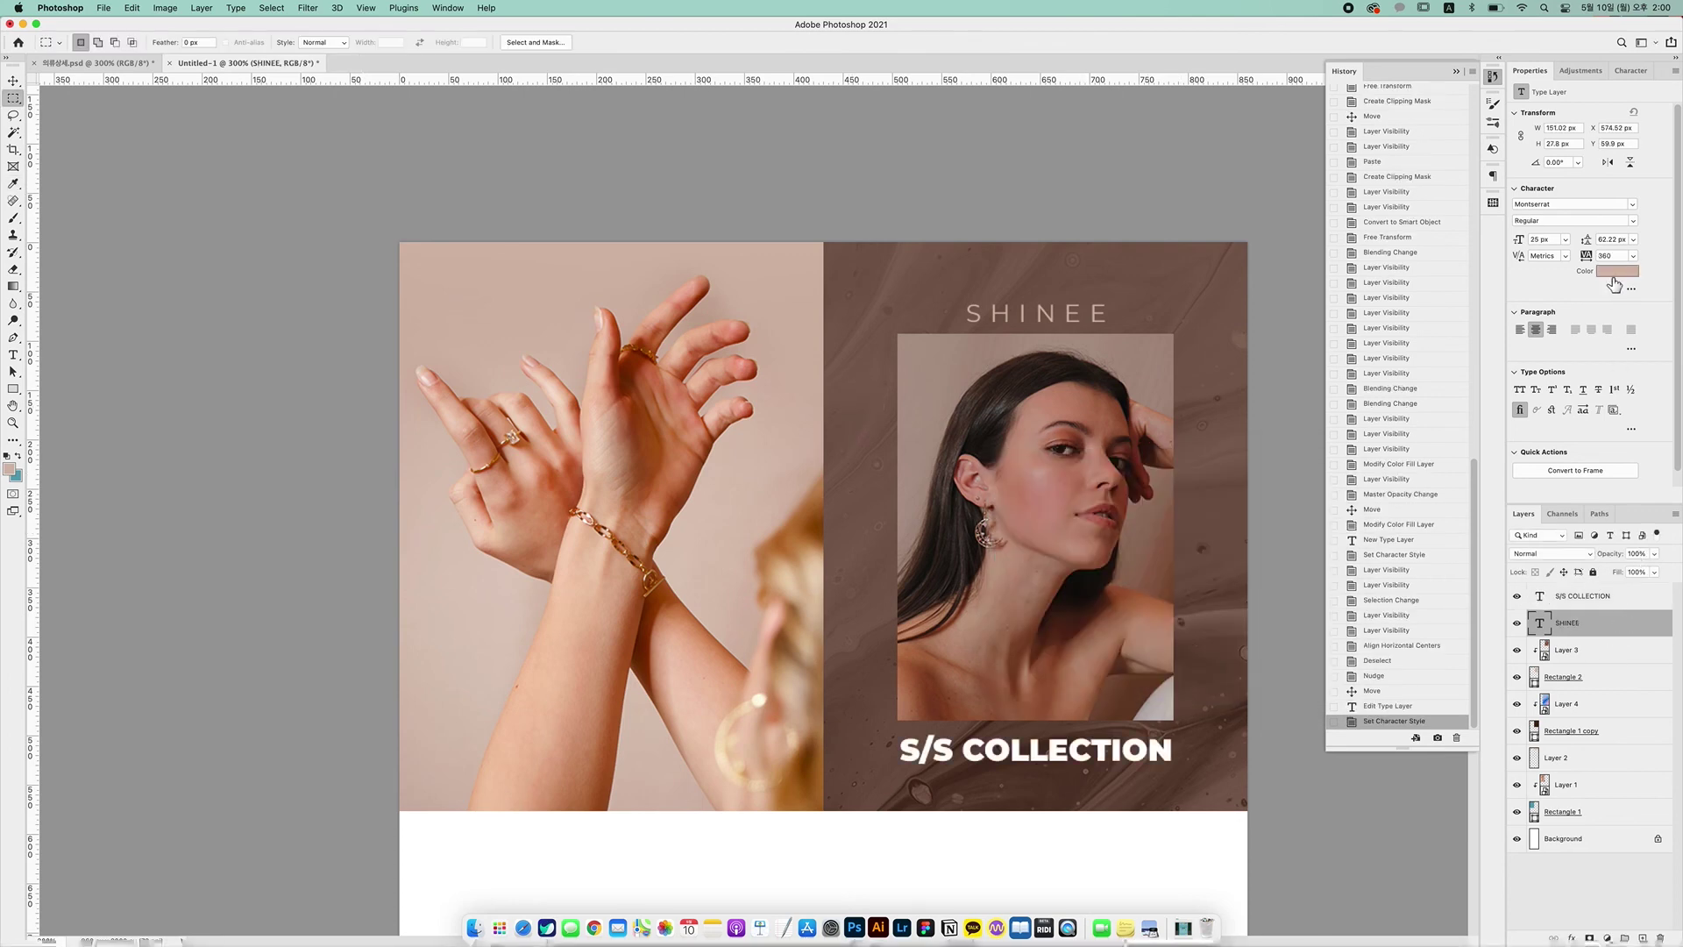
pyautogui.click(1616, 272)
pyautogui.click(1000, 485)
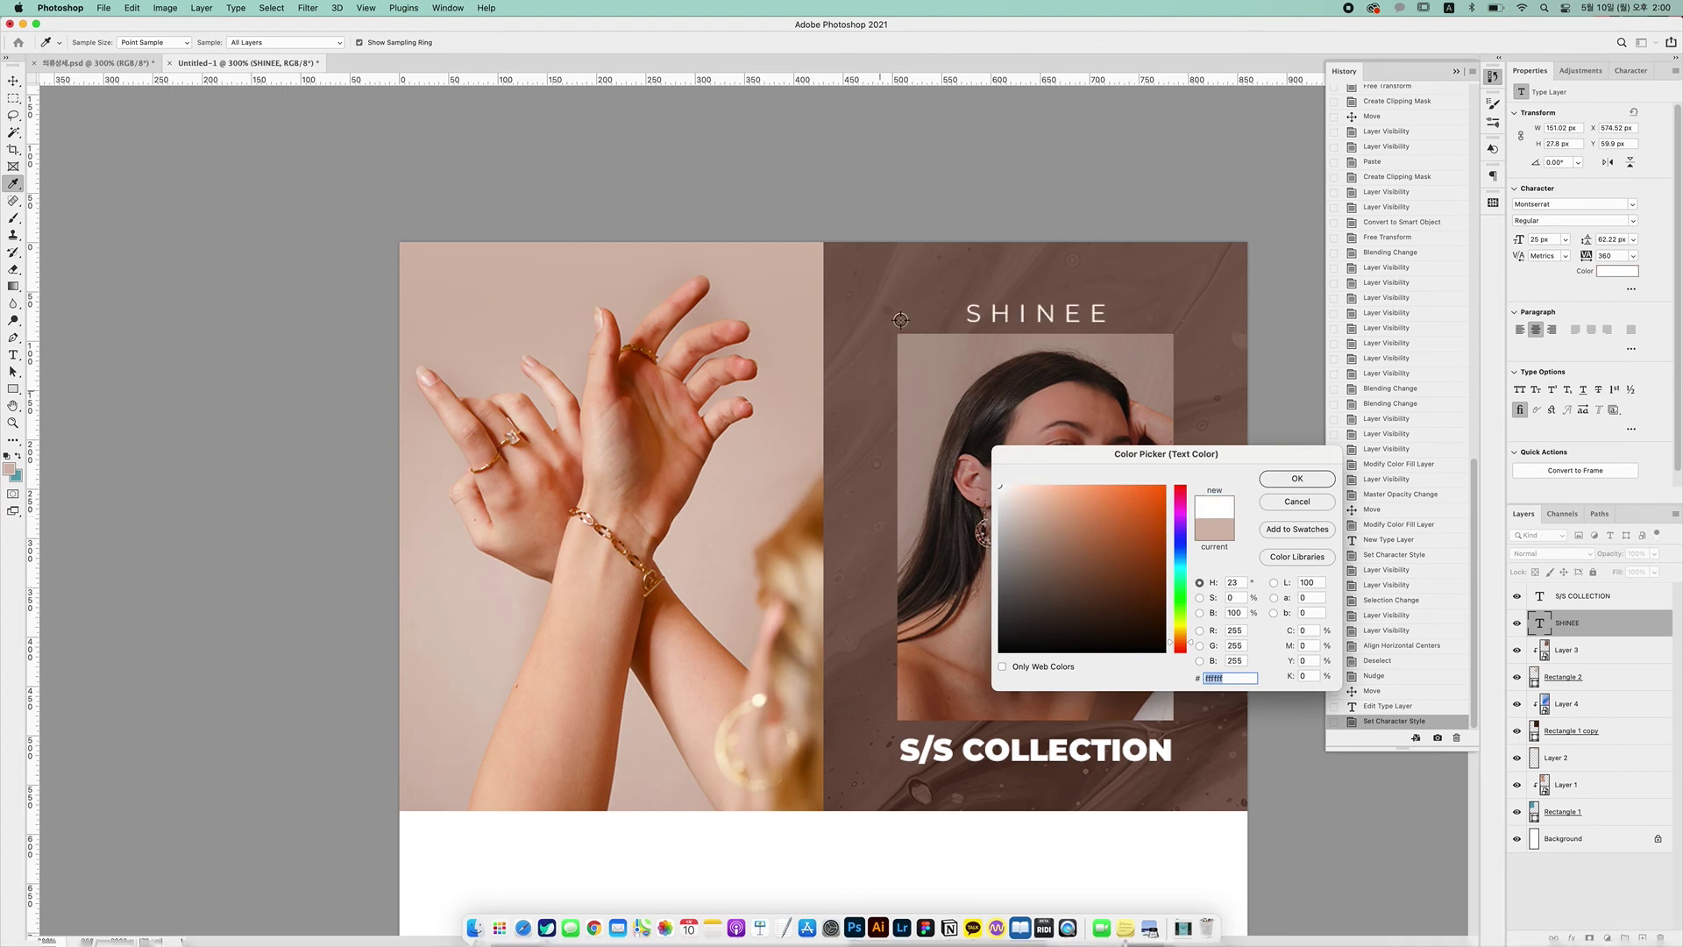
pyautogui.press('Return')
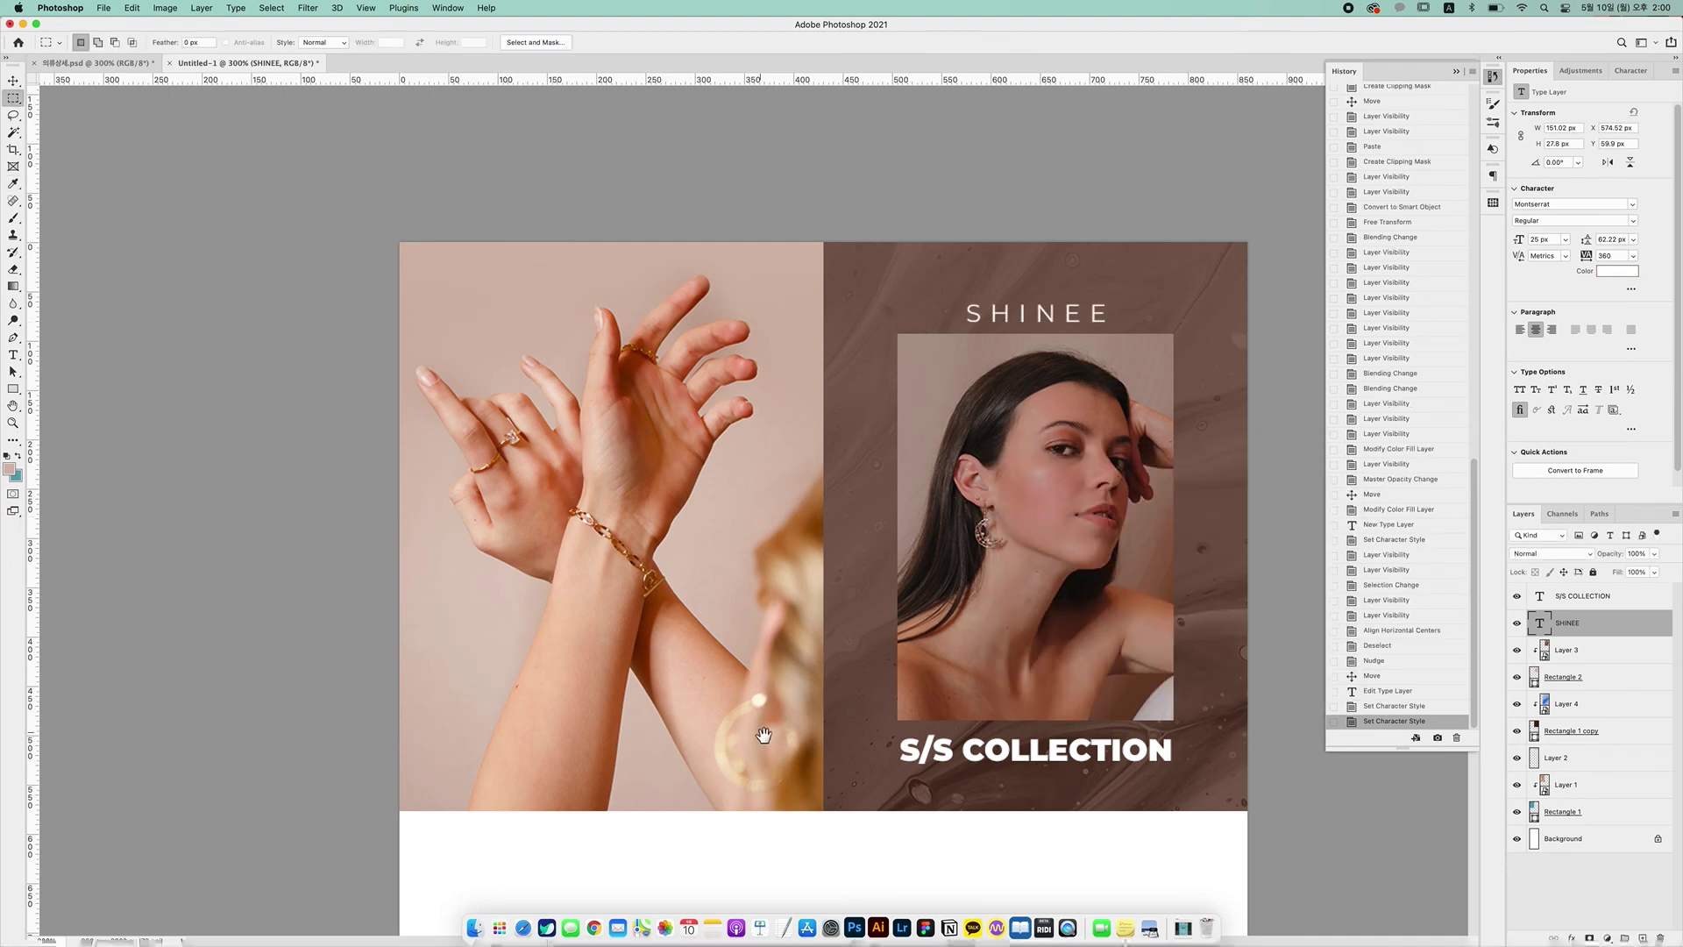
# Crop the empty white area below the banner so the canvas ends at its lower edge, 577 px high, and deselect the layers
pyautogui.scroll(-15, 764, 734)
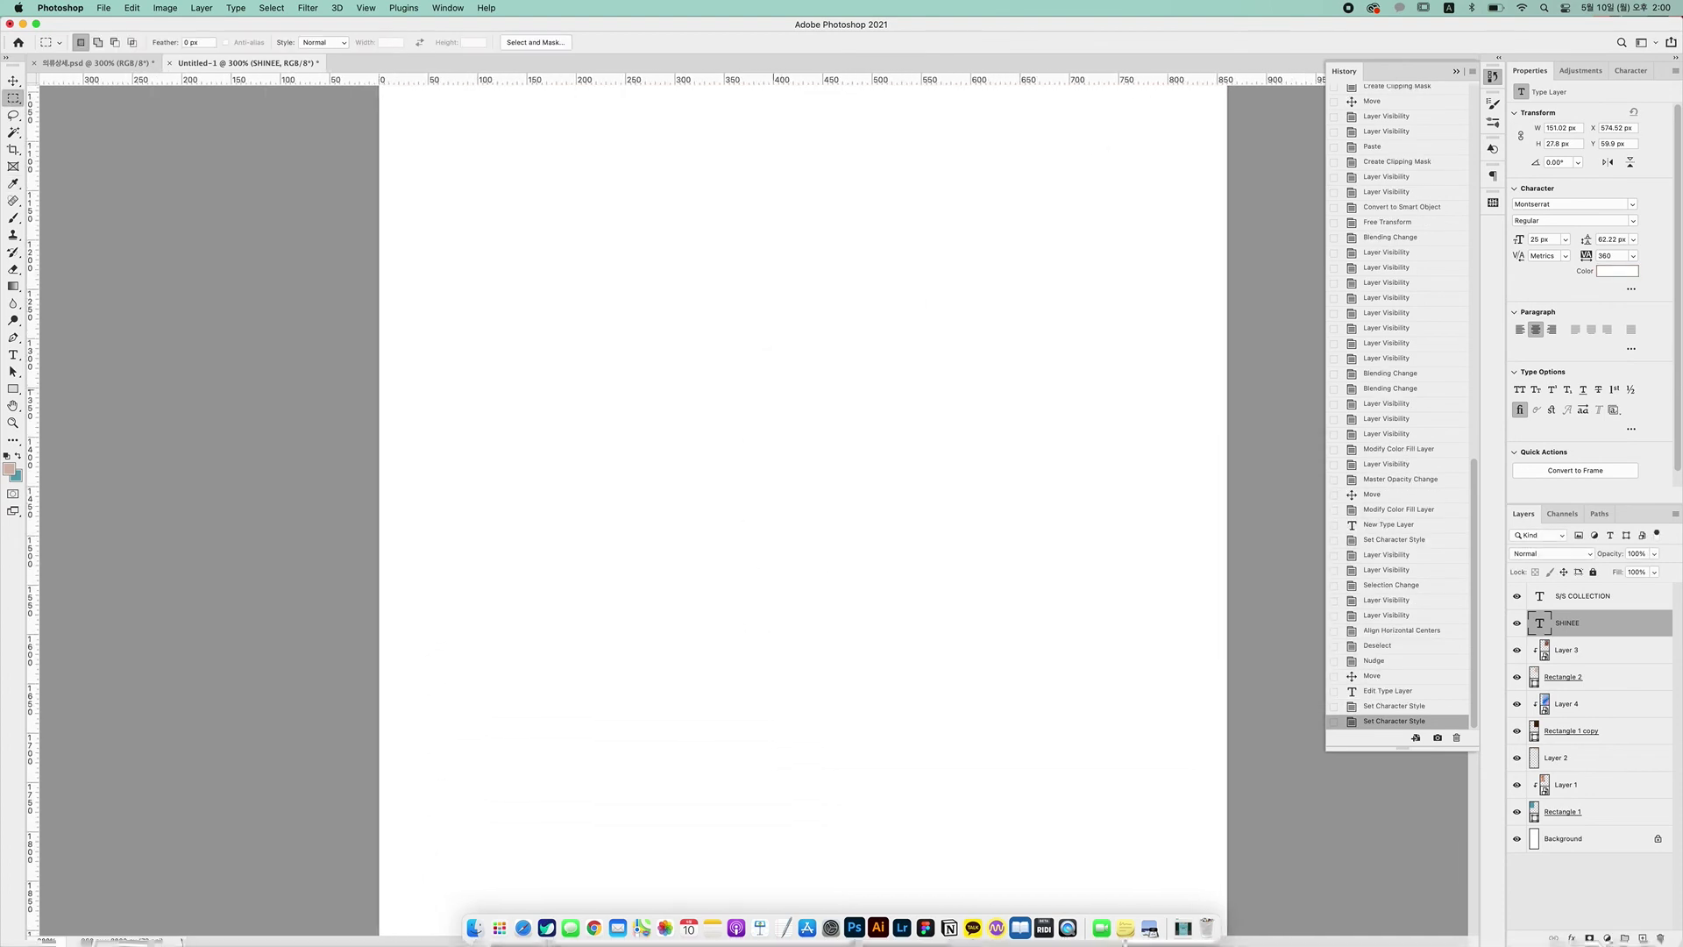
pyautogui.hotkey('ctrl', 'Up')
pyautogui.click(327, 316)
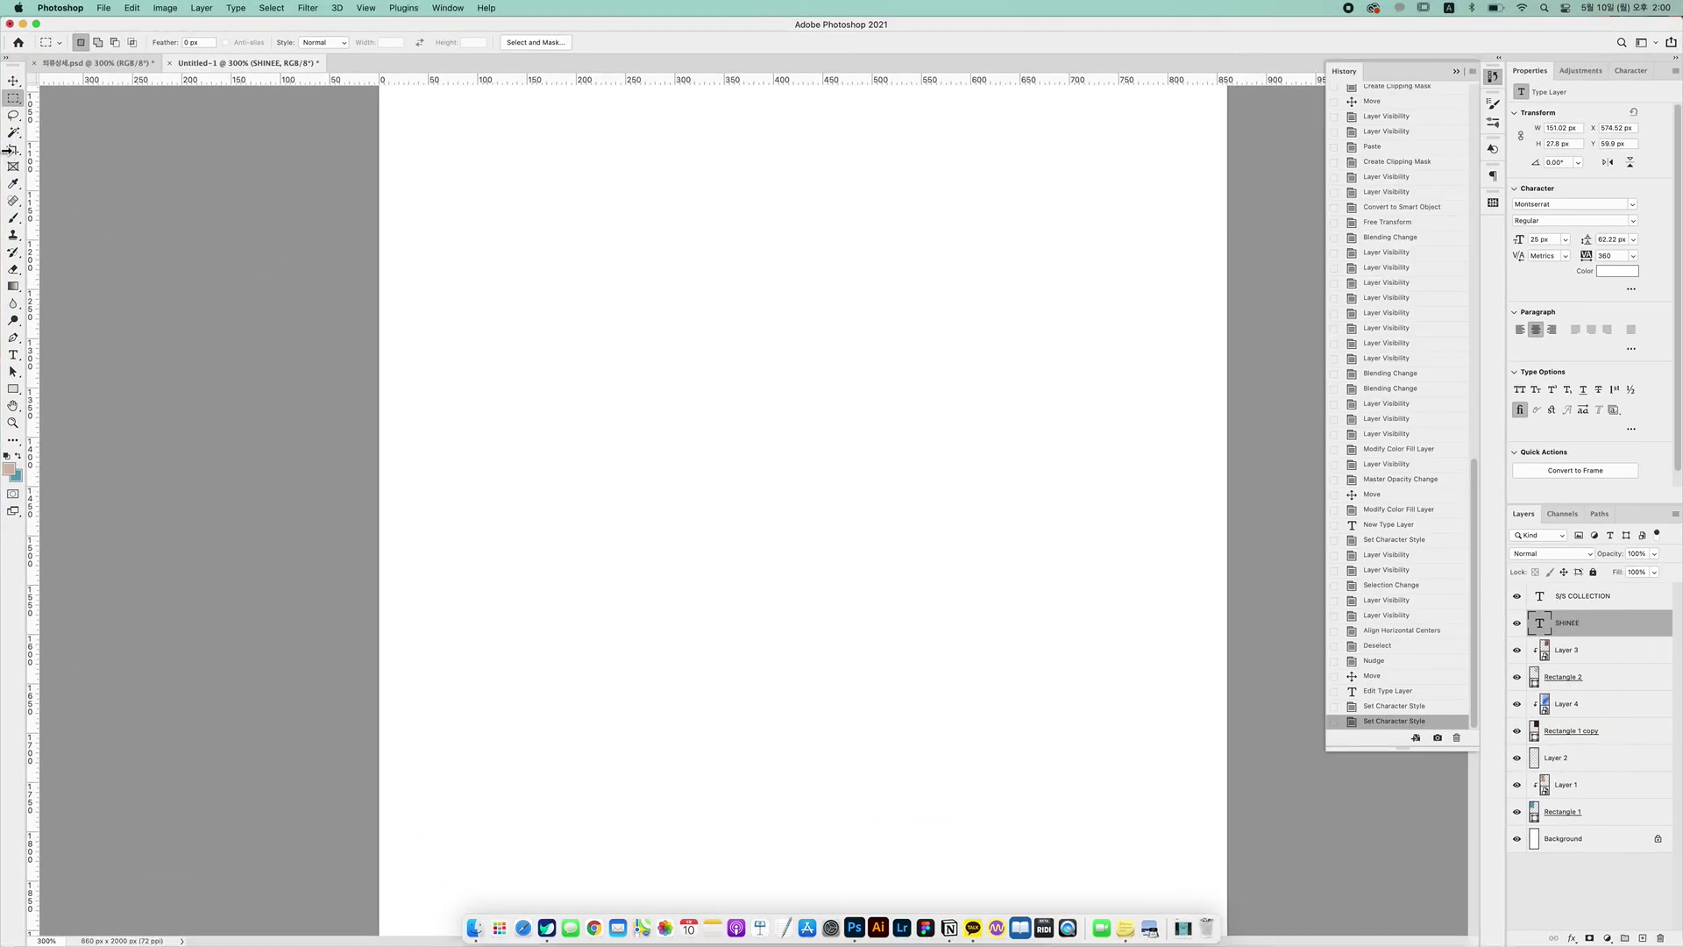
pyautogui.click(13, 150)
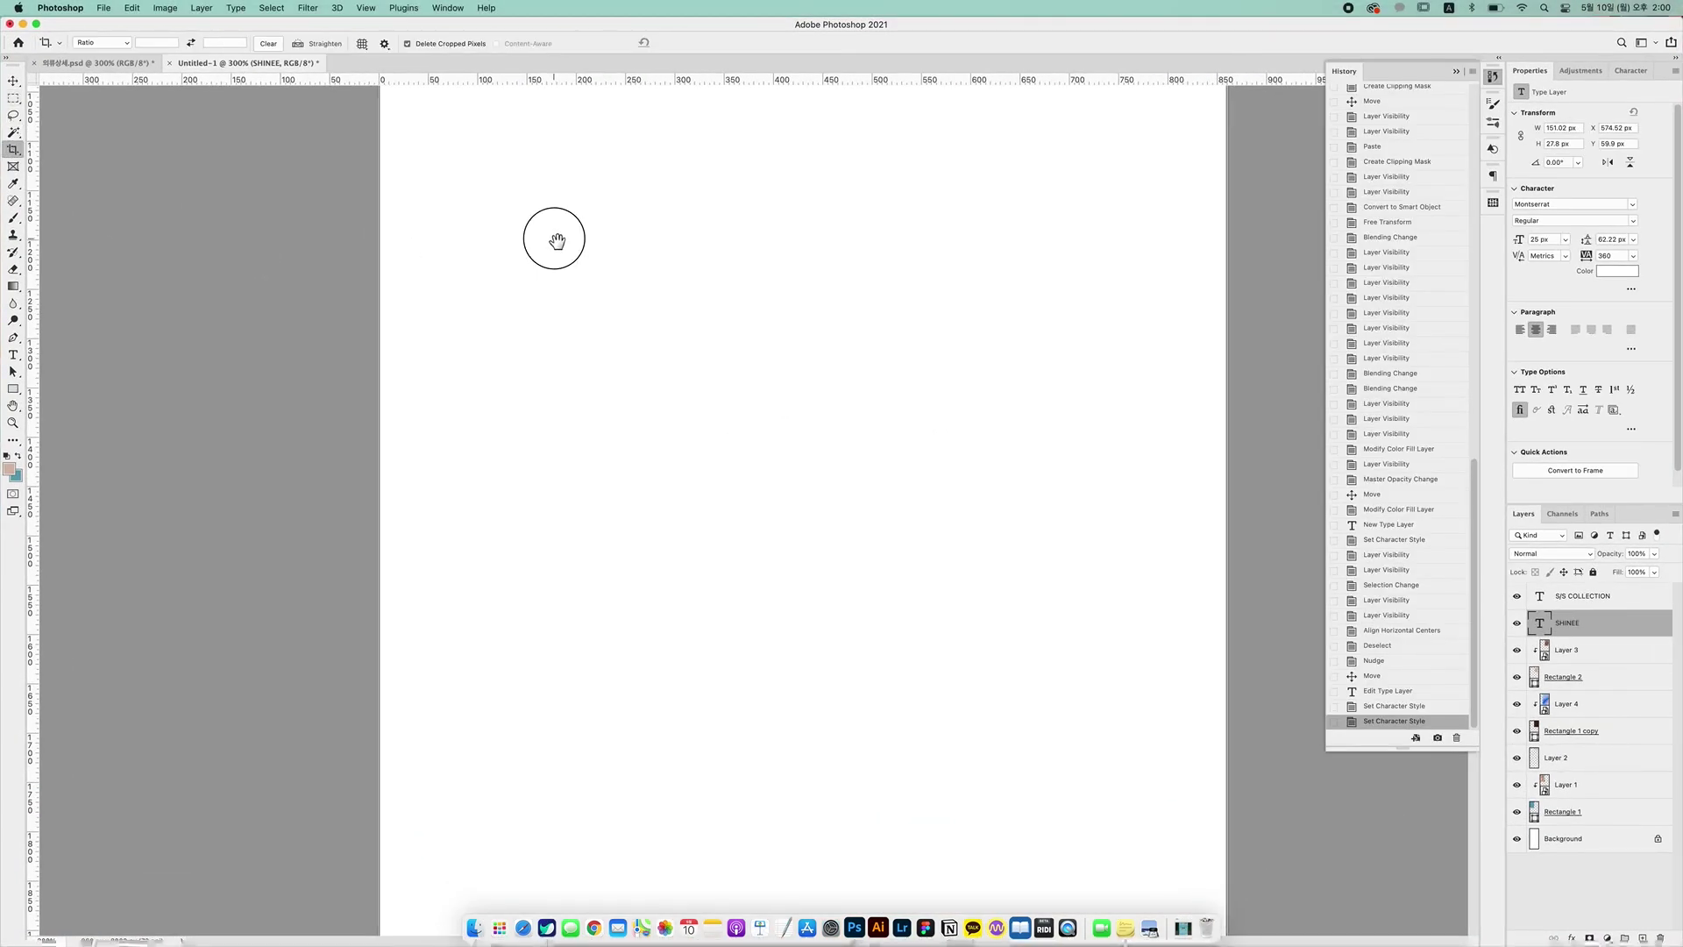
pyautogui.scroll(-10, 557, 239)
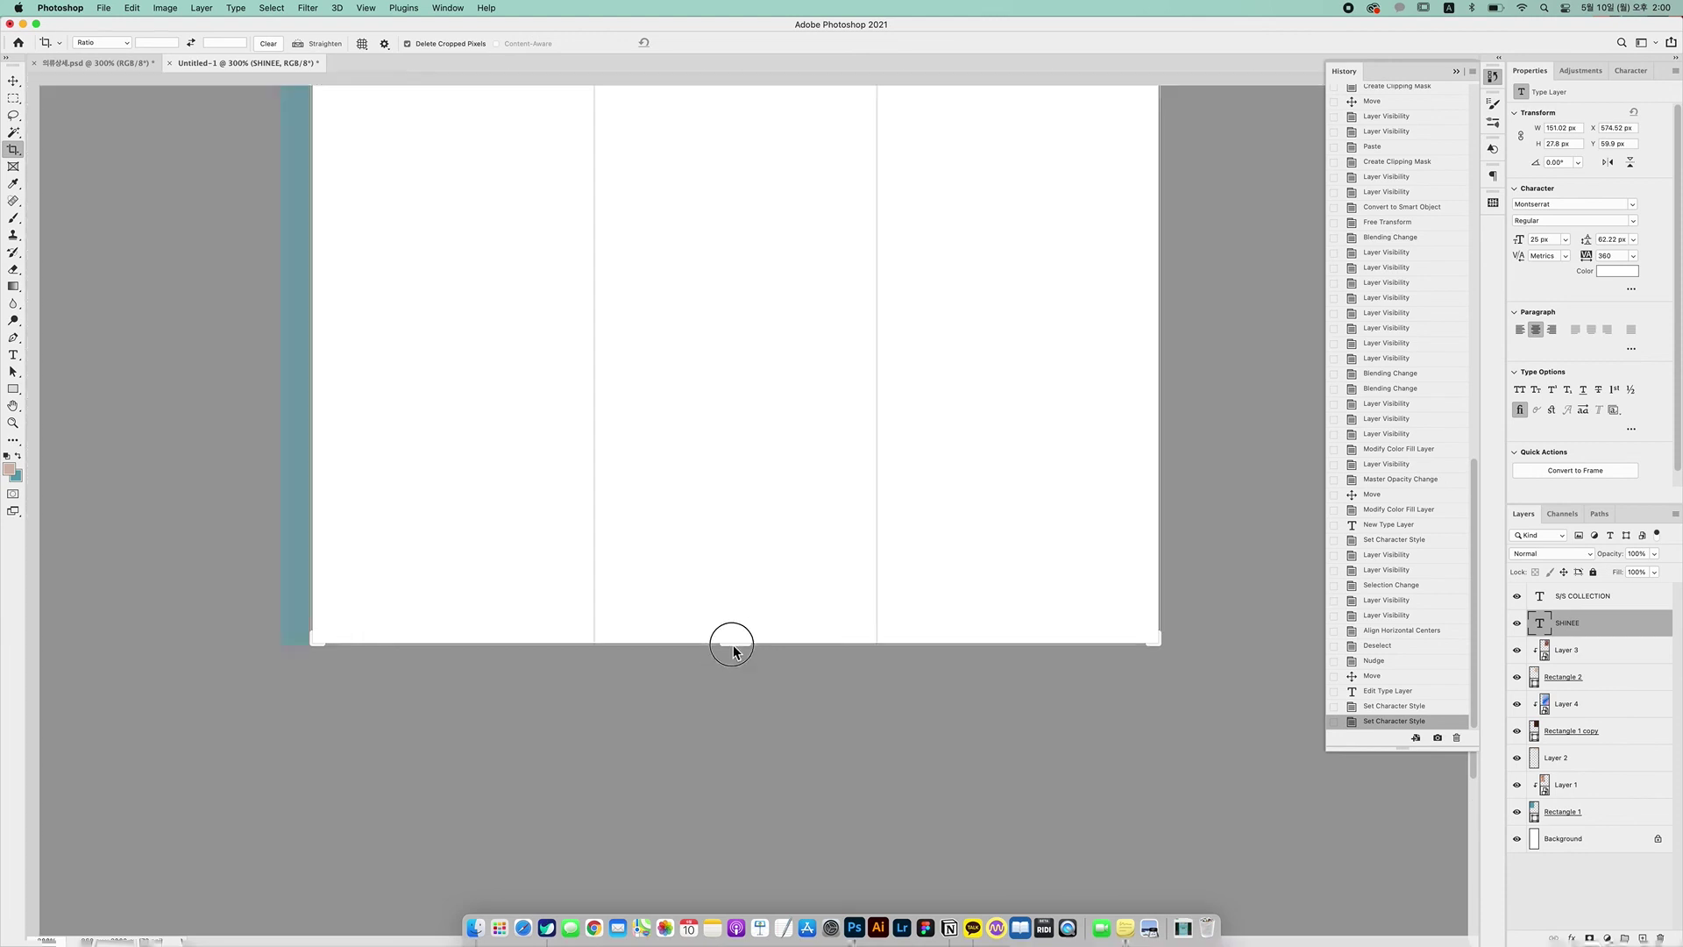
pyautogui.moveTo(732, 644); pyautogui.dragTo(793, 391)
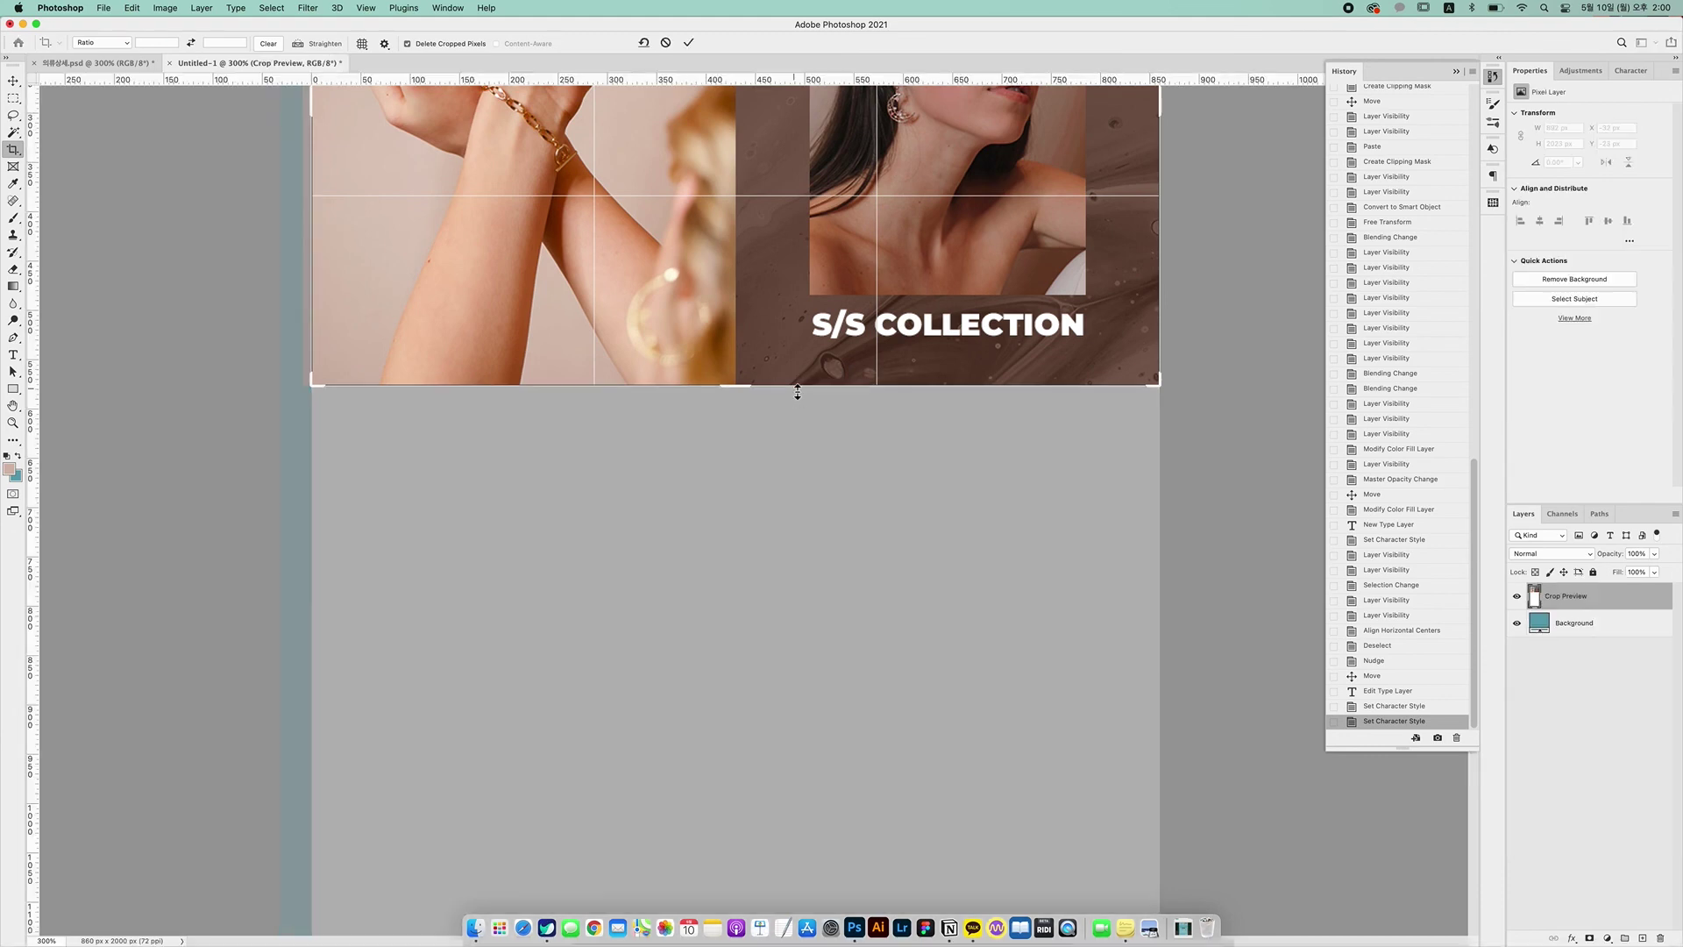
pyautogui.press('Return')
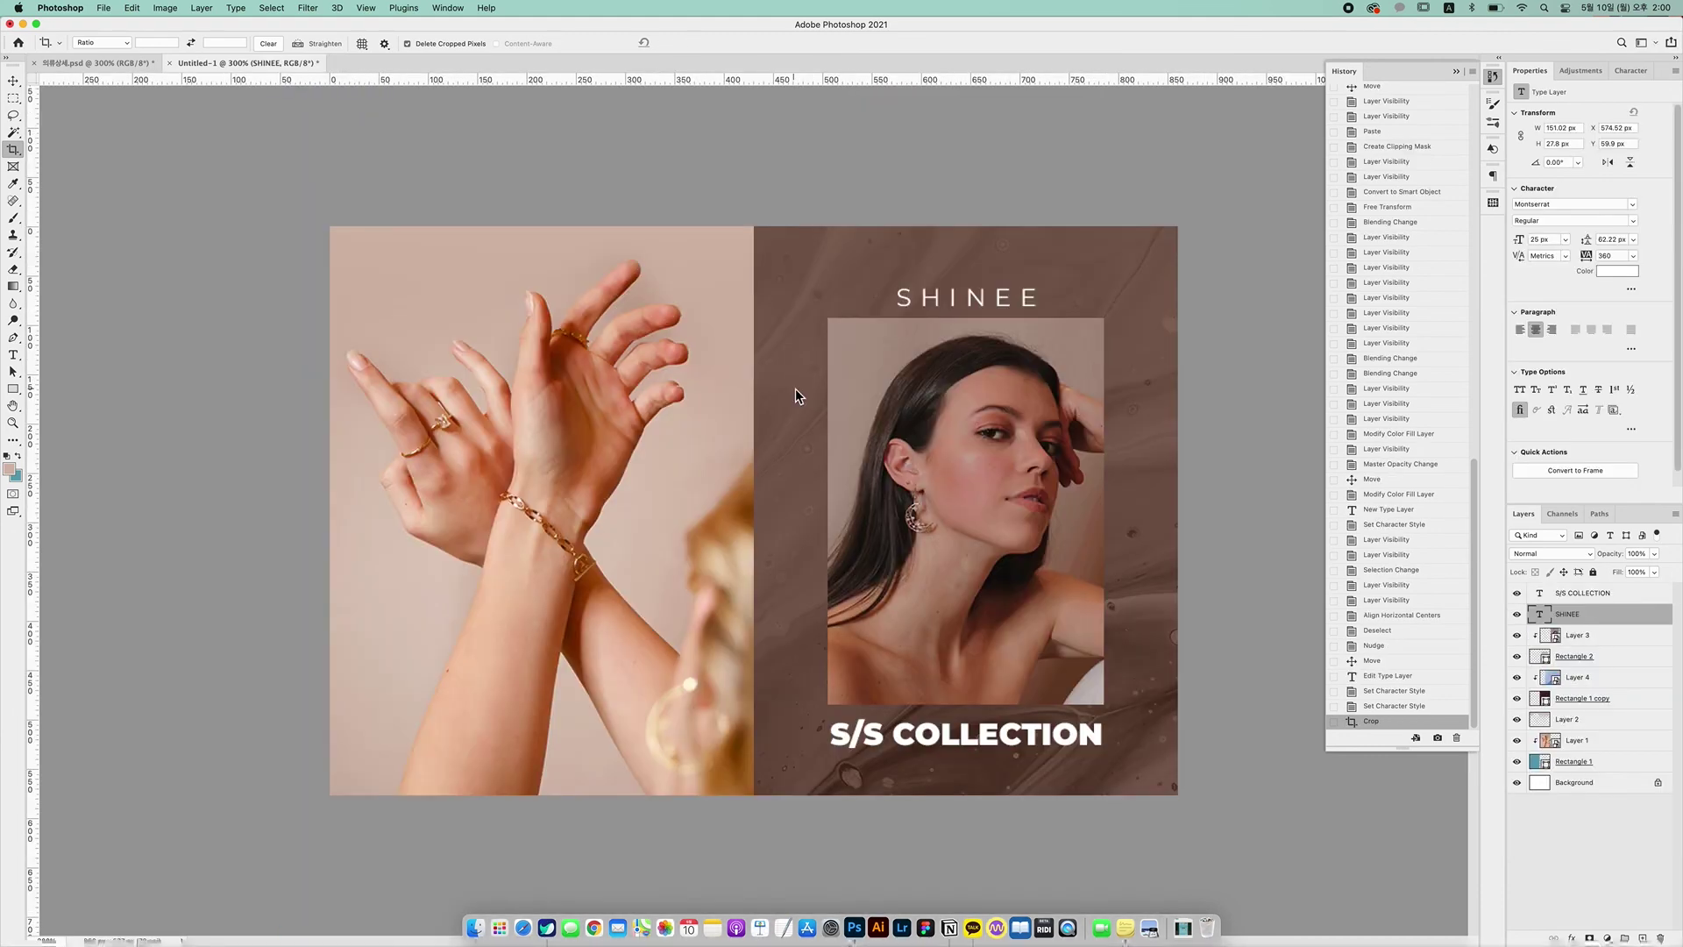
pyautogui.click(17, 80)
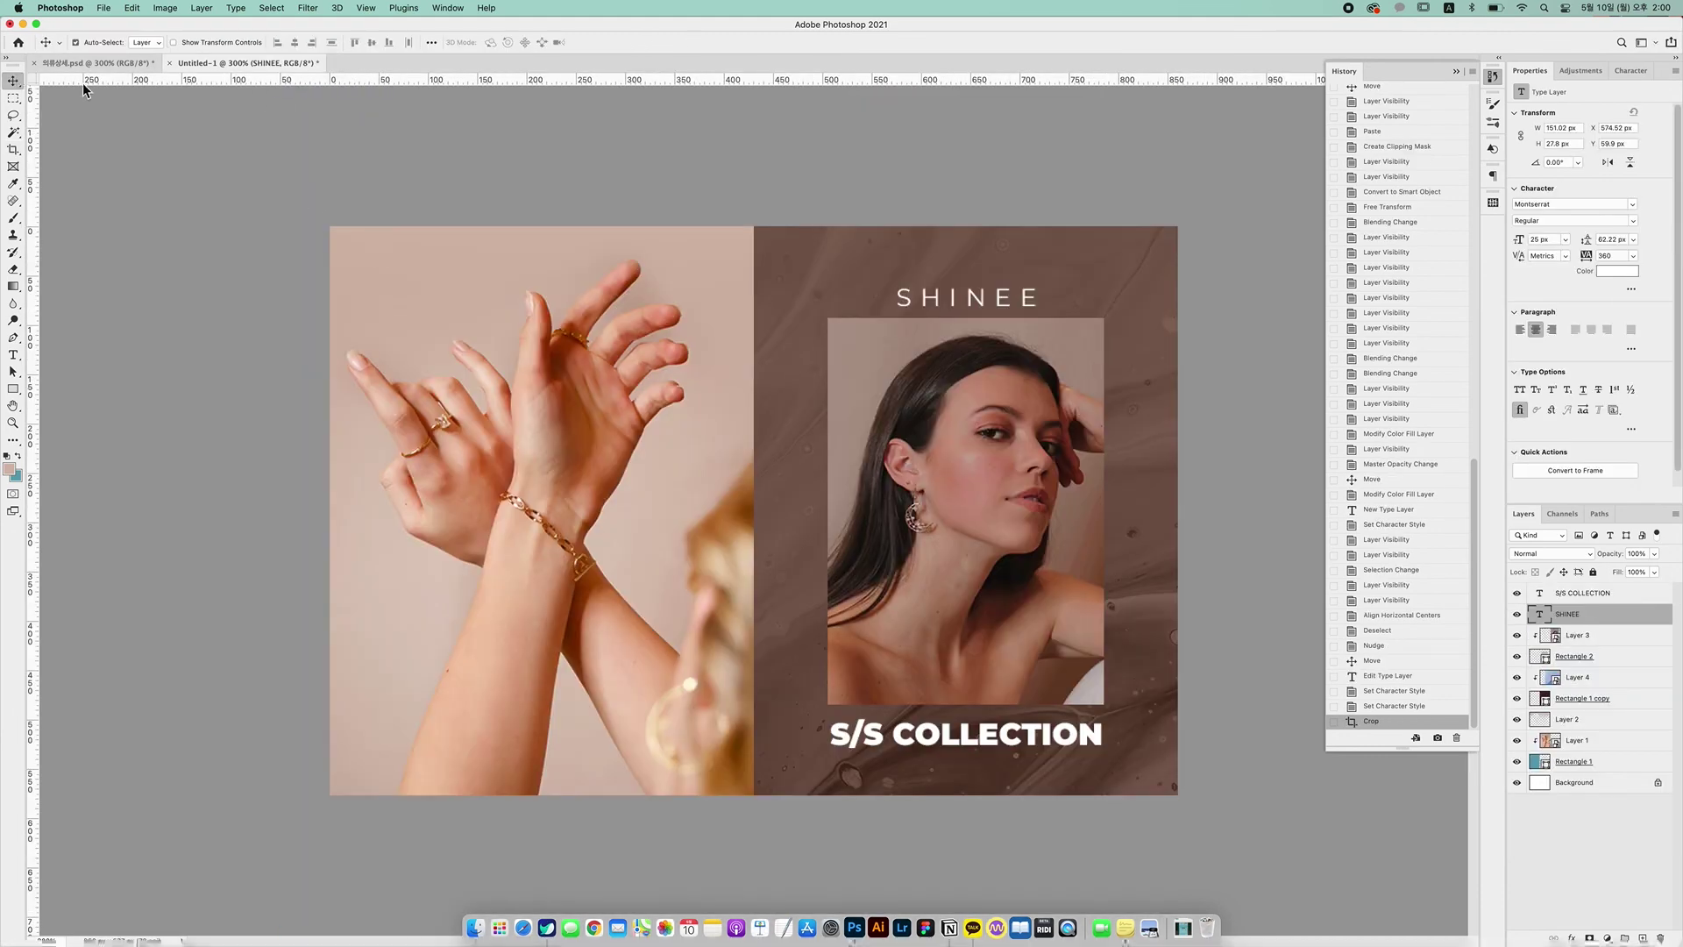
pyautogui.click(1204, 473)
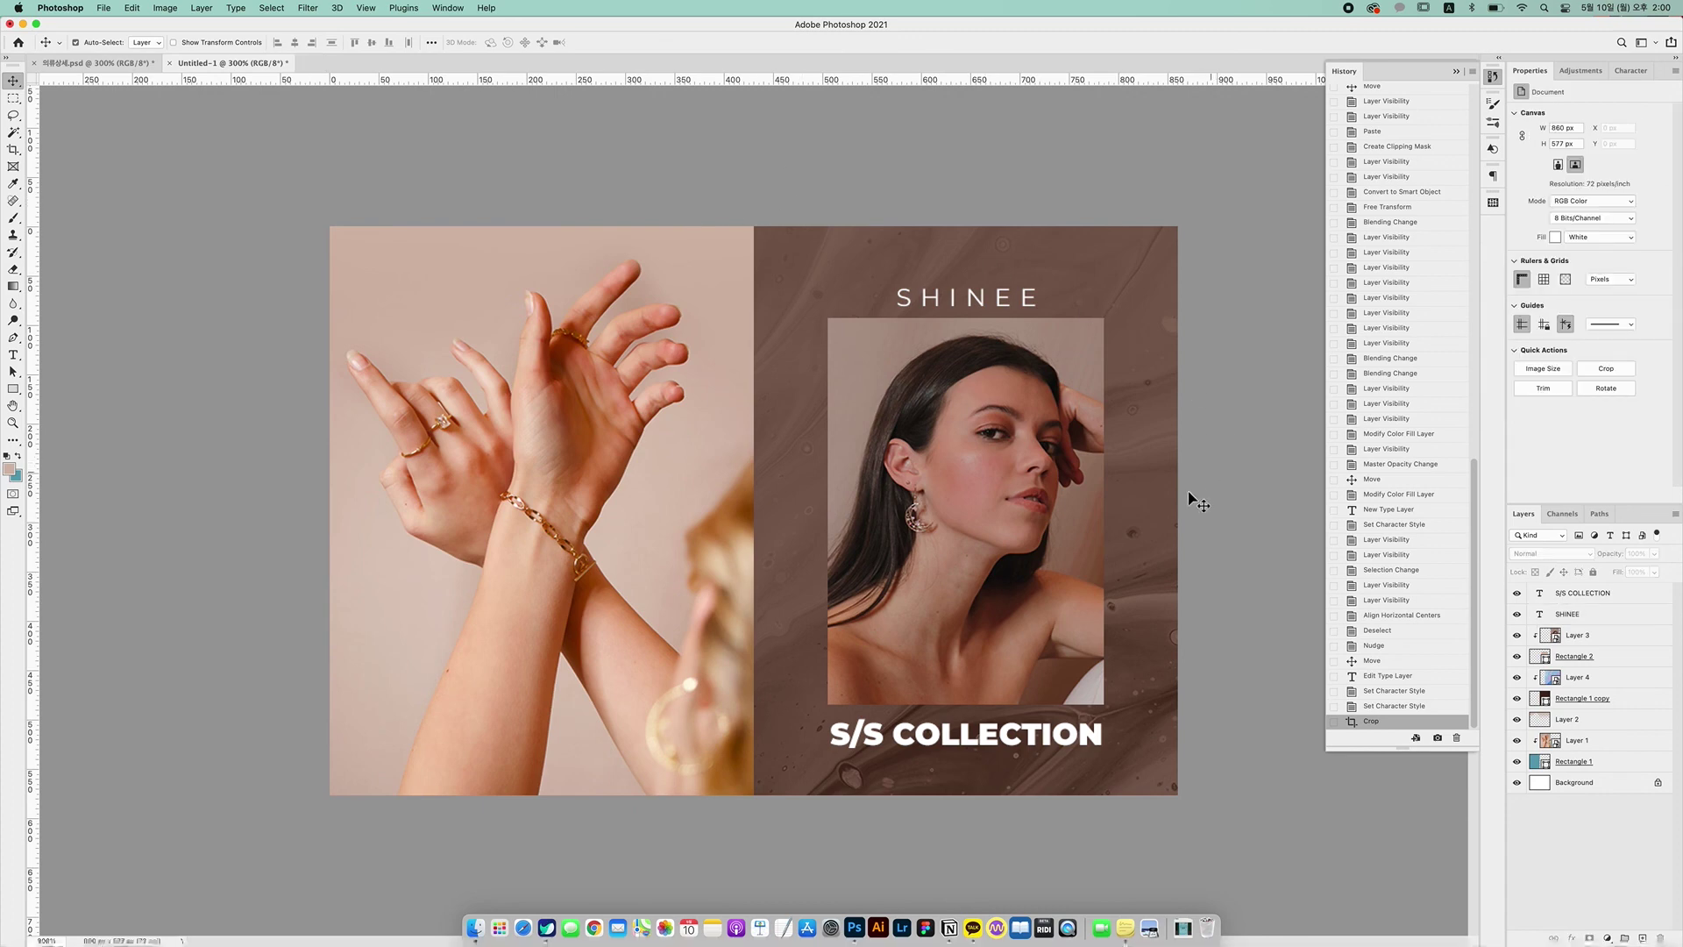
# Brighten the framed portrait photo with a Curves adjustment, raising the RGB midtones from input 123 to output 149, and compare the preview
pyautogui.click(987, 510)
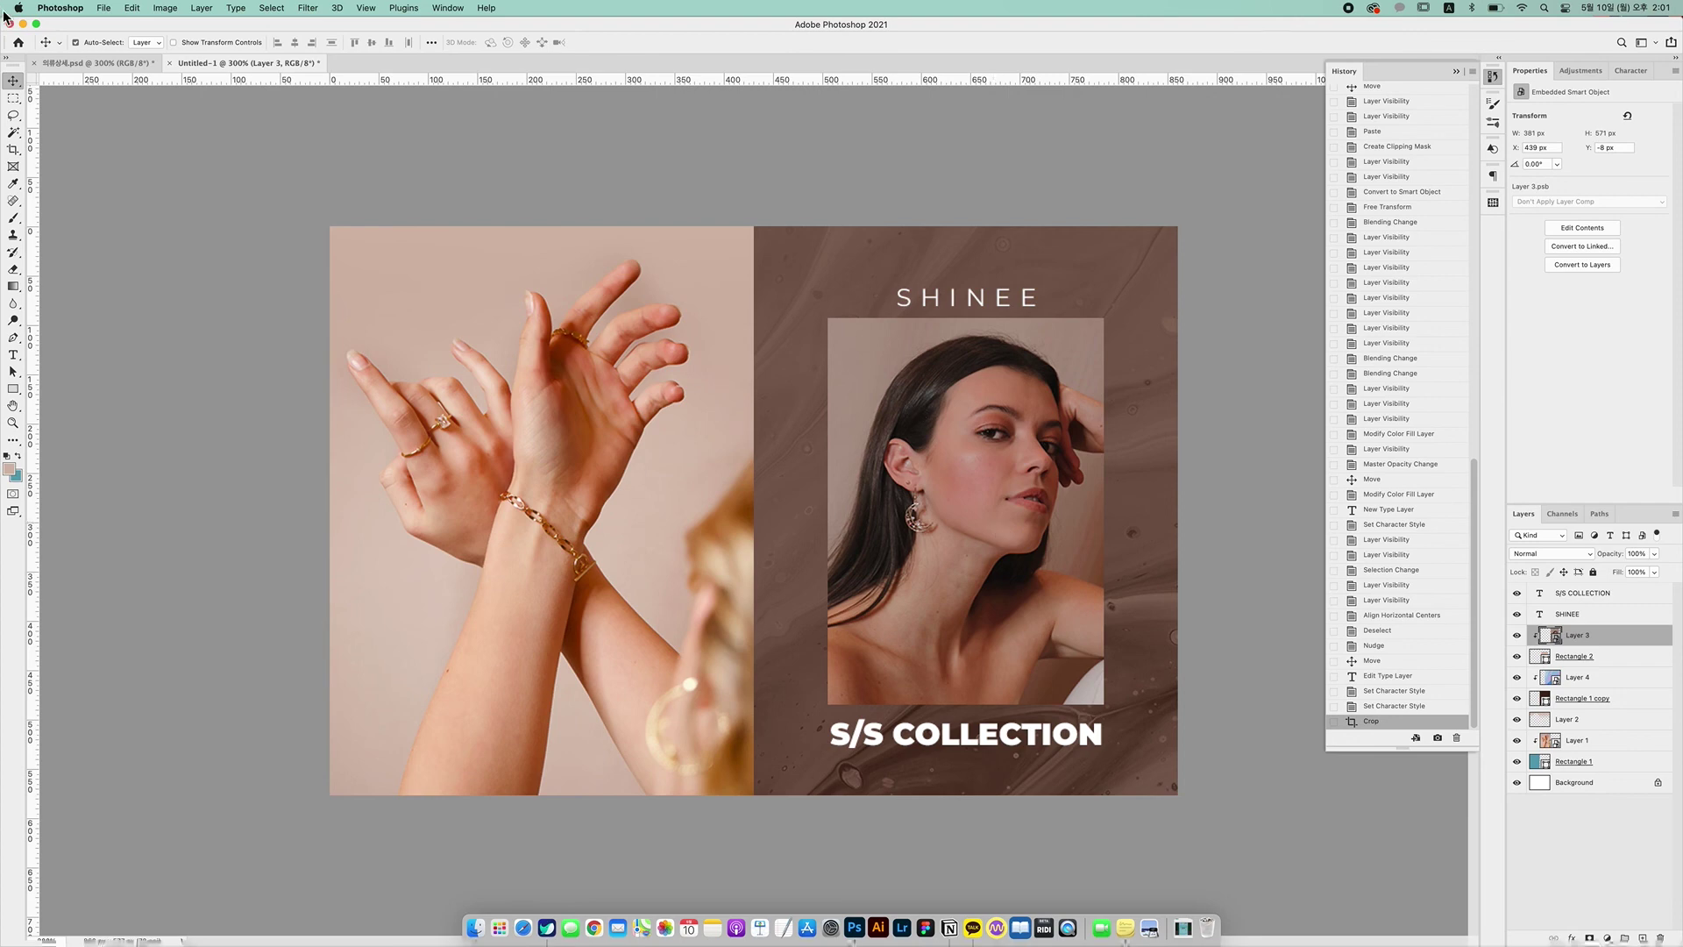
pyautogui.click(166, 8)
pyautogui.moveTo(186, 45)
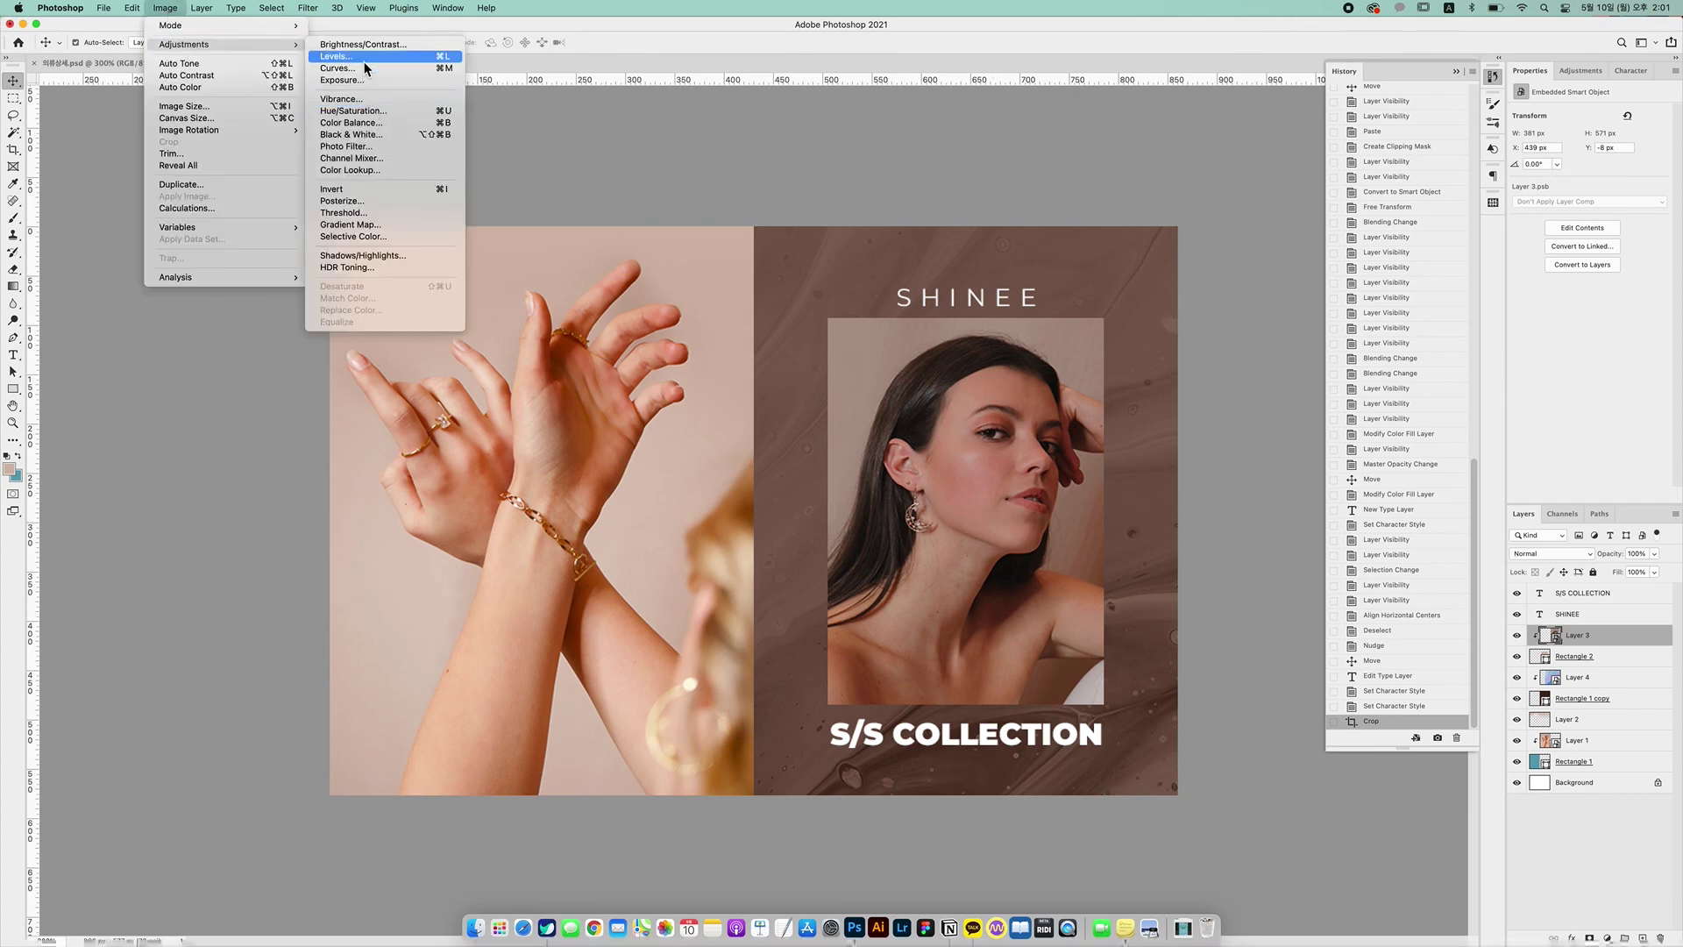
pyautogui.click(363, 68)
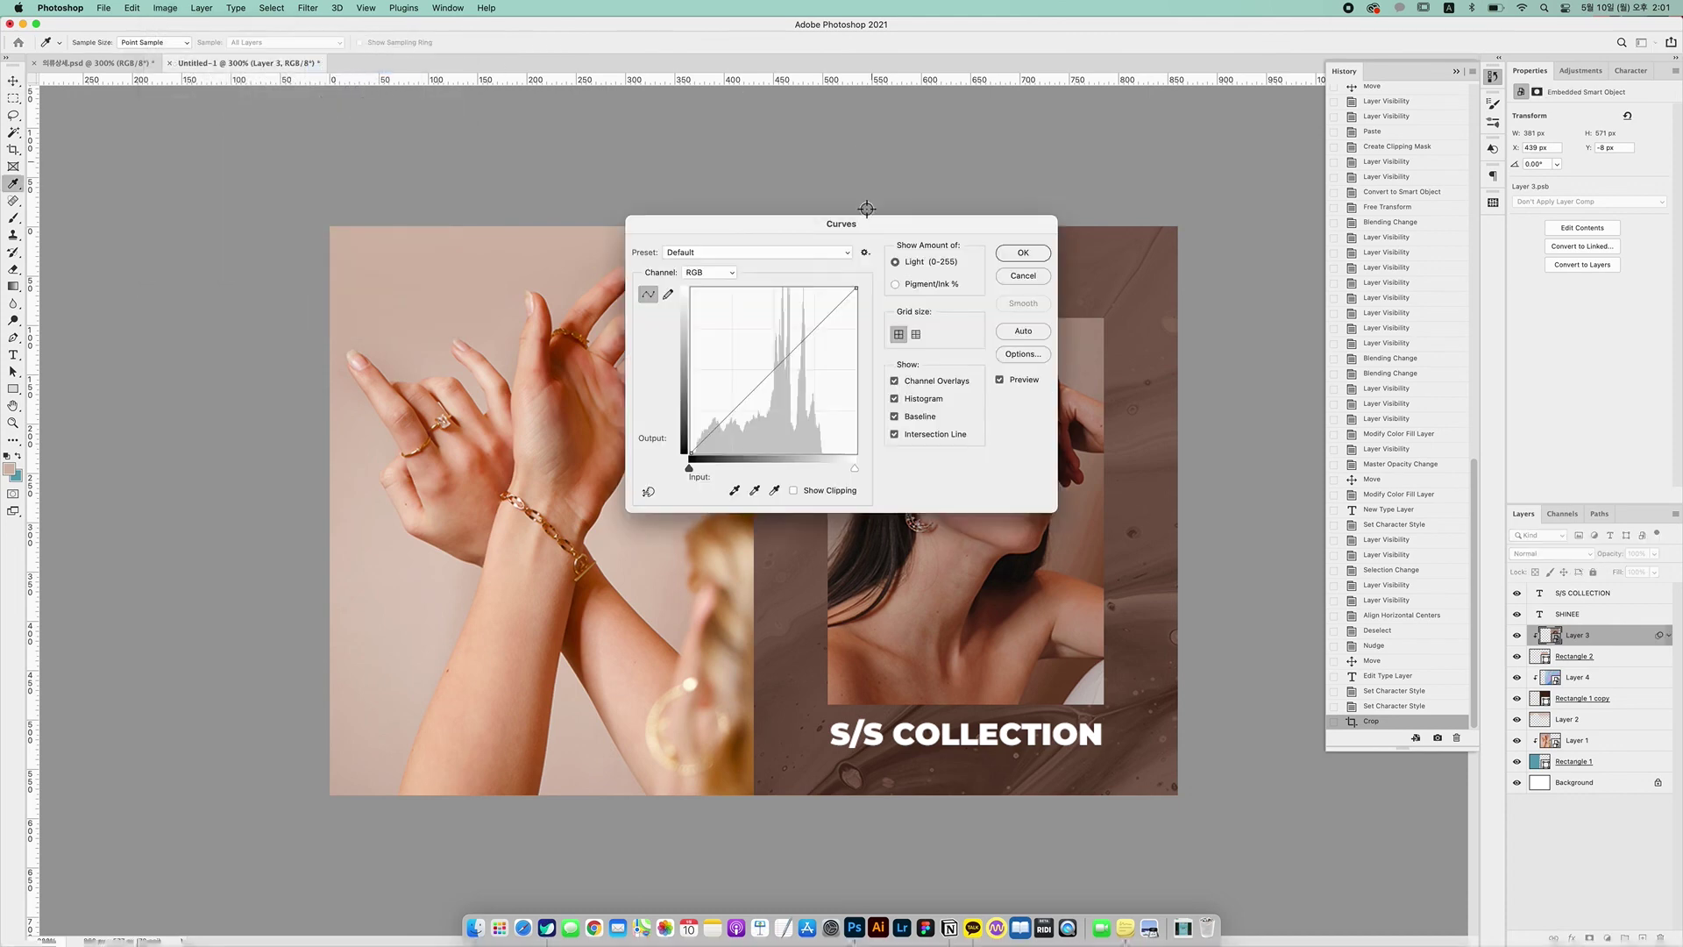
pyautogui.moveTo(816, 227); pyautogui.dragTo(1339, 210)
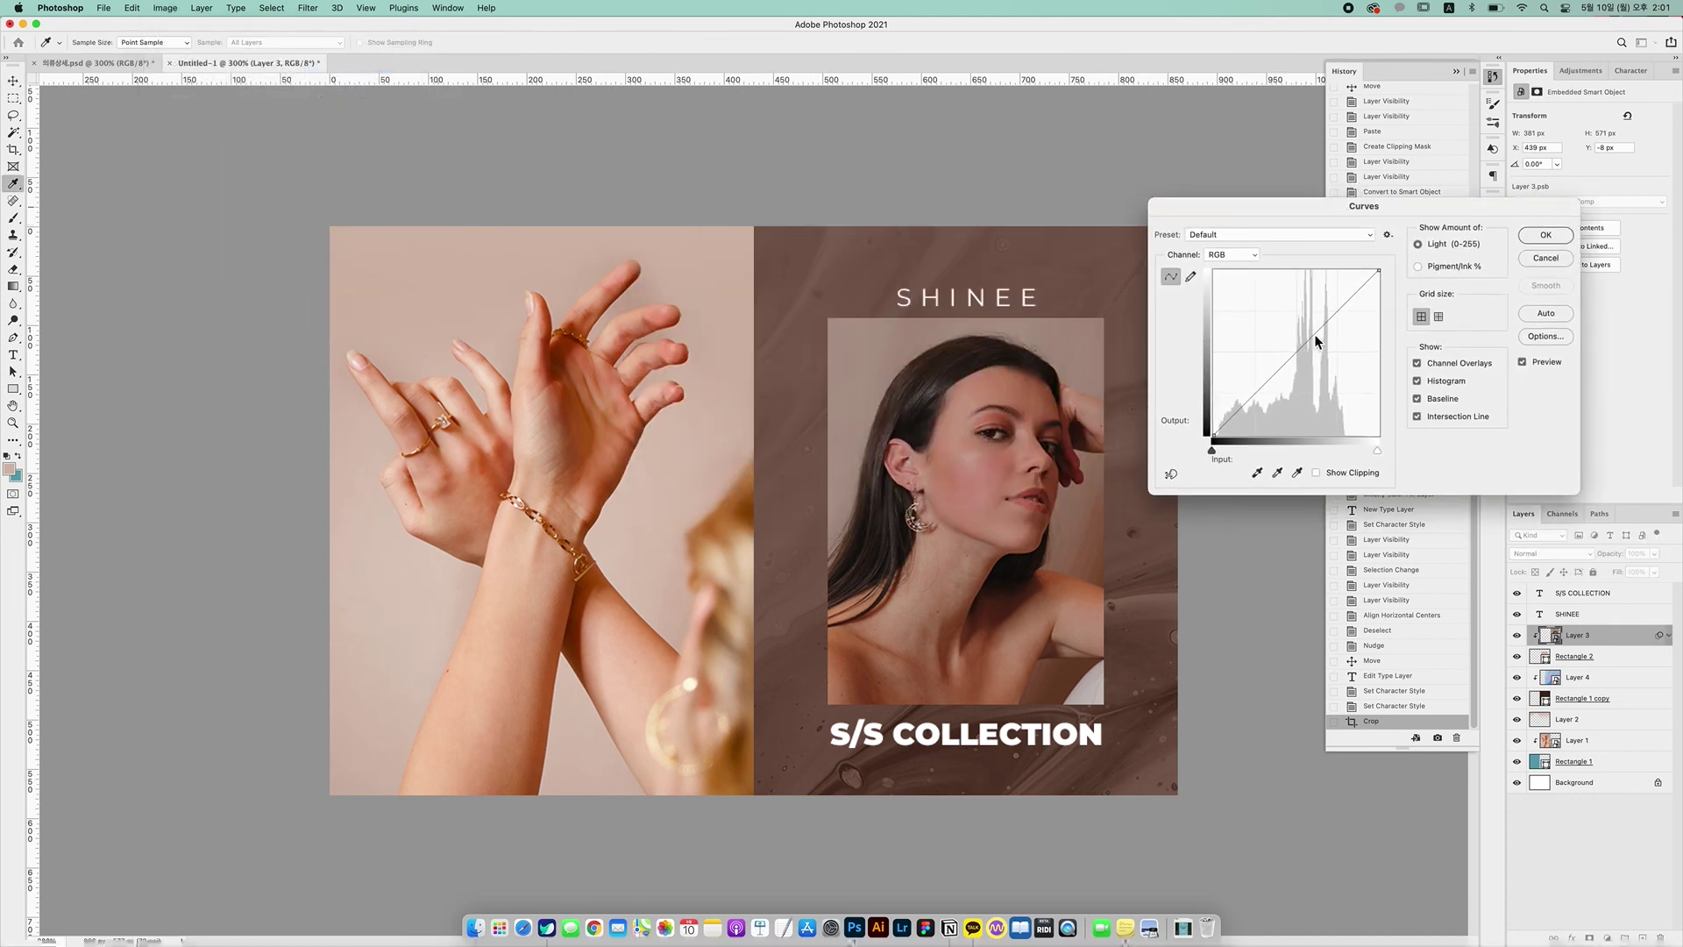
pyautogui.moveTo(1300, 344)
pyautogui.mouseDown()
pyautogui.moveTo(1311, 361)
pyautogui.moveTo(1296, 340)
pyautogui.mouseUp()
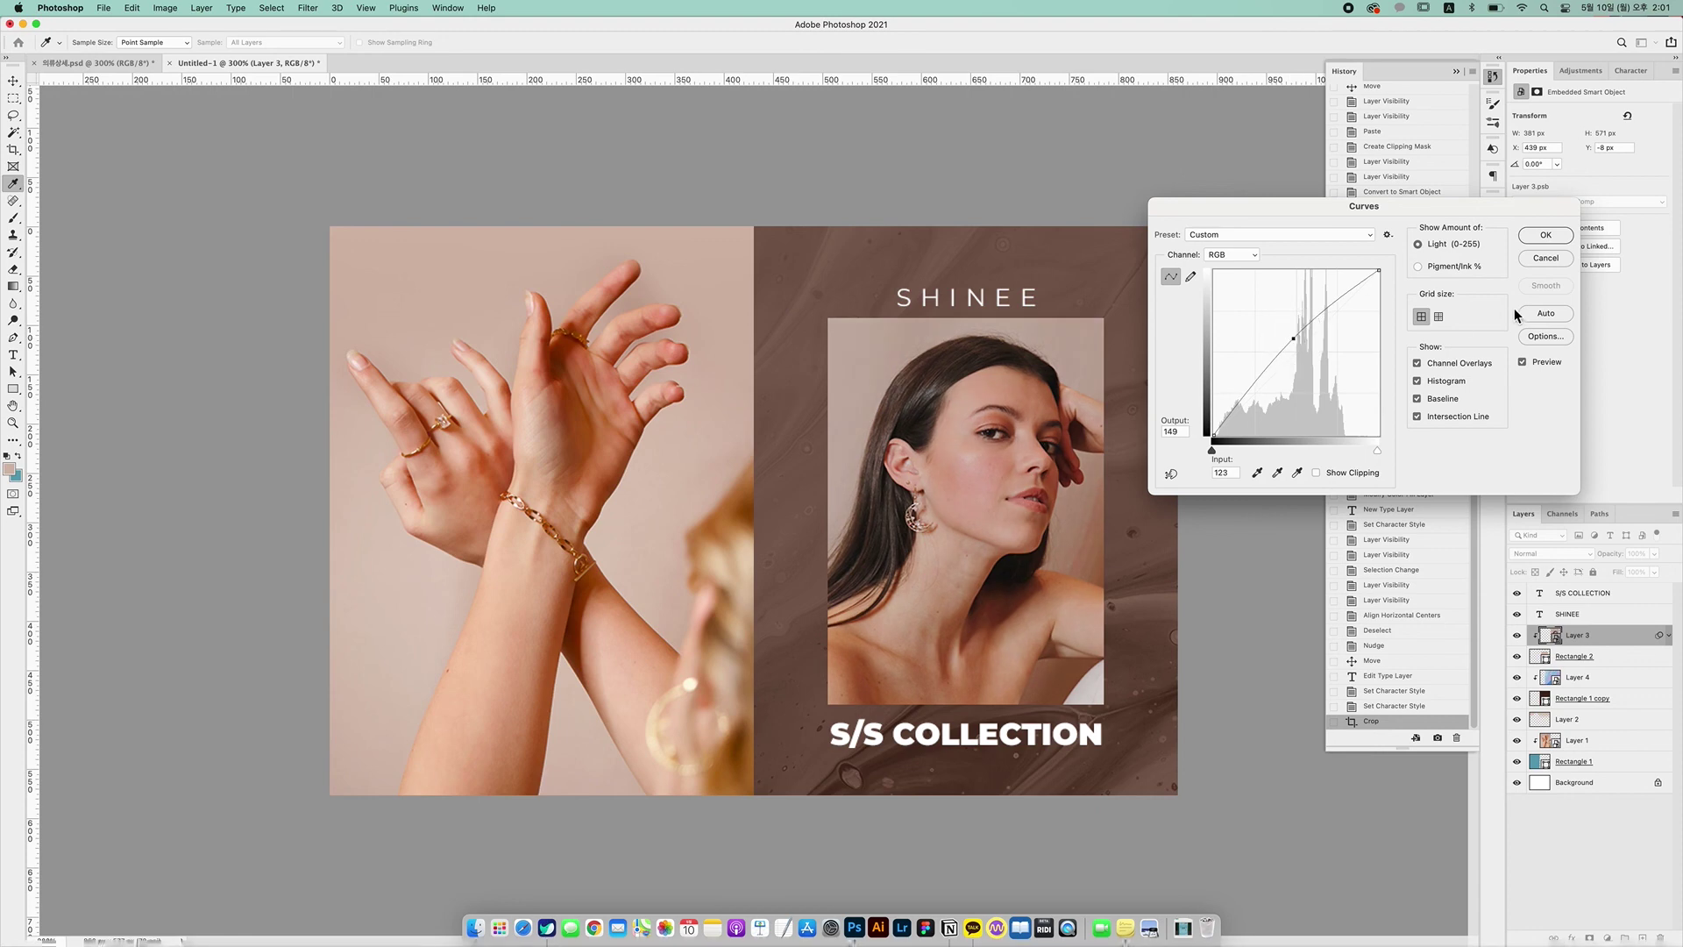
pyautogui.click(1530, 360)
pyautogui.click(1528, 357)
pyautogui.click(1544, 235)
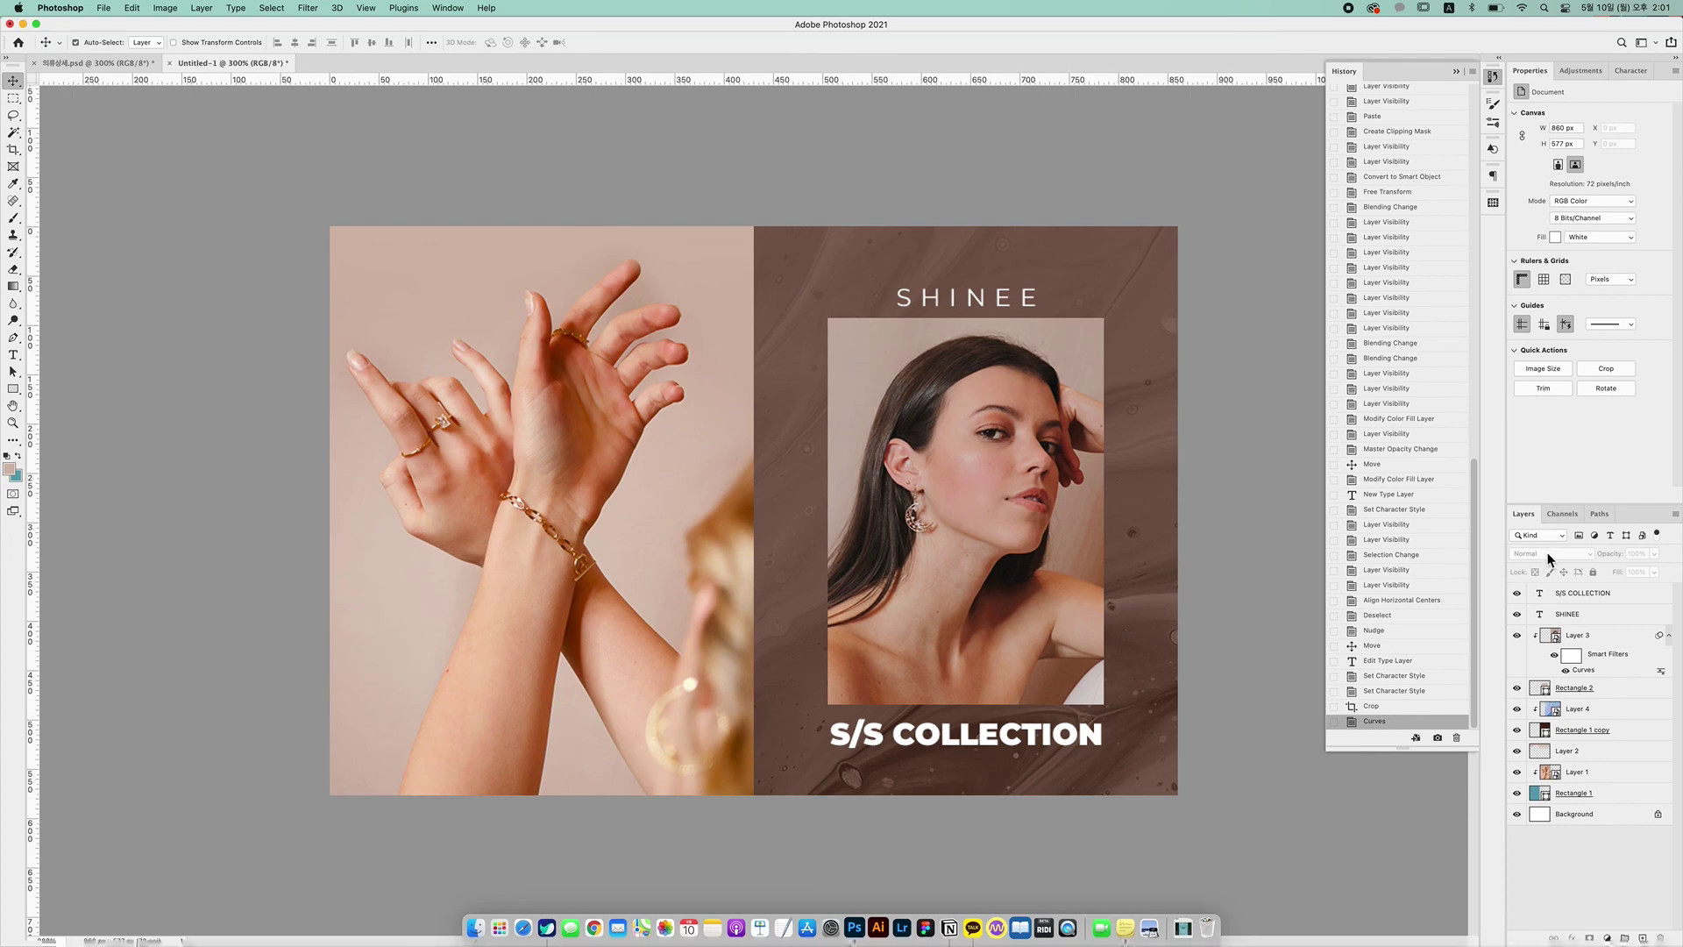
pyautogui.moveTo(1155, 524)
pyautogui.mouseDown()
pyautogui.moveTo(1196, 549)
pyautogui.moveTo(1159, 487)
pyautogui.moveTo(1155, 532)
pyautogui.mouseUp()
pyautogui.press('super+z')
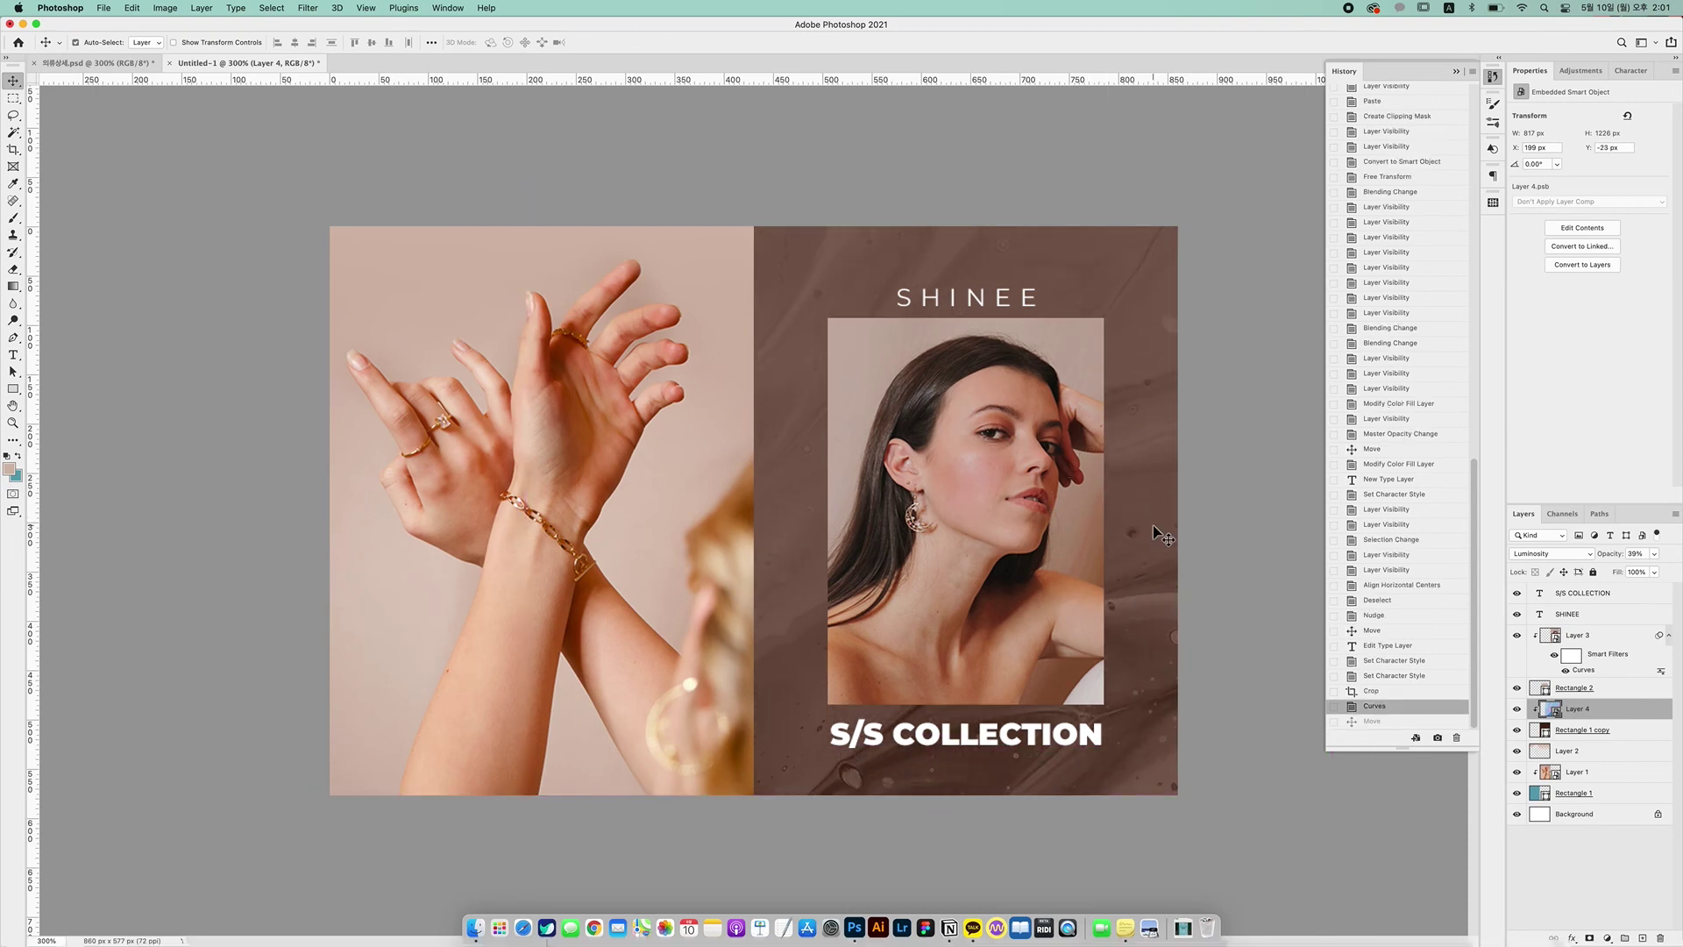
pyautogui.click(1249, 544)
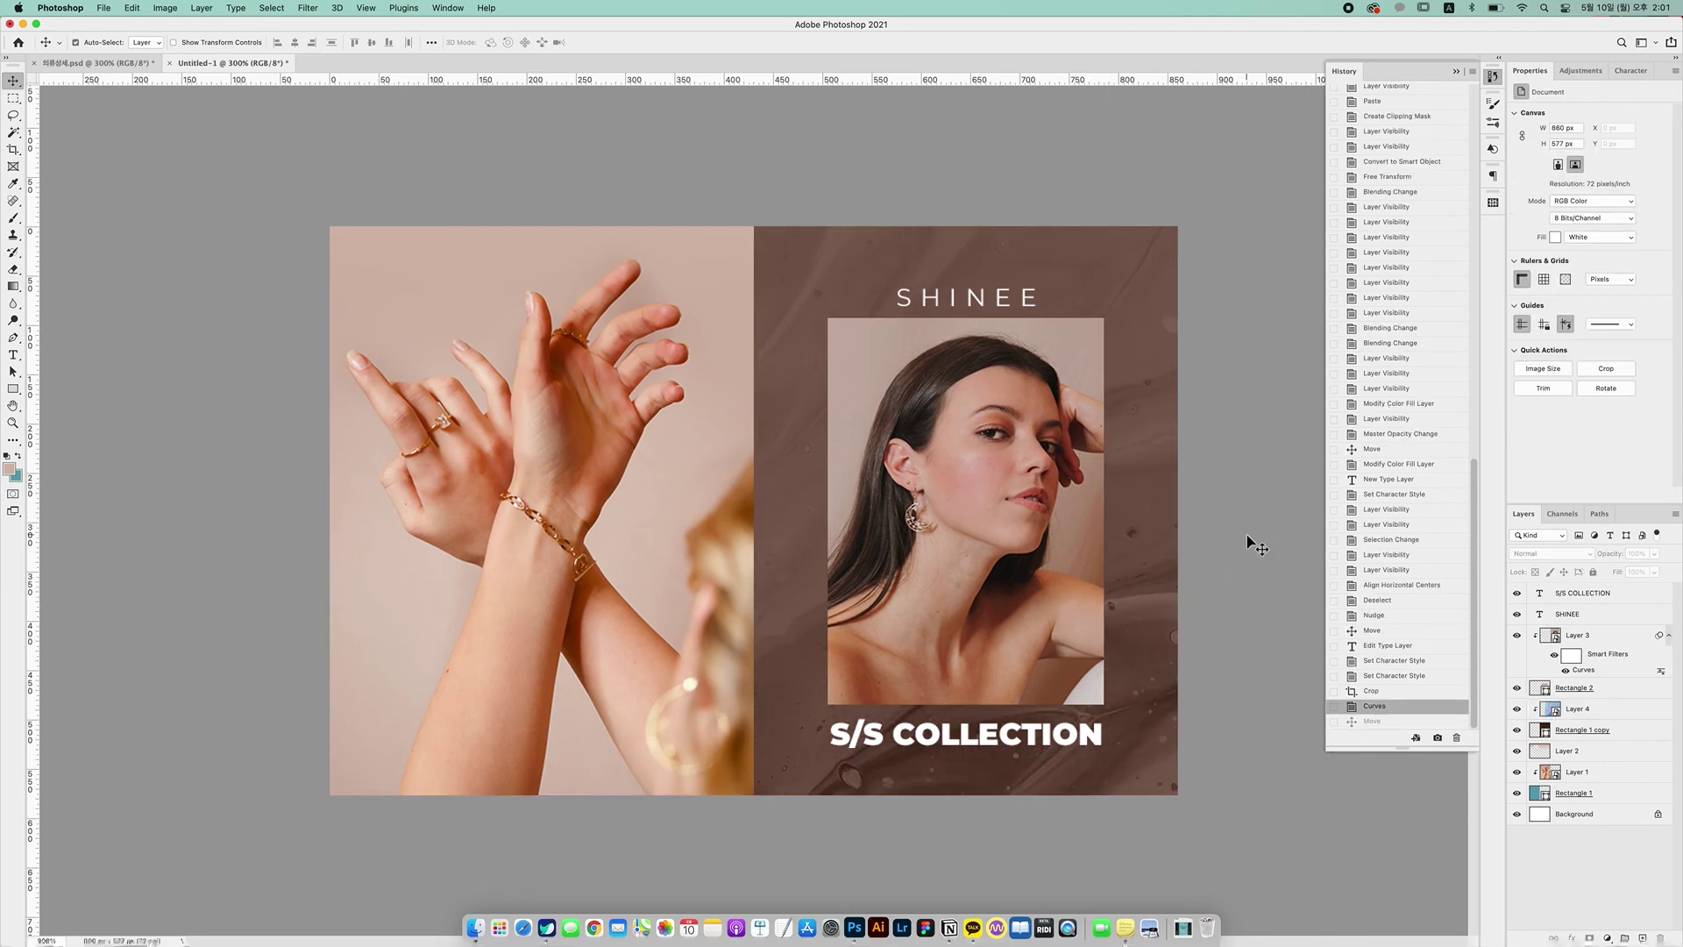